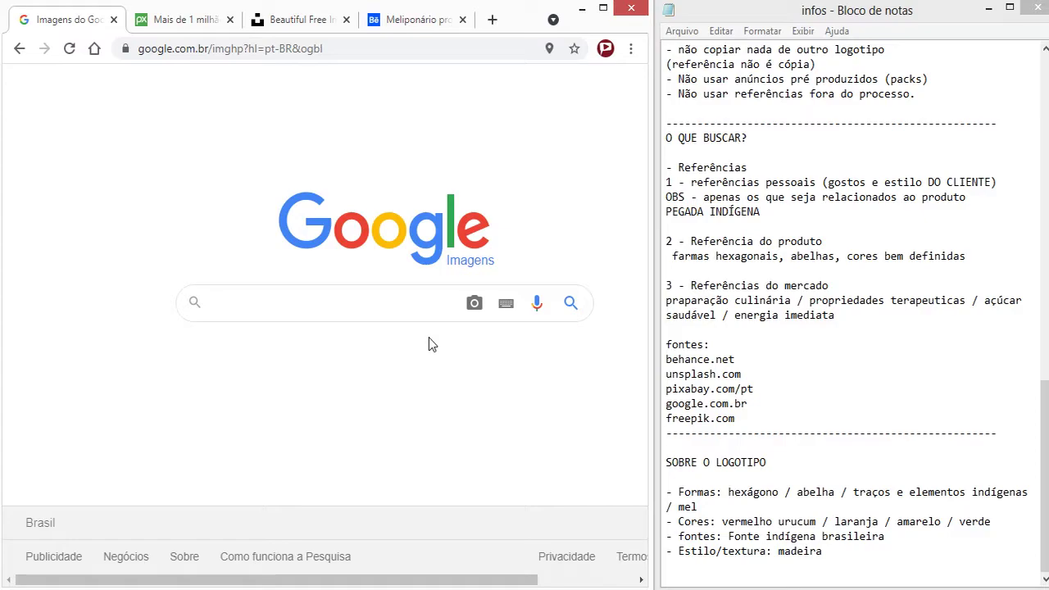
Step: Save the infos notes in Notepad, review them, then switch to the Meliponário Irataí folder
left_click(682, 31)
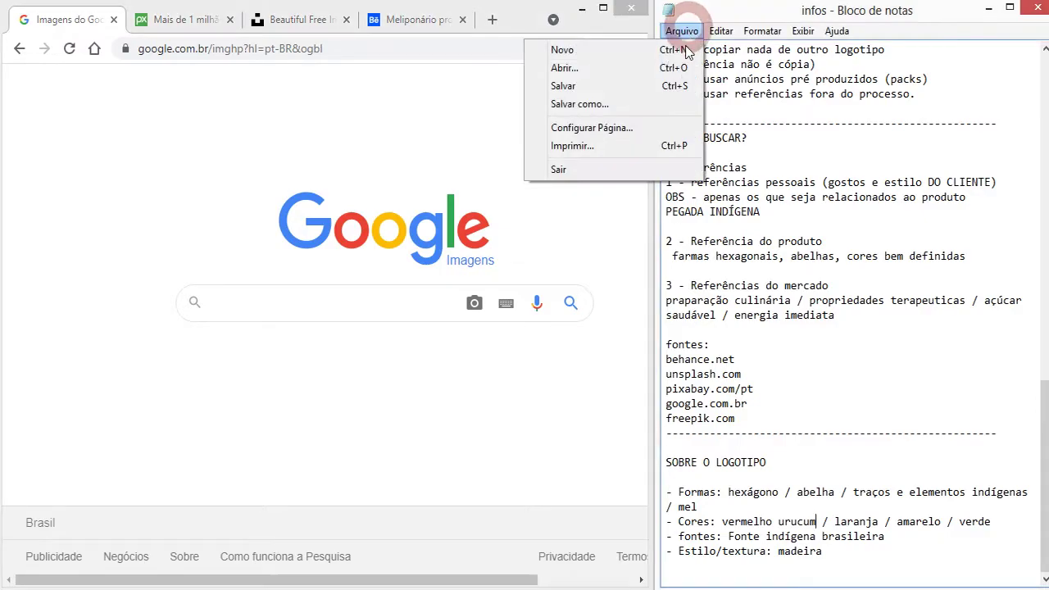
left_click(604, 86)
scroll(858, 363, "up", 6)
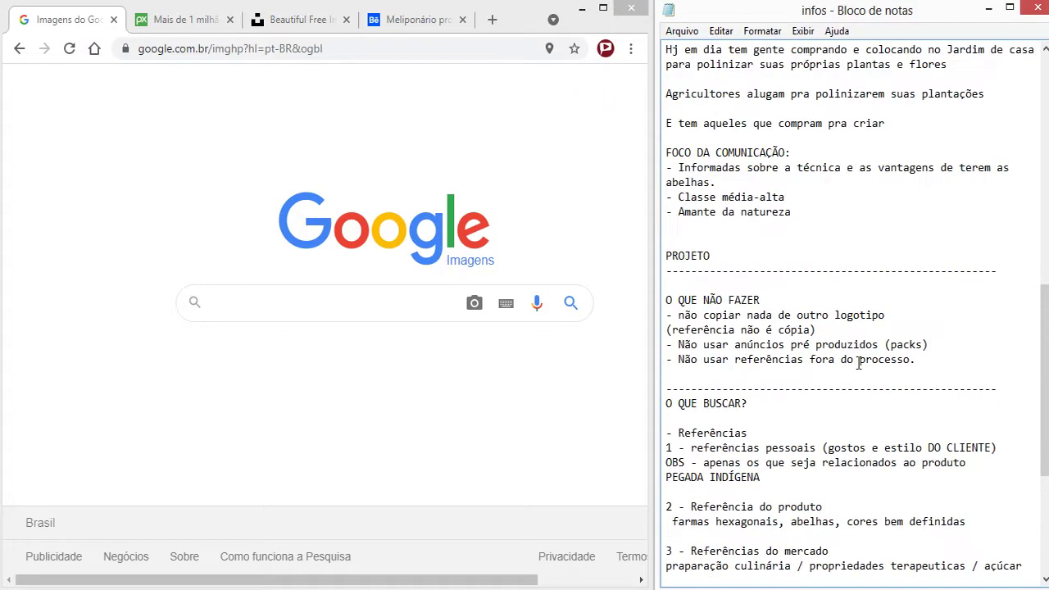
scroll(858, 363, "up", 7)
scroll(858, 358, "up", 5)
scroll(852, 352, "down", 6)
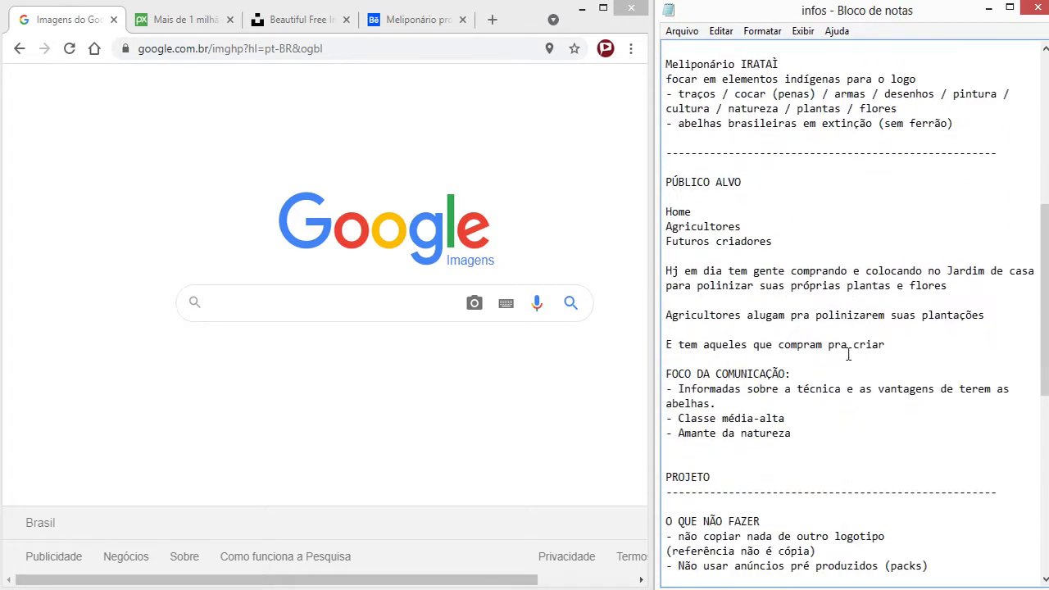
scroll(849, 352, "down", 8)
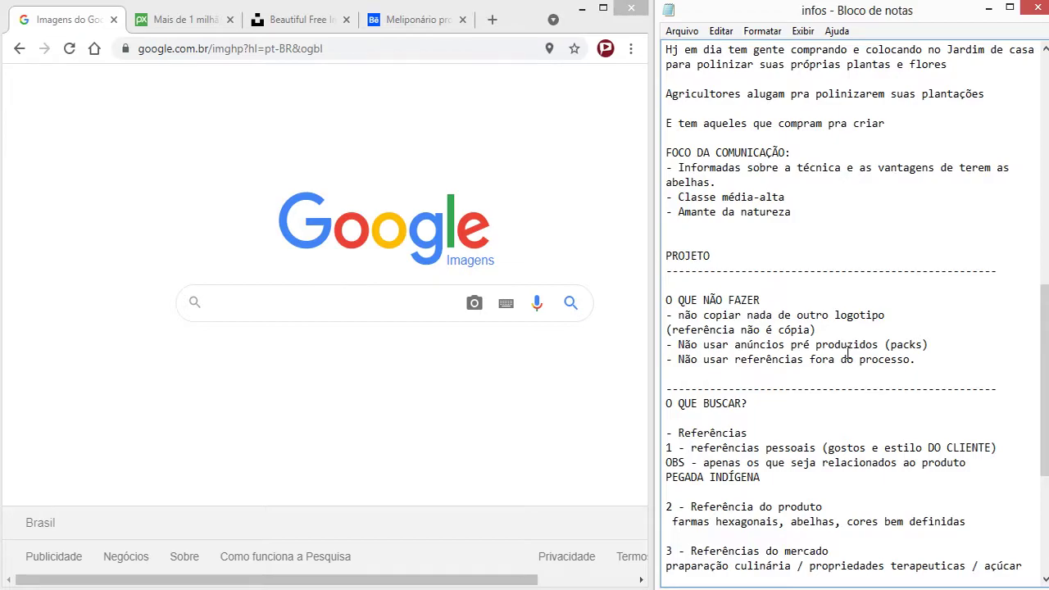
key("alt+Tab")
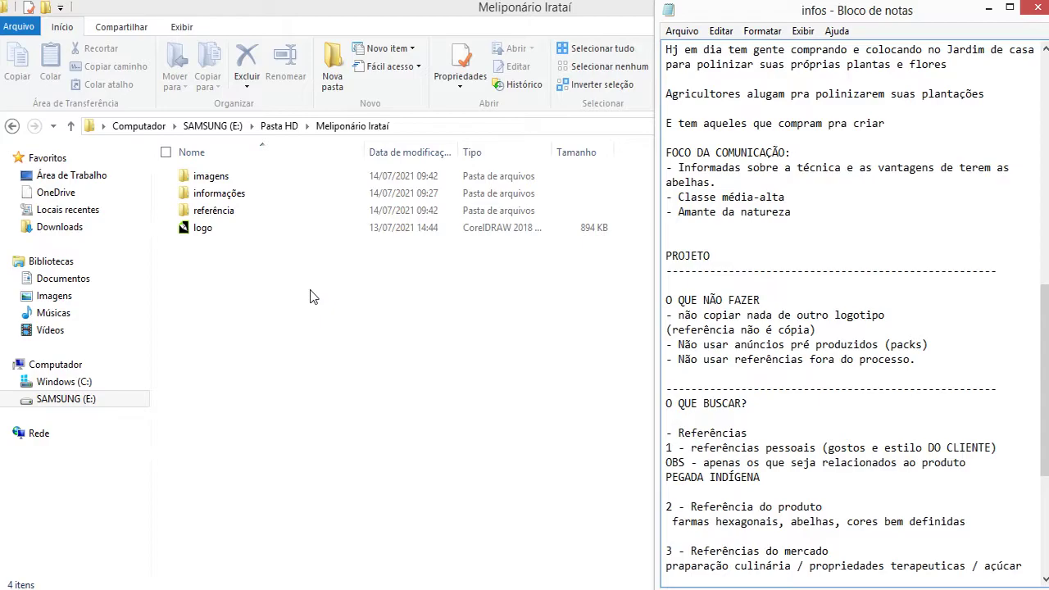
Step: Peek into imagens, set the referência folder to Large icons, then return to Meliponário Irataí
double_click(223, 176)
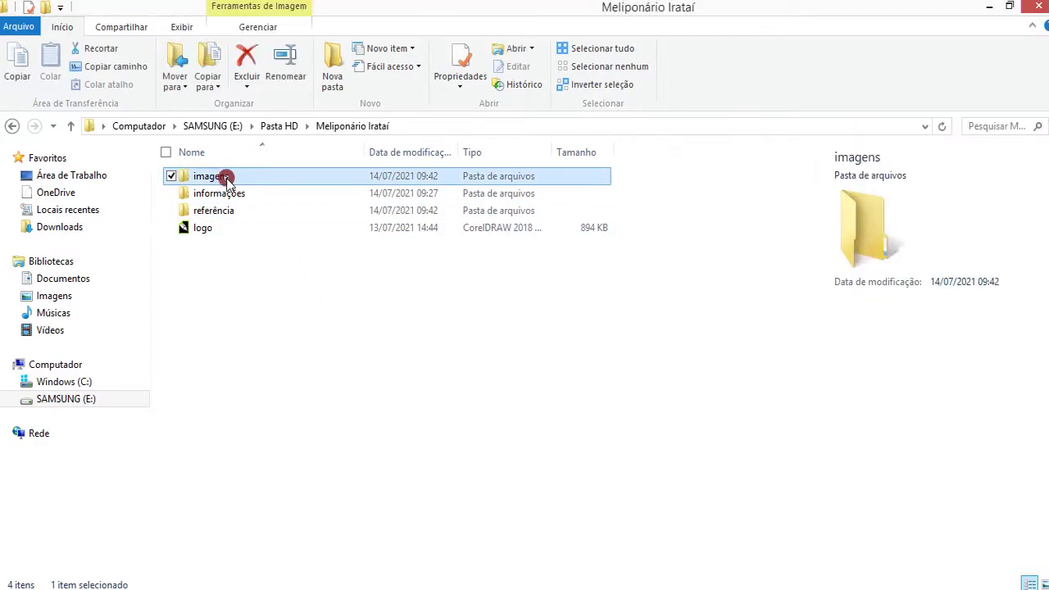
left_click(12, 126)
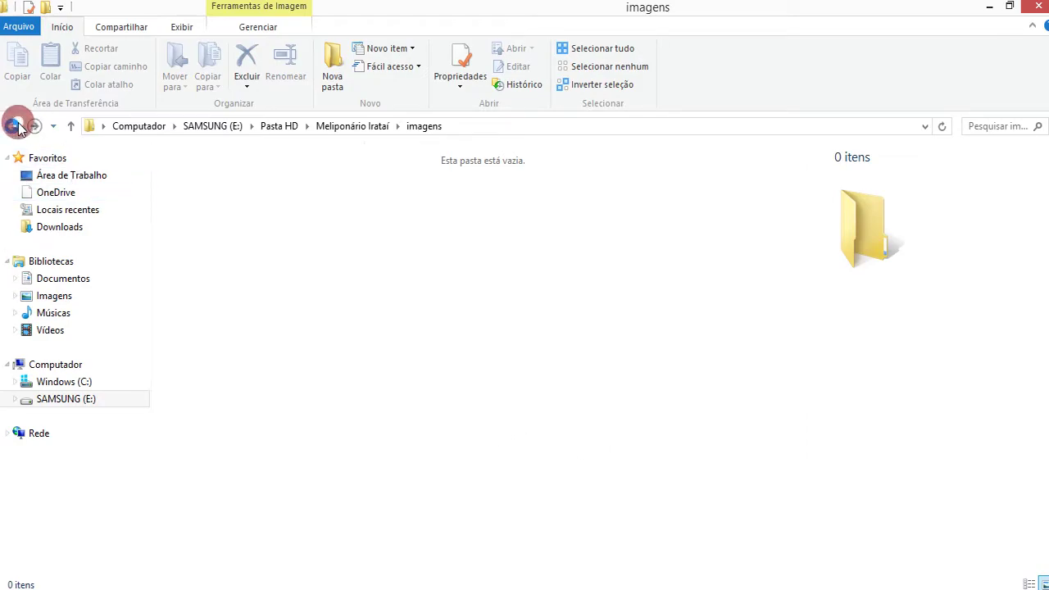
double_click(264, 211)
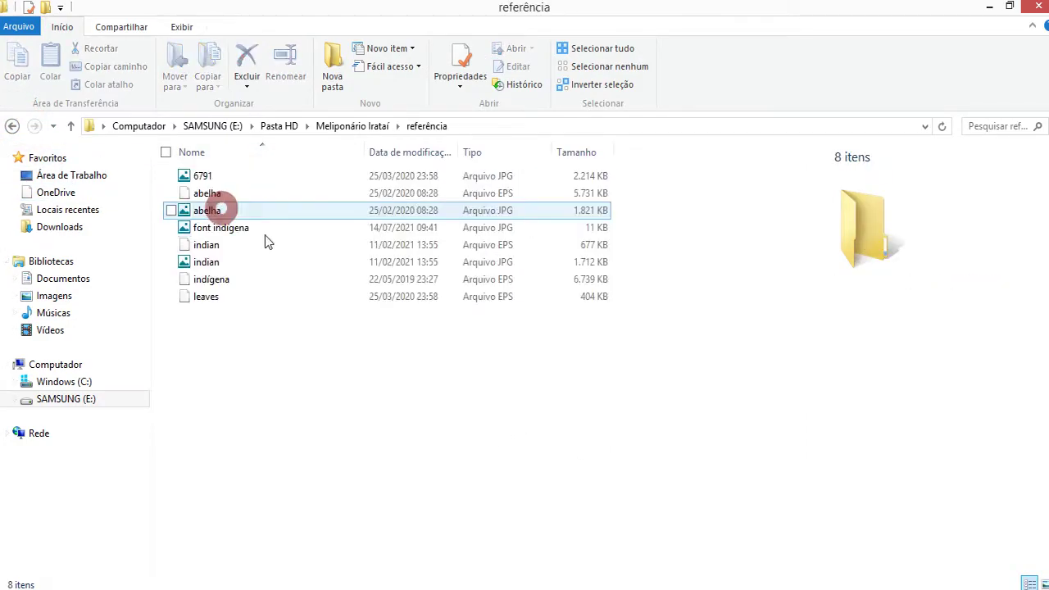
right_click(300, 337)
mouse_move(323, 350)
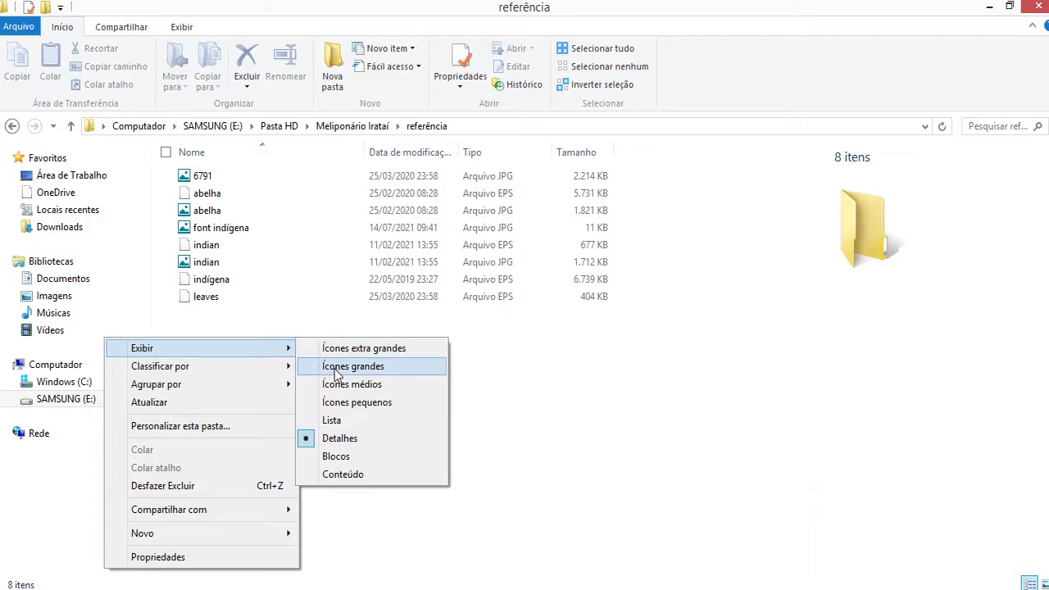
left_click(385, 365)
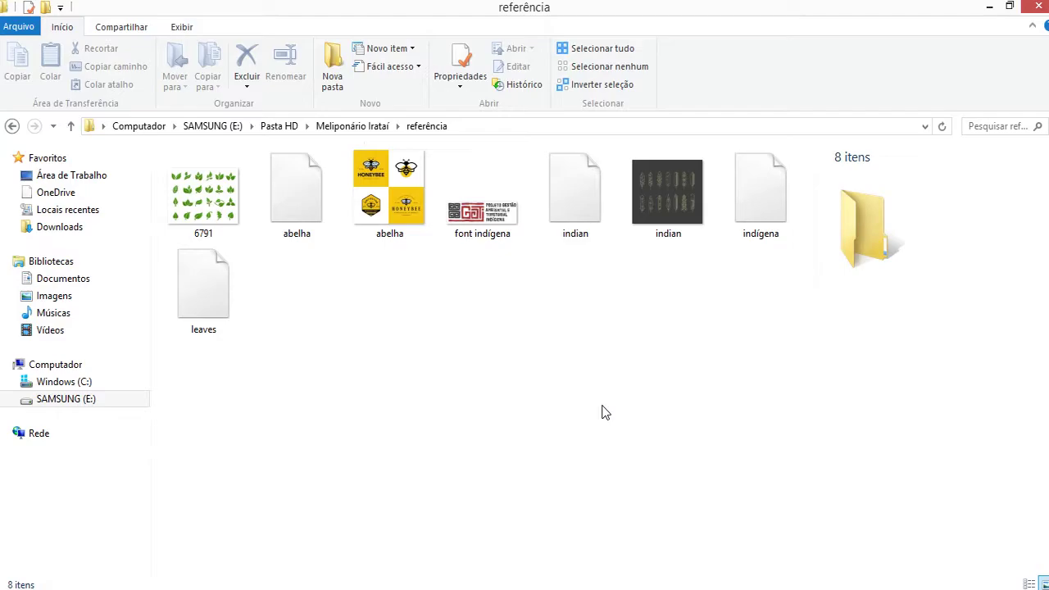
left_click(12, 126)
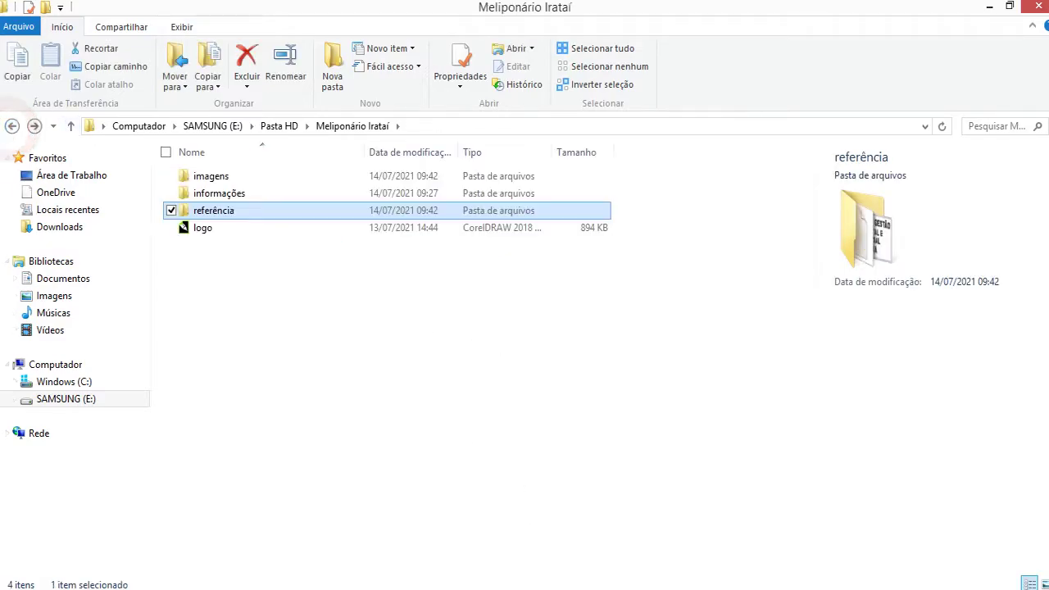
left_click(491, 362)
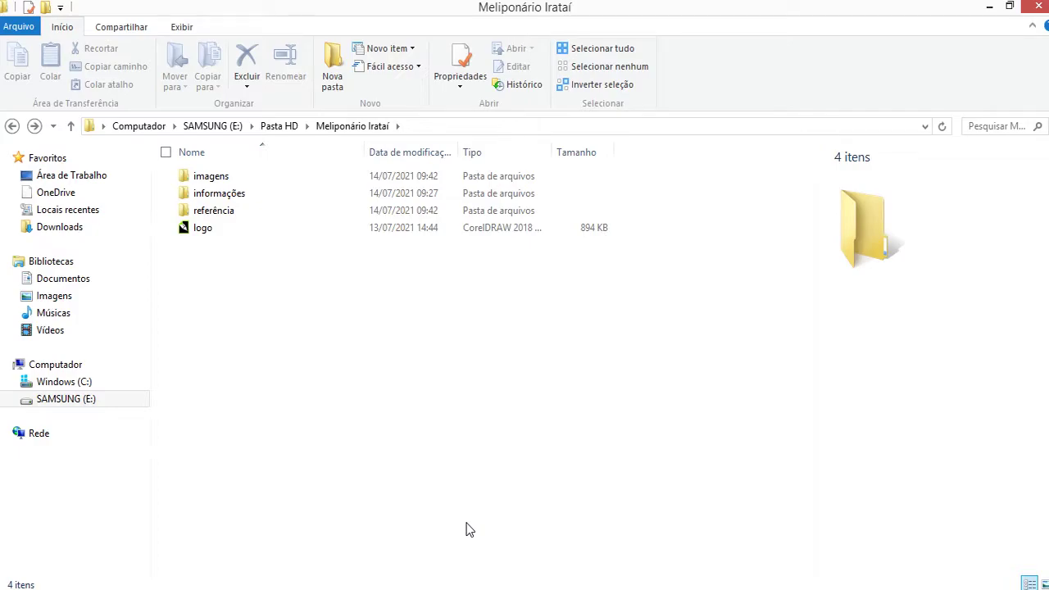
Step: Check the referência thumbnails, go back to Meliponário Irataí, and bring up Google Images in Chrome
double_click(211, 211)
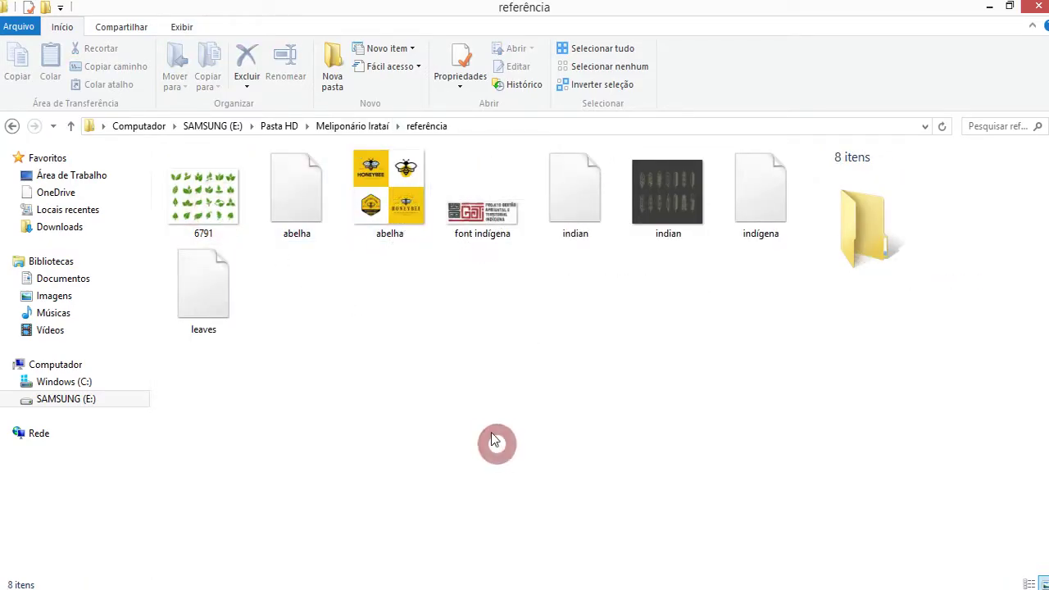
left_click(430, 361)
key("alt+Tab")
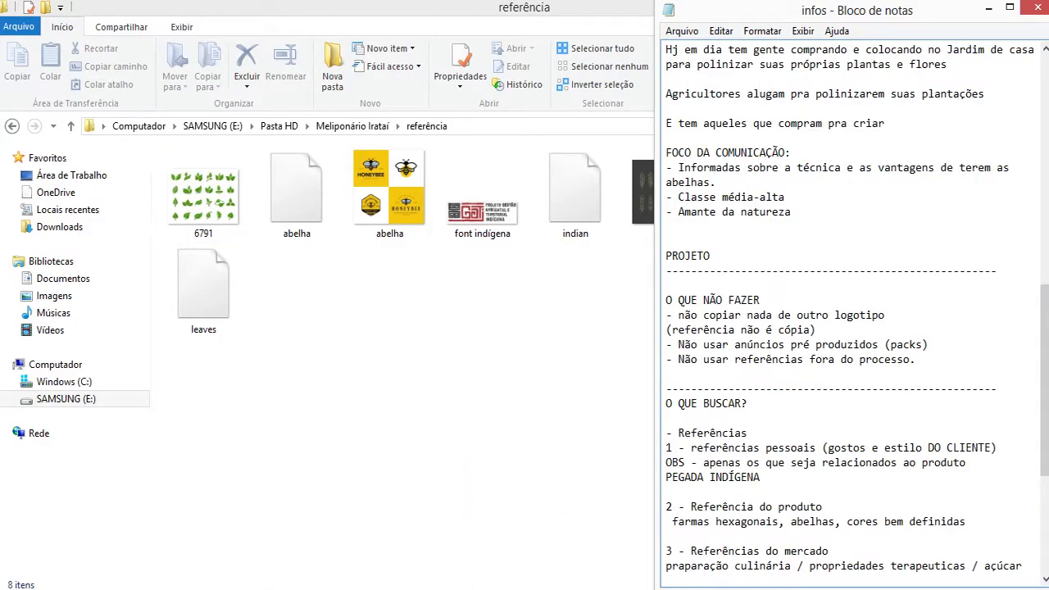
left_click(300, 304)
left_click(12, 126)
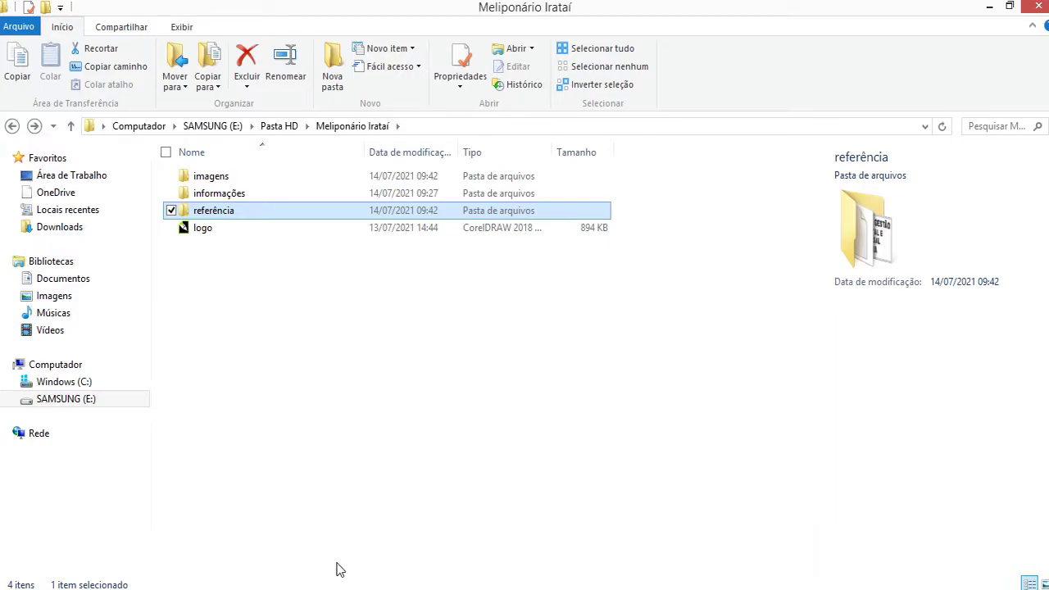
left_click(243, 585)
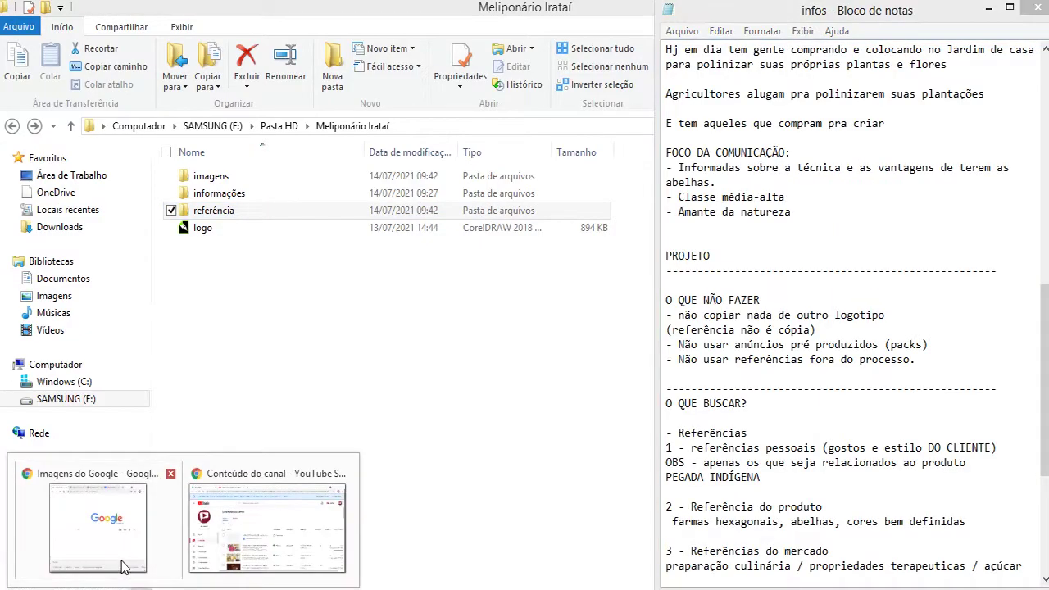
left_click(122, 562)
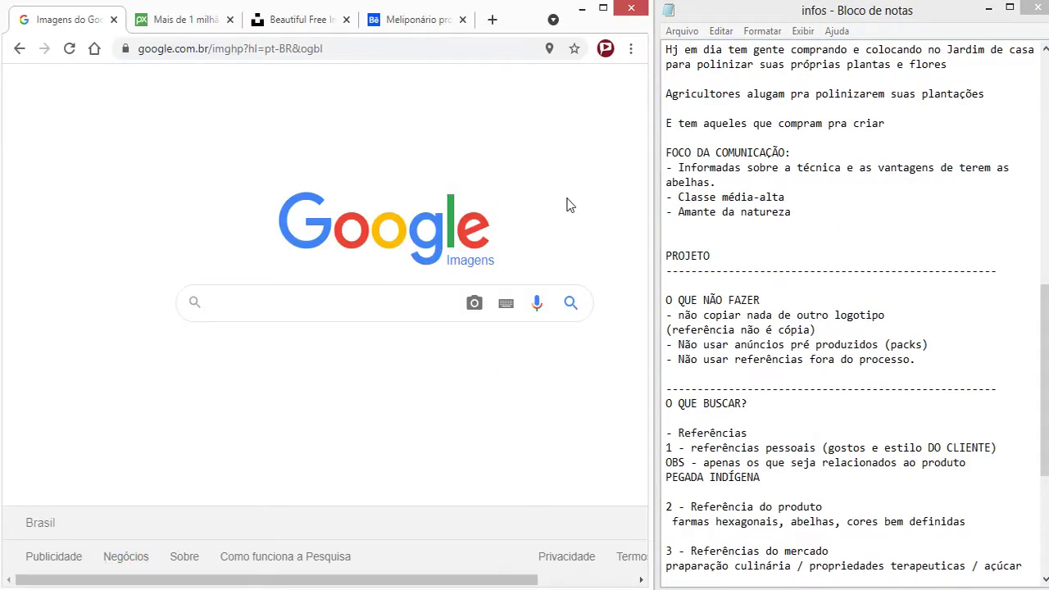
Step: Scroll the logo notes and select the word 'abelha' below PEGADA INDÍGENA
left_click(866, 491)
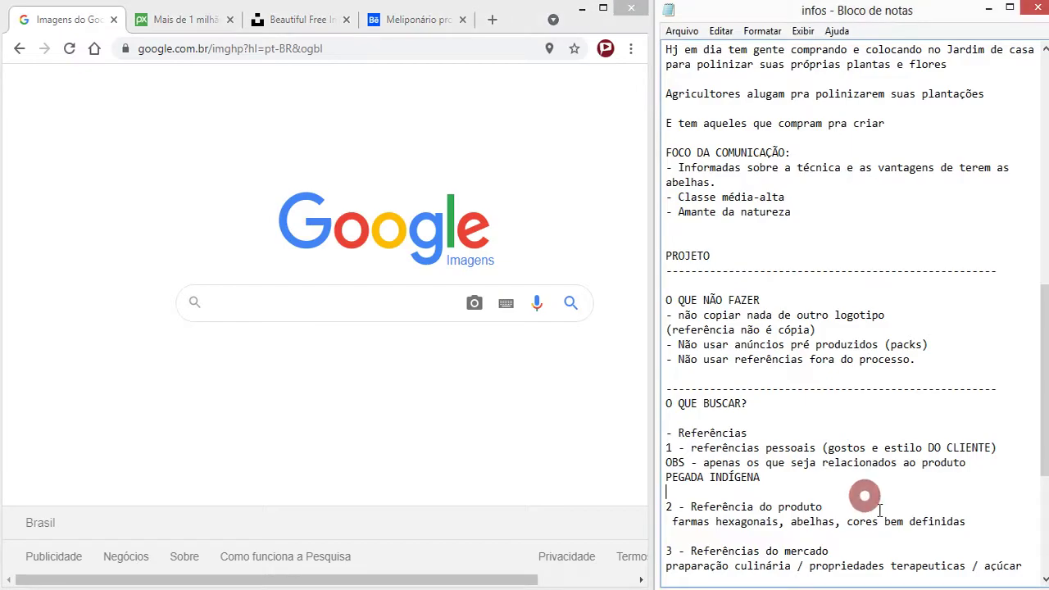
scroll(865, 508, "down", 1)
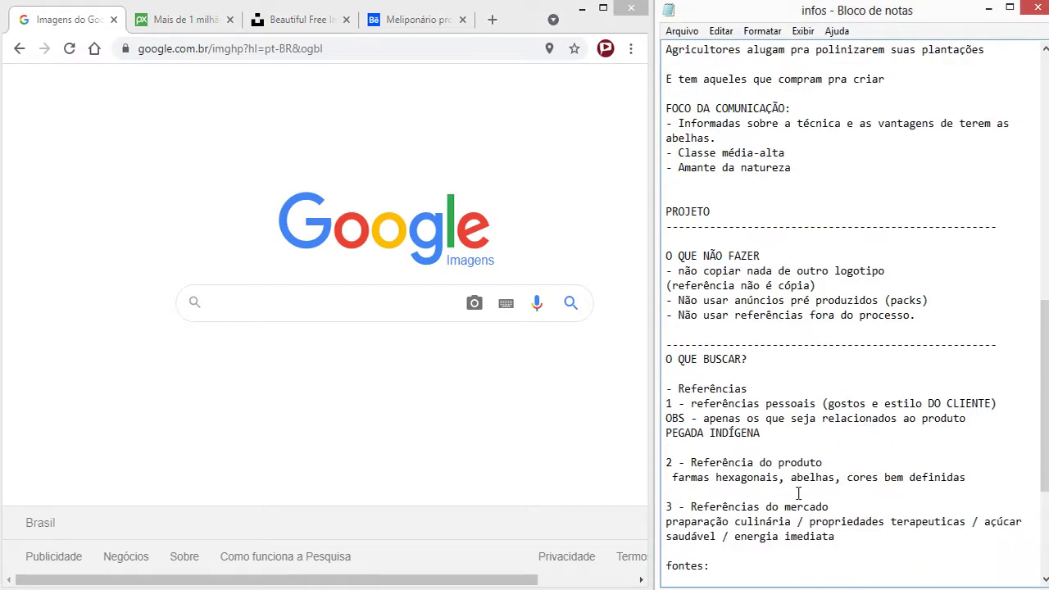
scroll(810, 492, "down", 3)
scroll(831, 463, "down", 2)
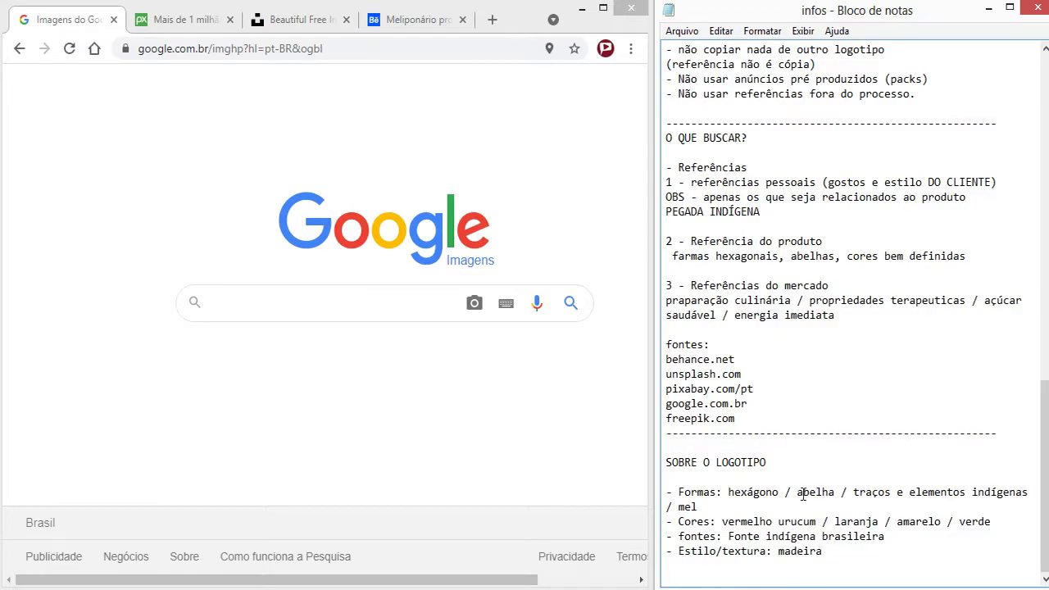
left_click_drag(795, 494, 831, 493)
Step: Search Google Images for 'bee vector' and browse the bee illustration results
left_click(231, 303)
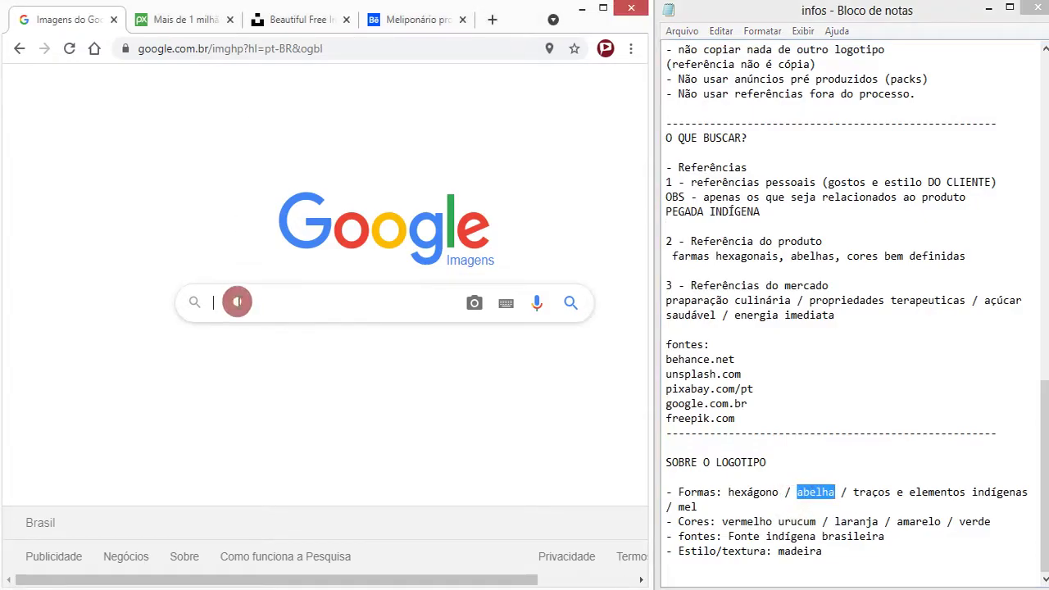
type("bee")
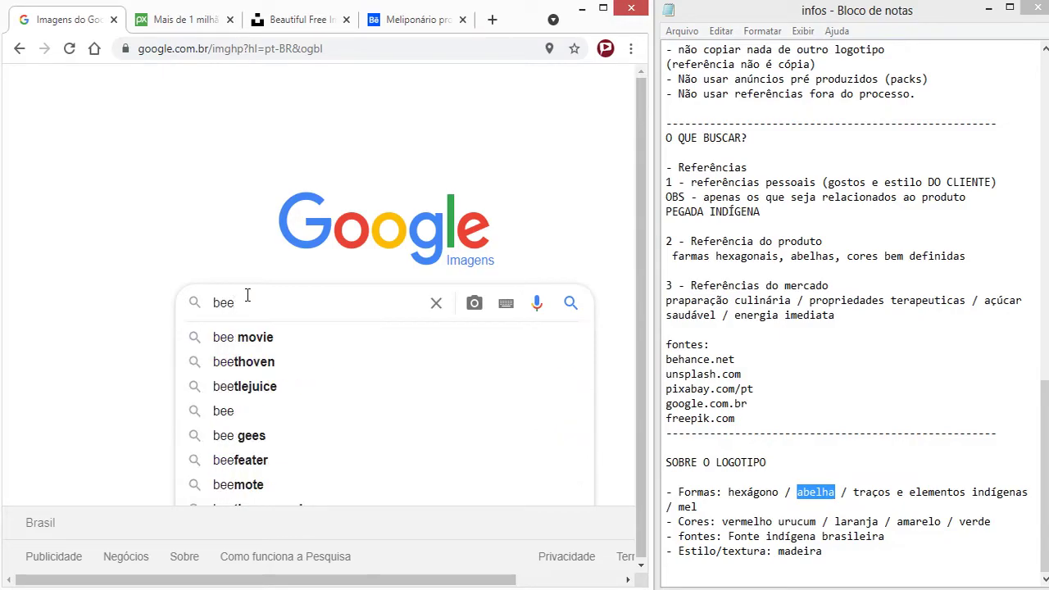
type(" ve")
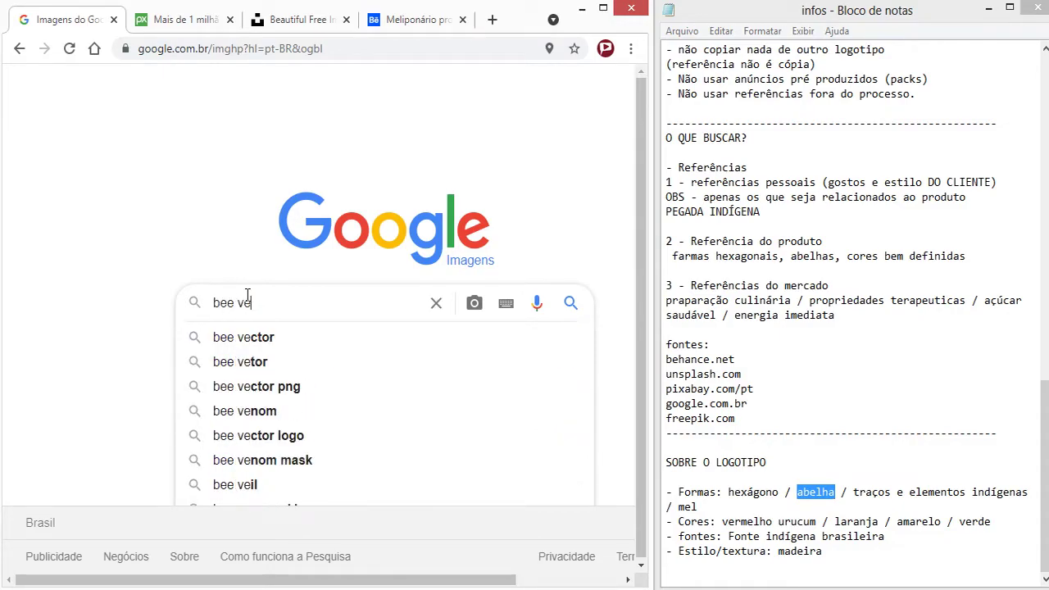
type("ctor")
key("Return")
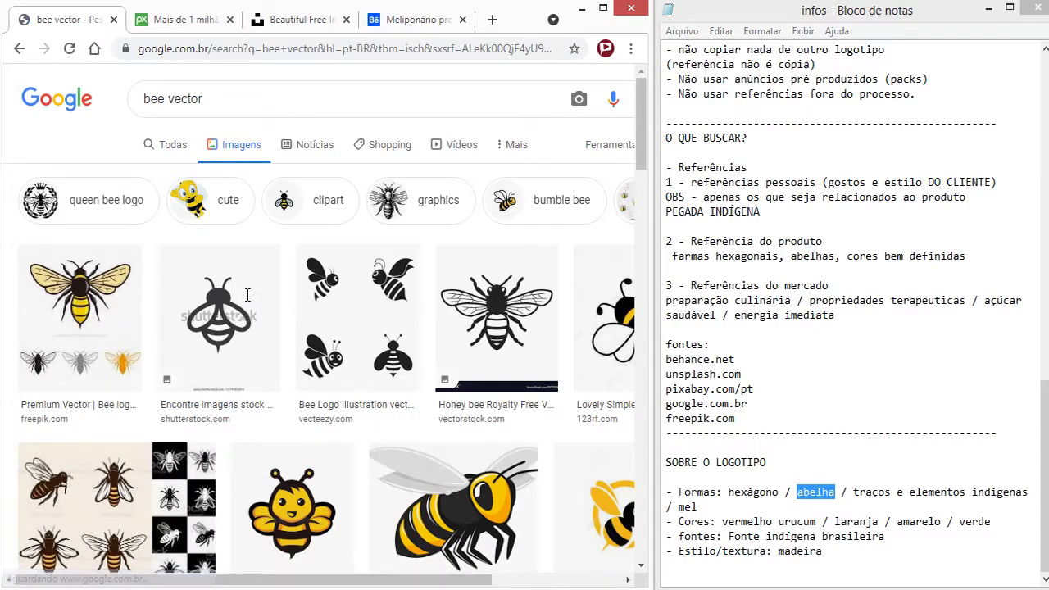
scroll(358, 481, "down", 3)
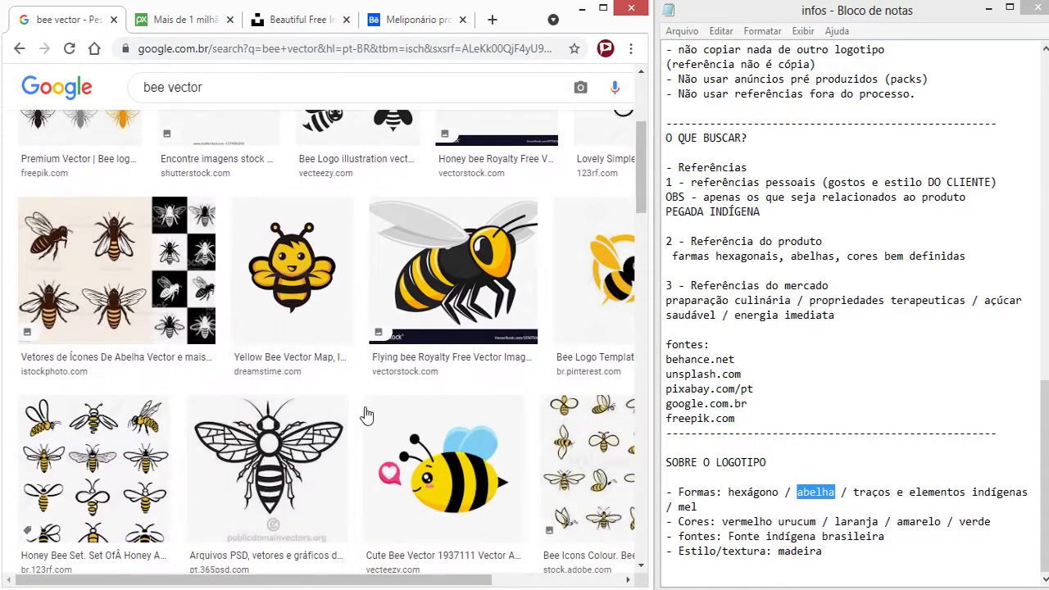
scroll(365, 500, "down", 2)
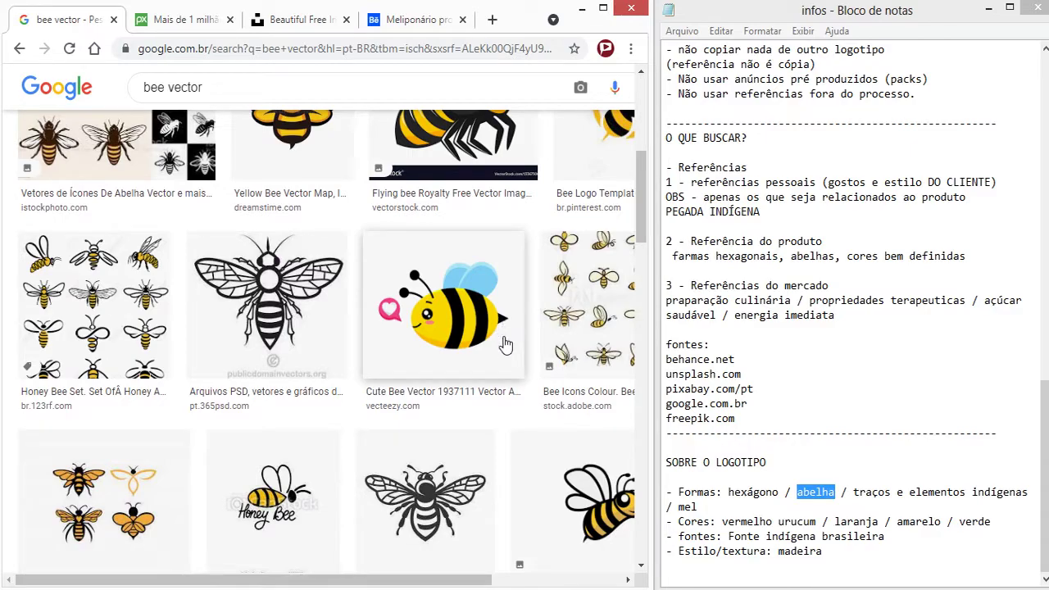
scroll(505, 345, "down", 2)
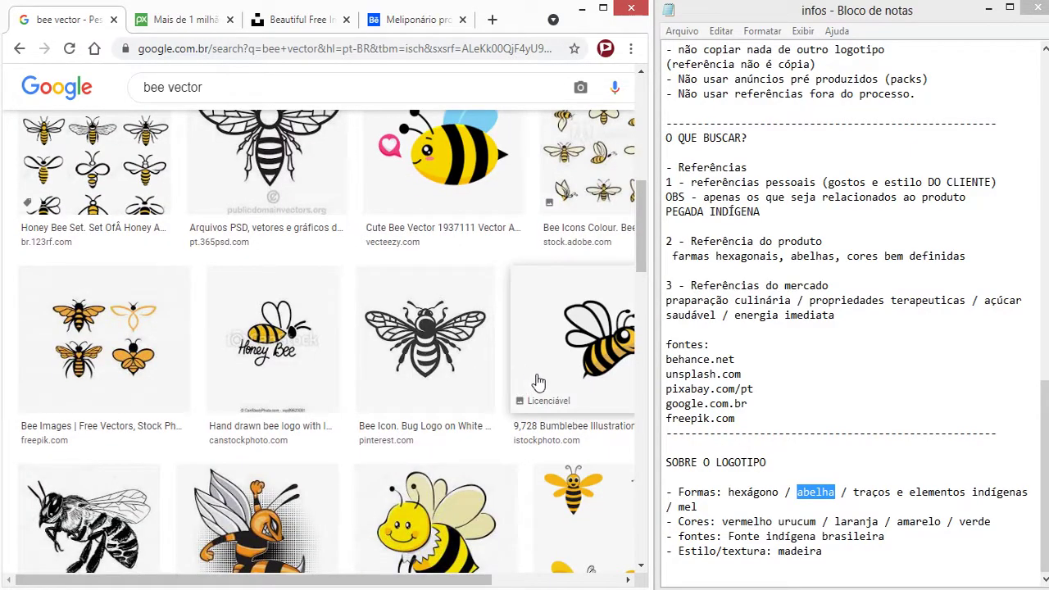
scroll(562, 325, "down", 2)
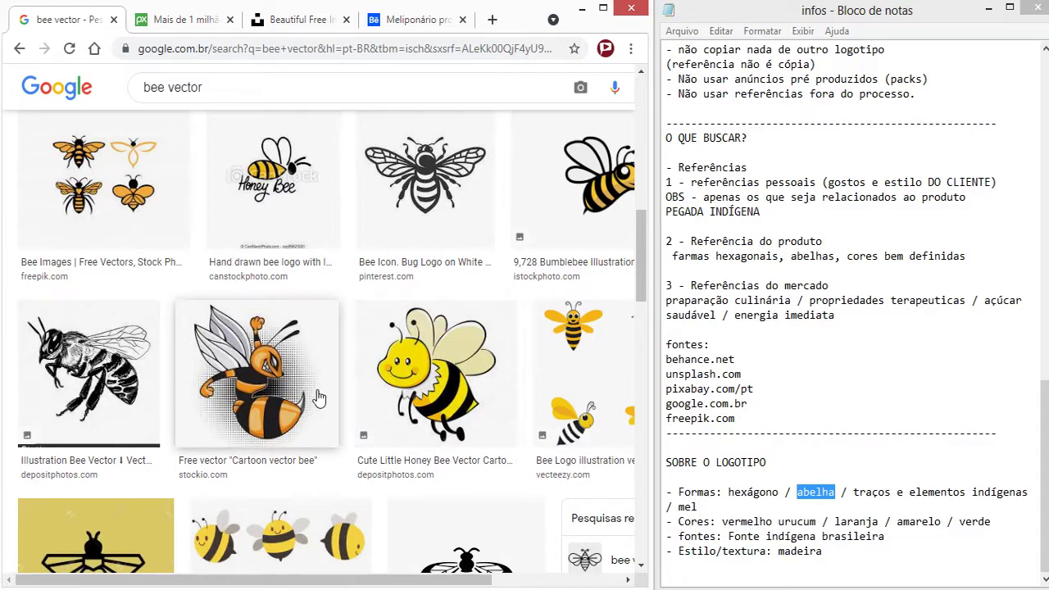
scroll(336, 418, "down", 2)
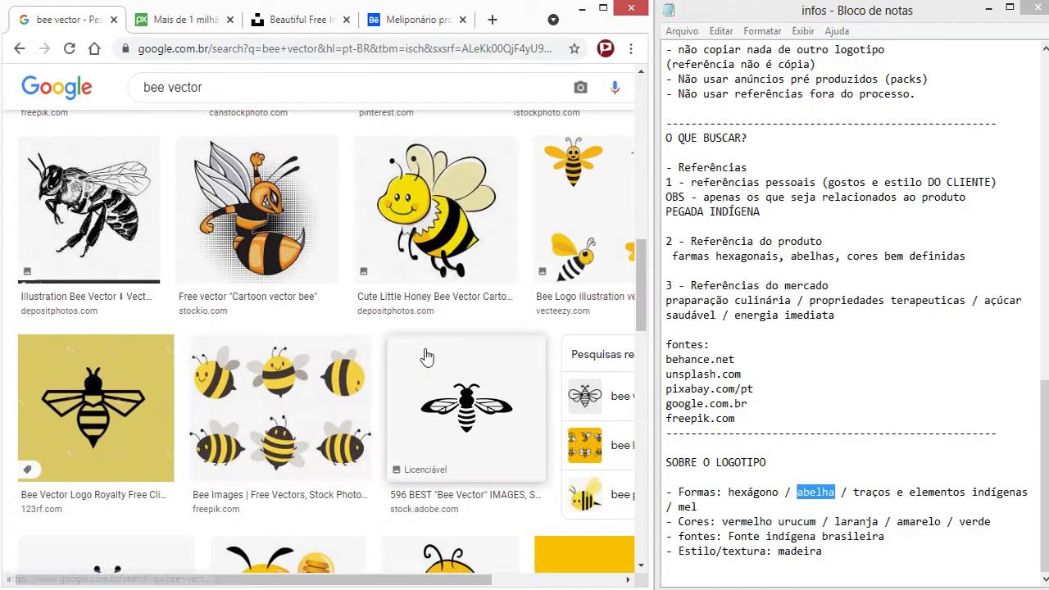
scroll(501, 292, "down", 3)
scroll(489, 290, "up", 1)
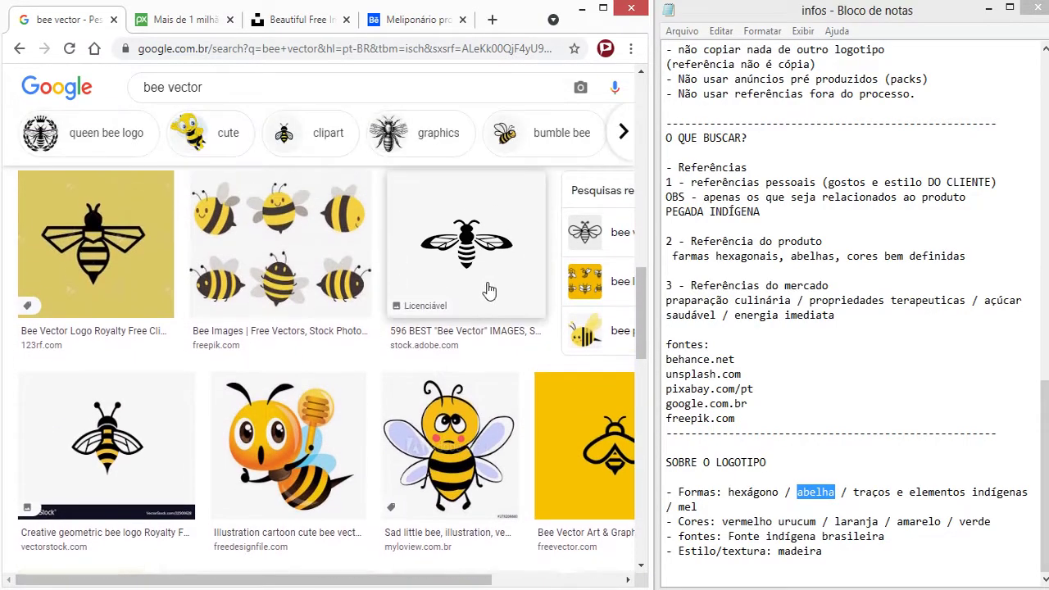
scroll(596, 440, "down", 1)
scroll(578, 377, "down", 3)
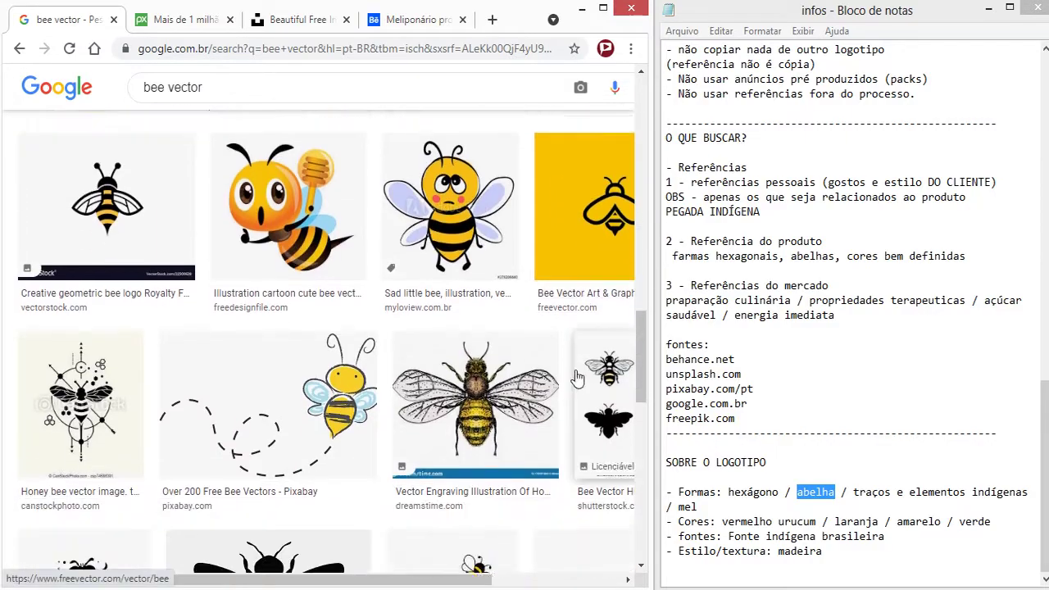
scroll(573, 364, "down", 2)
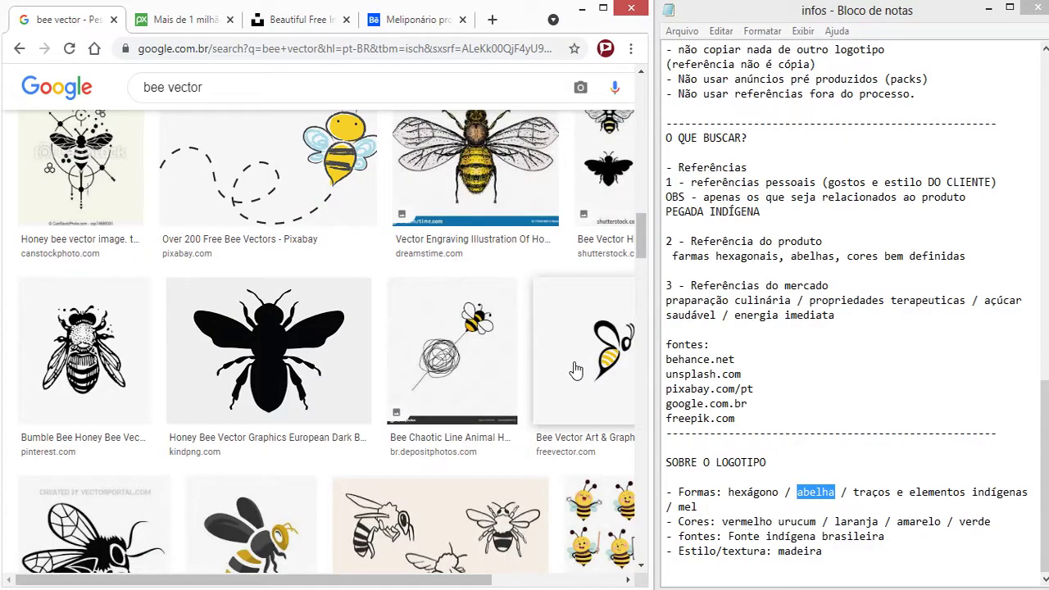
scroll(576, 370, "down", 3)
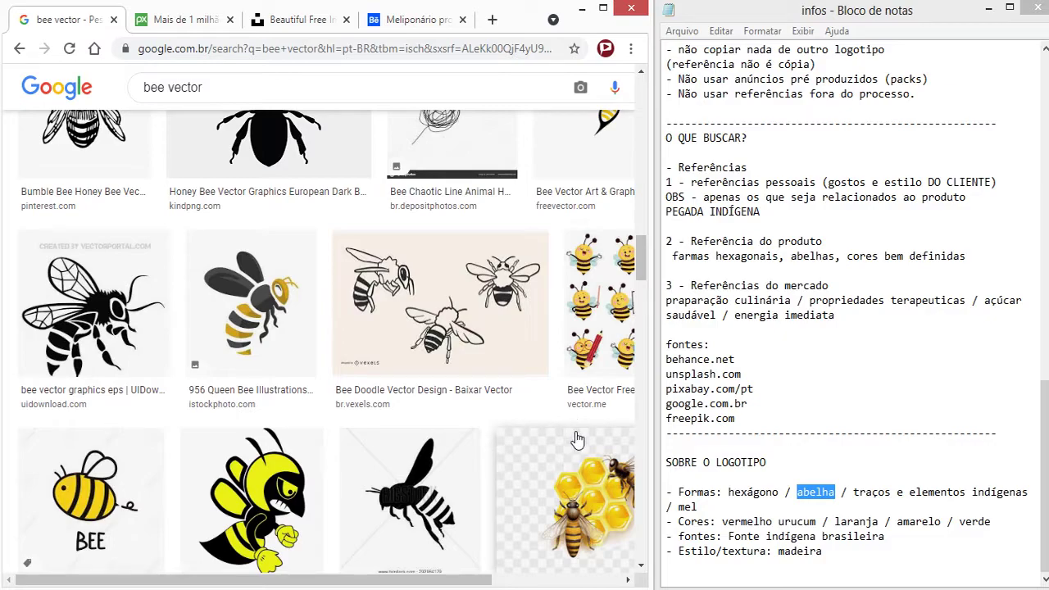
scroll(565, 458, "down", 5)
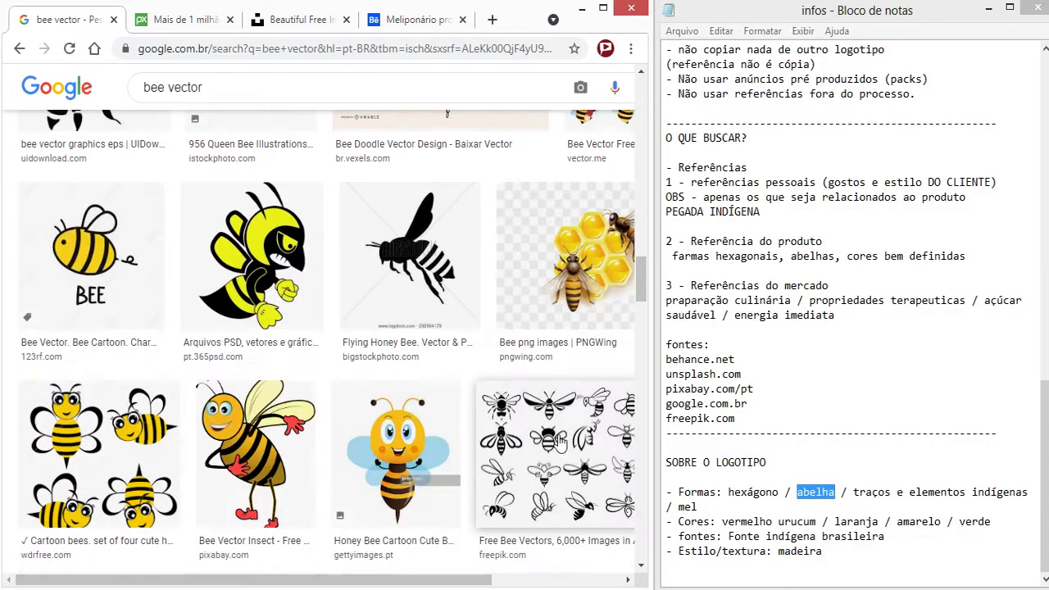
scroll(562, 434, "down", 1)
scroll(557, 398, "down", 1)
scroll(555, 395, "down", 3)
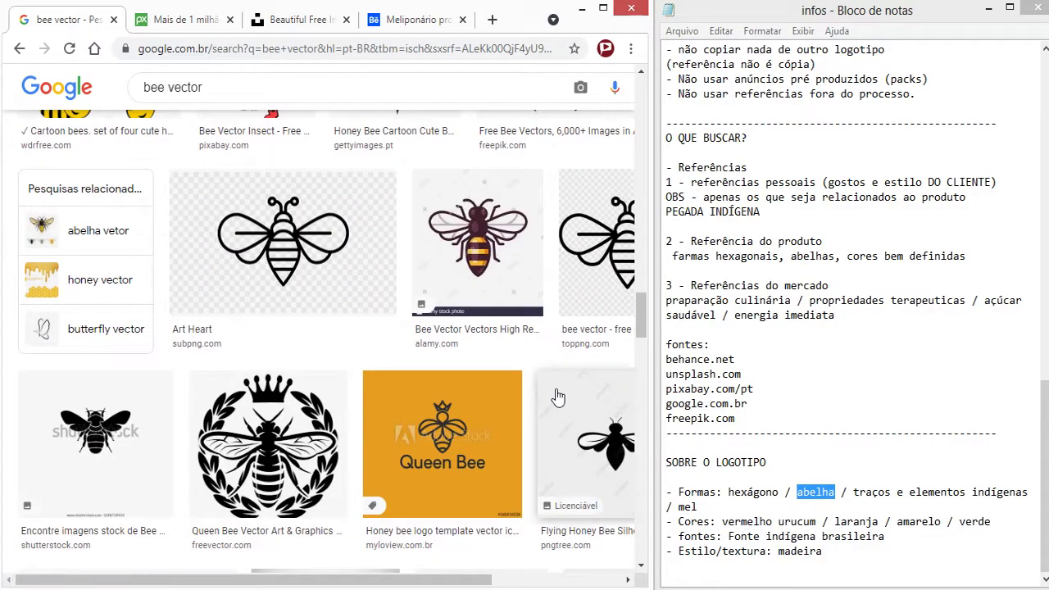
scroll(555, 396, "down", 1)
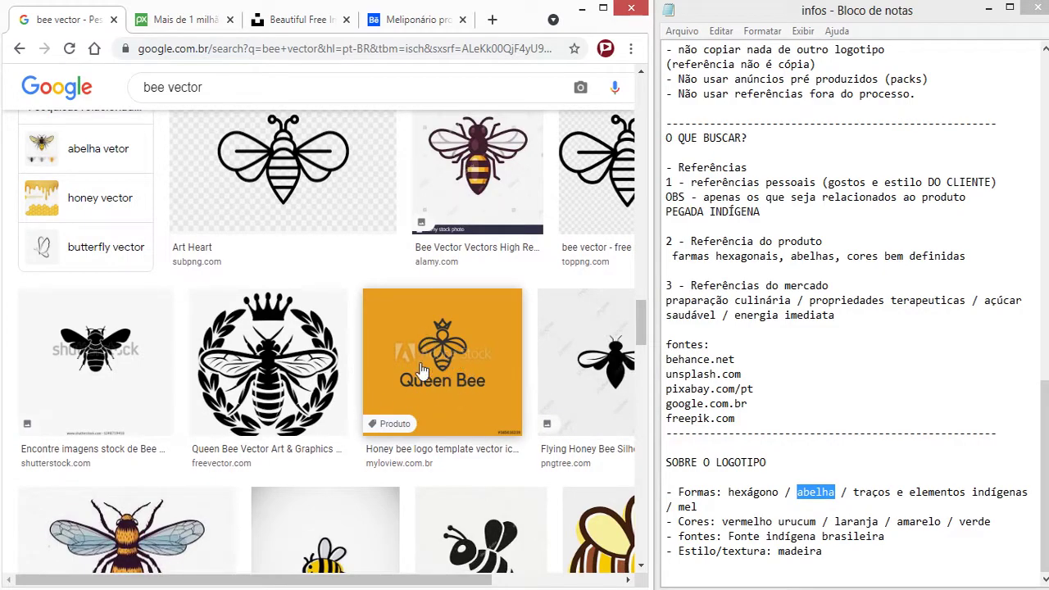
scroll(483, 328, "down", 2)
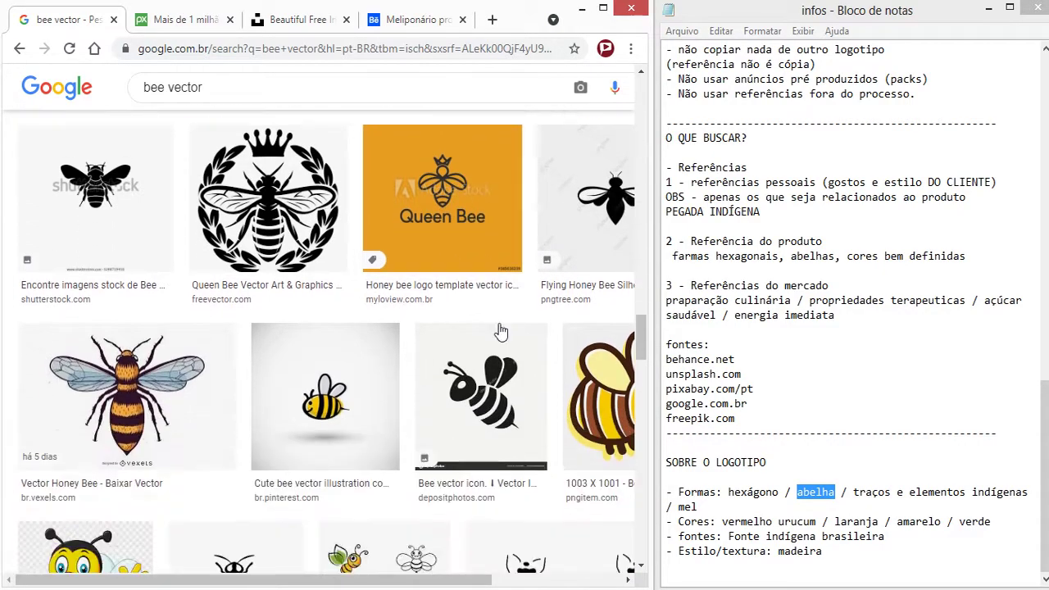
scroll(499, 270, "down", 2)
scroll(501, 319, "down", 2)
scroll(509, 328, "down", 1)
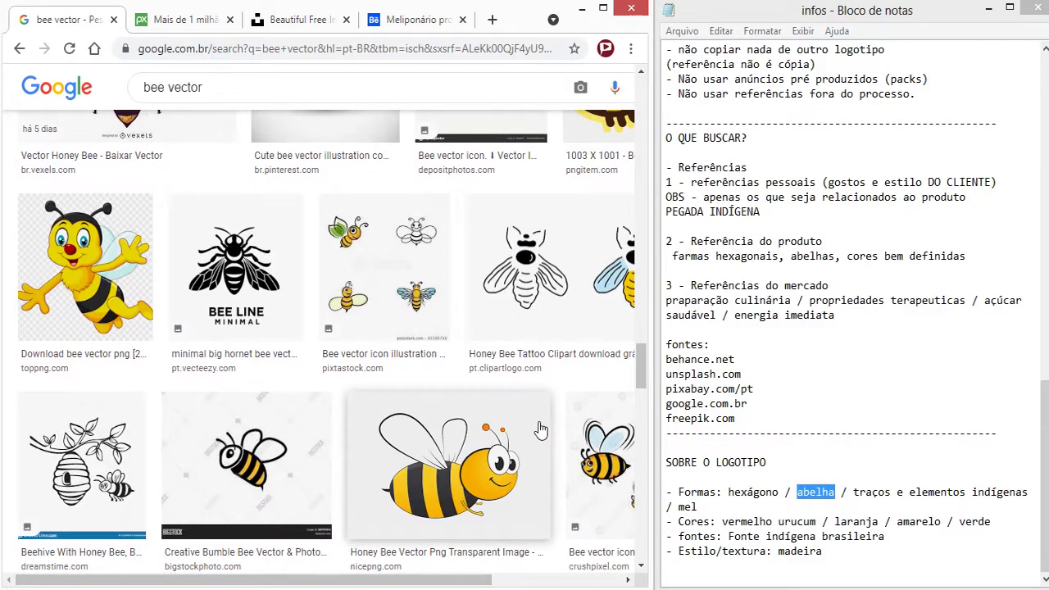
scroll(548, 439, "down", 2)
scroll(537, 438, "down", 3)
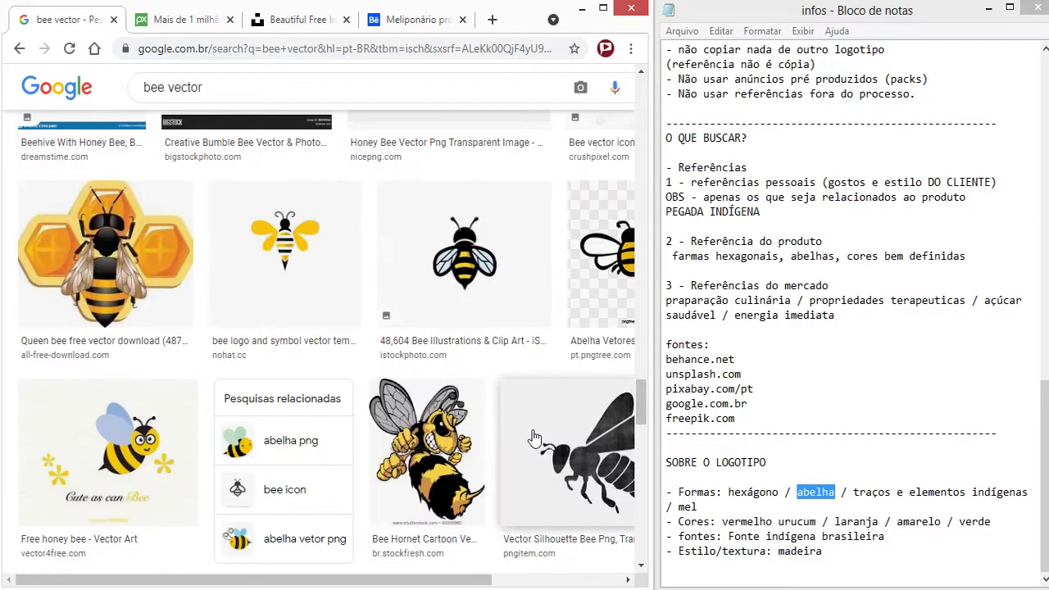
scroll(536, 434, "down", 2)
scroll(530, 418, "down", 3)
scroll(528, 409, "down", 1)
scroll(524, 416, "down", 3)
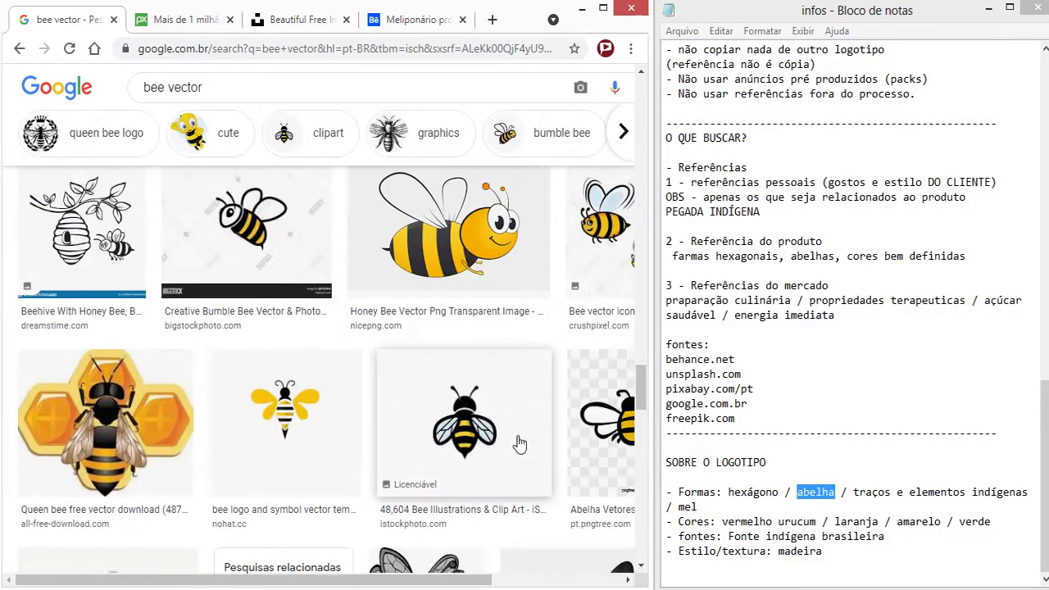
scroll(519, 440, "down", 3)
scroll(511, 437, "down", 3)
scroll(516, 439, "up", 3)
scroll(557, 451, "up", 2)
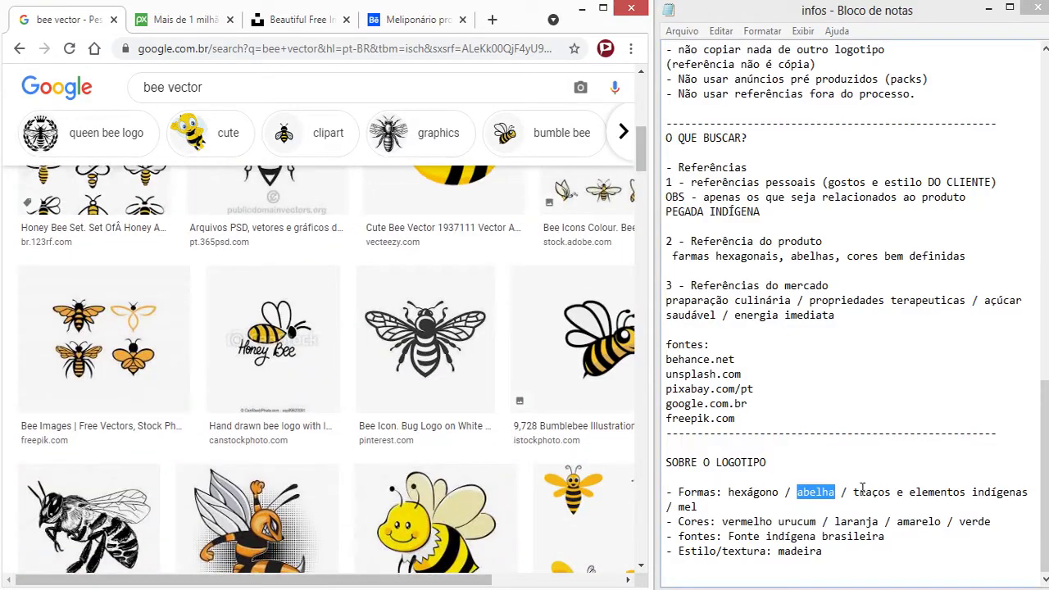
left_click_drag(854, 494, 901, 494)
scroll(852, 369, "up", 5)
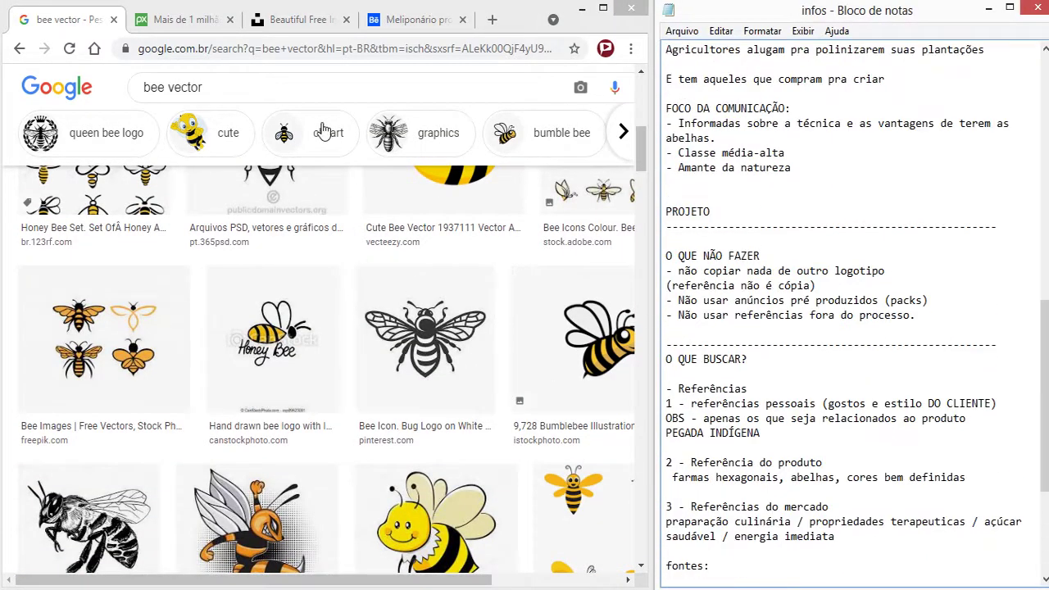
Step: Replace the query with 'indio vetor' and scroll through the headdress and chief illustrations
triple_click(279, 98)
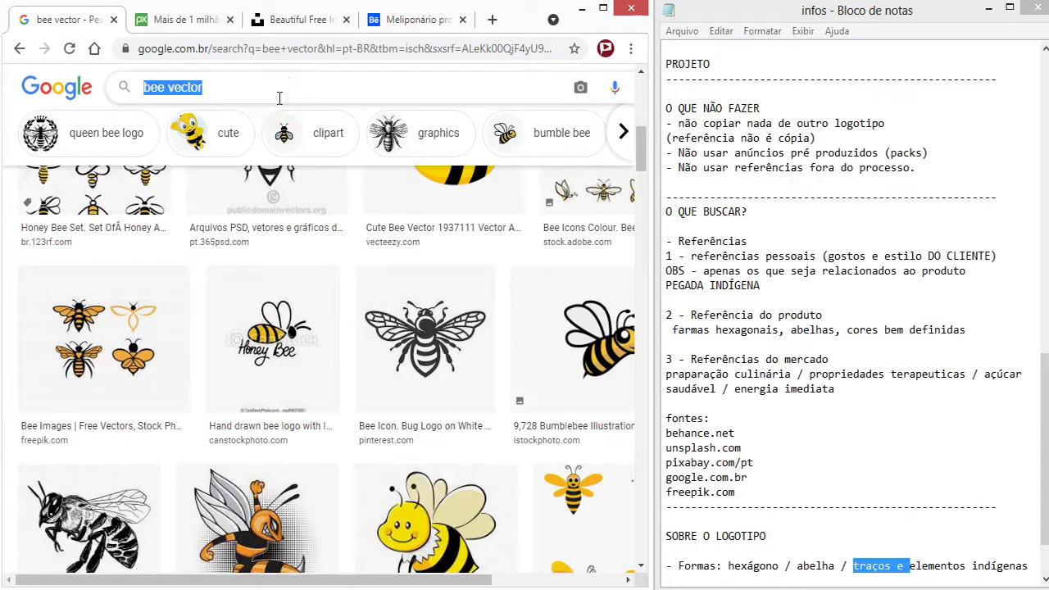
type("indio vetor")
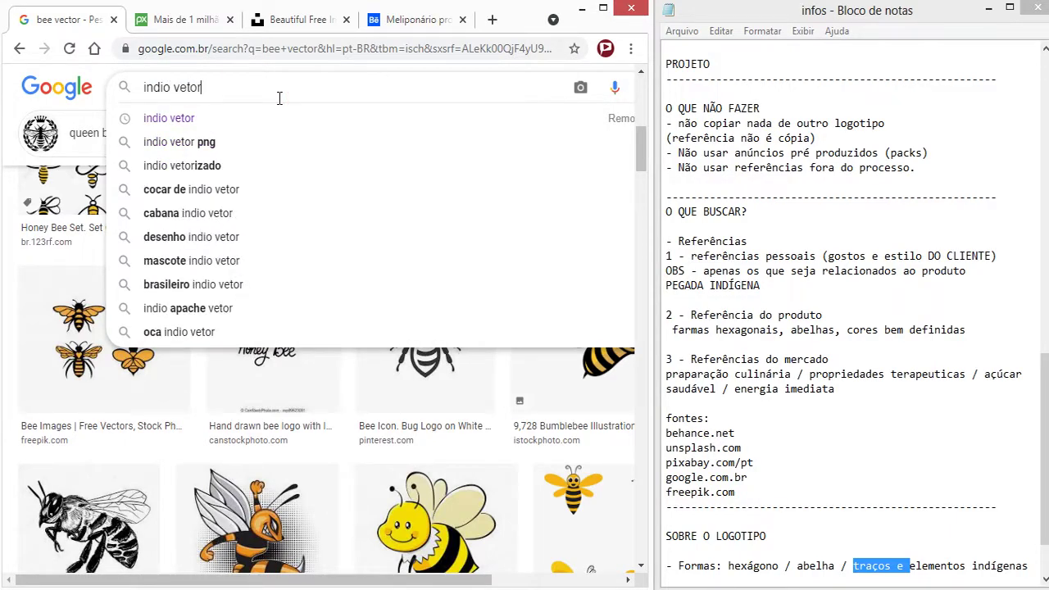
key("Return")
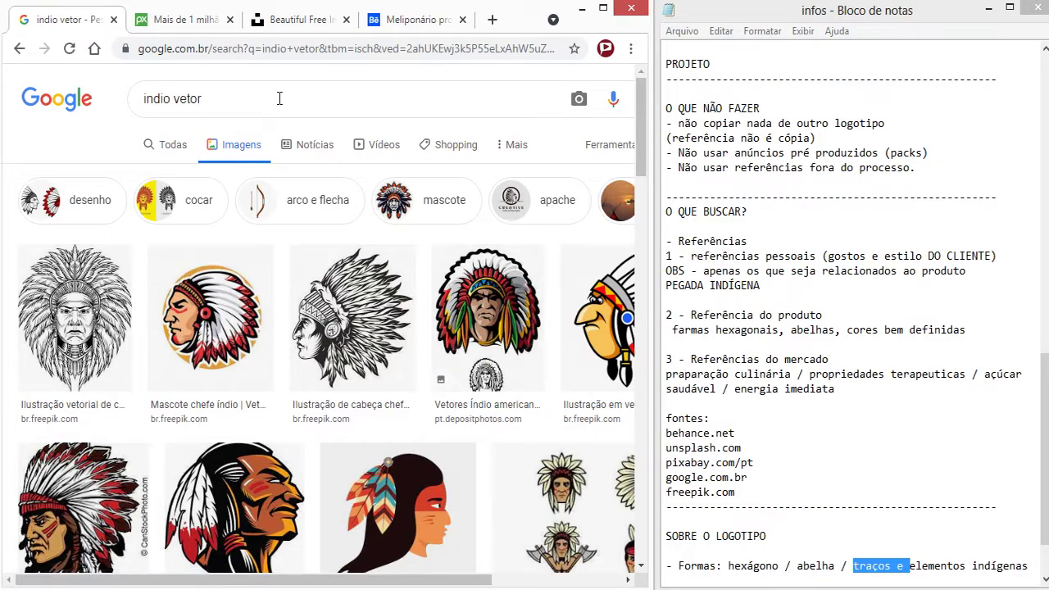
scroll(271, 123, "down", 1)
scroll(344, 205, "down", 3)
scroll(426, 311, "down", 3)
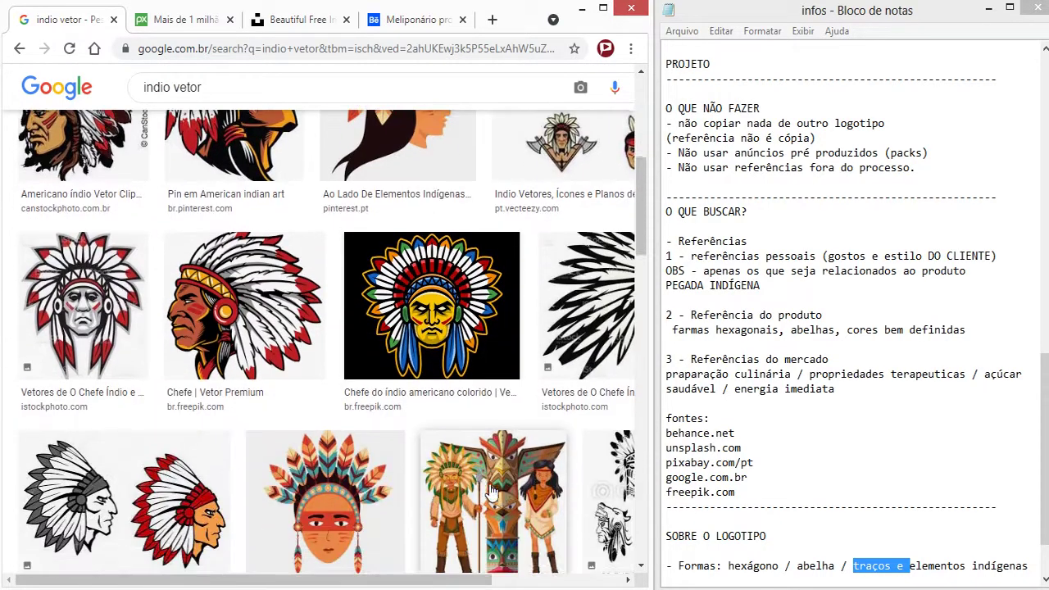
scroll(506, 407, "down", 3)
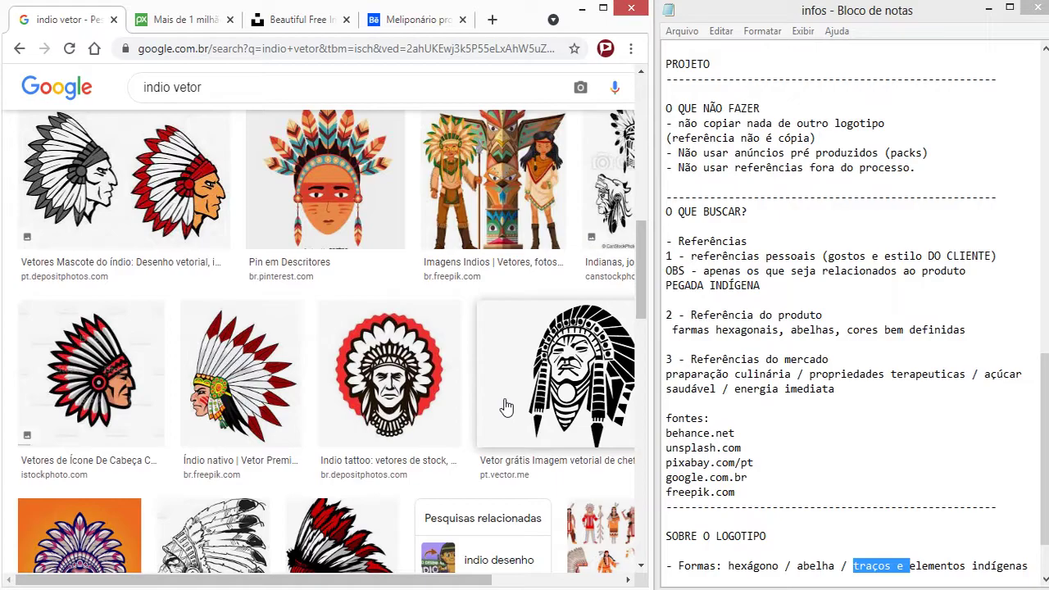
scroll(501, 393, "down", 2)
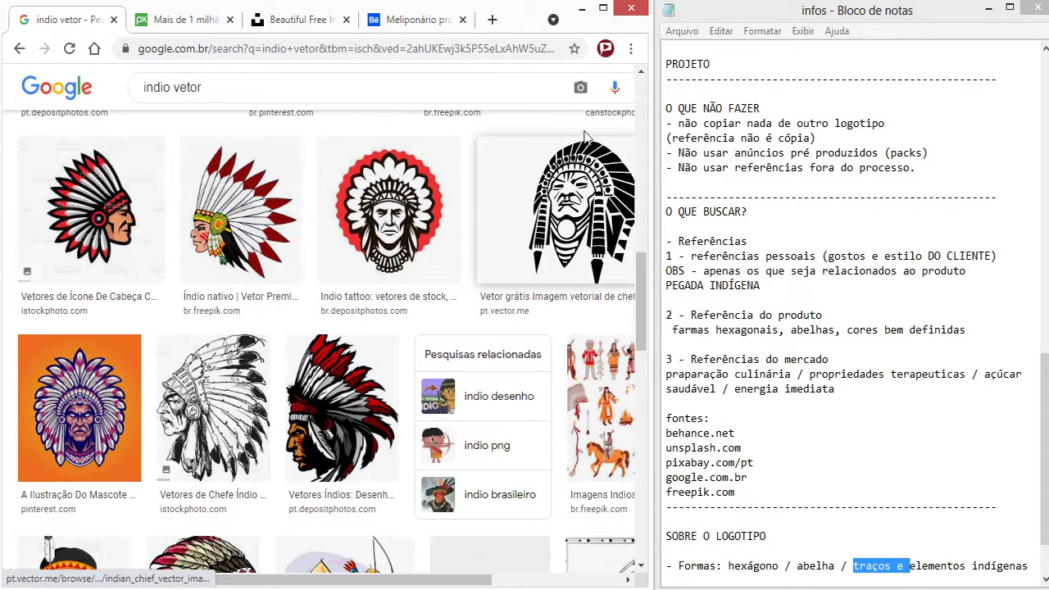
scroll(543, 211, "down", 1)
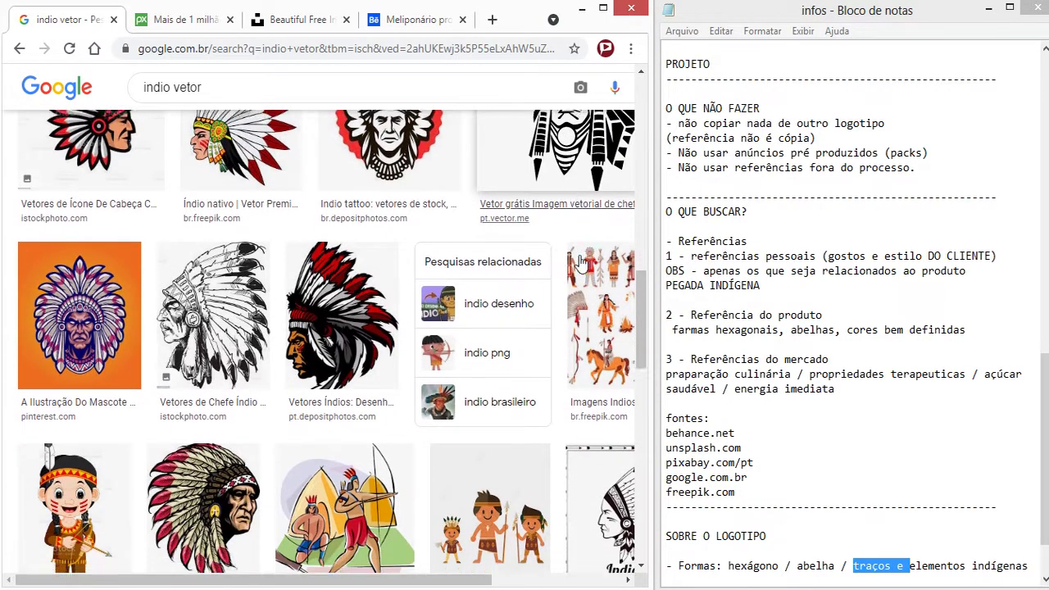
scroll(545, 300, "down", 4)
scroll(550, 334, "down", 4)
scroll(550, 334, "down", 3)
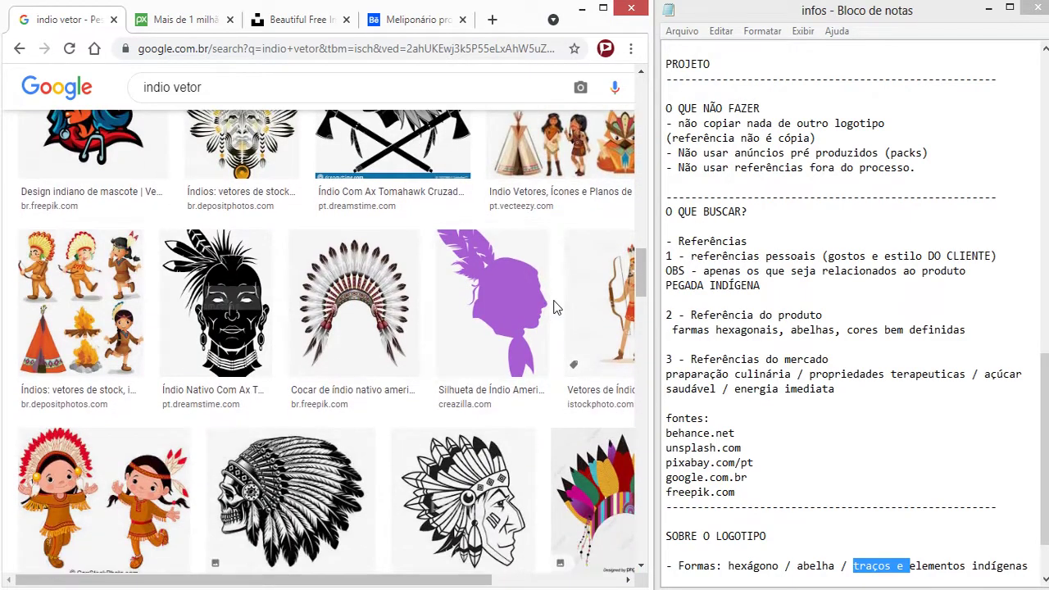
scroll(553, 312, "down", 6)
scroll(358, 287, "down", 1)
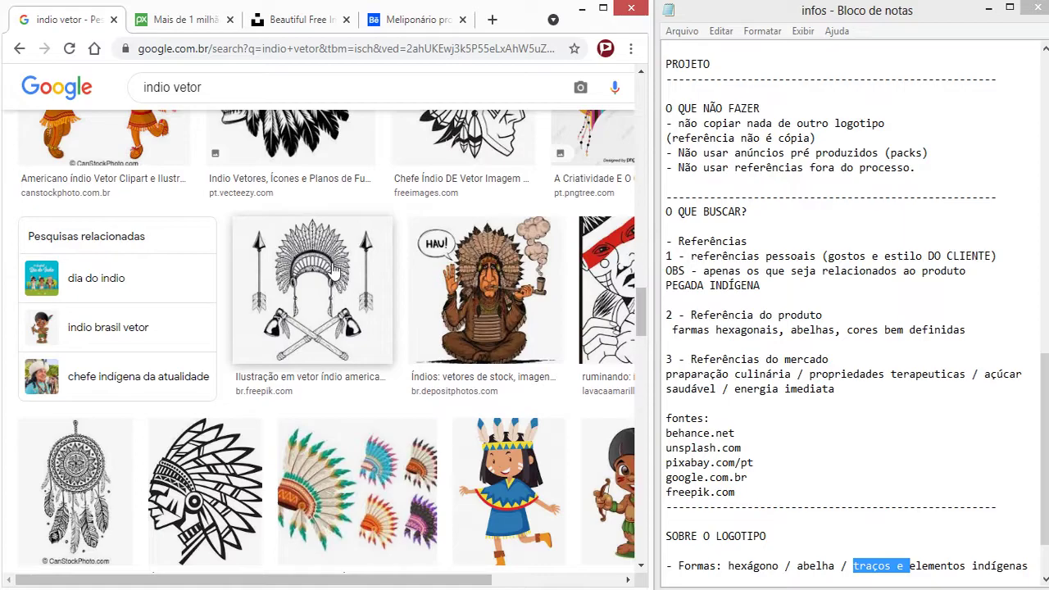
scroll(492, 278, "down", 4)
scroll(613, 292, "down", 4)
scroll(598, 311, "down", 1)
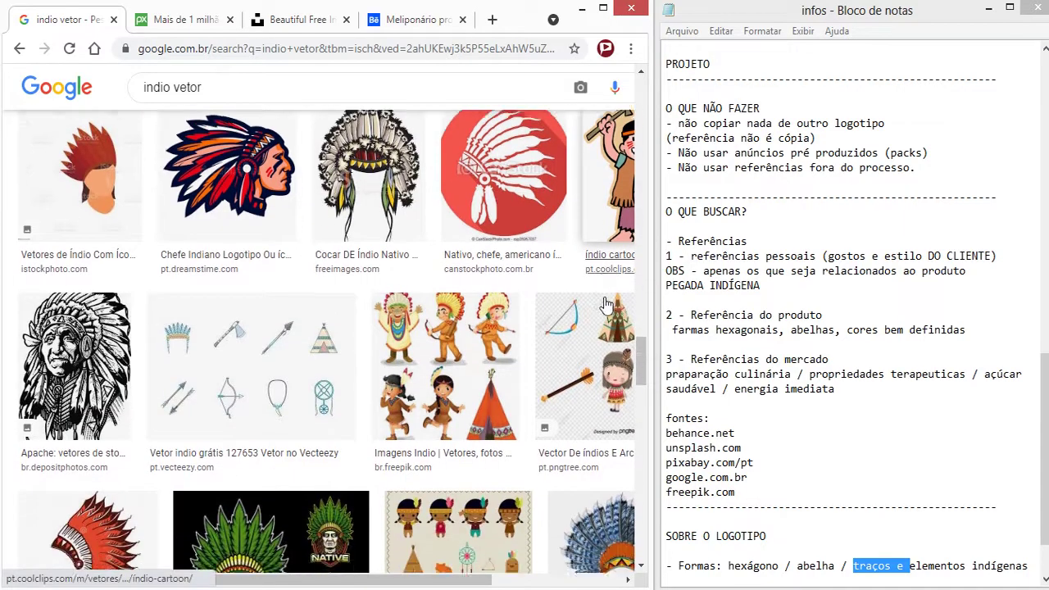
scroll(585, 339, "down", 1)
scroll(459, 271, "up", 5)
scroll(213, 132, "up", 2)
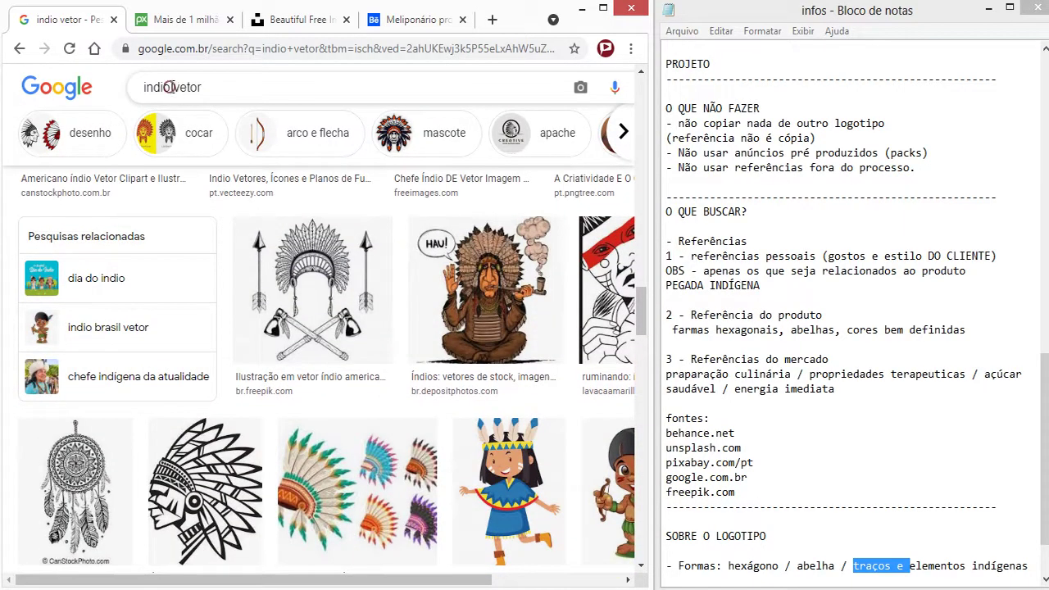
double_click(169, 86)
left_click(140, 87)
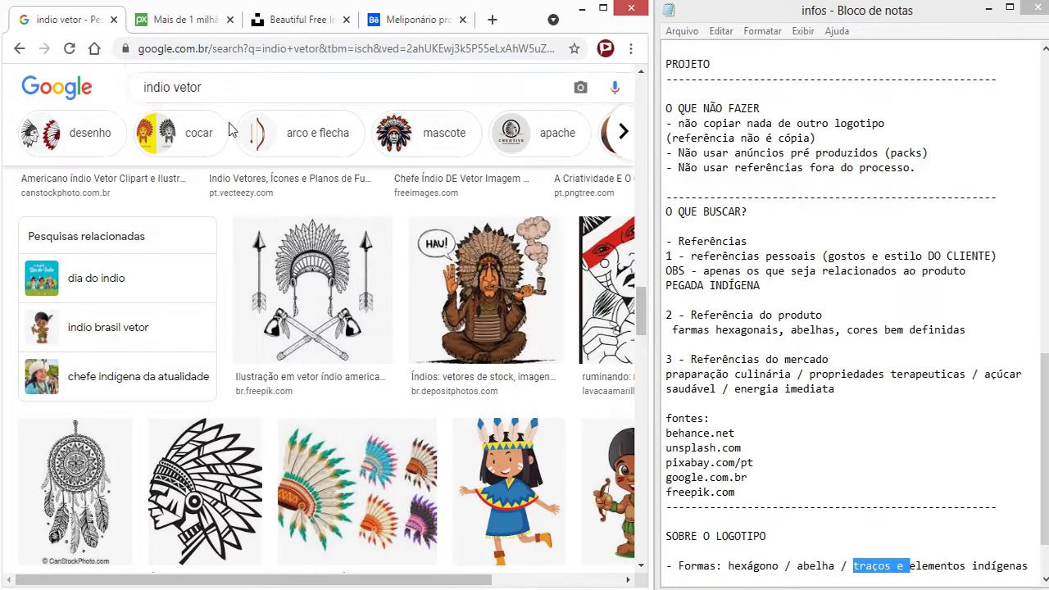
left_click(146, 87)
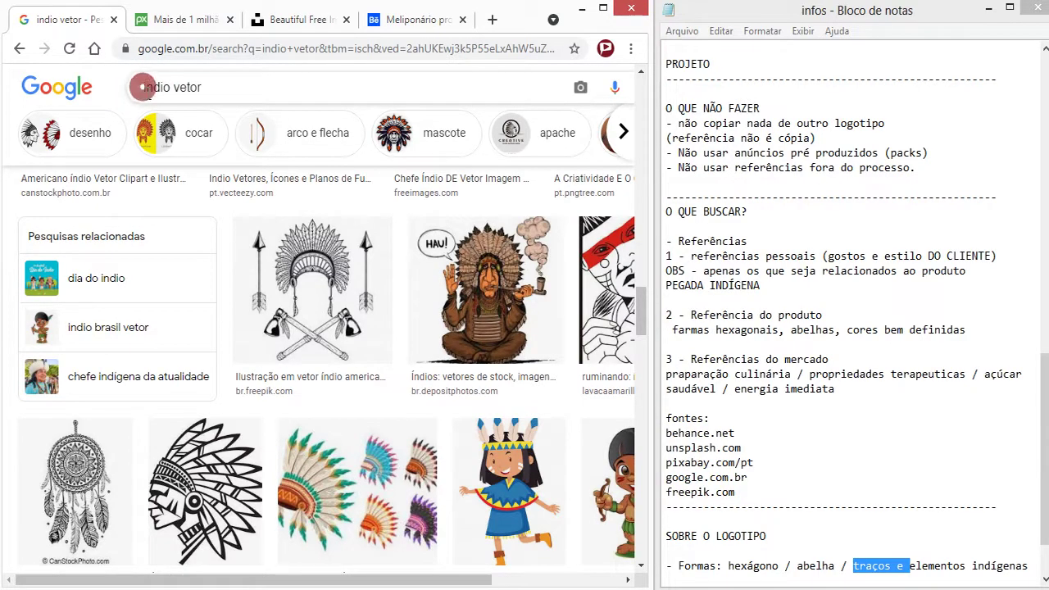
type("pa")
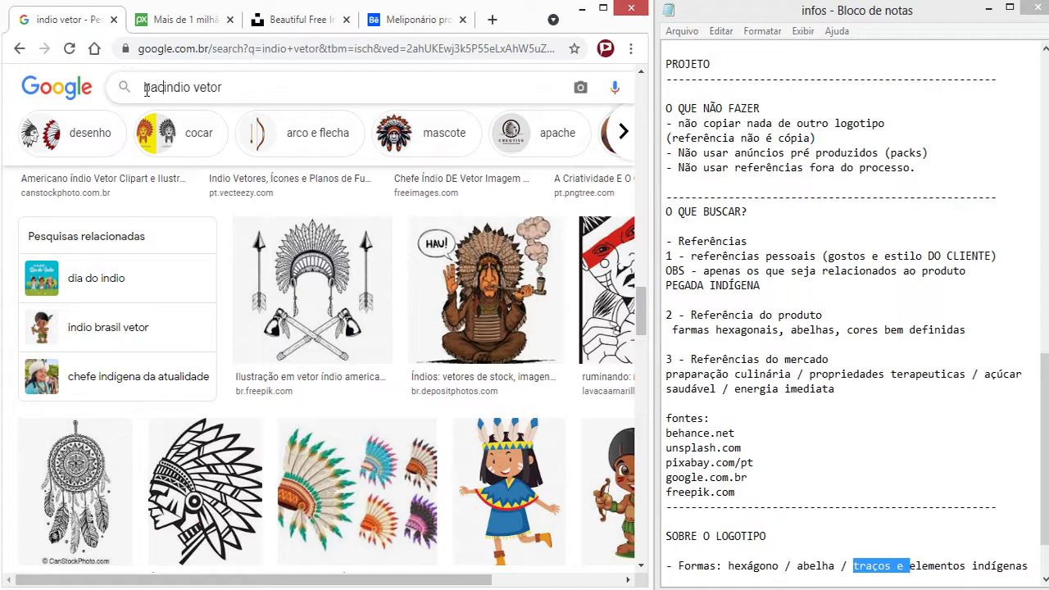
type("ckground")
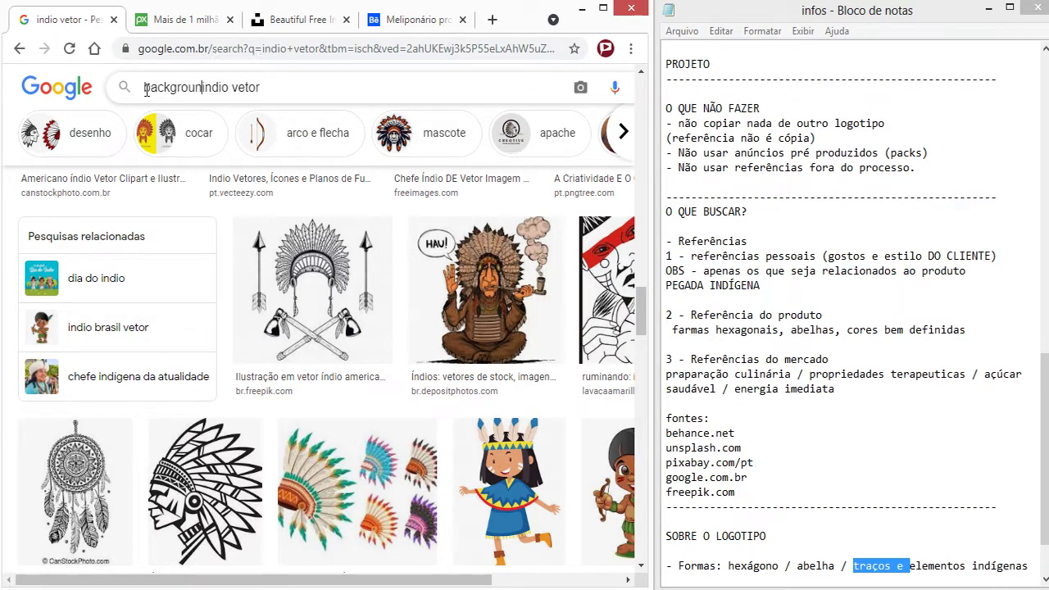
key("Return")
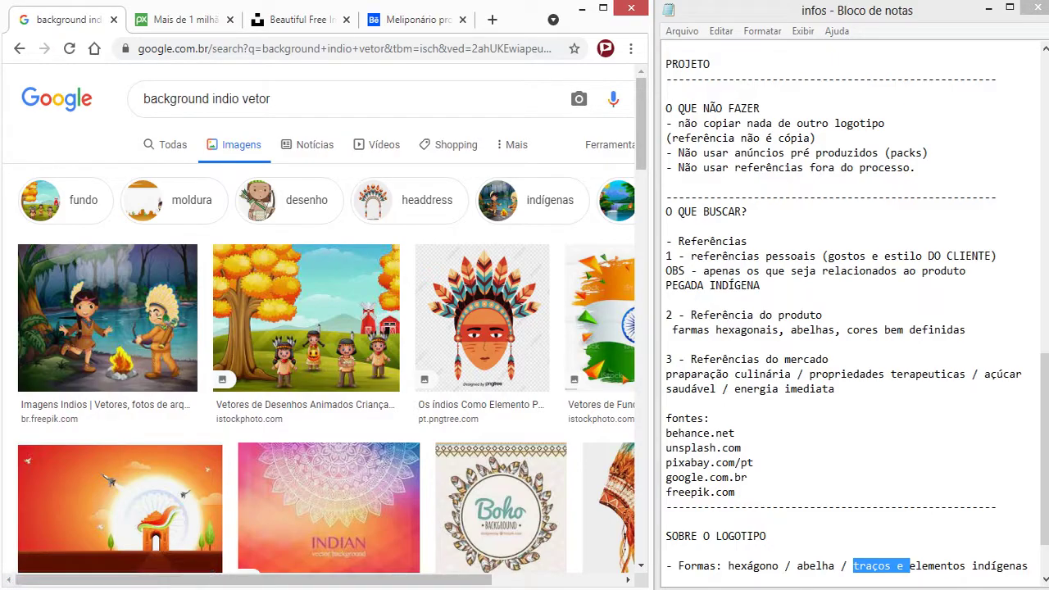
scroll(544, 369, "down", 5)
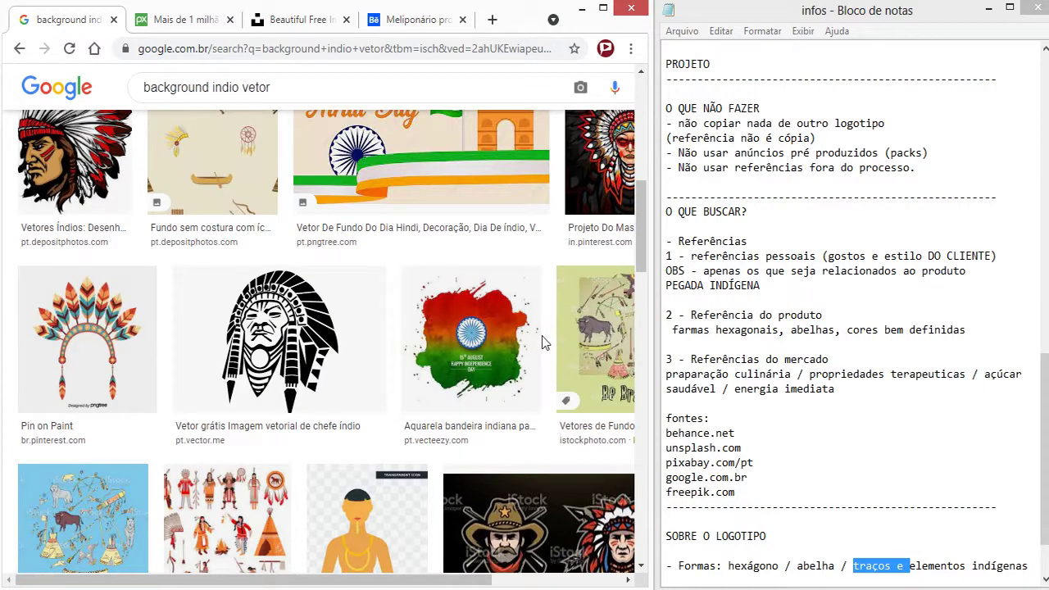
scroll(542, 333, "down", 5)
scroll(542, 332, "down", 3)
scroll(545, 338, "down", 3)
scroll(545, 339, "down", 4)
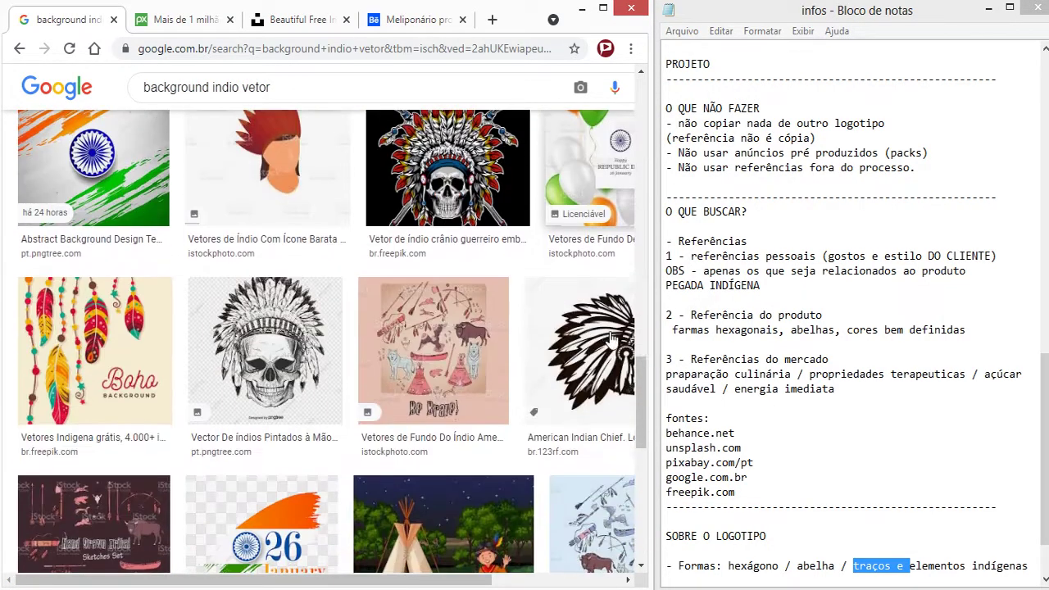
left_click_drag(643, 251, 651, 341)
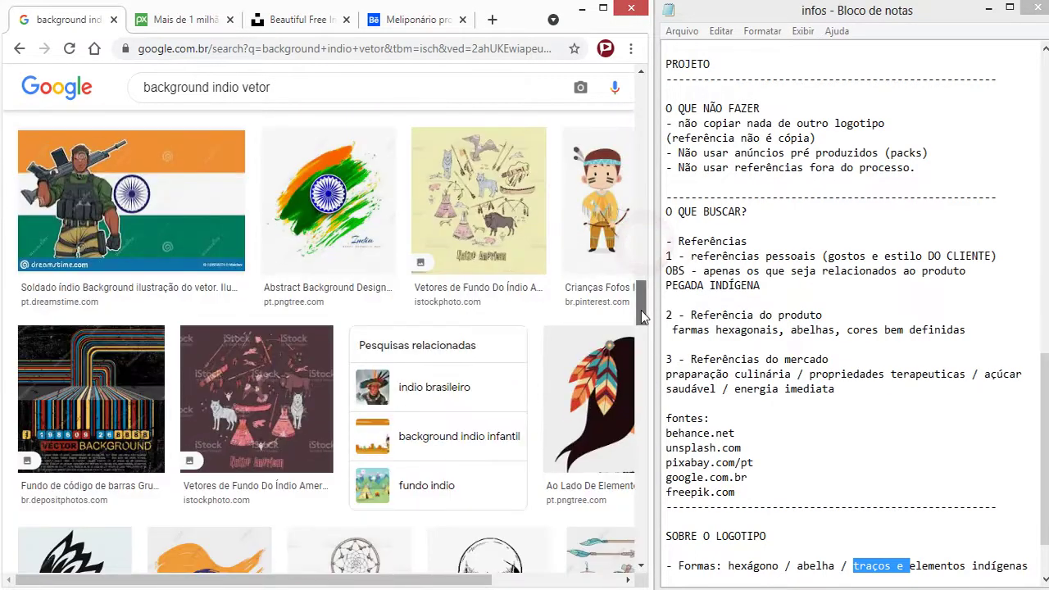
scroll(573, 348, "down", 4)
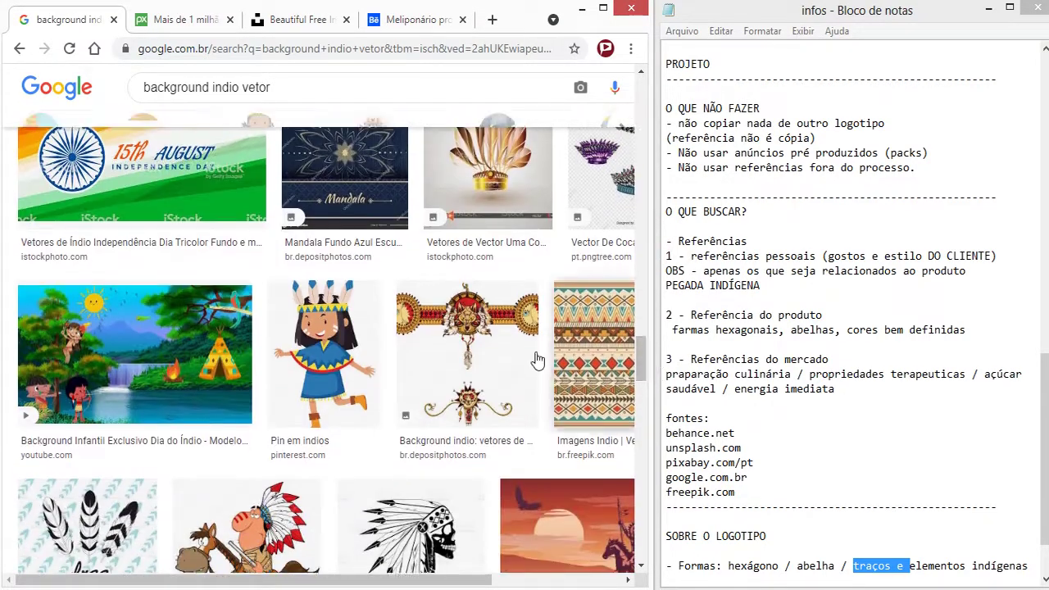
Step: Save the colourful Freepik tribal pattern as colecao-ornamentos-coloridos_1009-86.jpg in the imagens folder
left_click(568, 351)
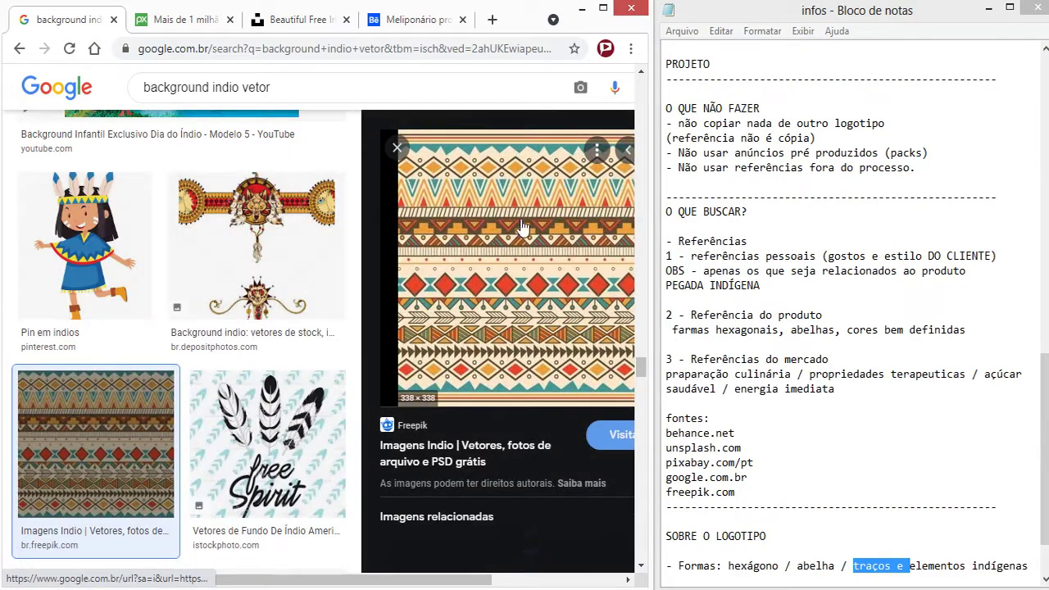
scroll(418, 332, "right", 3)
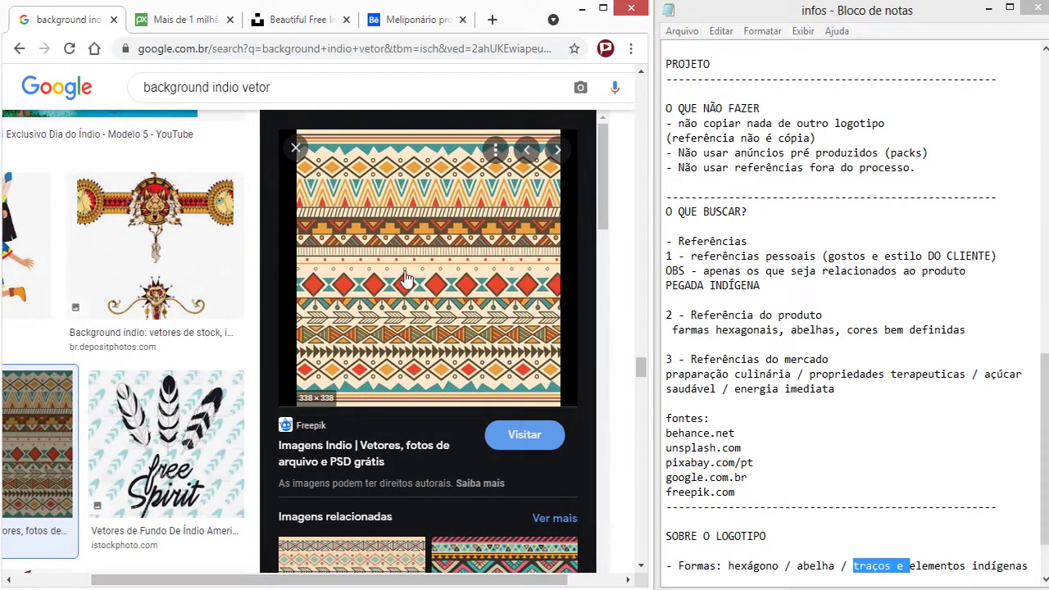
right_click(418, 332)
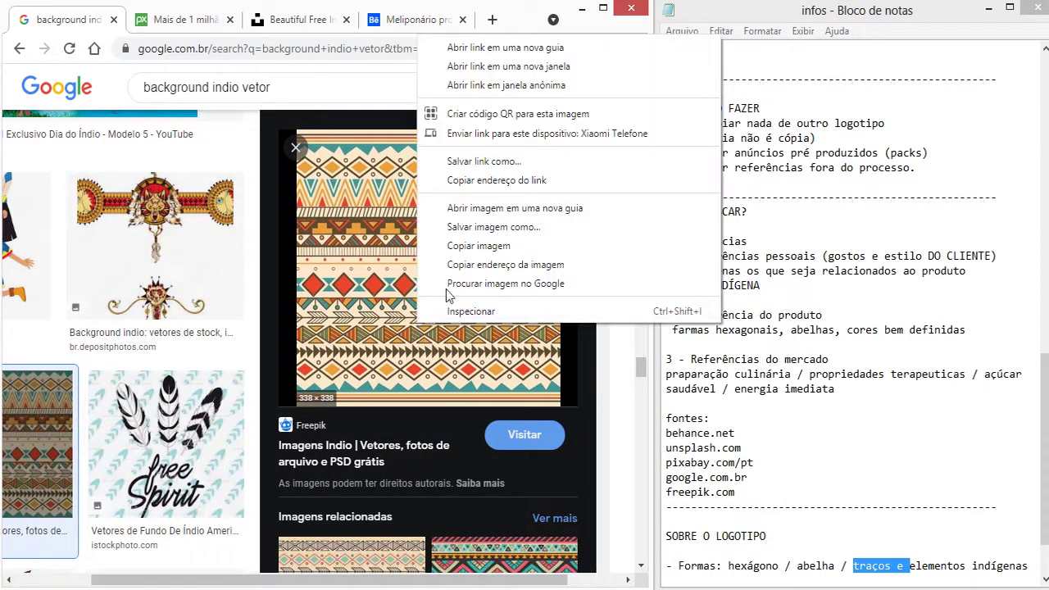
left_click(488, 229)
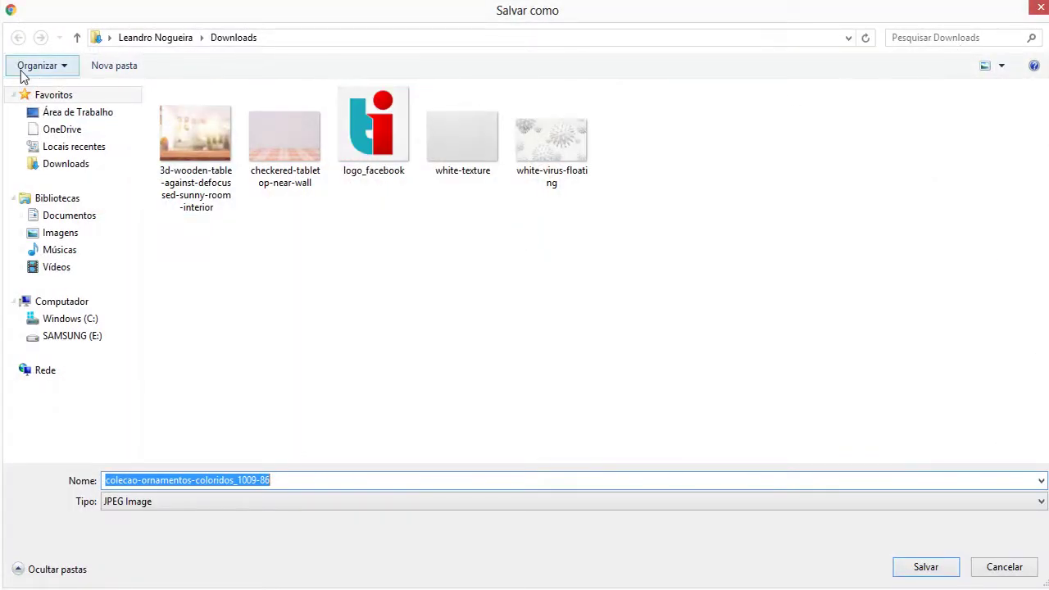
mouse_move(1042, 9)
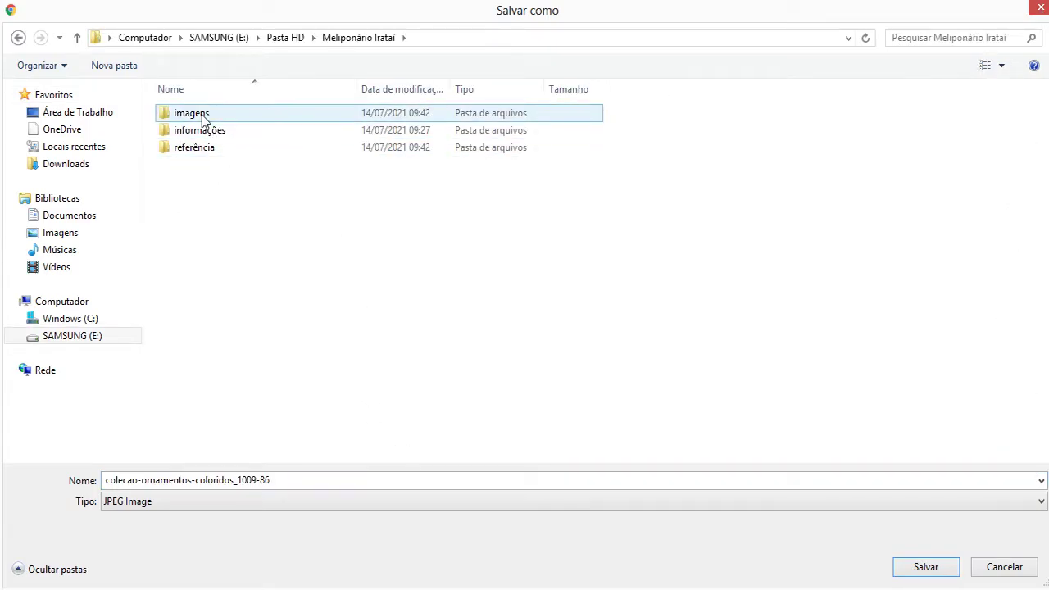
double_click(201, 113)
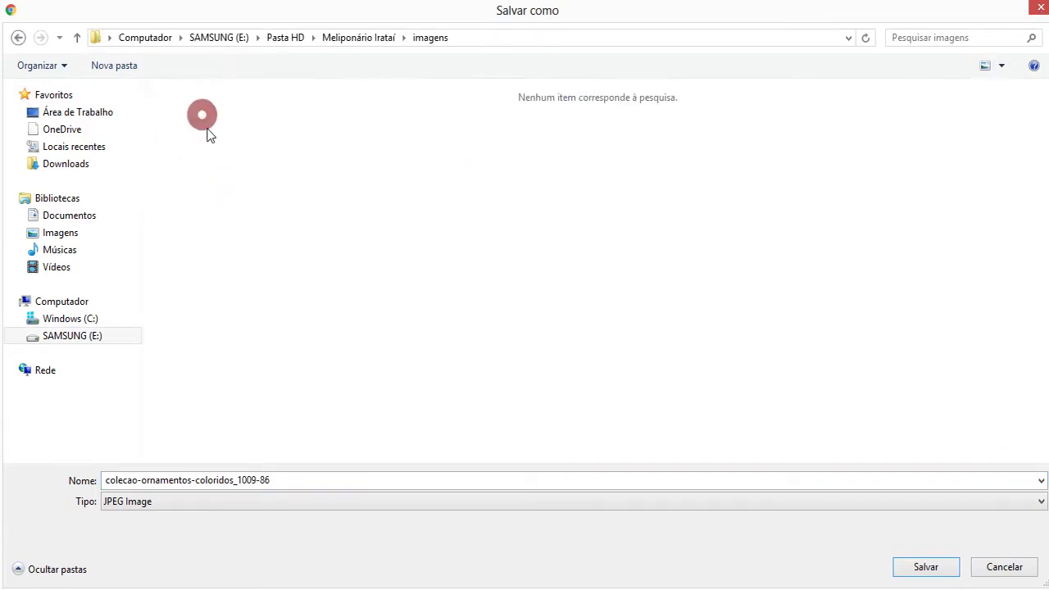
triple_click(300, 480)
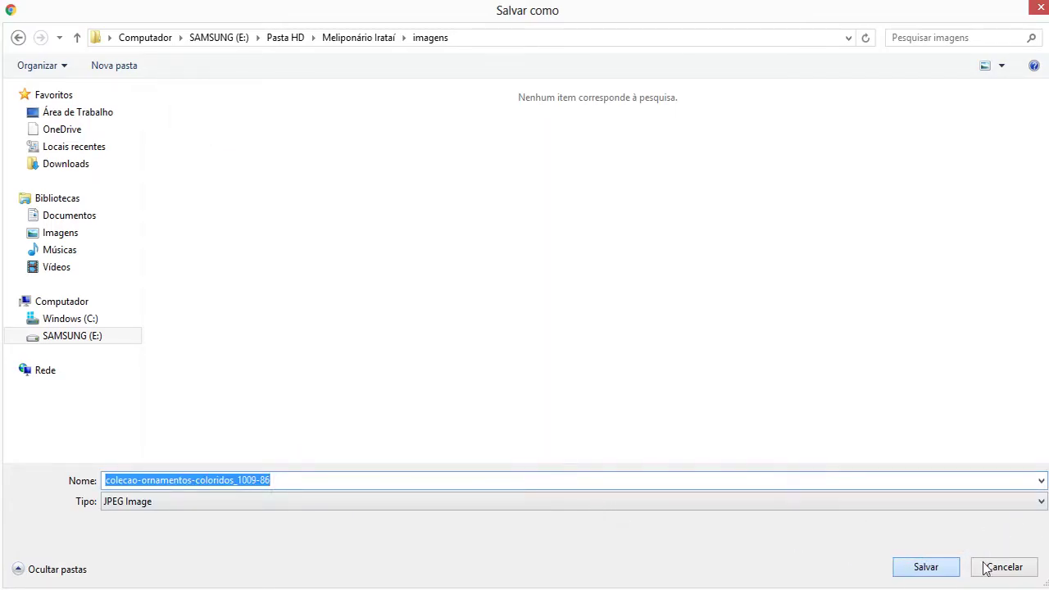
left_click(929, 573)
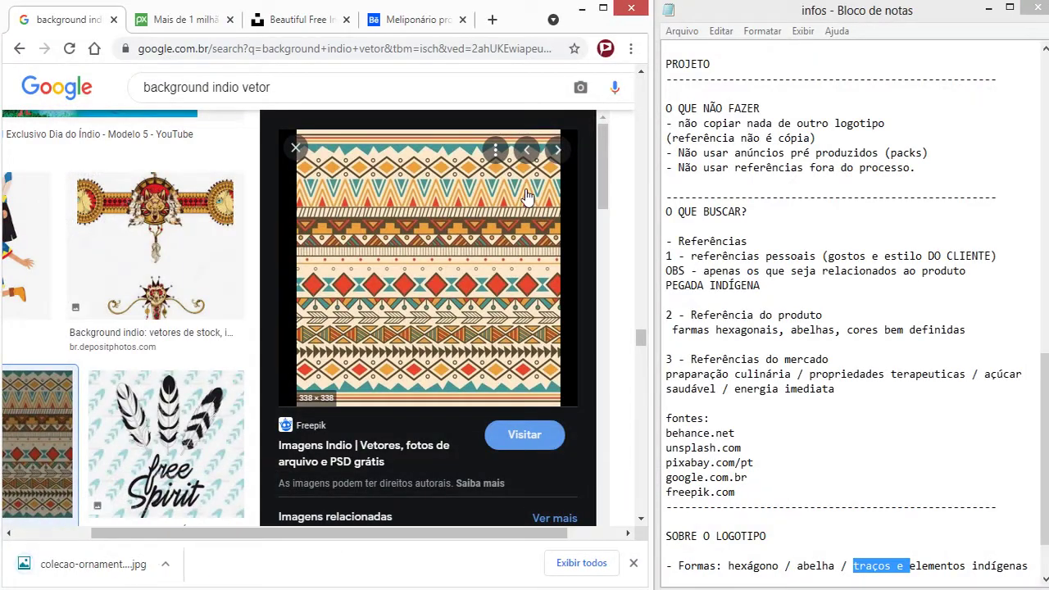
Step: Scroll the results and preview the black-and-white Freepik 'Boho Style Elements' pattern
left_click_drag(270, 532, 178, 532)
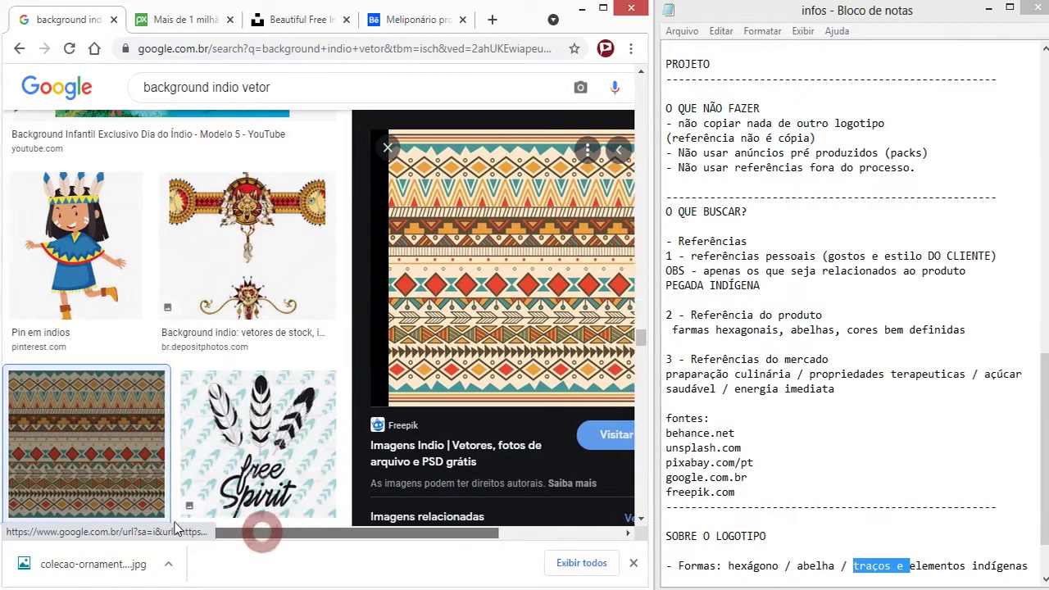
scroll(207, 309, "down", 5)
scroll(311, 331, "down", 4)
scroll(311, 330, "down", 3)
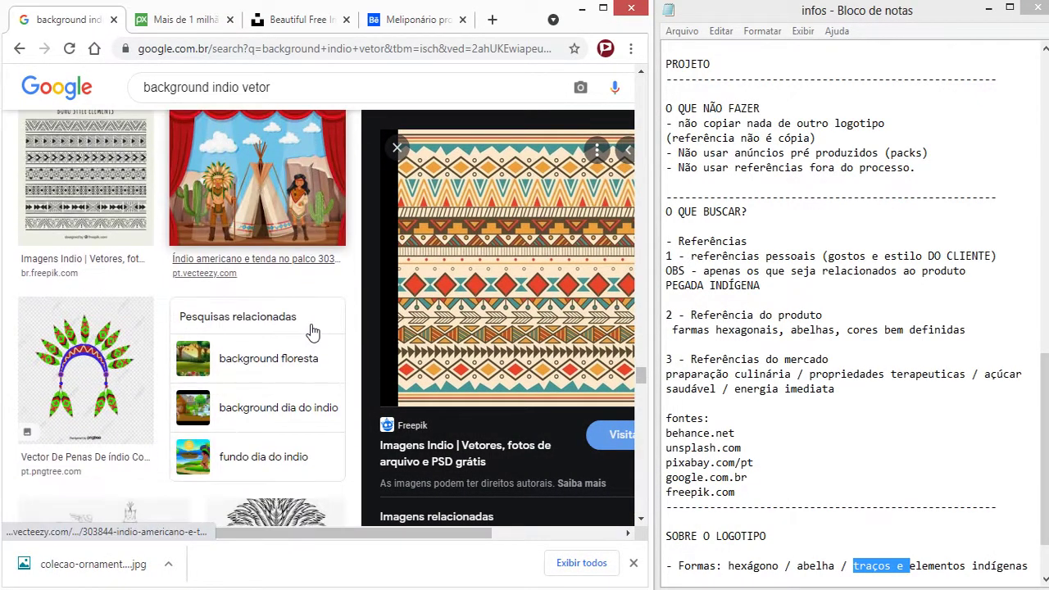
left_click(82, 174)
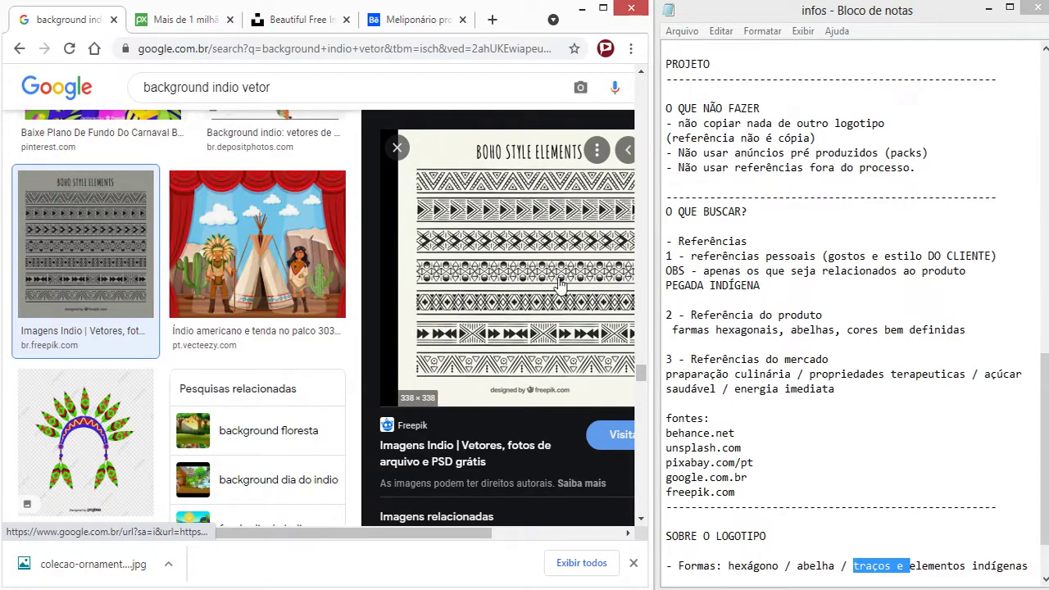
Step: Download the boho pattern from its Freepik page as boho-style-pattern.zip via Download gratuito
left_click(554, 276)
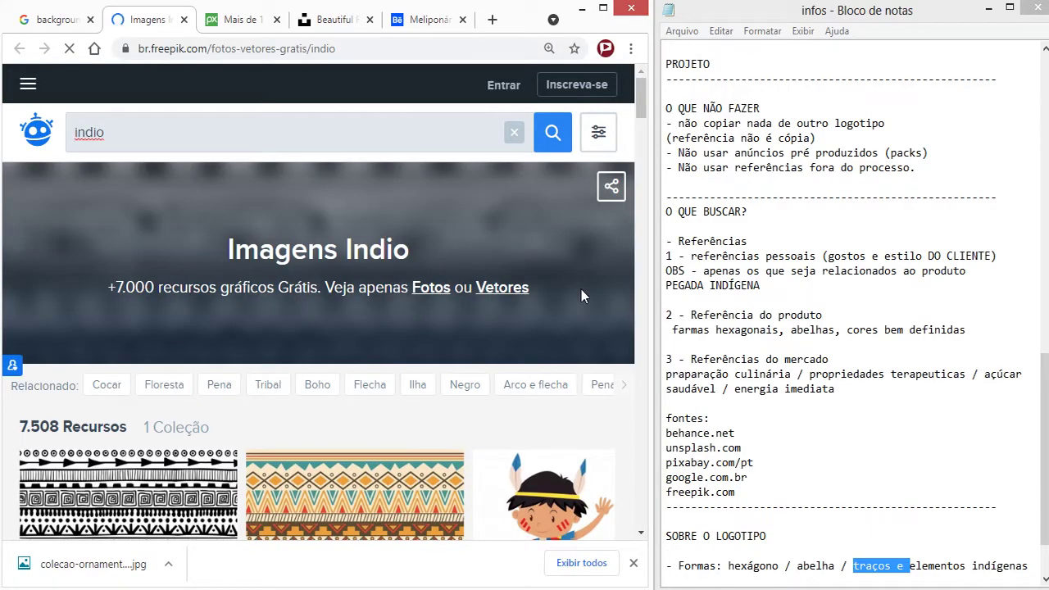
scroll(580, 291, "down", 1)
scroll(368, 360, "down", 2)
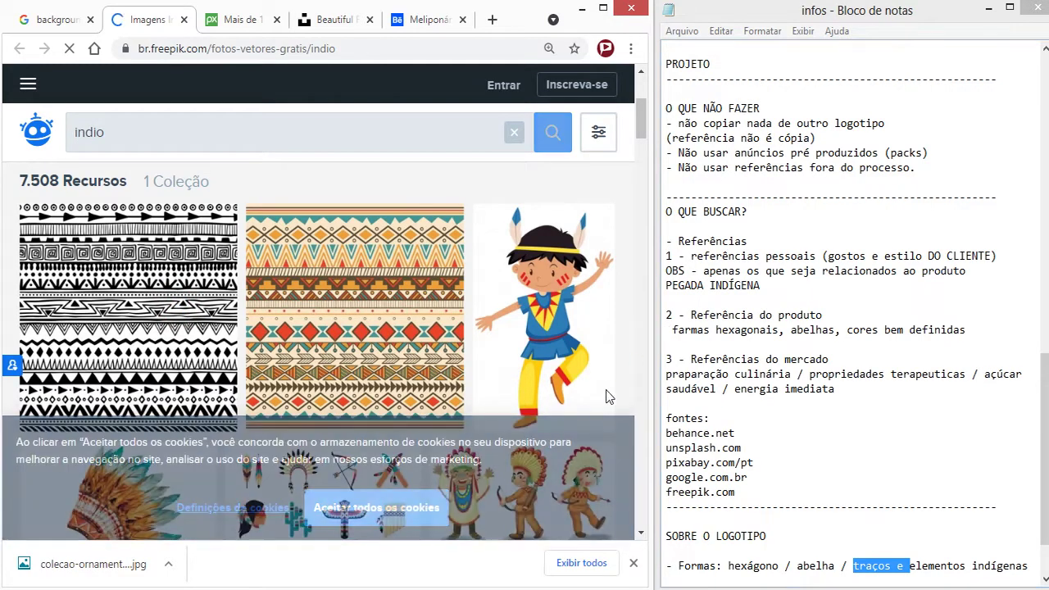
left_click(129, 311)
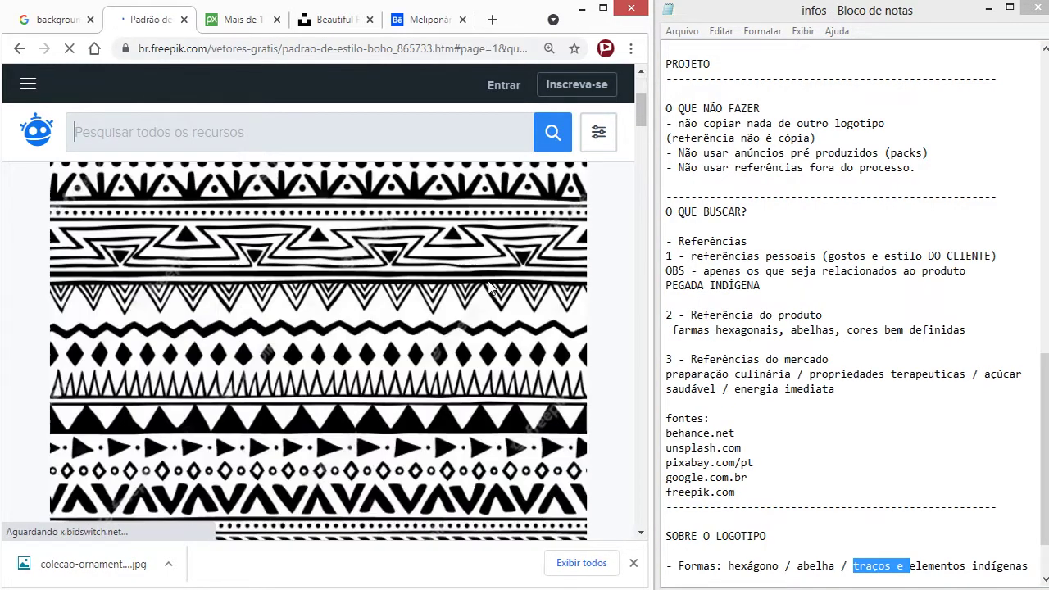
scroll(491, 278, "down", 4)
scroll(492, 277, "down", 1)
scroll(483, 286, "up", 2)
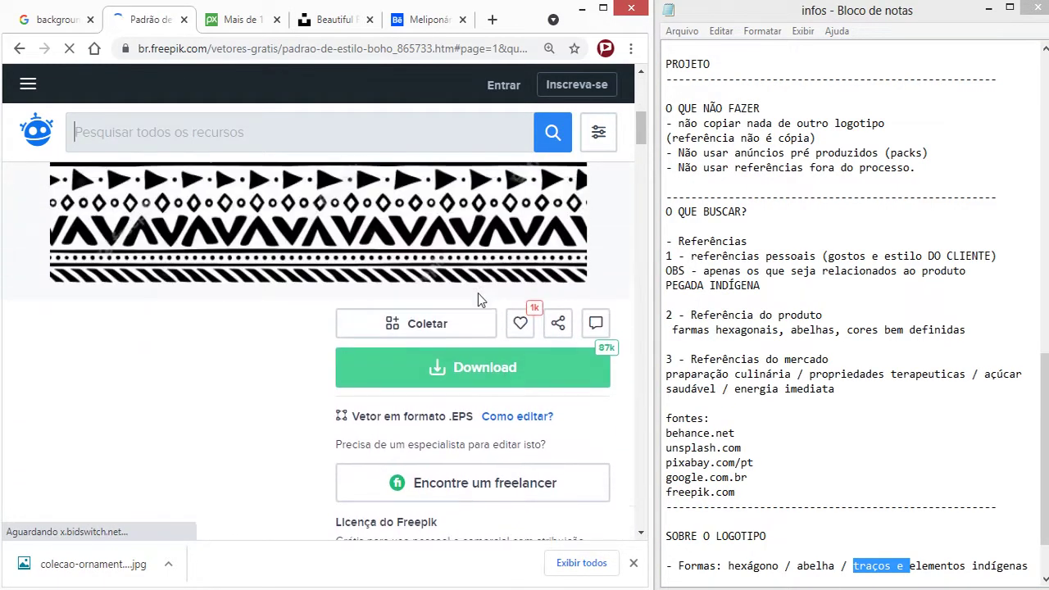
left_click(471, 385)
scroll(446, 471, "down", 3)
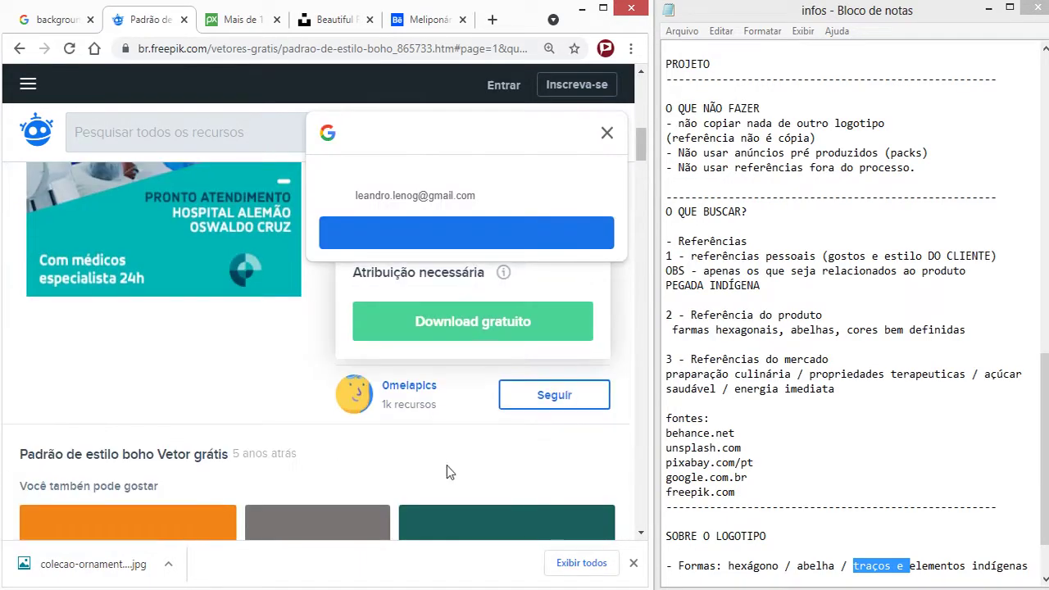
left_click(467, 325)
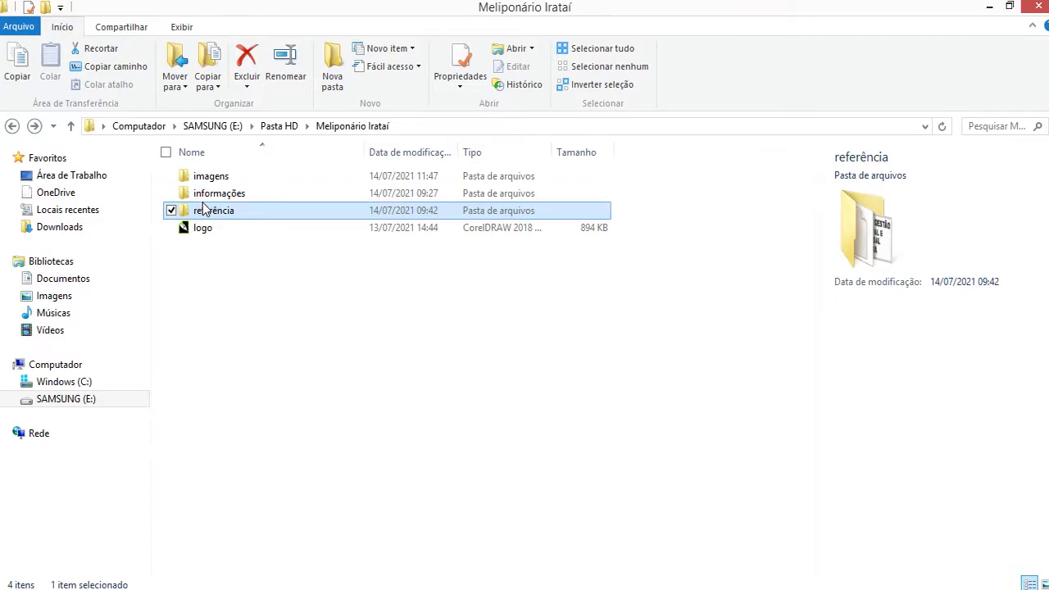
Step: Paste the boho pattern files O6YDM70 and O6YDM71 into the referência folder
double_click(180, 261)
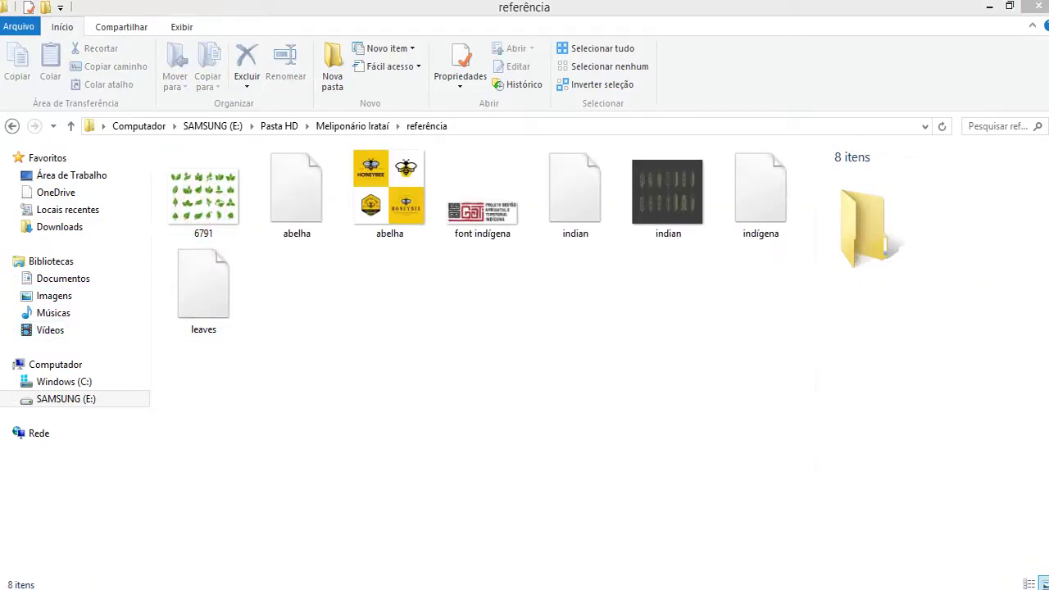
left_click(468, 327)
key("ctrl+v")
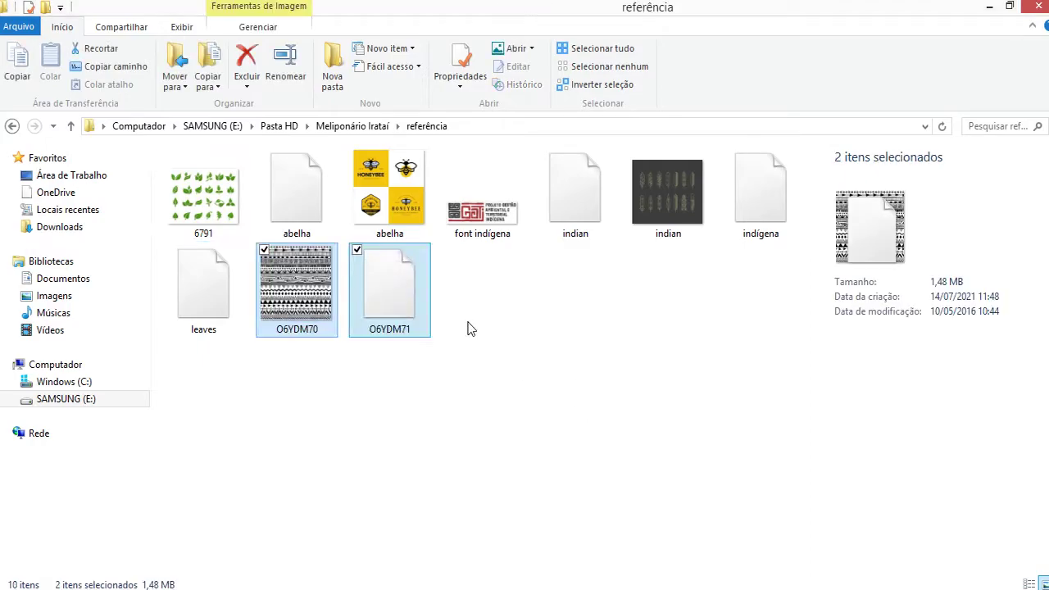
left_click(373, 472)
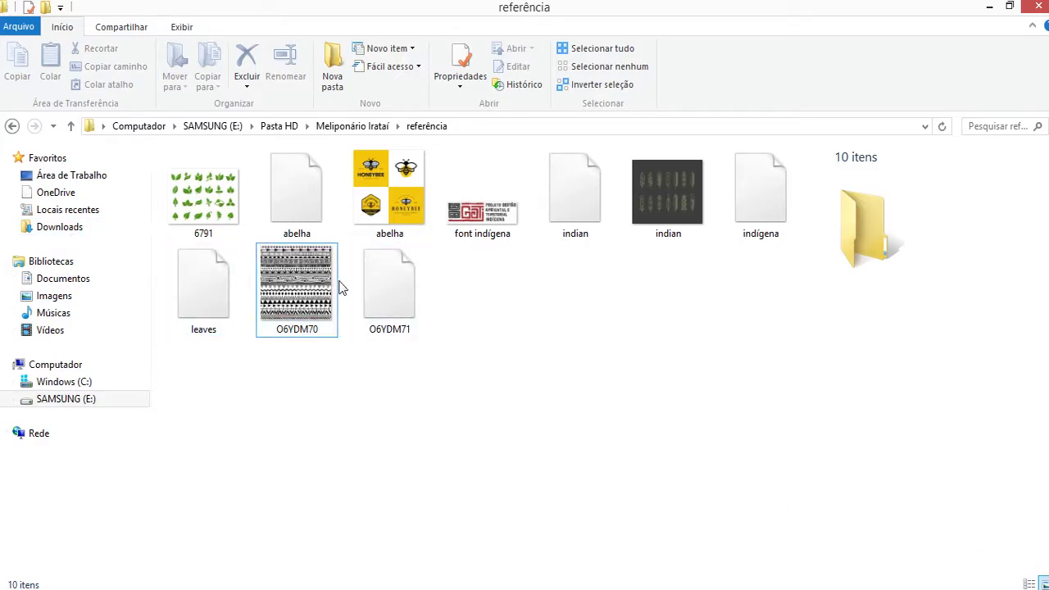
left_click(564, 354)
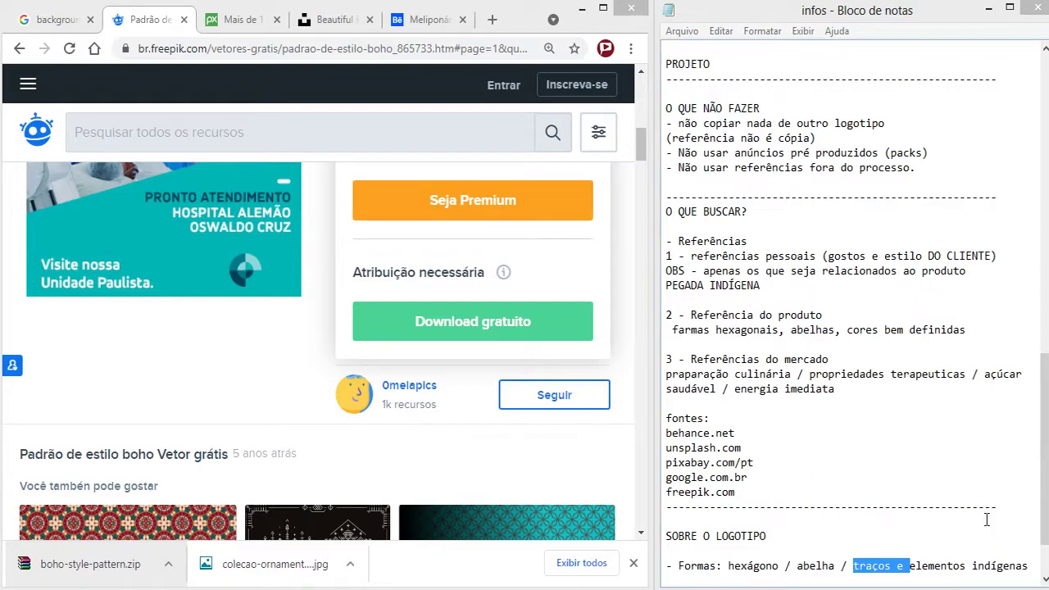
Step: Clear the notes selection and bring Chrome back to the indio vetor results
left_click_drag(1045, 449, 1045, 476)
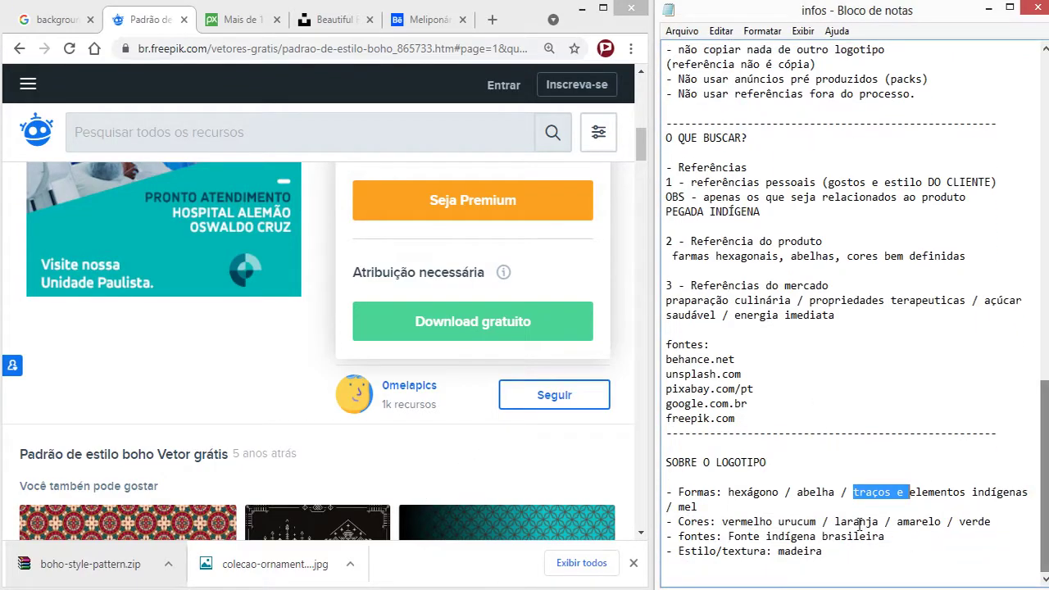
left_click(699, 507)
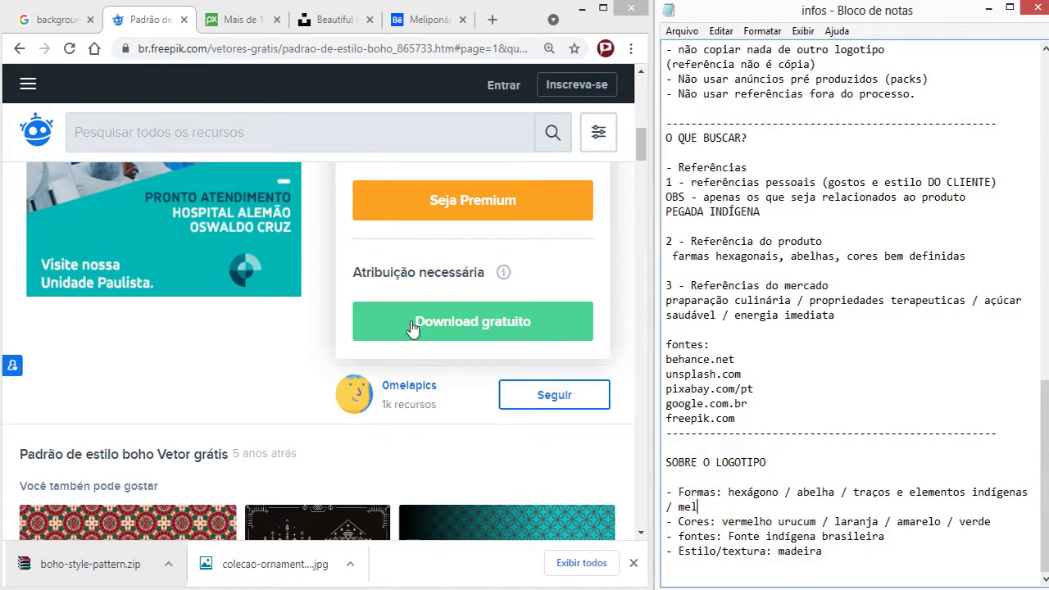
left_click(217, 123)
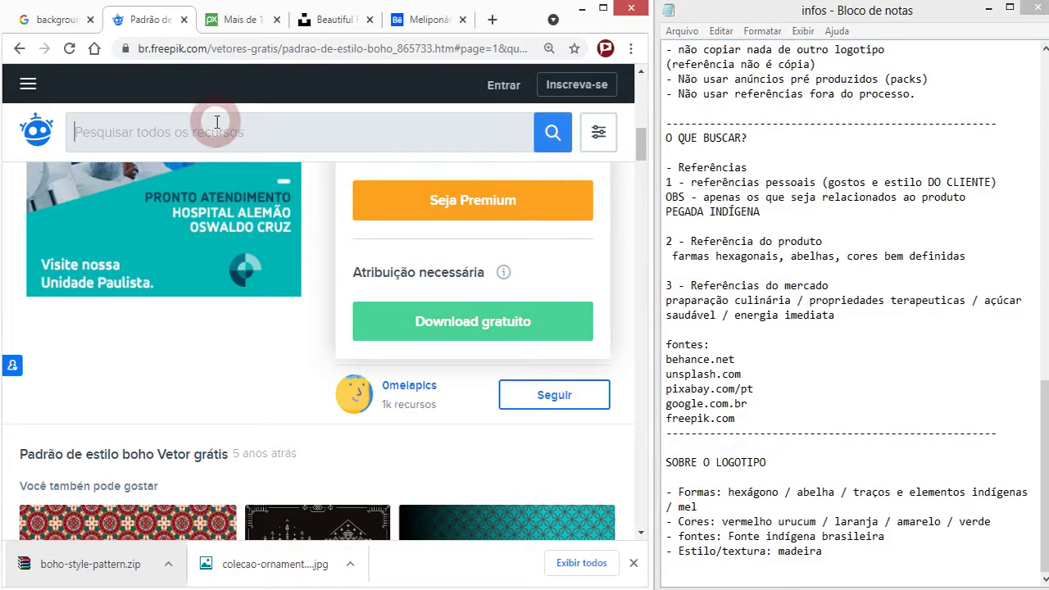
left_click(67, 18)
Step: Search Google Images for 'mel vetor' and preview the black Vecteezy honey icon set
triple_click(274, 87)
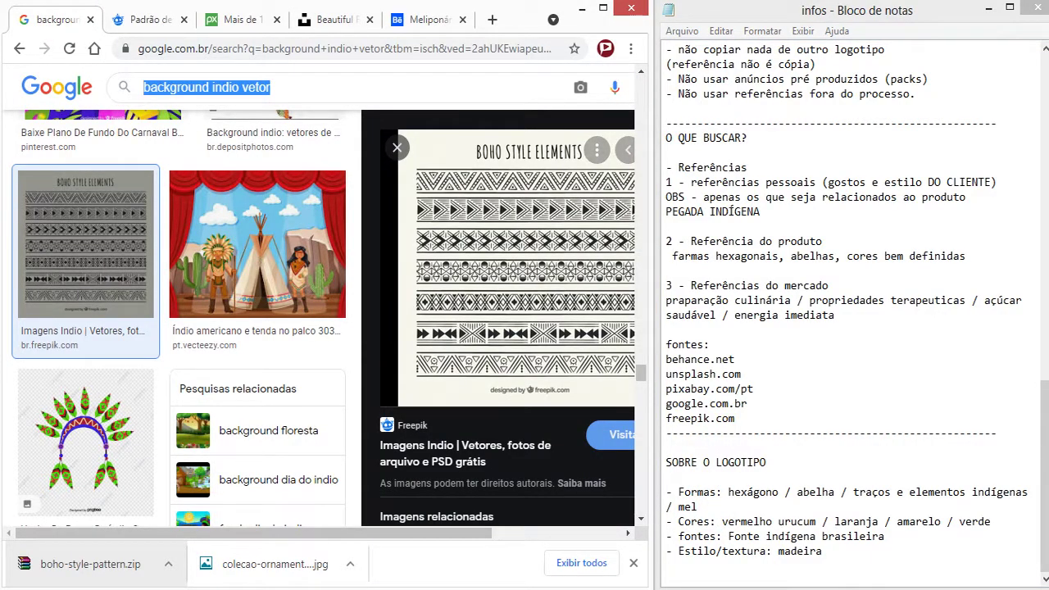
type("mel vector")
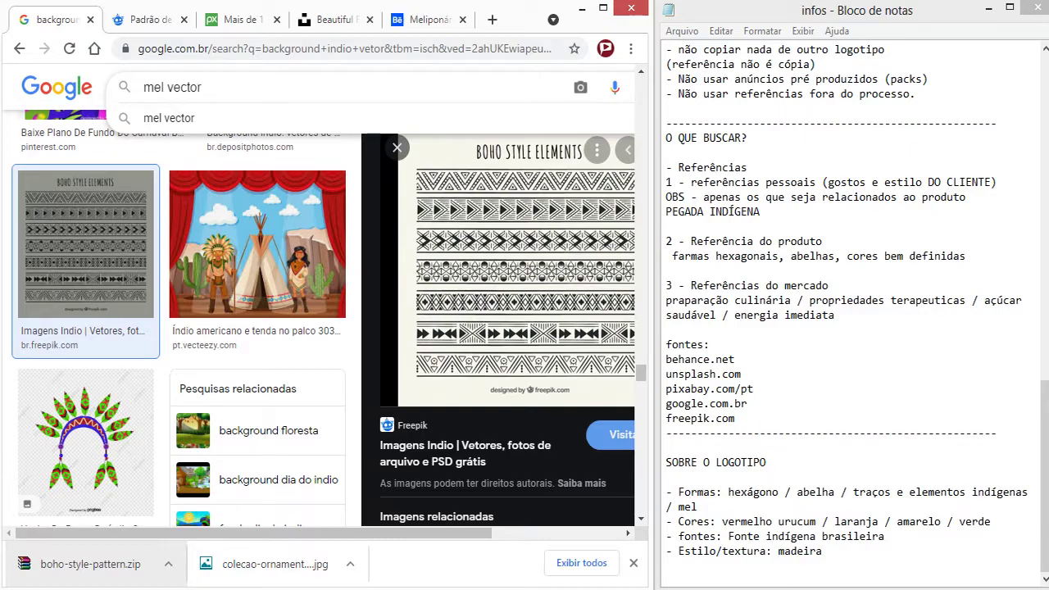
key("Return")
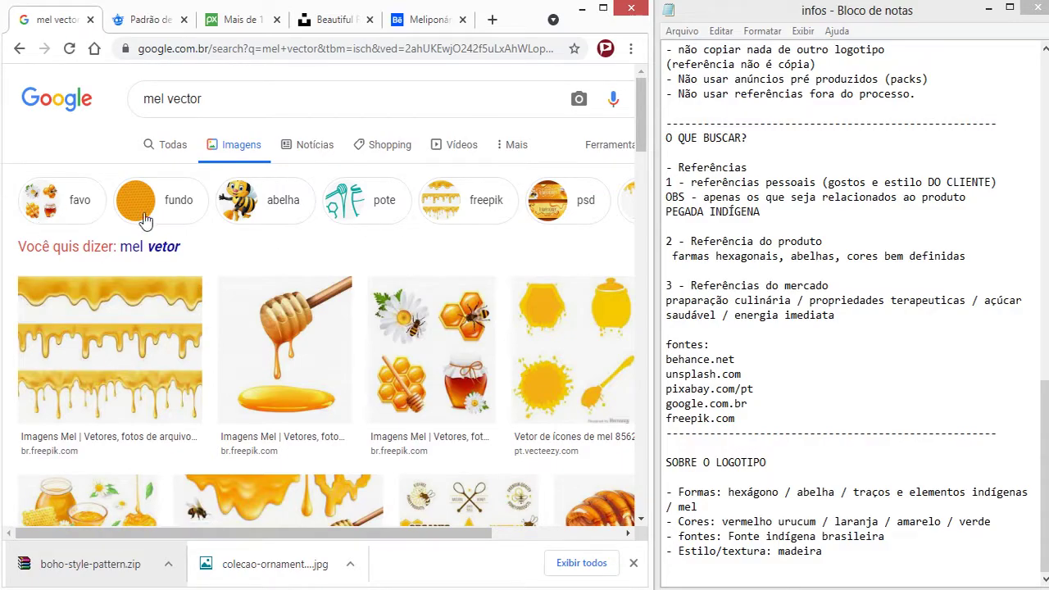
left_click(155, 246)
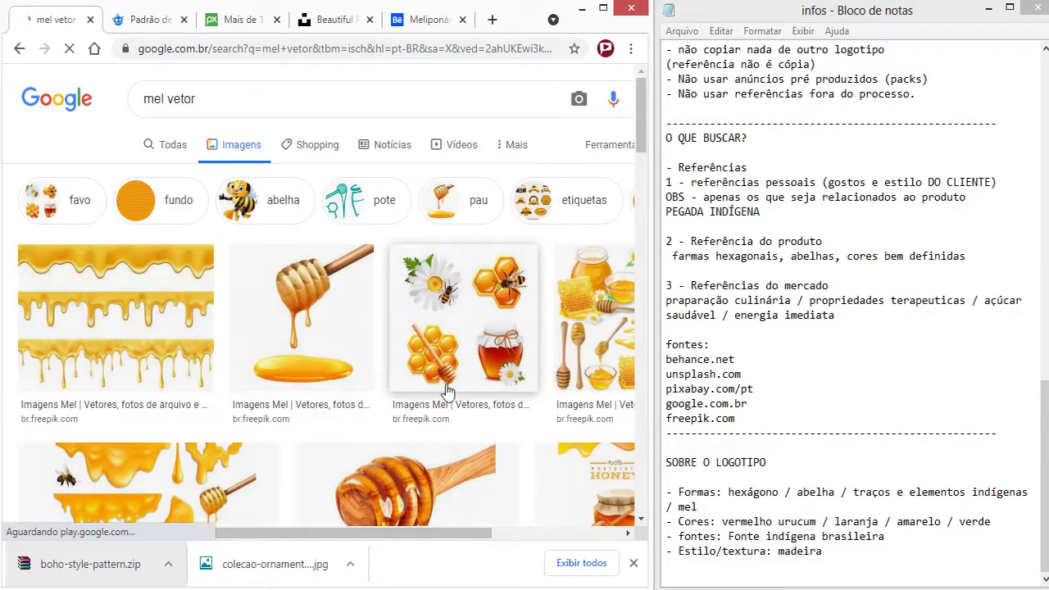
scroll(516, 369, "down", 2)
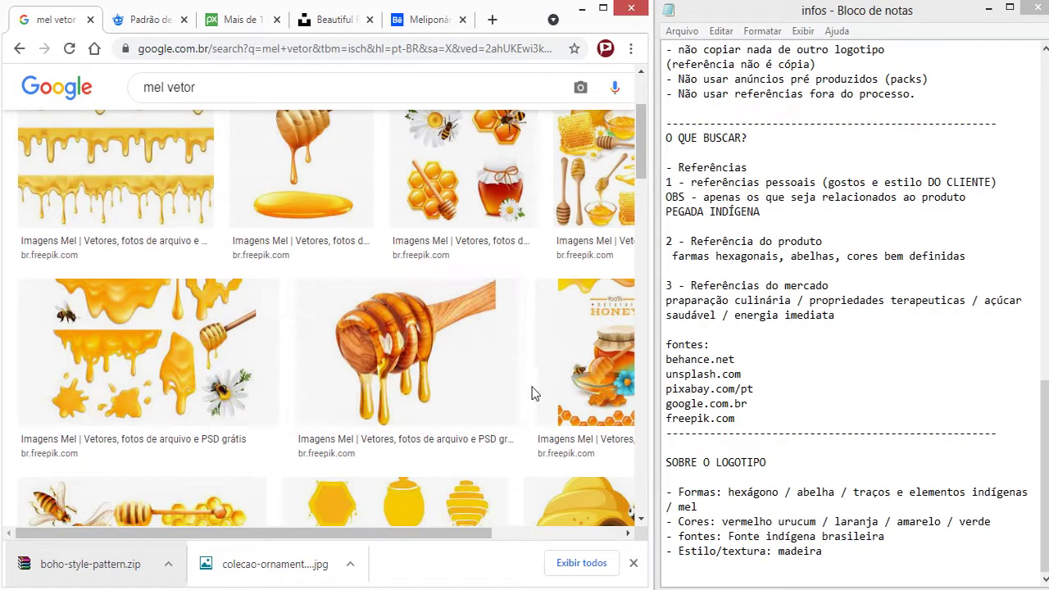
scroll(531, 386, "down", 1)
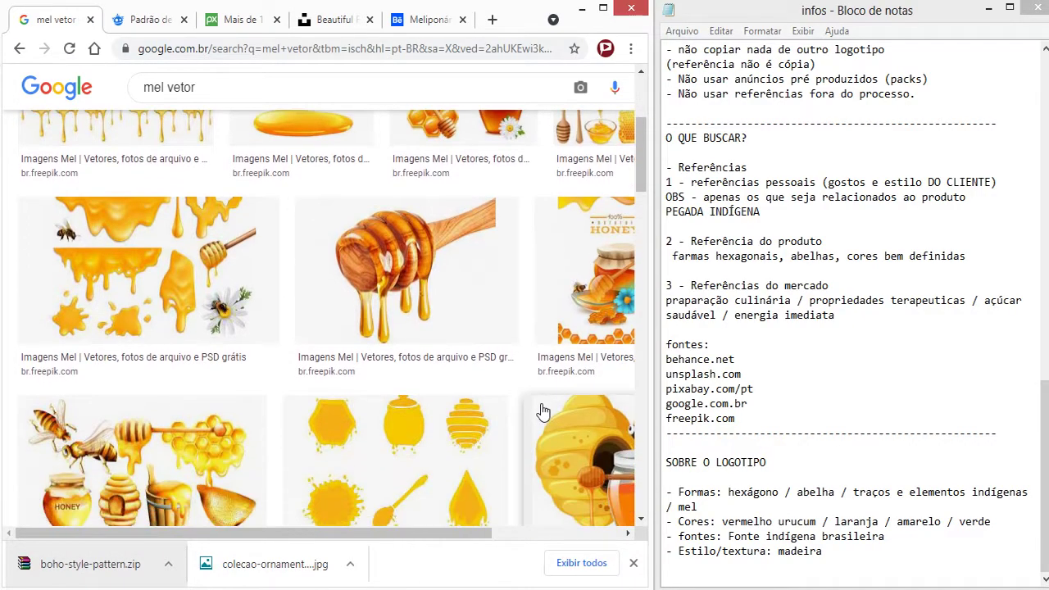
scroll(544, 389, "down", 1)
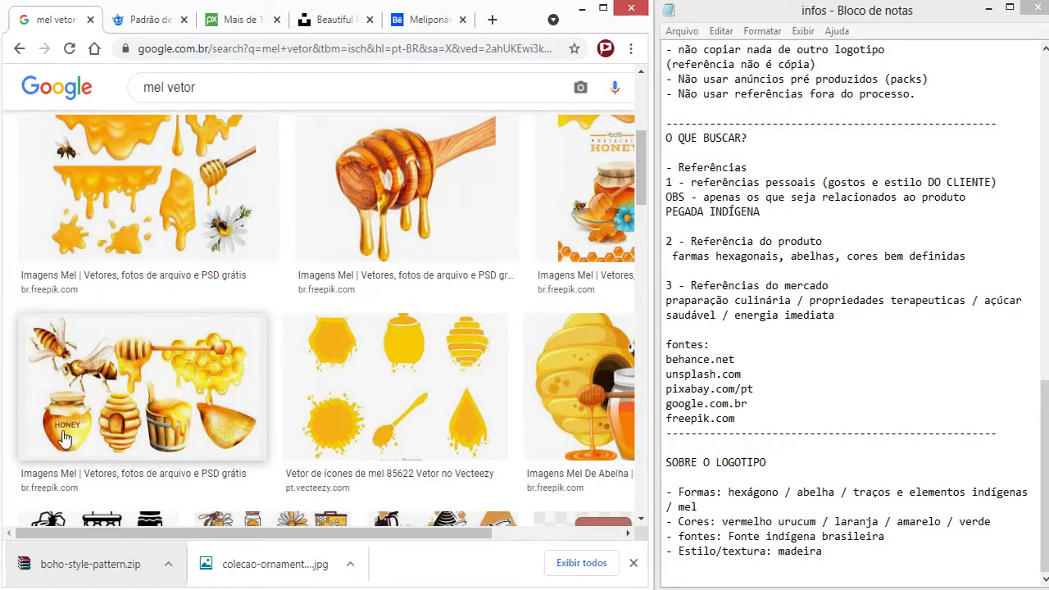
scroll(561, 391, "down", 2)
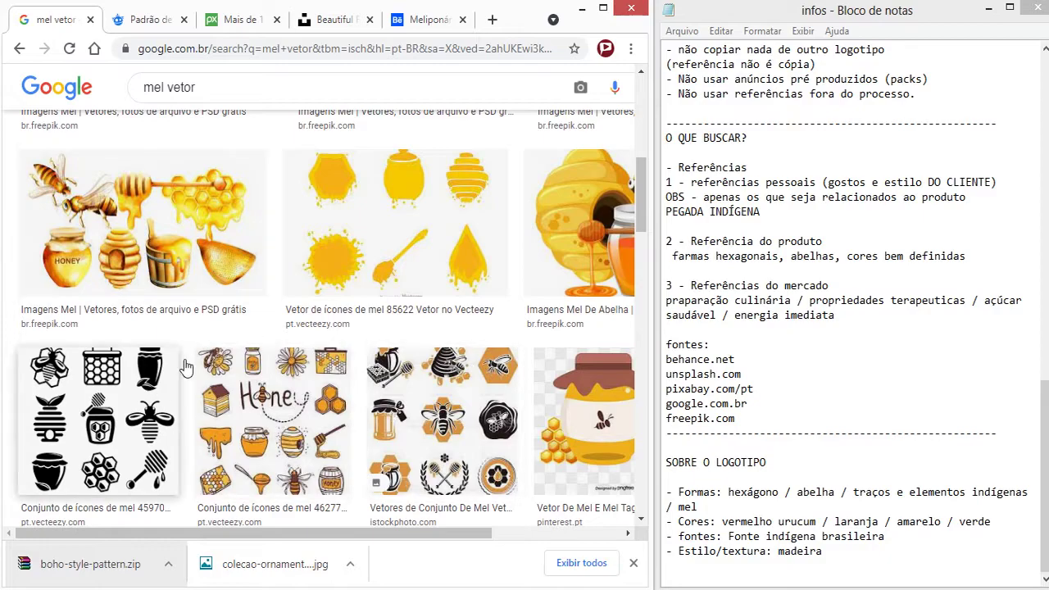
scroll(352, 352, "up", 1)
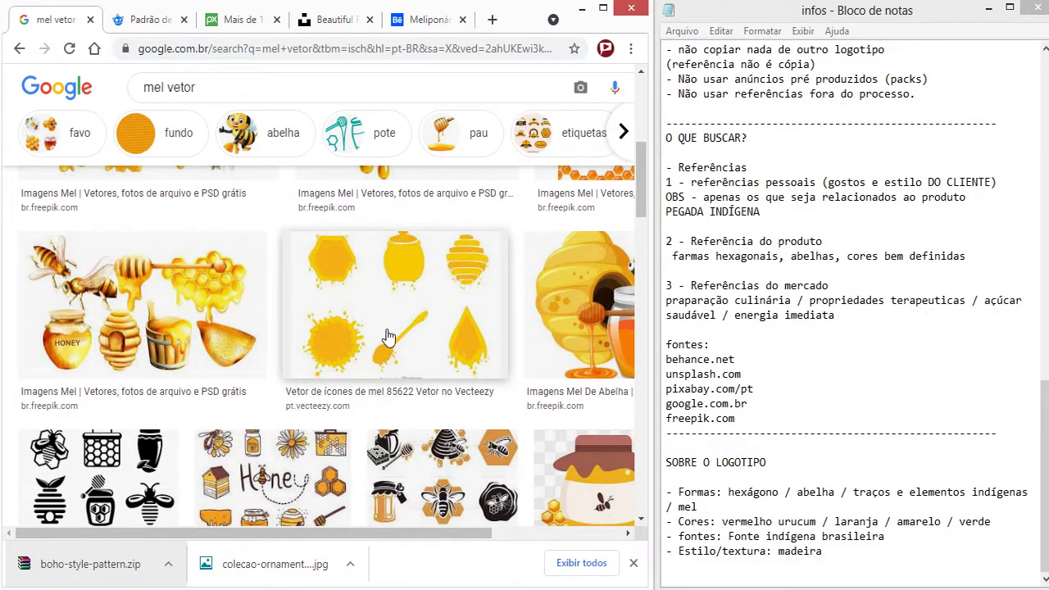
scroll(389, 360, "down", 1)
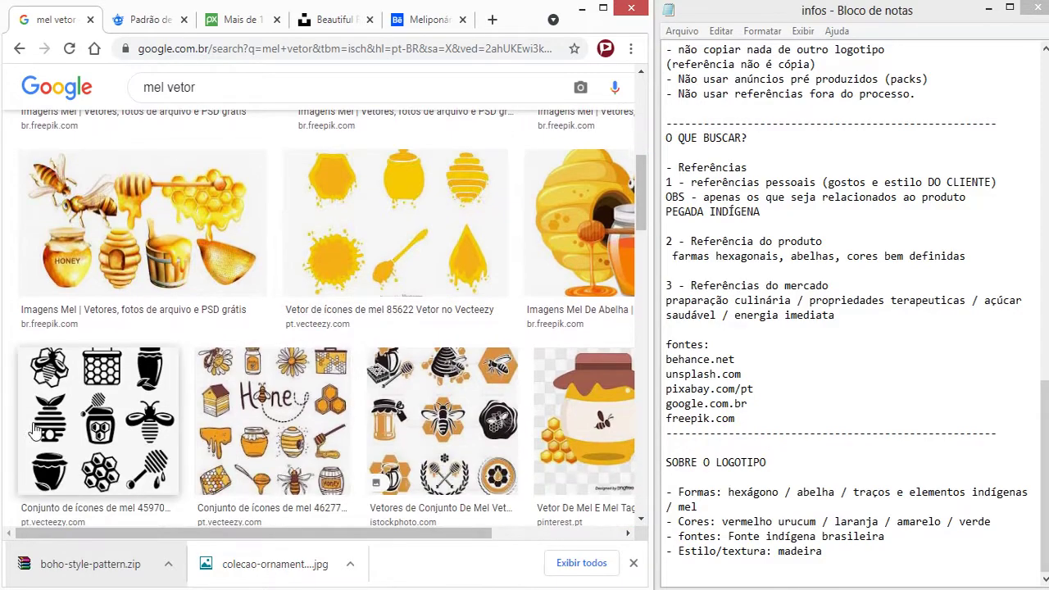
left_click(72, 379)
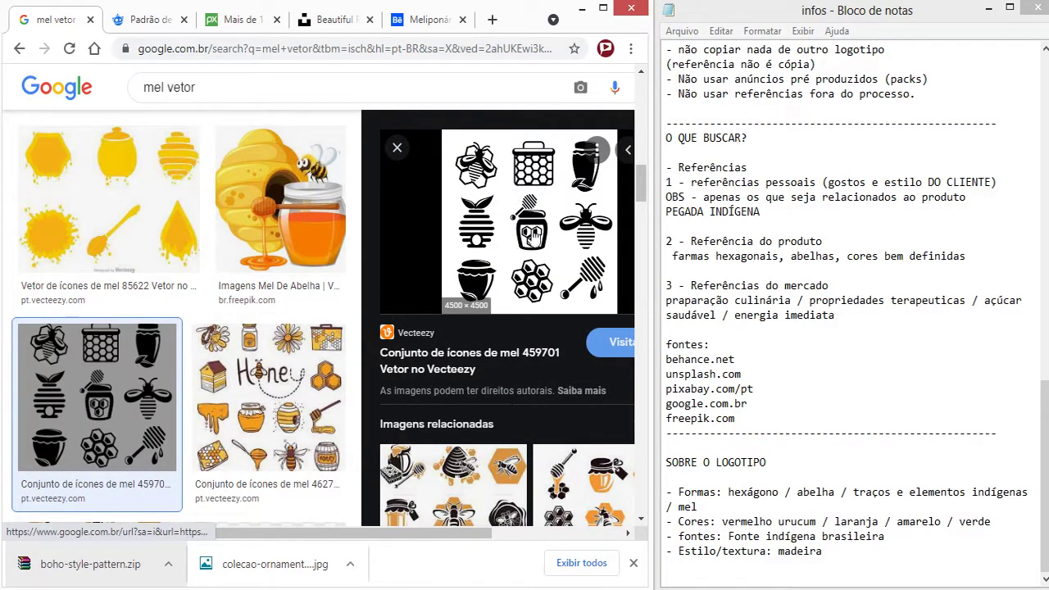
Step: Open Vecteezy's Pro honey icon set 459701 page, dismissing the Google sign-in and promo popups
left_click(534, 227)
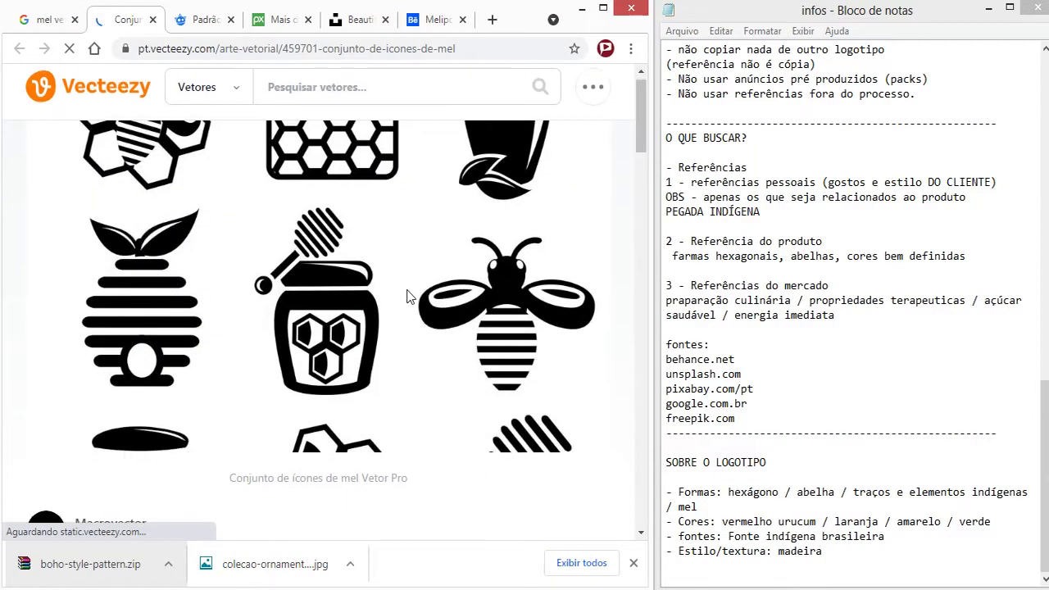
scroll(409, 303, "down", 5)
scroll(409, 306, "up", 2)
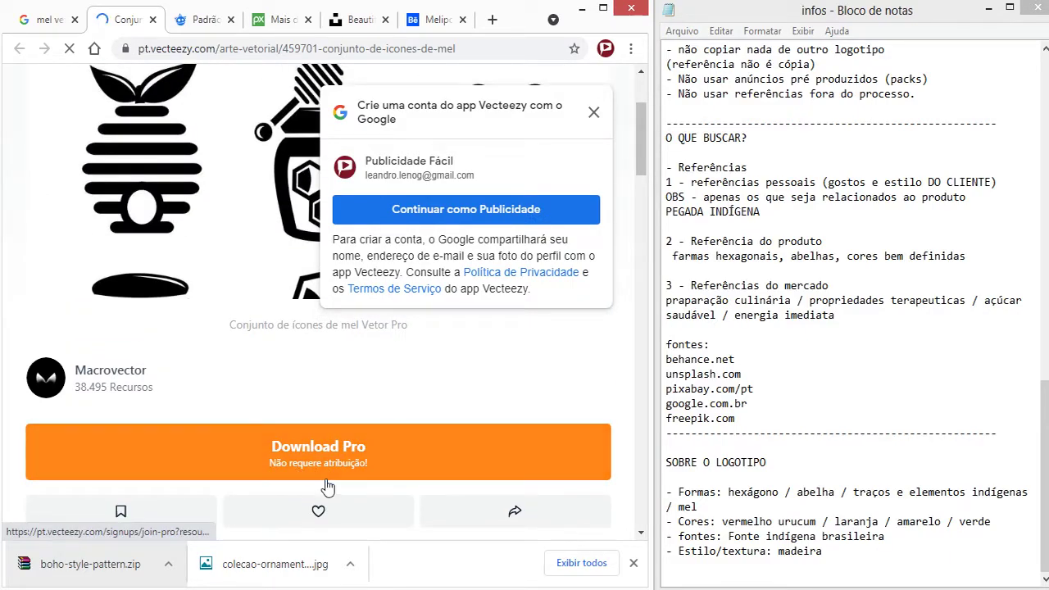
left_click(325, 454)
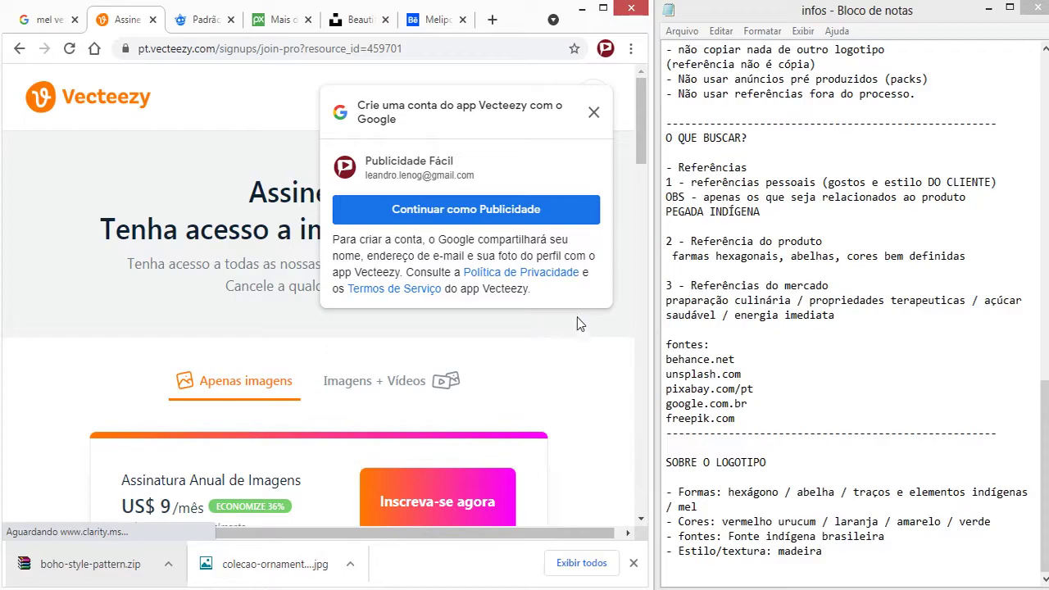
left_click(593, 111)
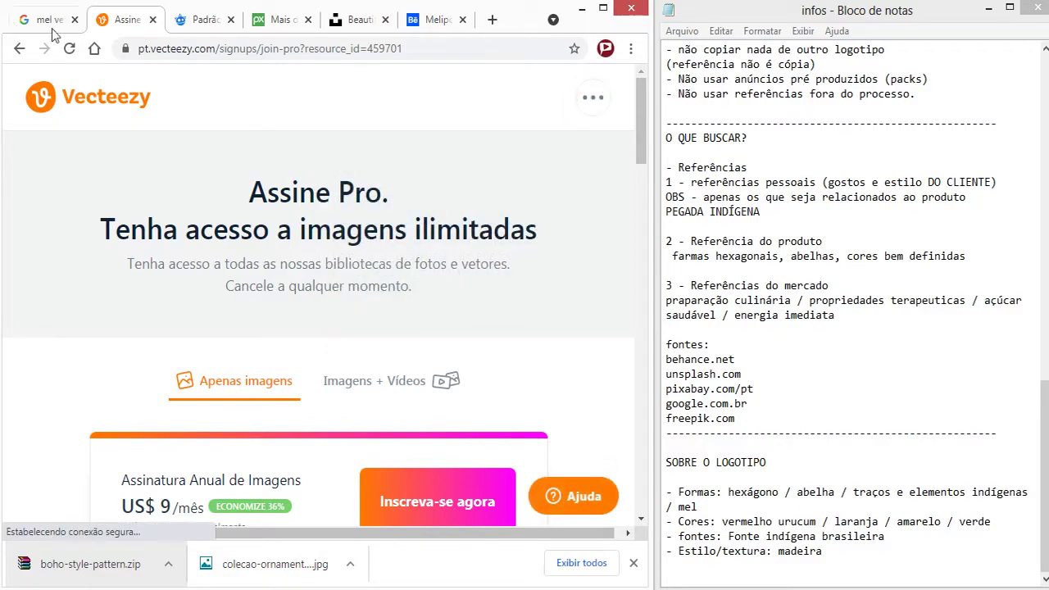
left_click(21, 48)
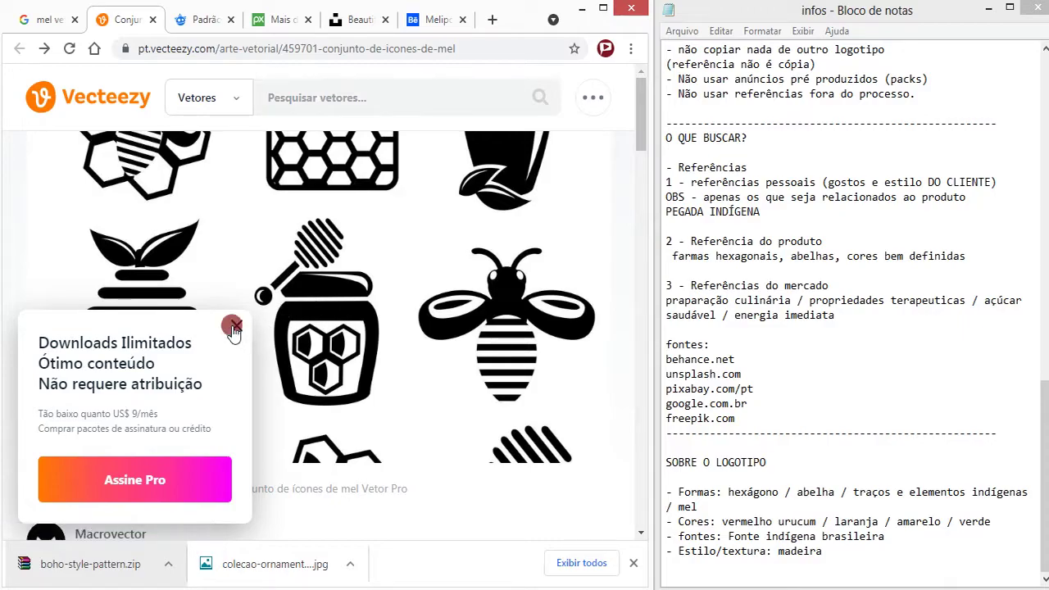
left_click(236, 326)
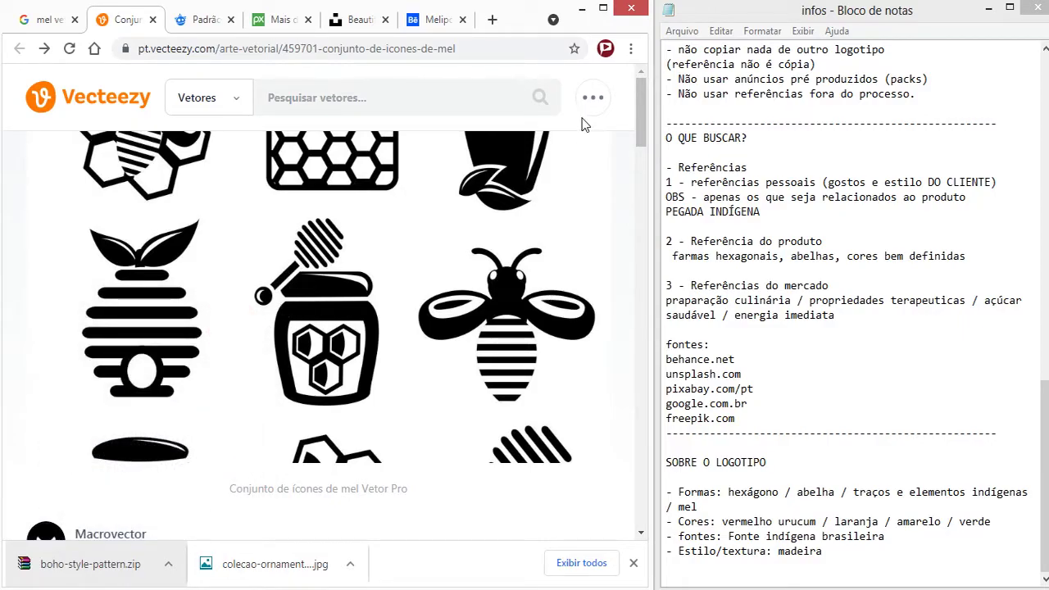
Step: Paste a screenshot into CorelDRAW, crop it to the bee, hive and honey jar icons, and place it on the page
left_click_drag(642, 91, 642, 97)
key("alt+Tab")
key("ctrl+v")
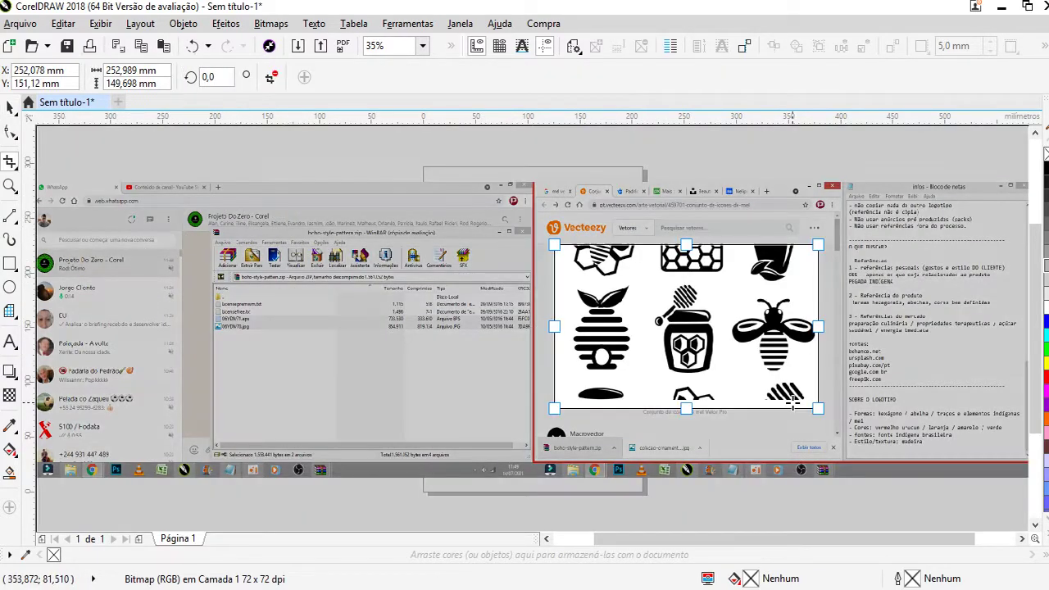
double_click(792, 399)
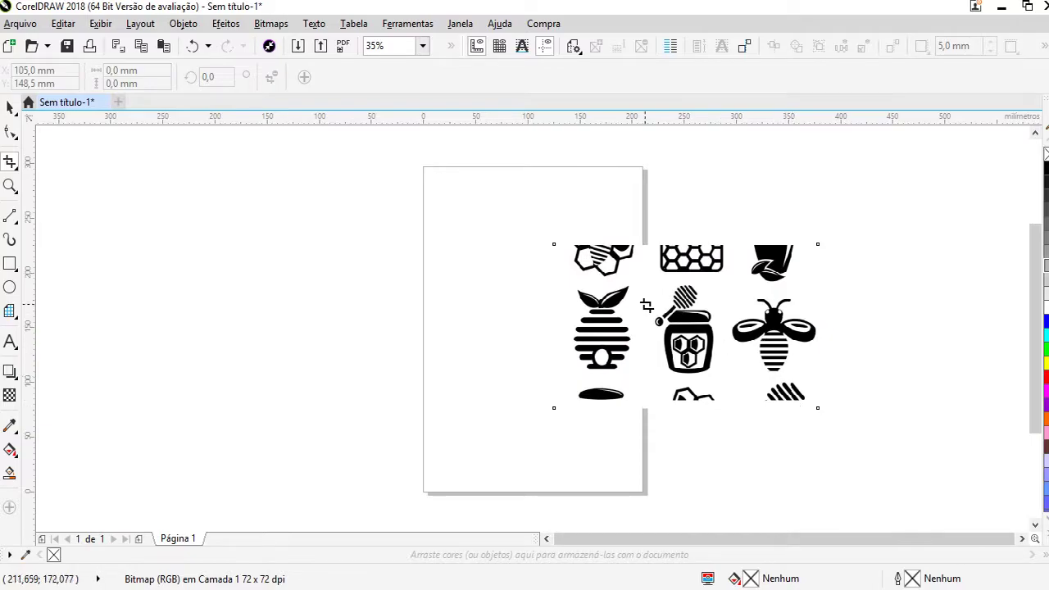
left_click(9, 106)
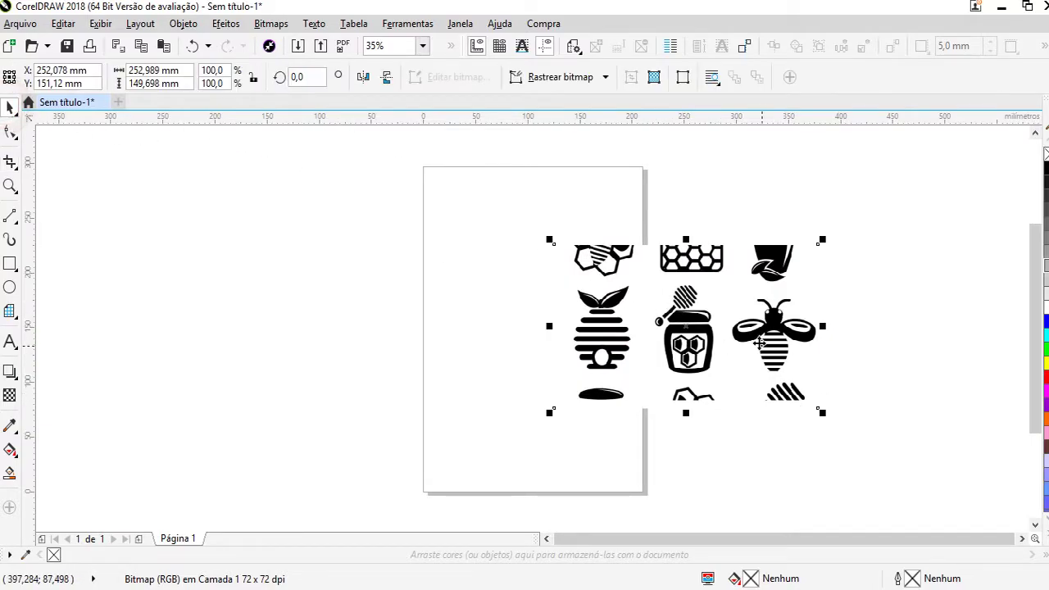
mouse_move(768, 332)
left_mouse_down()
mouse_move(510, 332)
mouse_move(622, 352)
left_mouse_up()
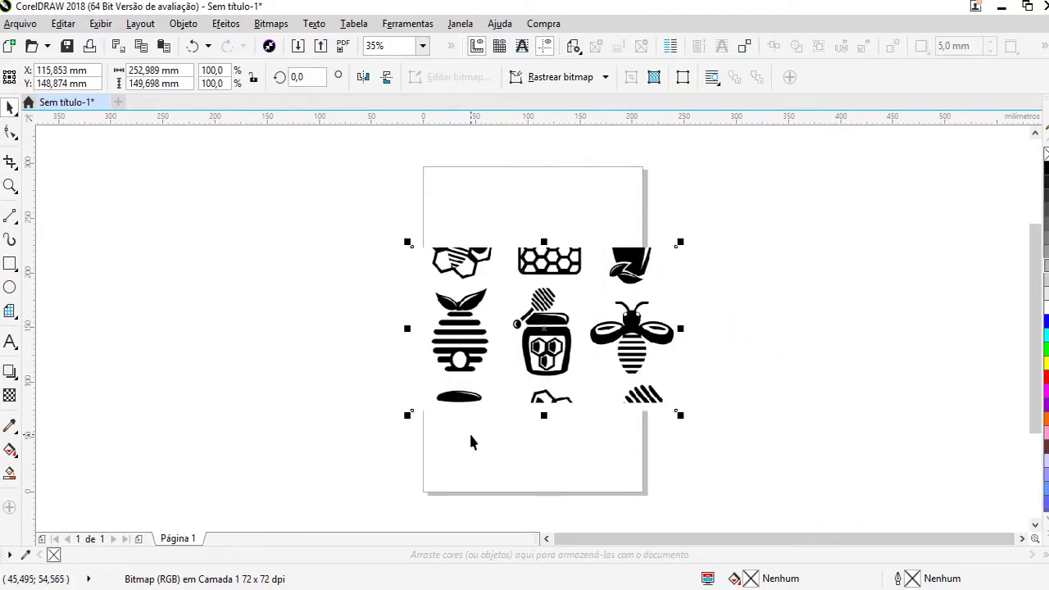
scroll(549, 344, "up", 2)
left_click(828, 295)
scroll(554, 342, "down", 2)
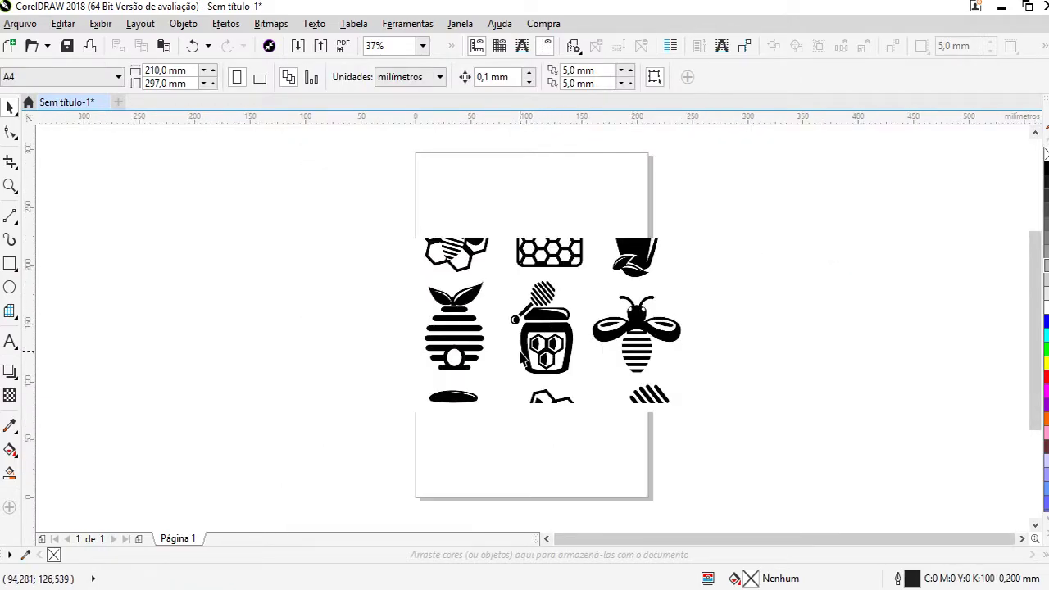
Step: Export the icon bitmap as a PNG named 'ico' in the referência folder
left_click(322, 48)
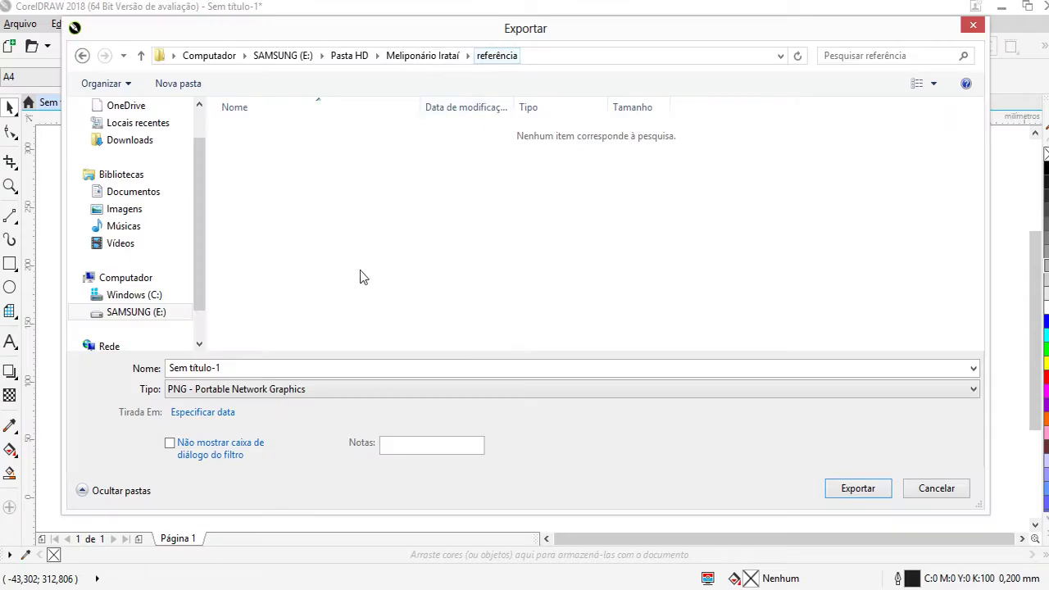
left_click(276, 365)
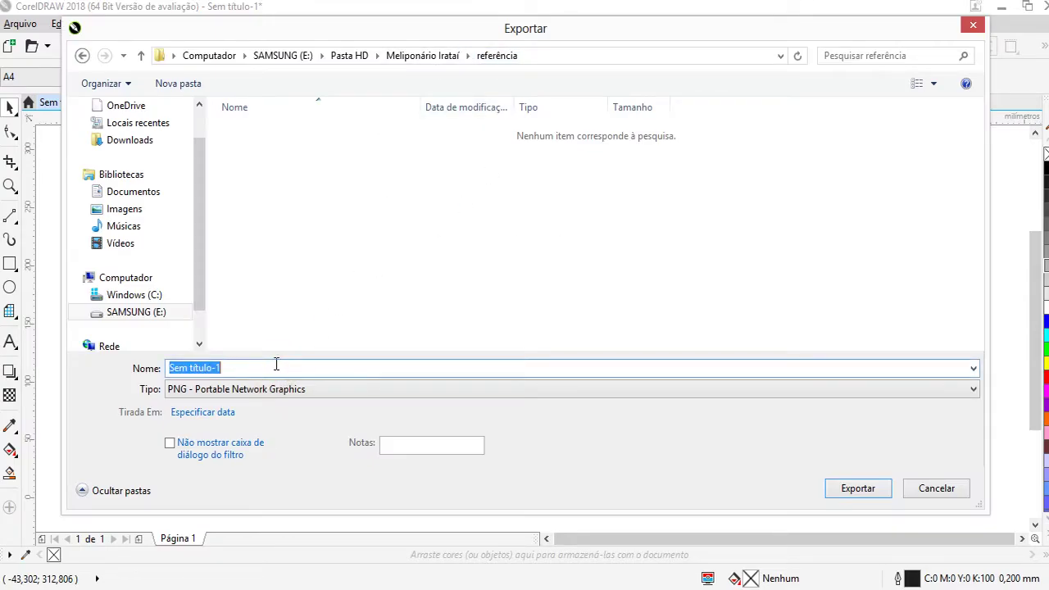
type("ico")
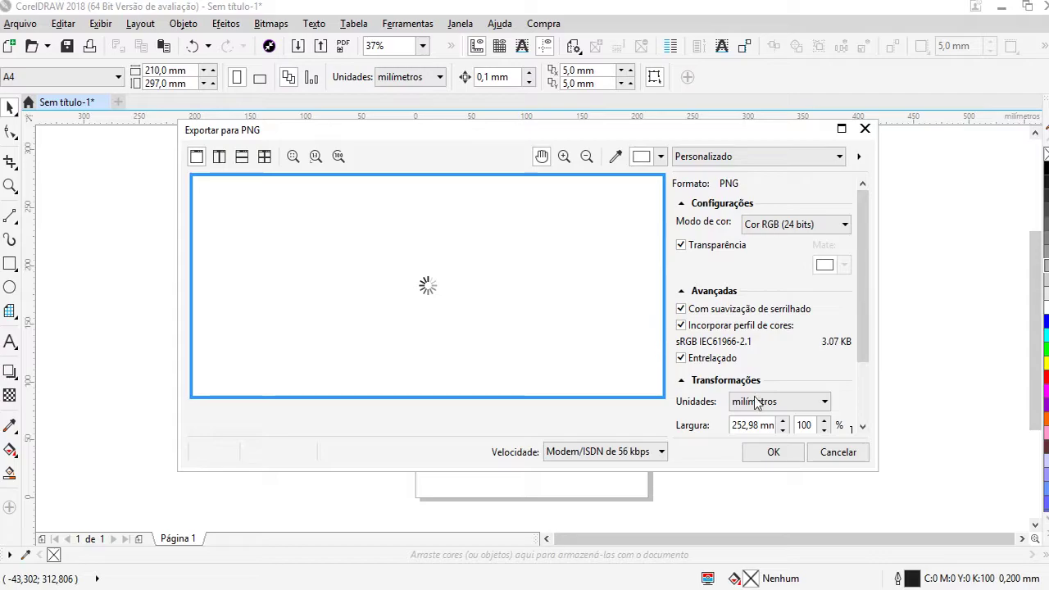
left_click(784, 453)
Step: Delete the icon bitmap from the page and bring the infos notes forward
left_click(631, 382)
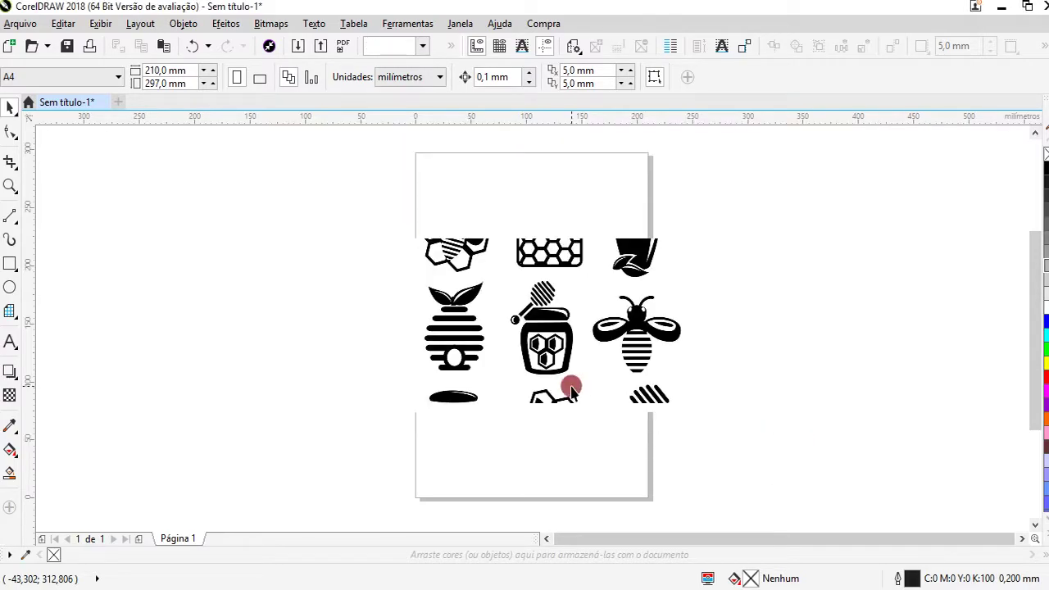
key("Delete")
left_click(463, 266)
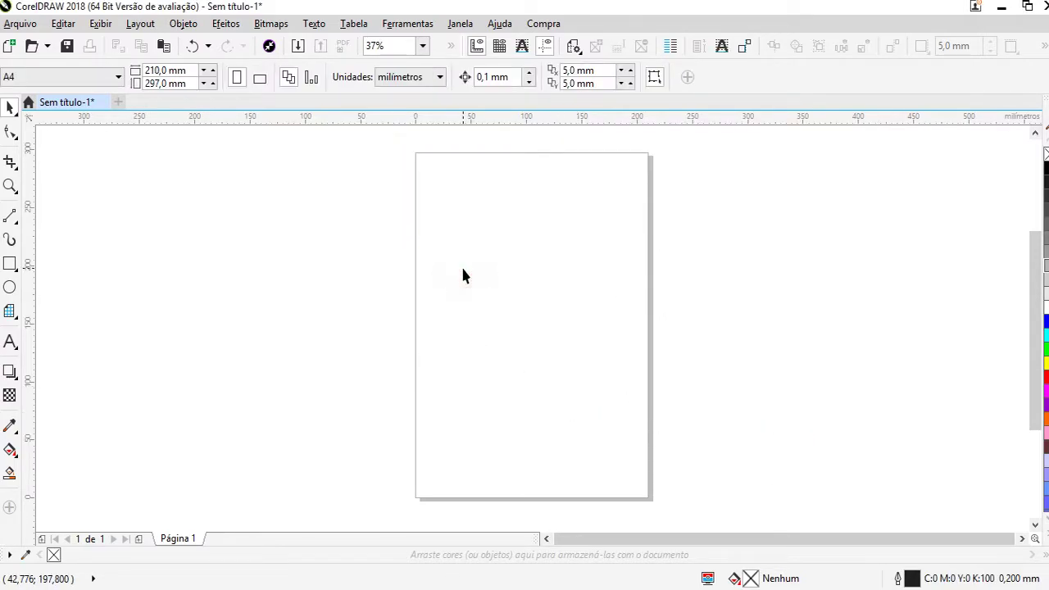
left_click(434, 589)
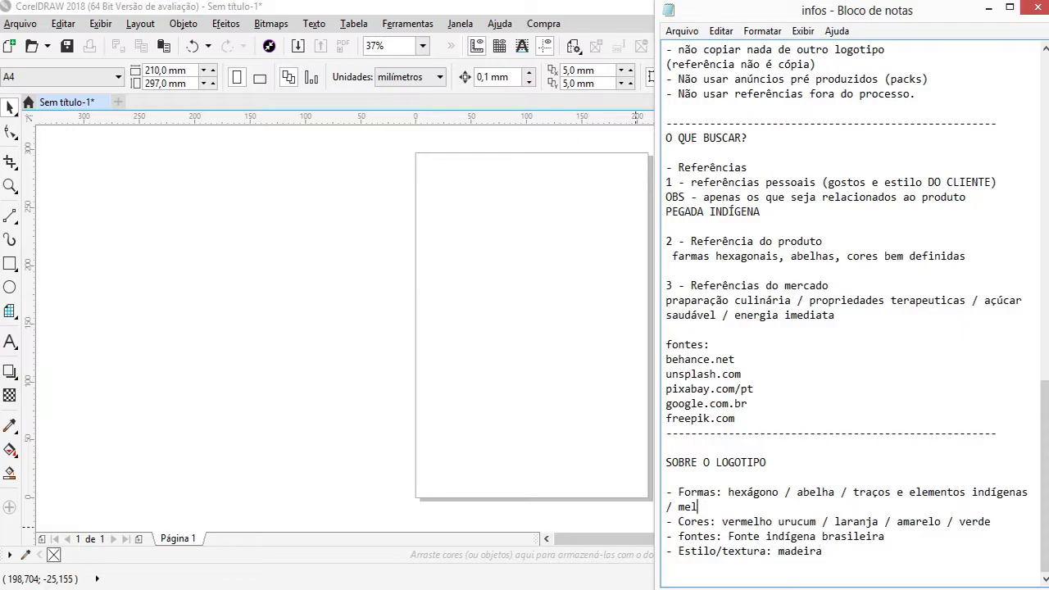
Step: Close the Vecteezy honey icon page and bring the 11-item referência folder to the front
key("alt+Tab")
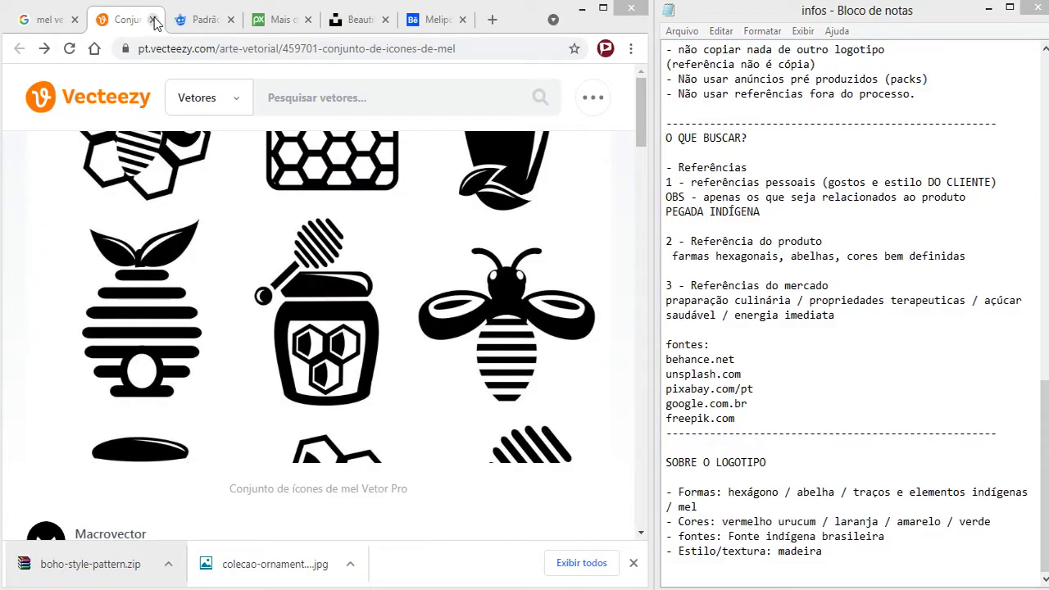
left_click(153, 19)
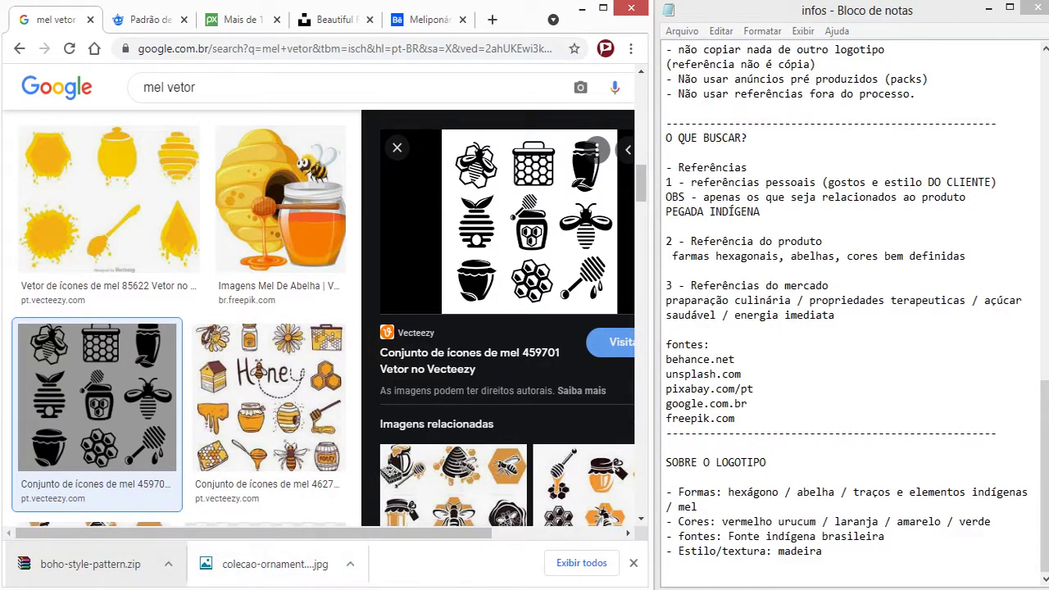
key("alt+Tab")
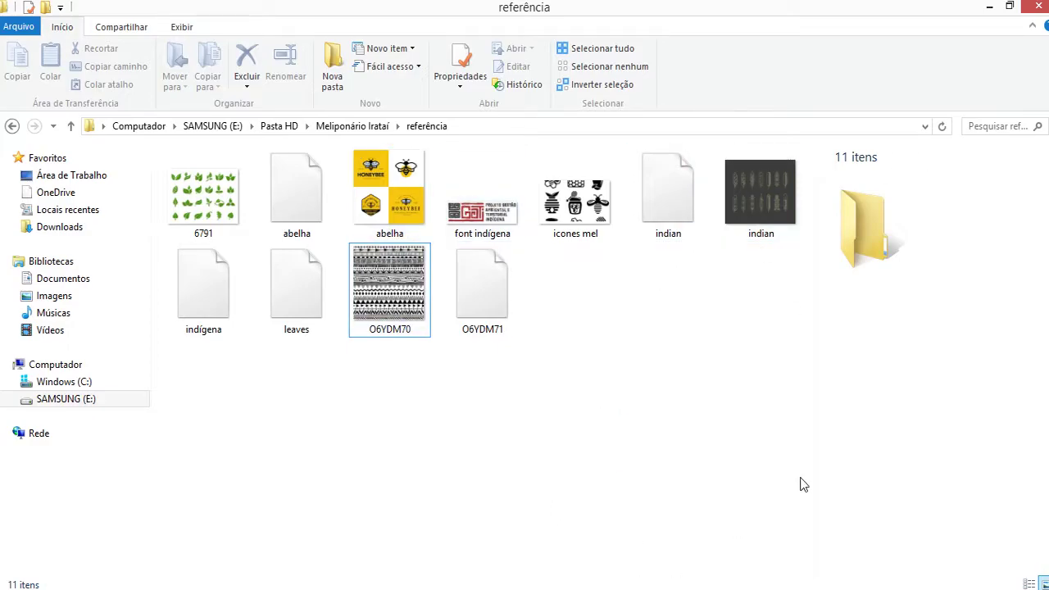
Step: Minimize the referência folder window to reveal the 'mel vetor' results beside the notes
left_click(989, 7)
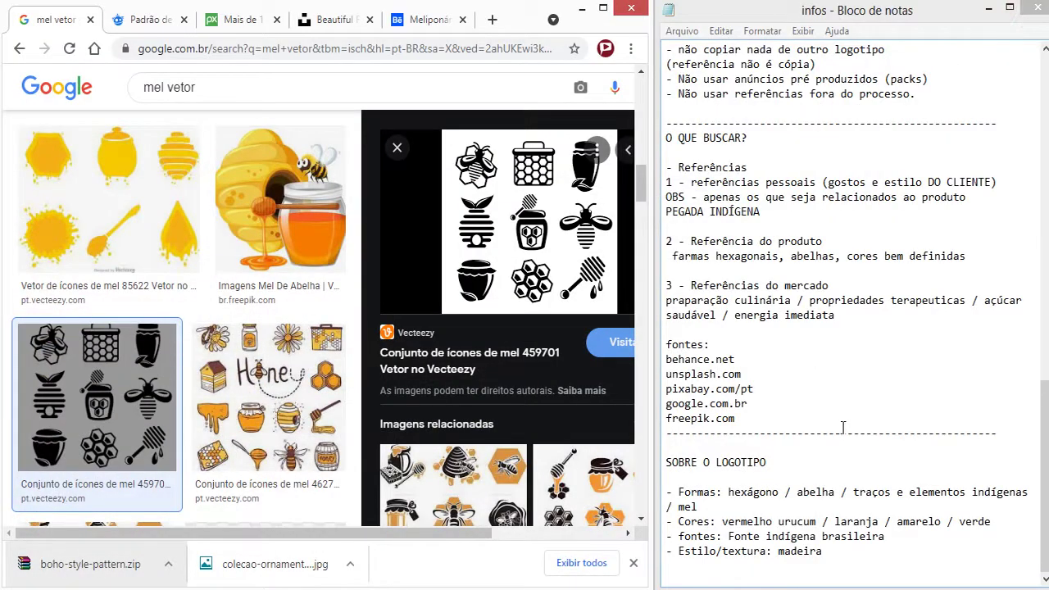
Step: Review the 'natureza' and 'plantas' wording in the briefing summary of the infos notes
left_click(791, 499)
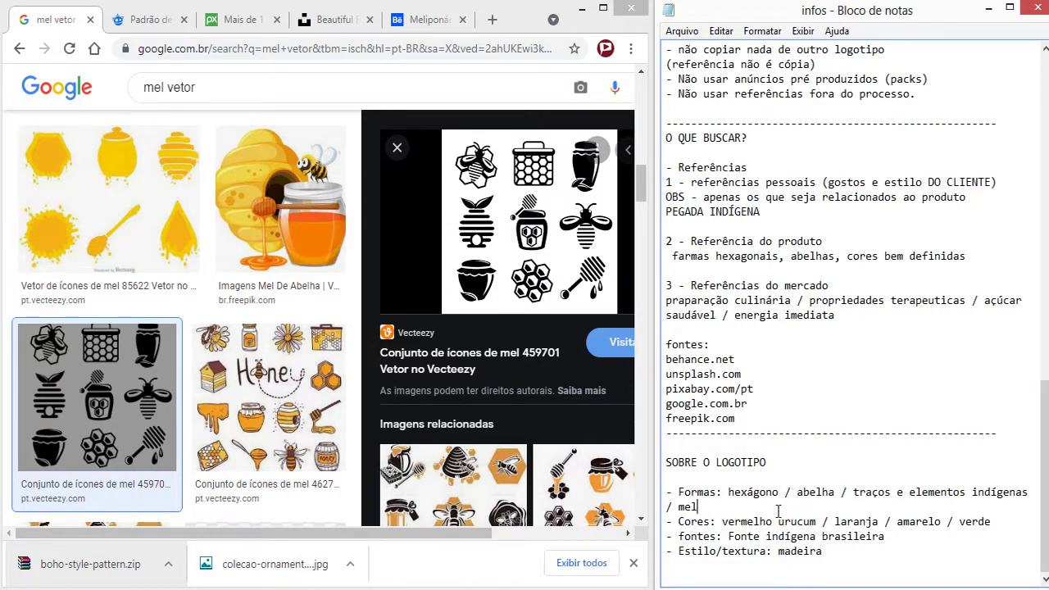
scroll(855, 415, "up", 4)
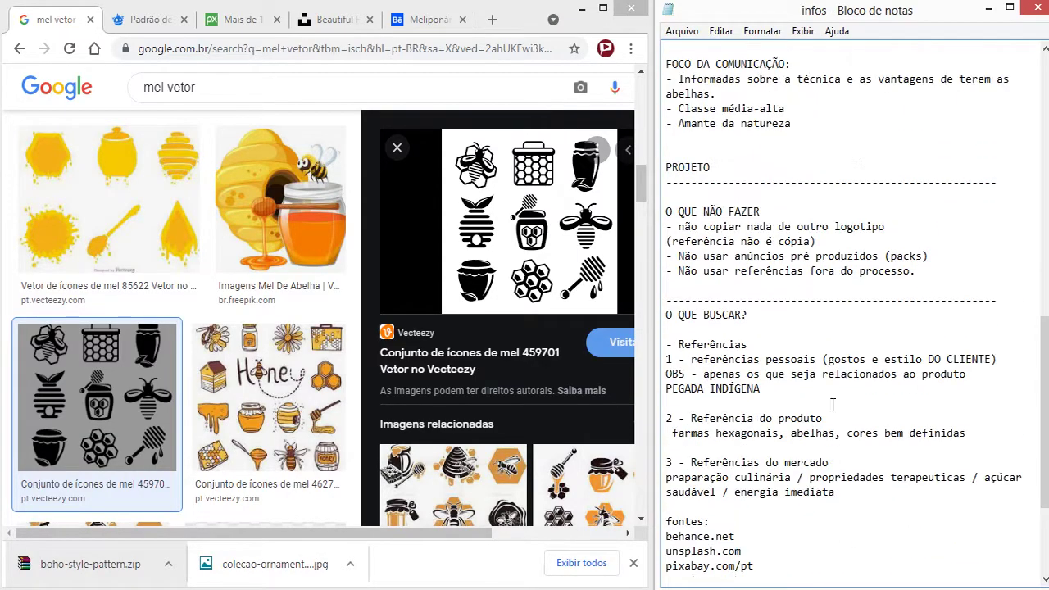
scroll(828, 402, "up", 2)
scroll(809, 371, "up", 3)
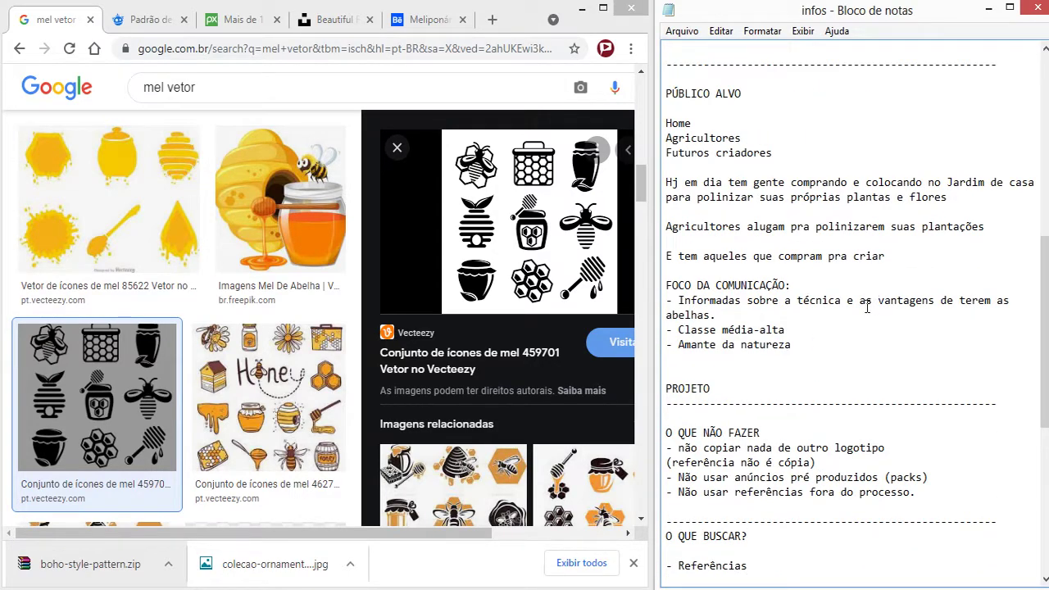
scroll(867, 307, "up", 3)
scroll(734, 141, "up", 1)
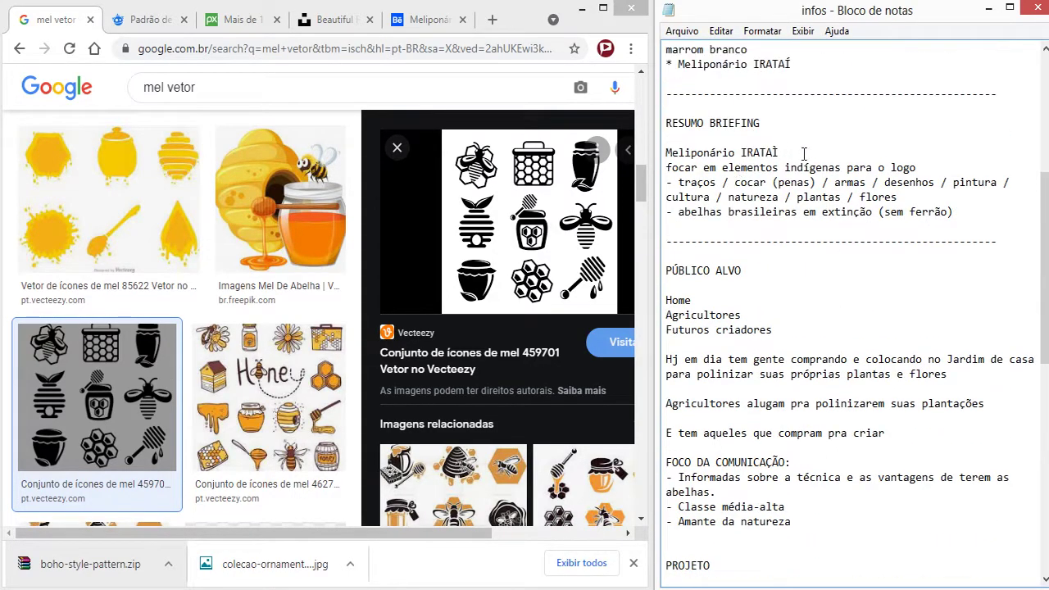
scroll(783, 185, "up", 1)
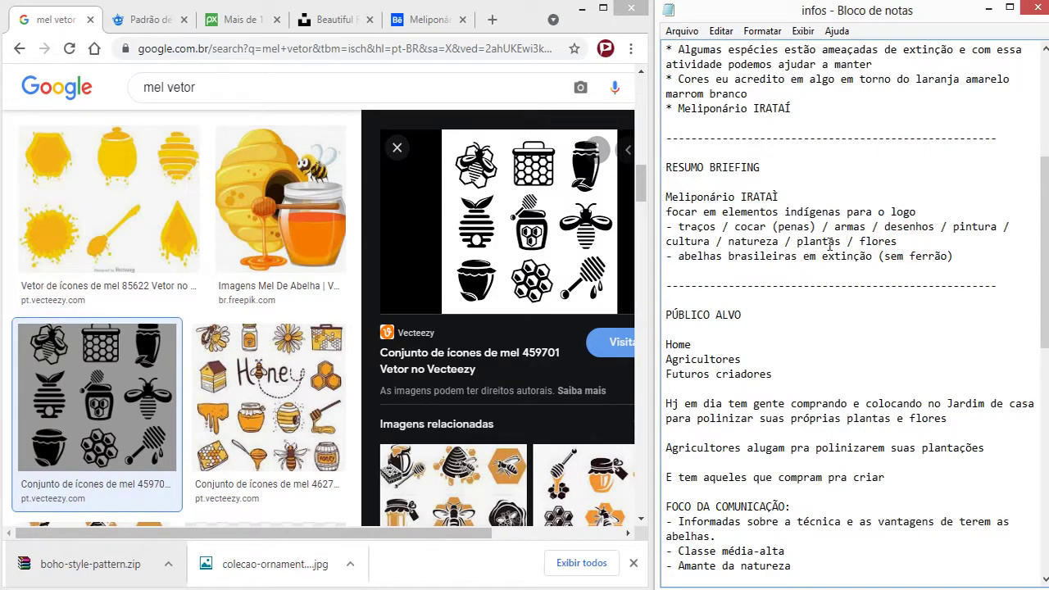
double_click(807, 243)
left_click(889, 246)
left_click_drag(778, 242, 740, 243)
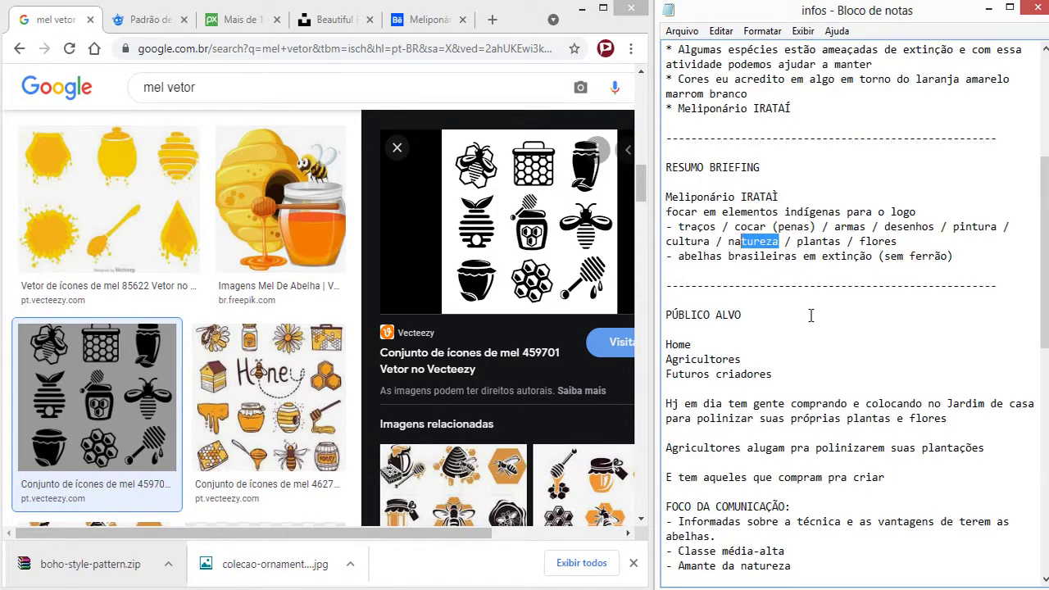
scroll(951, 373, "down", 10)
scroll(950, 377, "down", 4)
scroll(821, 459, "down", 1)
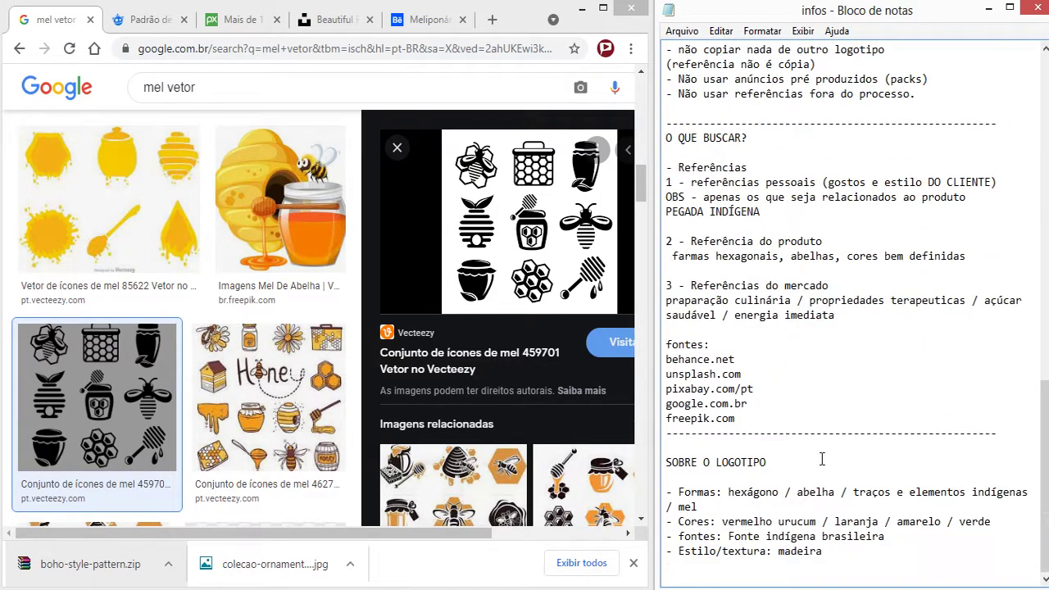
Step: Append ' / flores / pantlas' after 'mel' on the Formas line under SOBRE O LOGOTIPO
left_click(752, 501)
type("flores / p")
type("antlas")
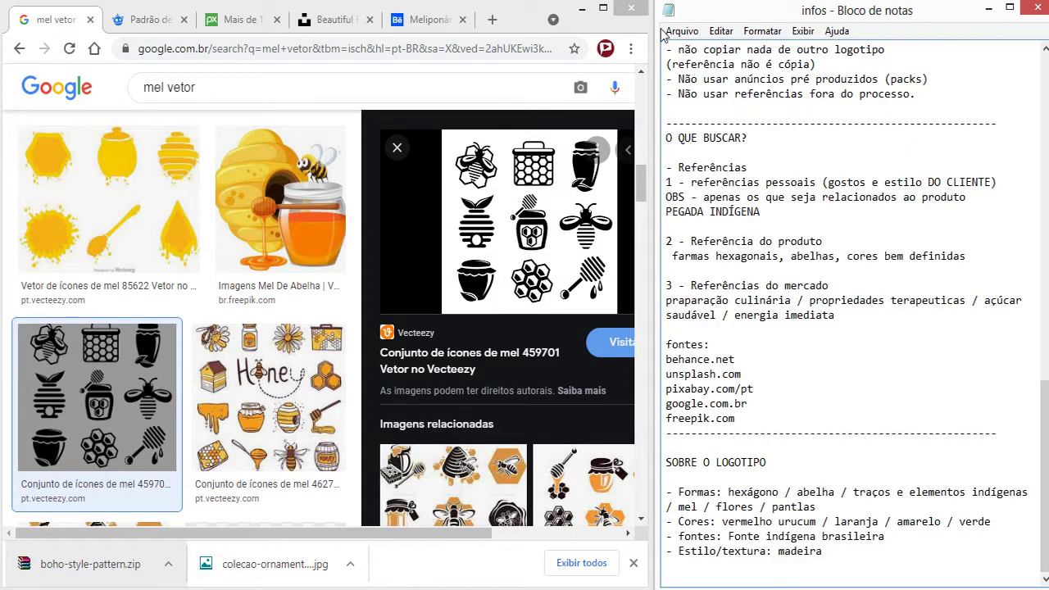
left_click(513, 16)
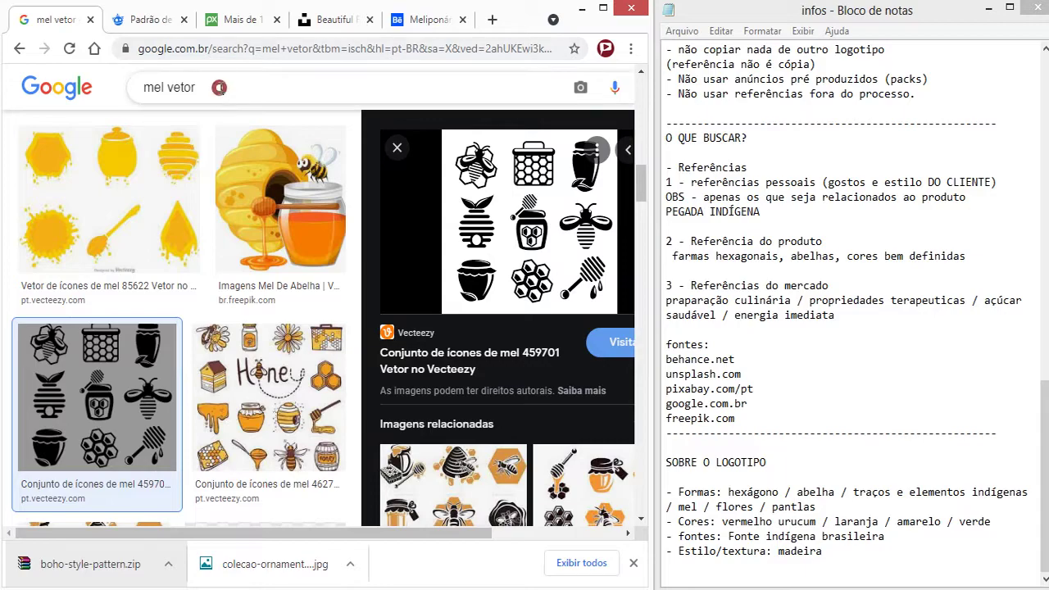
Step: Search Google Images for 'flowers vector' and browse the flower silhouettes and floral illustrations
triple_click(190, 86)
type("f")
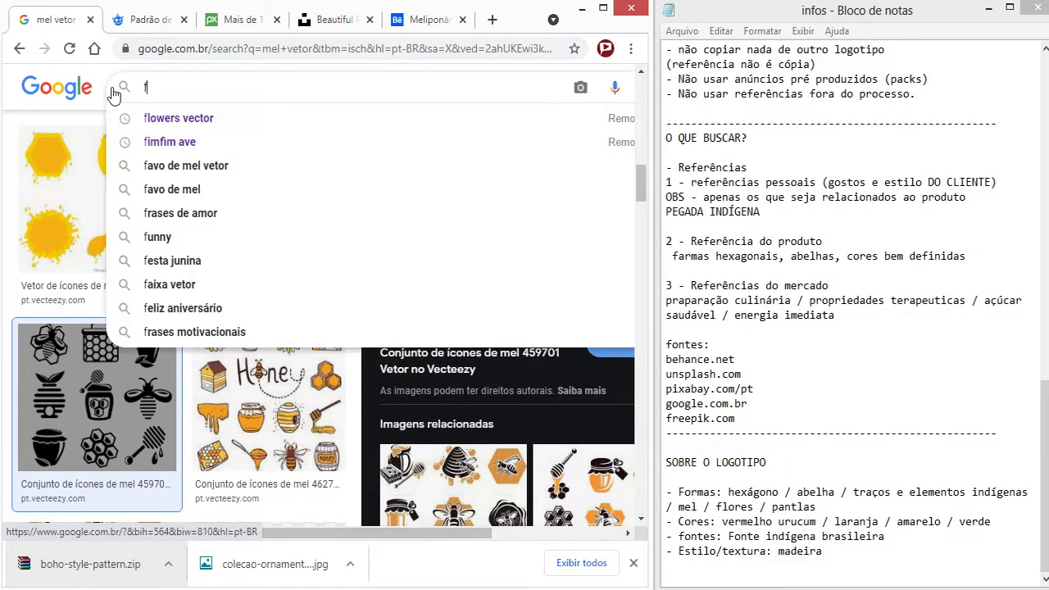
type("lowers")
key("Return")
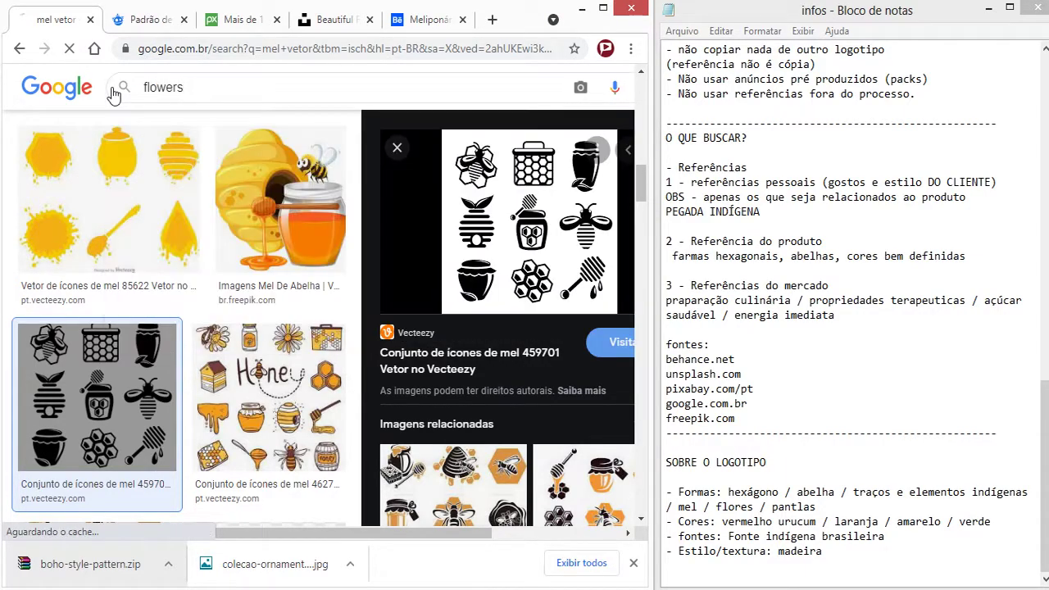
left_click(222, 93)
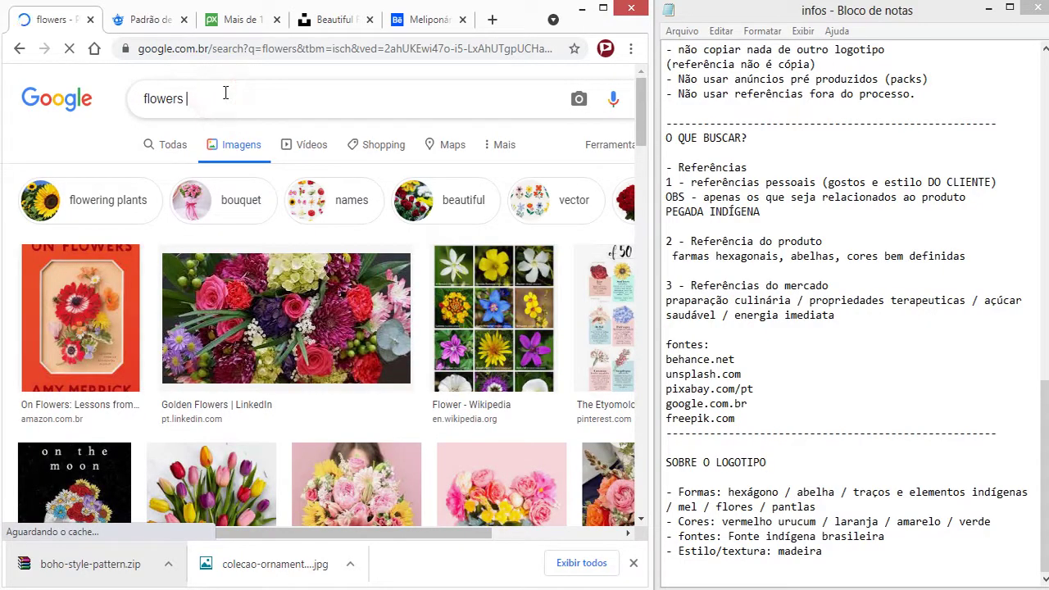
type("vector")
key("Return")
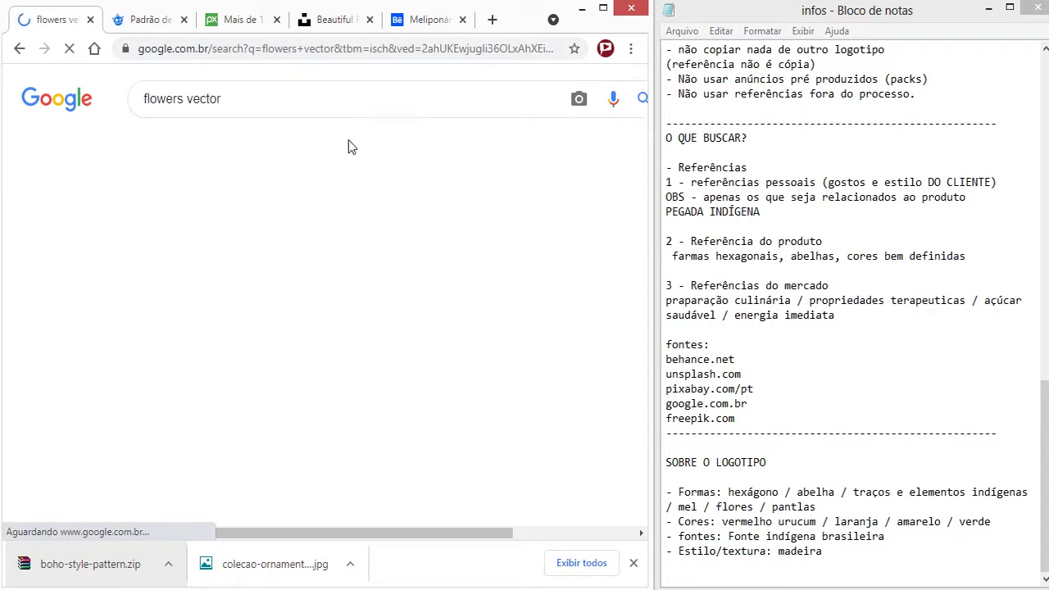
scroll(616, 245, "down", 1)
scroll(620, 262, "down", 3)
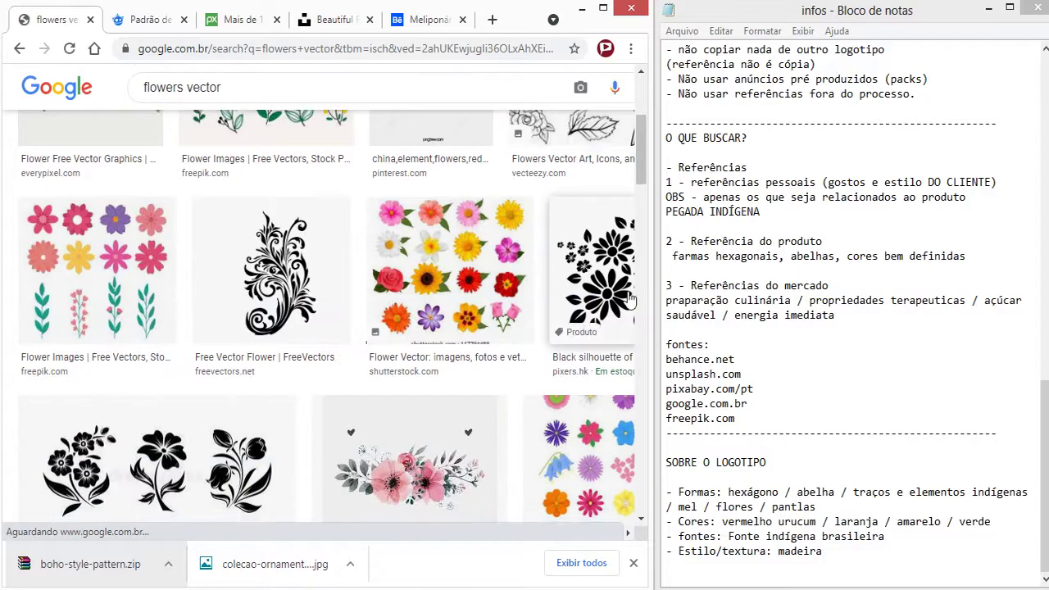
scroll(625, 287, "down", 2)
scroll(484, 287, "down", 2)
scroll(484, 288, "down", 1)
scroll(524, 293, "down", 1)
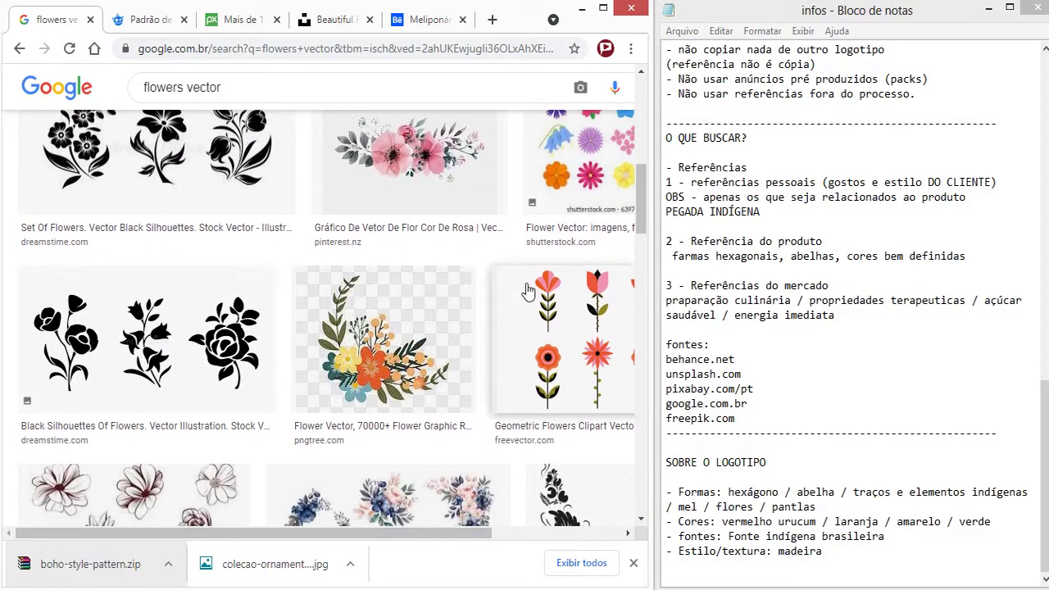
scroll(538, 318, "down", 2)
scroll(539, 318, "down", 2)
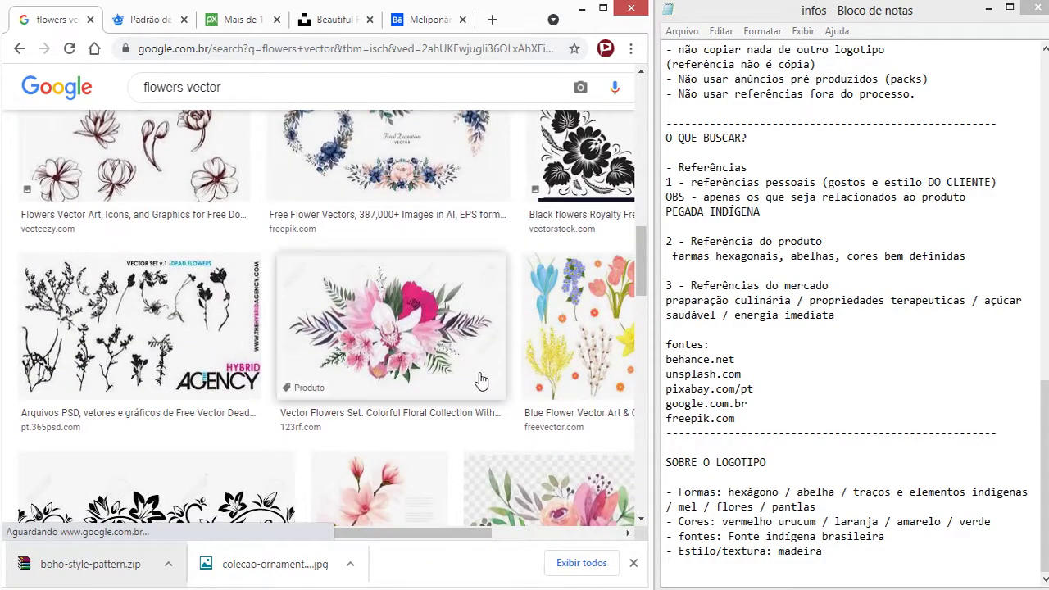
scroll(181, 154, "up", 5)
scroll(180, 154, "up", 2)
Step: Sign in to Freepik with Facebook from the boho style pattern page
left_click(135, 20)
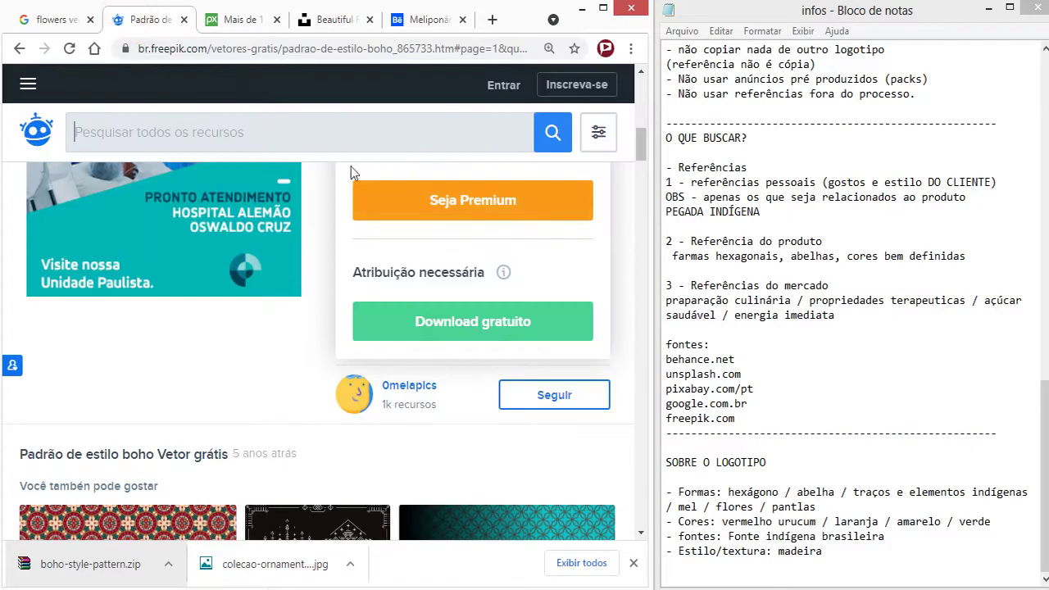
left_click(502, 85)
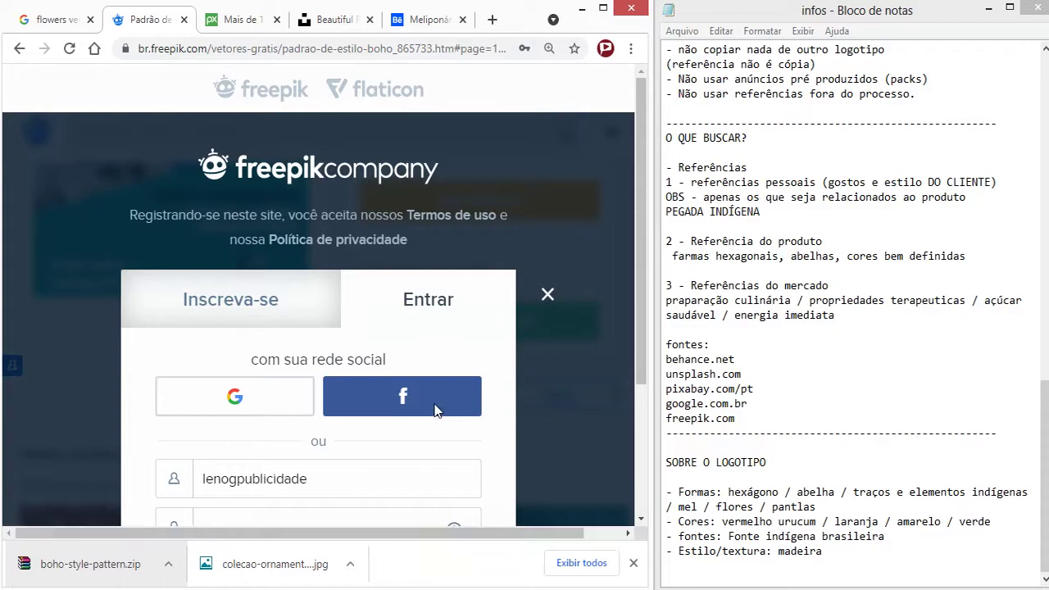
left_click(433, 403)
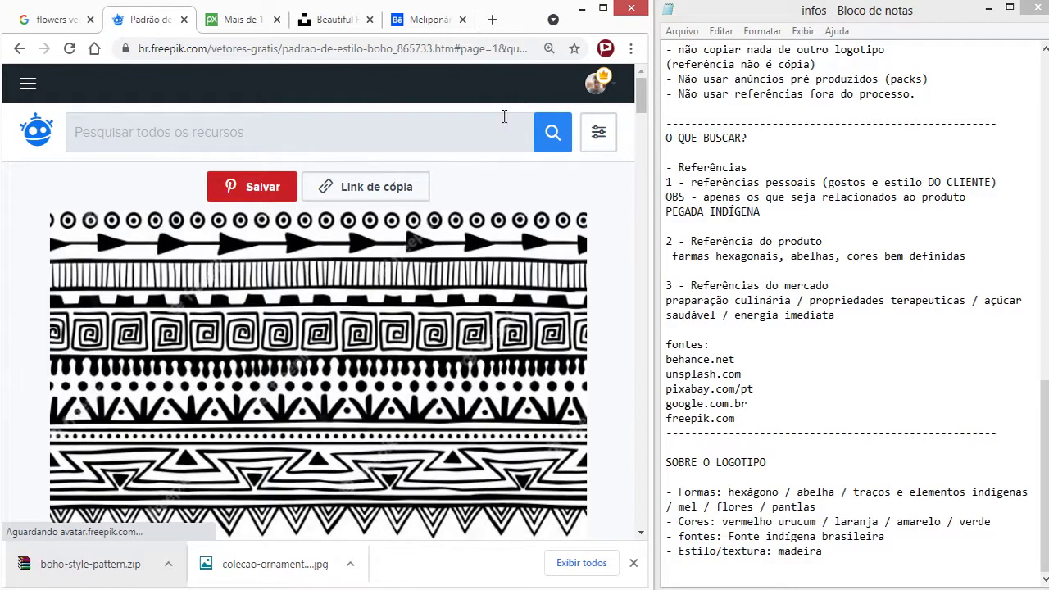
left_click(330, 136)
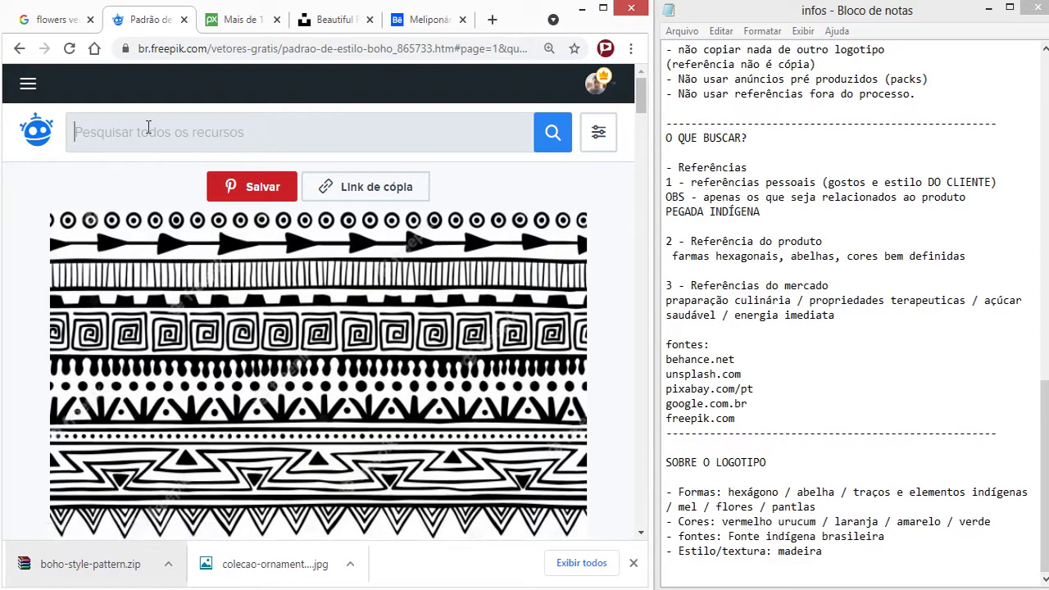
Step: Search Freepik for 'flower' with results restricted to vectors only
type("flowe")
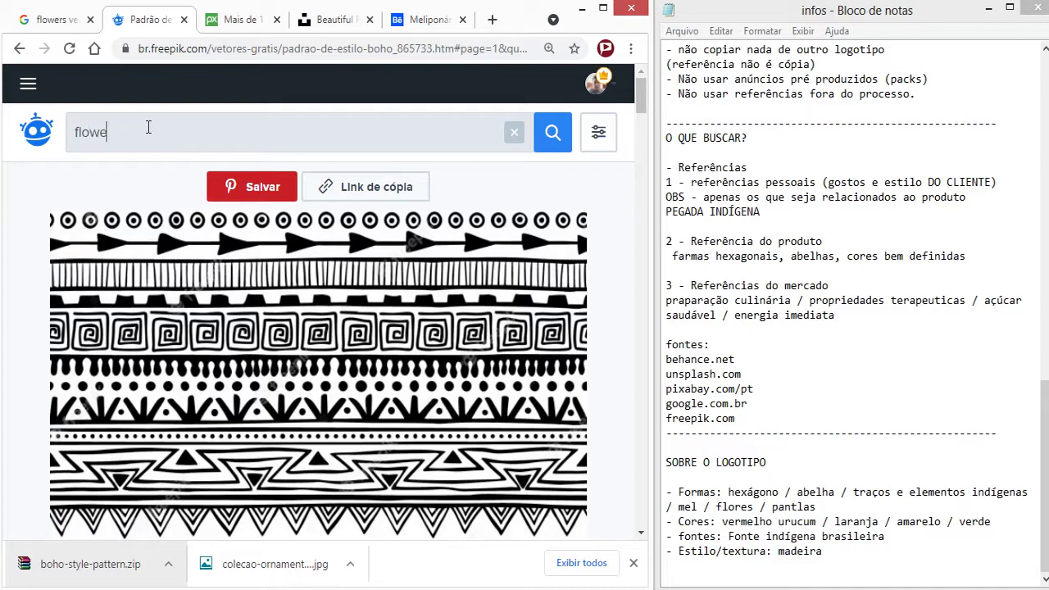
type("r")
left_click(601, 133)
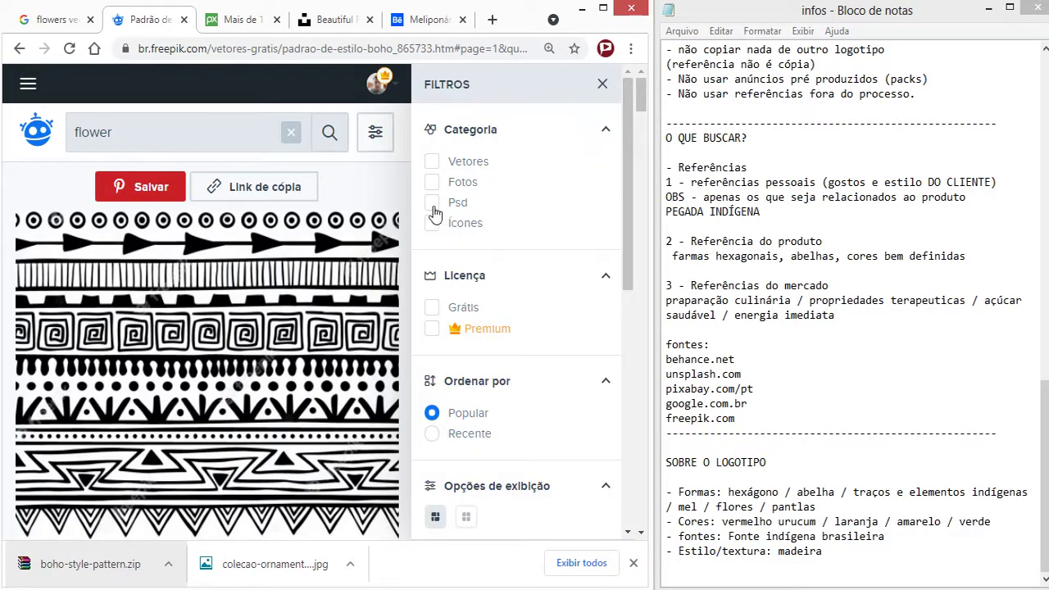
left_click(433, 163)
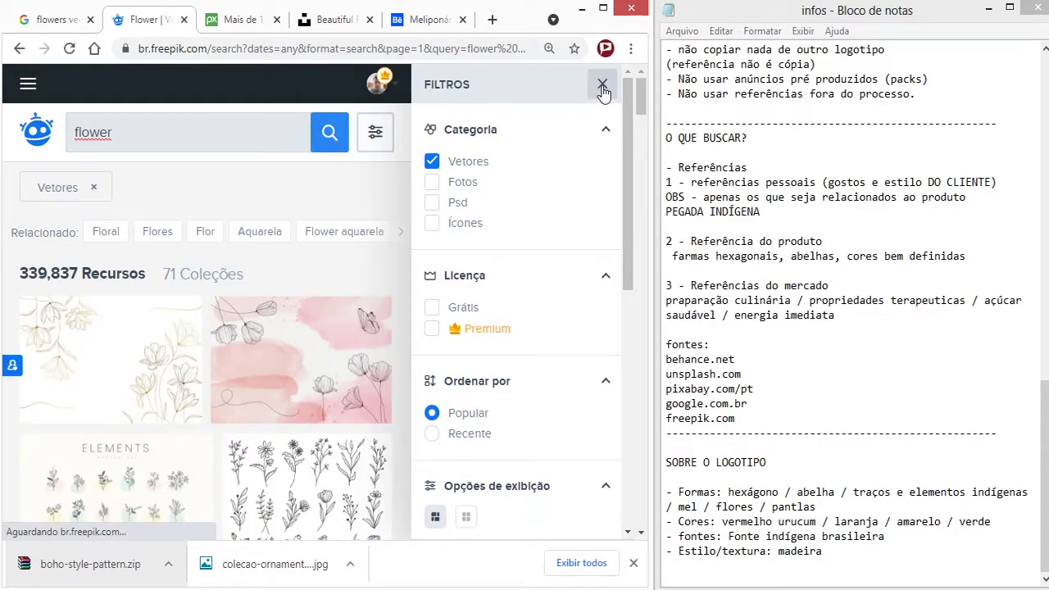
left_click(602, 85)
Step: Scroll through the first page of flower vector results down to the Próxima página button
scroll(595, 363, "down", 2)
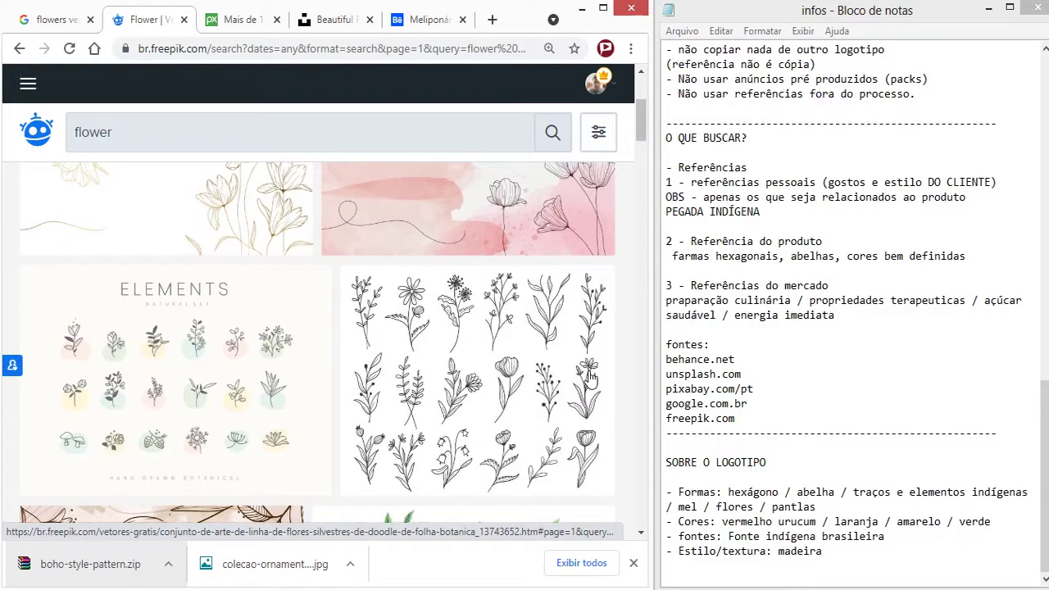
scroll(588, 377, "down", 3)
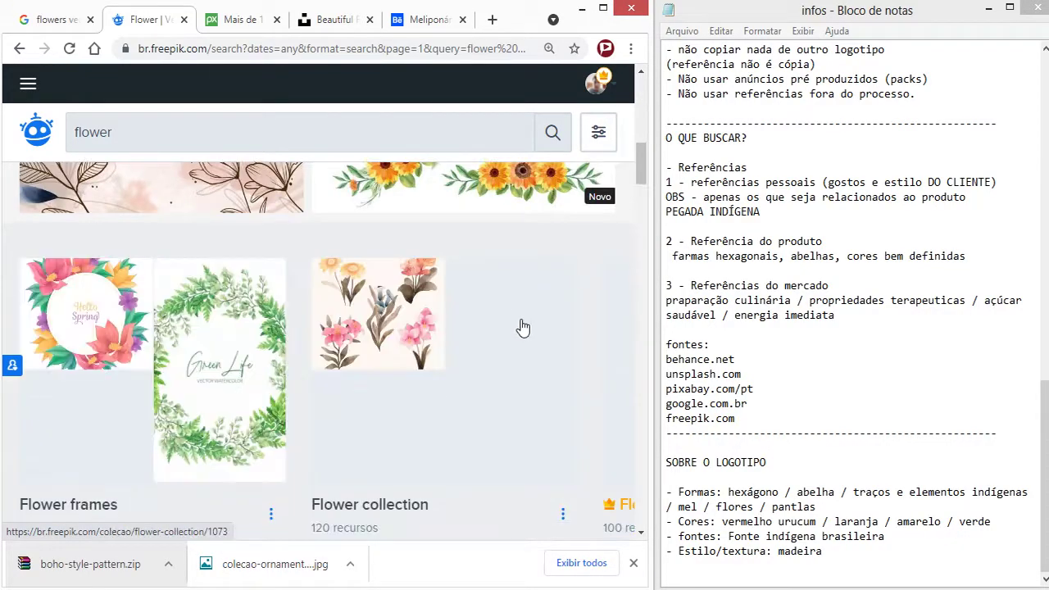
scroll(556, 342, "down", 3)
scroll(555, 342, "down", 2)
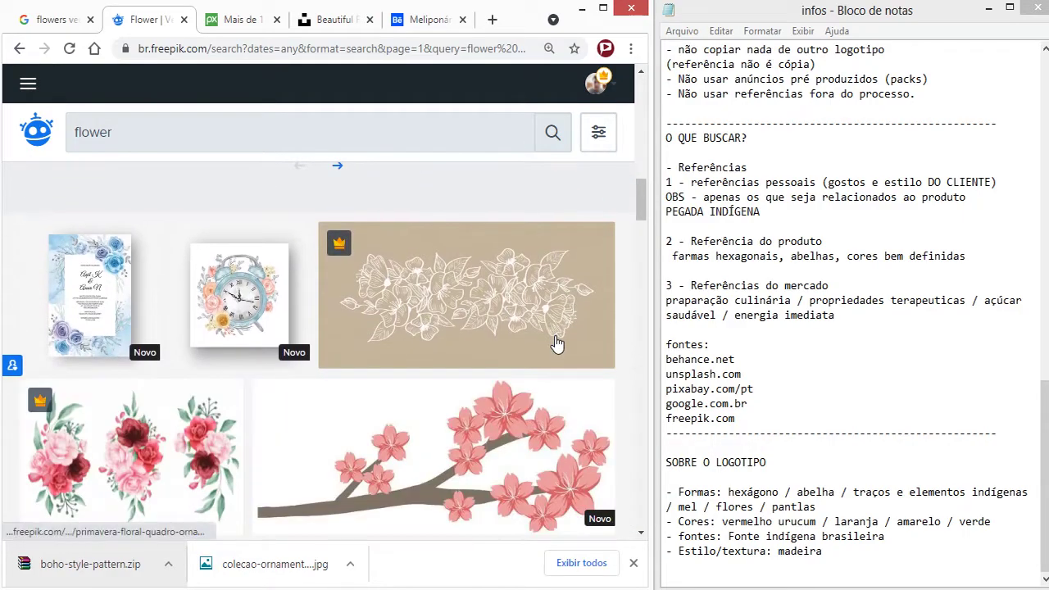
scroll(556, 342, "down", 3)
scroll(565, 342, "down", 3)
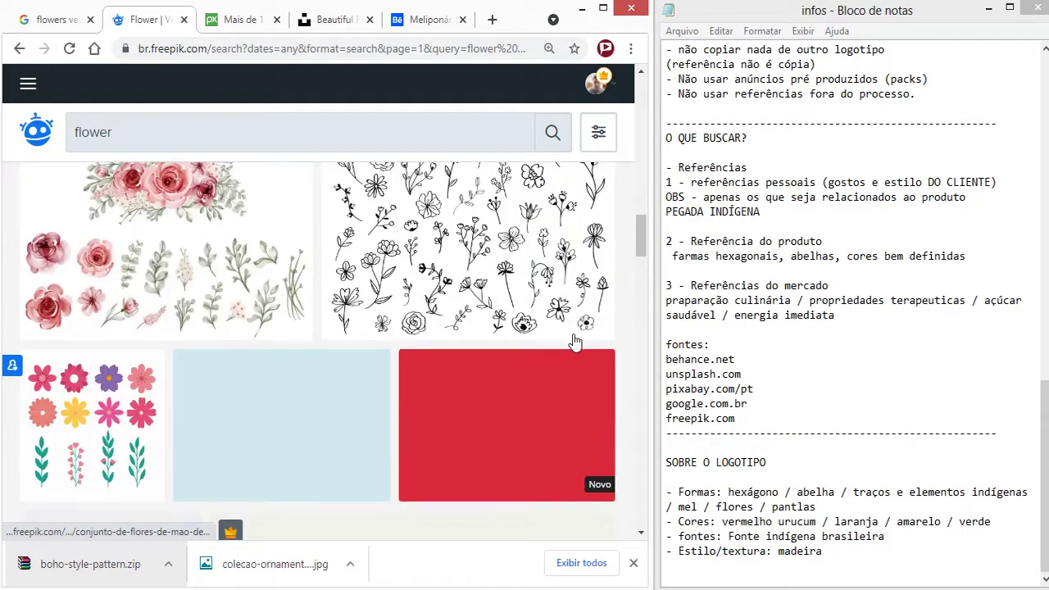
scroll(574, 341, "down", 2)
scroll(573, 343, "down", 2)
scroll(575, 344, "down", 2)
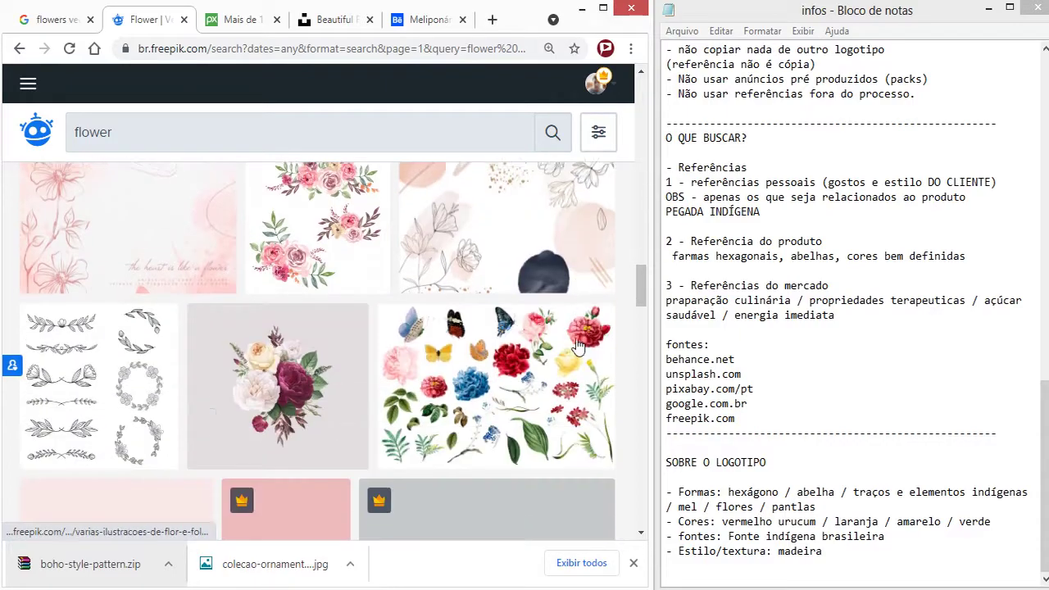
scroll(578, 347, "down", 2)
scroll(577, 347, "down", 2)
scroll(577, 349, "down", 2)
scroll(583, 361, "down", 2)
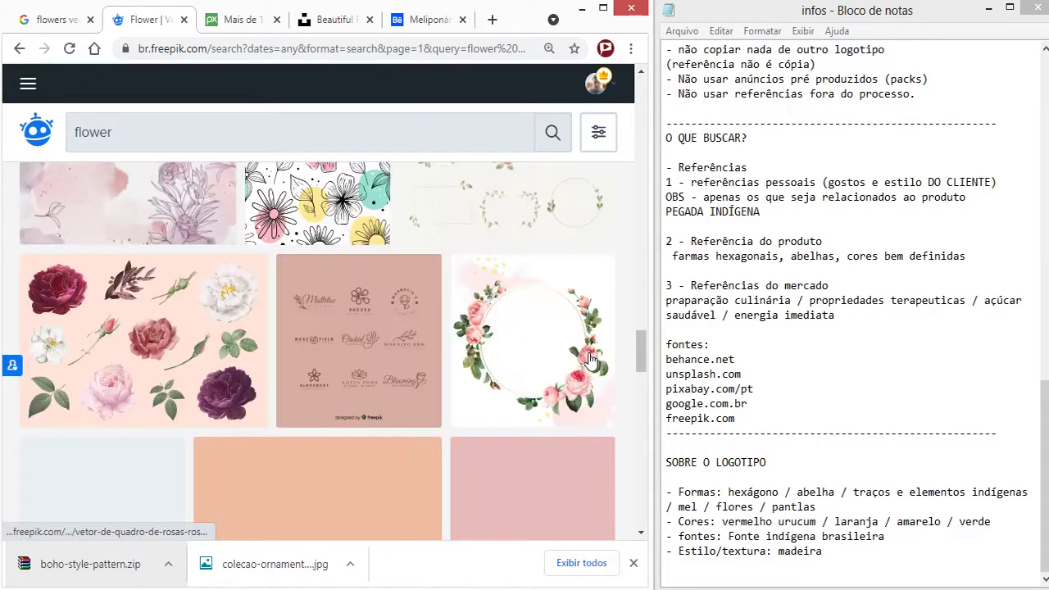
scroll(590, 366, "down", 3)
scroll(590, 366, "down", 2)
scroll(590, 367, "down", 2)
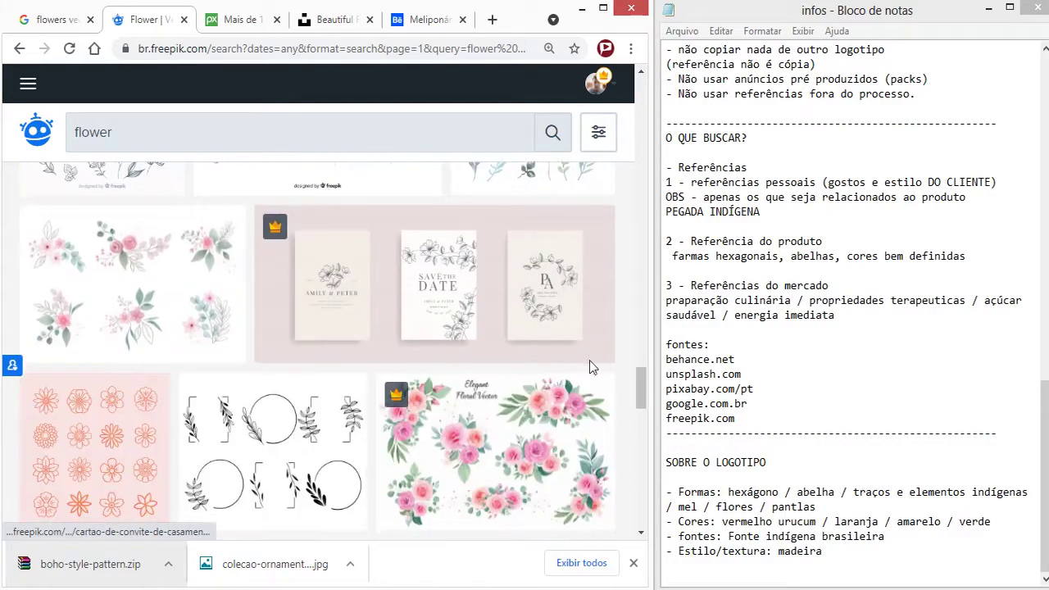
scroll(591, 367, "down", 2)
scroll(592, 368, "down", 2)
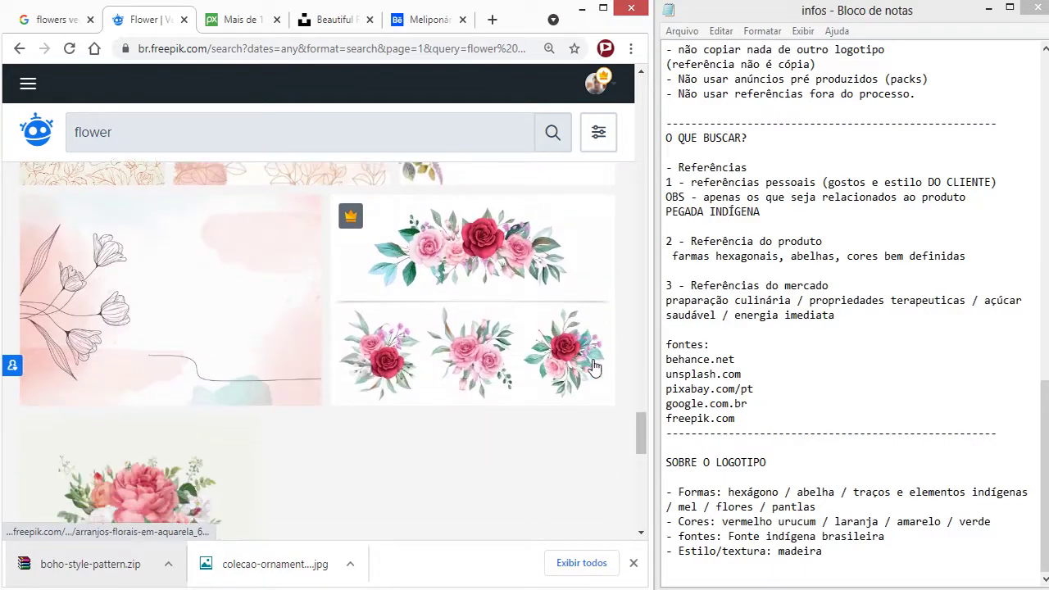
scroll(594, 368, "down", 1)
scroll(594, 368, "down", 2)
scroll(595, 368, "down", 2)
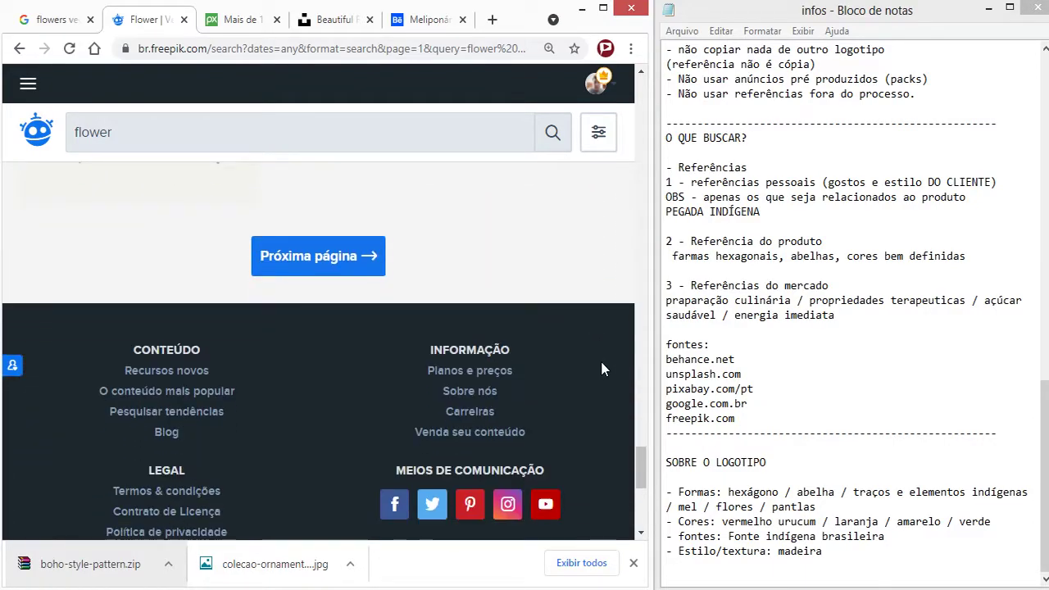
Step: Download 'Teste padrão floral e ícones florais' from the second page of flower results
left_click(336, 262)
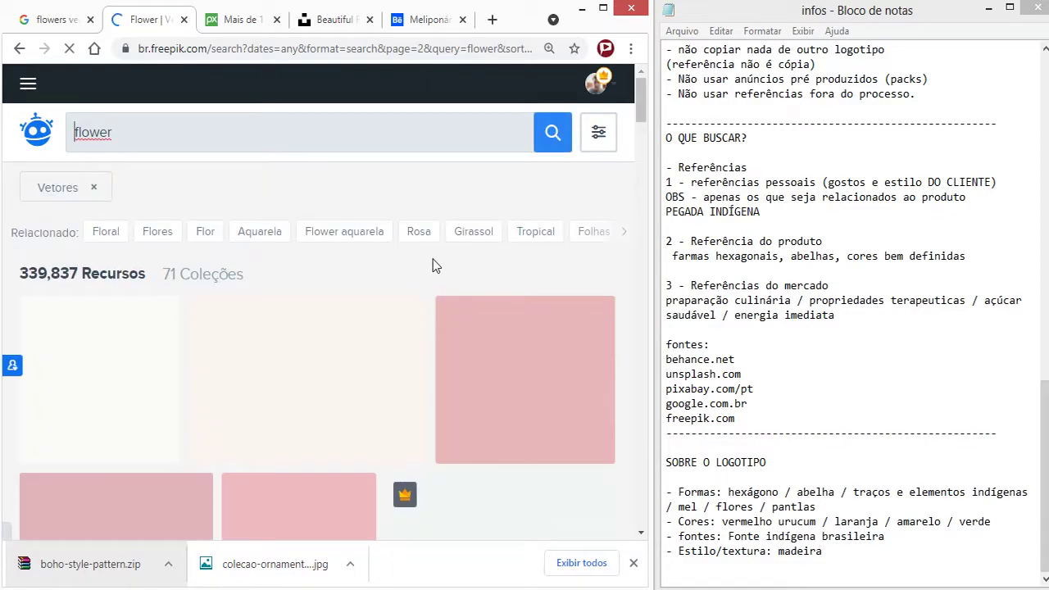
left_click(519, 329)
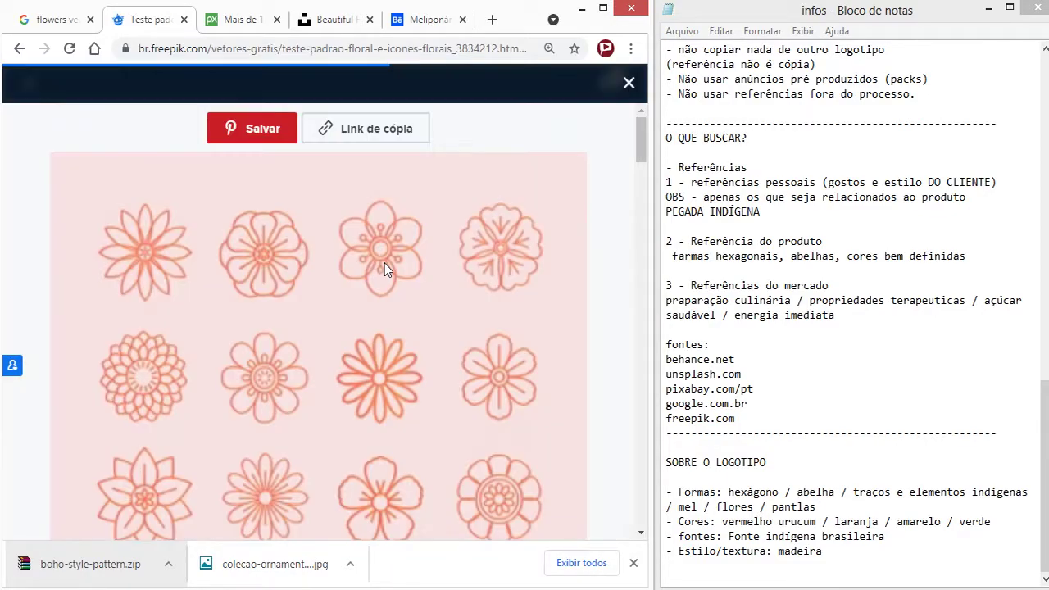
scroll(352, 311, "down", 10)
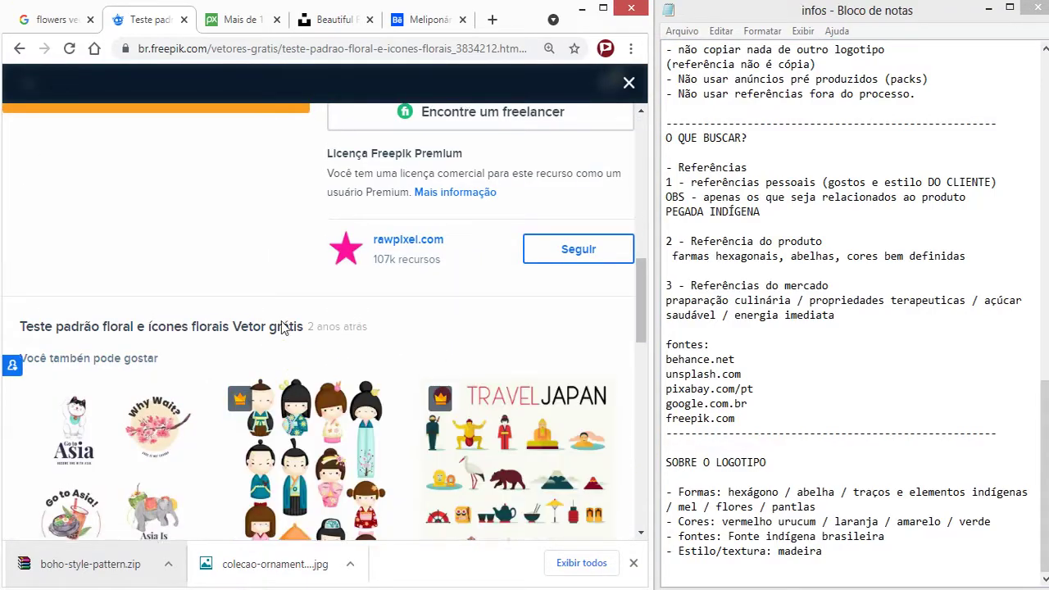
scroll(156, 320, "up", 2)
left_click(128, 266)
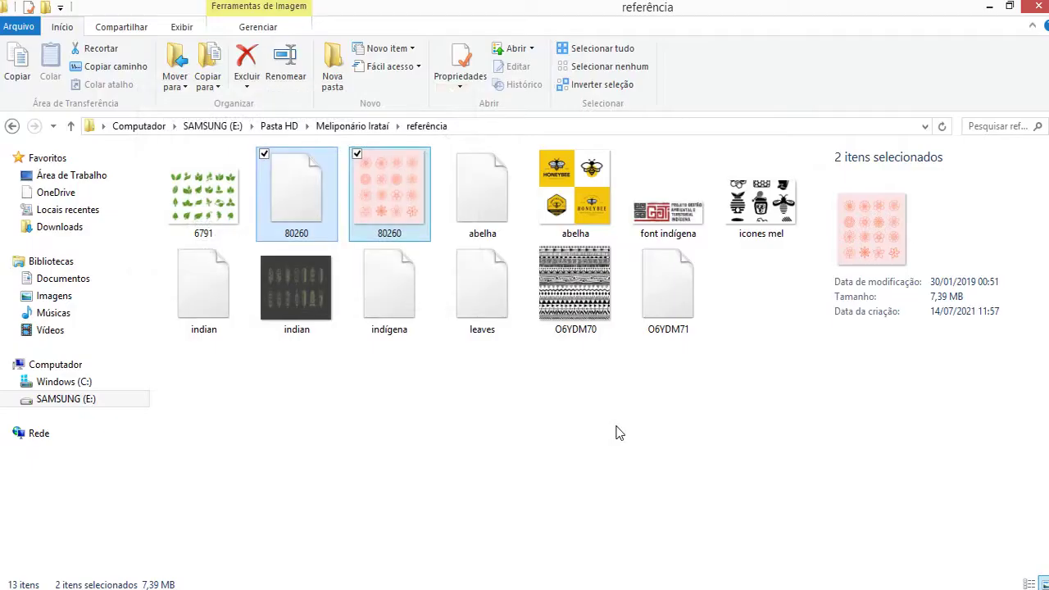
Step: Deselect the two 80260 files and bring the referência folder window into focus
left_click(619, 433)
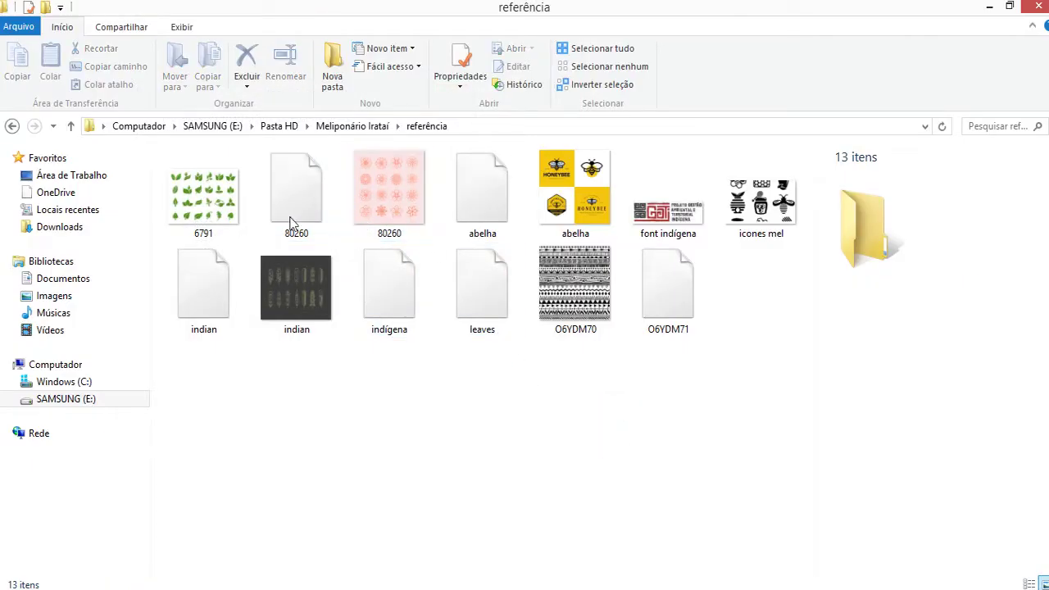
left_click(424, 447)
left_click(501, 390)
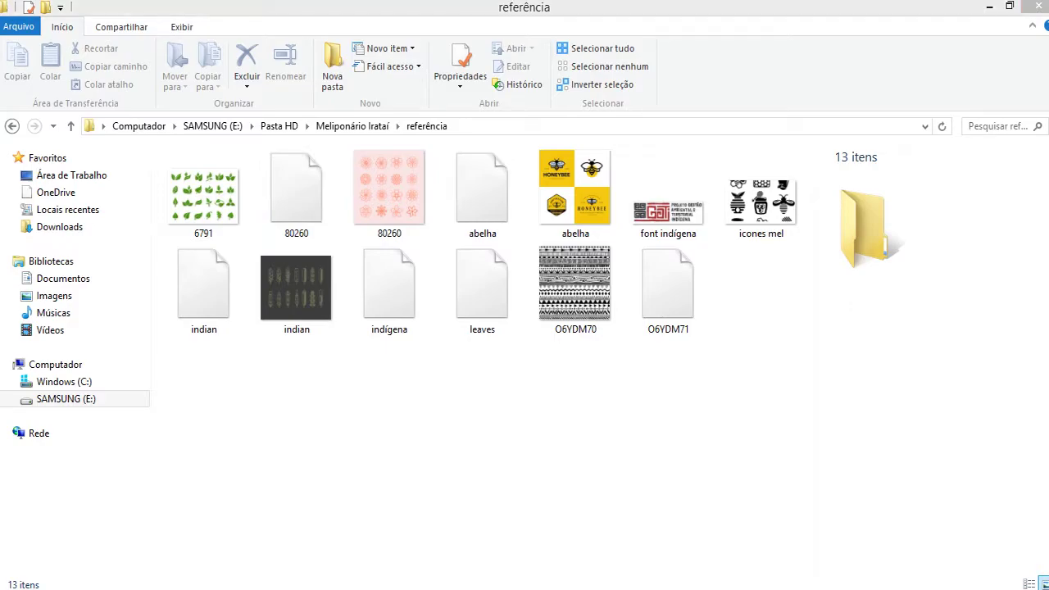
left_click(642, 464)
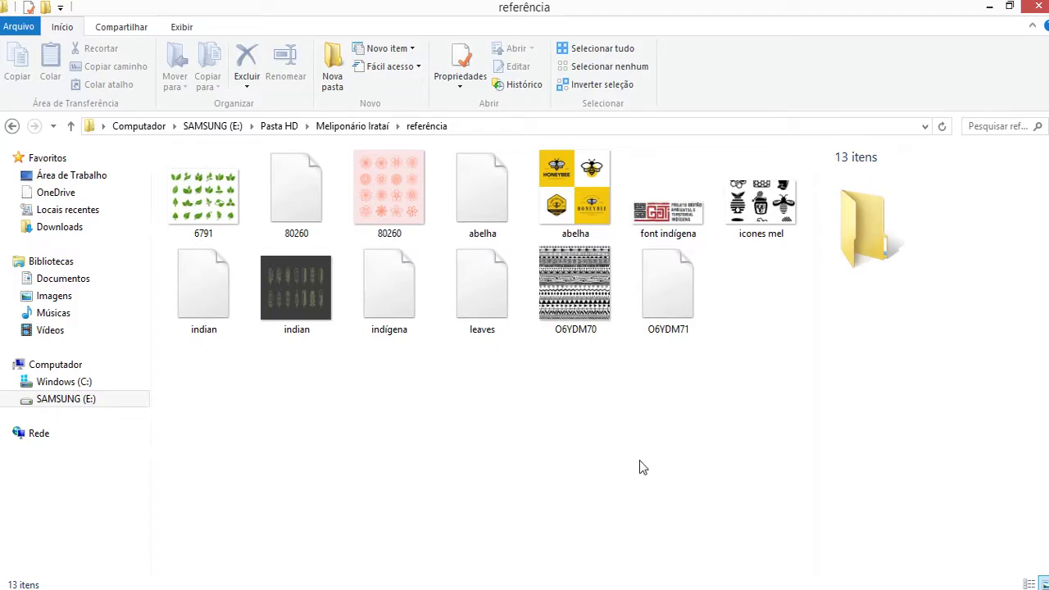
left_click(589, 423)
Step: Bring the infos notes forward and briefly select the logo colour and font lines
key("alt+Tab")
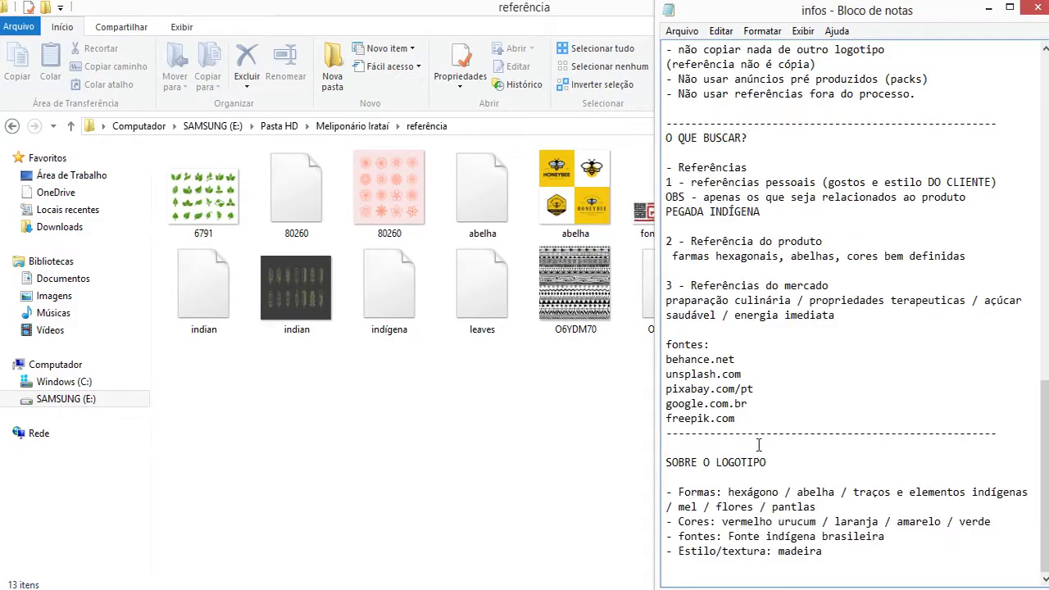
left_click(825, 513)
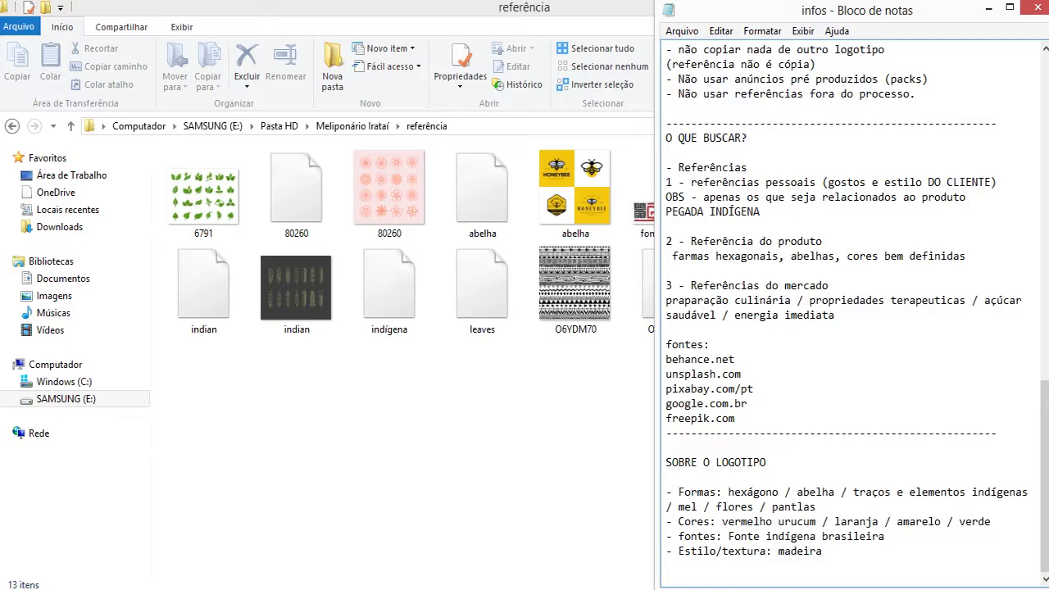
left_click(811, 506)
left_click_drag(727, 521, 884, 536)
left_click(901, 573)
Step: Add a trial 'imagens referência' line below the logo shapes line, then delete it
left_click(932, 503)
key("Return")
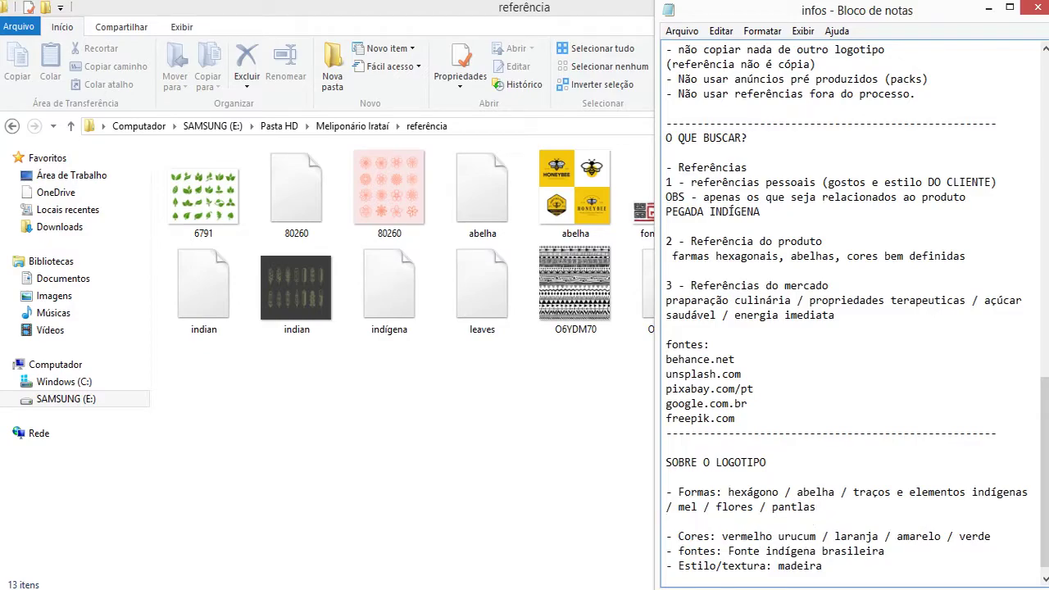
type("-IMAGENS")
key("BackSpace")
key("BackSpace")
key("BackSpace")
key("BackSpace")
key("BackSpace")
key("BackSpace")
type("imag")
type("ens referência:")
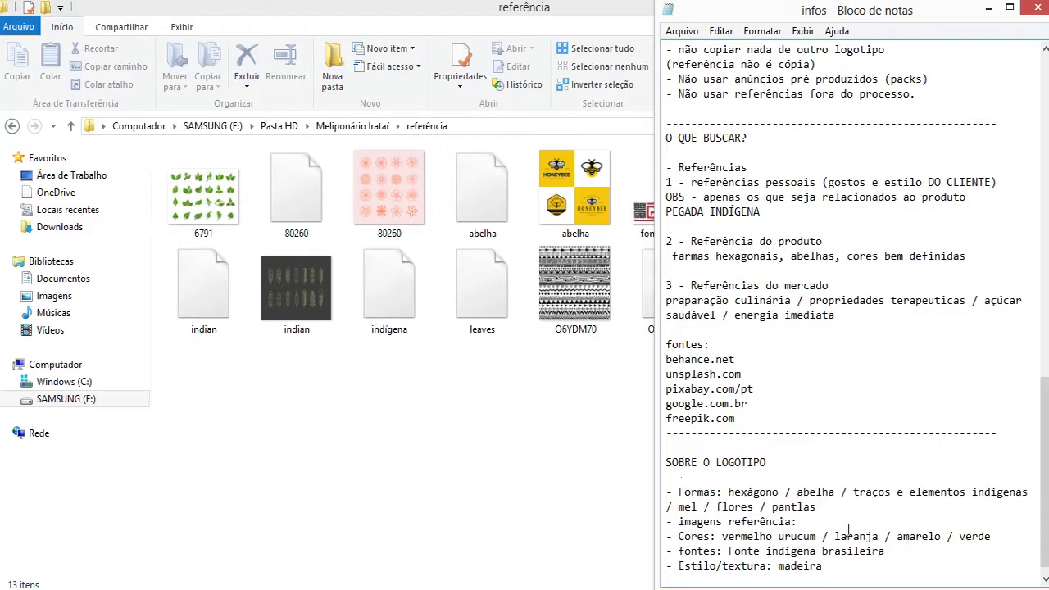
left_click(805, 523)
key("BackSpace")
key("BackSpace")
key("BackSpace")
key("BackSpace")
key("BackSpace")
key("BackSpace")
key("BackSpace")
key("BackSpace")
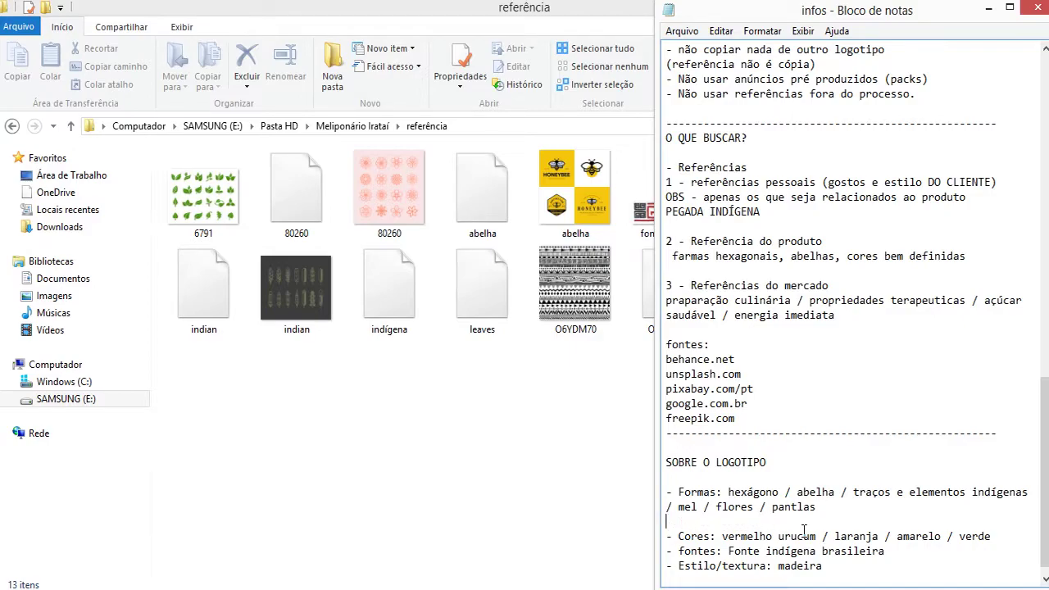
key("BackSpace")
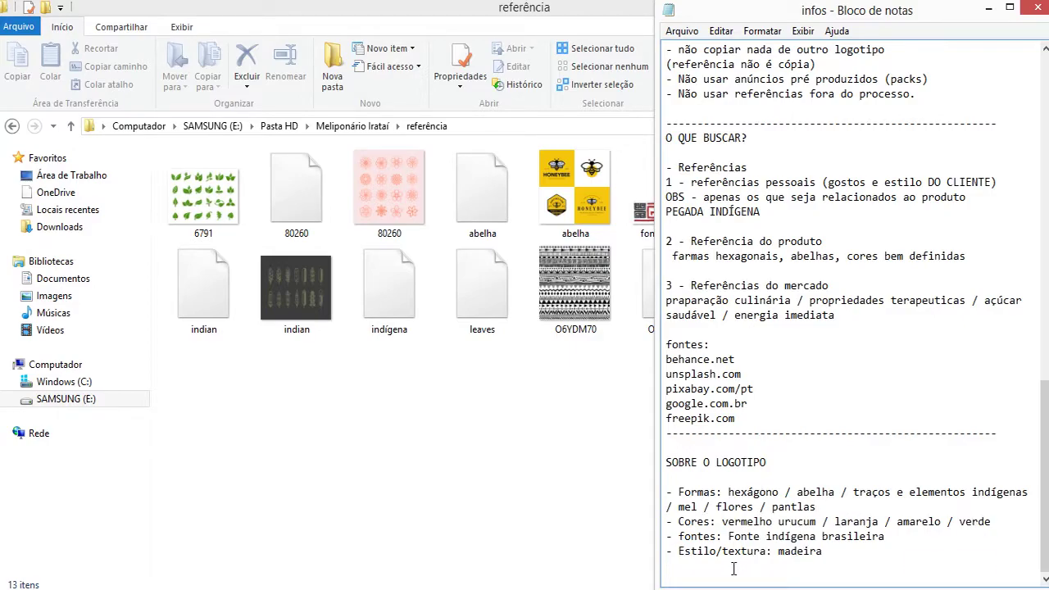
Step: Scroll up to RESUMO BRIEFING and highlight the indigenous elements focus
scroll(873, 407, "up", 3)
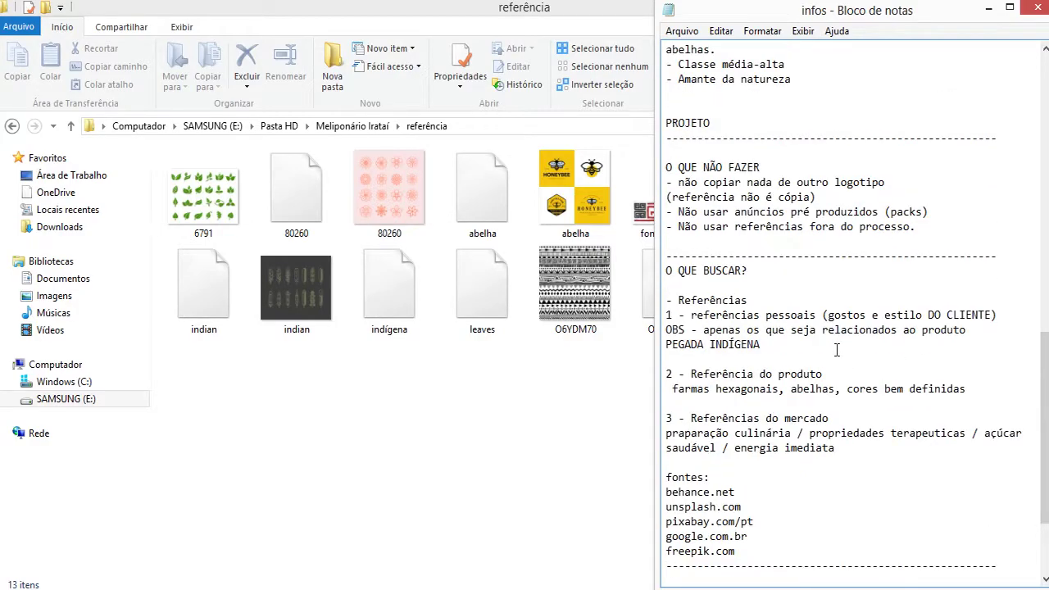
scroll(836, 350, "up", 3)
scroll(874, 334, "up", 2)
scroll(809, 322, "up", 1)
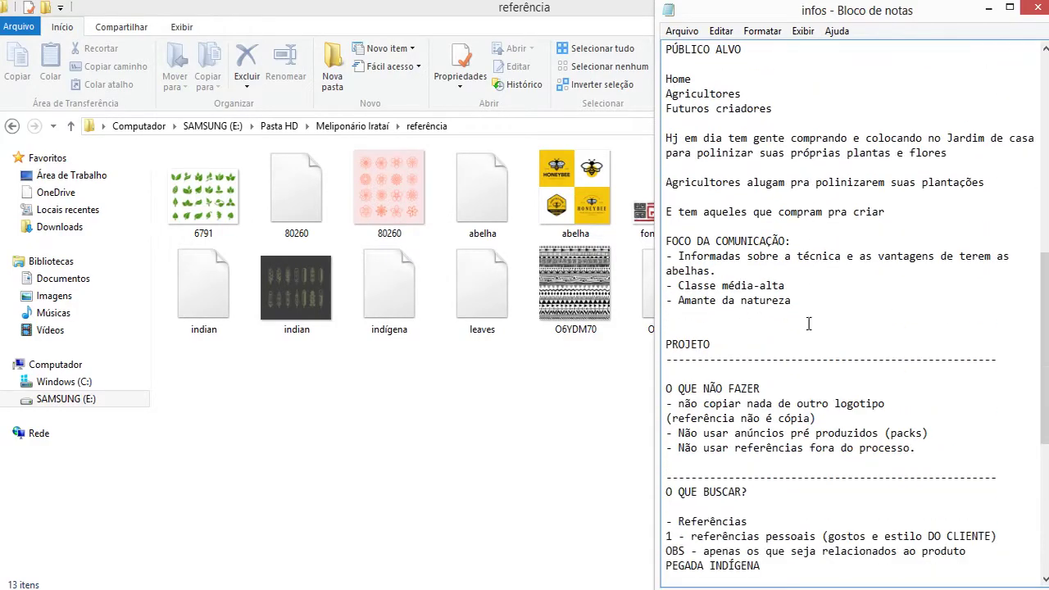
scroll(819, 315, "up", 4)
scroll(838, 306, "up", 4)
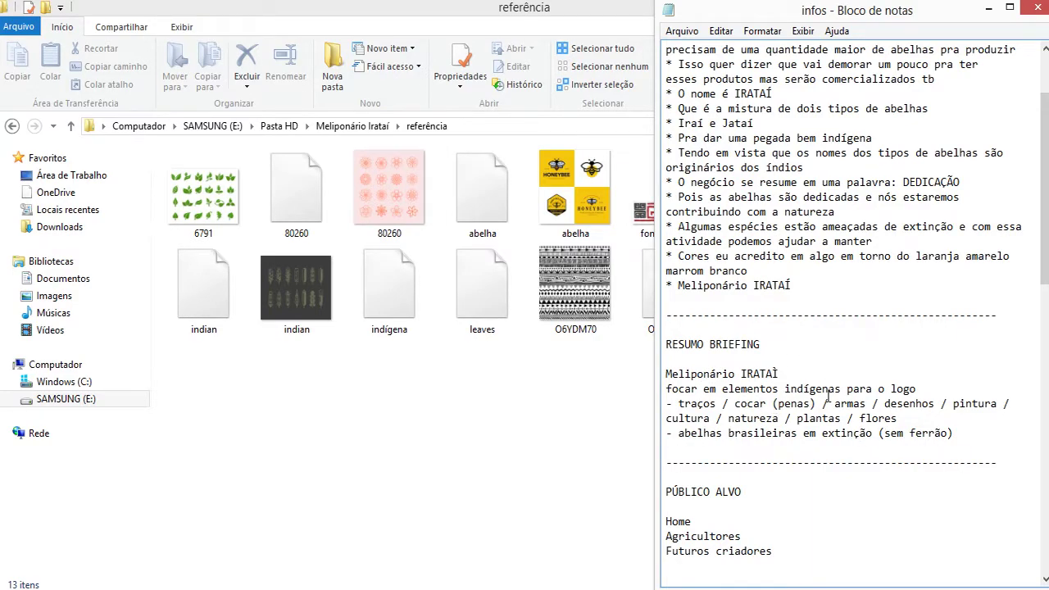
left_click_drag(717, 388, 921, 389)
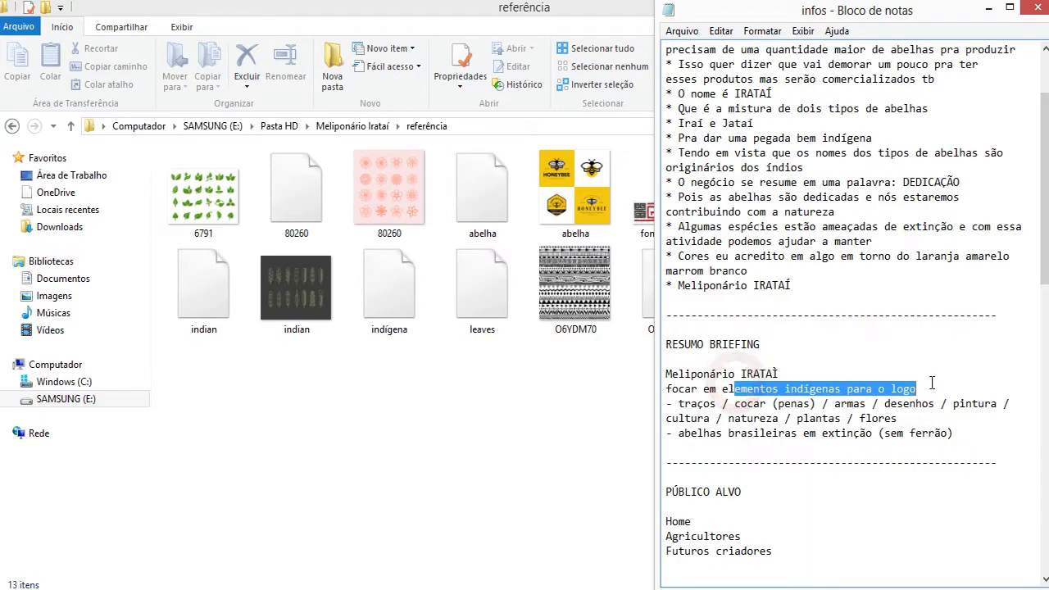
left_click(930, 385)
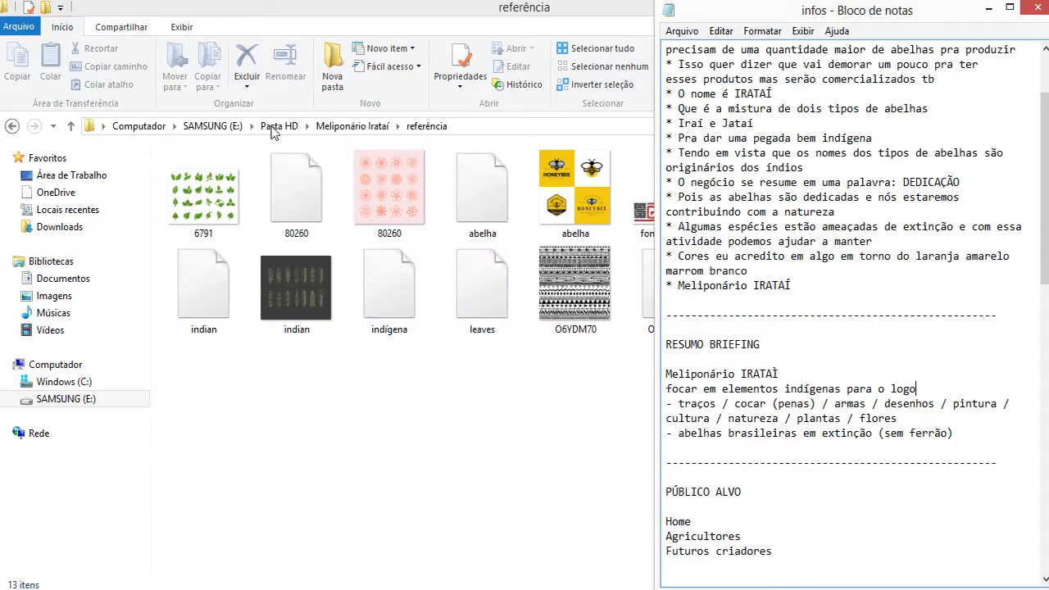
mouse_move(183, 587)
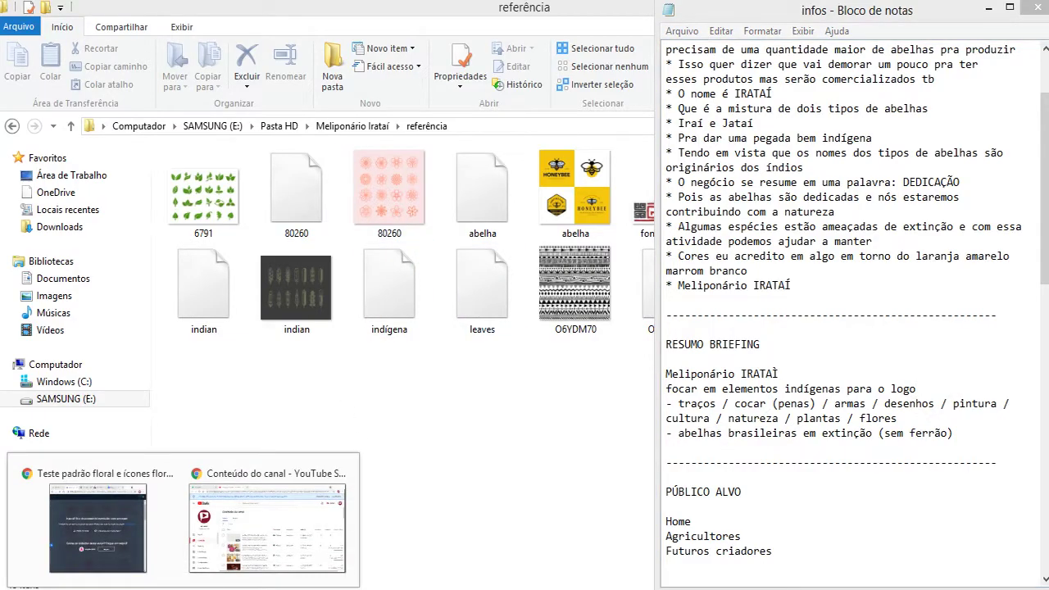
left_click(97, 532)
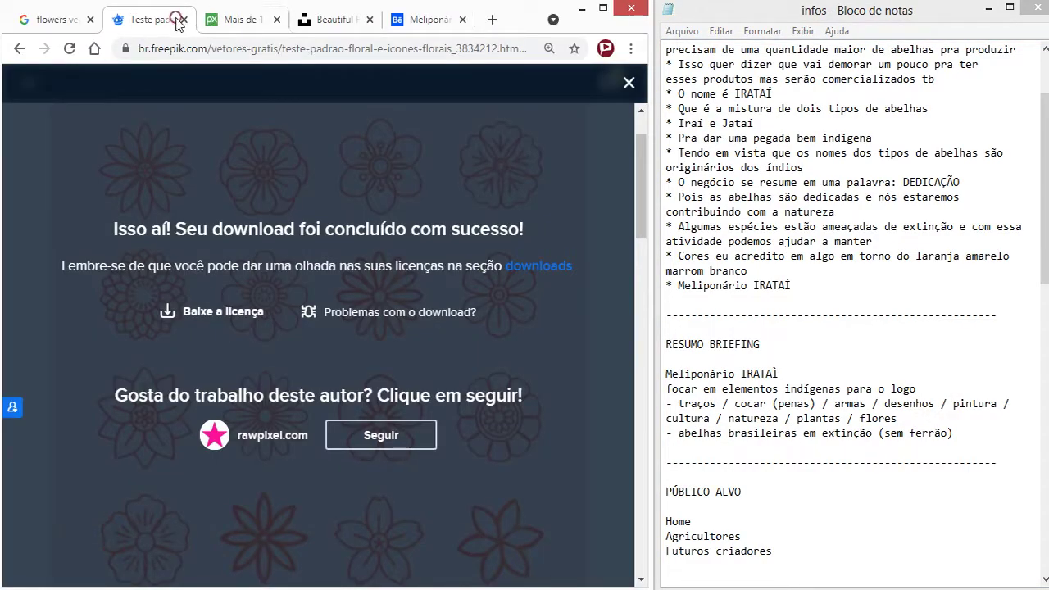
left_click(51, 20)
left_click(234, 22)
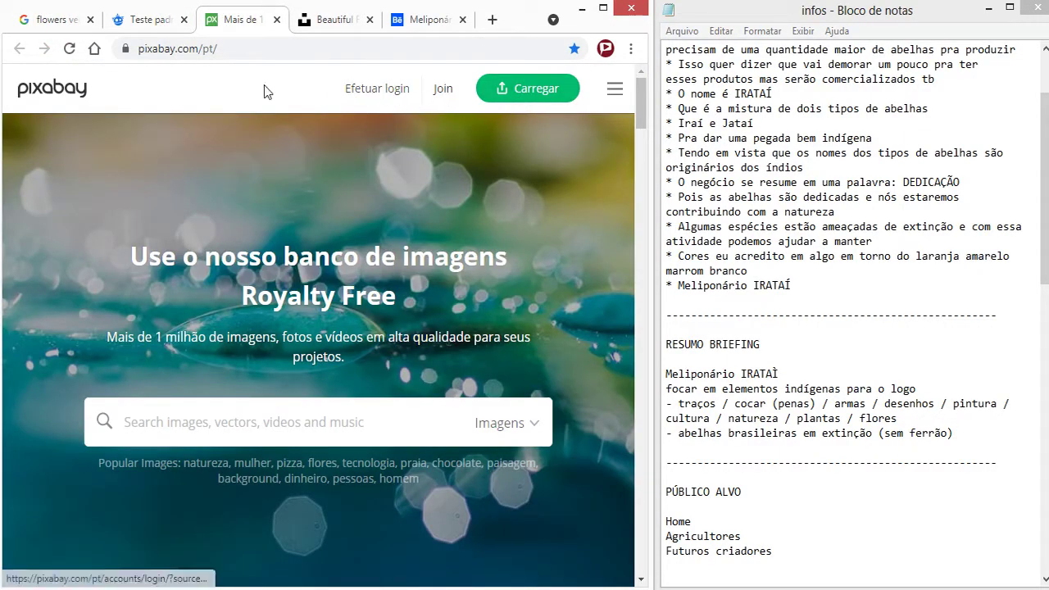
left_click(245, 435)
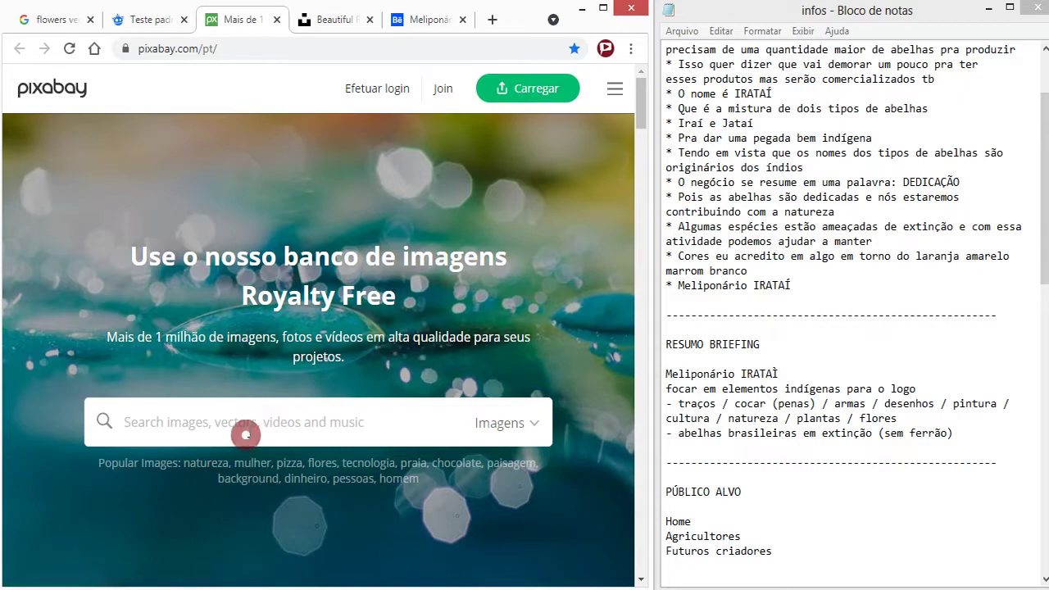
type("INDIO")
key("Return")
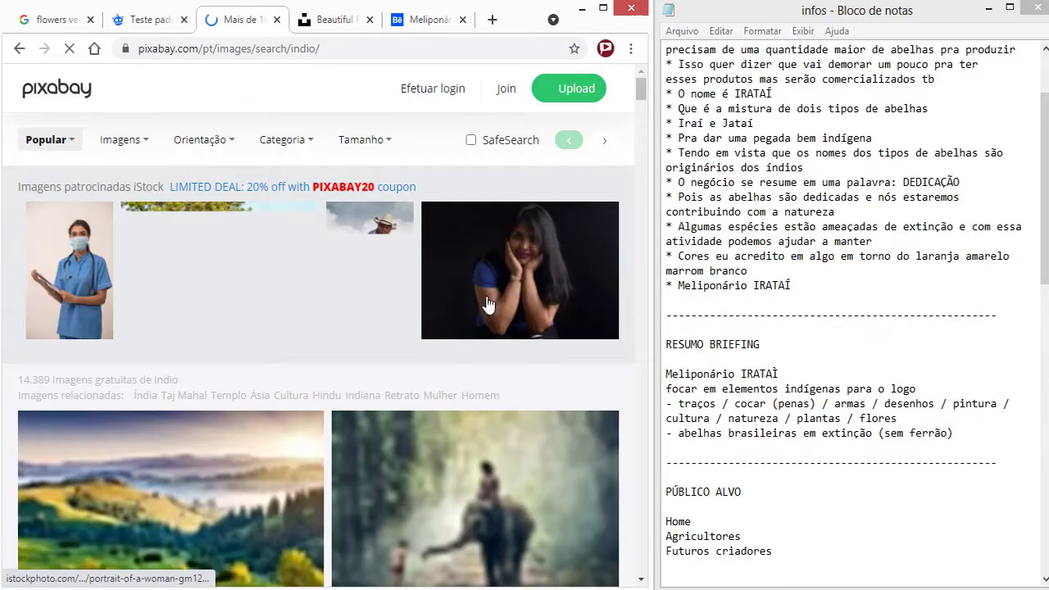
scroll(496, 316, "down", 3)
scroll(497, 316, "down", 2)
scroll(573, 428, "down", 1)
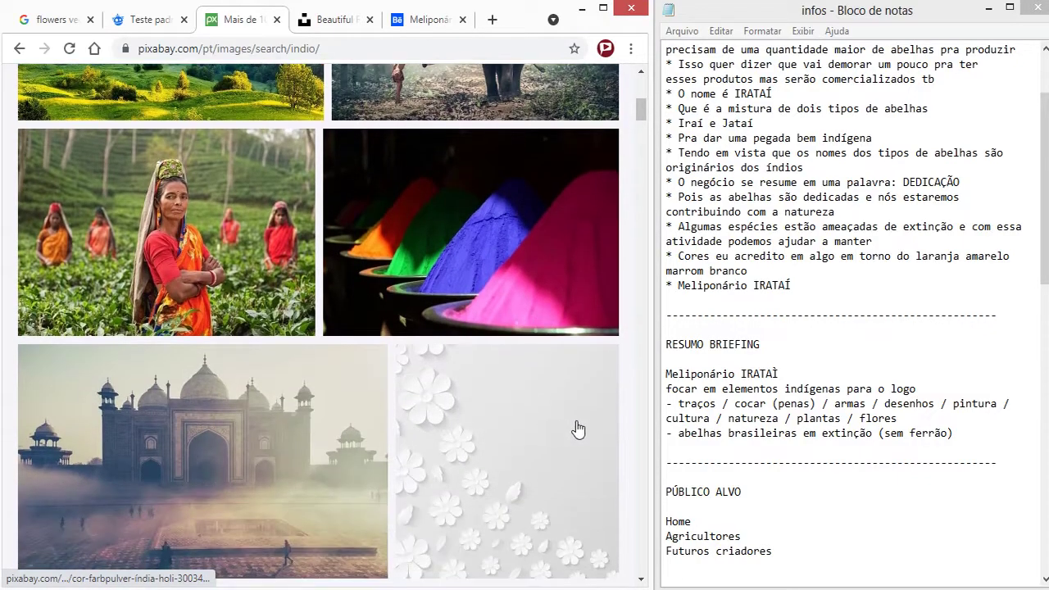
scroll(565, 418, "down", 3)
scroll(544, 391, "down", 1)
scroll(451, 317, "down", 3)
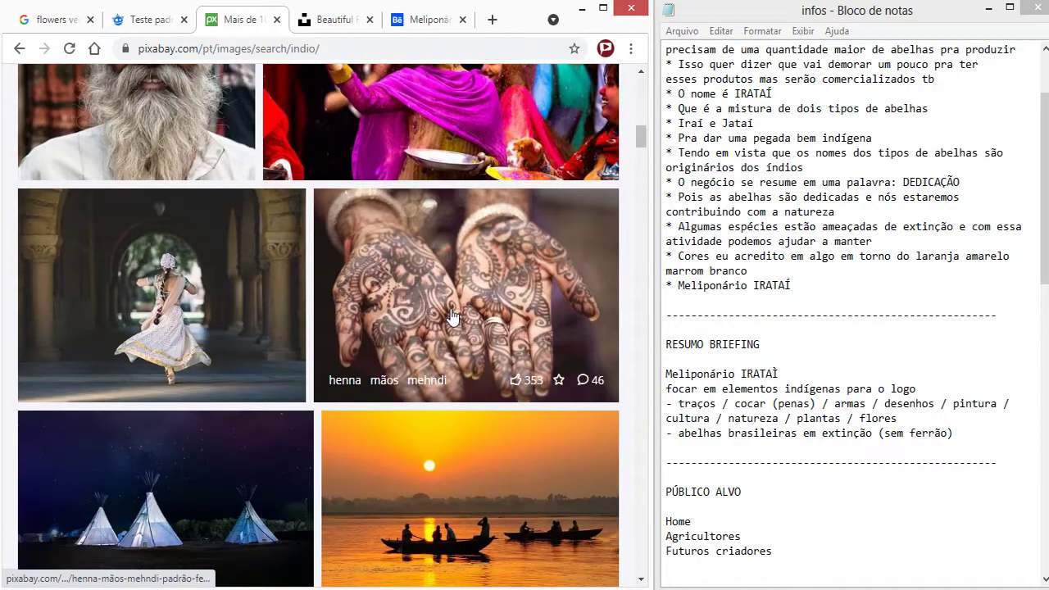
scroll(464, 348, "down", 3)
scroll(471, 369, "down", 1)
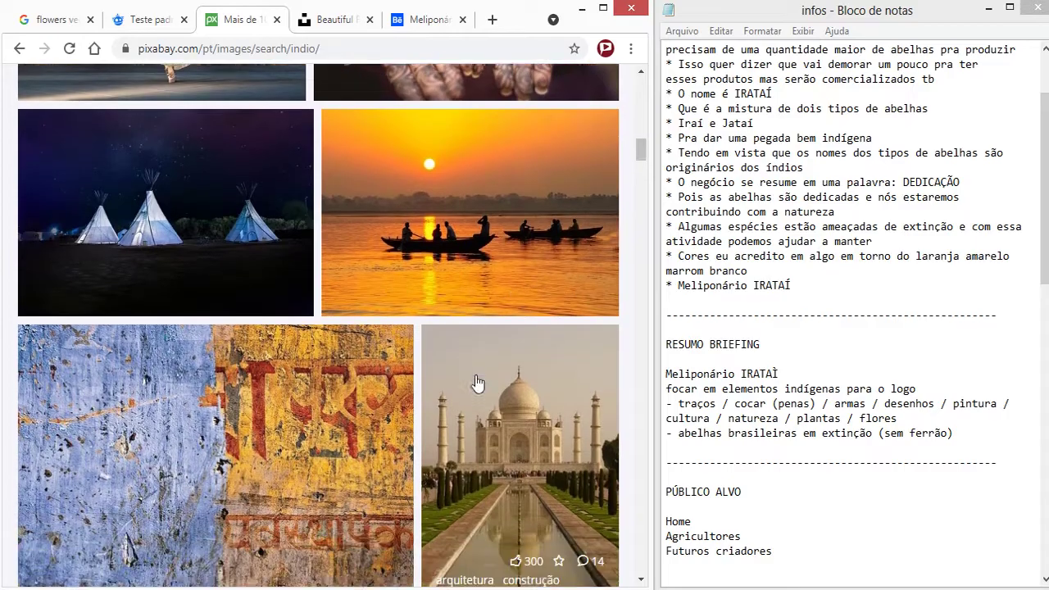
scroll(475, 382, "down", 4)
scroll(468, 350, "up", 7)
scroll(426, 311, "up", 10)
scroll(360, 262, "up", 1)
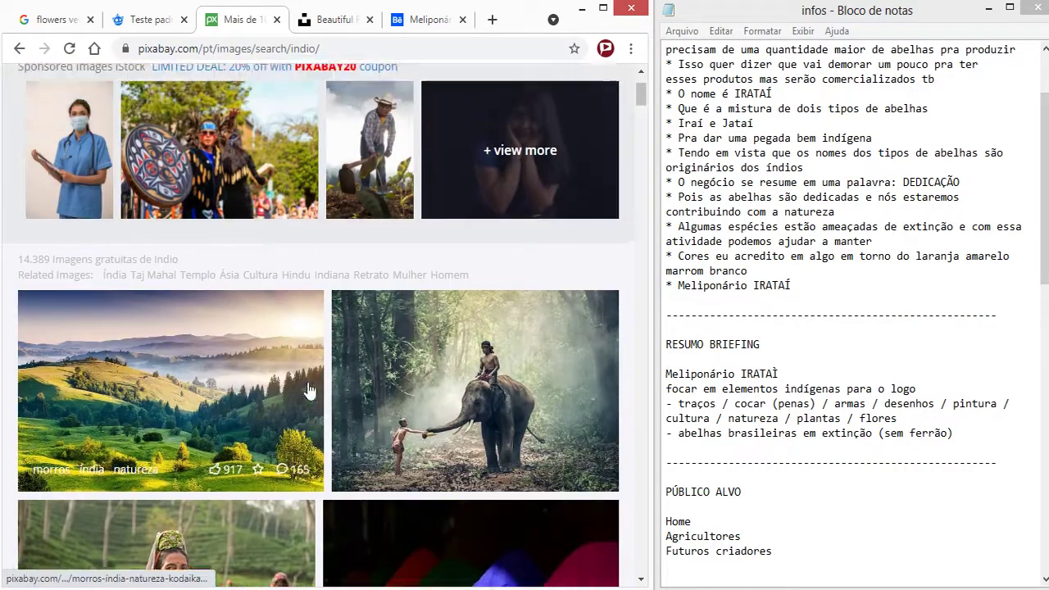
scroll(344, 247, "up", 2)
scroll(491, 533, "down", 5)
scroll(491, 471, "down", 5)
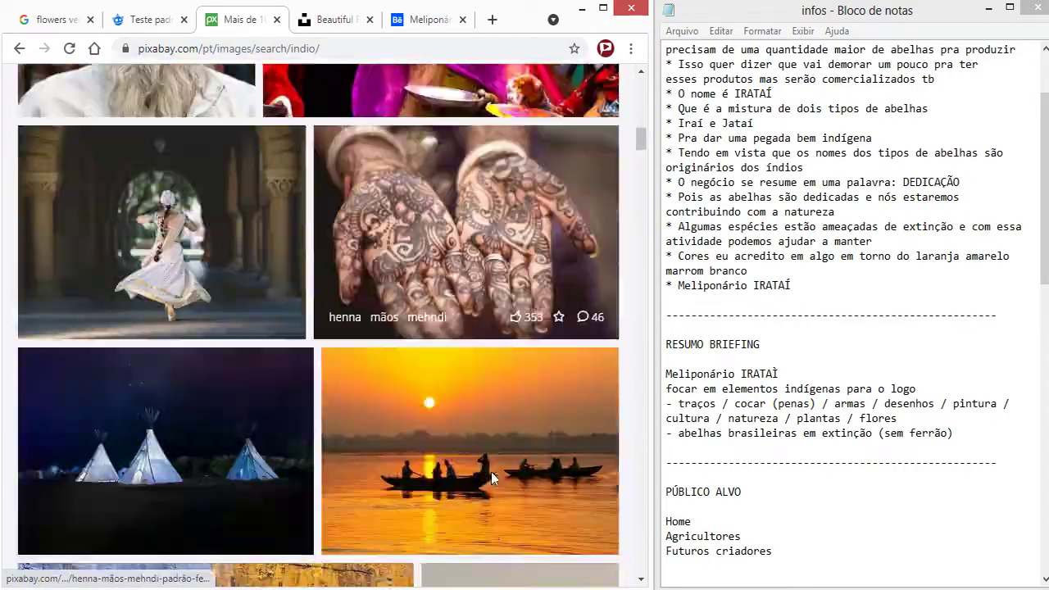
scroll(481, 496, "down", 5)
scroll(482, 489, "down", 2)
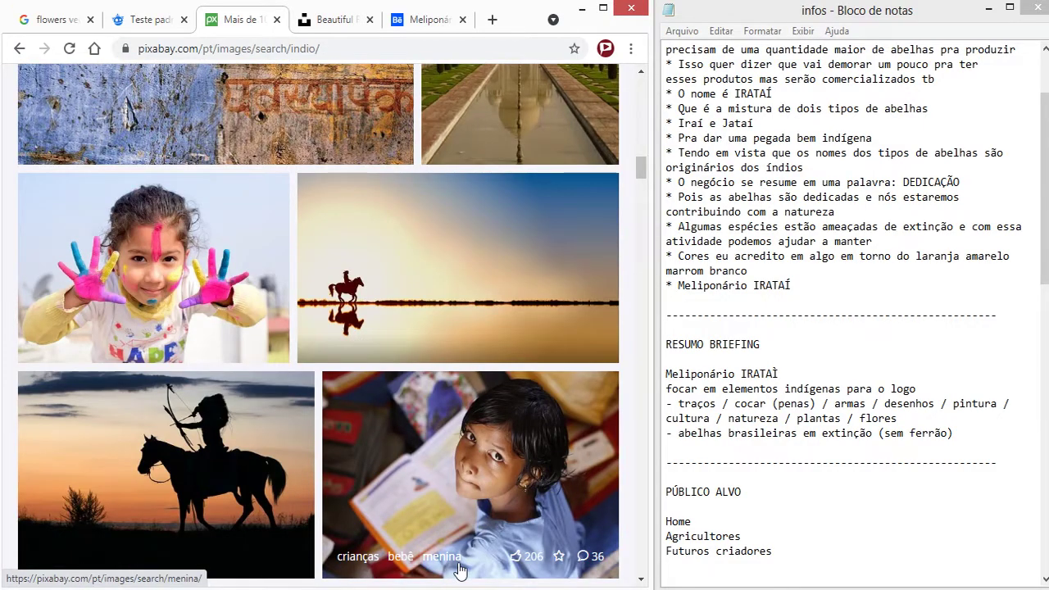
scroll(467, 553, "down", 5)
scroll(482, 534, "down", 5)
scroll(442, 451, "up", 5)
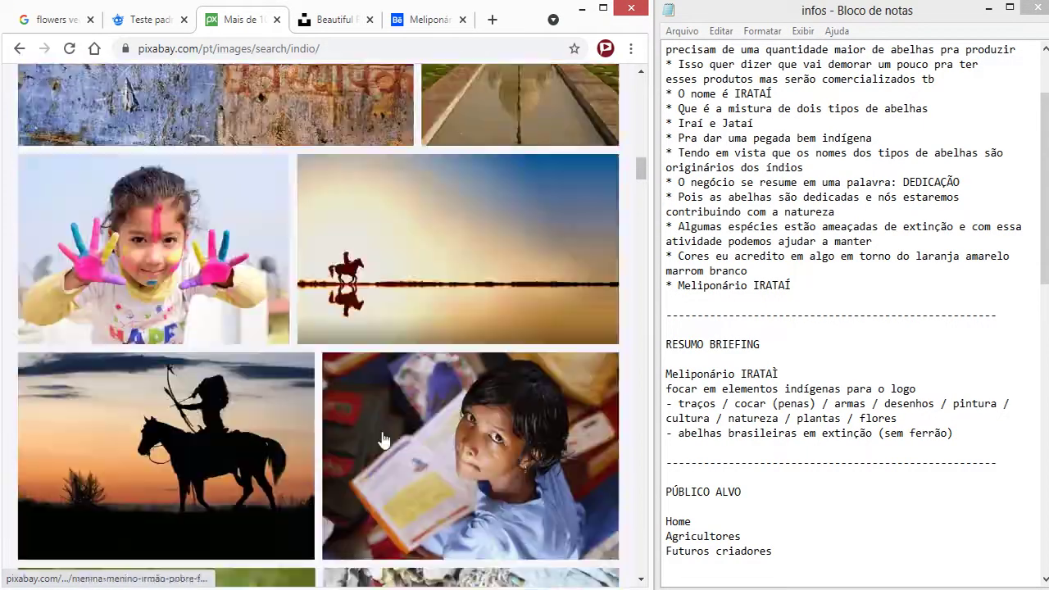
scroll(328, 328, "up", 5)
scroll(171, 164, "up", 5)
scroll(221, 151, "up", 3)
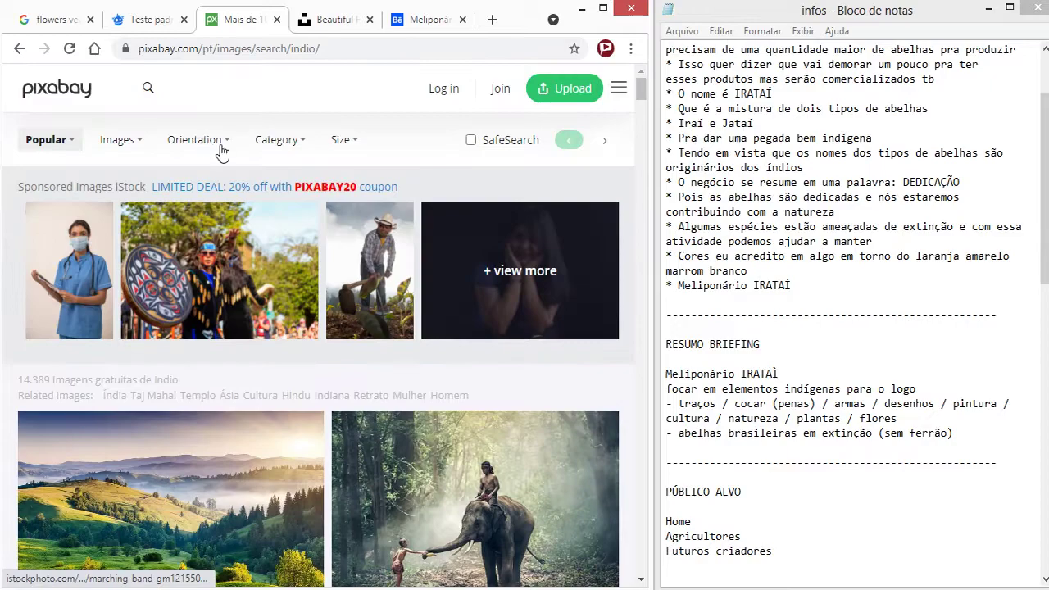
Step: Refine the Pixabay search from 'indio' to 'indio brasileiro'
left_click(146, 90)
left_click(197, 92)
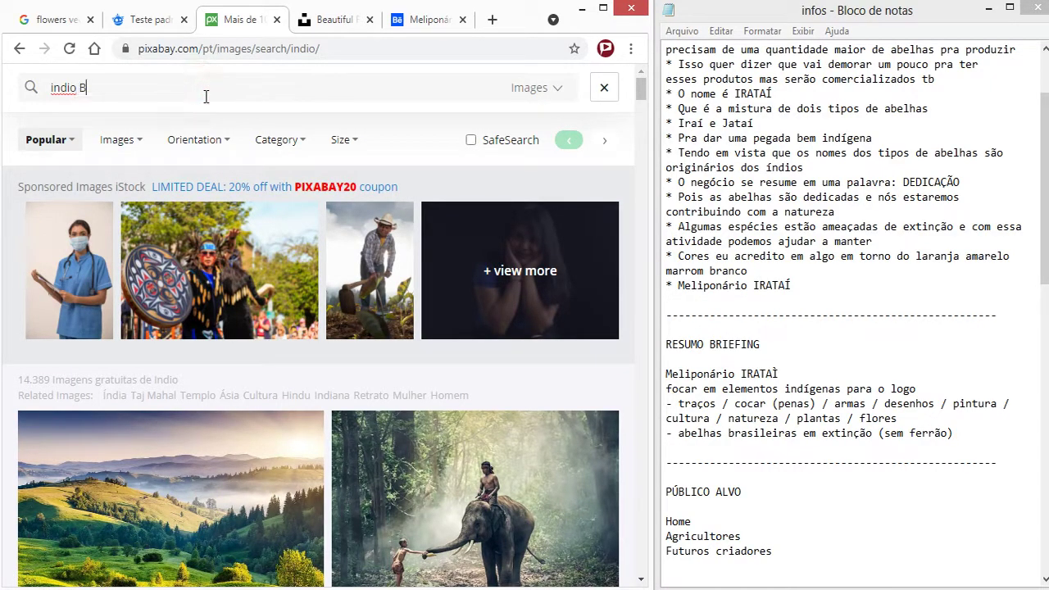
type("RO")
key("Return")
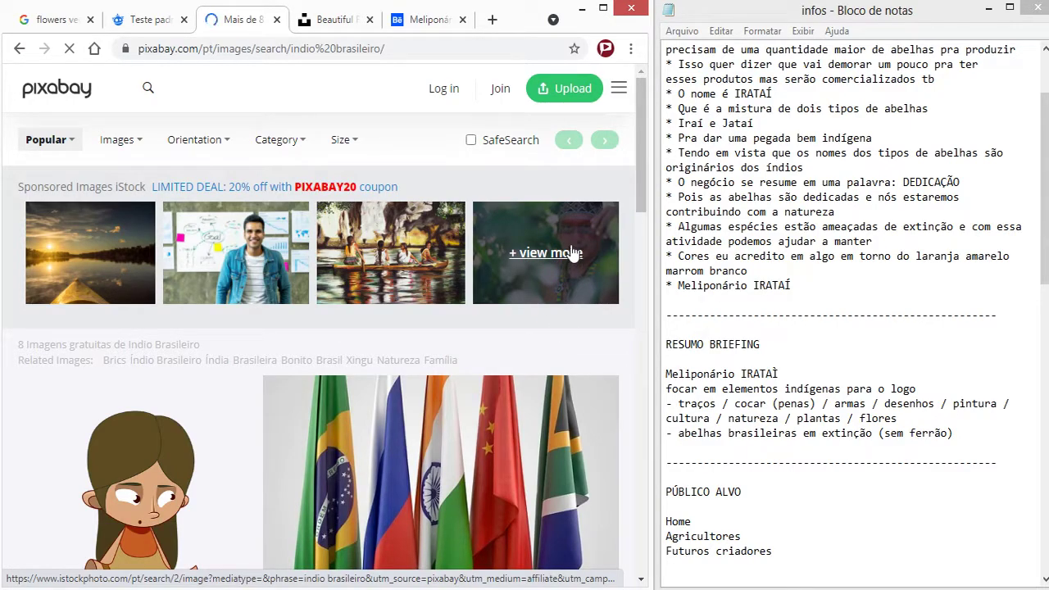
Step: Browse the 8 free 'indio brasileiro' results, inspecting the jungle warrior image
scroll(573, 254, "down", 5)
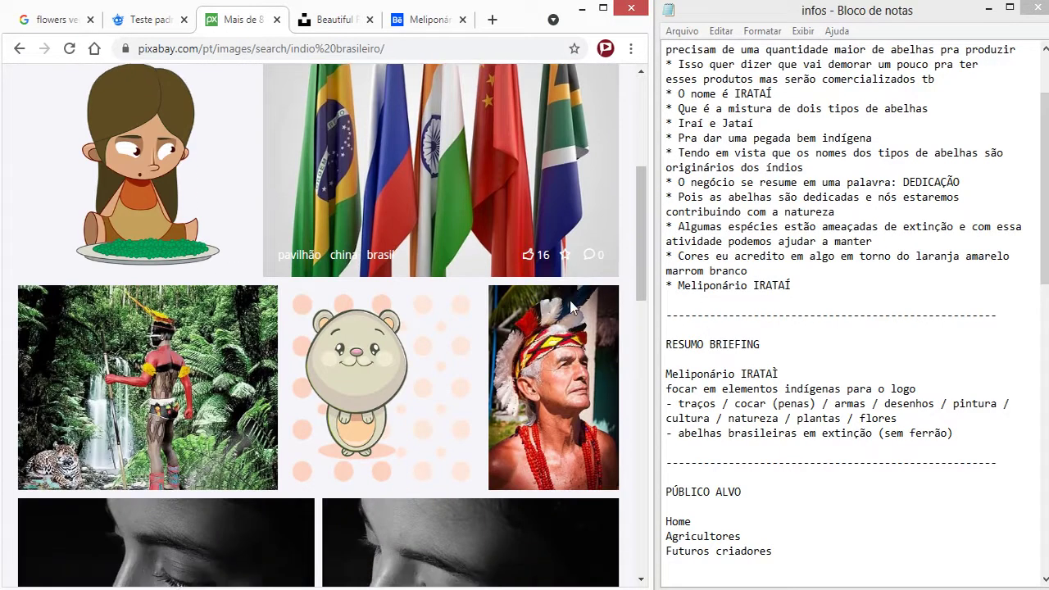
scroll(563, 358, "down", 5)
scroll(563, 358, "up", 10)
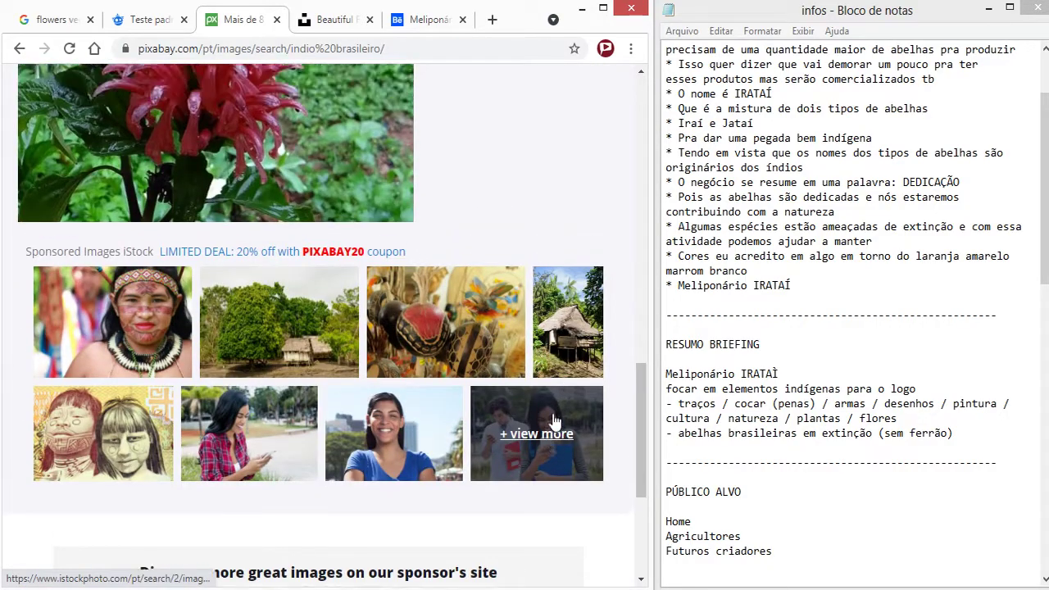
scroll(557, 373, "down", 10)
scroll(246, 344, "up", 2)
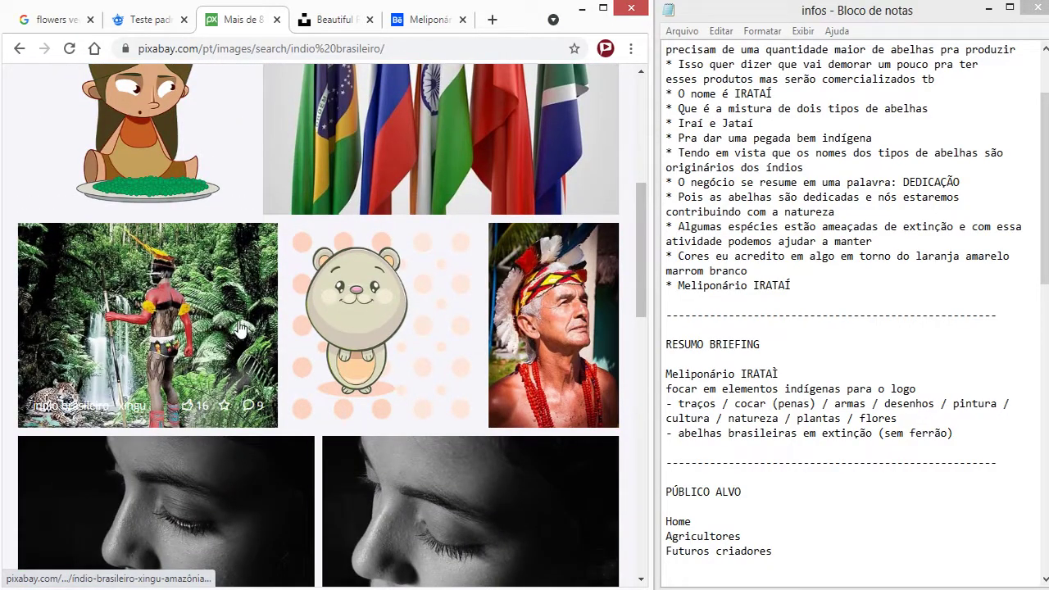
right_click(211, 323)
scroll(622, 405, "down", 4)
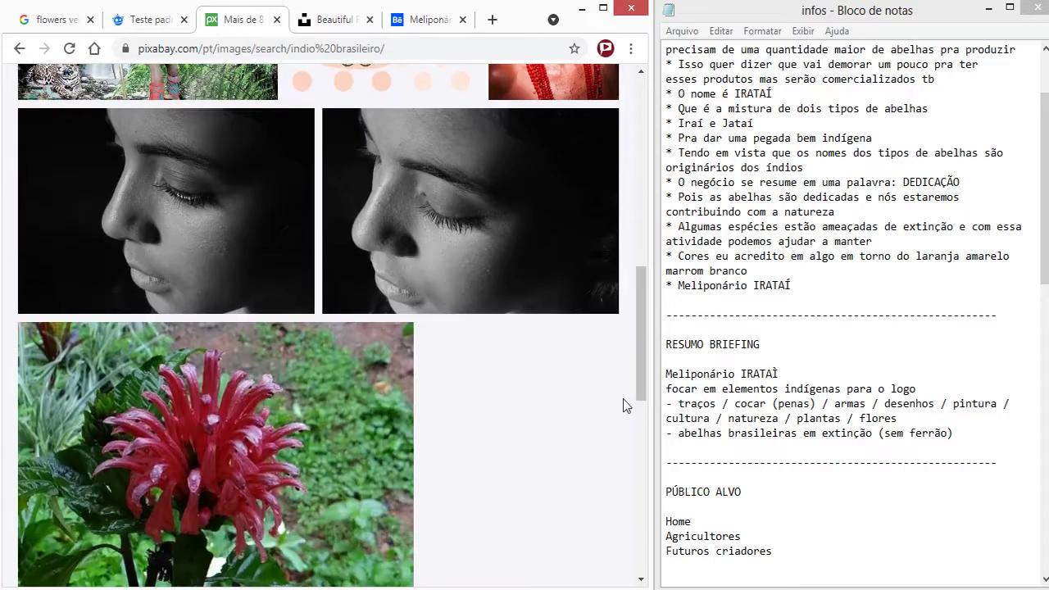
scroll(620, 408, "down", 5)
scroll(595, 408, "up", 8)
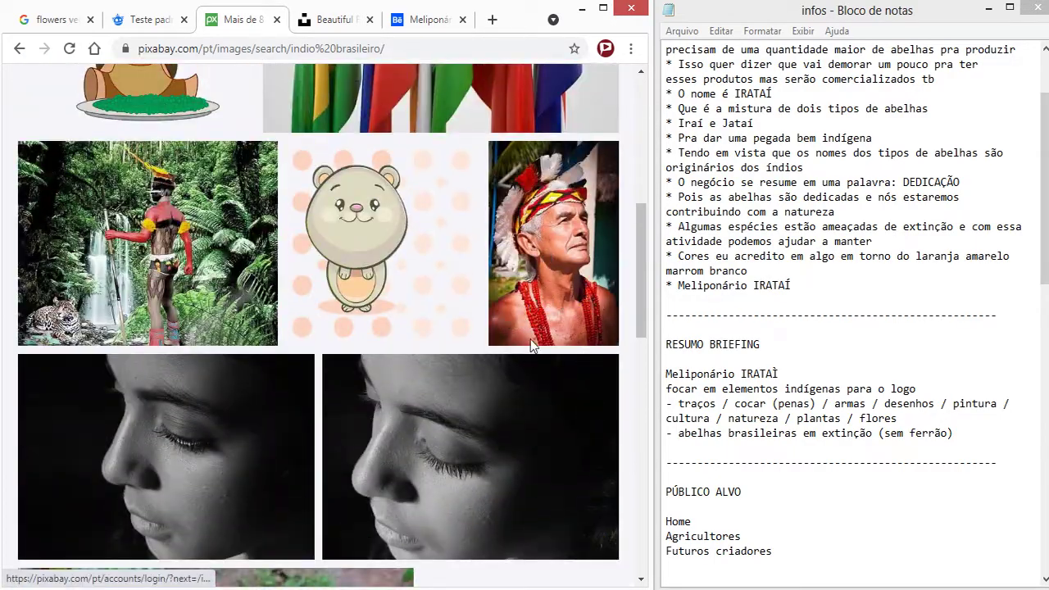
scroll(526, 394, "up", 6)
scroll(562, 431, "down", 5)
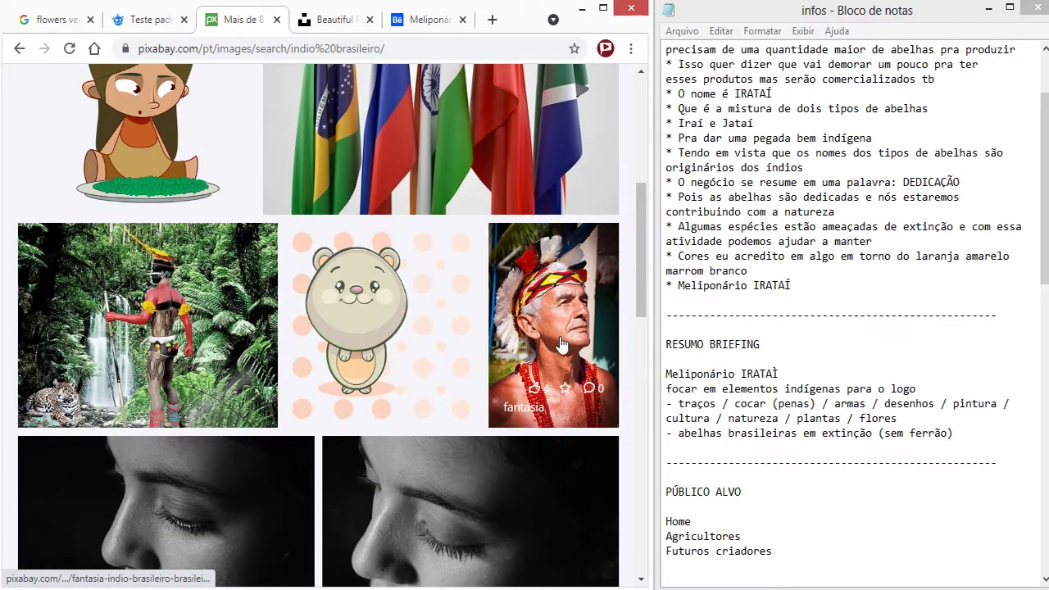
scroll(561, 345, "up", 5)
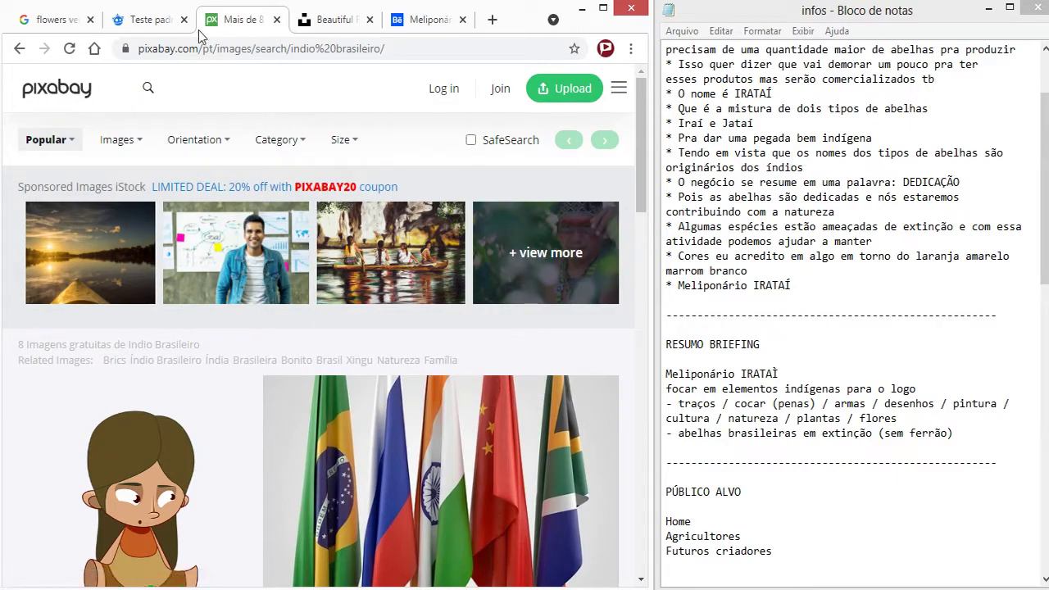
Step: Replace the 'flowers vector' Google Images query with 'INDIO BRASILEIRO' and browse the portraits
left_click(33, 25)
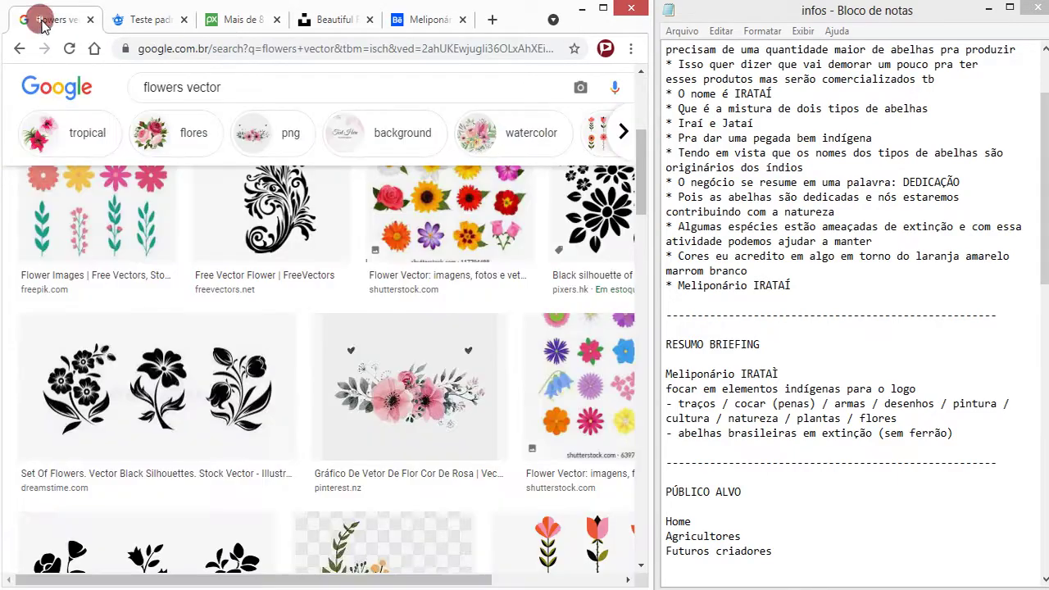
triple_click(234, 87)
type("IND")
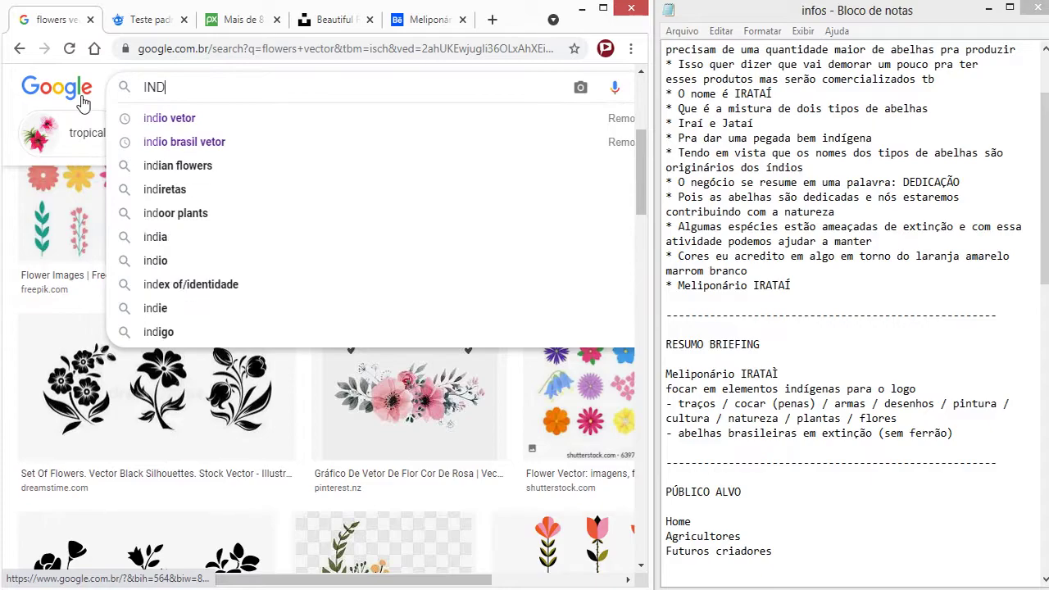
type("IO BRASILEIRO")
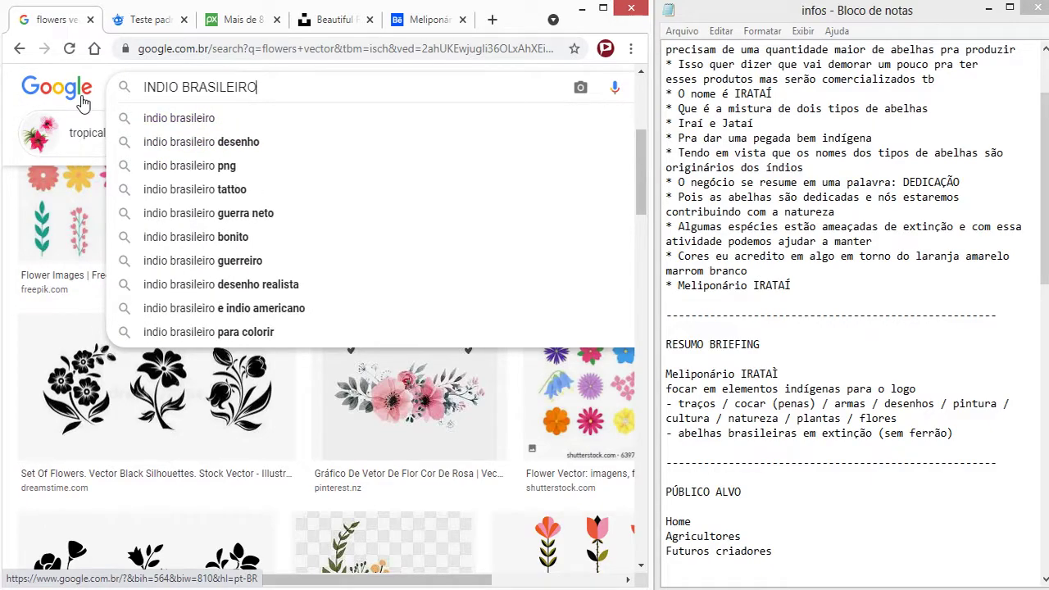
key("Return")
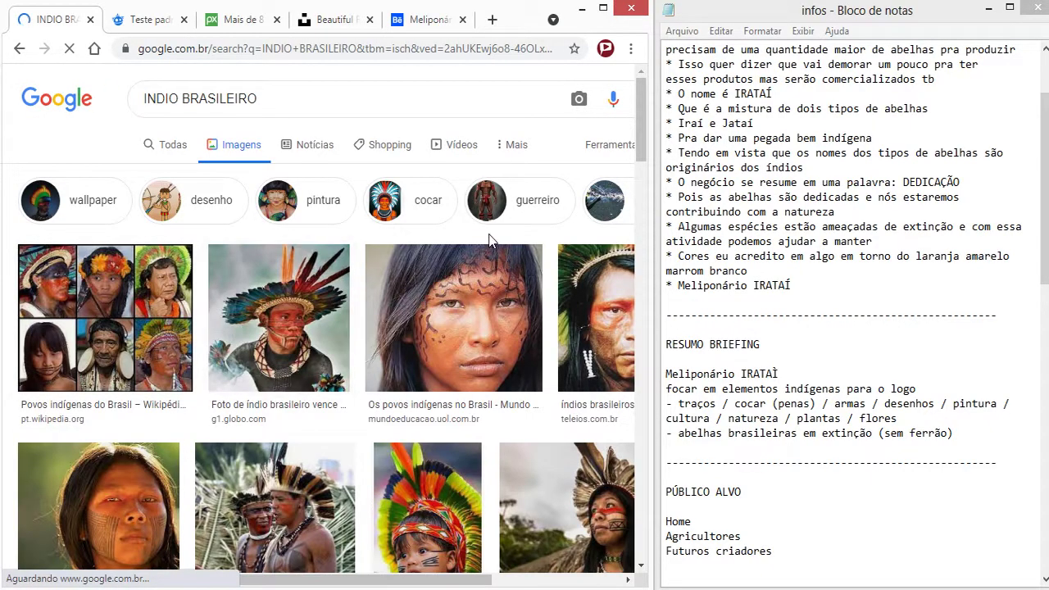
scroll(487, 246, "down", 2)
scroll(500, 295, "down", 3)
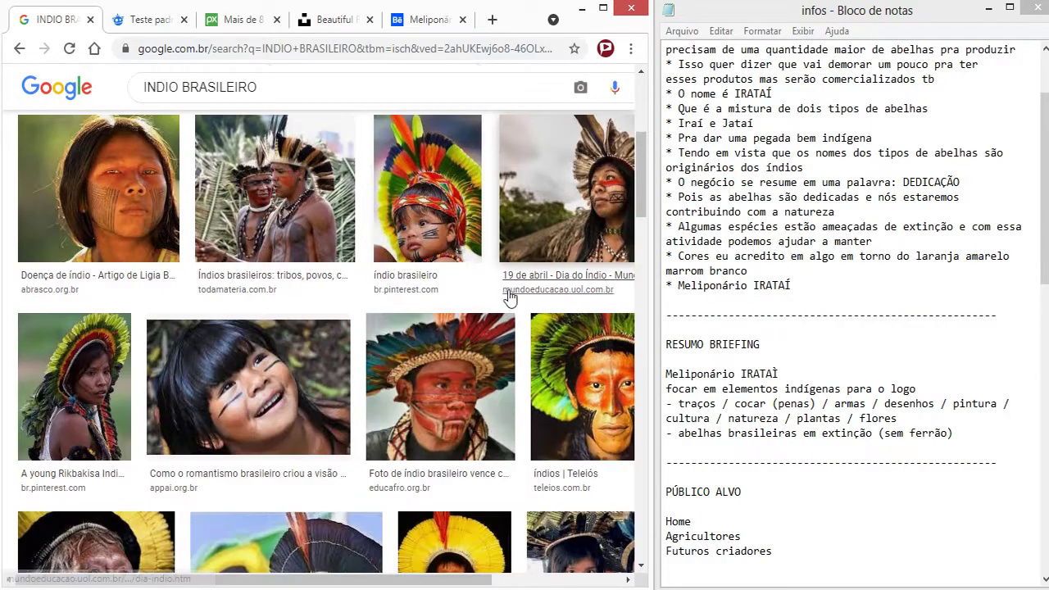
scroll(483, 328, "down", 2)
scroll(418, 337, "up", 7)
scroll(421, 319, "down", 5)
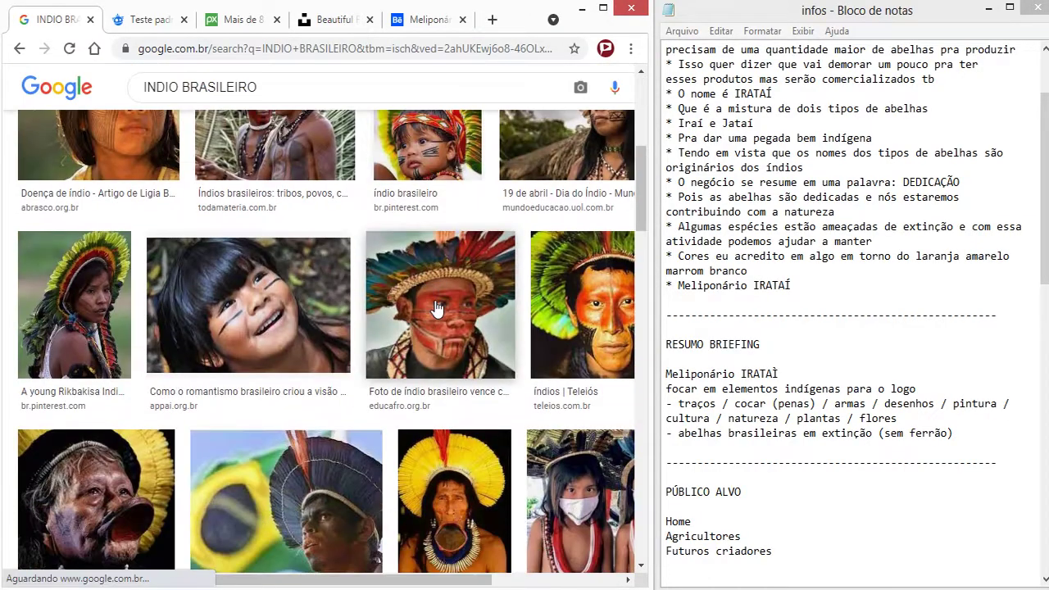
scroll(421, 320, "down", 3)
scroll(420, 320, "down", 3)
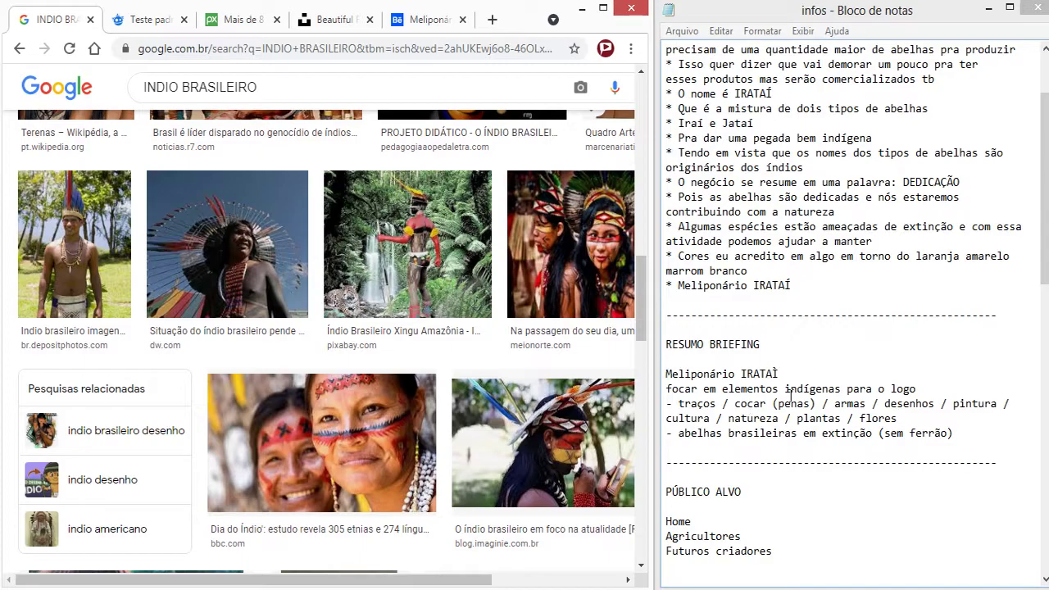
left_click(584, 232)
right_click(544, 244)
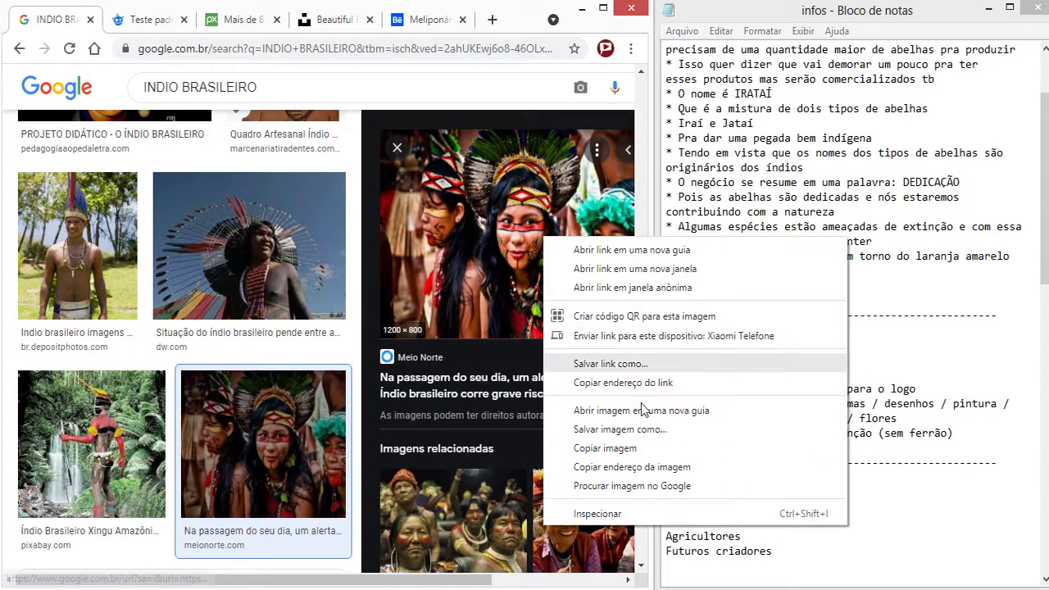
left_click(631, 429)
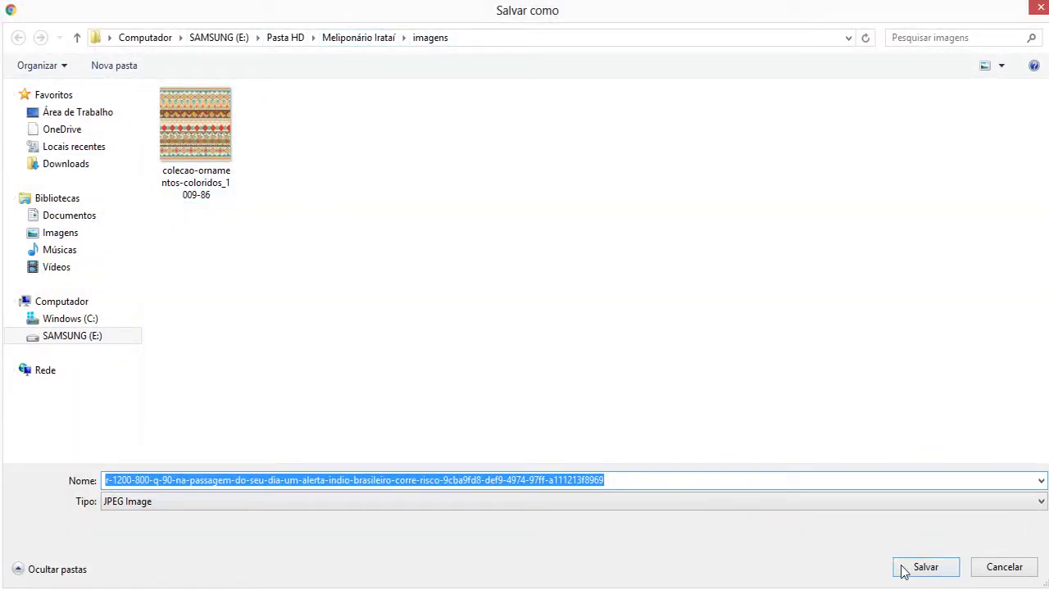
type("IO ")
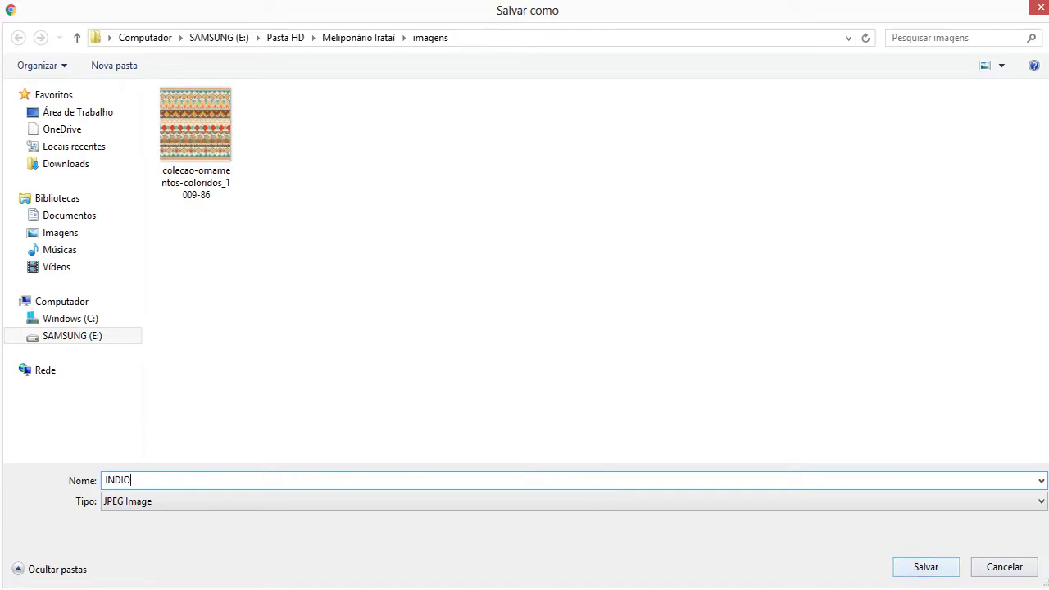
type("1")
key("Return")
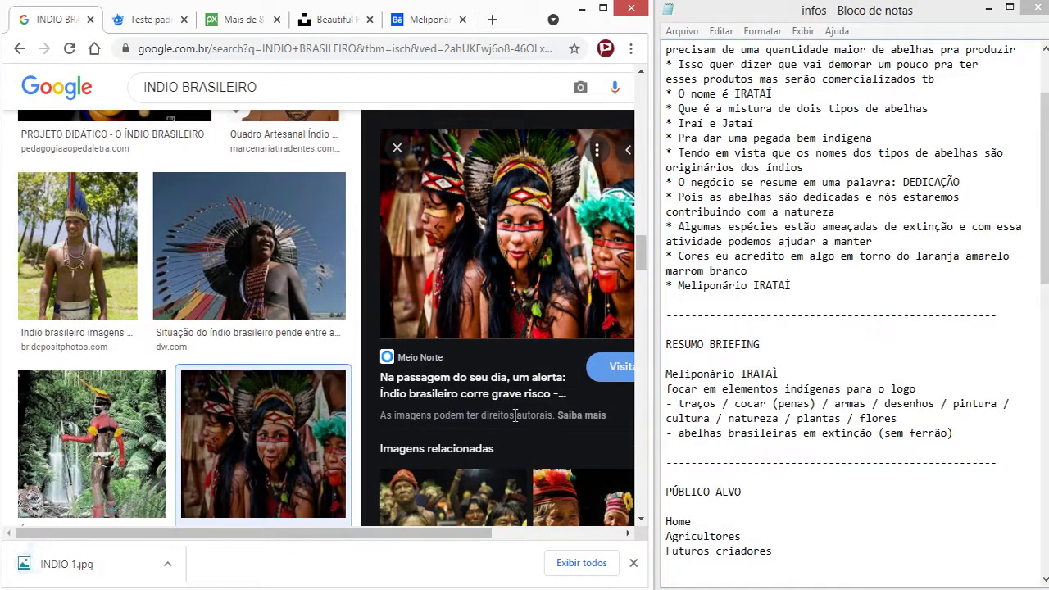
scroll(532, 438, "down", 3)
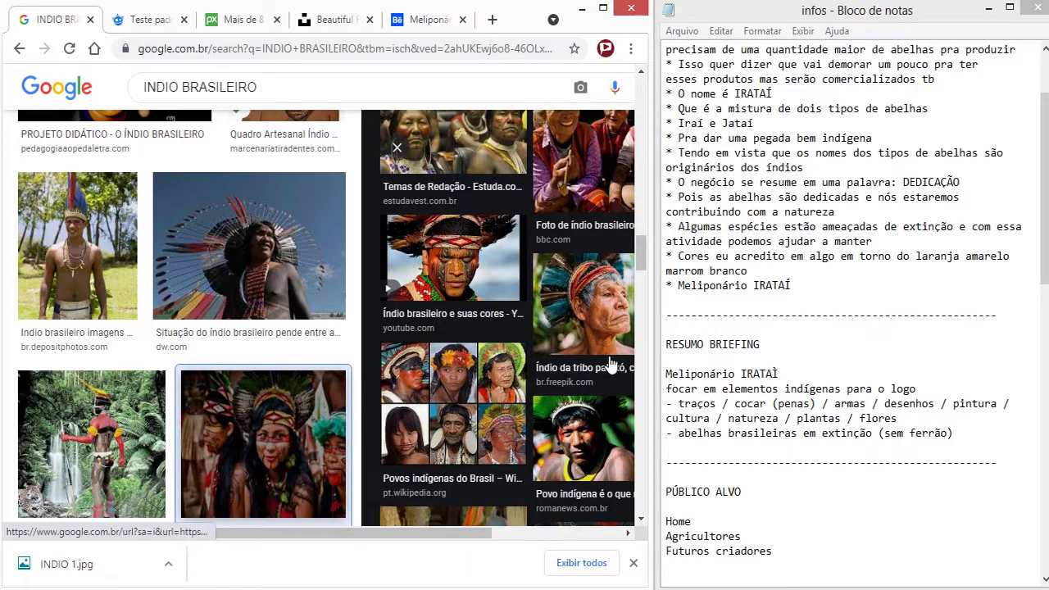
scroll(595, 394, "down", 1)
scroll(595, 394, "down", 2)
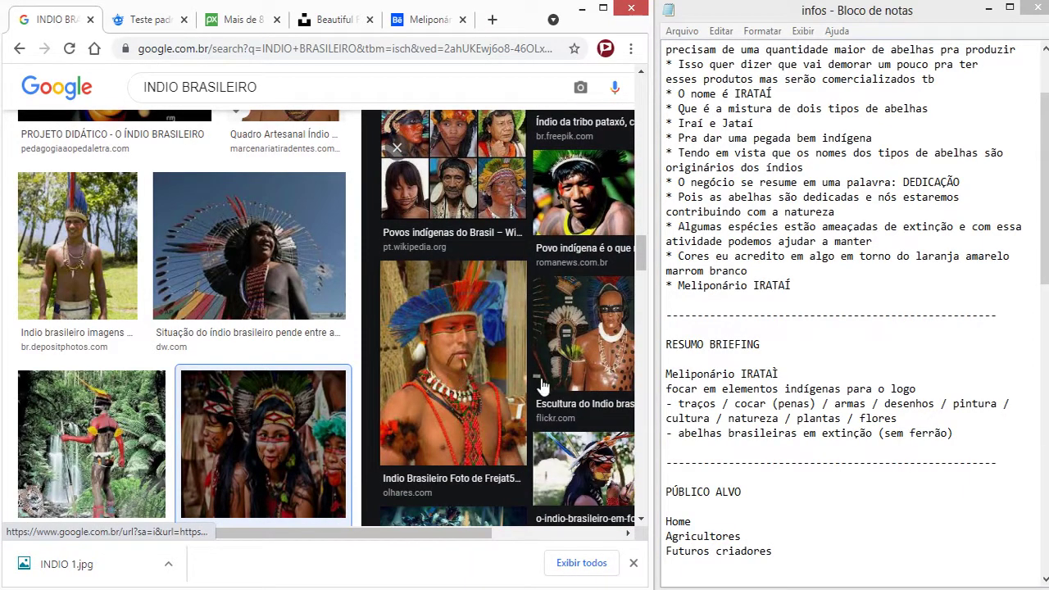
scroll(541, 385, "down", 3)
scroll(304, 414, "down", 3)
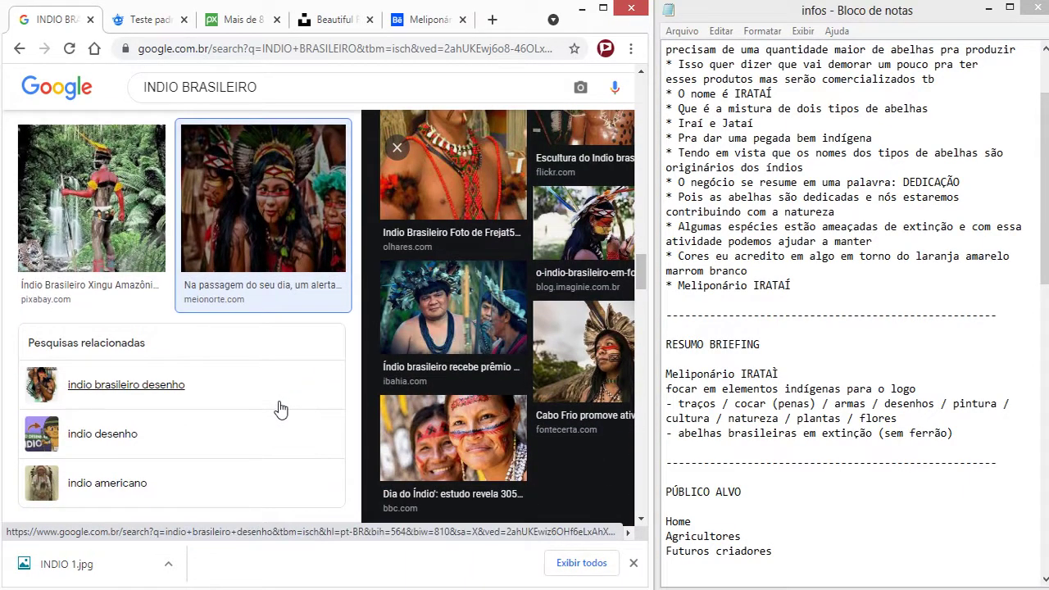
scroll(278, 408, "up", 2)
scroll(278, 414, "up", 3)
scroll(277, 426, "up", 3)
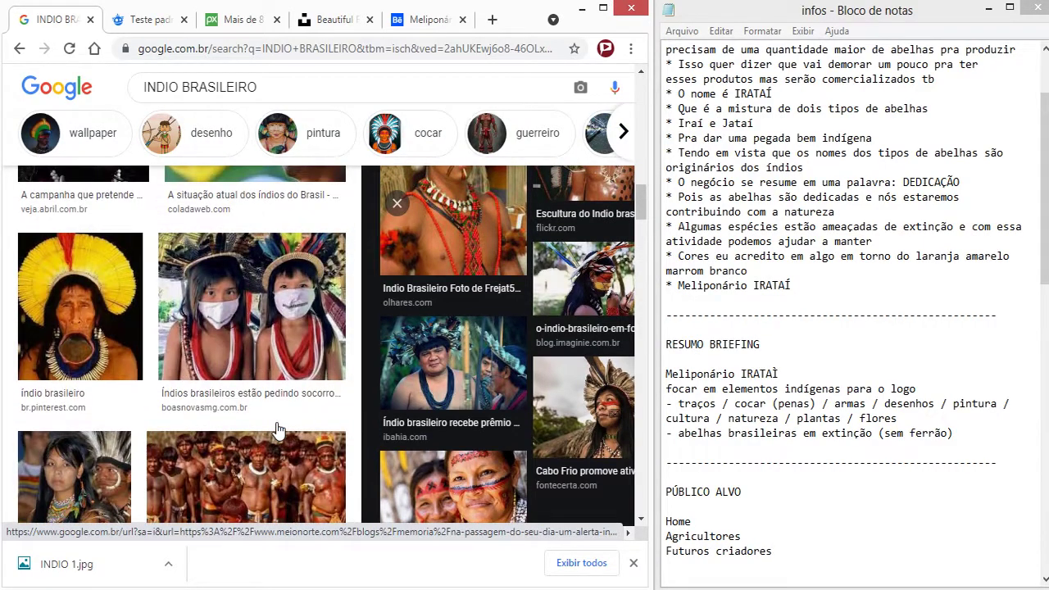
scroll(278, 426, "up", 3)
scroll(303, 422, "down", 5)
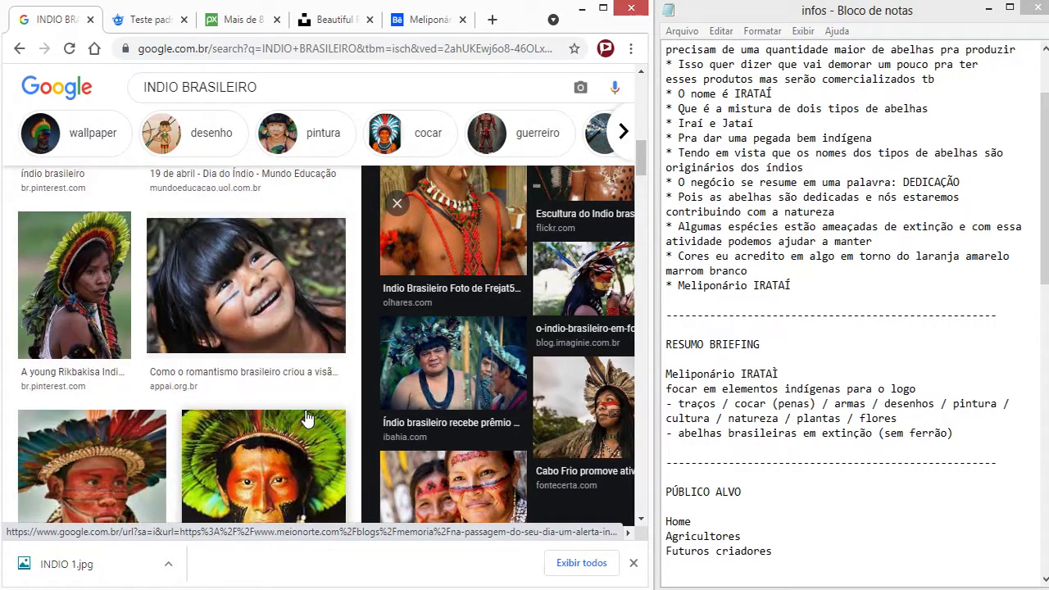
scroll(305, 419, "down", 2)
scroll(308, 422, "up", 3)
scroll(312, 430, "up", 3)
scroll(316, 437, "up", 3)
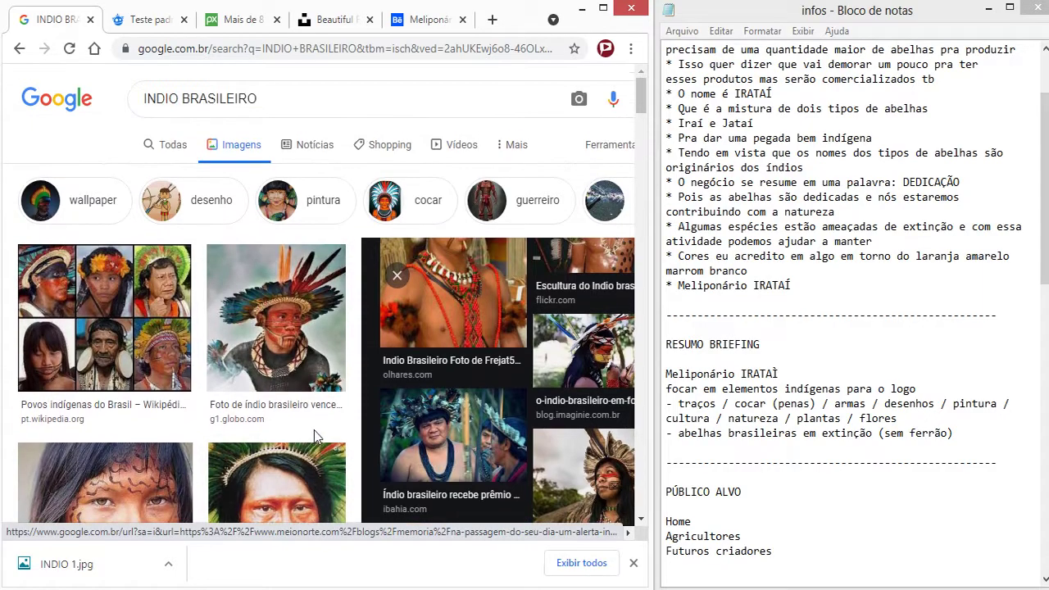
scroll(318, 436, "down", 2)
scroll(352, 328, "up", 3)
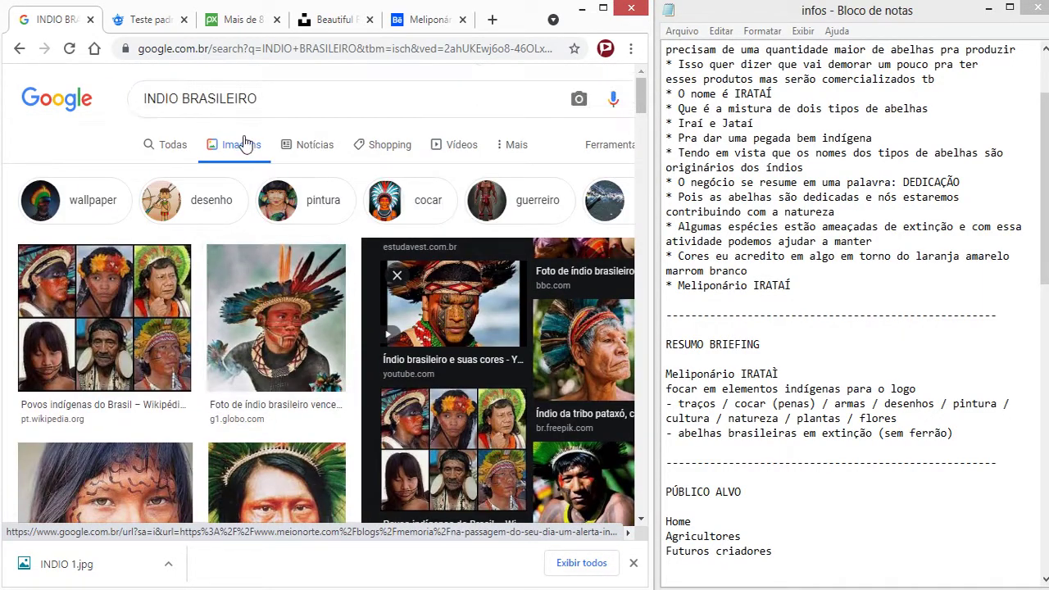
left_click(262, 100)
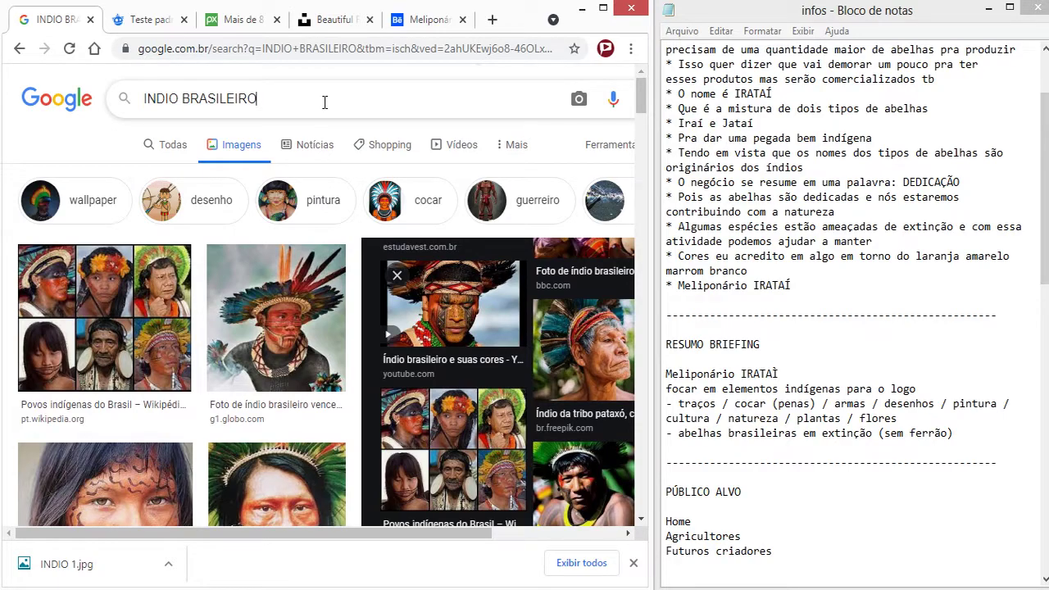
Step: Change the Google Images query from INDIO BRASILEIRO to INDIOS
left_click(325, 103)
left_click(364, 99)
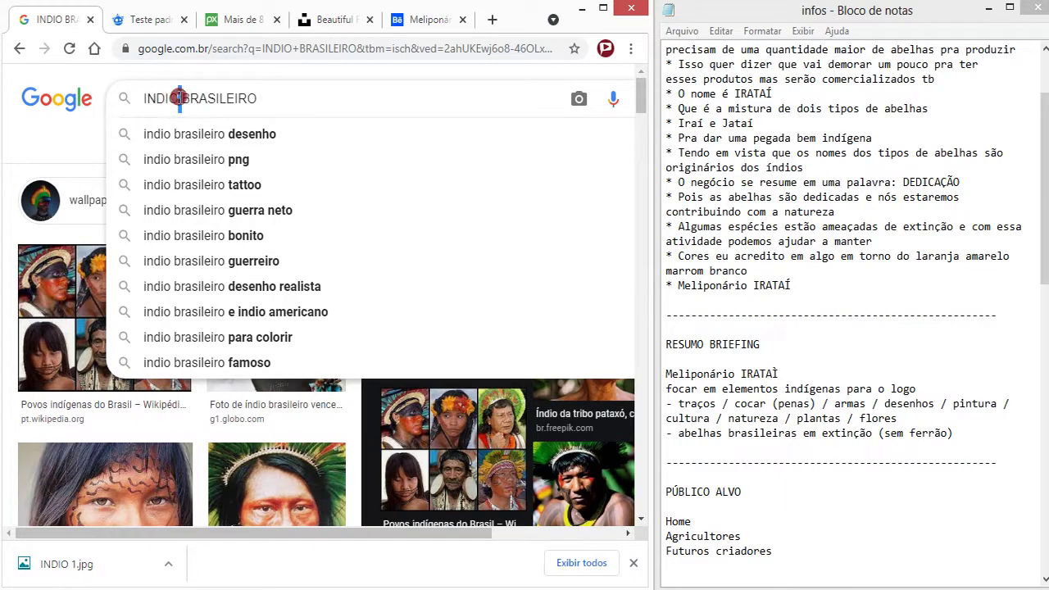
left_click_drag(178, 98, 264, 96)
left_click(278, 102)
key("BackSpace")
key("BackSpace")
key("BackSpace")
key("BackSpace")
key("BackSpace")
key("BackSpace")
type("S")
key("Return")
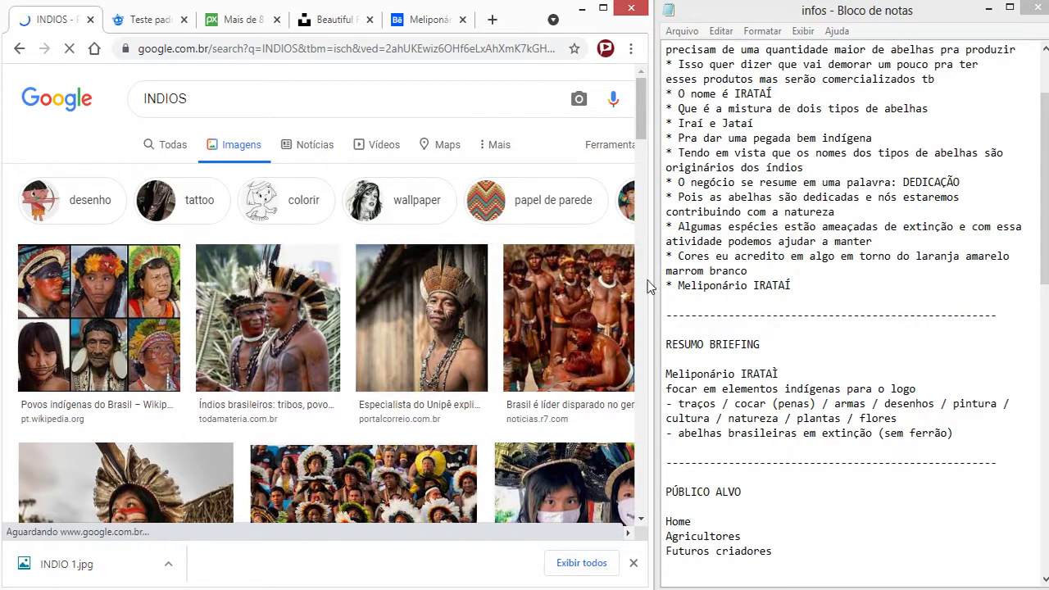
Step: Save the indigenous group photo as a JPEG into the imagens folder
left_click(573, 302)
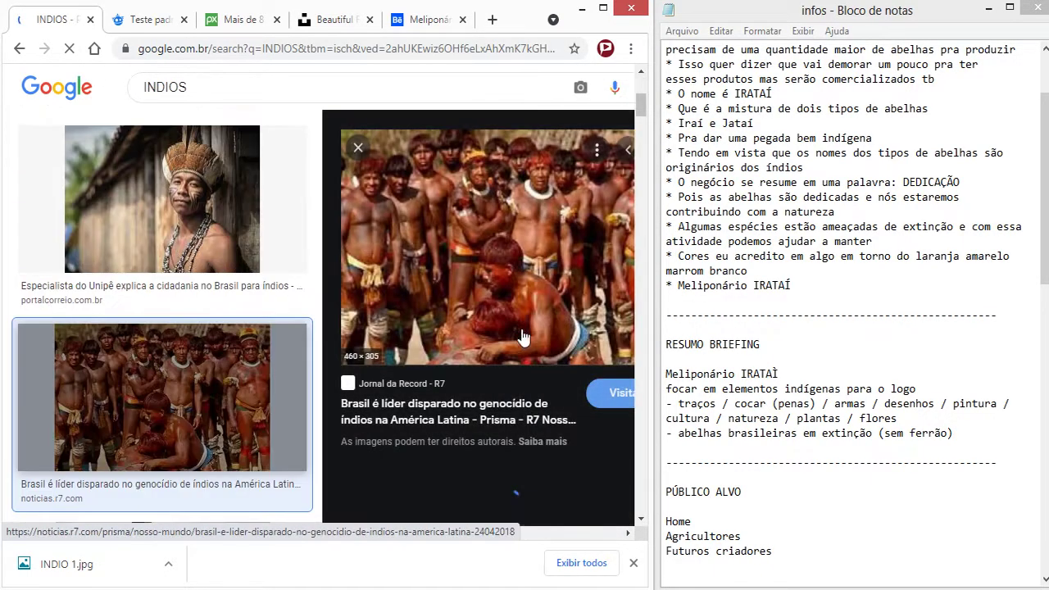
right_click(536, 281)
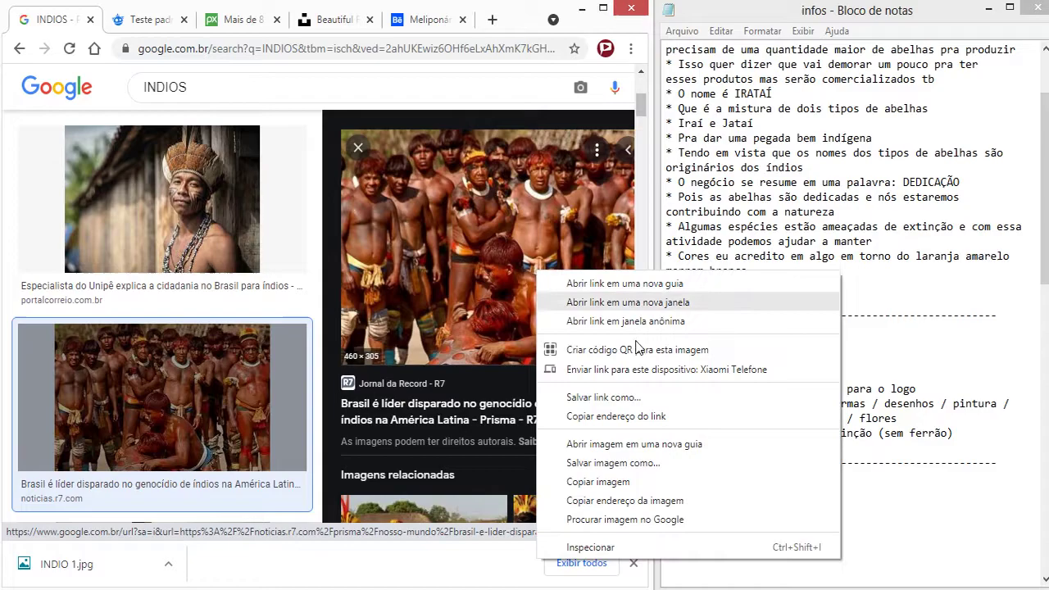
left_click(616, 463)
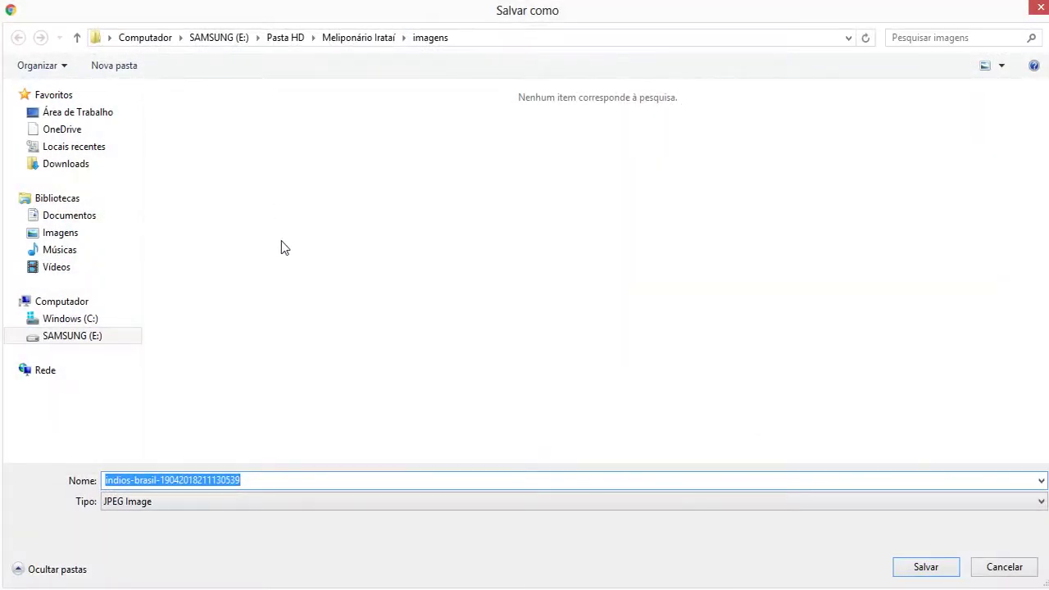
left_click(942, 568)
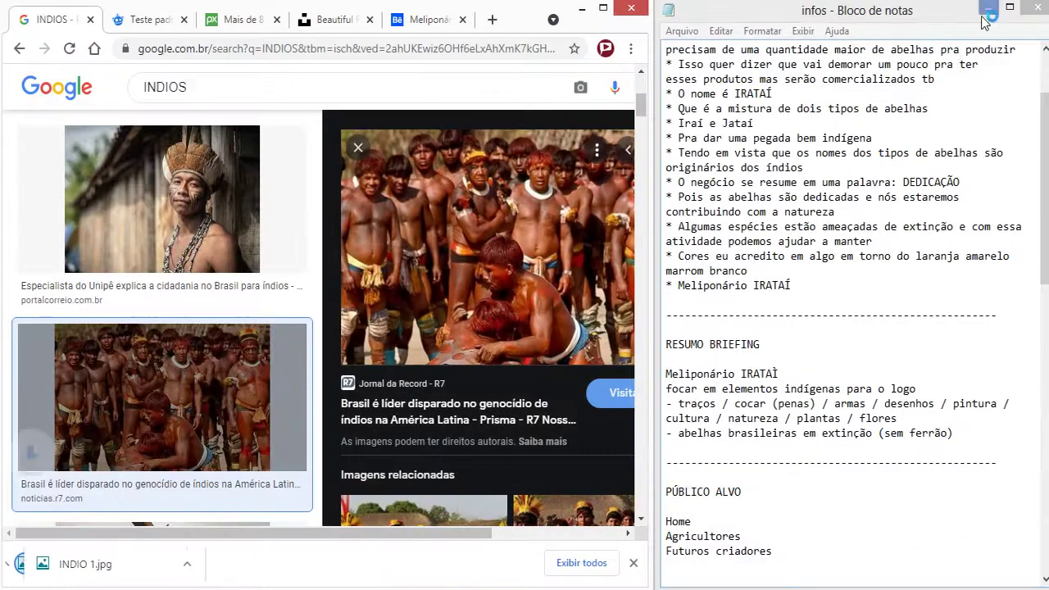
Step: Browse more INDIOS results, preview the R7 group photo, then close the preview
scroll(311, 356, "up", 3)
scroll(312, 356, "down", 3)
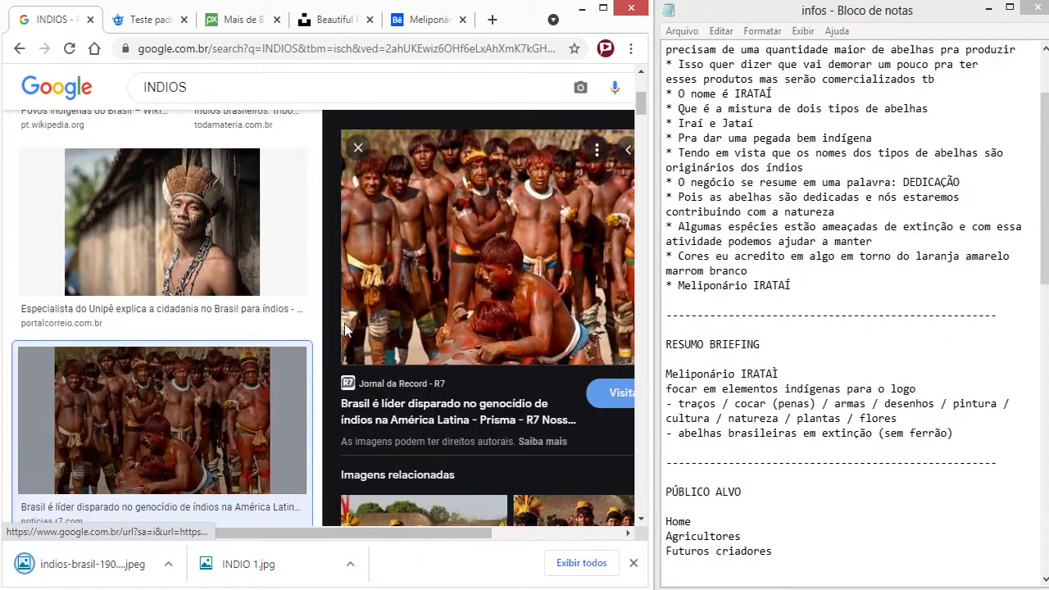
scroll(508, 336, "down", 3)
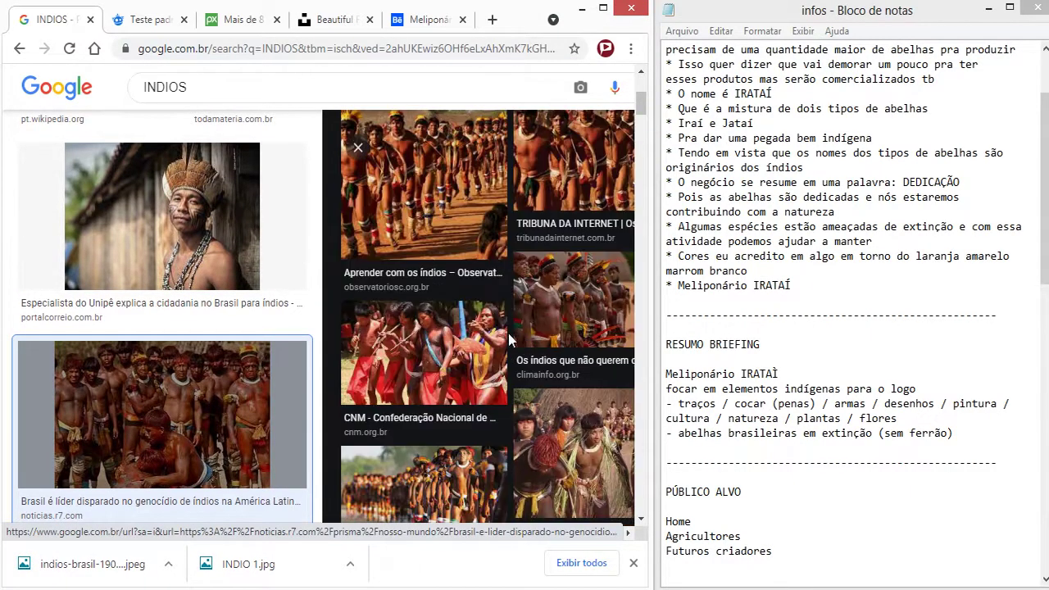
scroll(478, 284, "up", 3)
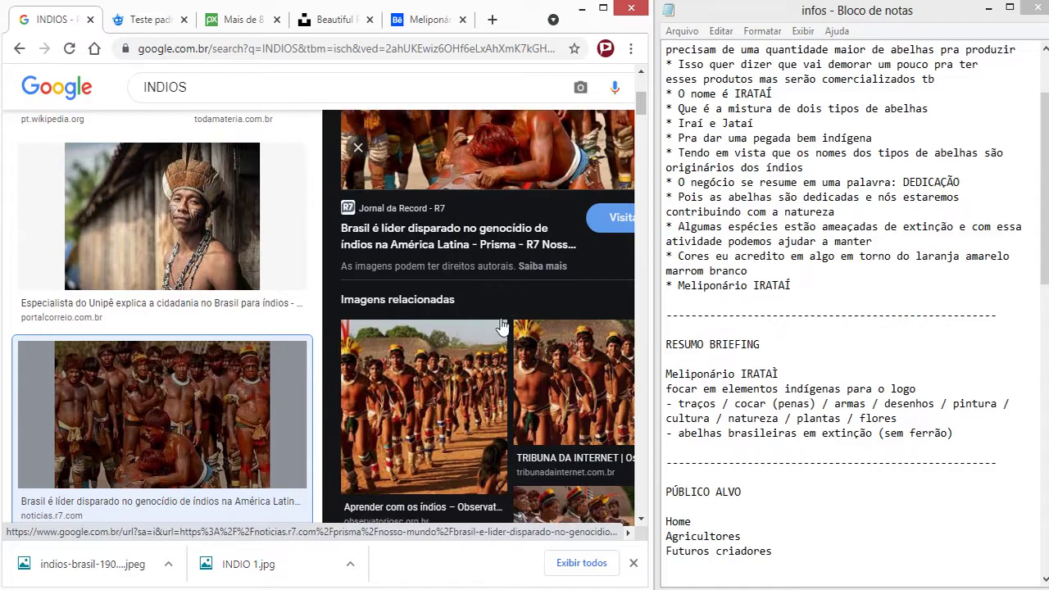
scroll(491, 327, "down", 3)
scroll(296, 337, "down", 1)
scroll(295, 337, "down", 4)
scroll(296, 337, "down", 3)
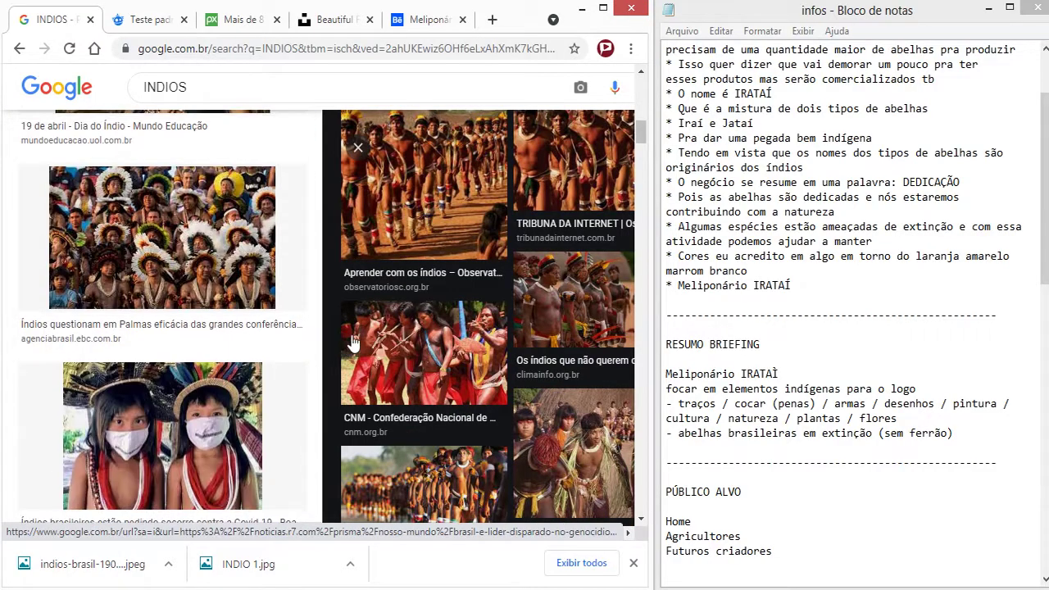
scroll(475, 361, "down", 1)
left_click(418, 376)
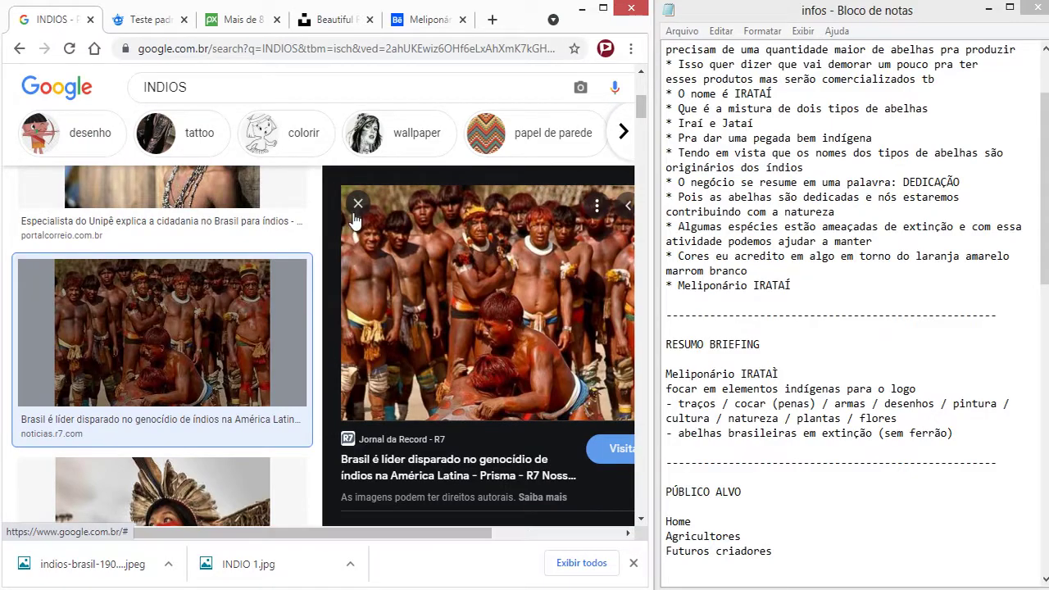
left_click(355, 214)
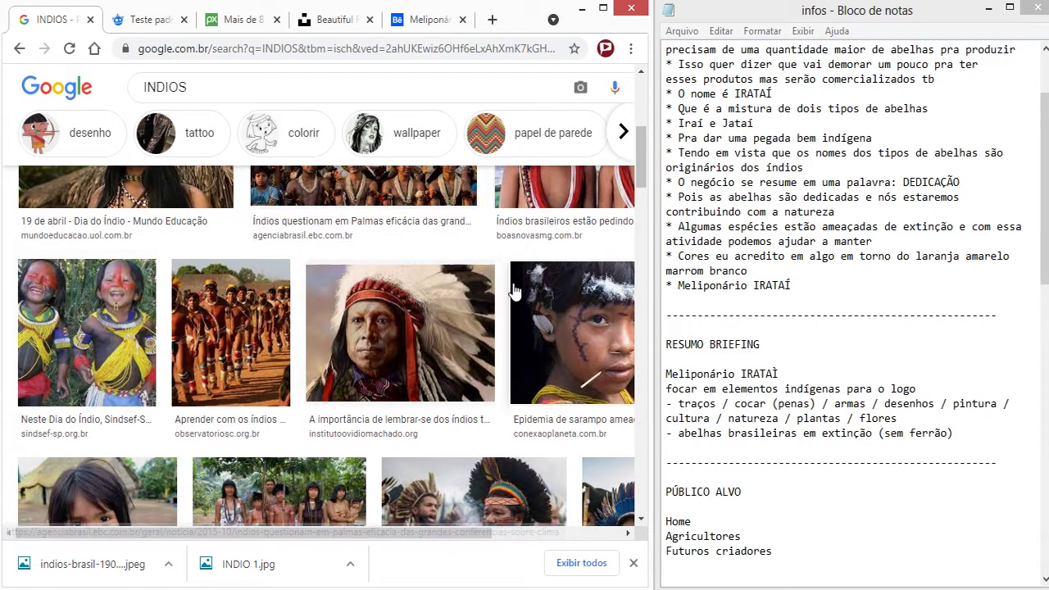
scroll(490, 305, "down", 3)
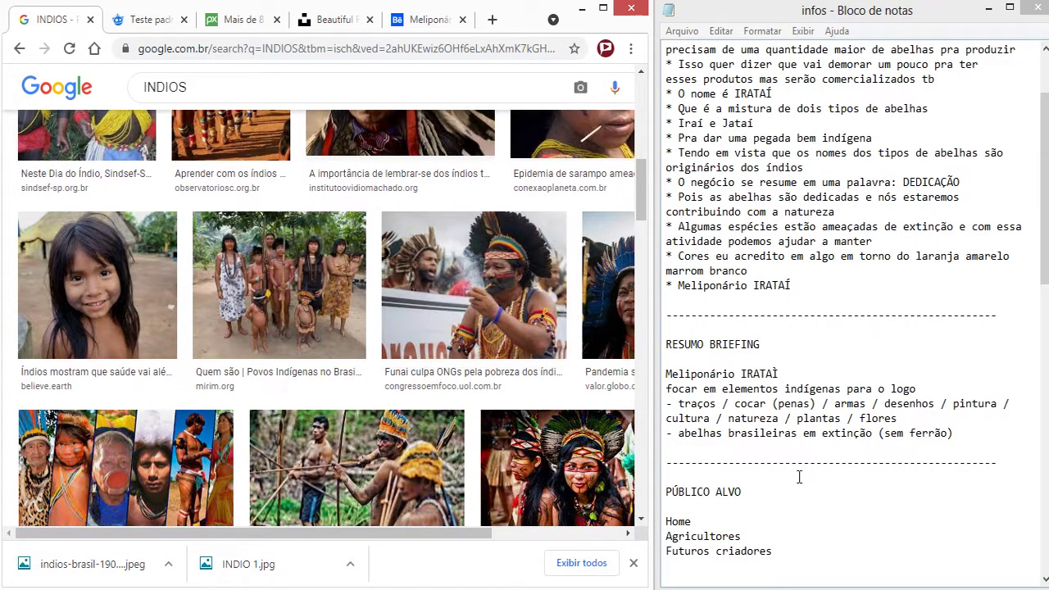
Step: In the notes, go to SOBRE O LOGOTIPO and put the caret after 'madeira' in Estilo/textura
left_click(786, 505)
scroll(844, 503, "down", 4)
scroll(844, 506, "down", 5)
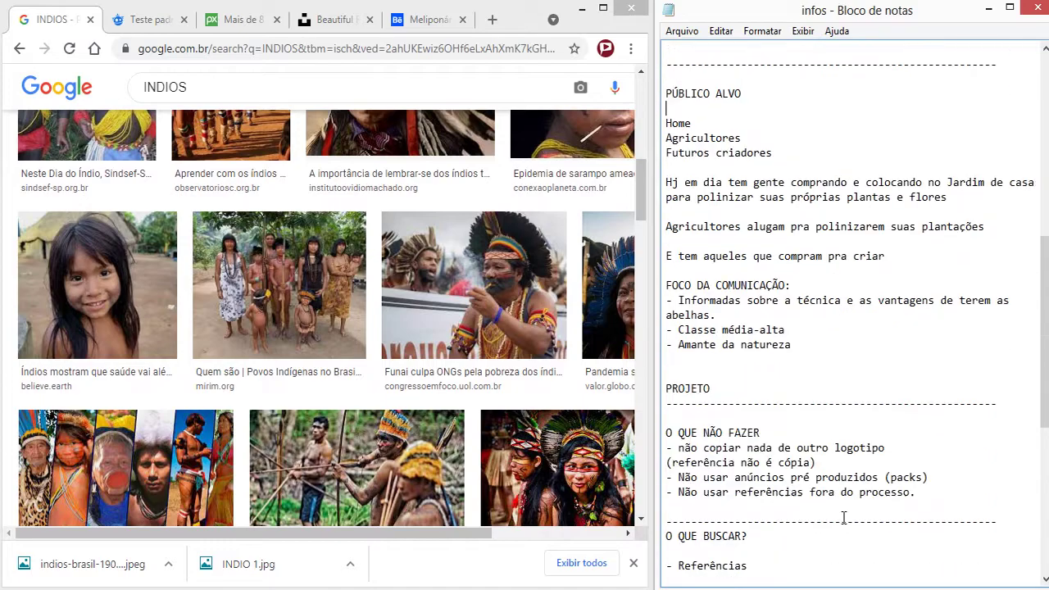
scroll(843, 515, "down", 9)
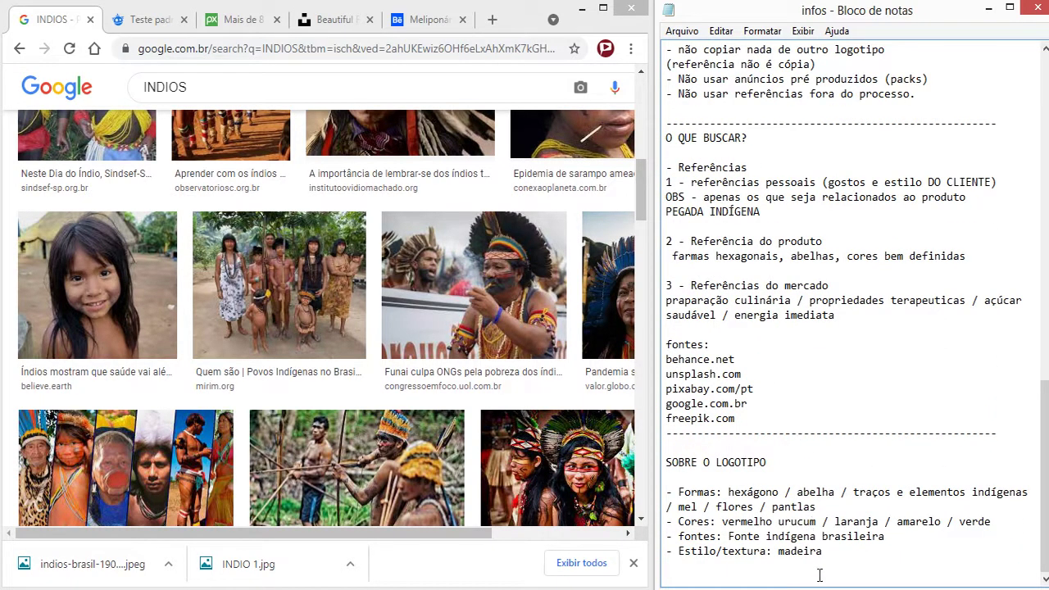
left_click(822, 551)
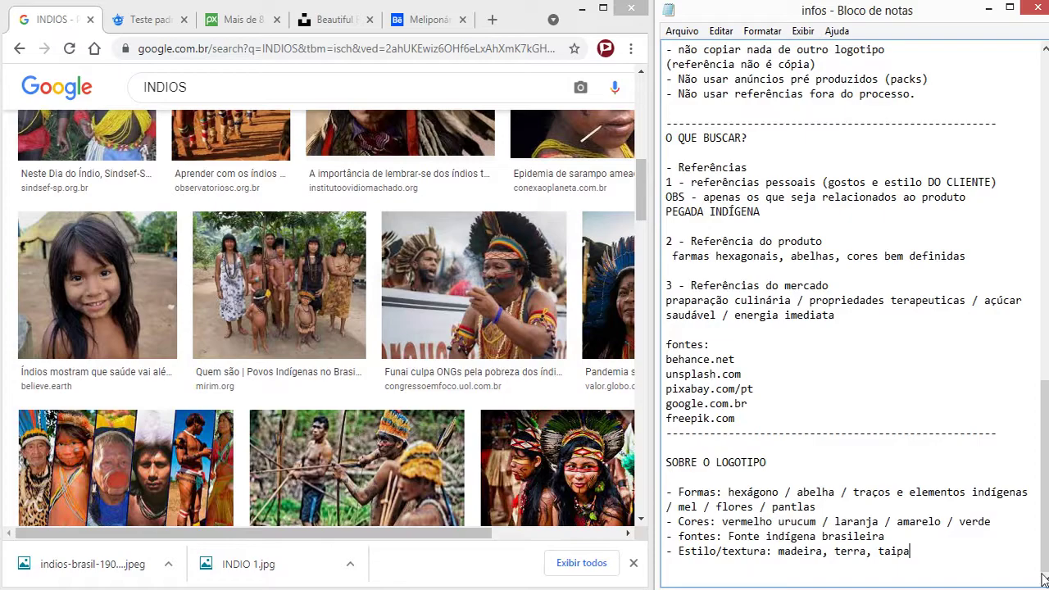
Step: Save the marching men image from Aprender com os índios as INDIO 2.jpg
scroll(274, 288, "up", 3)
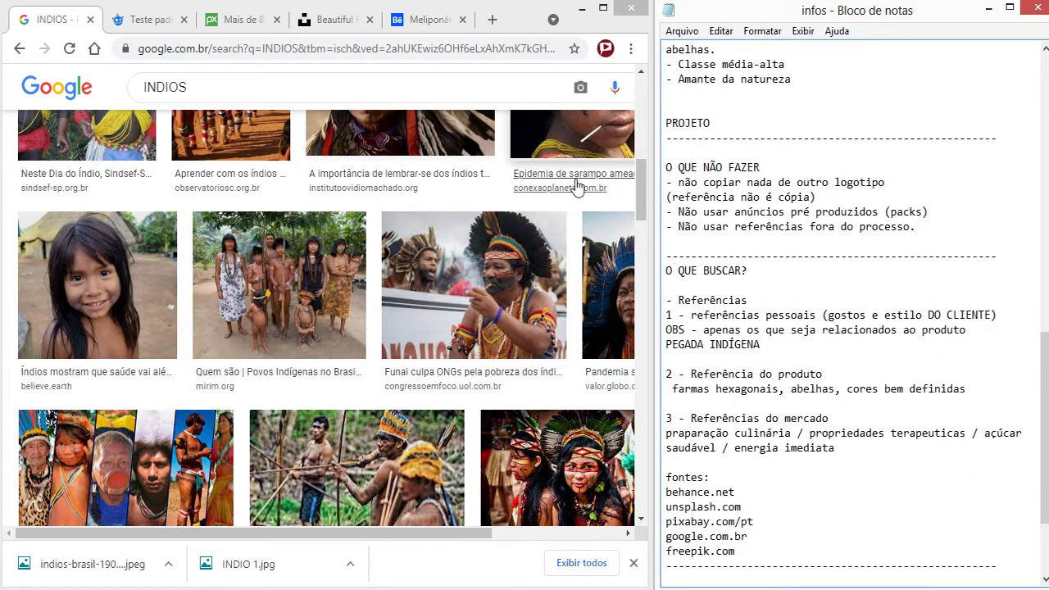
scroll(508, 262, "up", 5)
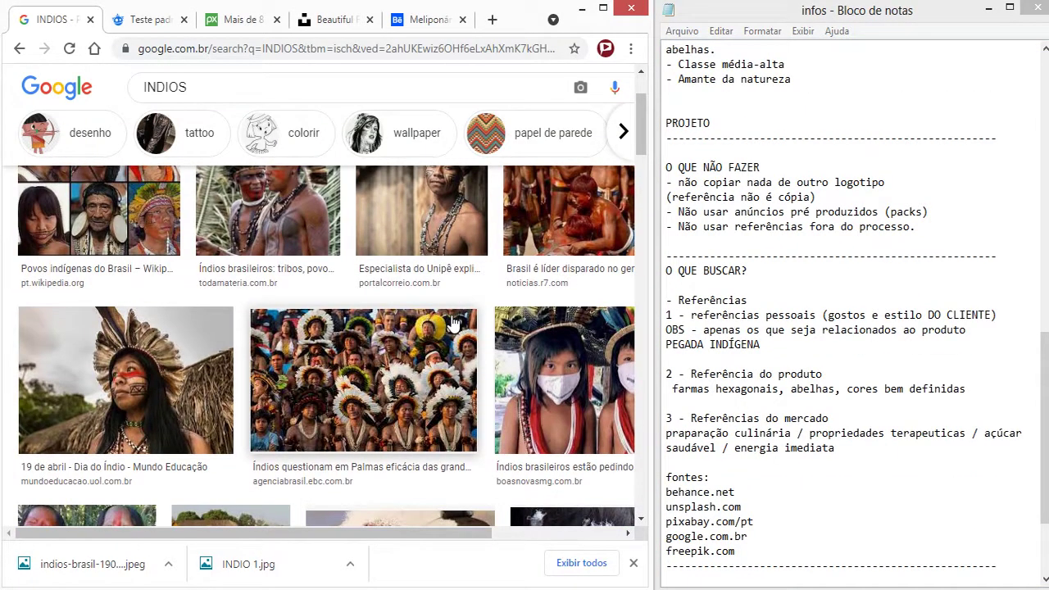
scroll(446, 303, "down", 5)
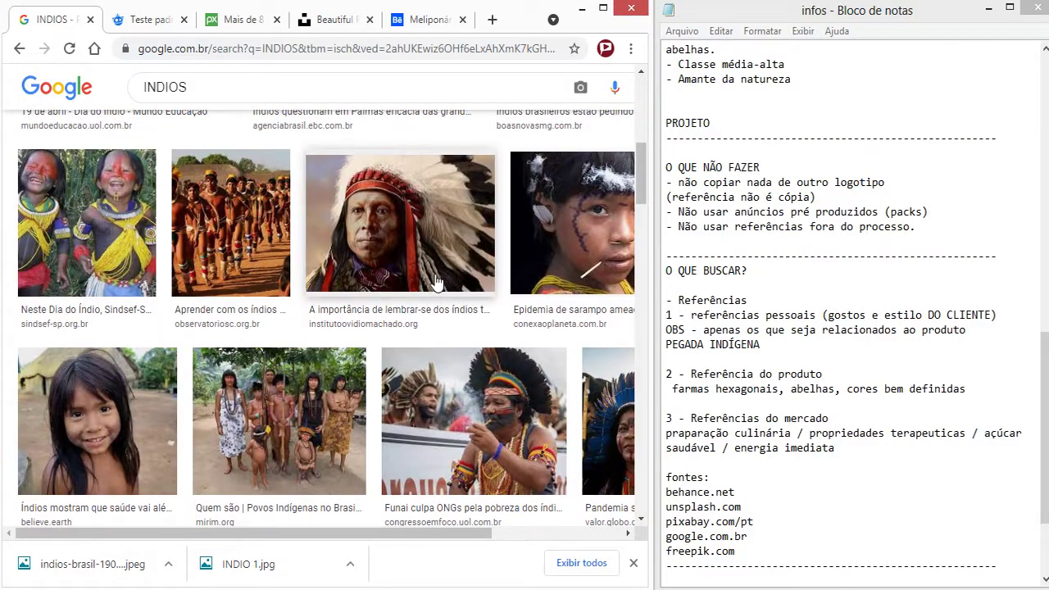
scroll(436, 283, "down", 4)
scroll(219, 405, "up", 6)
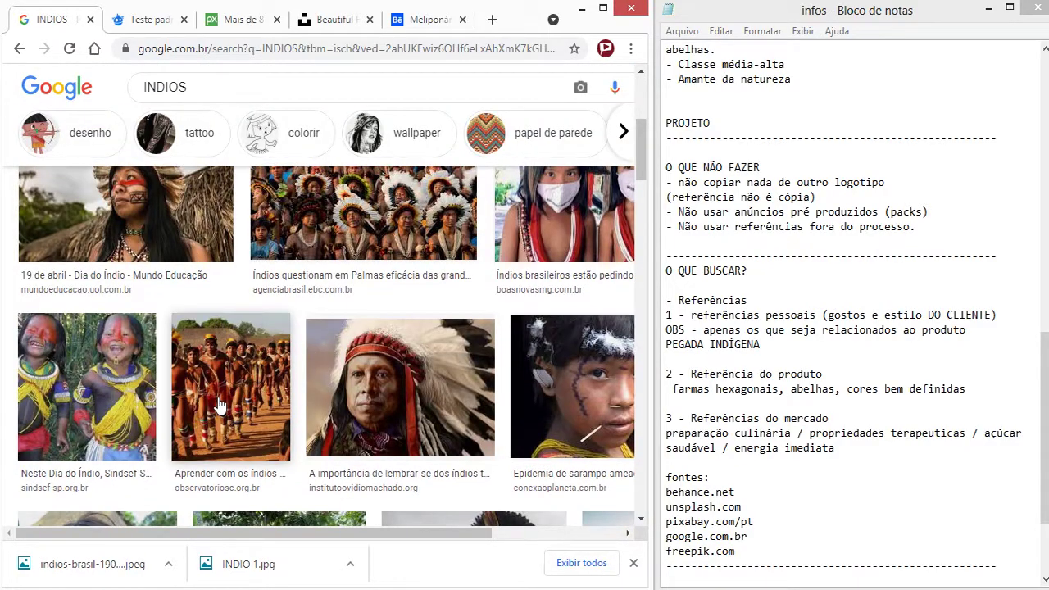
left_click(219, 406)
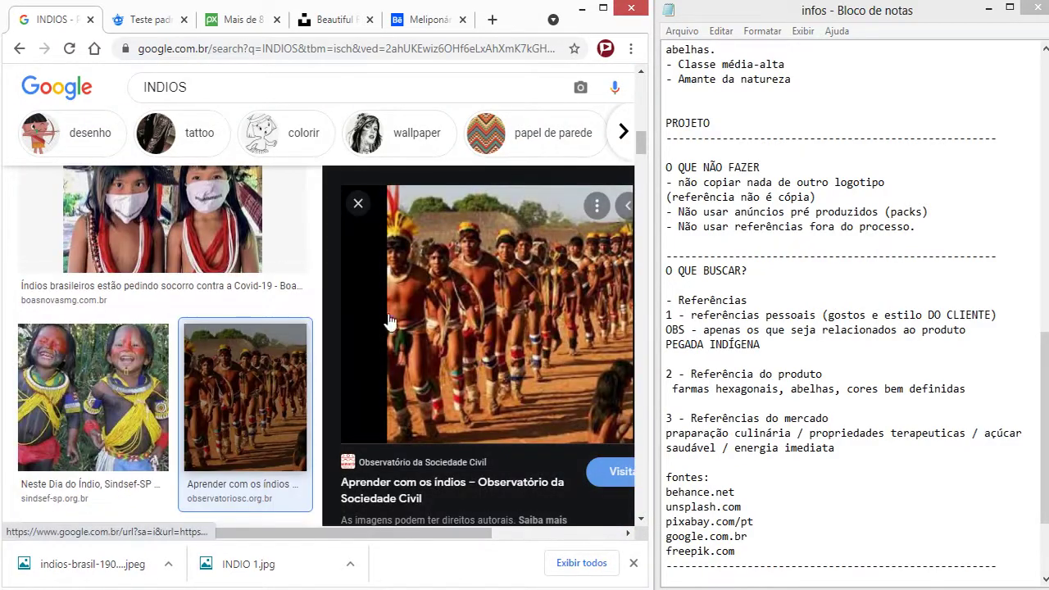
right_click(494, 307)
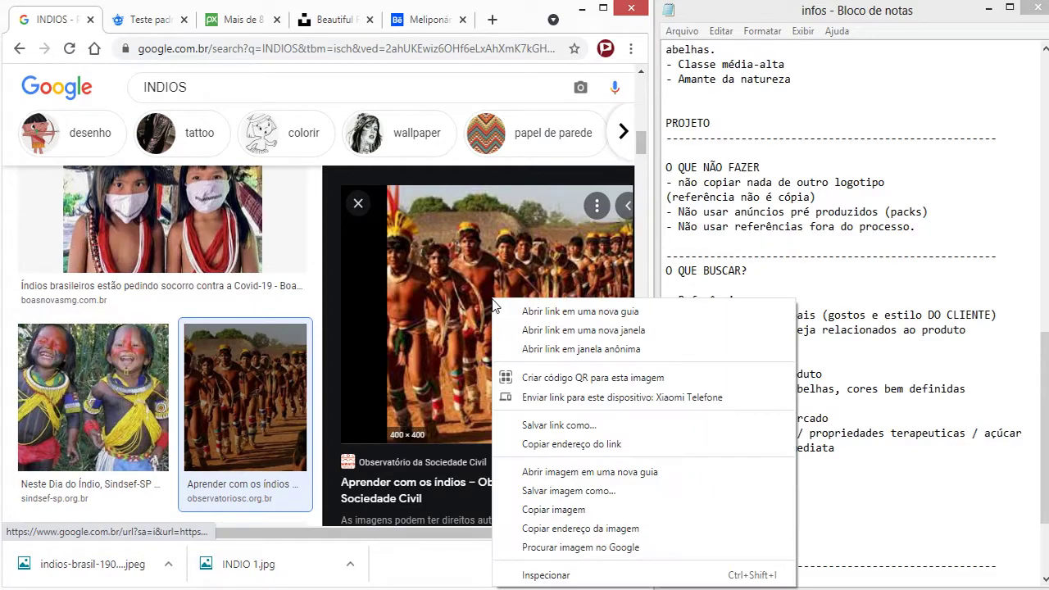
left_click(549, 490)
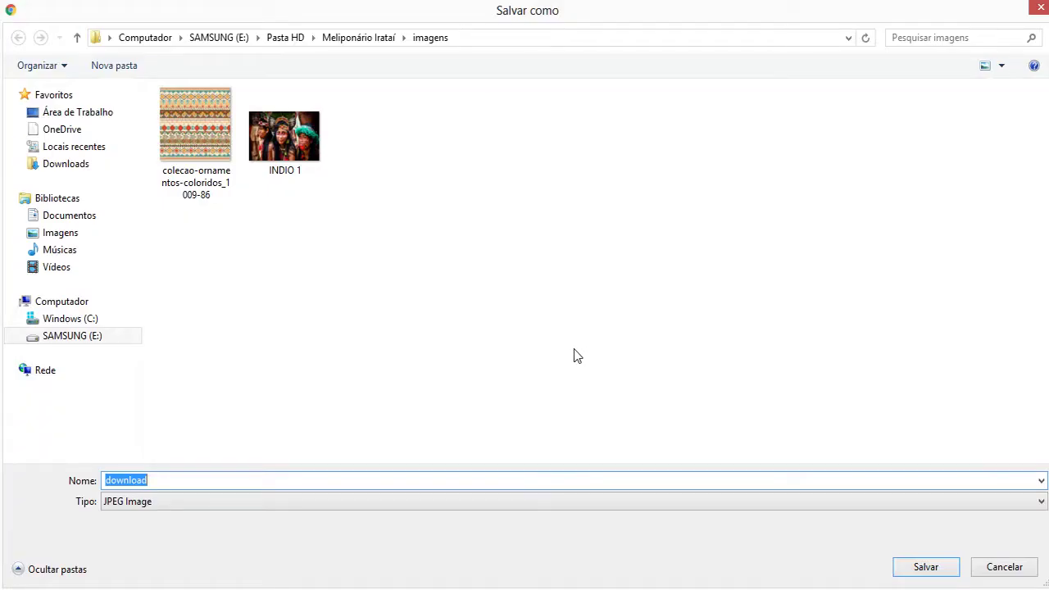
left_click(284, 135)
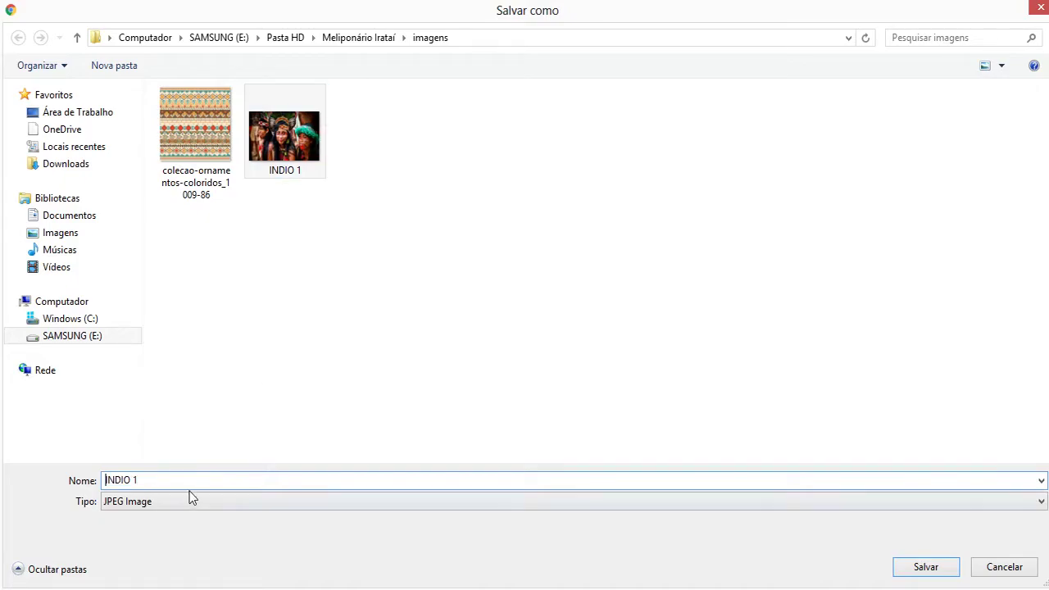
key("BackSpace")
type("2")
key("Return")
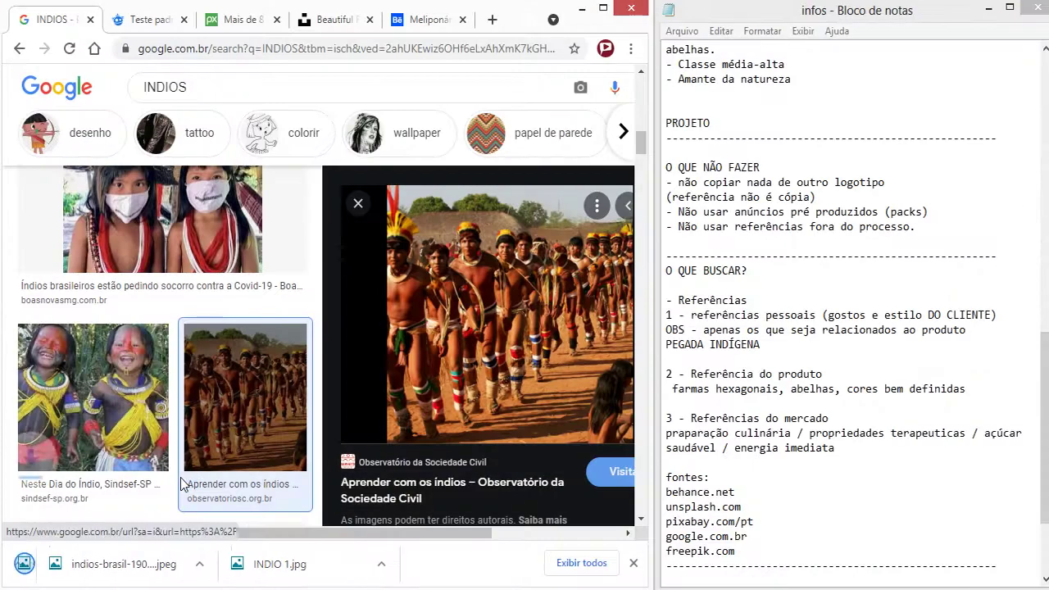
Step: Try saving the painted children image as INDIO 3.jpg
left_click(632, 563)
scroll(241, 357, "down", 2)
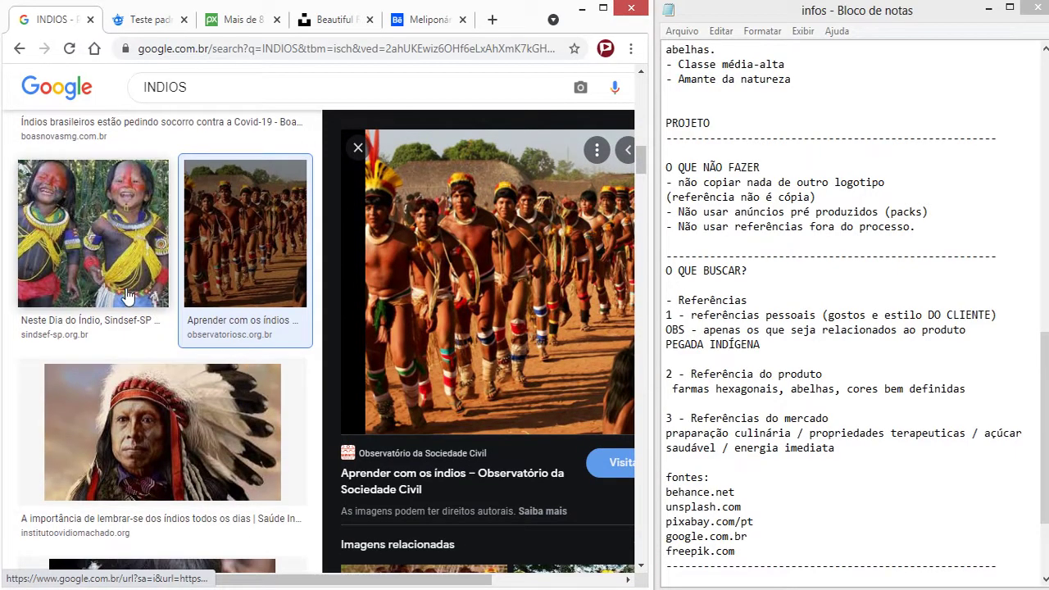
left_click(136, 225)
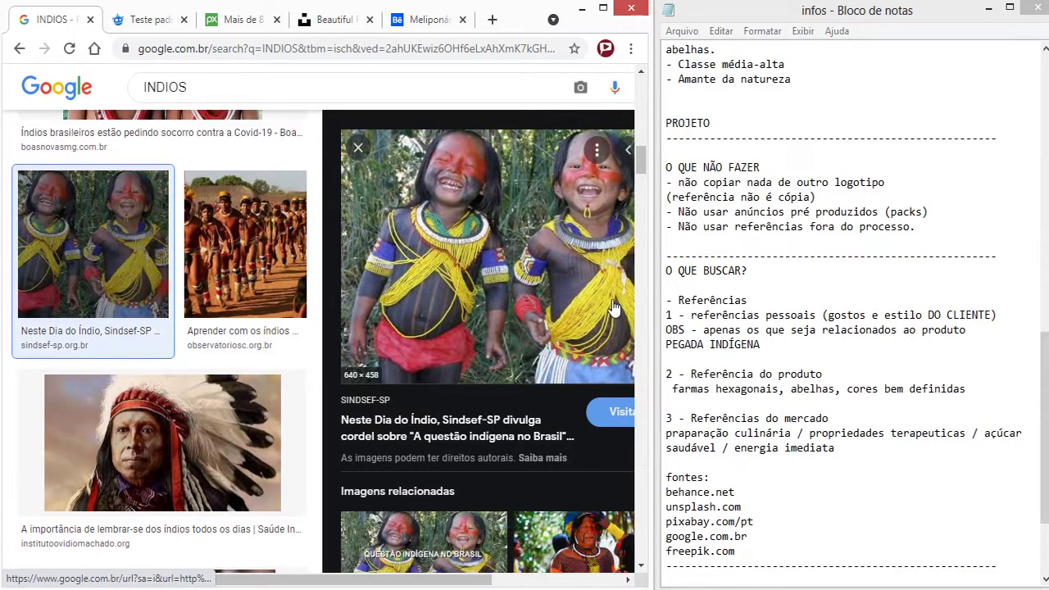
right_click(515, 304)
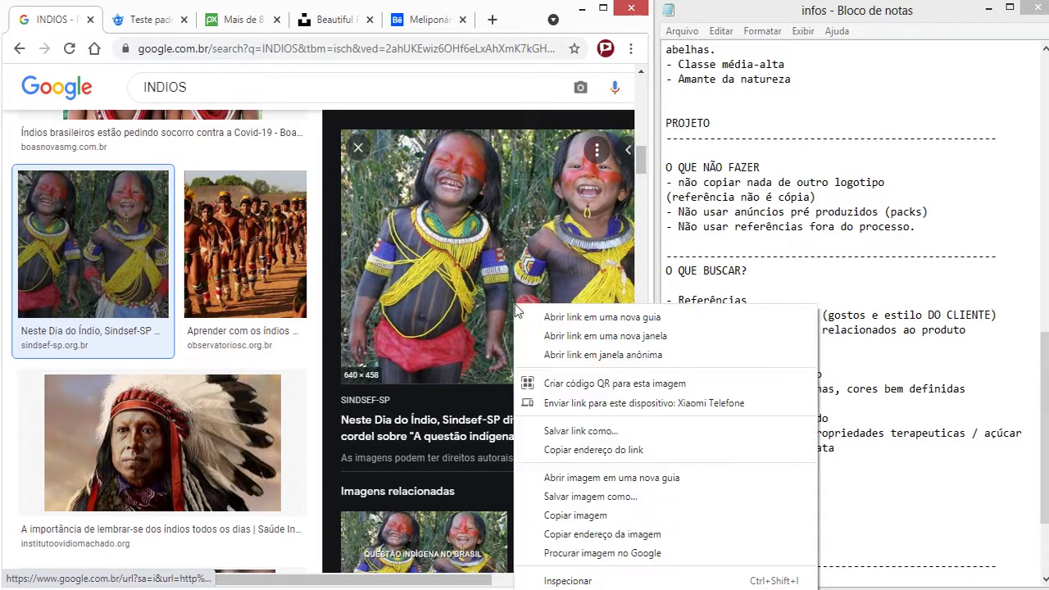
left_click(592, 496)
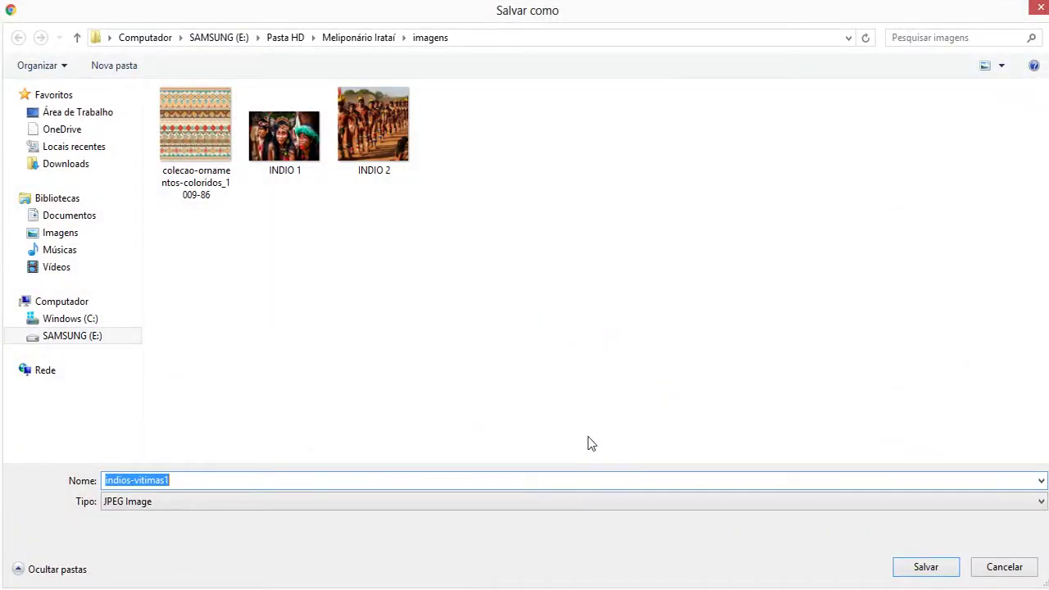
left_click(380, 140)
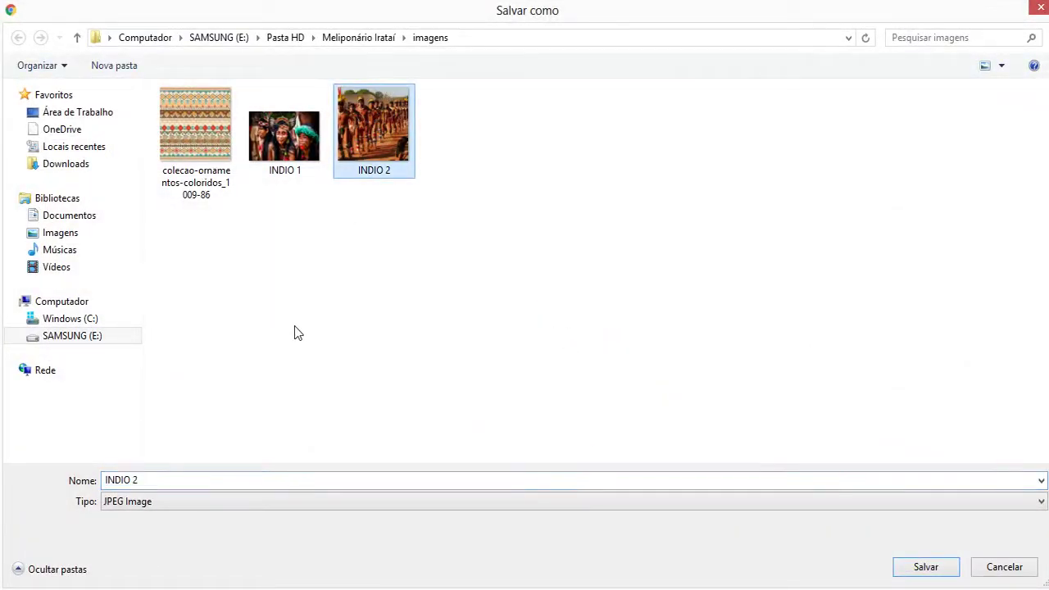
left_click(164, 482)
key("BackSpace")
type("3")
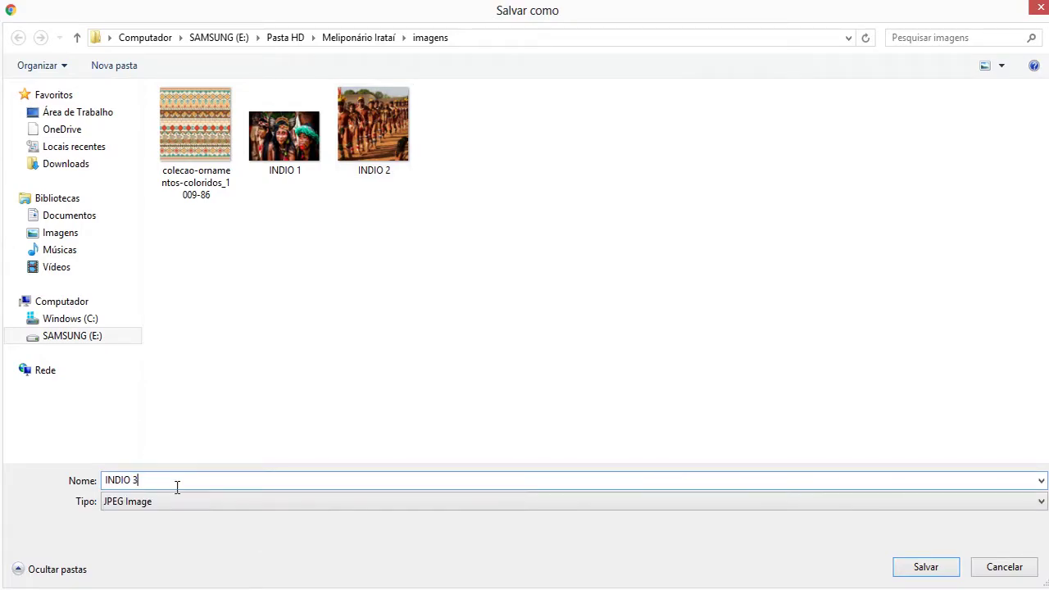
key("Return")
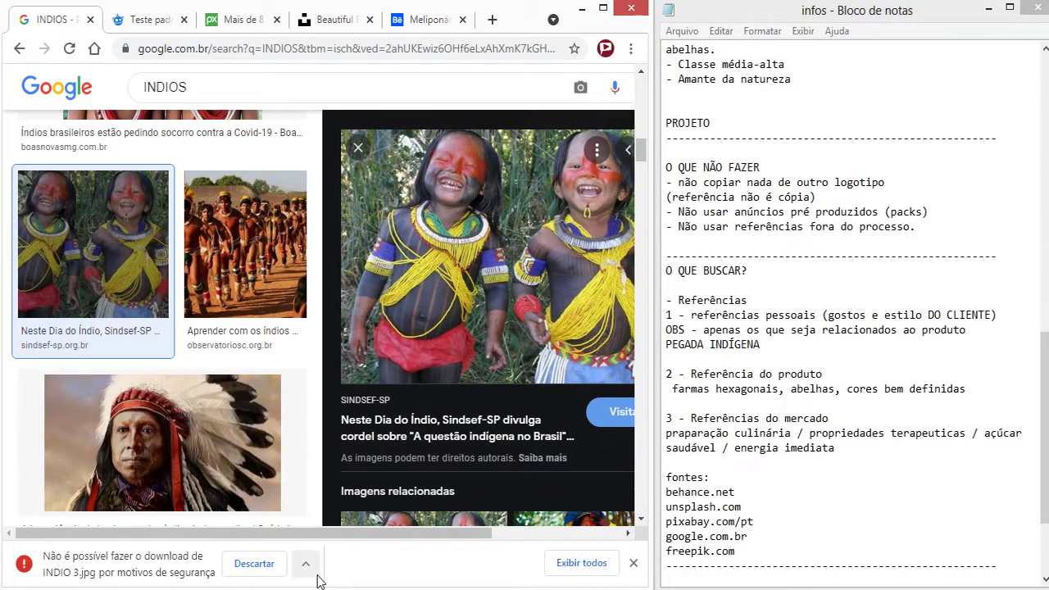
Step: Dismiss the blocked-download warning and copy the children image instead
left_click(245, 563)
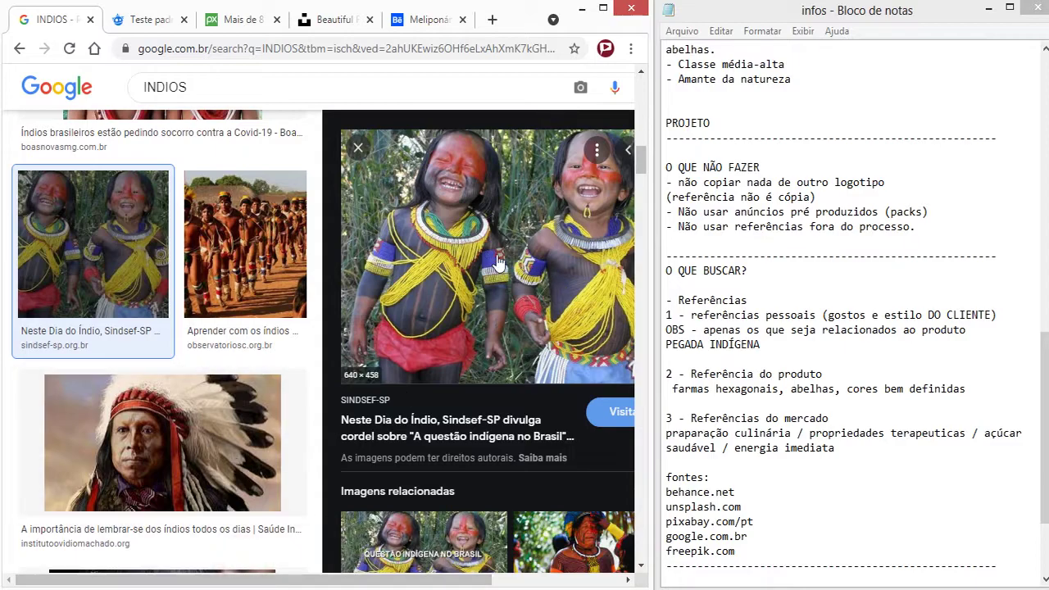
right_click(479, 269)
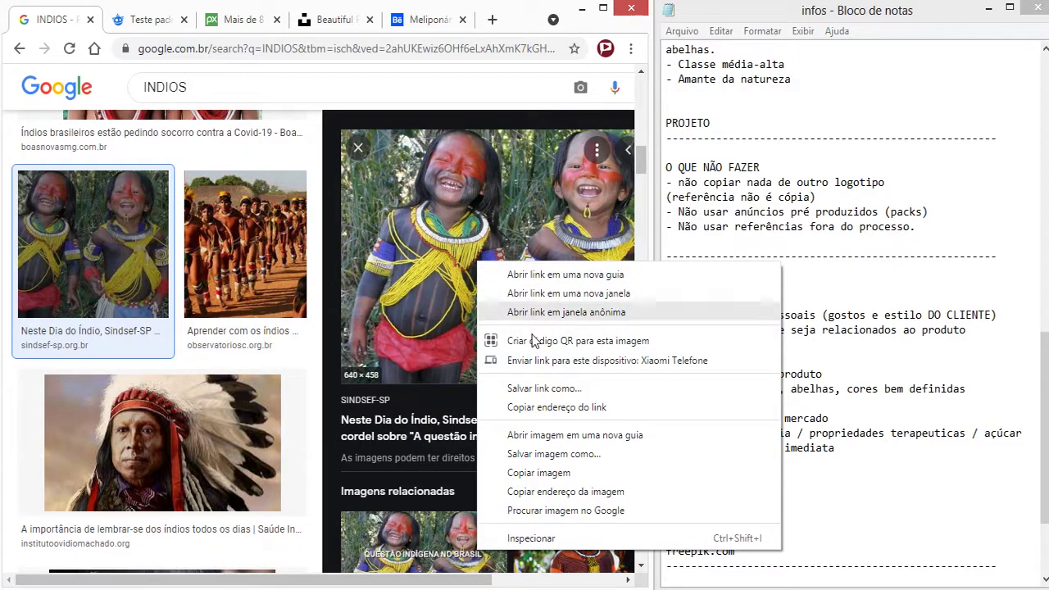
left_click(549, 474)
Step: Check that INDIO 1 and INDIO 2 are in Meliponário Irataí's imagens folder, then return to the INDIOS search
left_click(115, 580)
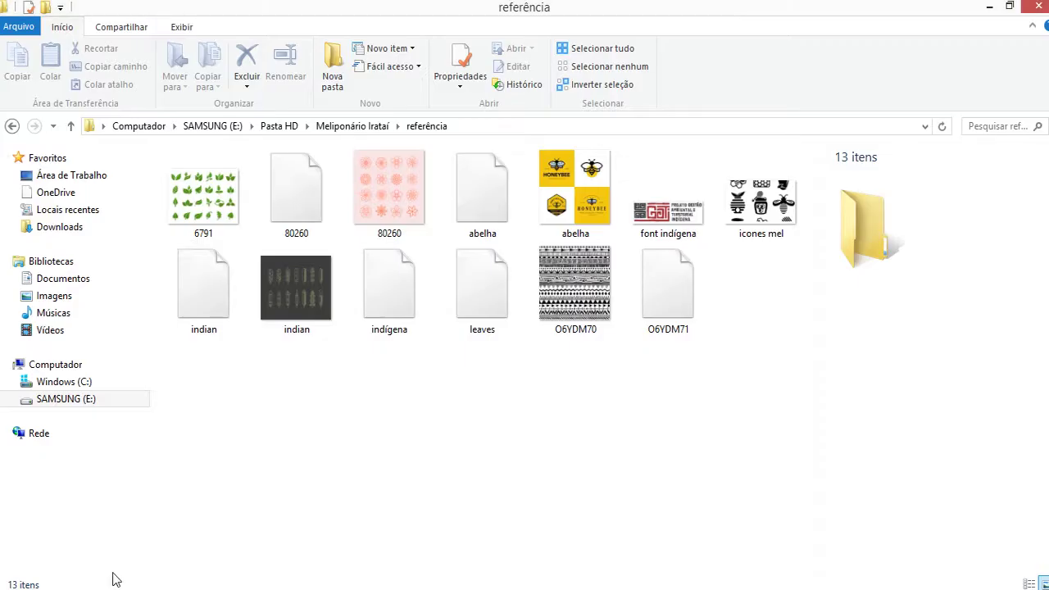
left_click(351, 126)
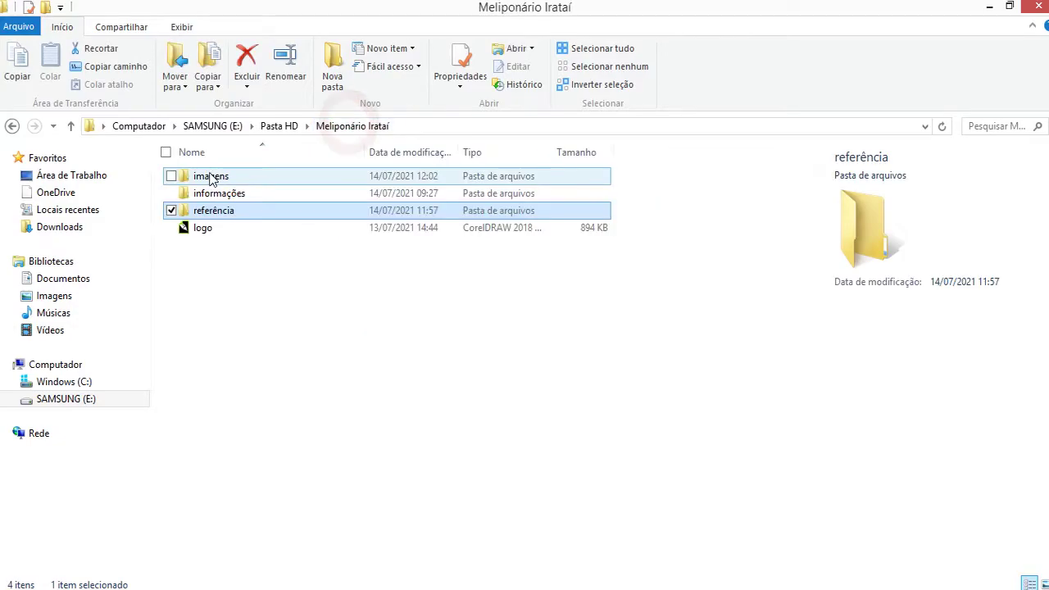
left_click(209, 175)
double_click(209, 175)
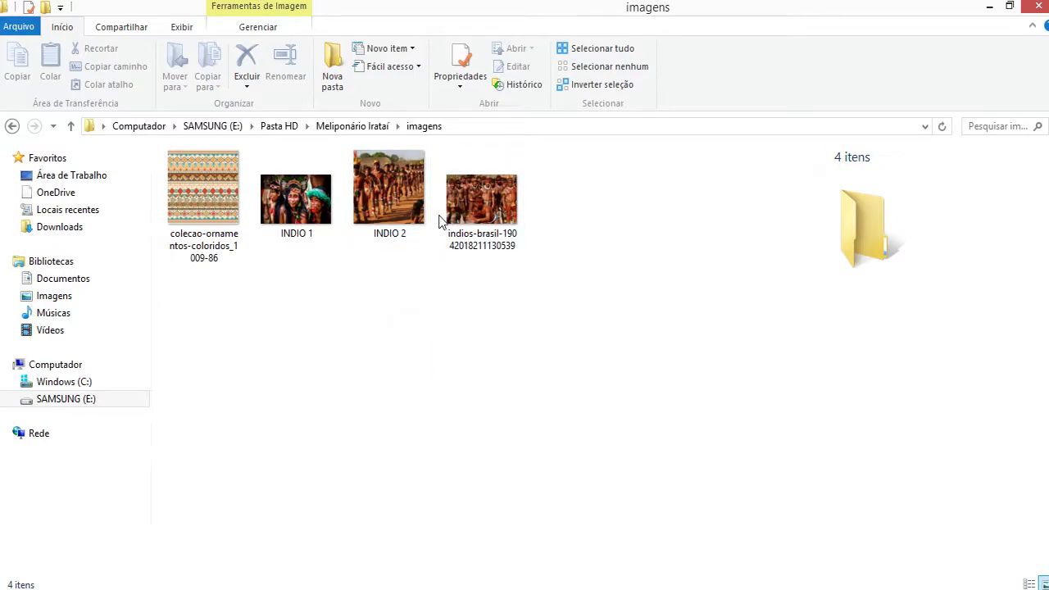
left_click(455, 358)
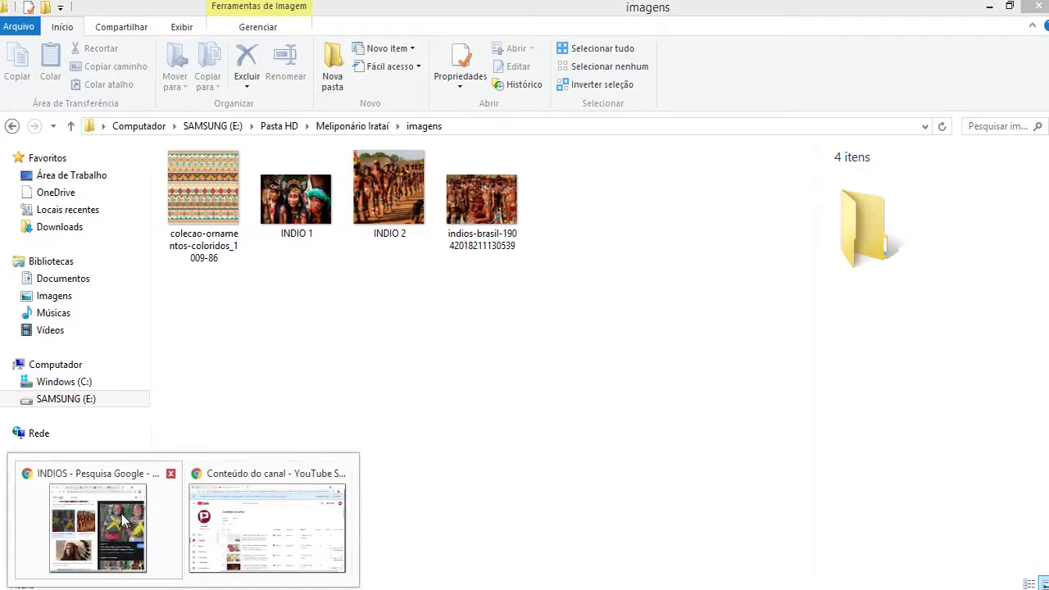
left_click(98, 516)
Step: Search images for 'mel' and save the Baldoni honey jar image
left_click(188, 86)
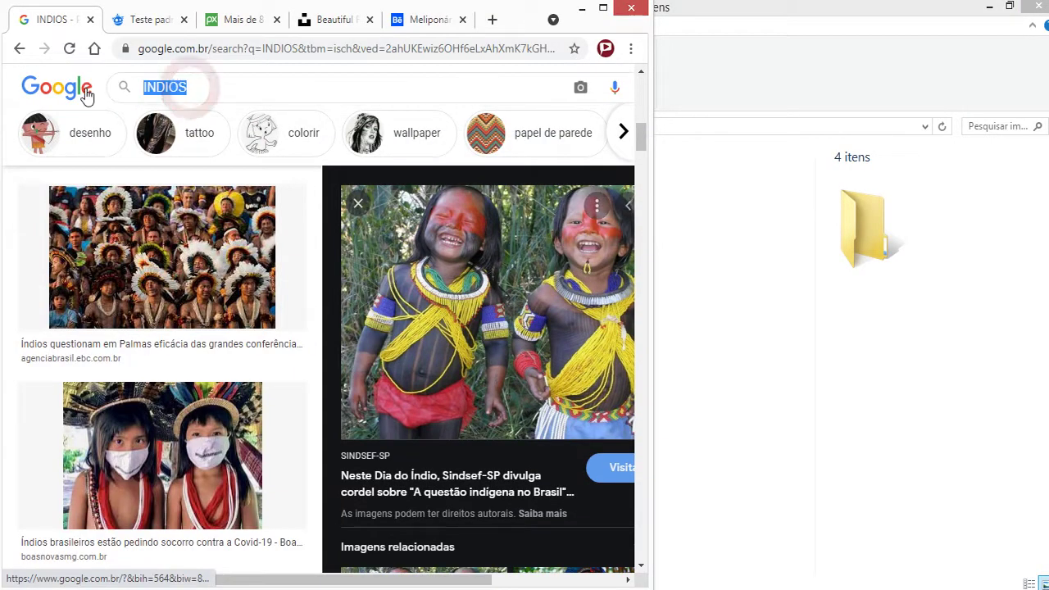
type("mel")
key("Return")
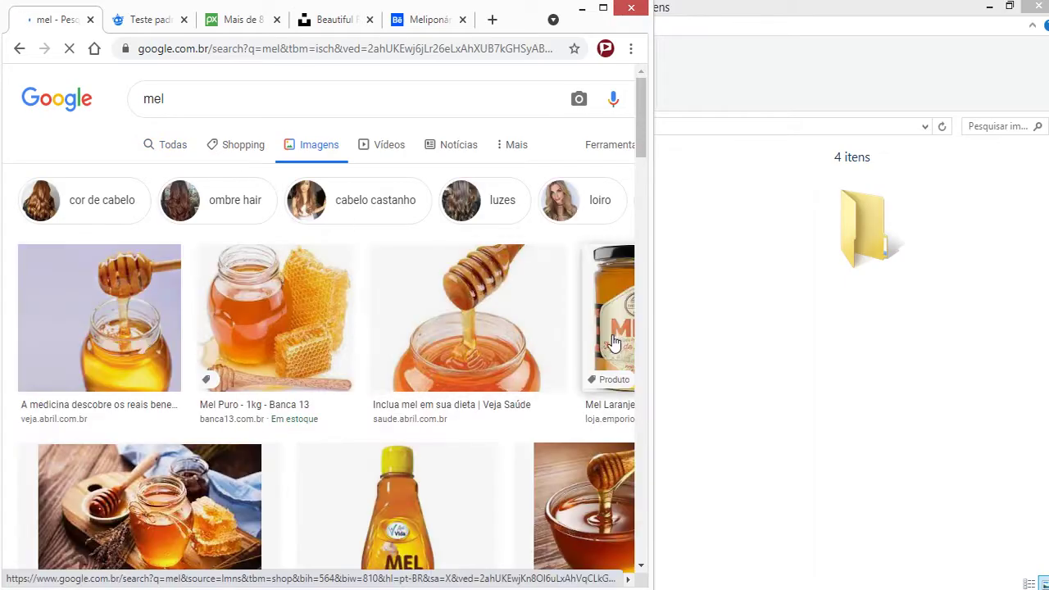
scroll(573, 407, "down", 2)
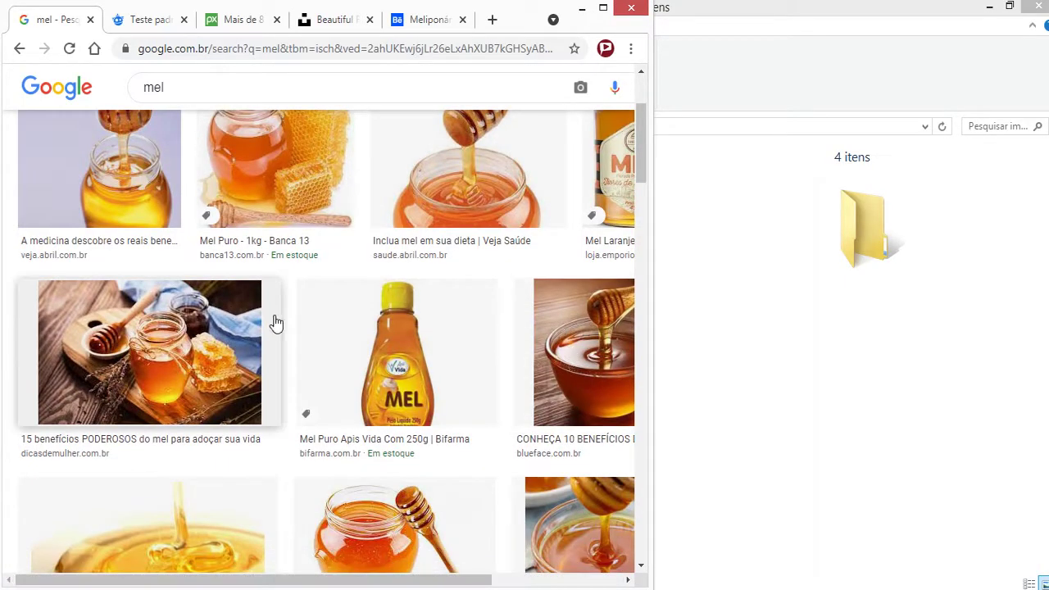
left_click(188, 353)
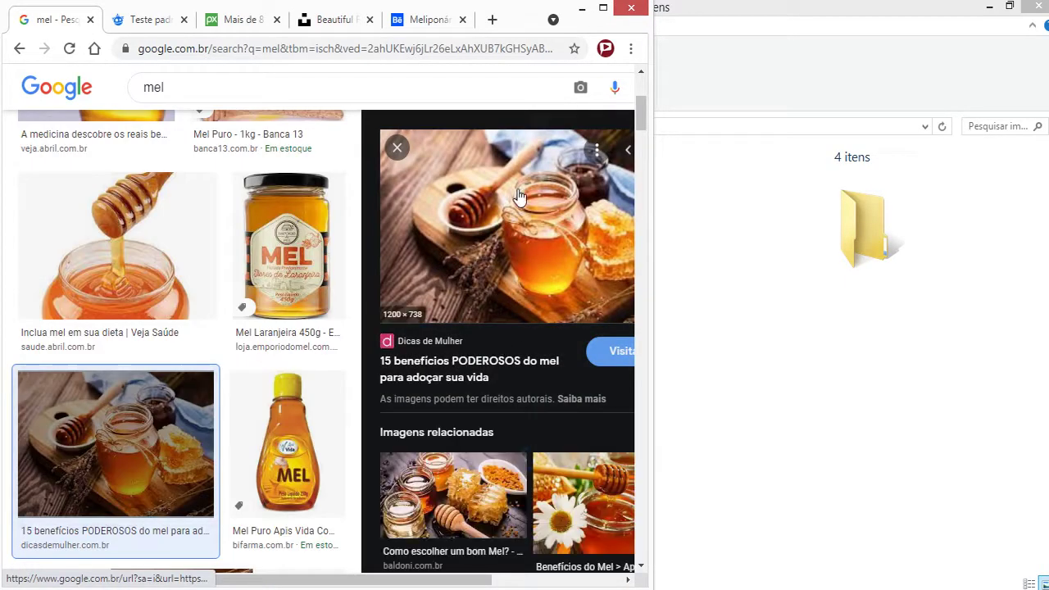
right_click(541, 222)
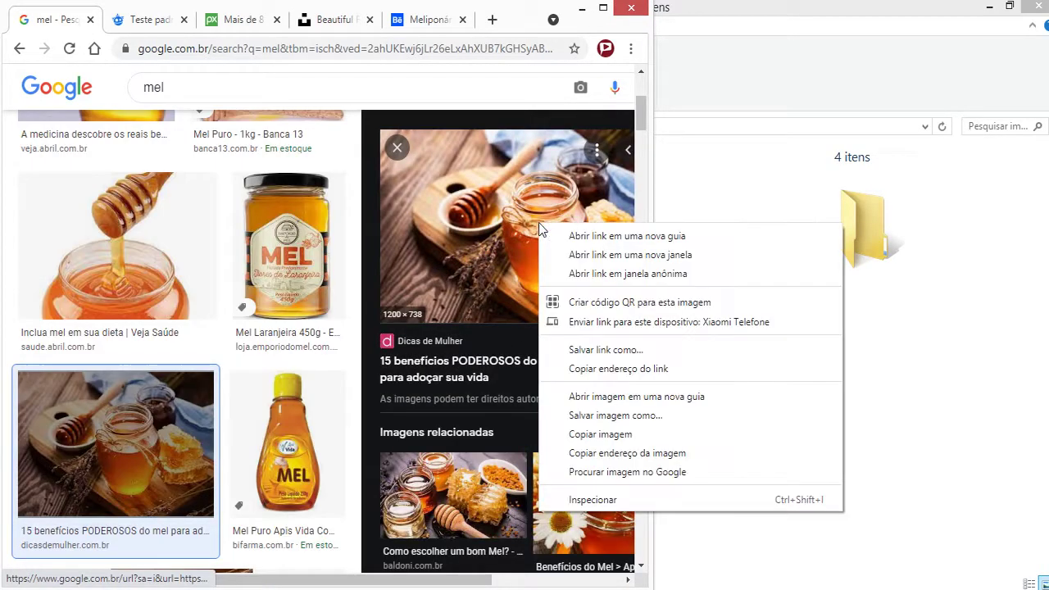
left_click(606, 414)
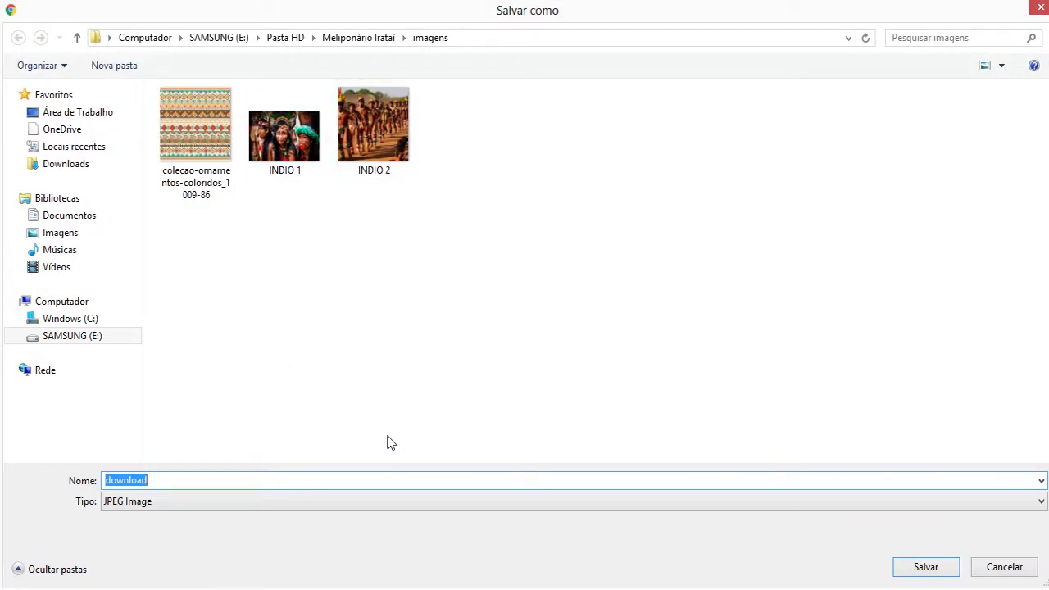
key("Return")
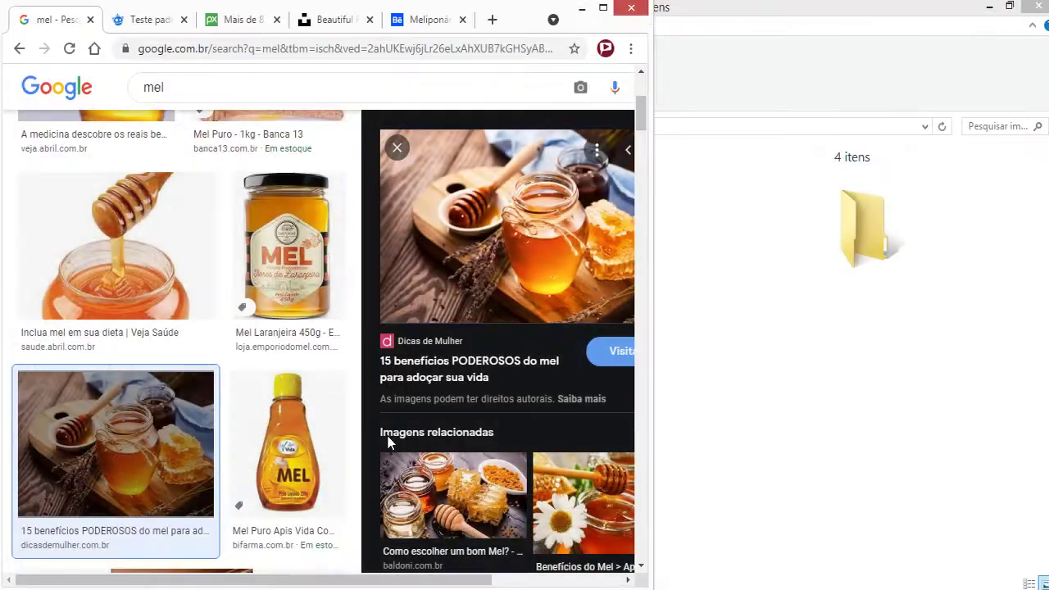
Step: Save the Como escolher um bom Mel? image as mel.jpg
scroll(492, 426, "down", 2)
left_click(469, 421)
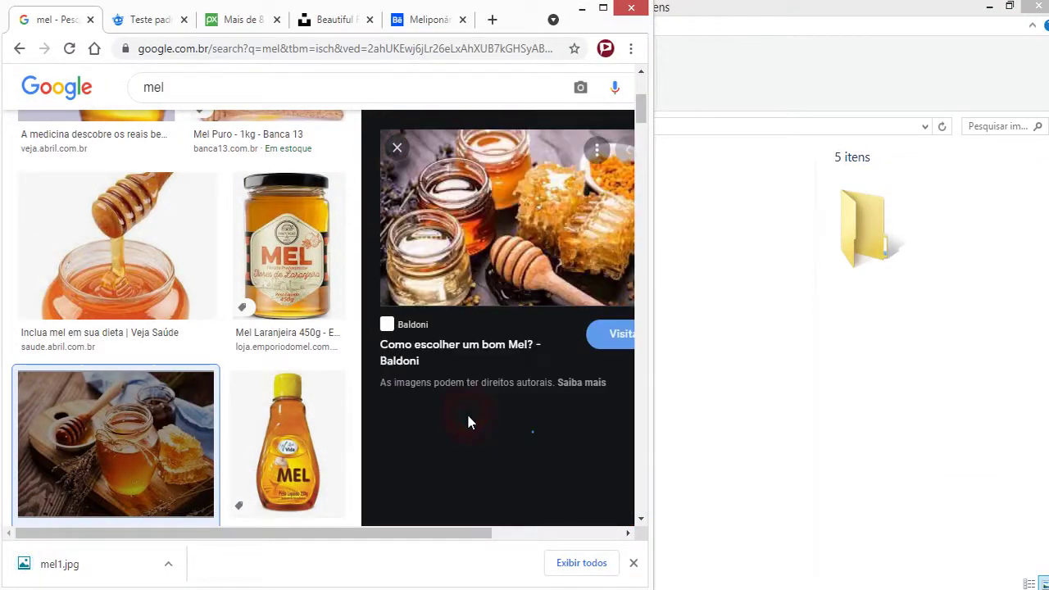
right_click(496, 232)
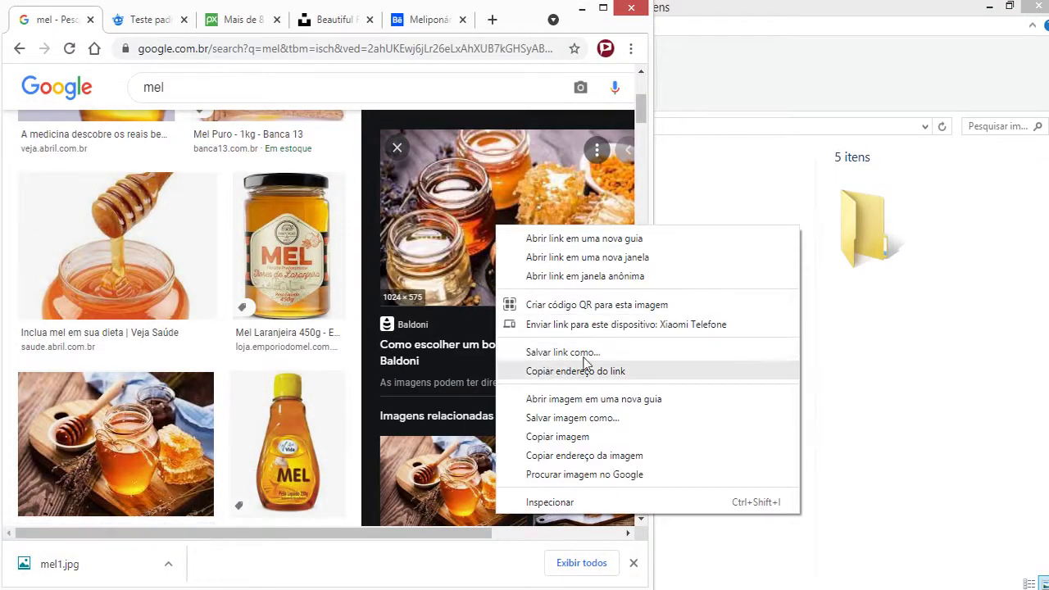
left_click(593, 419)
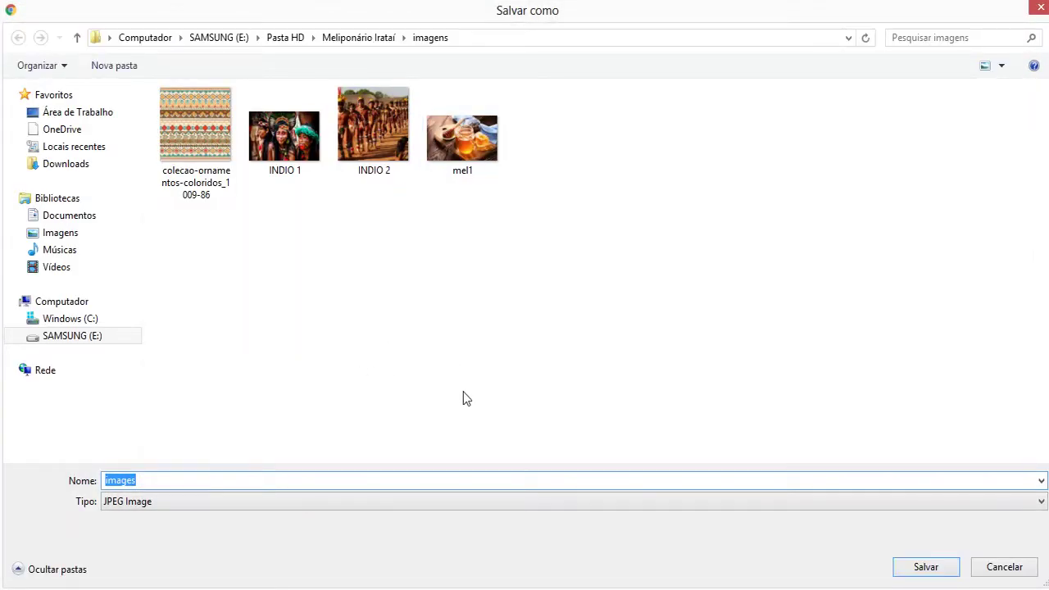
left_click(461, 136)
left_click(197, 497)
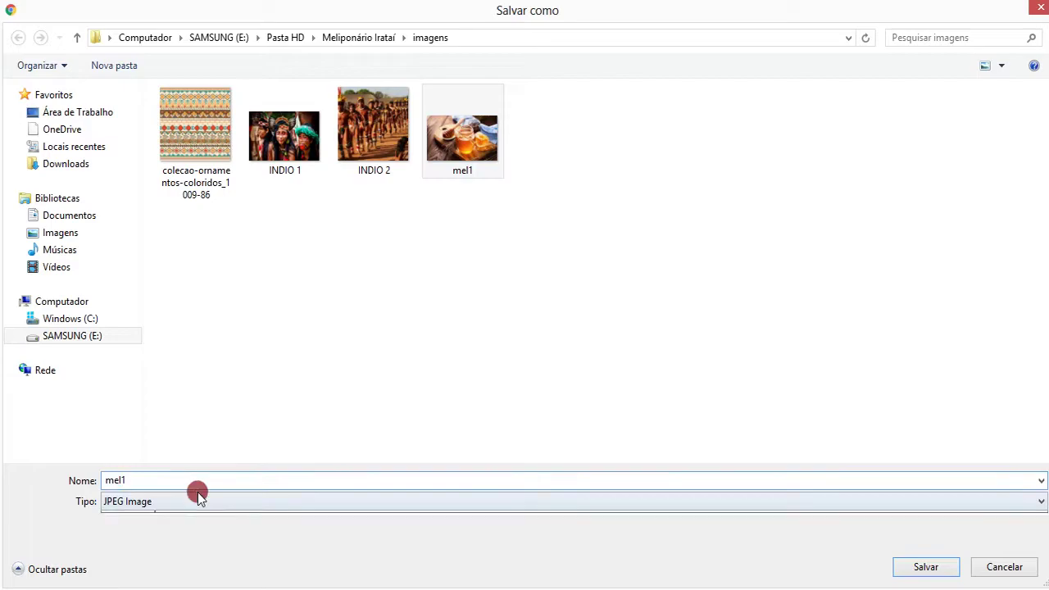
left_click(197, 481)
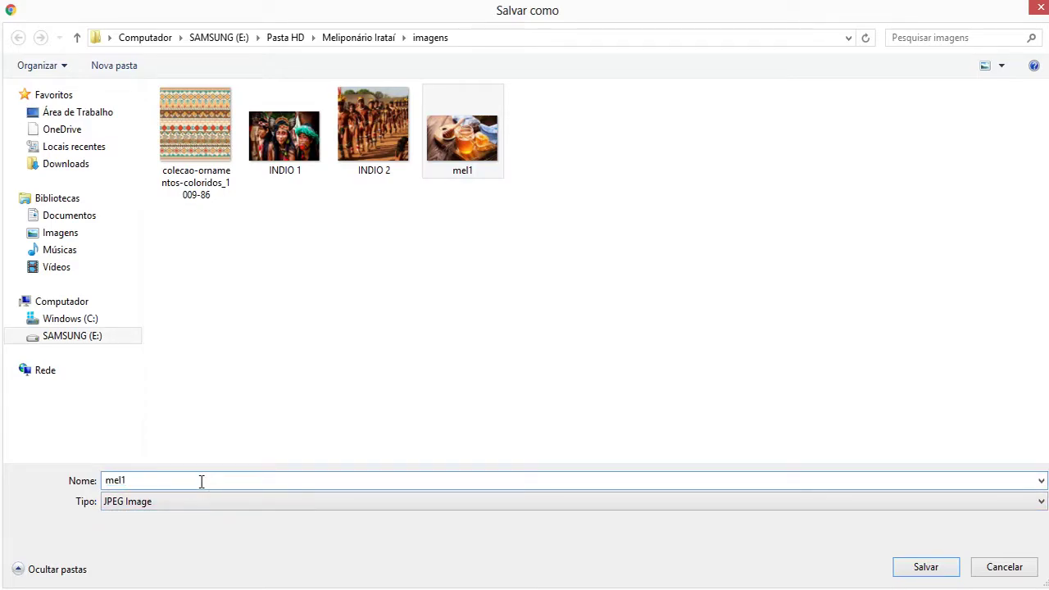
type("mel")
key("Return")
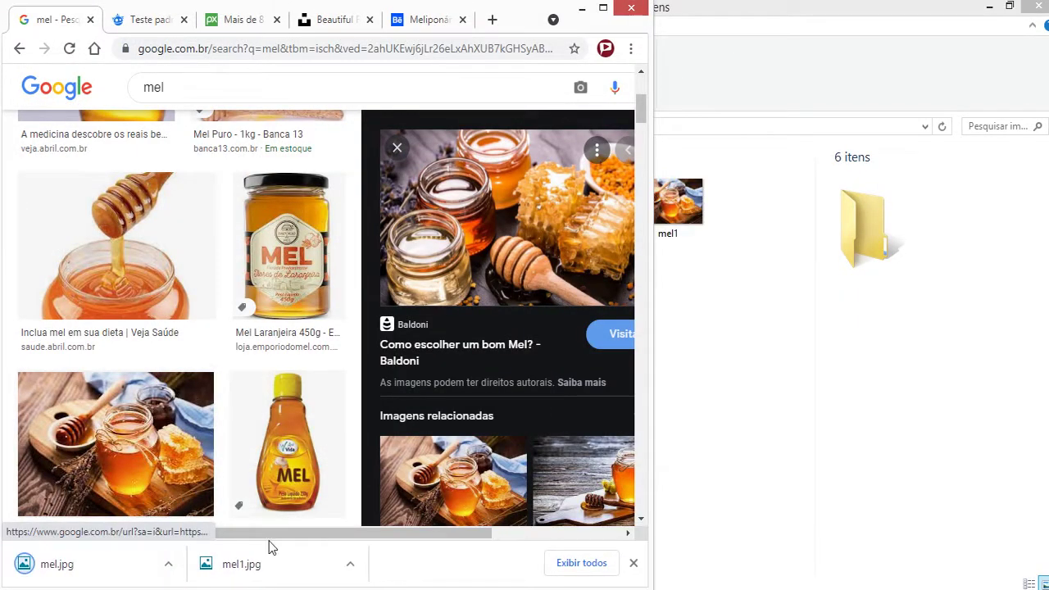
left_click(635, 563)
Step: Browse further honey results and preview the Tua Saúde honey image
scroll(293, 375, "down", 4)
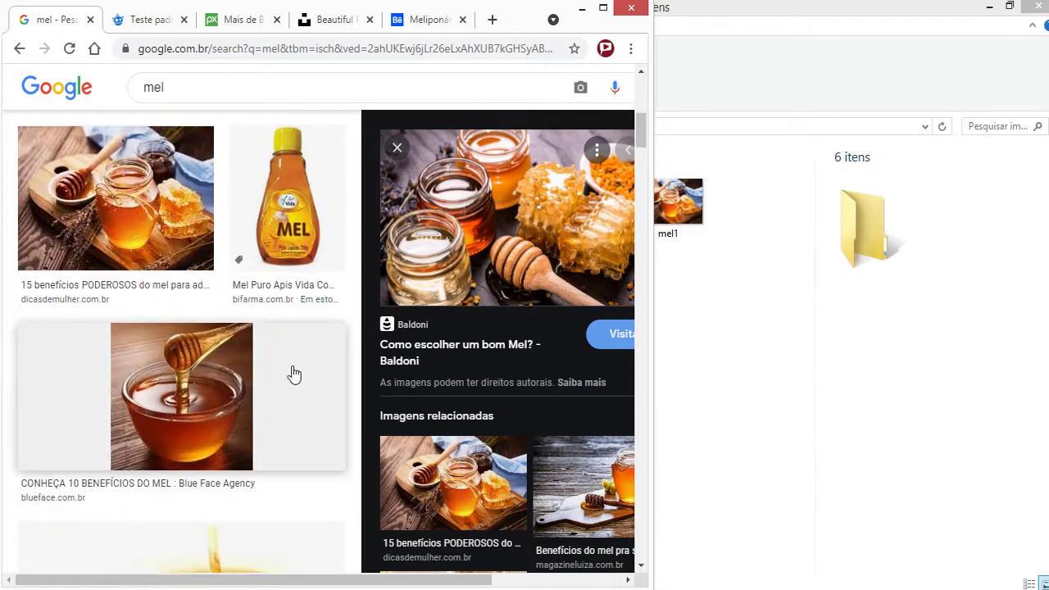
scroll(335, 368, "down", 1)
scroll(339, 369, "down", 2)
scroll(337, 369, "down", 2)
scroll(338, 369, "down", 3)
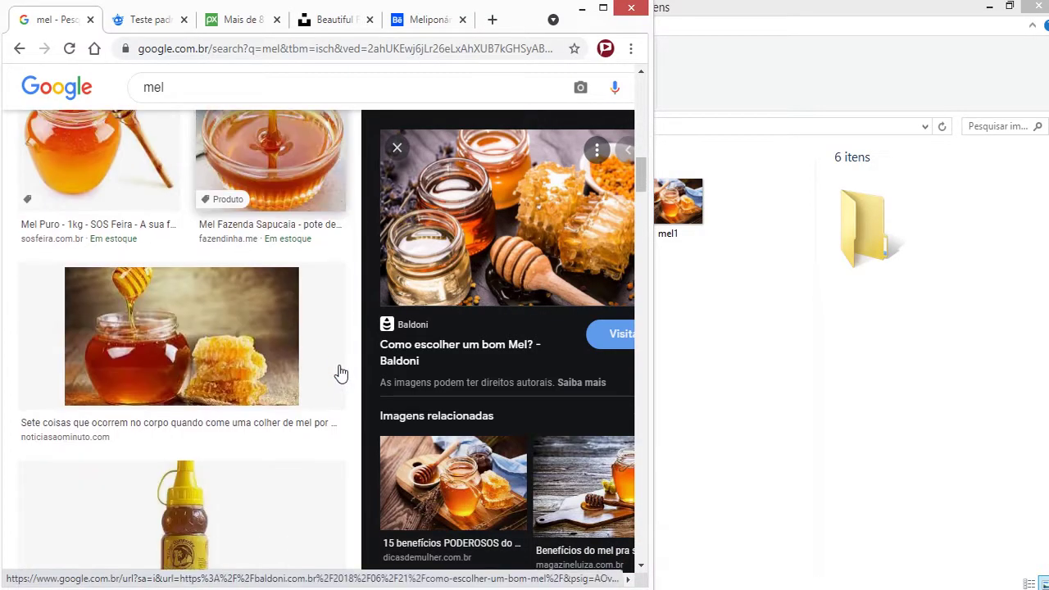
scroll(340, 371, "down", 3)
scroll(339, 372, "down", 5)
scroll(246, 305, "up", 4)
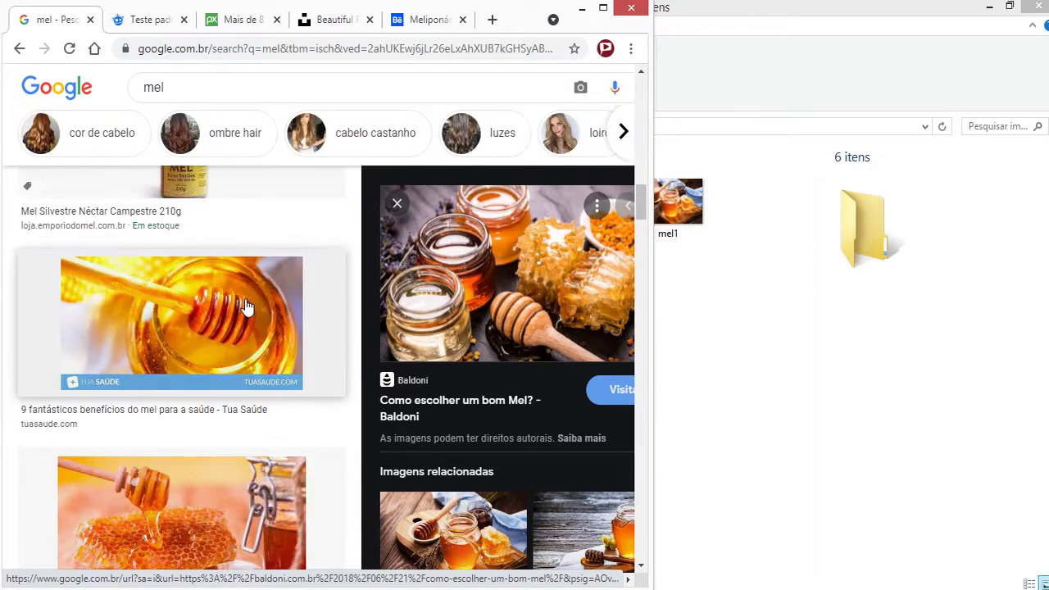
left_click(244, 340)
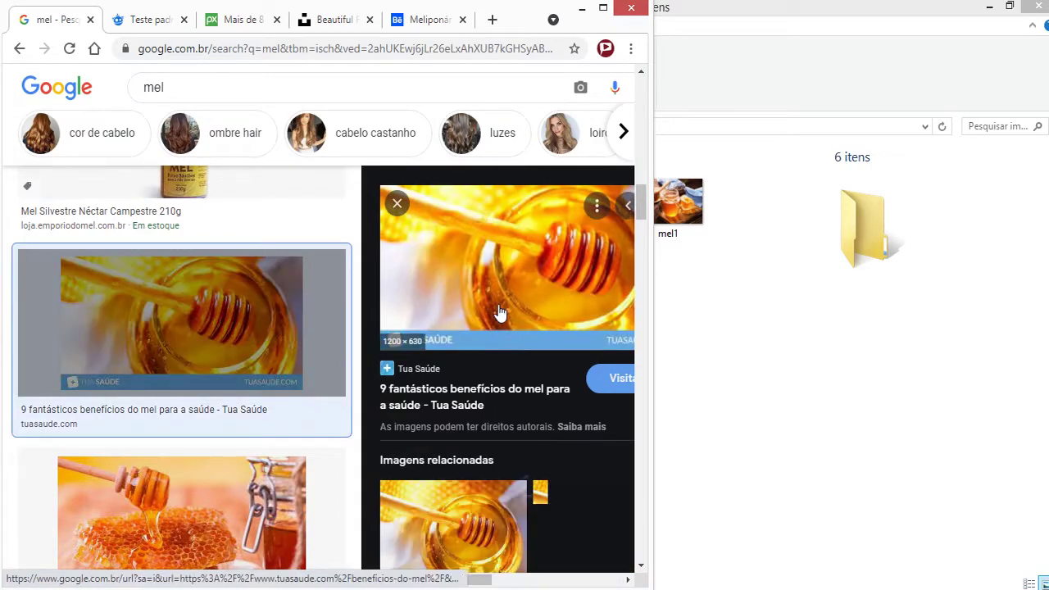
scroll(190, 354, "down", 2)
Step: Save the ABAP honeycomb image as mel3.jpg
left_click(190, 354)
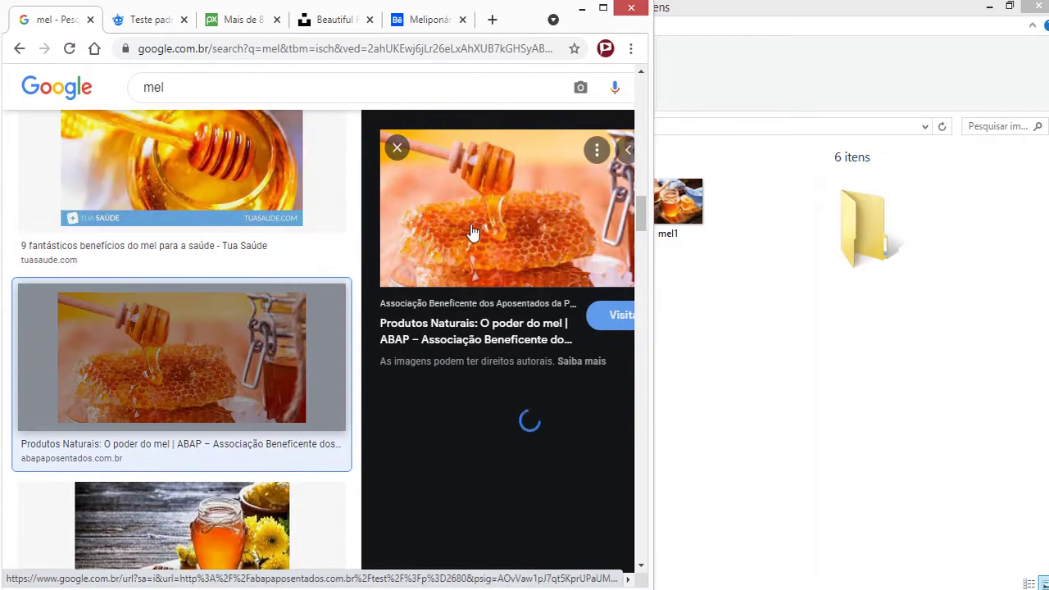
right_click(471, 227)
left_click(524, 417)
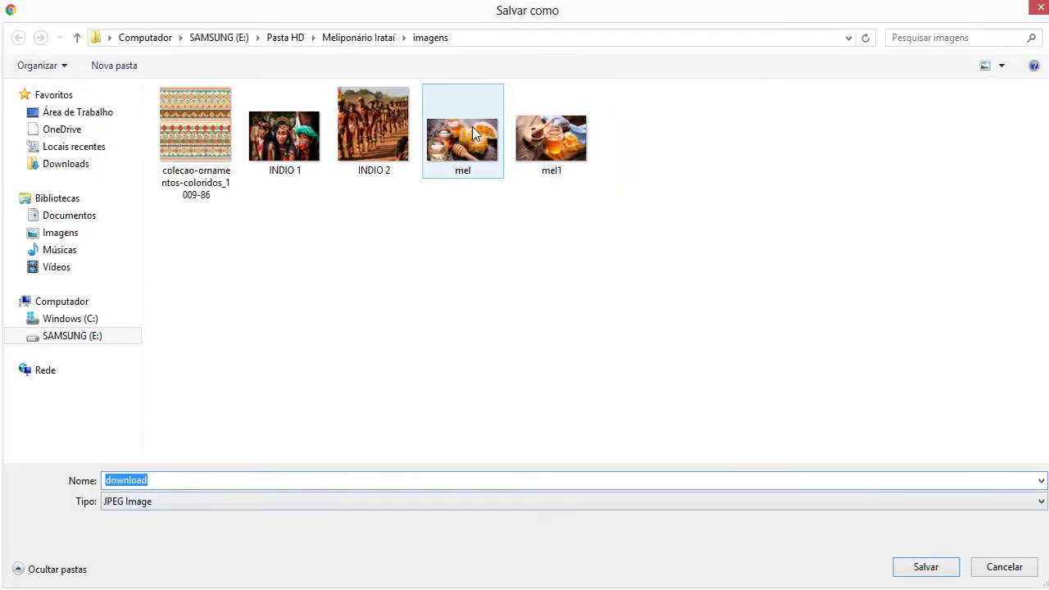
left_click(472, 141)
left_click(550, 137)
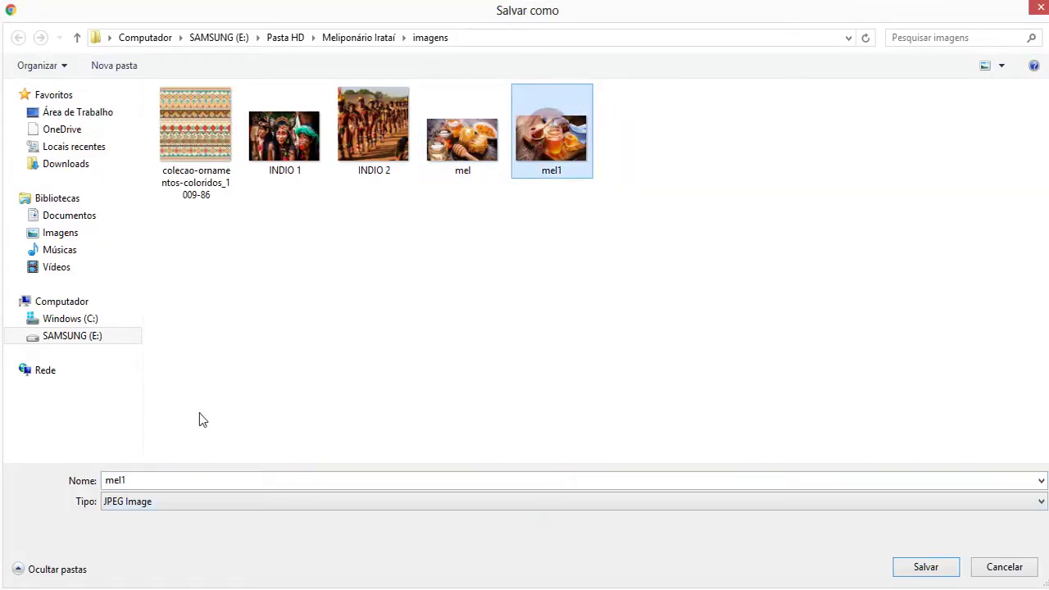
left_click(139, 480)
key("BackSpace")
type("3")
key("Return")
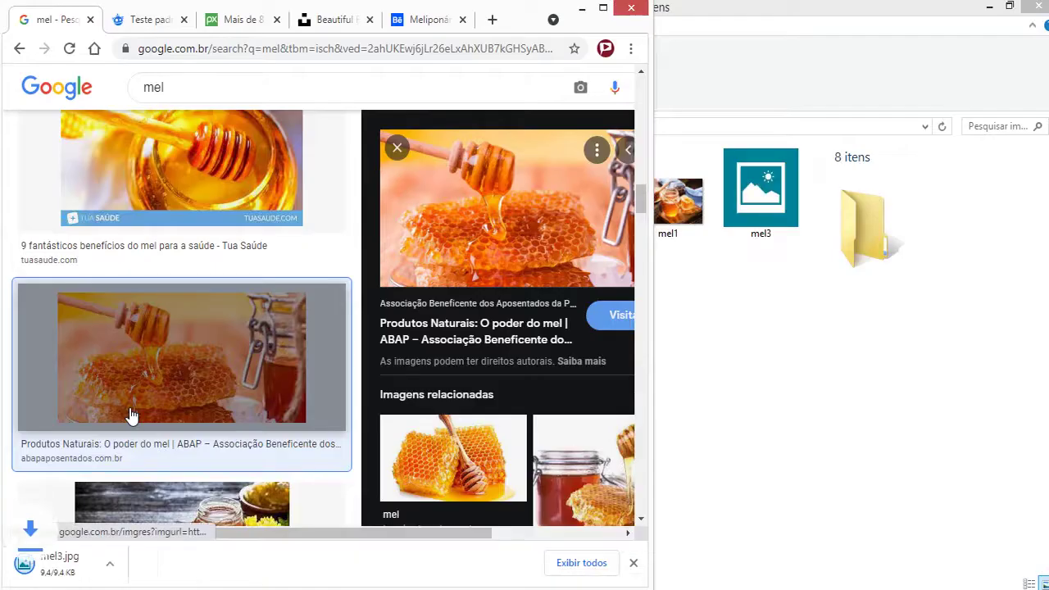
scroll(164, 363, "down", 5)
scroll(176, 347, "down", 1)
scroll(175, 347, "up", 5)
scroll(262, 65, "up", 3)
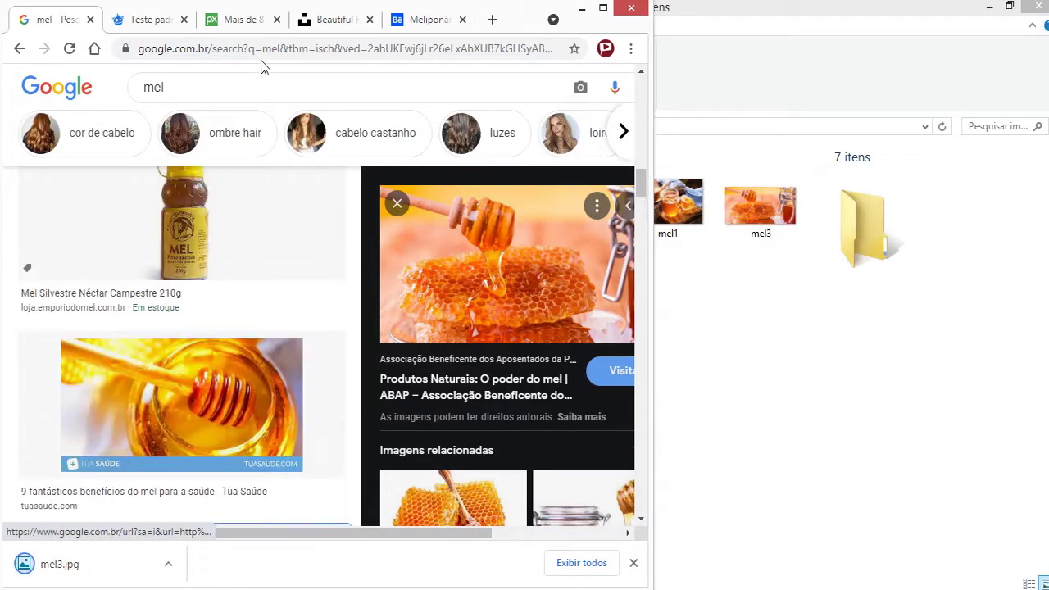
Step: Search images for 'abelhas brasileiras'
left_click_drag(241, 79, 117, 93)
type("abel")
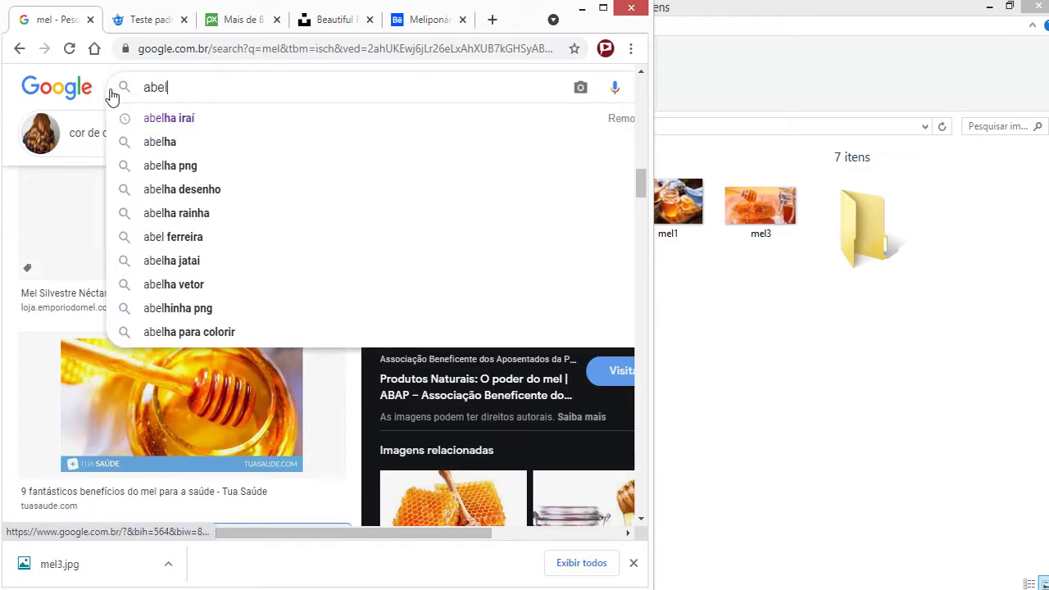
type("has vb")
key("BackSpace")
key("BackSpace")
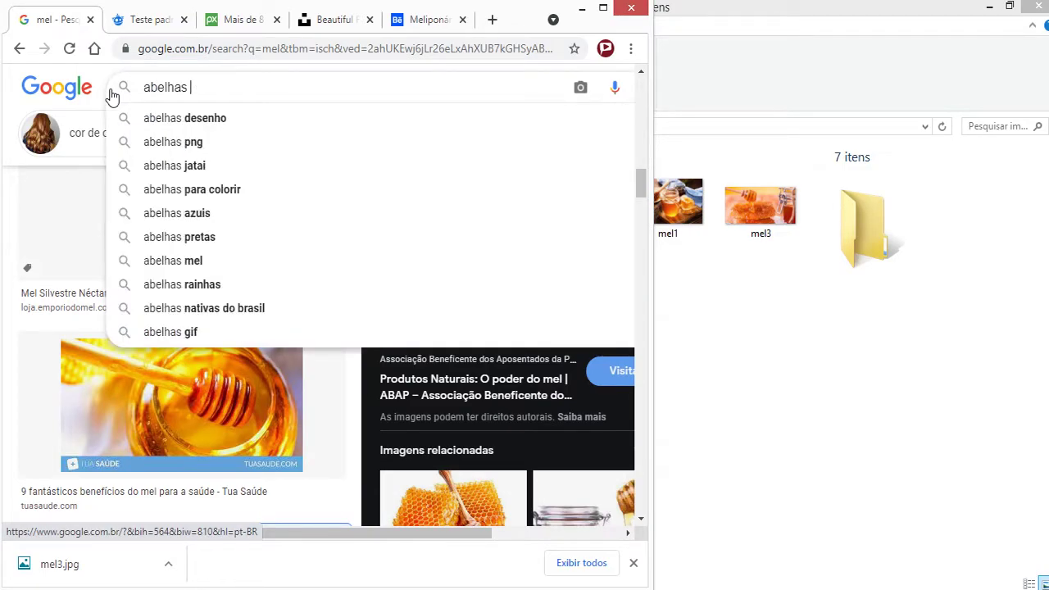
type("brasileiras")
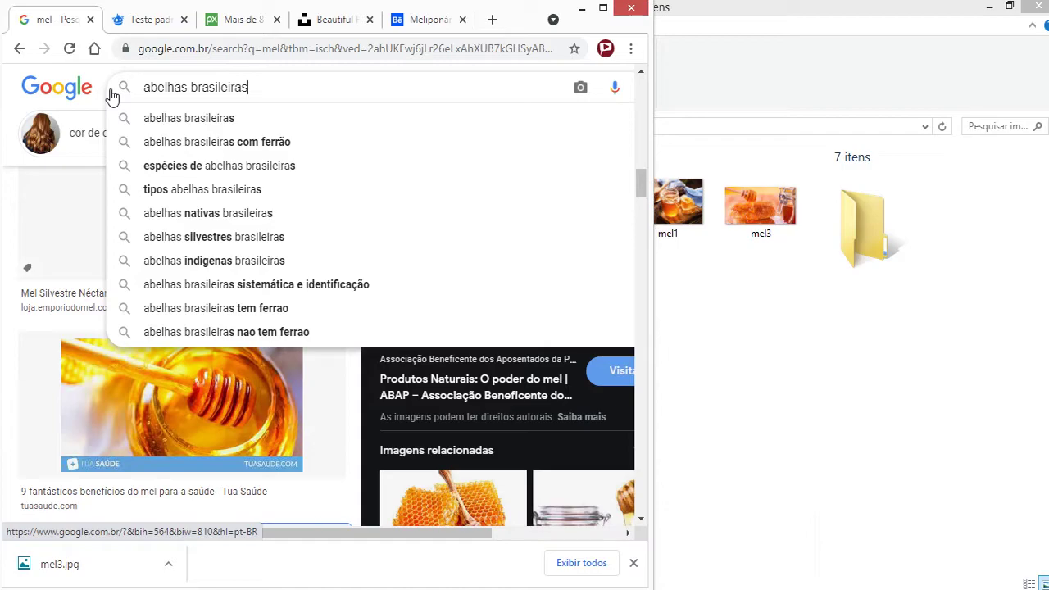
key("Return")
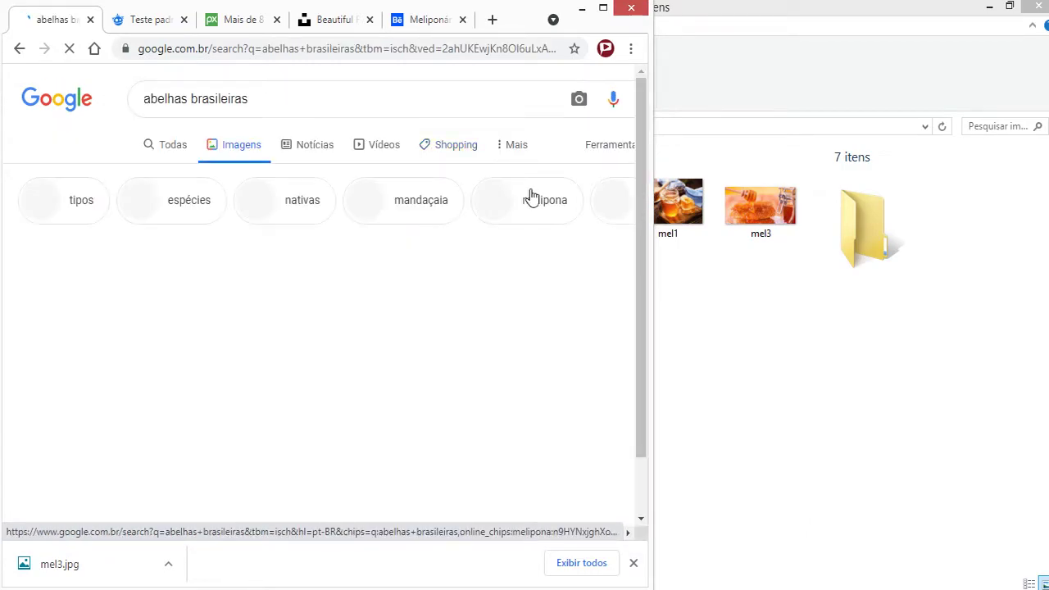
scroll(537, 192, "down", 3)
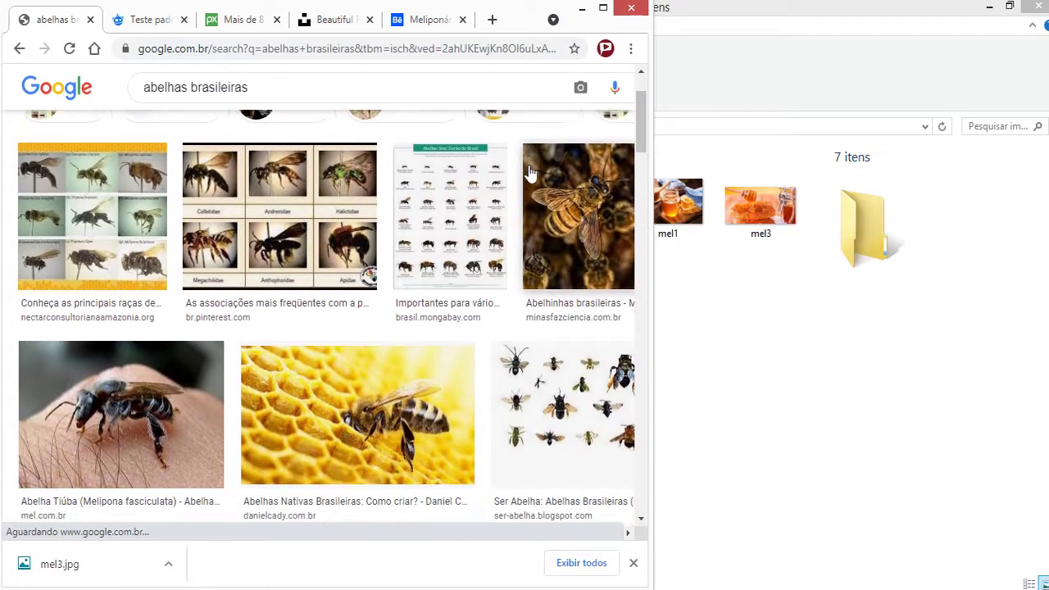
scroll(534, 188, "down", 3)
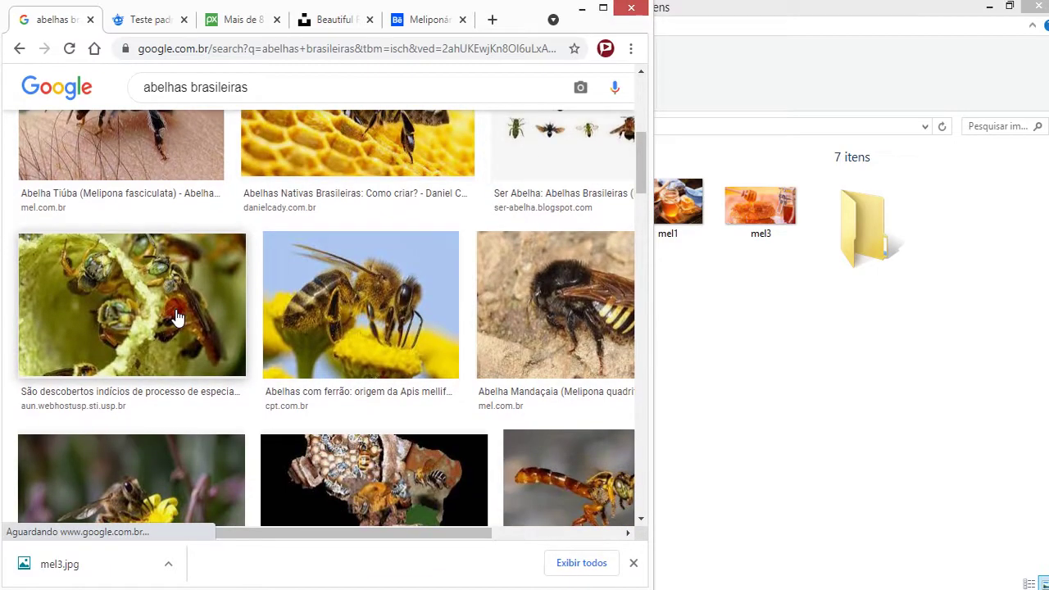
Step: Save the bee colony photo as abelha.jpg
left_click(176, 317)
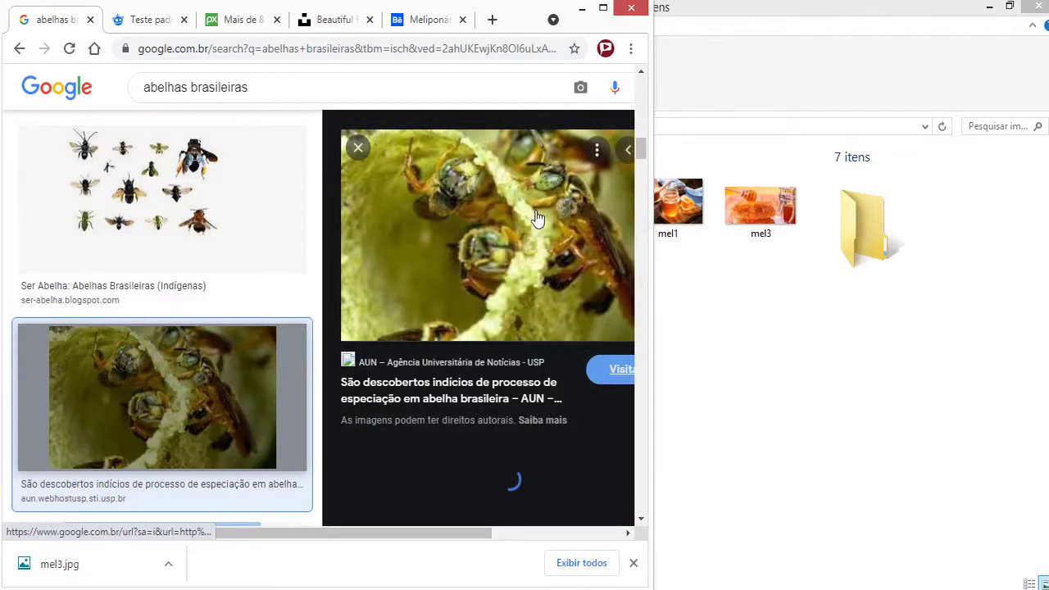
right_click(502, 263)
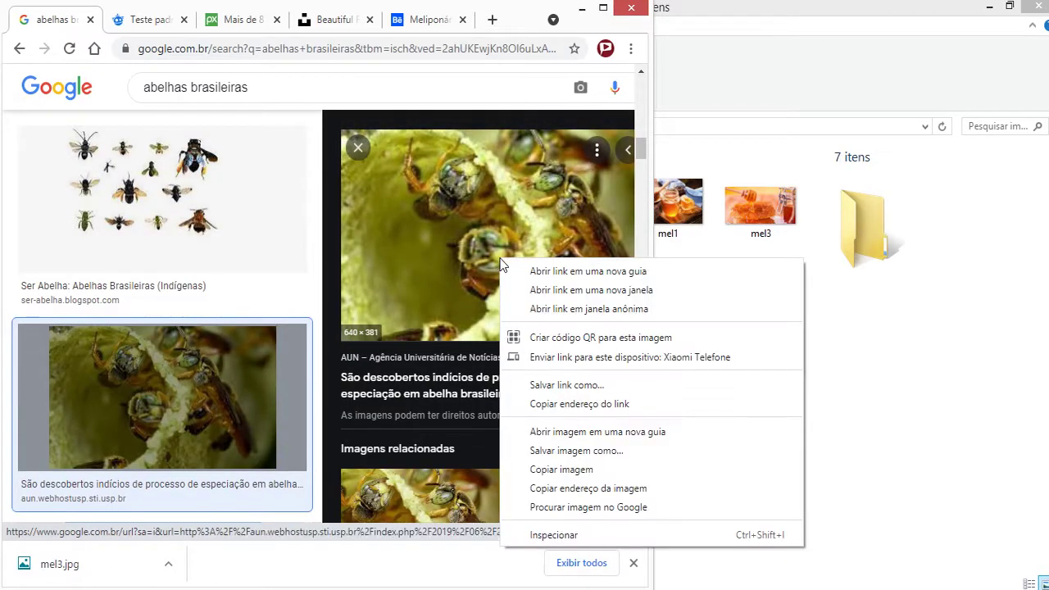
left_click(578, 451)
type("abelha")
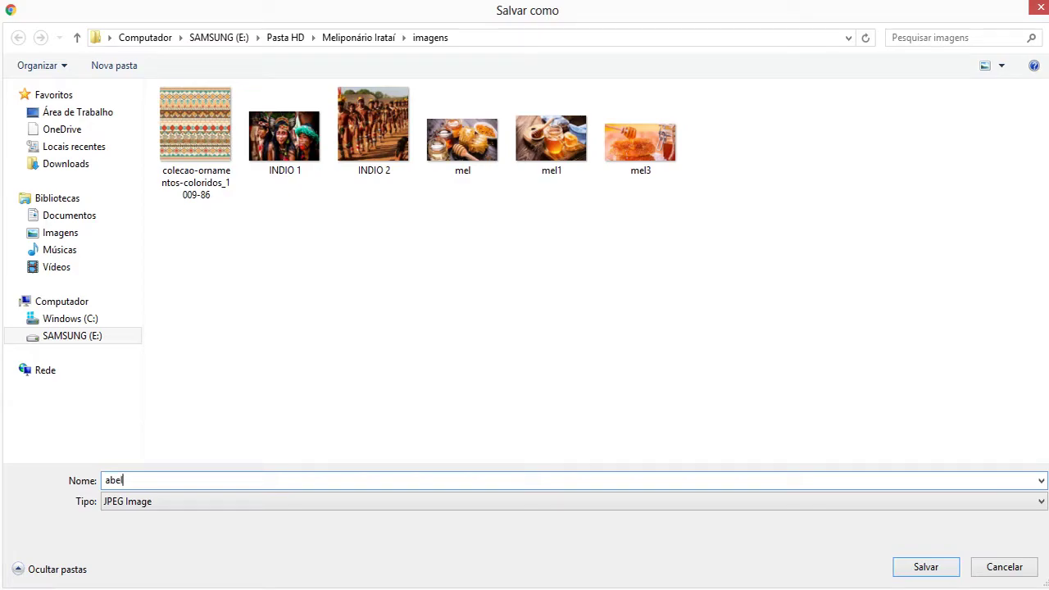
key("Return")
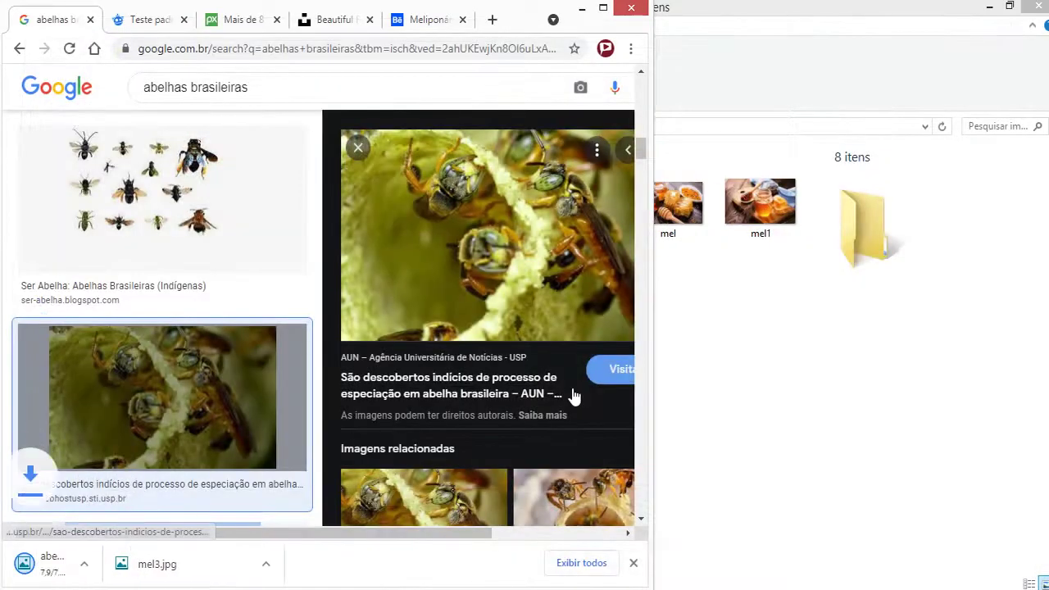
scroll(578, 409, "down", 3)
Step: Save the Jataí stingless bee image under the name abelha
left_click(582, 275)
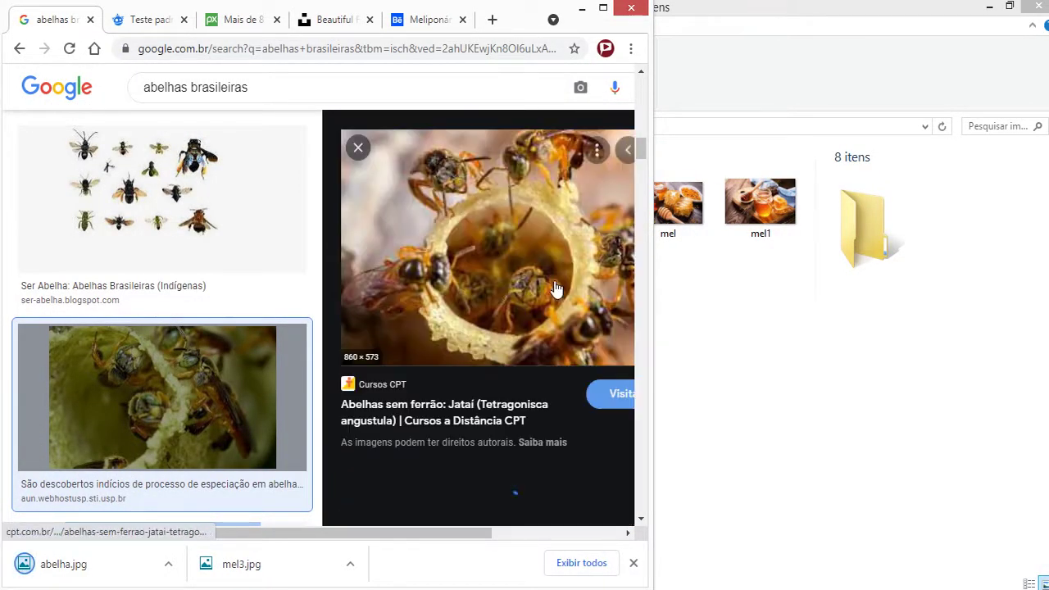
right_click(491, 256)
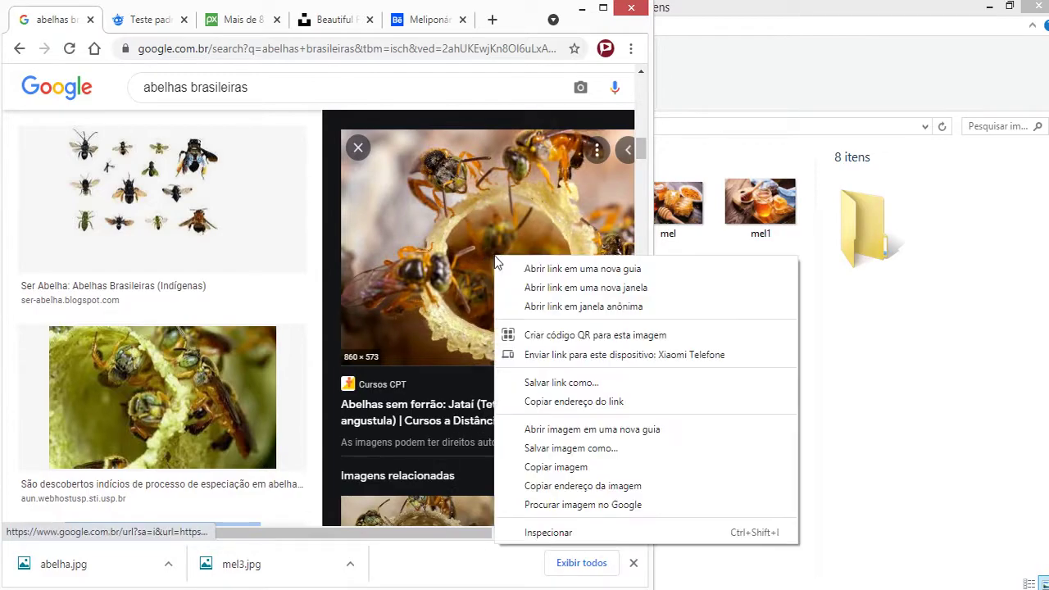
left_click(571, 448)
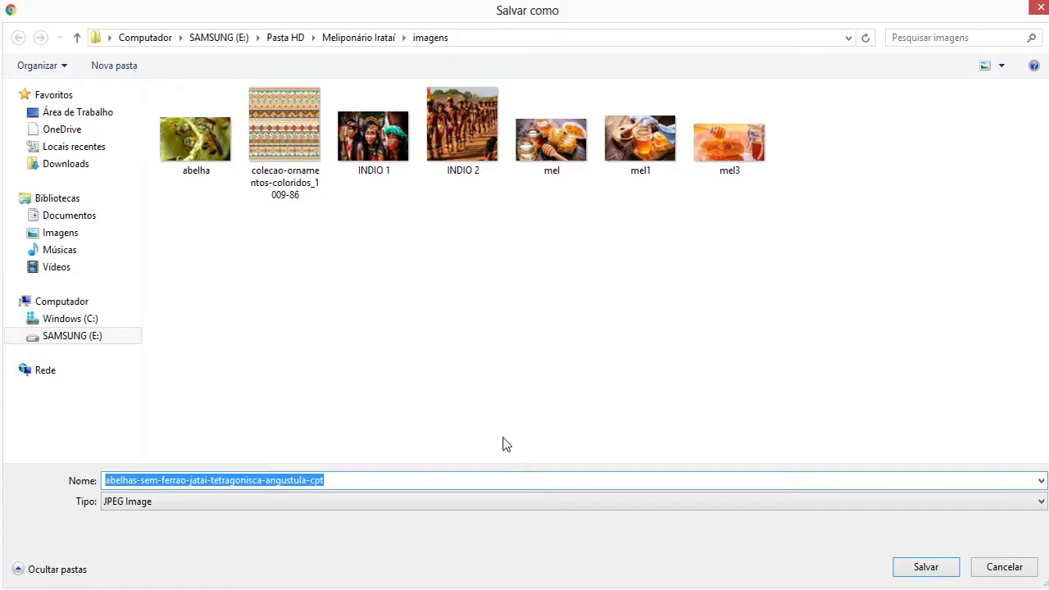
type("abelh")
type("a 1")
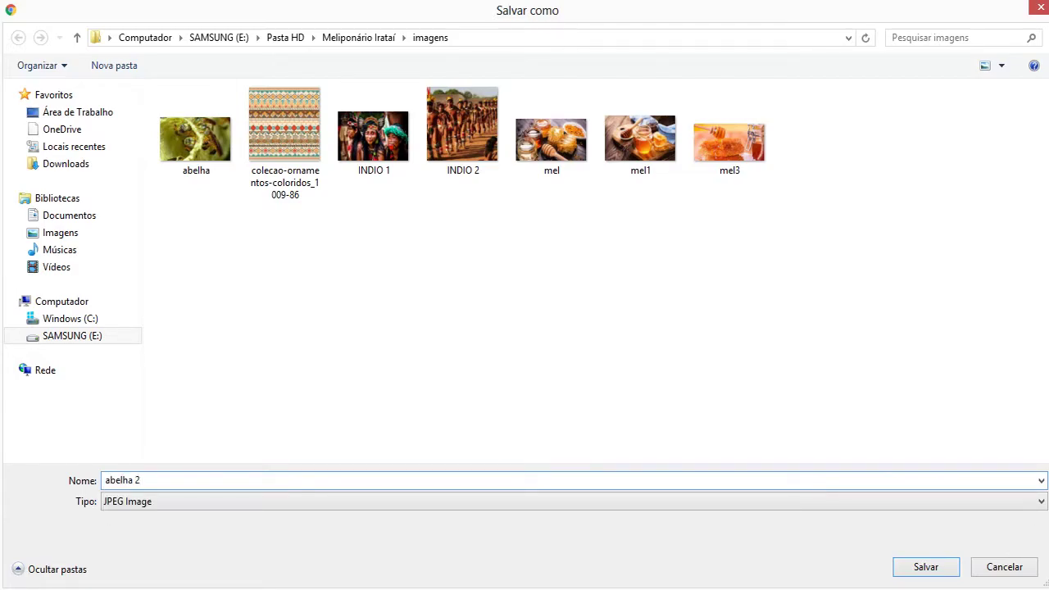
key("Return")
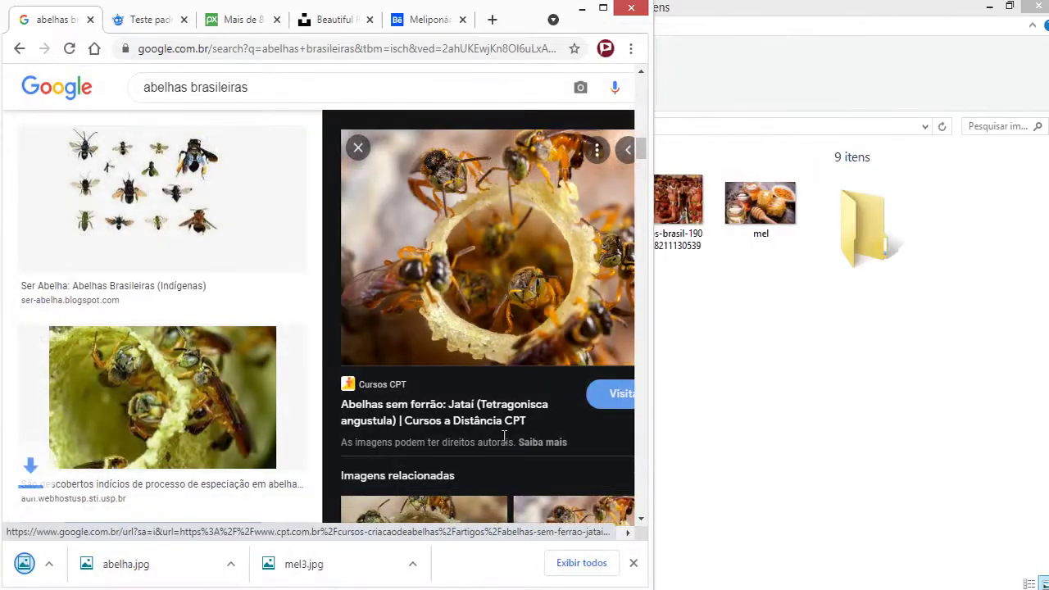
scroll(542, 291, "down", 3)
scroll(580, 306, "down", 2)
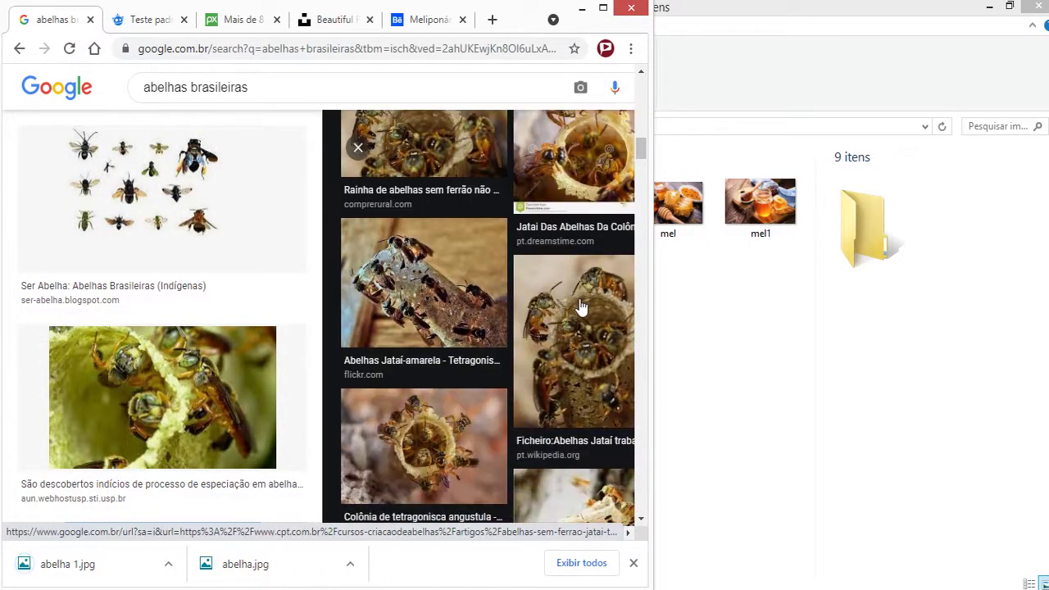
Step: Save the Abelhas Jataí-amarela photo as abelha 2.jpg
left_click(417, 318)
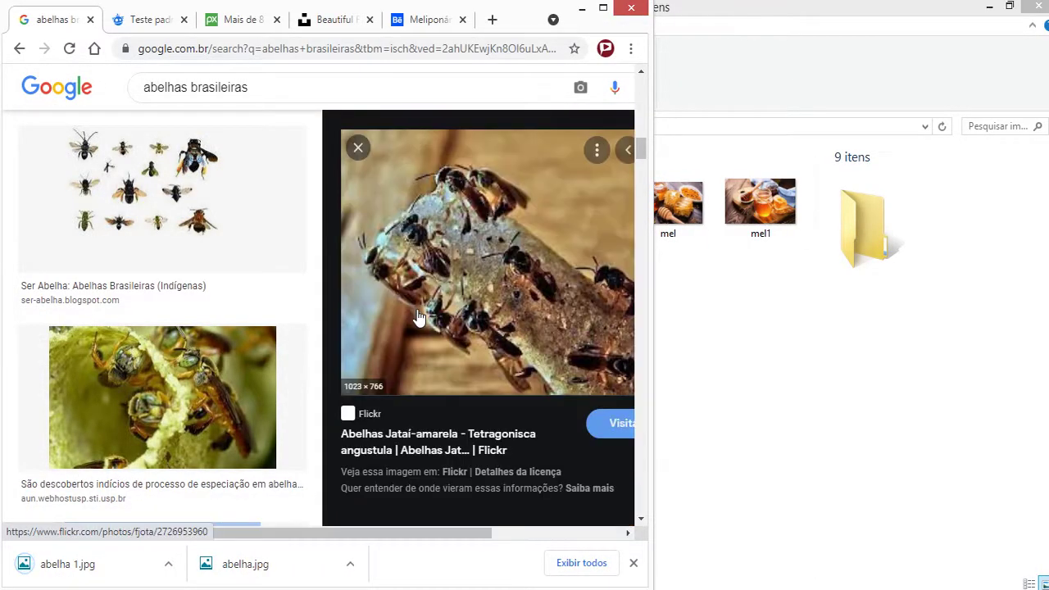
right_click(482, 303)
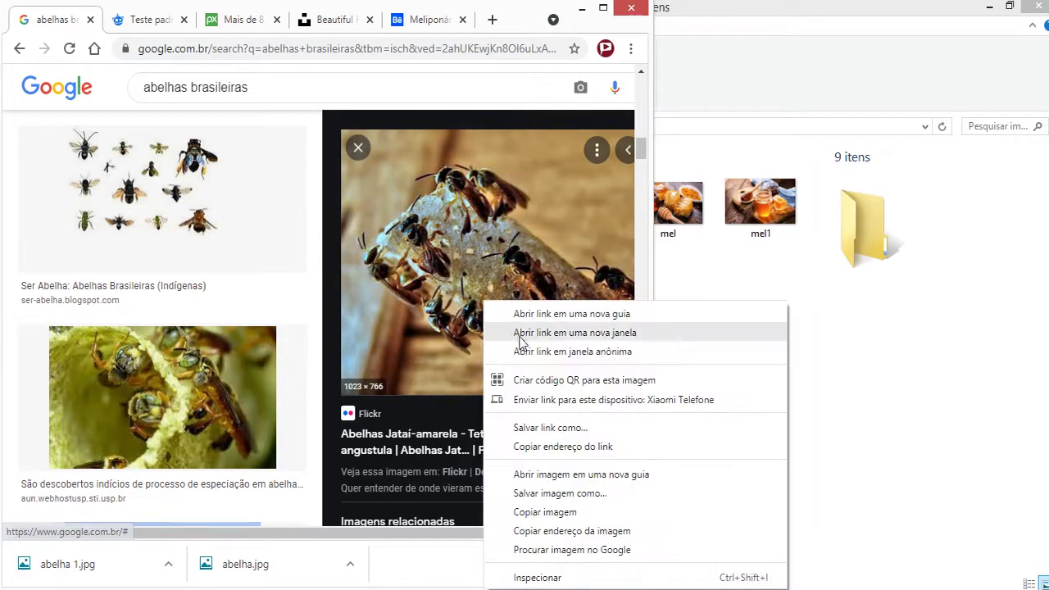
left_click(591, 494)
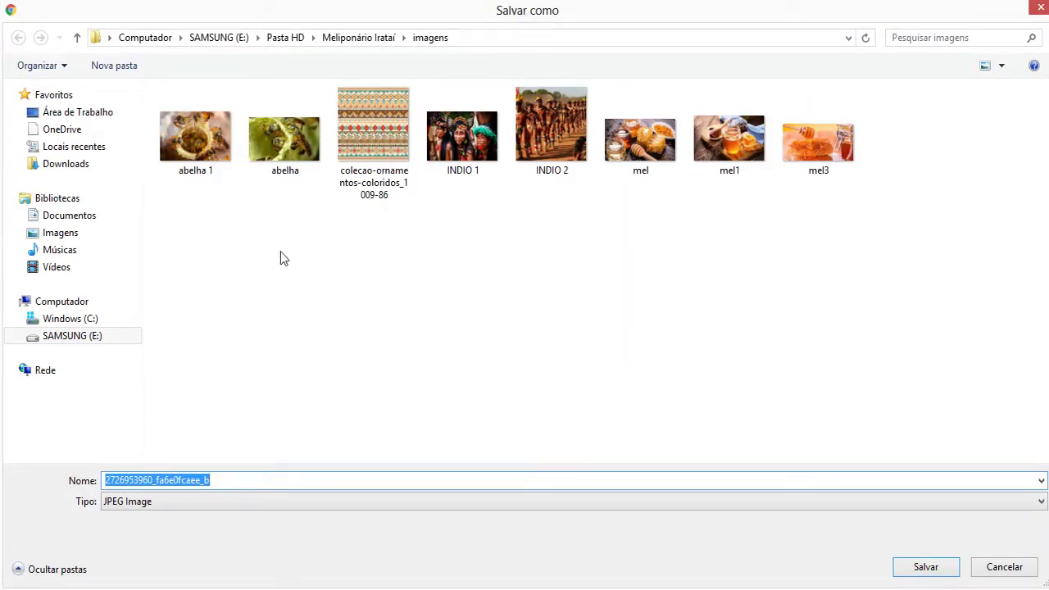
left_click(195, 135)
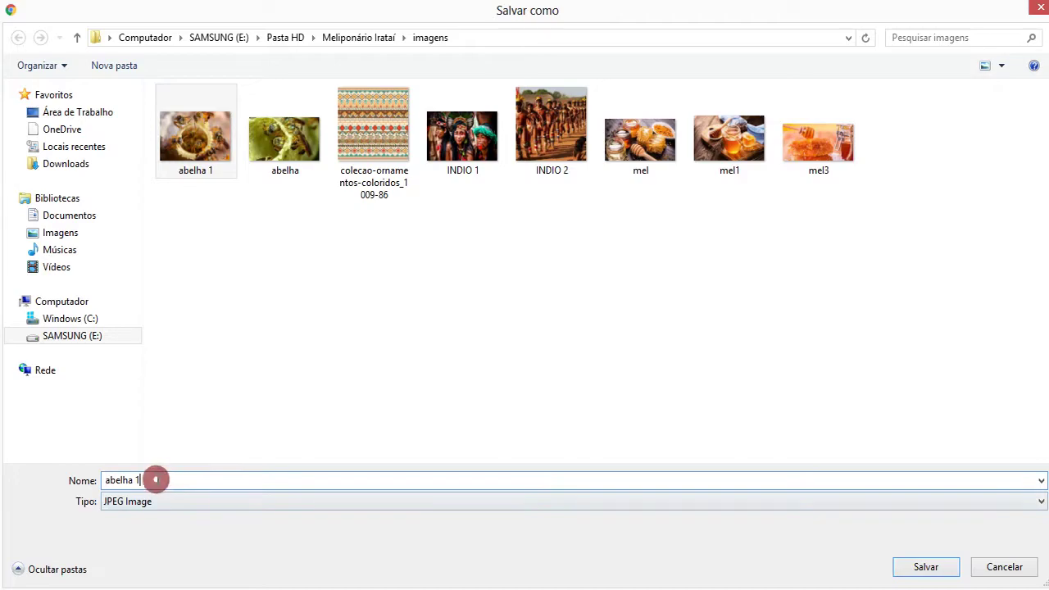
key("BackSpace")
type("3")
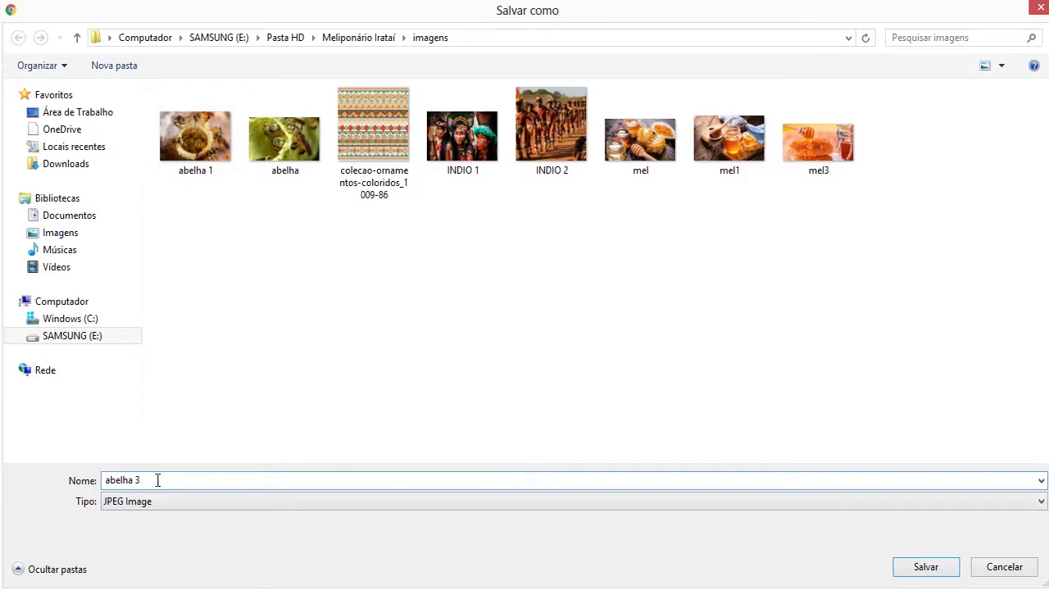
key("BackSpace")
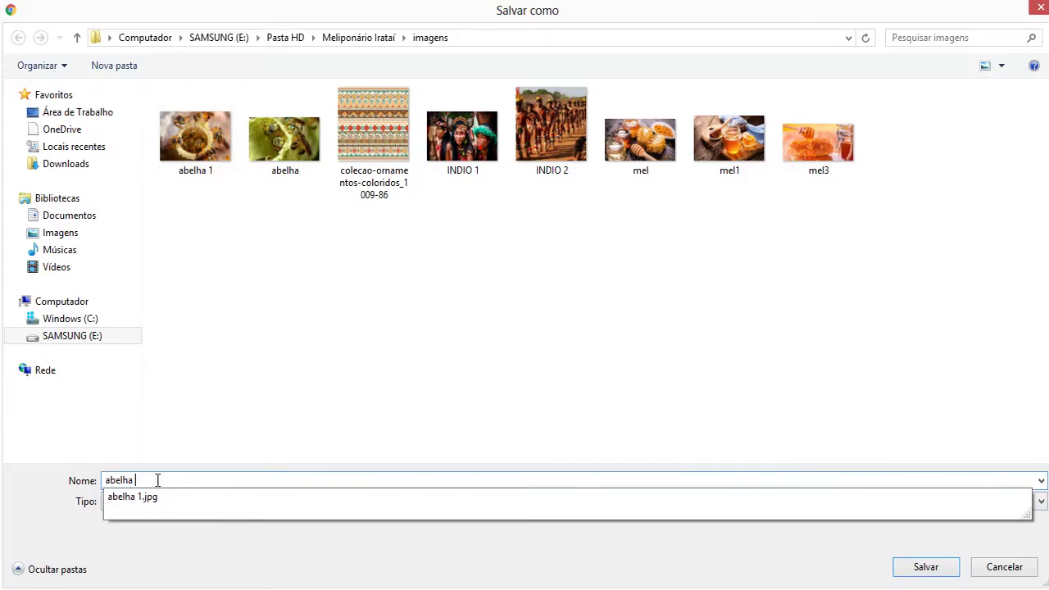
type("2")
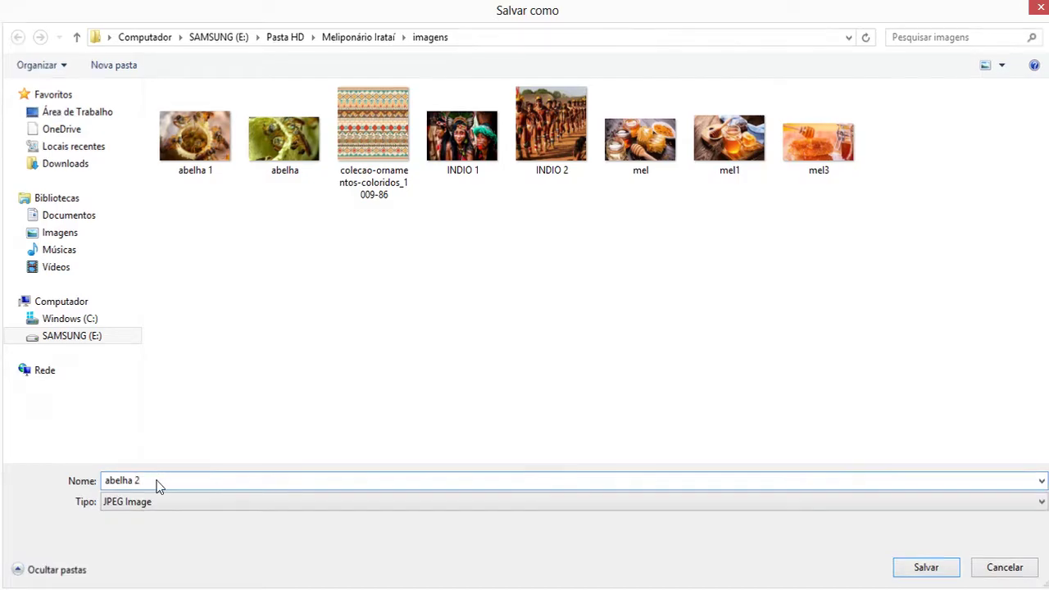
key("Return")
Step: Find the flying bee photo and look at its source page
scroll(446, 377, "down", 4)
scroll(461, 401, "down", 2)
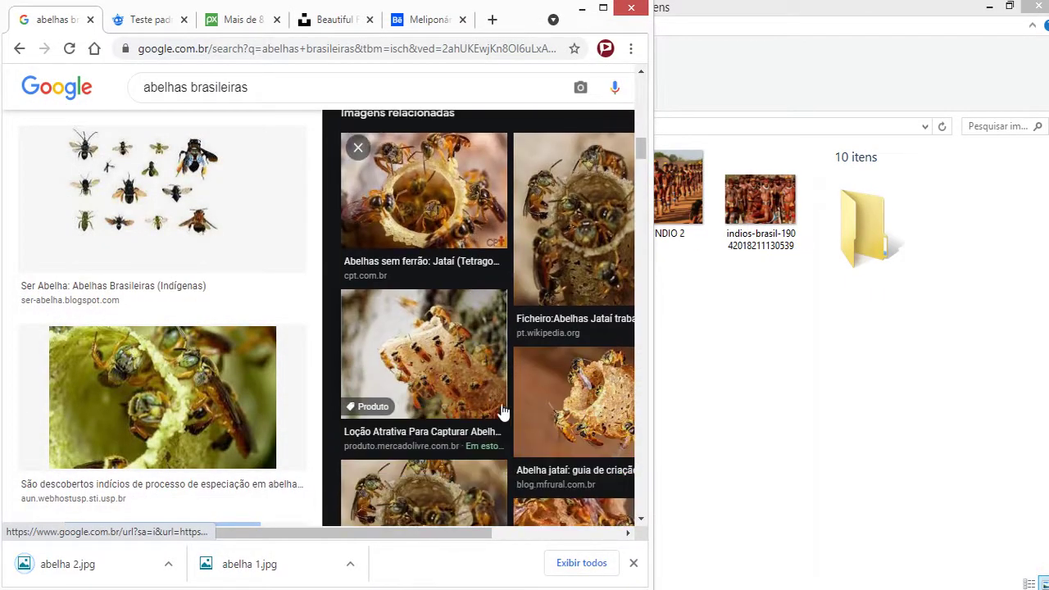
scroll(524, 360, "down", 1)
scroll(590, 385, "down", 2)
scroll(598, 422, "down", 1)
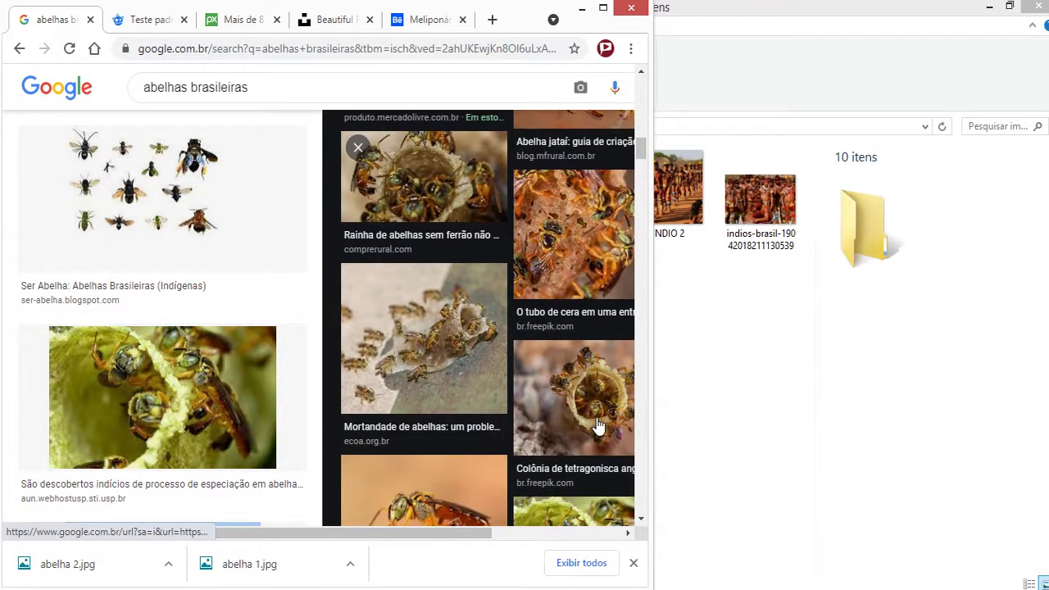
scroll(597, 428, "down", 3)
scroll(599, 429, "down", 3)
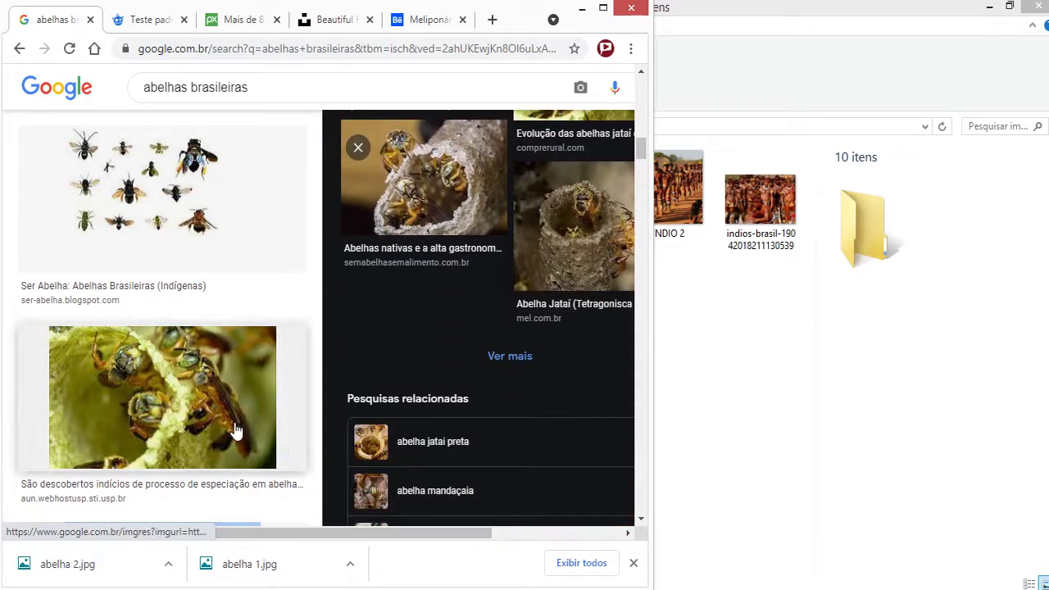
scroll(262, 400, "down", 3)
scroll(295, 397, "down", 4)
scroll(295, 397, "down", 1)
scroll(295, 397, "down", 2)
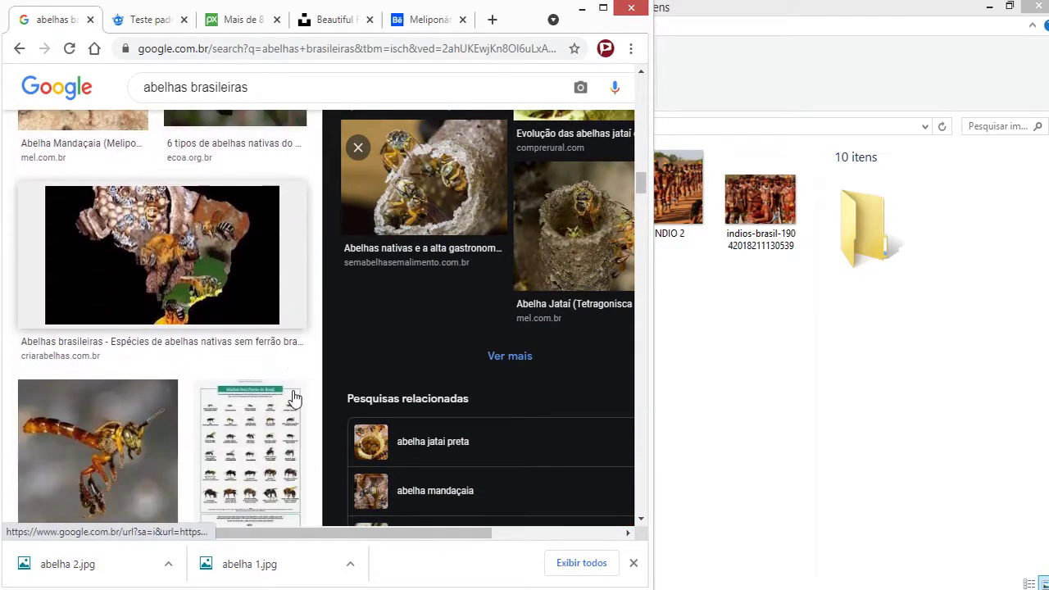
scroll(295, 397, "down", 1)
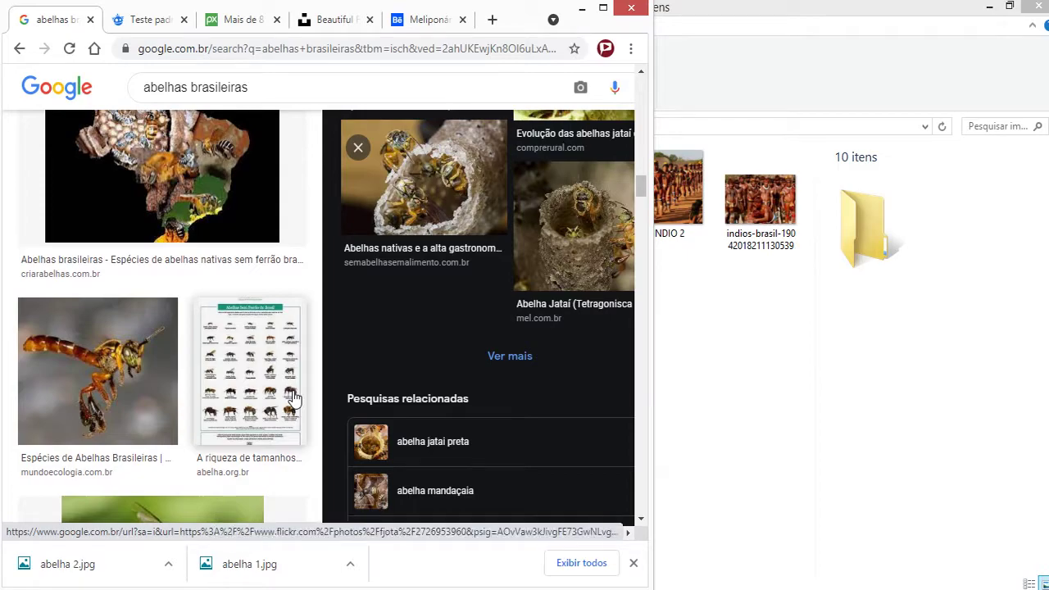
scroll(287, 390, "down", 1)
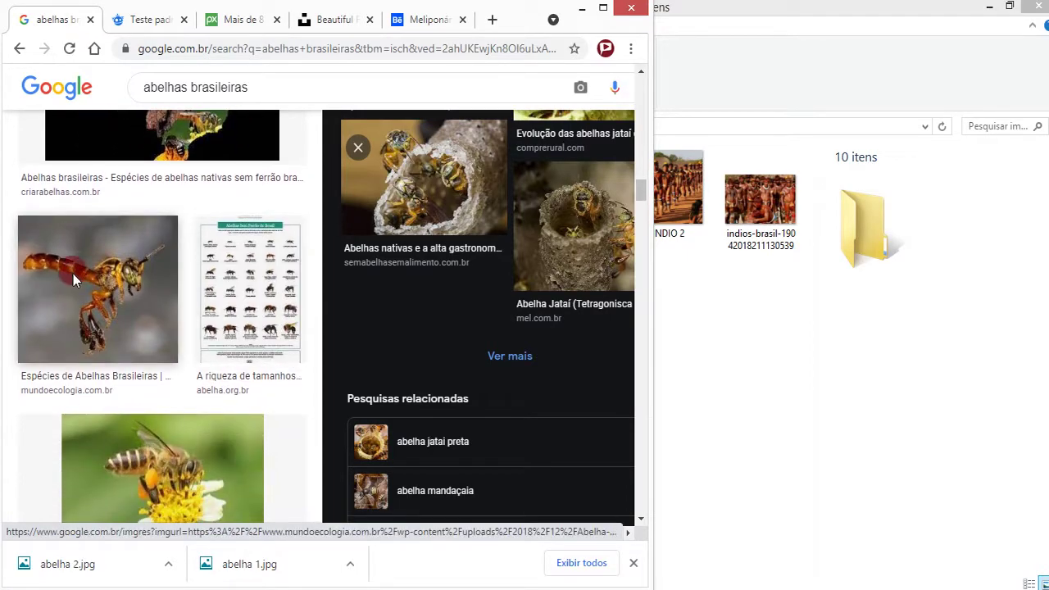
left_click(73, 273)
right_click(547, 281)
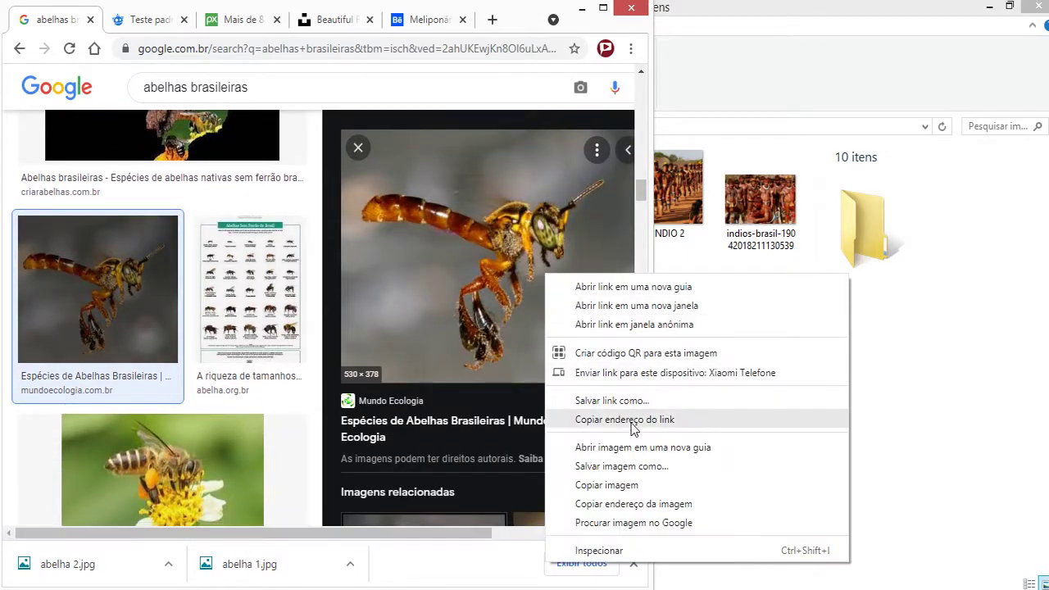
left_click(434, 248)
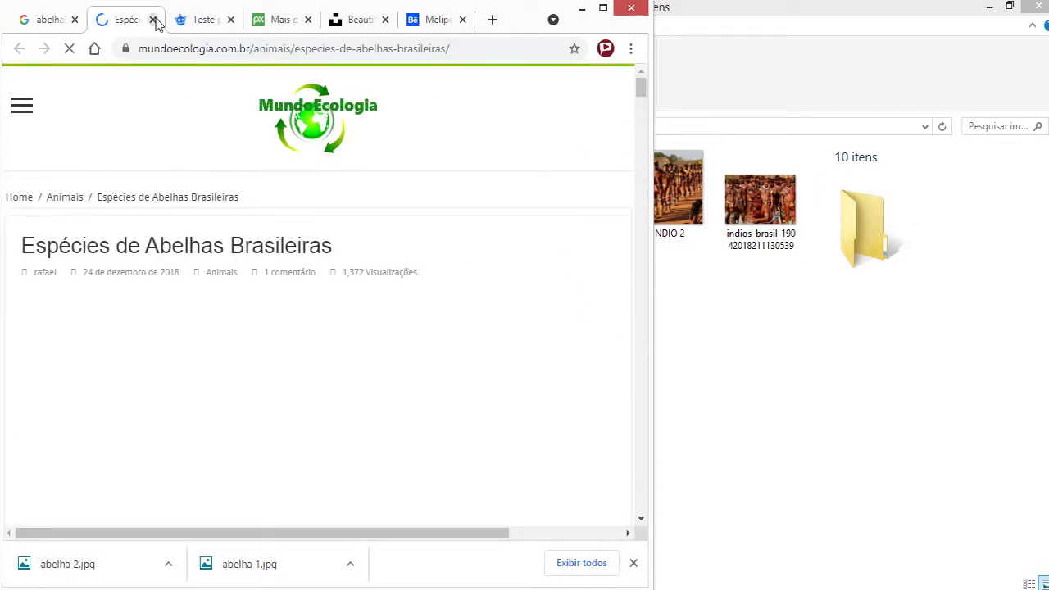
scroll(447, 308, "down", 3)
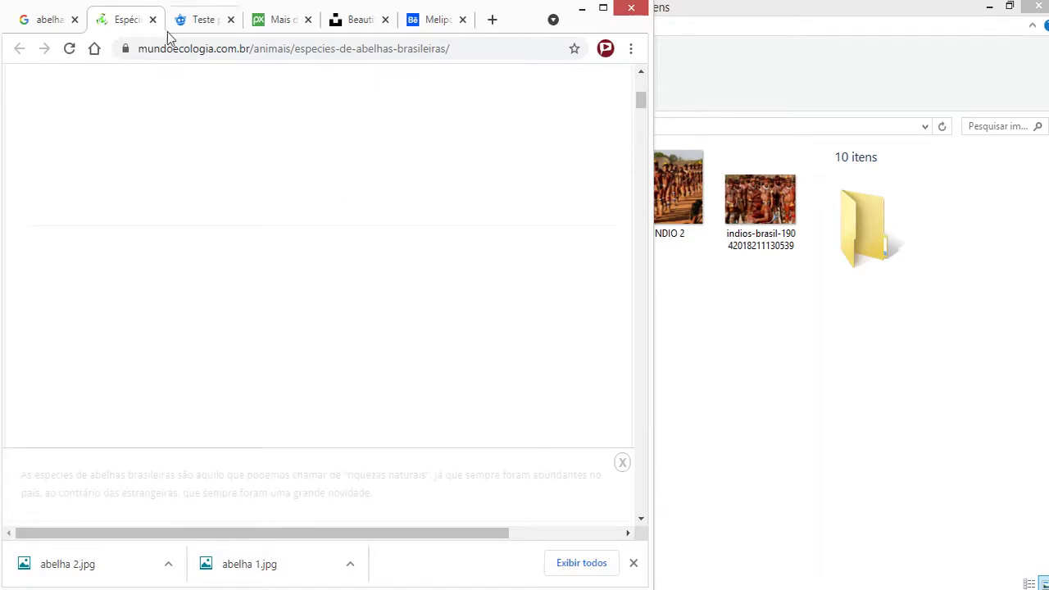
key("ctrl+w")
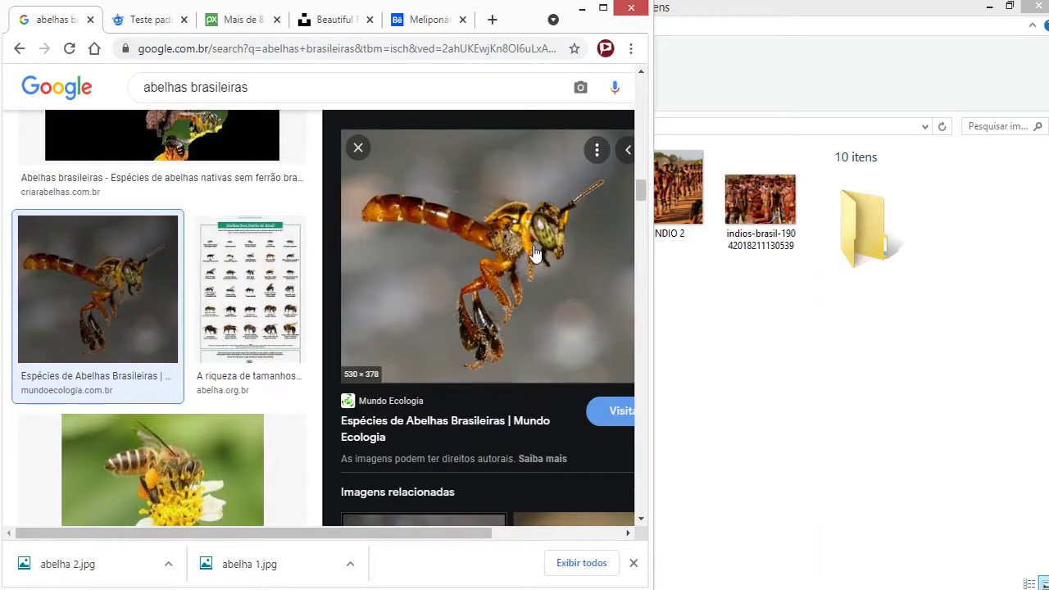
Step: Save the flying bee image as abelha 3.jpg
right_click(535, 254)
left_click(600, 454)
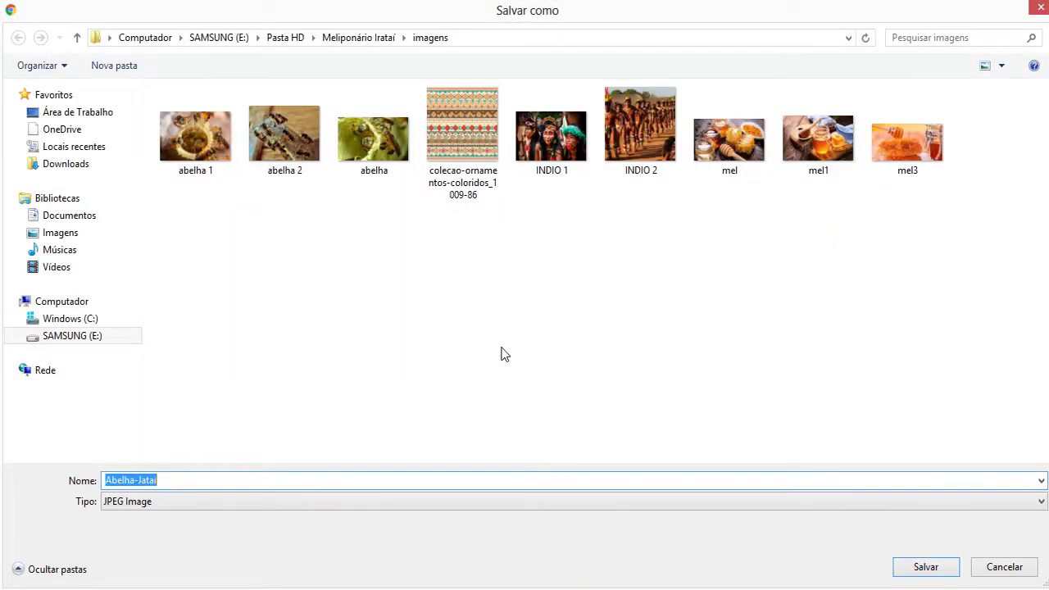
left_click(195, 135)
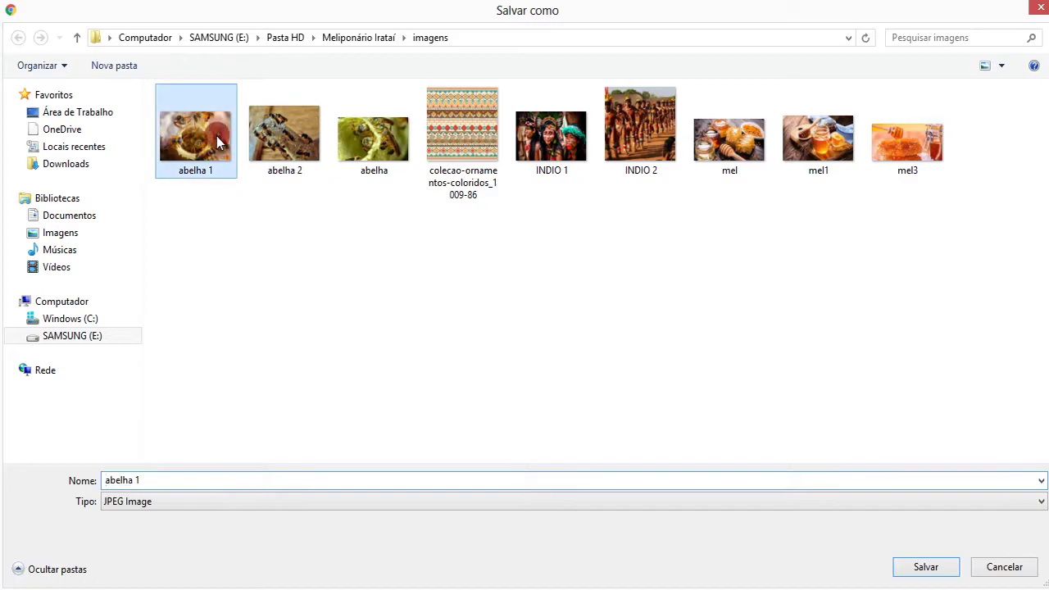
left_click(166, 482)
key("BackSpace")
type("3")
key("Return")
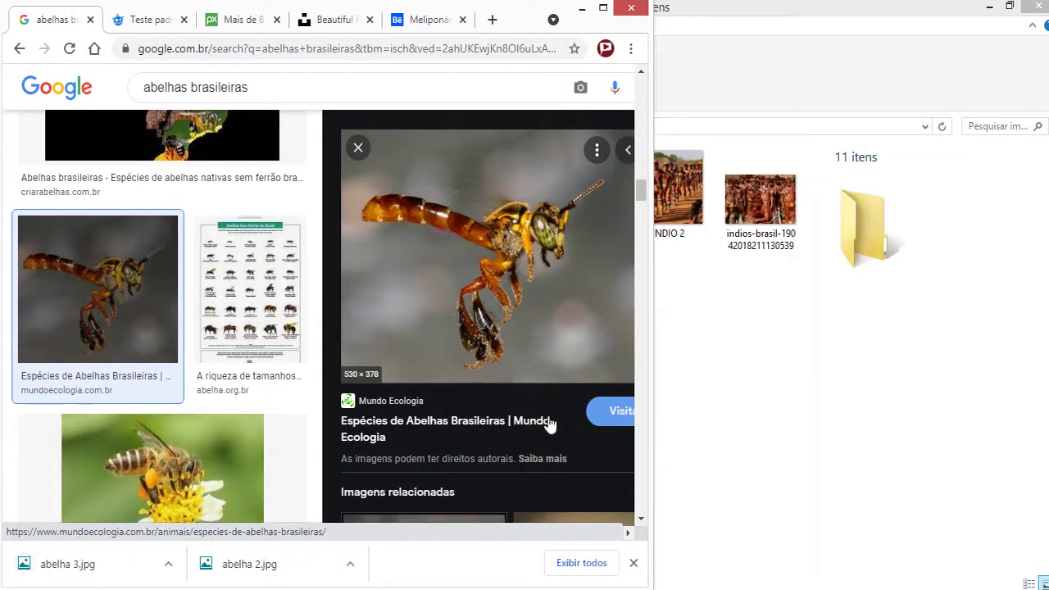
Step: Browse further bee results and check the imagens folder
scroll(256, 439, "down", 1)
scroll(257, 440, "down", 3)
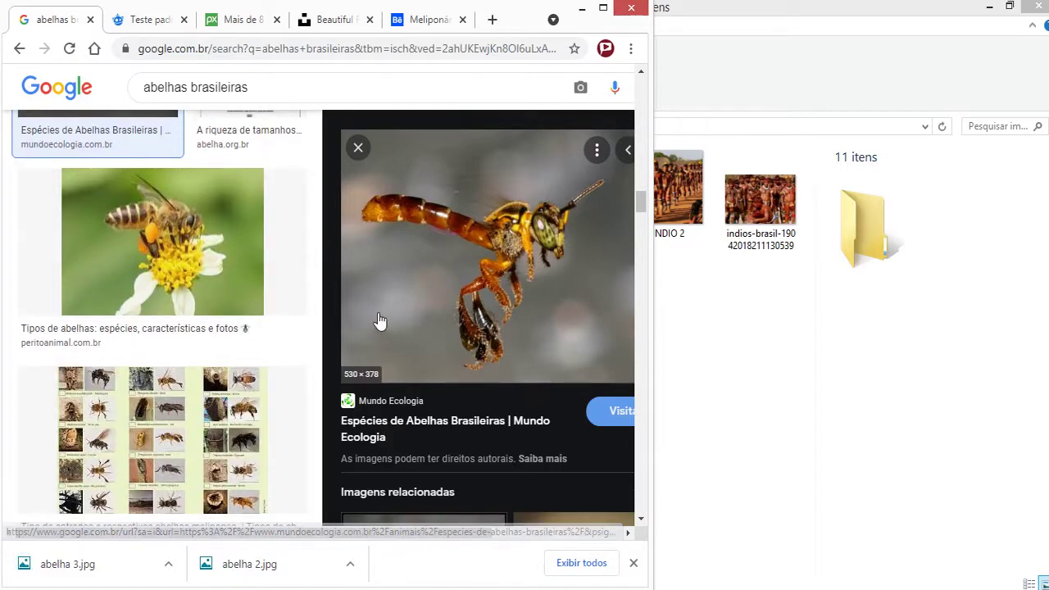
scroll(557, 417, "down", 3)
scroll(562, 451, "down", 1)
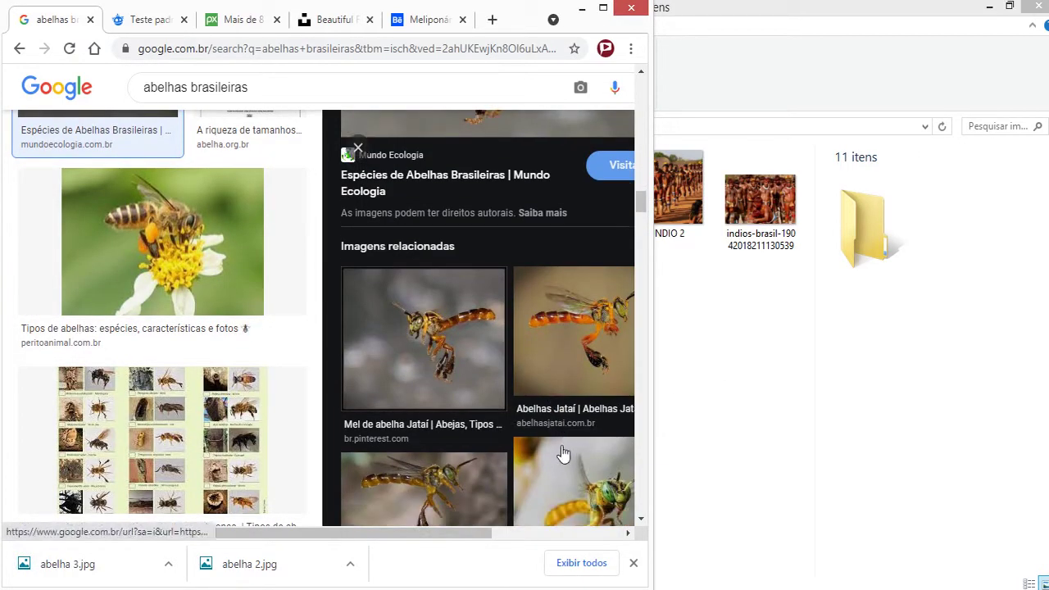
scroll(562, 451, "down", 2)
scroll(569, 451, "down", 3)
scroll(527, 445, "down", 3)
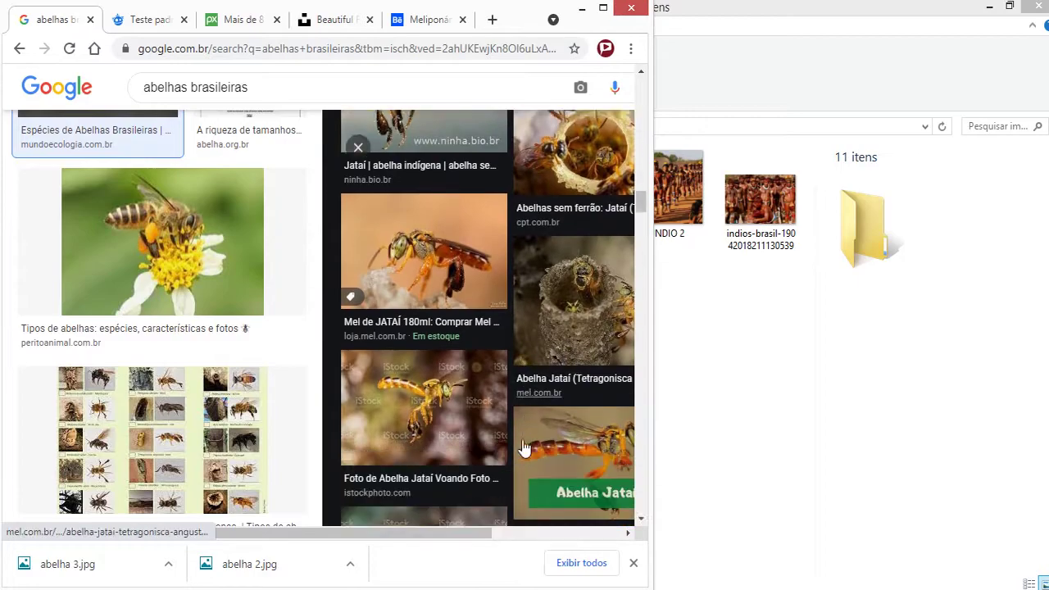
scroll(527, 444, "down", 3)
scroll(42, 468, "down", 1)
scroll(148, 400, "down", 3)
scroll(223, 410, "down", 4)
scroll(223, 409, "up", 3)
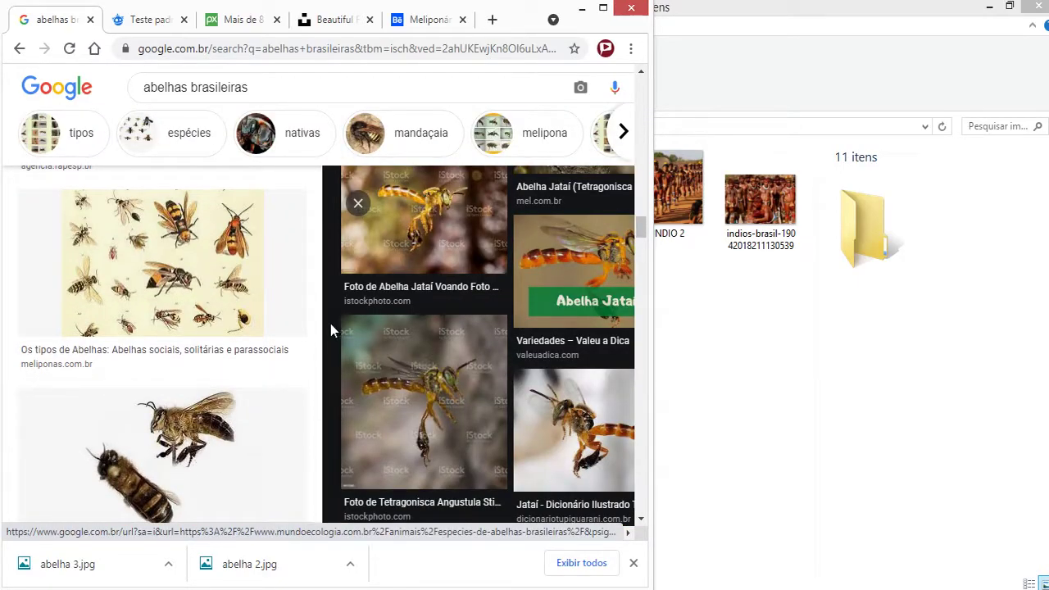
left_click(716, 304)
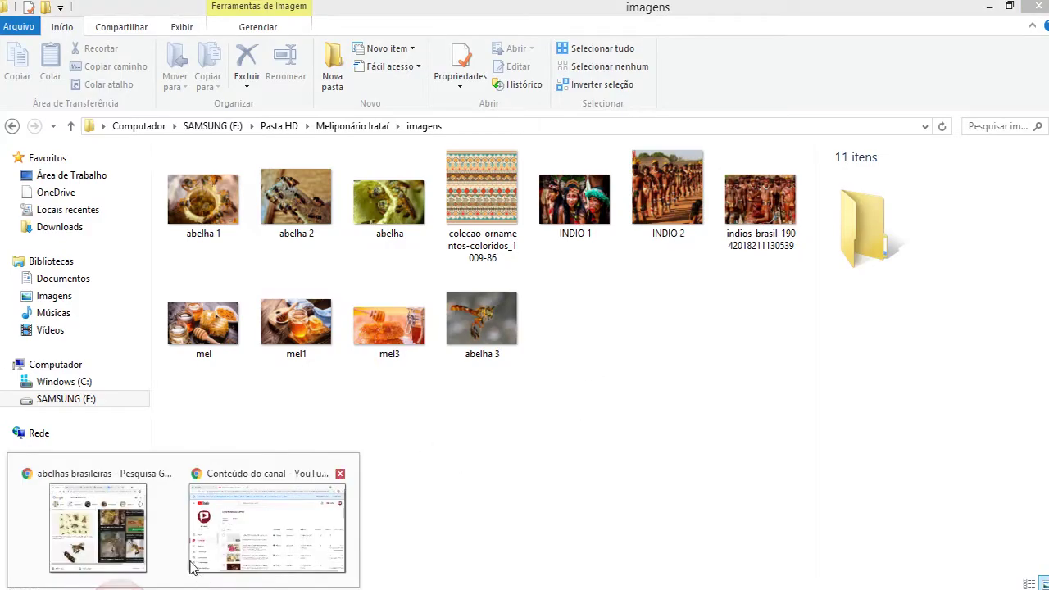
Step: Start a new search for 'backgropu', then switch to Pixabay's indio brasileiro results
left_click(205, 508)
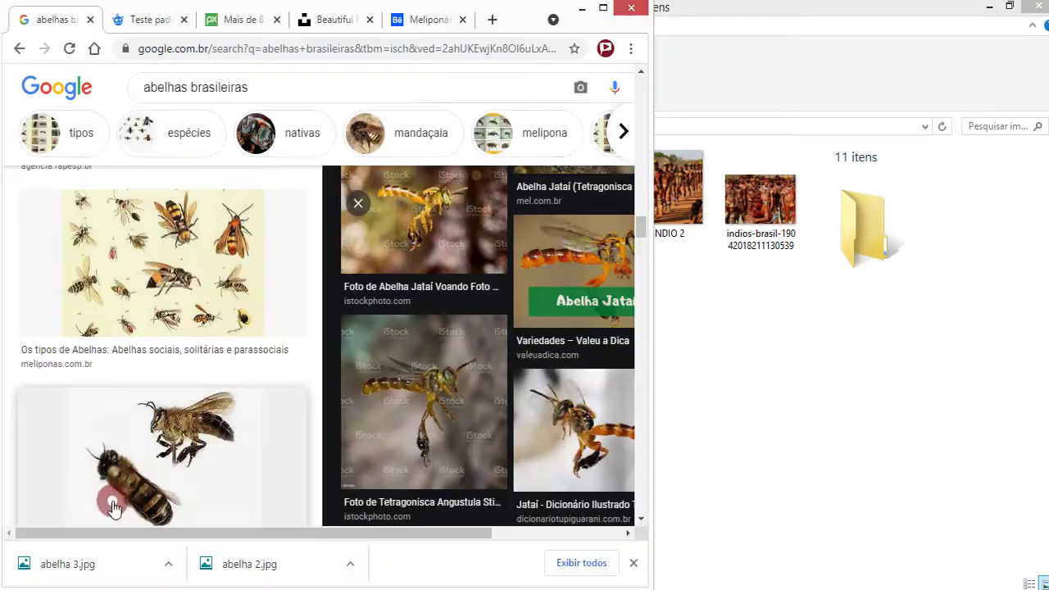
left_click(252, 85)
type("backg")
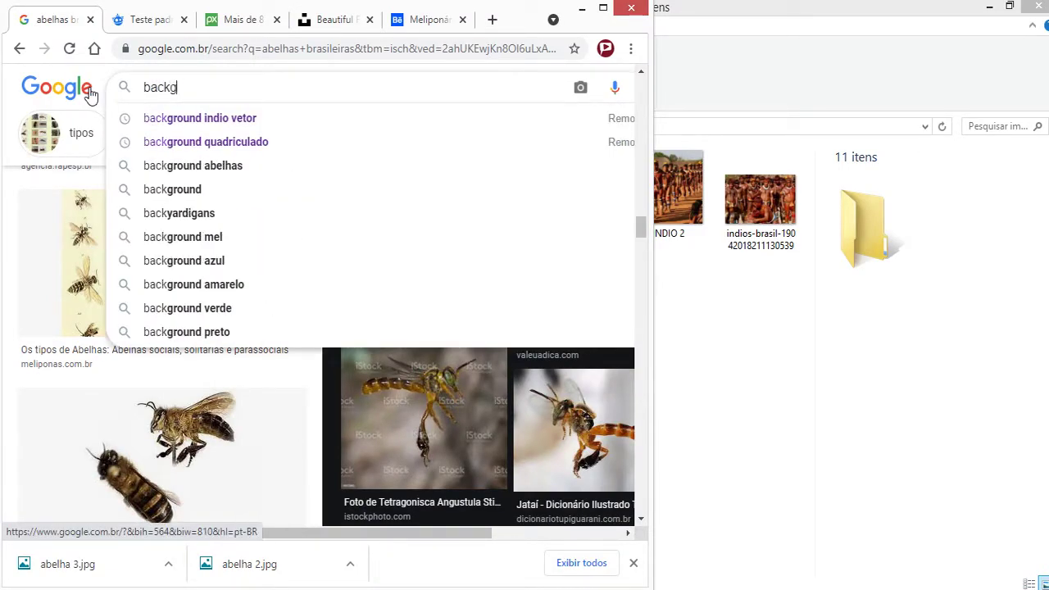
type("ropu")
left_click(238, 19)
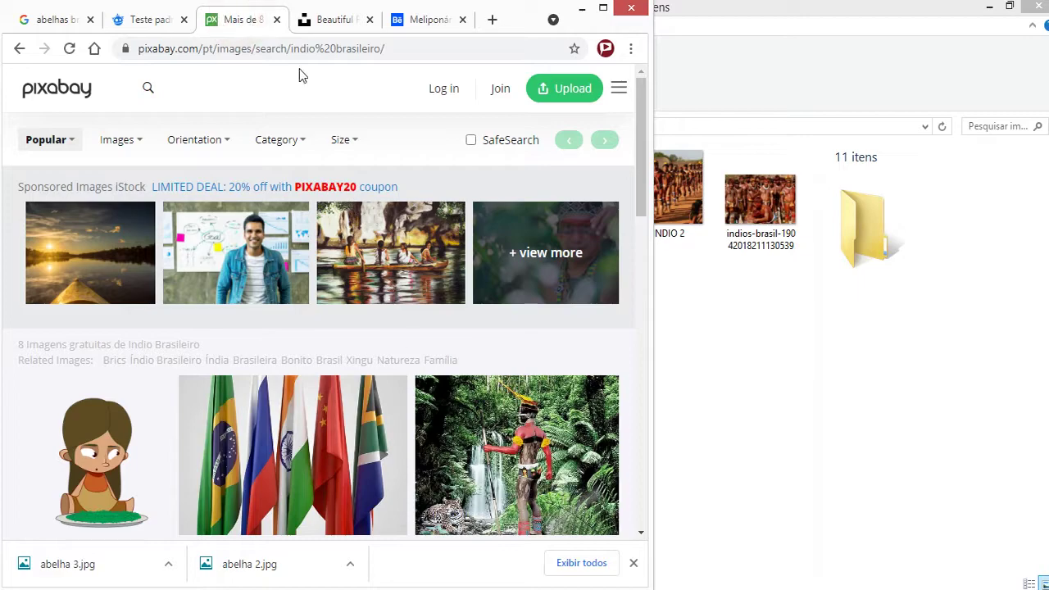
Step: Replace the 'indio brasileiro' Pixabay search with 'background bee' and run it
left_click(145, 88)
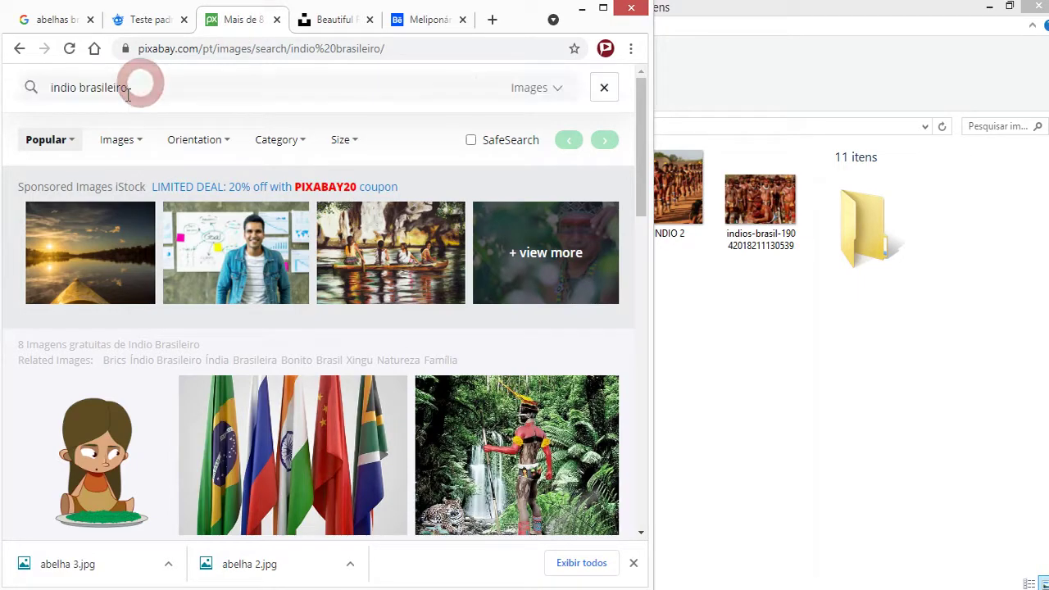
left_click(134, 95)
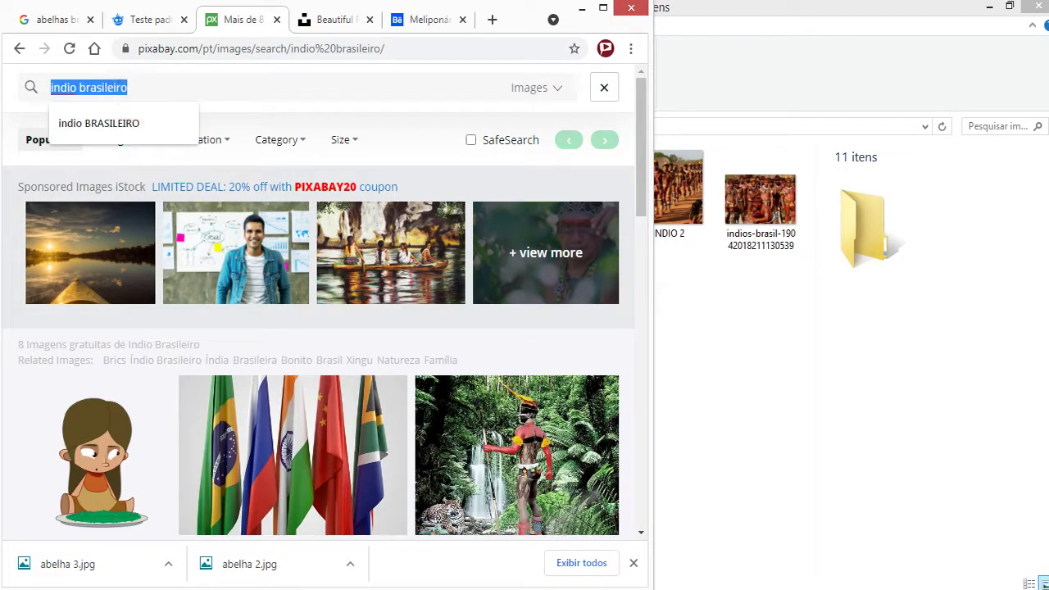
type("bee")
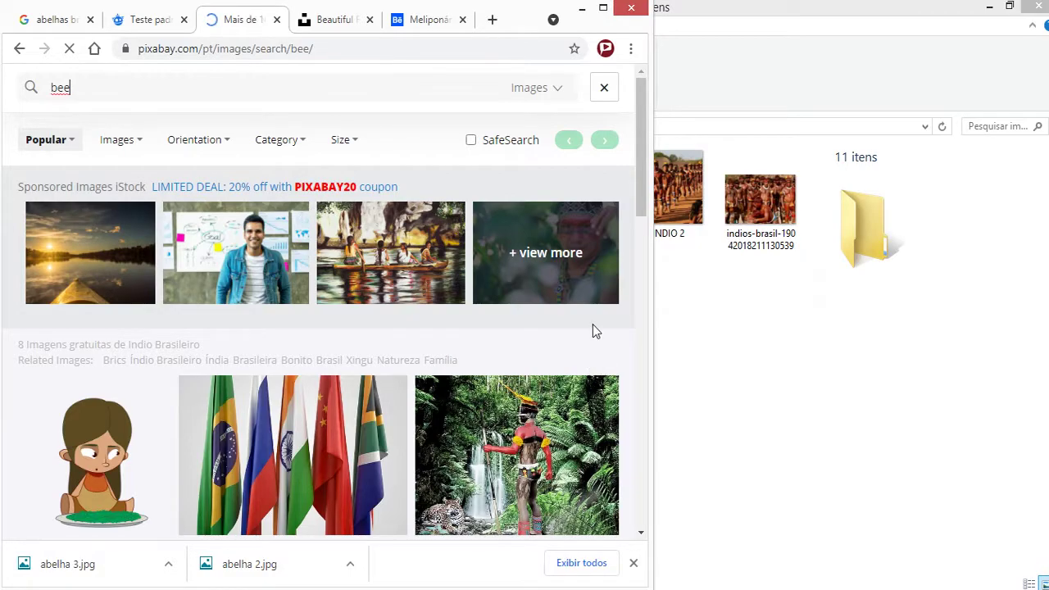
scroll(518, 250, "down", 4)
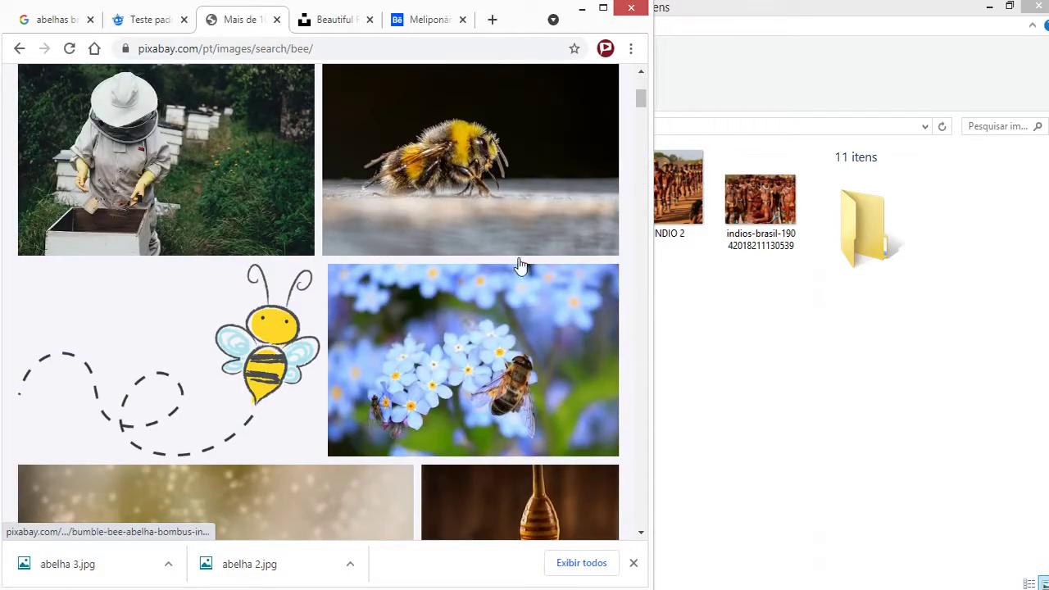
scroll(518, 266, "down", 3)
scroll(543, 352, "down", 2)
scroll(550, 319, "down", 1)
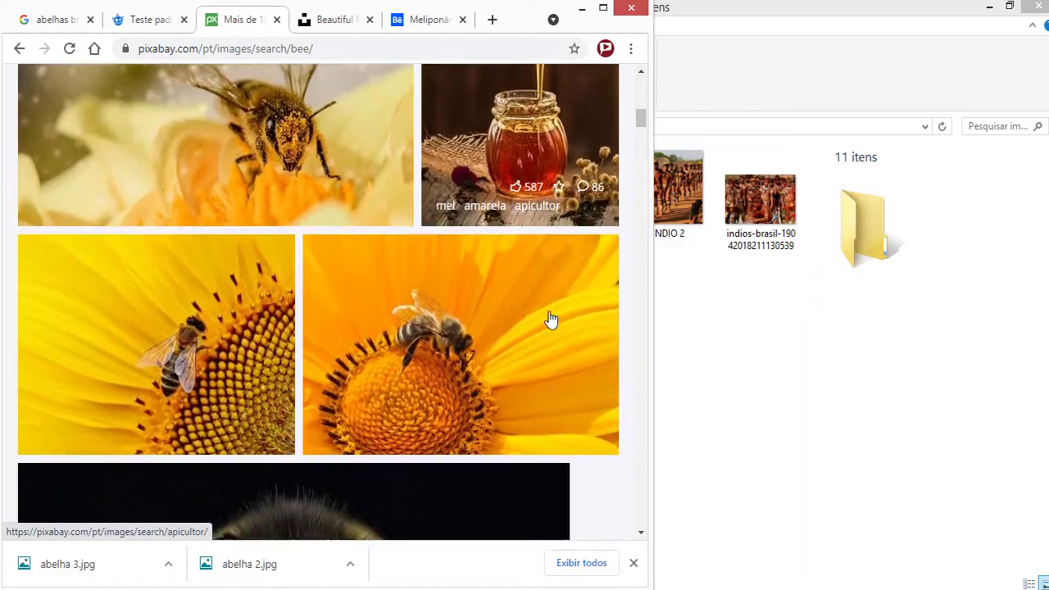
scroll(552, 320, "down", 3)
scroll(552, 320, "up", 7)
scroll(276, 182, "up", 6)
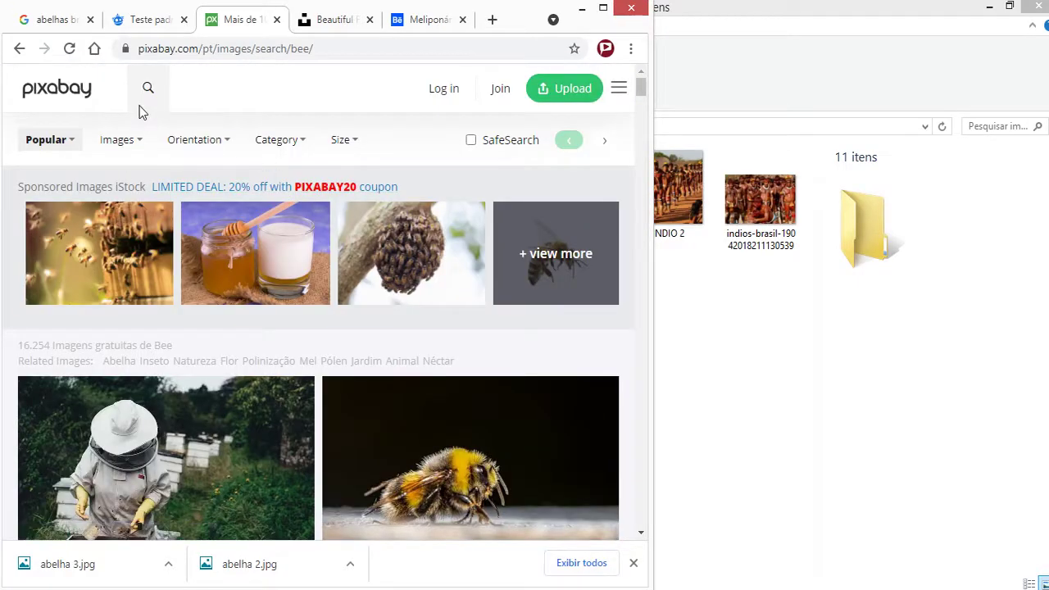
left_click(151, 87)
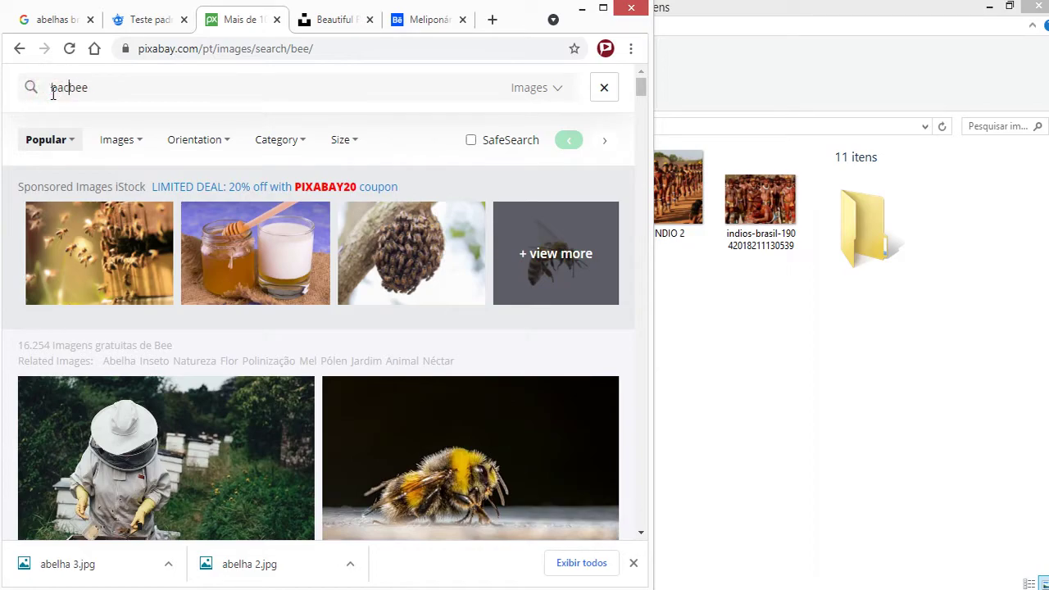
key("Return")
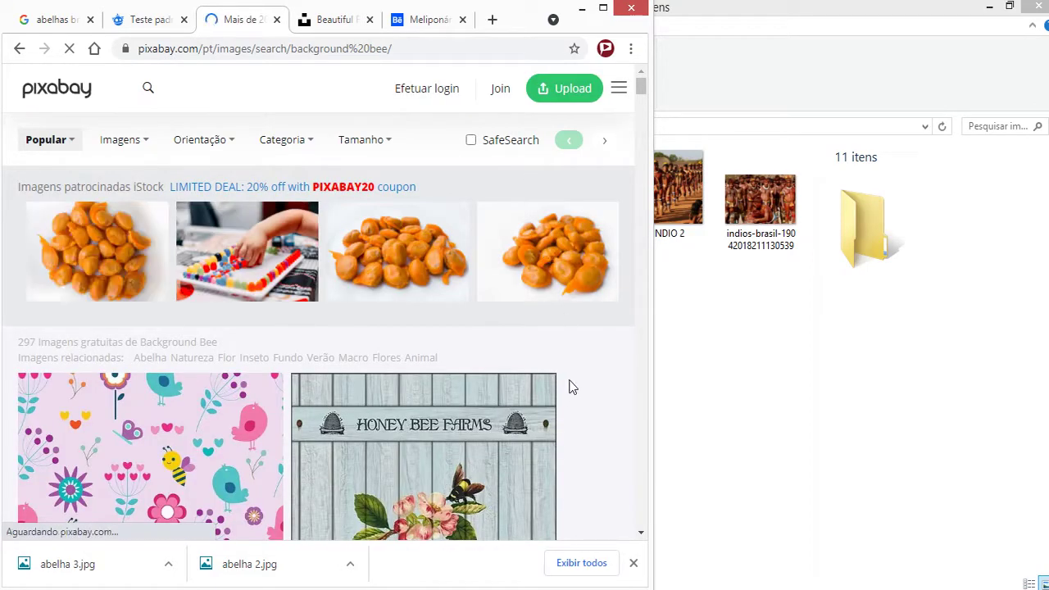
Step: Scroll the 297 results and open the yellow honeycomb beeswax photo's page
scroll(578, 378, "down", 2)
scroll(590, 368, "down", 3)
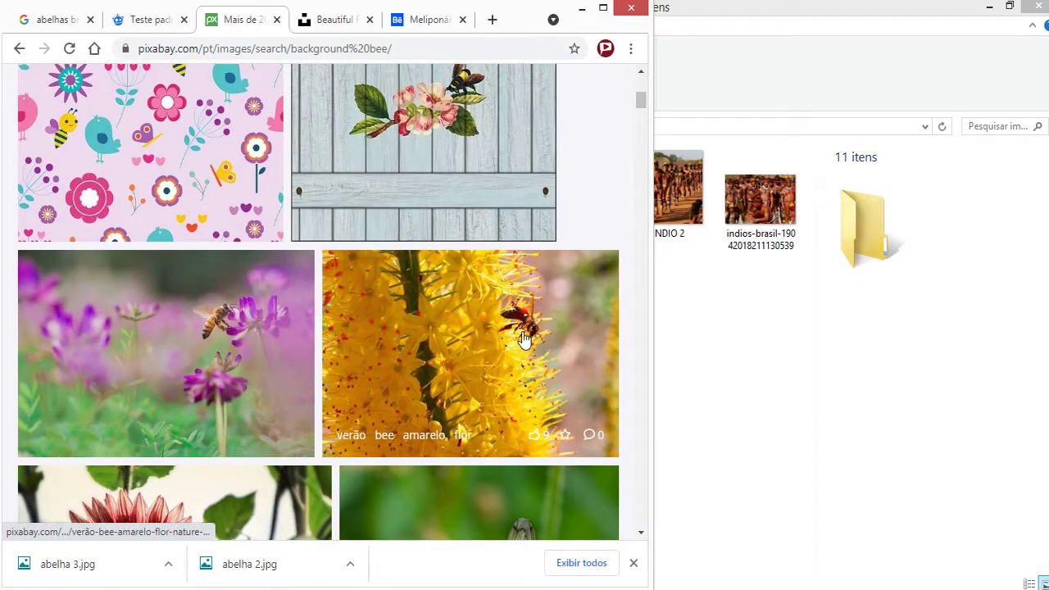
scroll(508, 360, "down", 2)
scroll(565, 462, "down", 2)
scroll(564, 483, "down", 2)
scroll(574, 452, "down", 3)
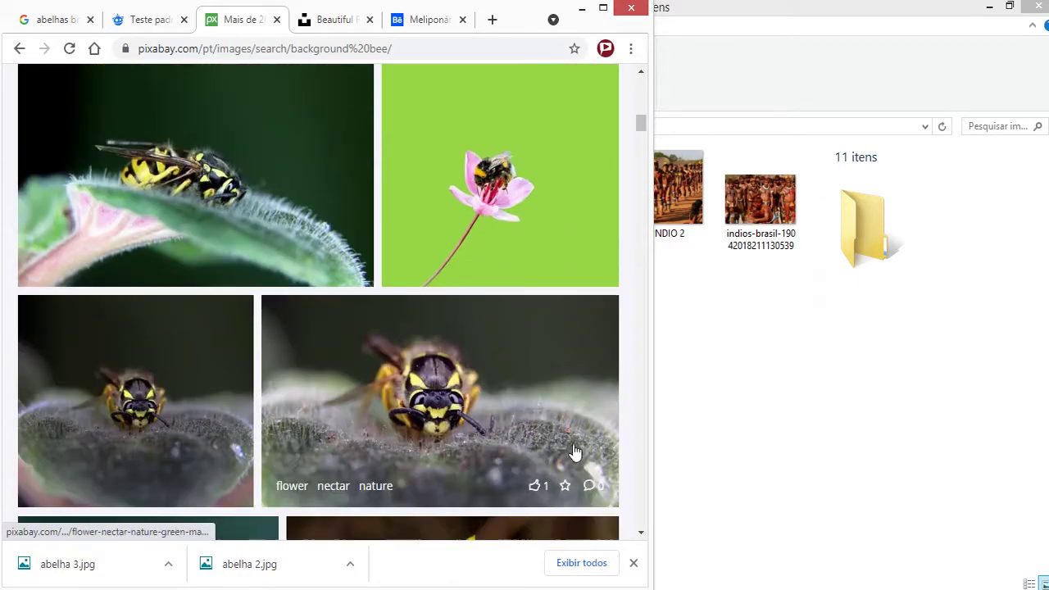
scroll(575, 452, "down", 1)
scroll(580, 454, "down", 3)
scroll(585, 375, "down", 2)
scroll(587, 374, "down", 5)
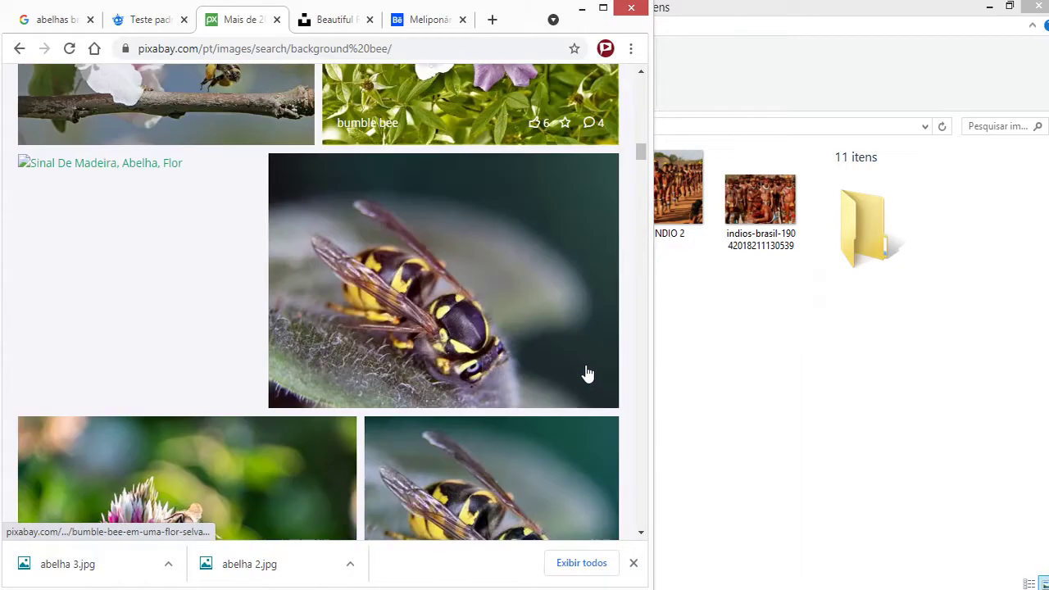
scroll(586, 369, "down", 3)
scroll(586, 368, "down", 1)
scroll(587, 368, "down", 5)
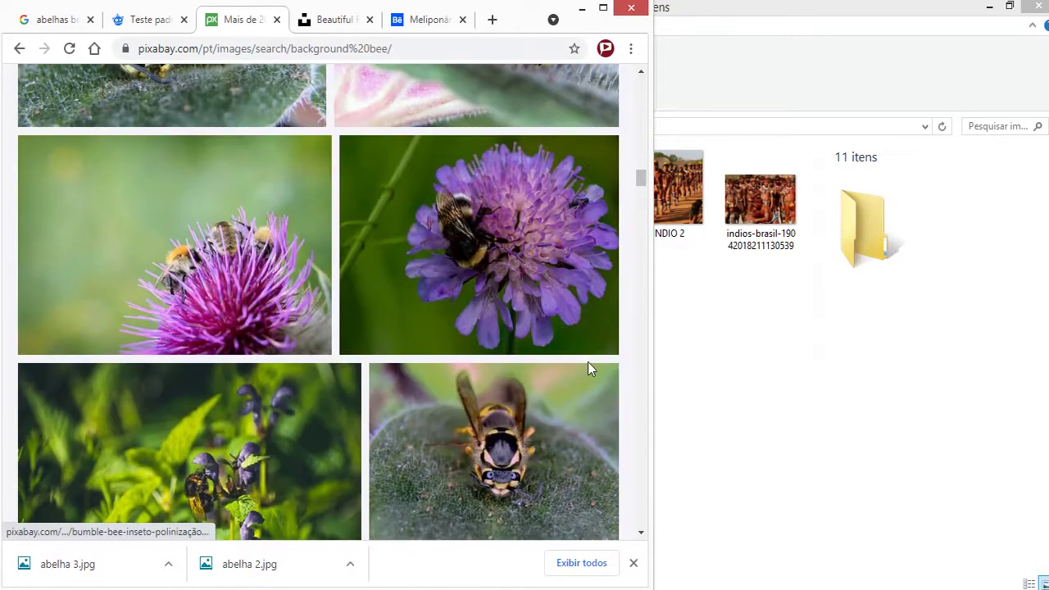
scroll(587, 365, "down", 3)
scroll(577, 359, "down", 3)
scroll(574, 344, "down", 1)
scroll(585, 334, "down", 2)
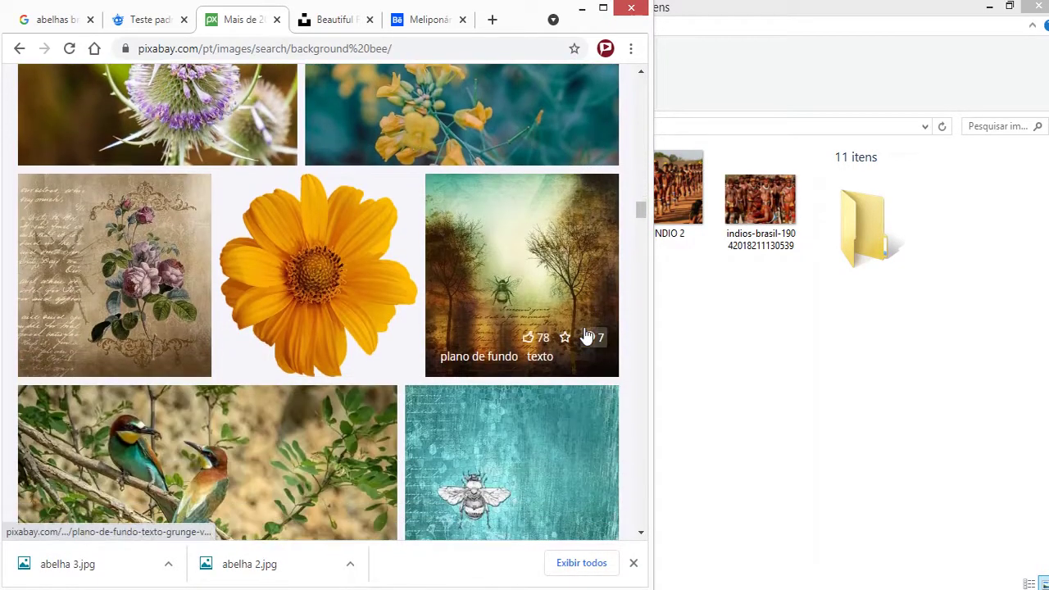
scroll(588, 334, "down", 2)
scroll(565, 342, "down", 5)
scroll(562, 343, "down", 5)
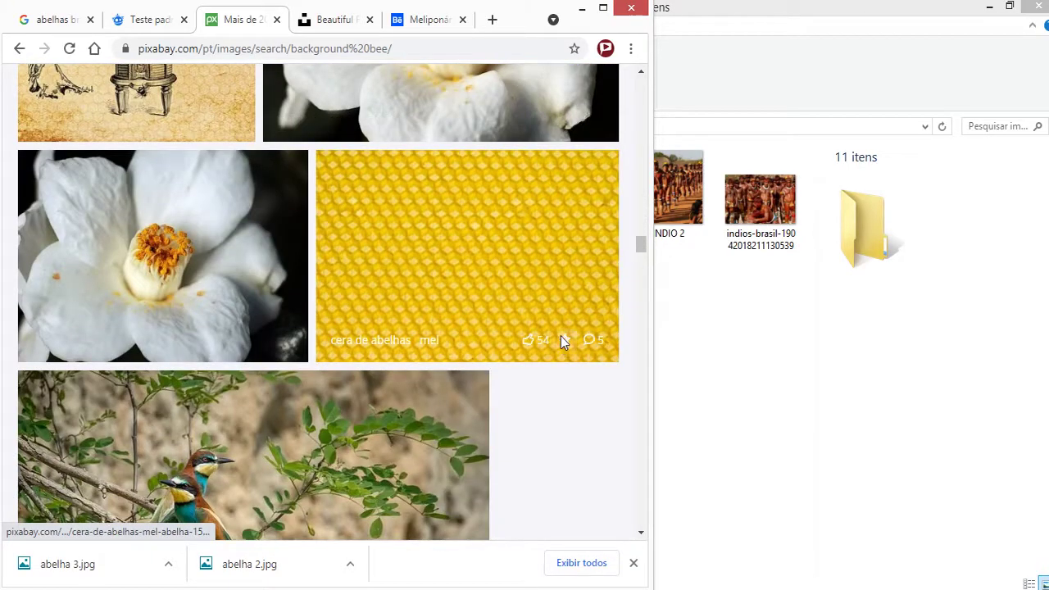
left_click(434, 246)
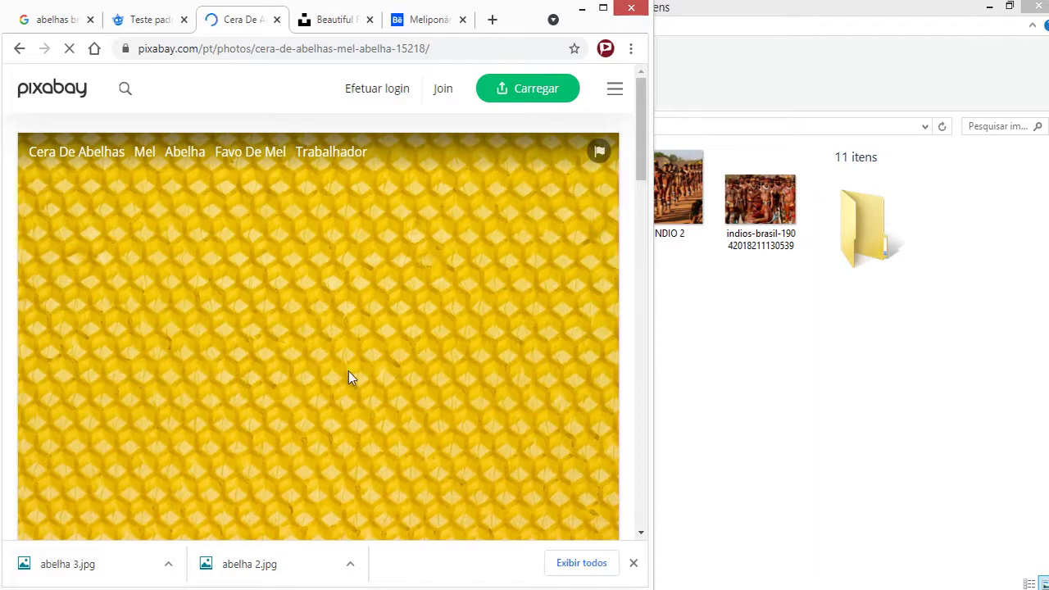
Step: Copy the honeycomb image and try pasting it into the imagens folder, without success
right_click(349, 377)
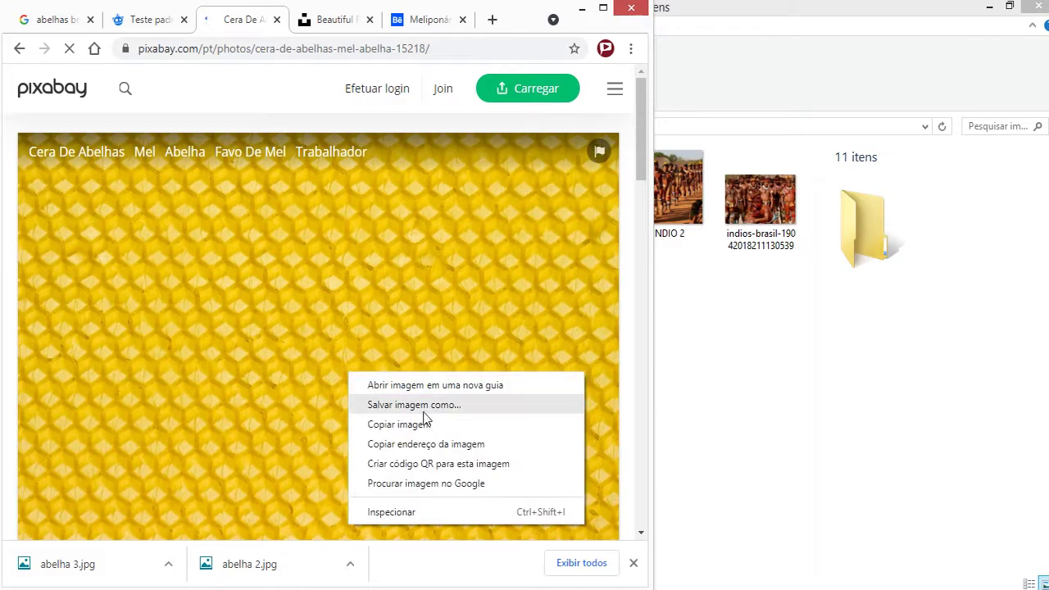
left_click(417, 426)
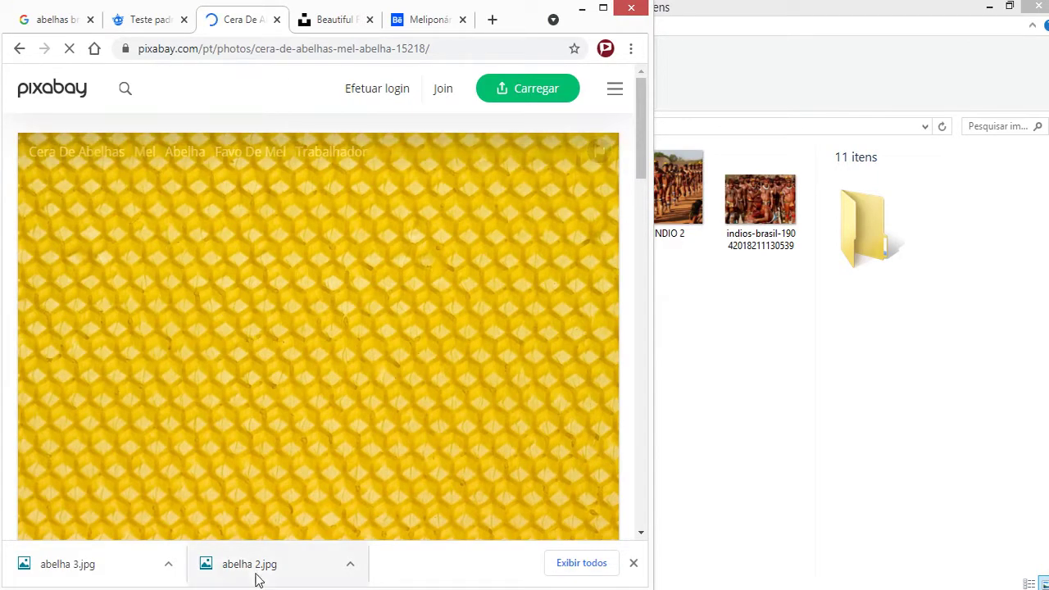
key("alt+Tab")
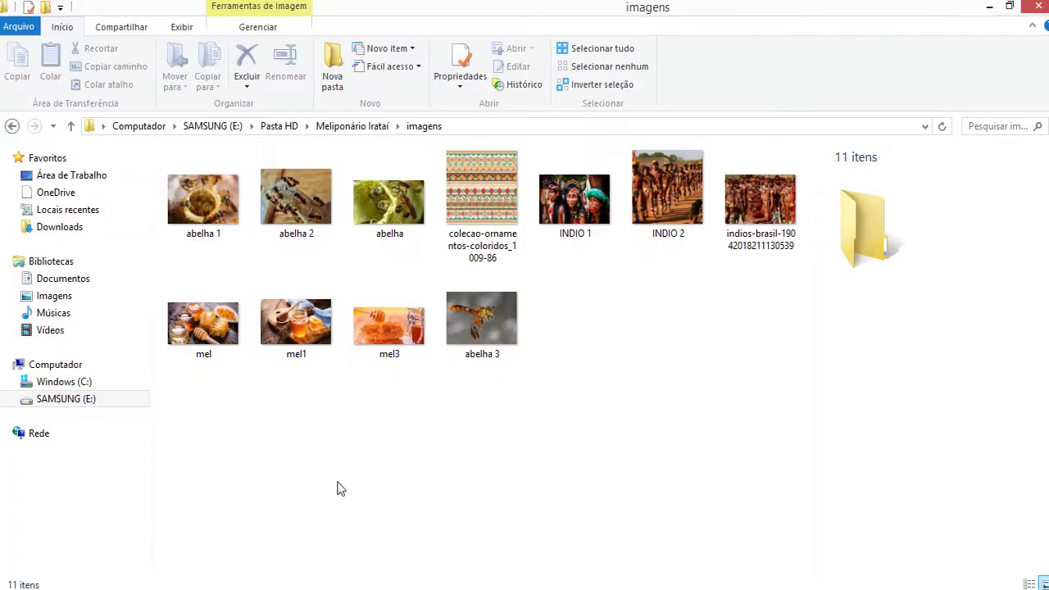
left_click(333, 499)
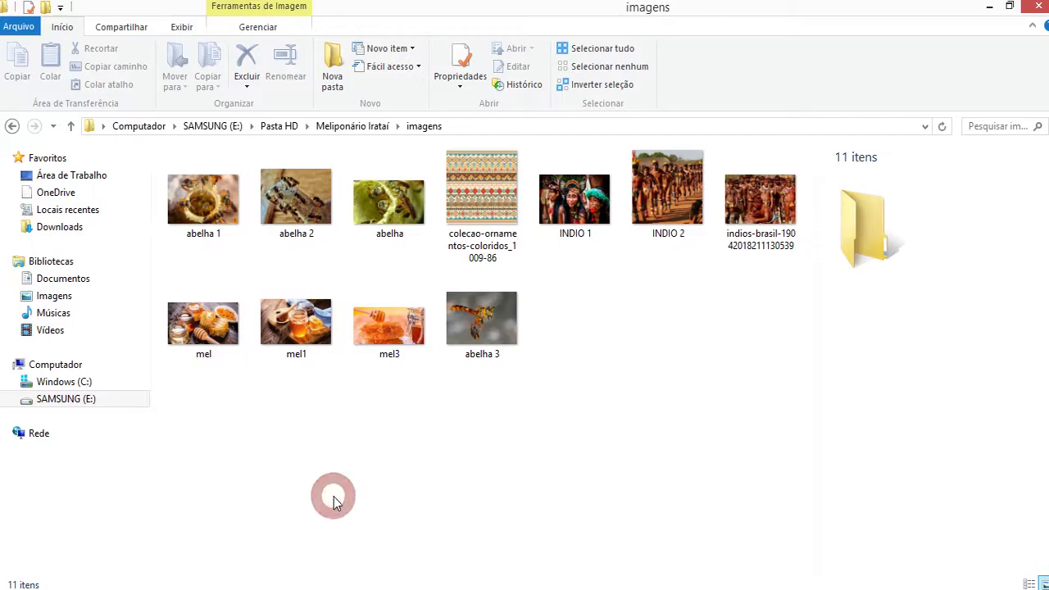
right_click(616, 313)
left_click(702, 345)
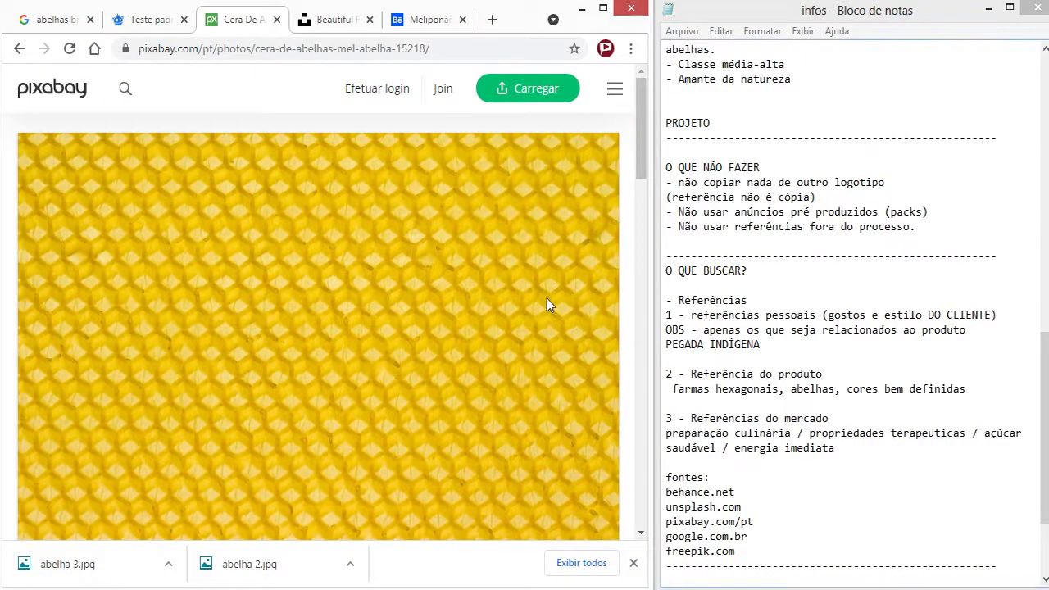
Step: Save the honeycomb photo as beeswax-15218_960_720.jpg in imagens, then return to the results
right_click(547, 305)
left_click(624, 342)
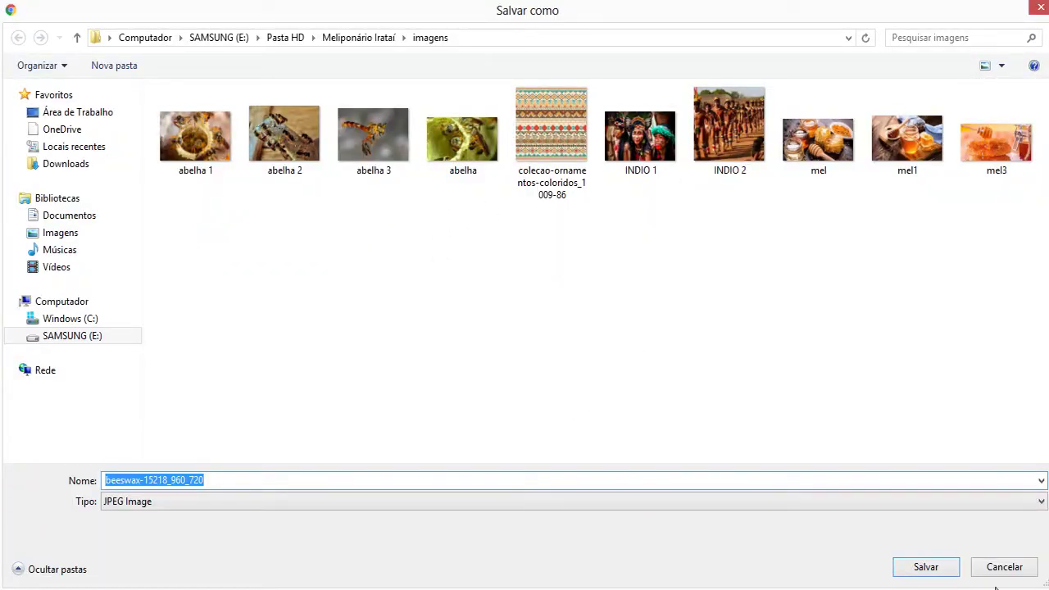
left_click(938, 567)
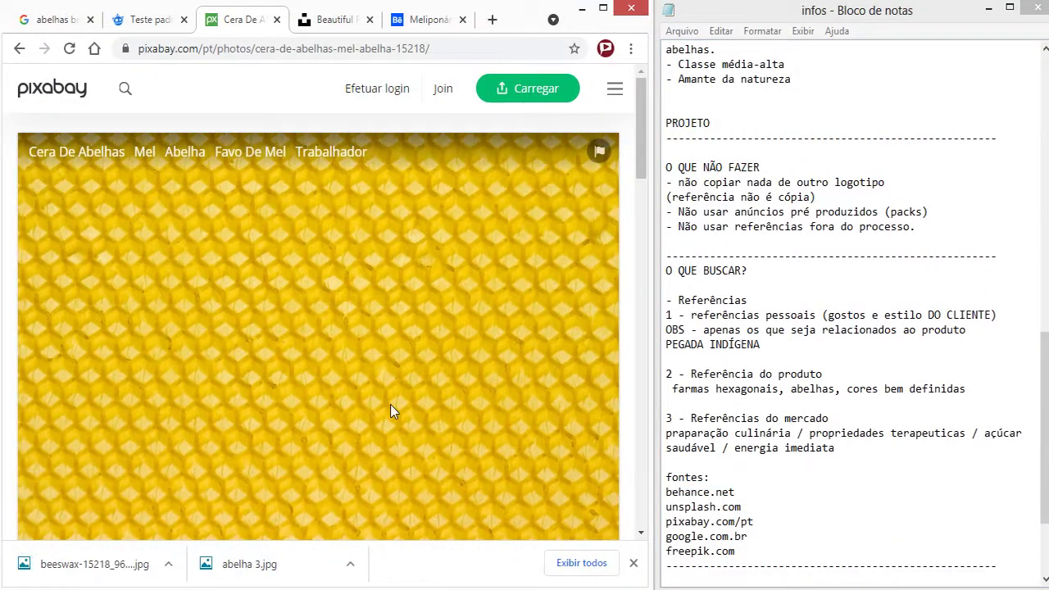
left_click(632, 563)
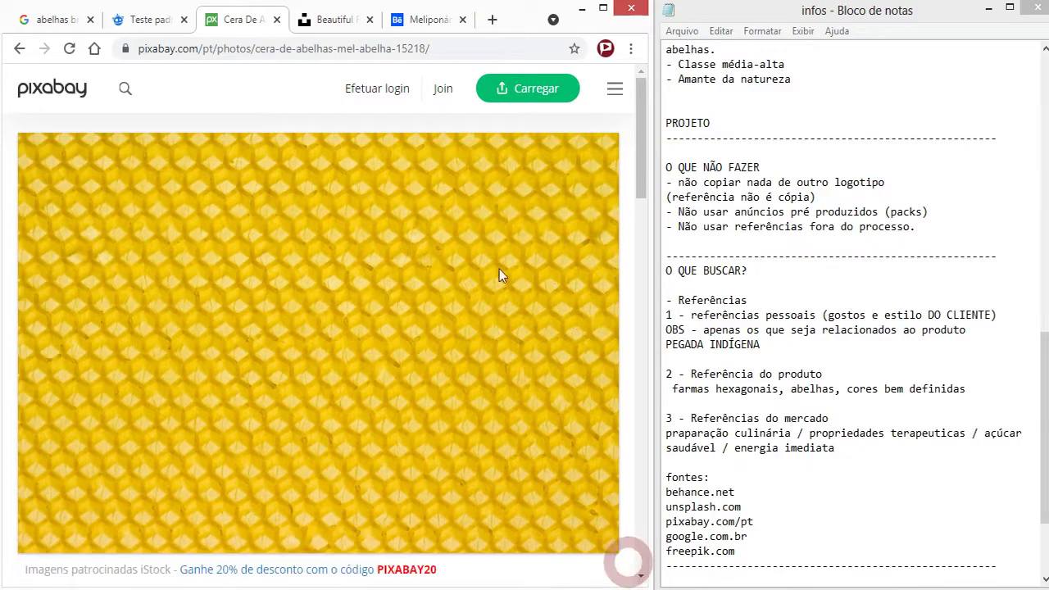
left_click(18, 50)
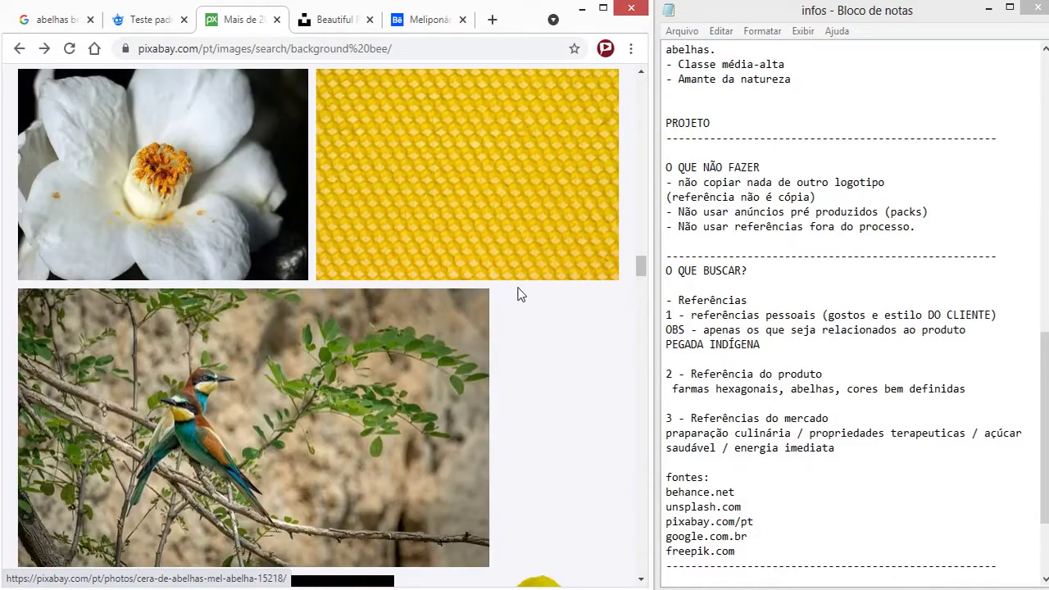
scroll(517, 311, "down", 3)
scroll(518, 328, "down", 1)
scroll(517, 332, "down", 1)
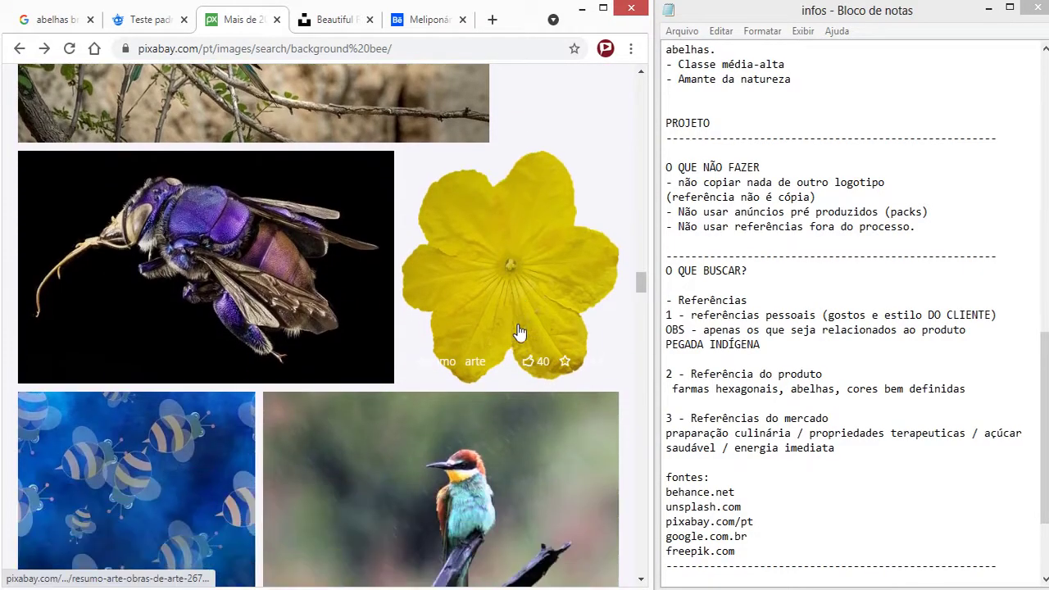
scroll(518, 332, "down", 3)
scroll(518, 332, "down", 2)
scroll(517, 329, "down", 5)
scroll(518, 329, "down", 2)
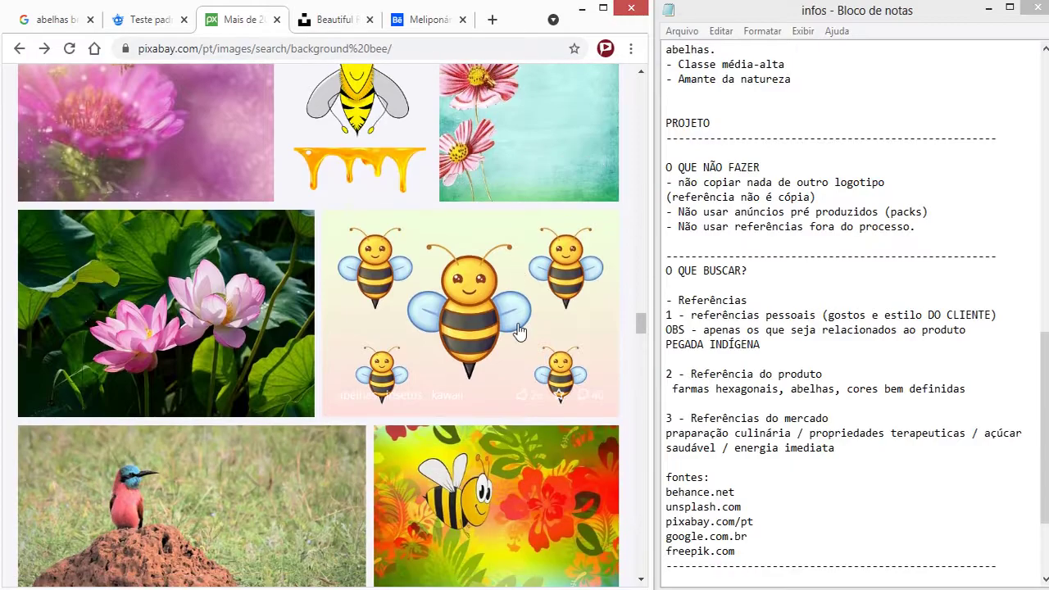
scroll(519, 334, "down", 4)
scroll(509, 351, "down", 1)
scroll(509, 351, "up", 5)
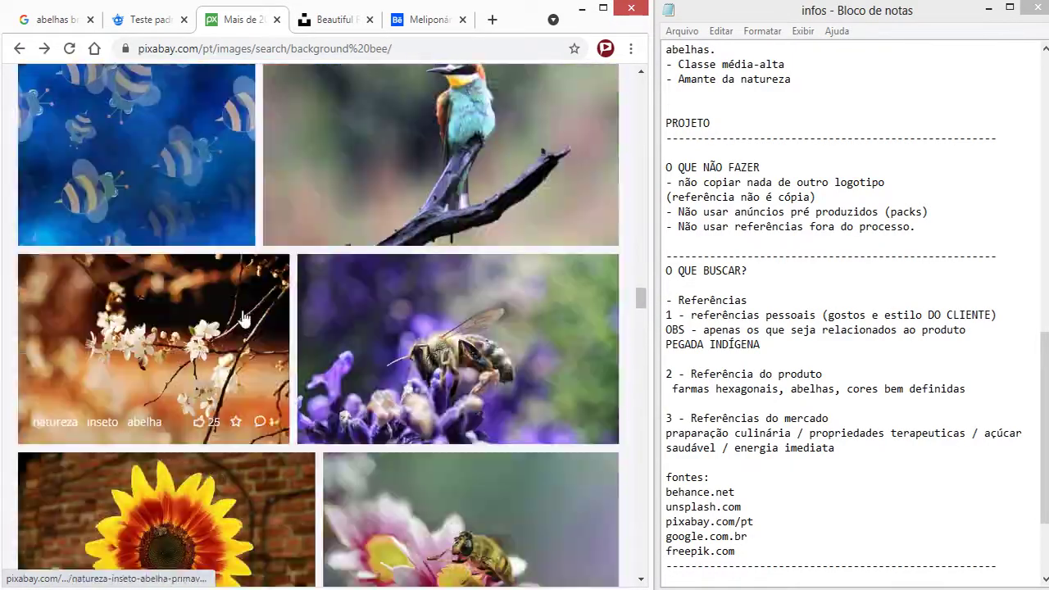
scroll(163, 362, "up", 3)
scroll(604, 428, "down", 4)
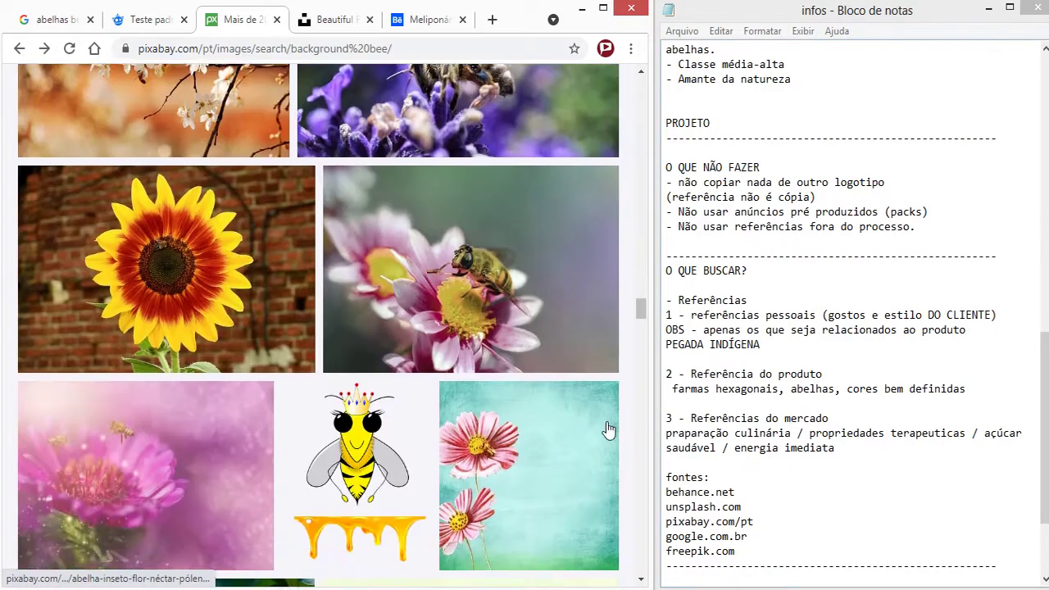
scroll(524, 393, "down", 3)
scroll(560, 357, "down", 1)
scroll(557, 356, "down", 3)
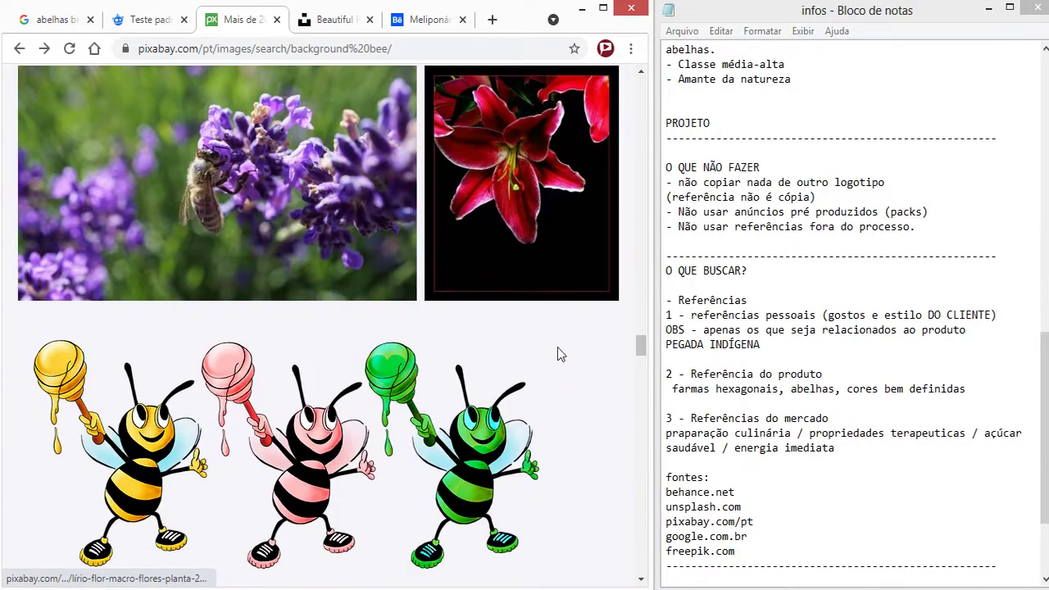
scroll(557, 356, "down", 6)
scroll(557, 357, "down", 6)
scroll(481, 231, "up", 1)
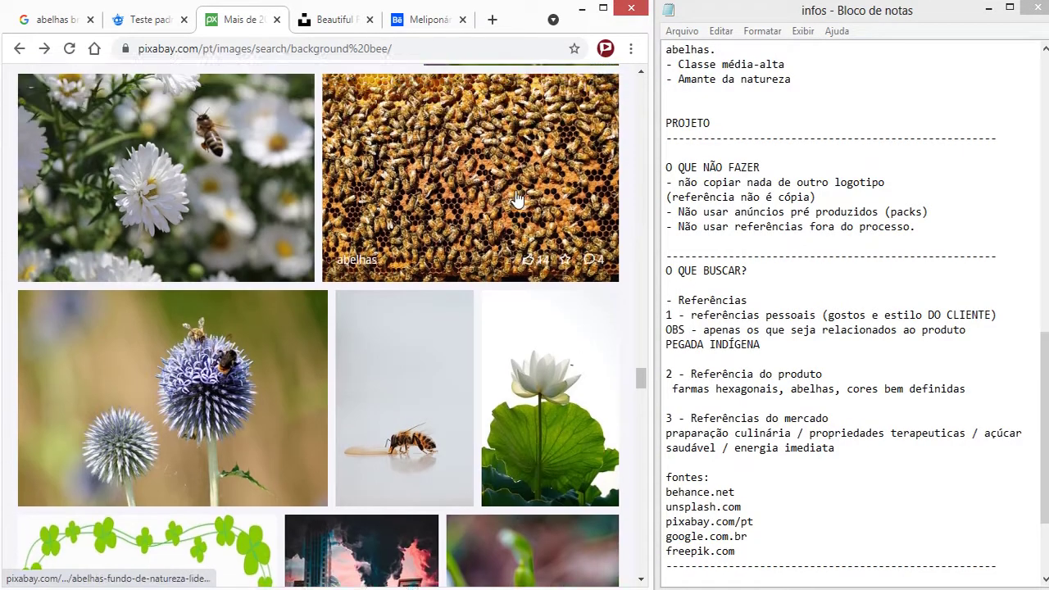
left_click(481, 225)
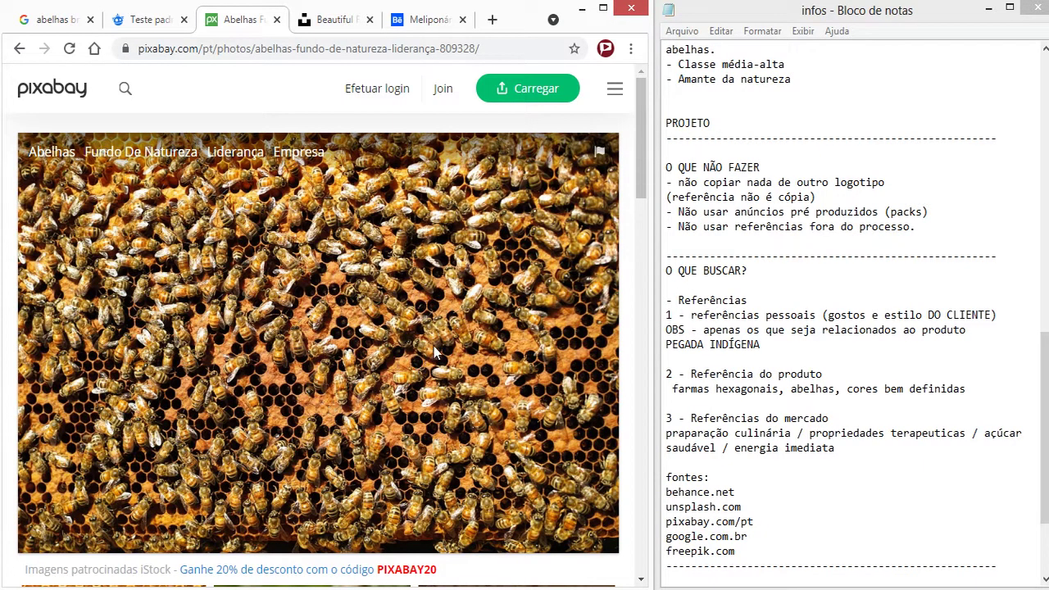
scroll(394, 284, "down", 2)
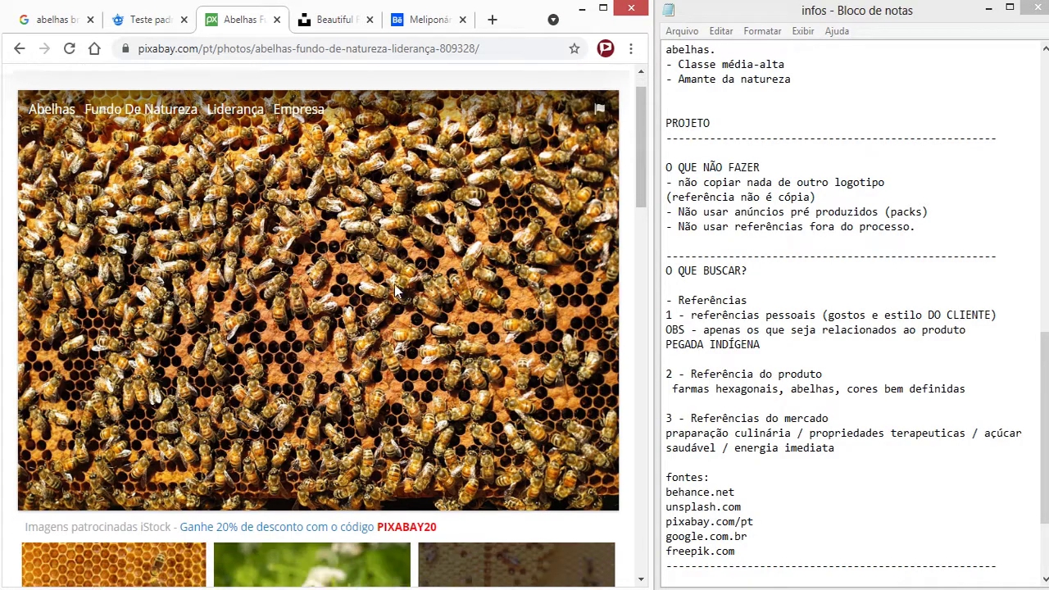
scroll(446, 306, "down", 2)
scroll(503, 194, "up", 2)
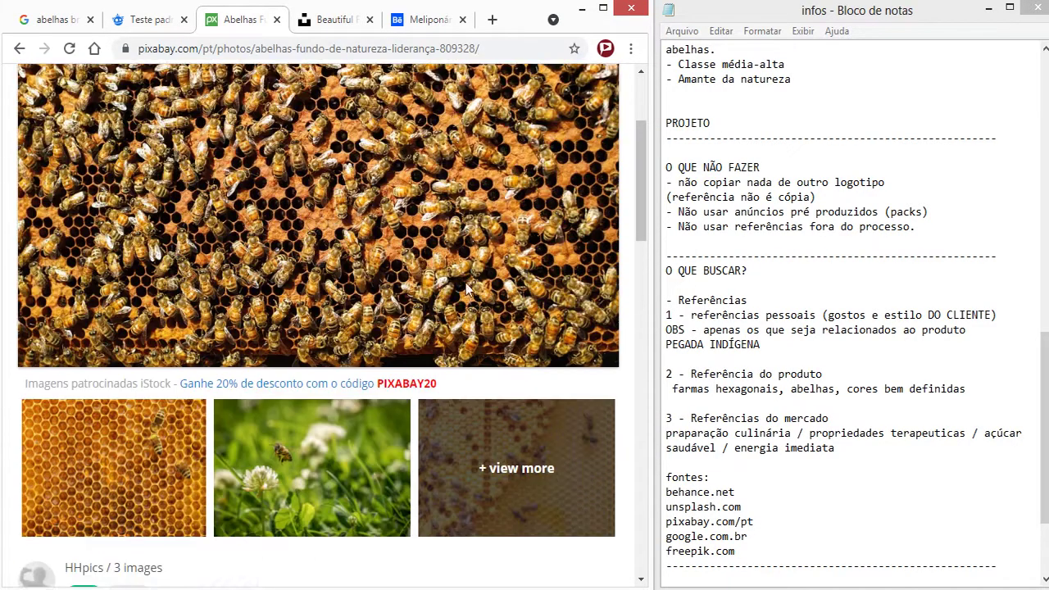
scroll(503, 194, "up", 1)
left_click(17, 56)
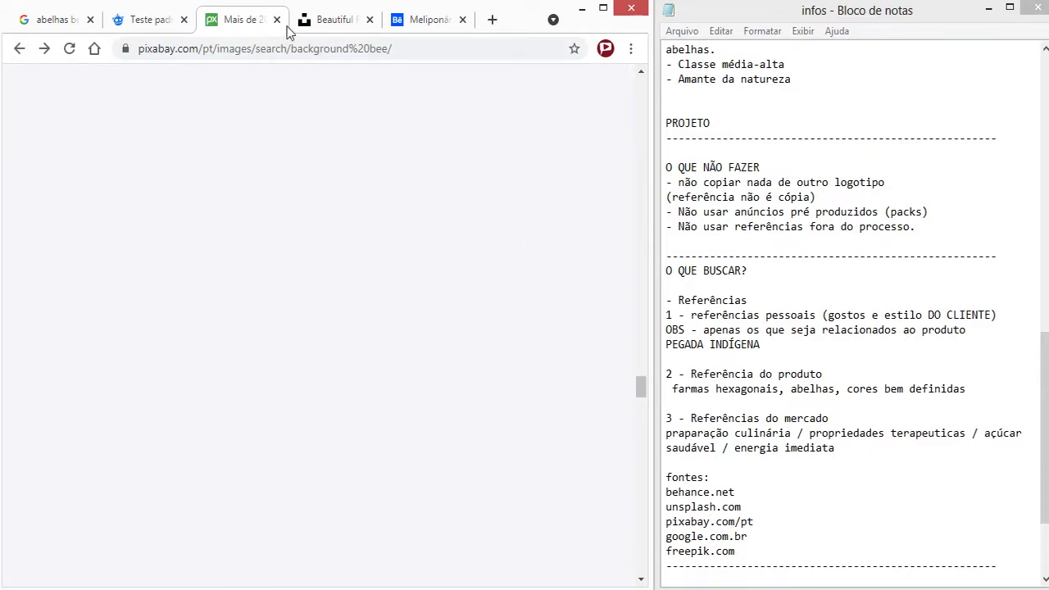
Step: On the Unsplash tab, search for 'background', which ends on an error page
left_click(332, 19)
left_click(223, 425)
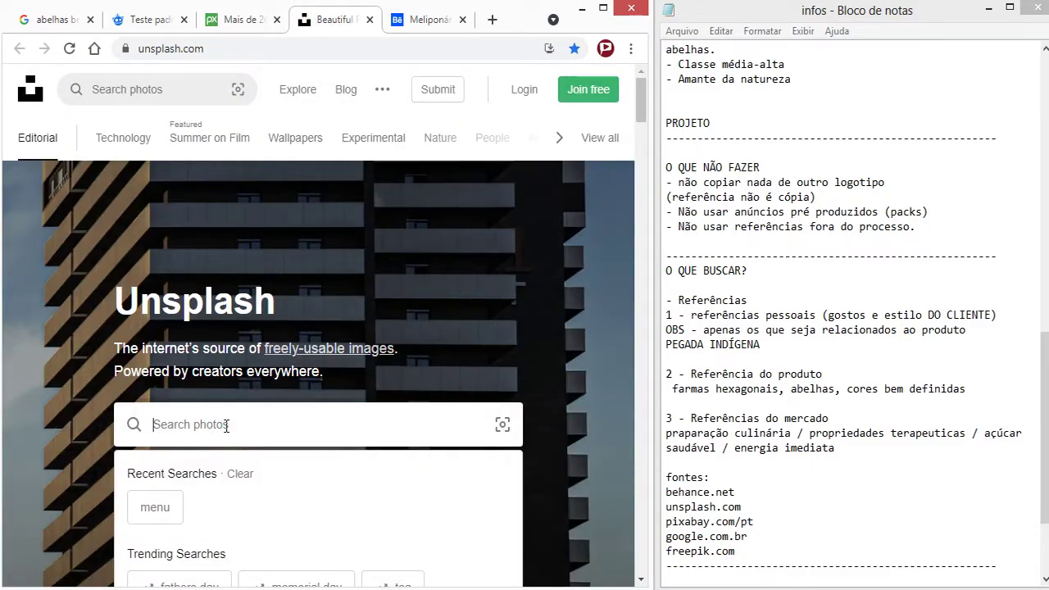
type("background bee")
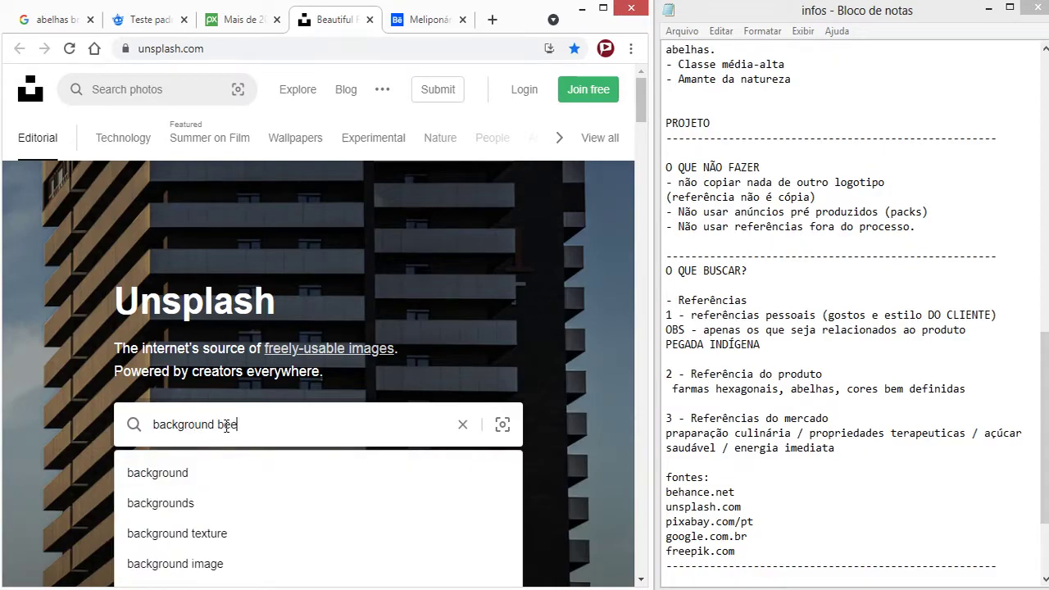
key("Return")
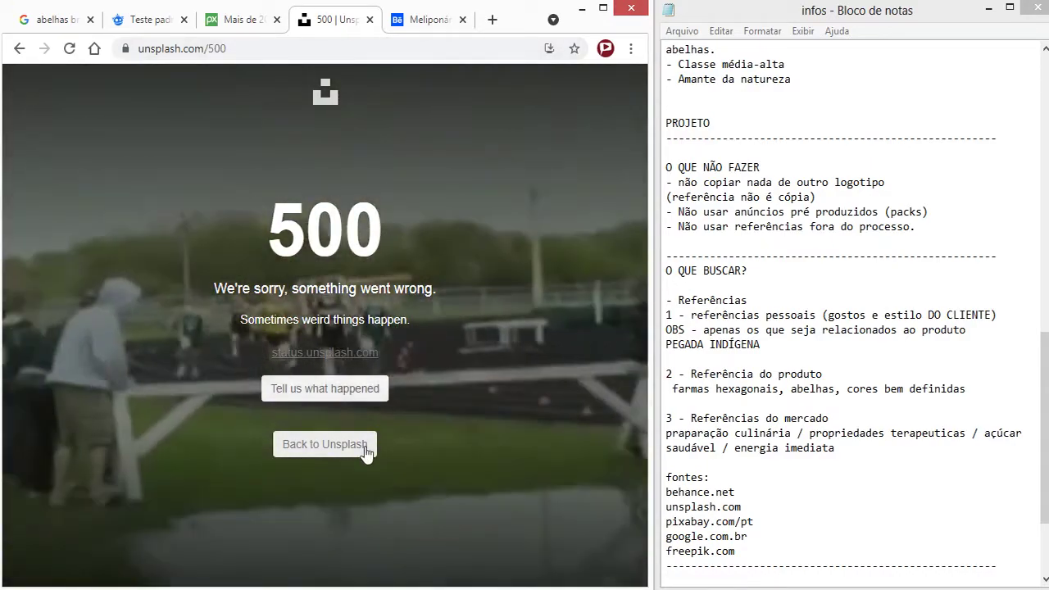
Step: Return to the Unsplash home page and rerun the 'background bee' photo search
left_click(327, 444)
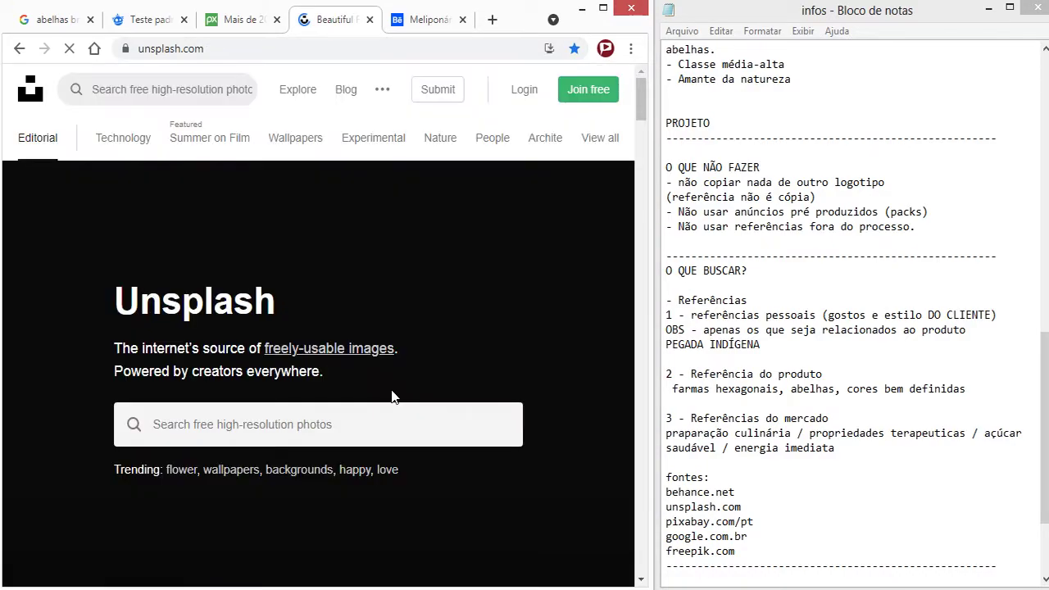
left_click(325, 426)
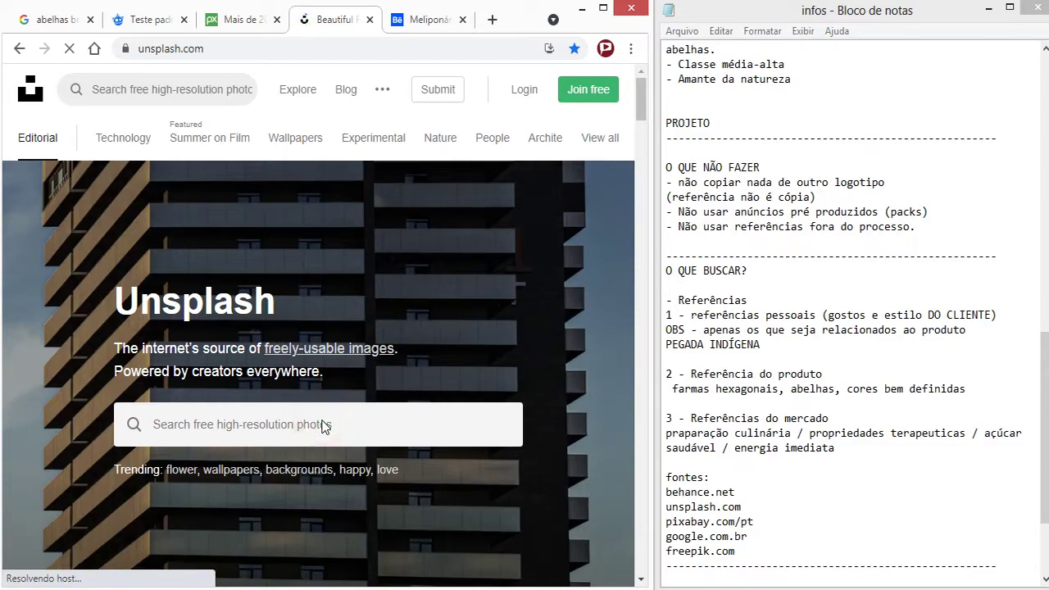
type("bac")
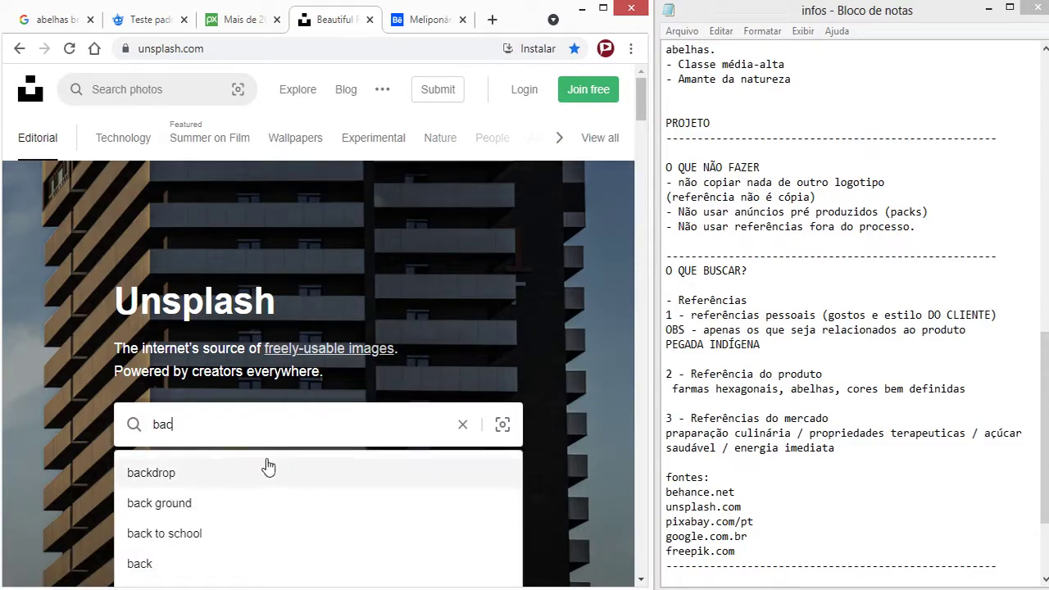
type("j")
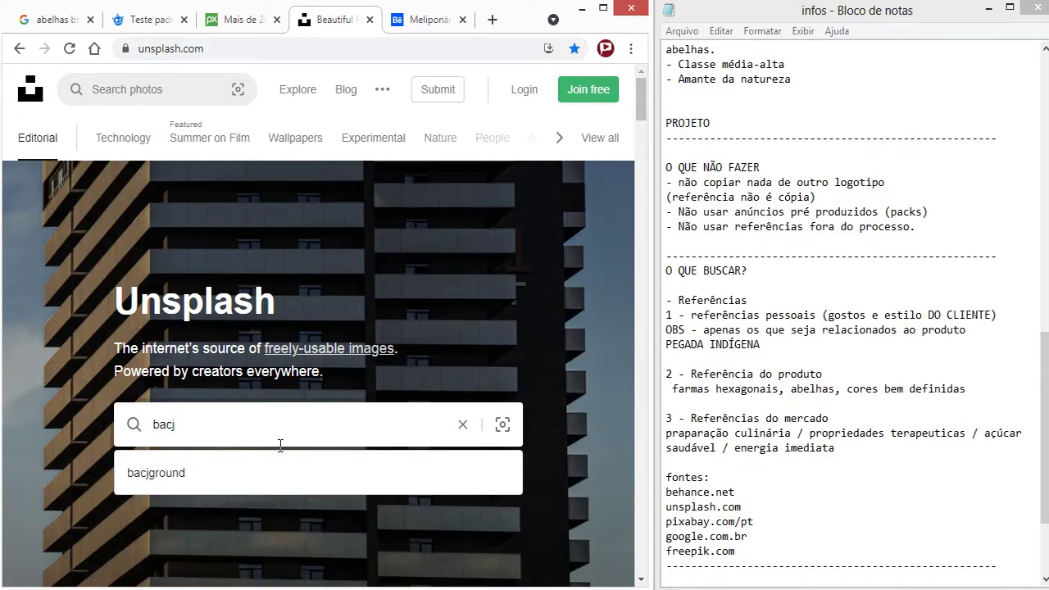
key("BackSpace")
type("kgo")
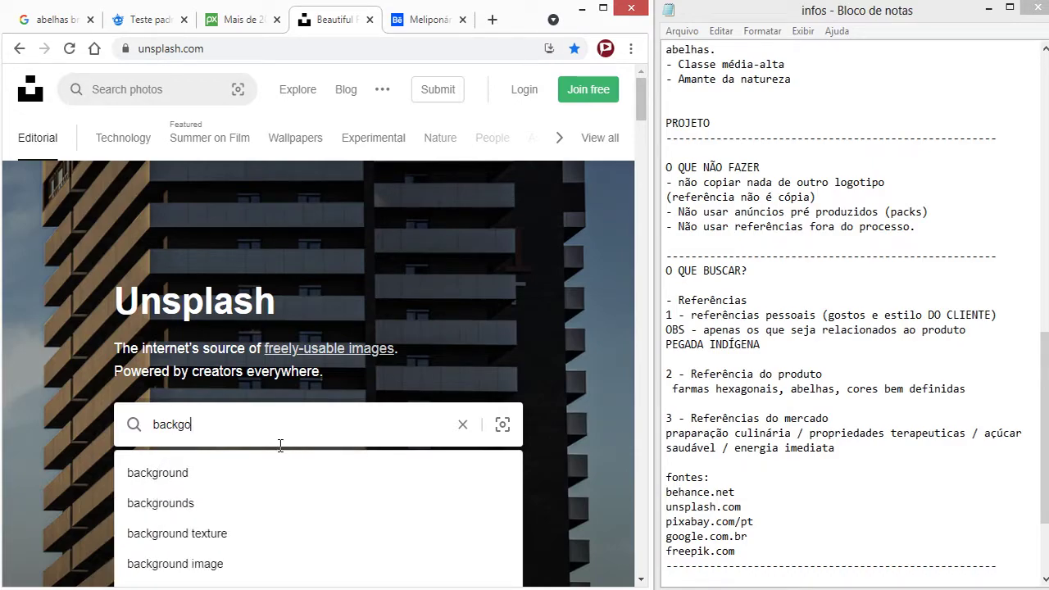
type("nd")
key("BackSpace")
key("Return")
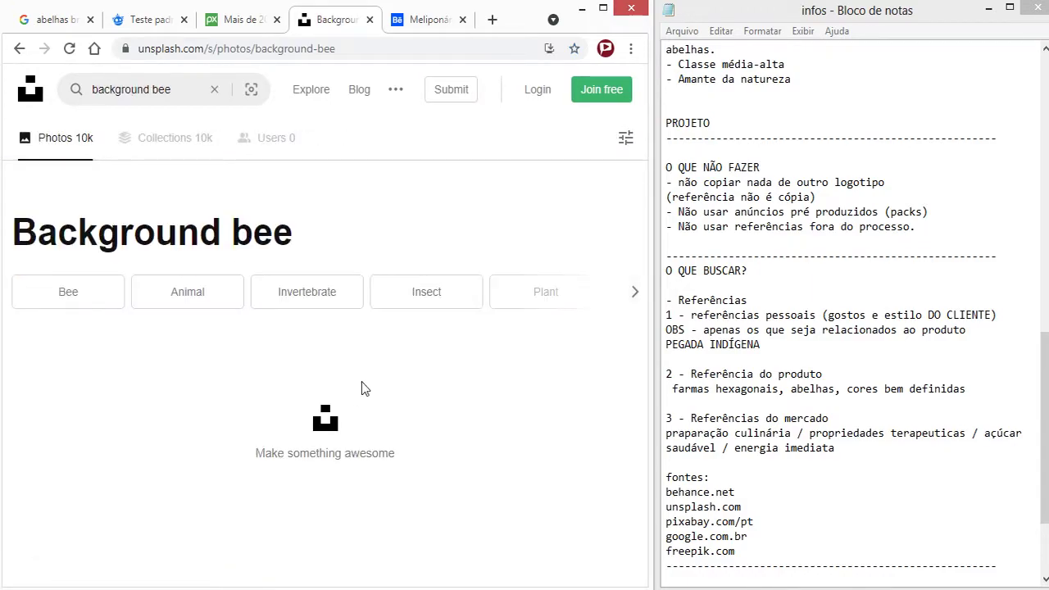
Step: Save the sunflower-and-bee photo as a JPEG into the imagens folder and close the viewer
scroll(602, 256, "down", 5)
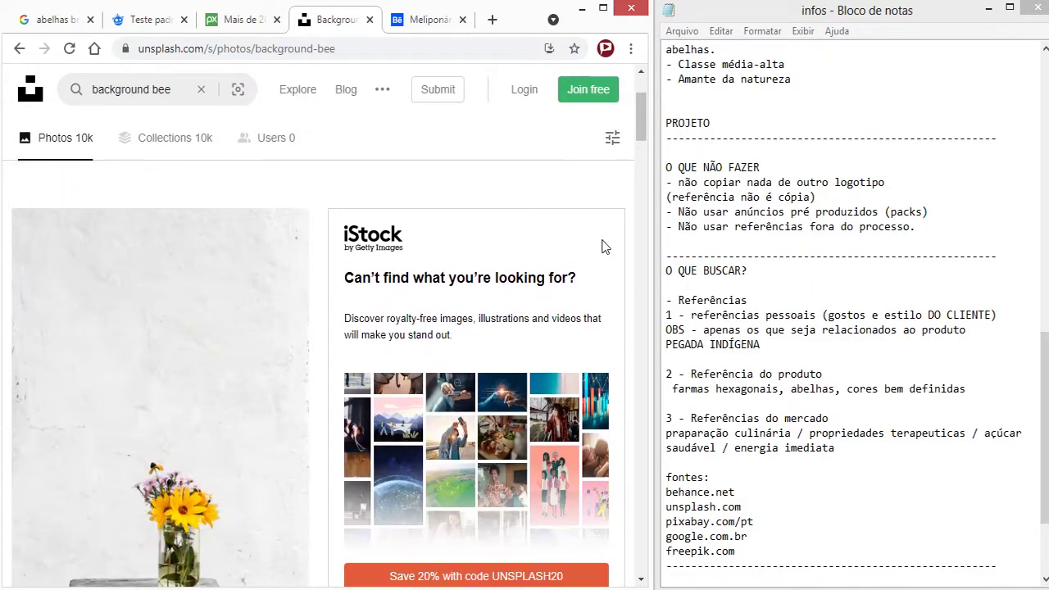
scroll(603, 246, "down", 4)
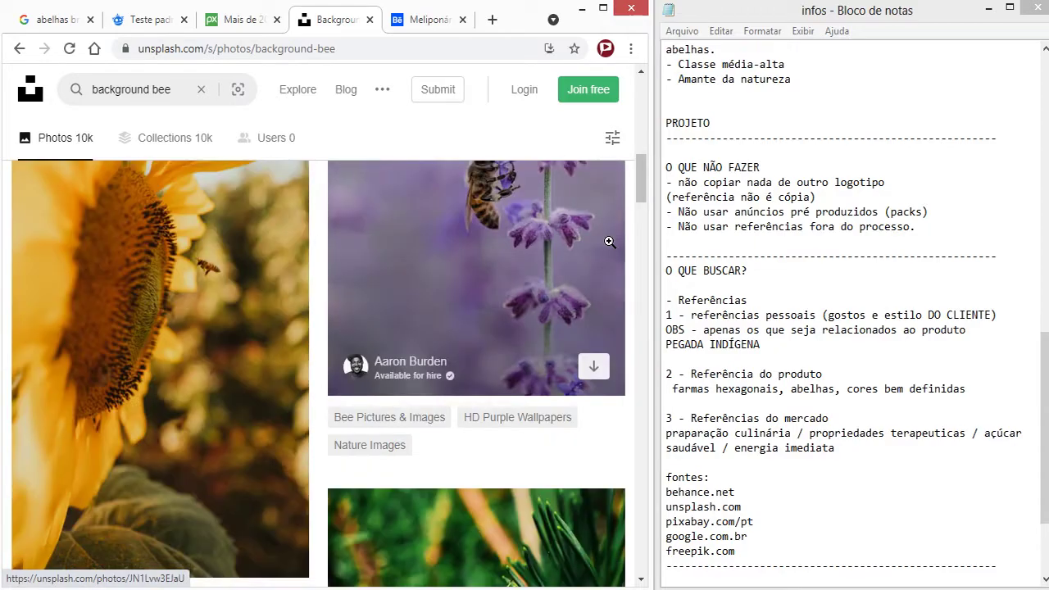
scroll(607, 247, "down", 2)
scroll(179, 402, "up", 3)
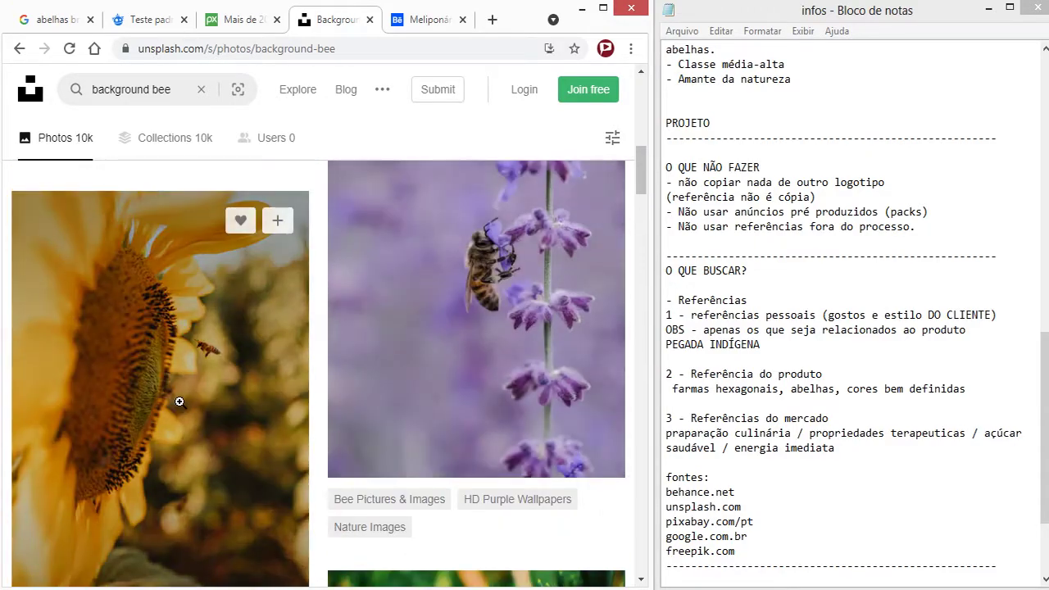
left_click(212, 370)
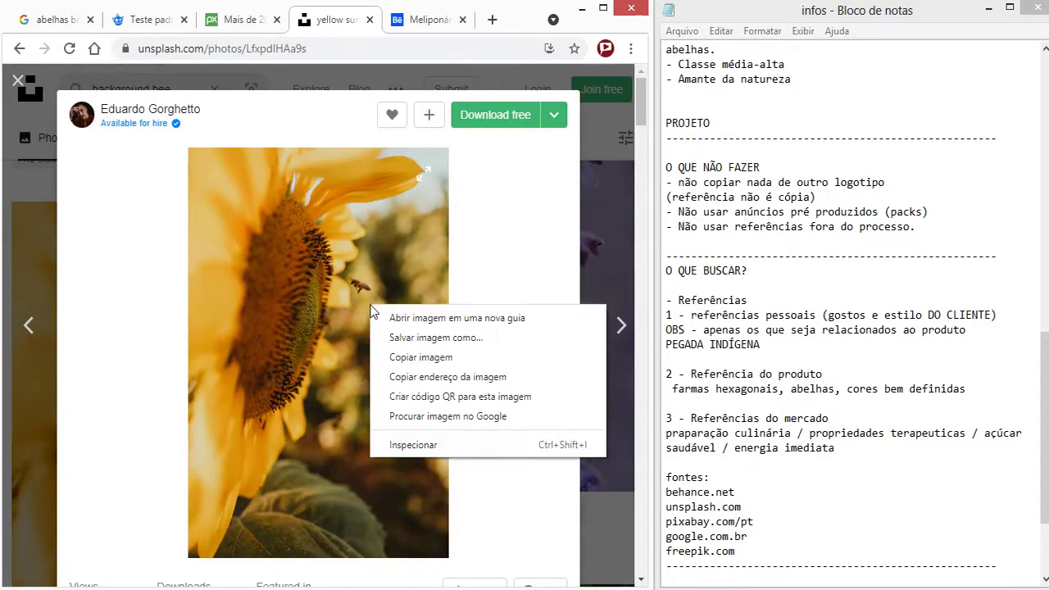
right_click(370, 305)
left_click(438, 338)
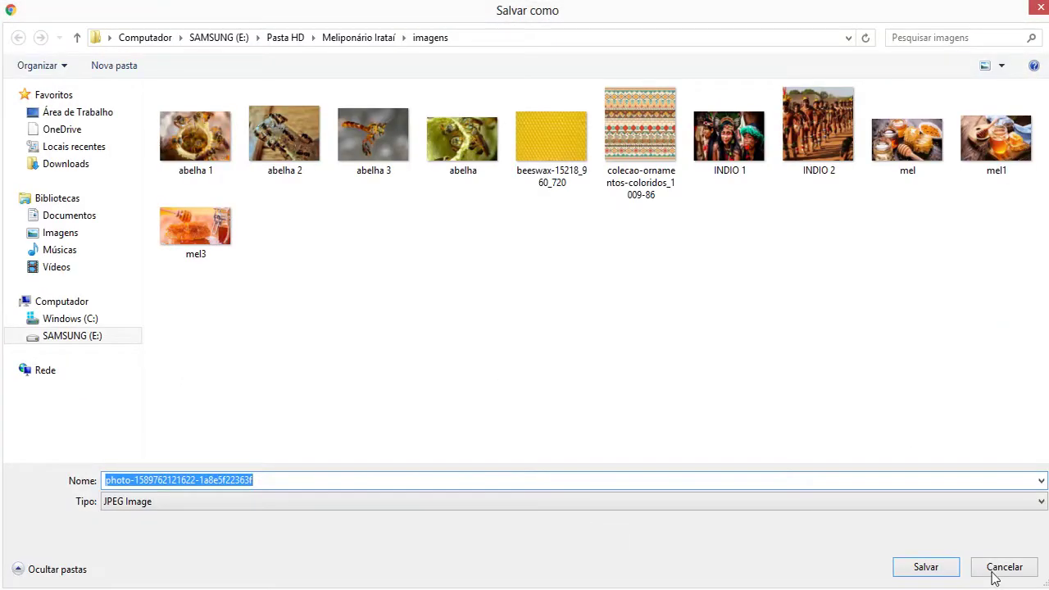
left_click(931, 567)
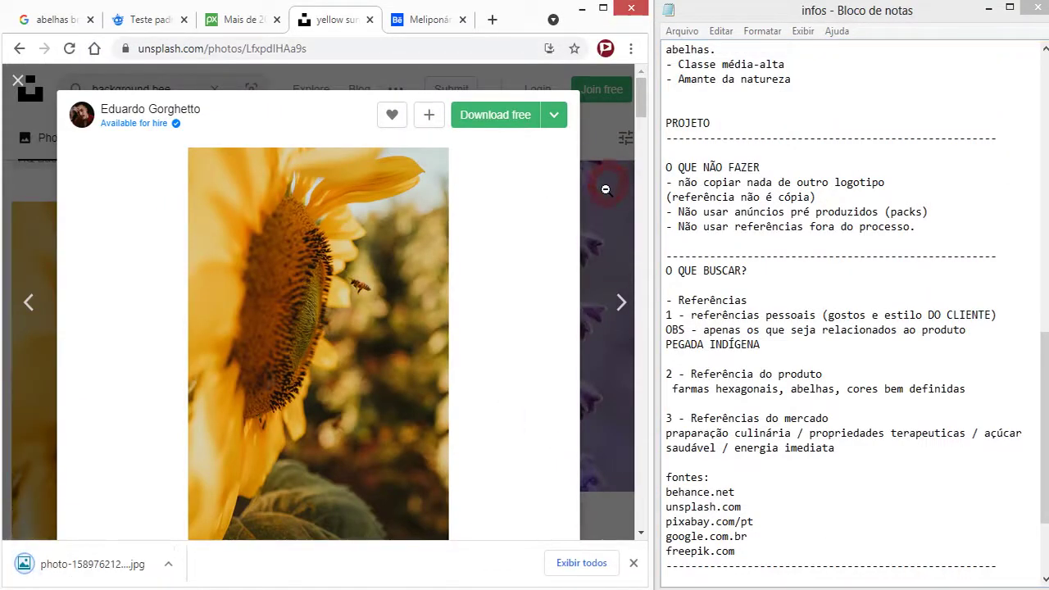
left_click(18, 80)
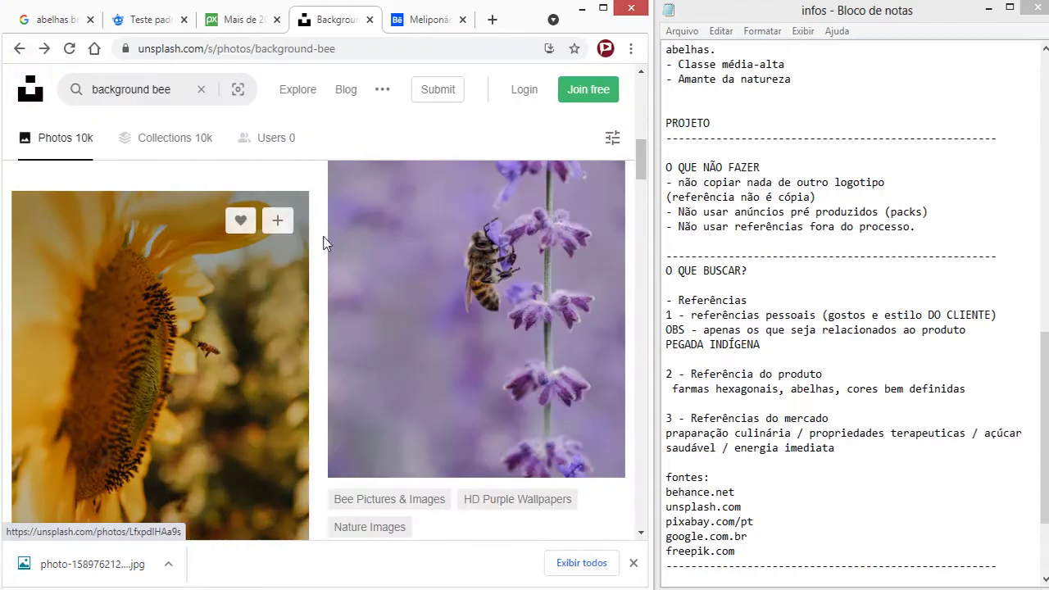
Step: Scroll further down the 'background bee' results looking for more images
scroll(480, 269, "down", 3)
scroll(484, 270, "down", 3)
scroll(489, 271, "down", 3)
scroll(491, 272, "down", 3)
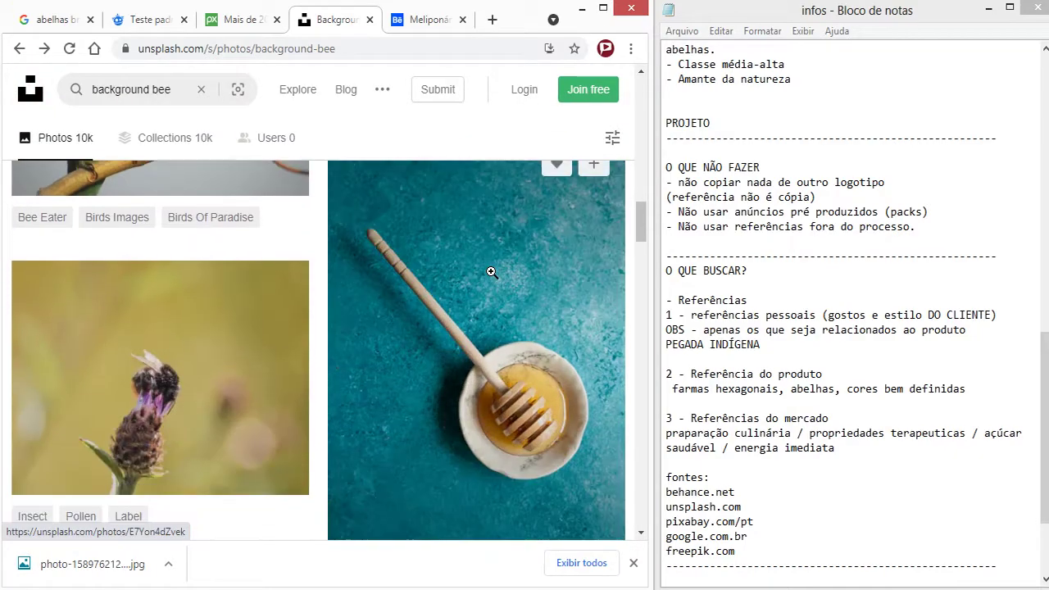
scroll(492, 270, "down", 4)
scroll(500, 275, "down", 2)
scroll(516, 283, "down", 3)
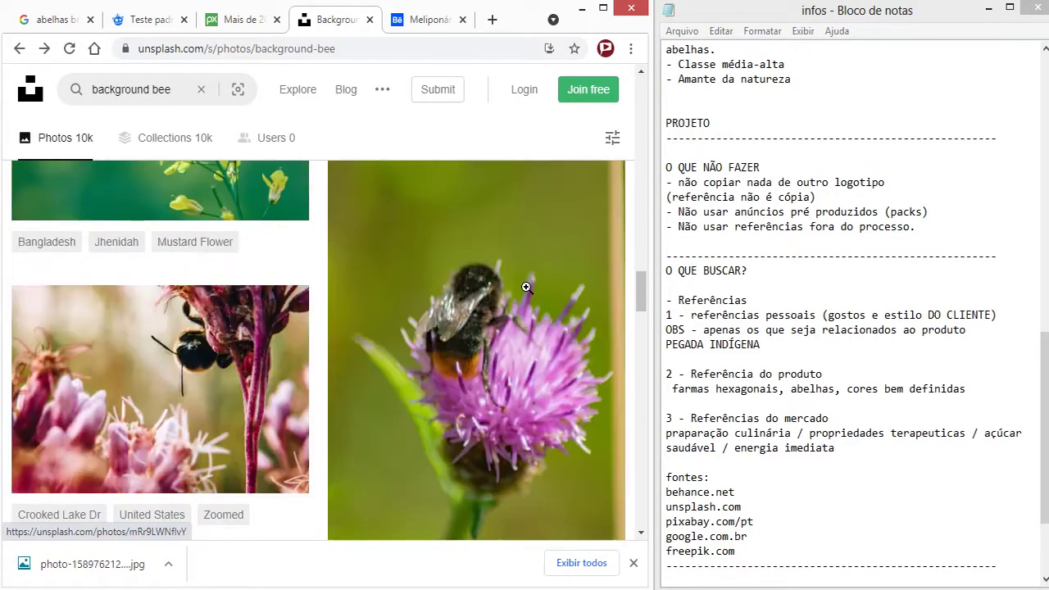
scroll(527, 295, "down", 4)
scroll(531, 308, "up", 3)
scroll(527, 314, "up", 3)
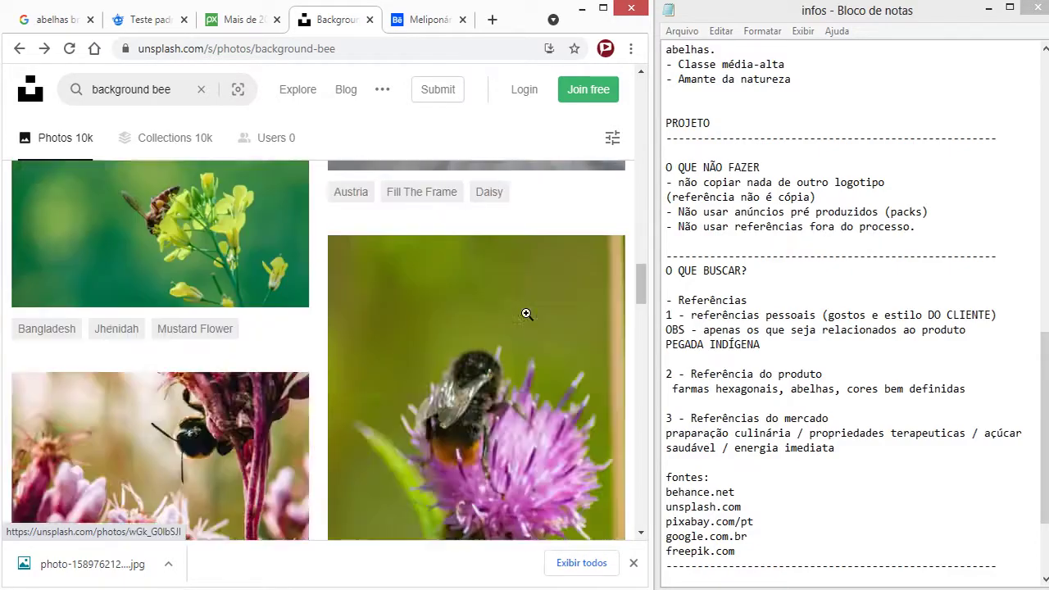
scroll(527, 314, "down", 4)
scroll(527, 307, "down", 4)
scroll(528, 306, "down", 1)
scroll(531, 305, "down", 3)
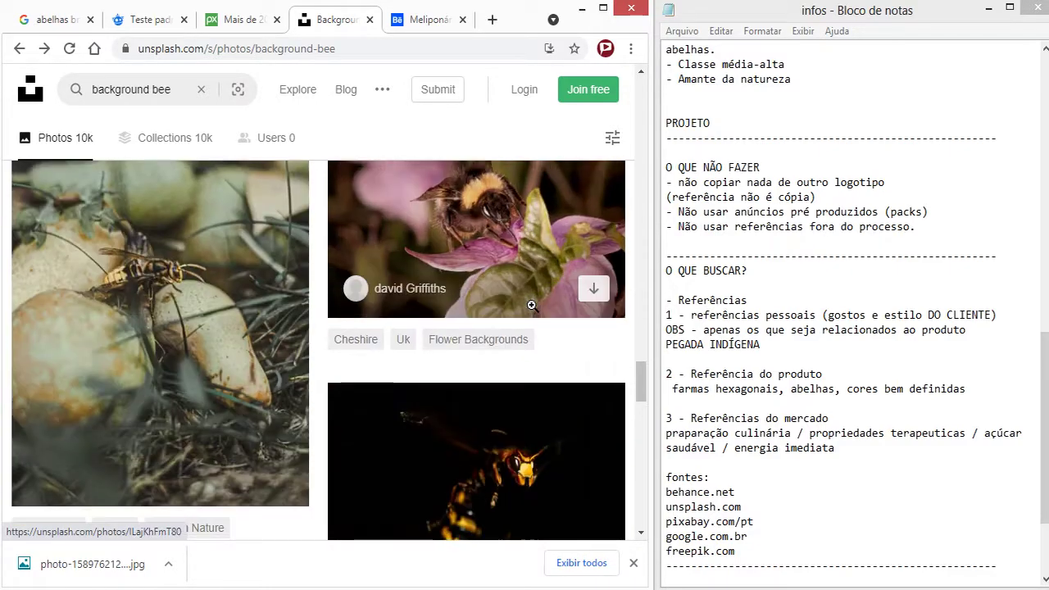
scroll(529, 305, "down", 2)
scroll(529, 306, "down", 2)
scroll(532, 303, "down", 3)
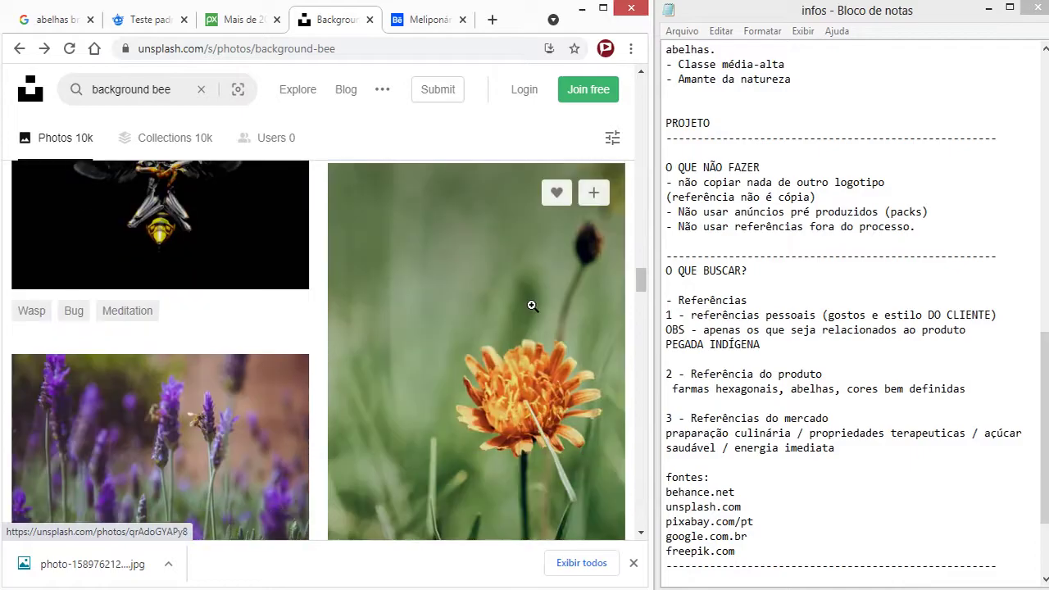
scroll(537, 294, "down", 1)
scroll(537, 294, "down", 2)
scroll(538, 297, "down", 2)
scroll(538, 300, "down", 2)
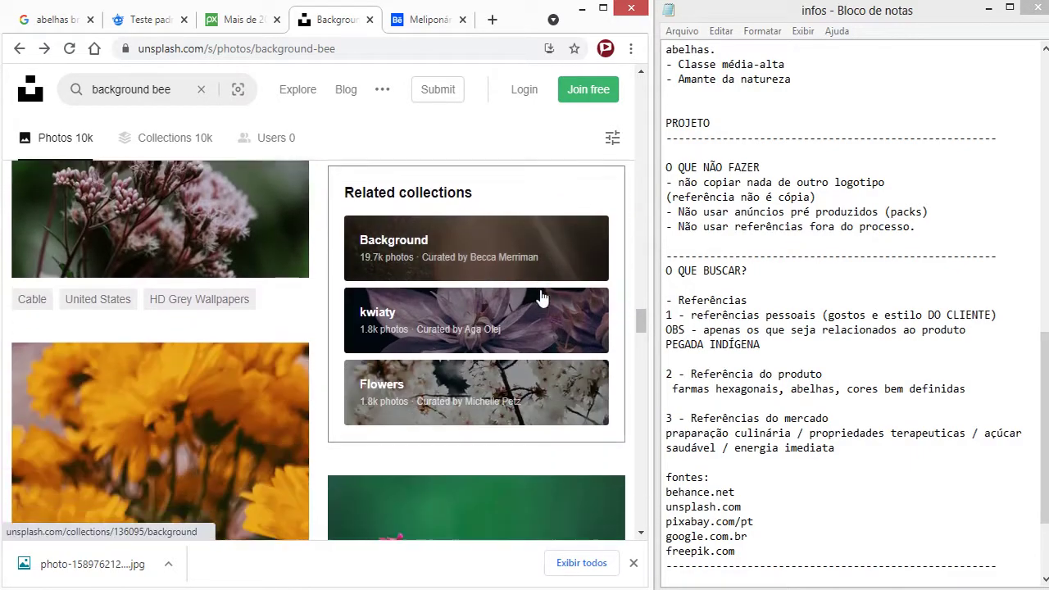
scroll(540, 289, "down", 2)
scroll(539, 289, "down", 3)
scroll(542, 291, "down", 3)
scroll(544, 291, "down", 3)
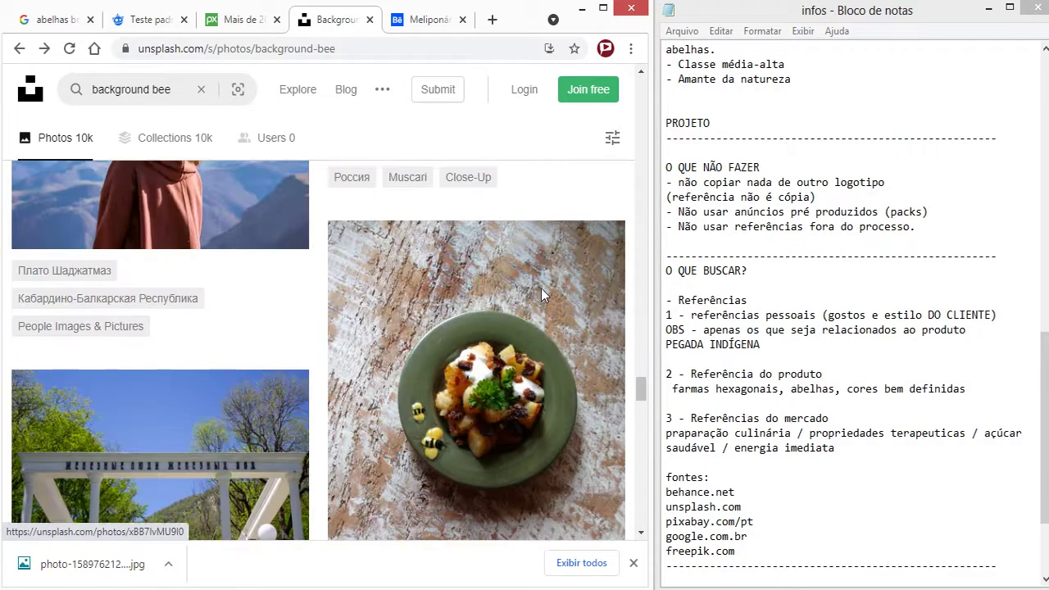
scroll(549, 293, "down", 2)
scroll(547, 299, "down", 3)
scroll(541, 307, "down", 2)
scroll(536, 319, "down", 3)
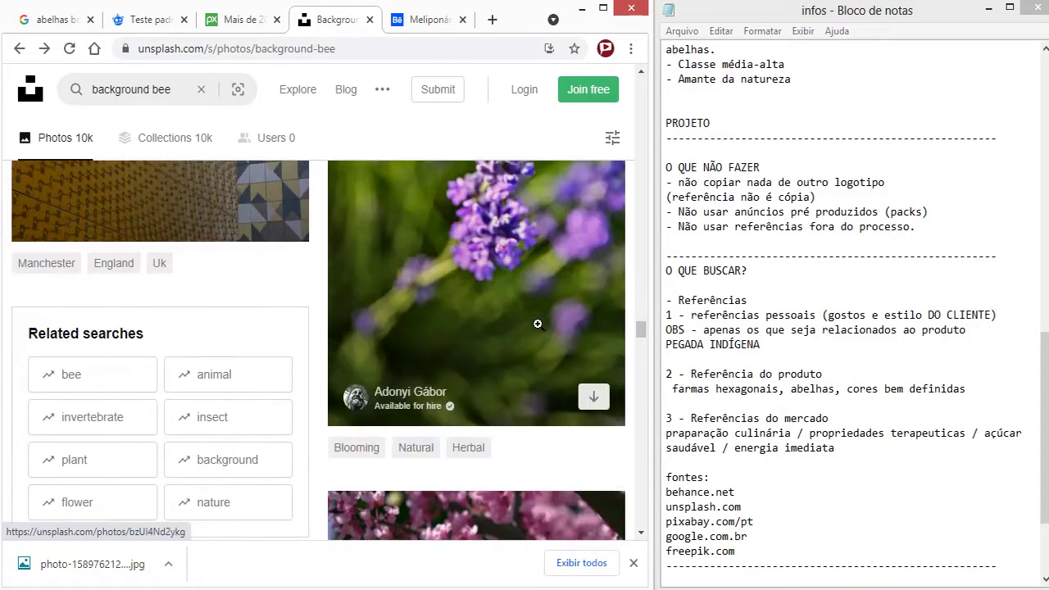
scroll(536, 344, "up", 3)
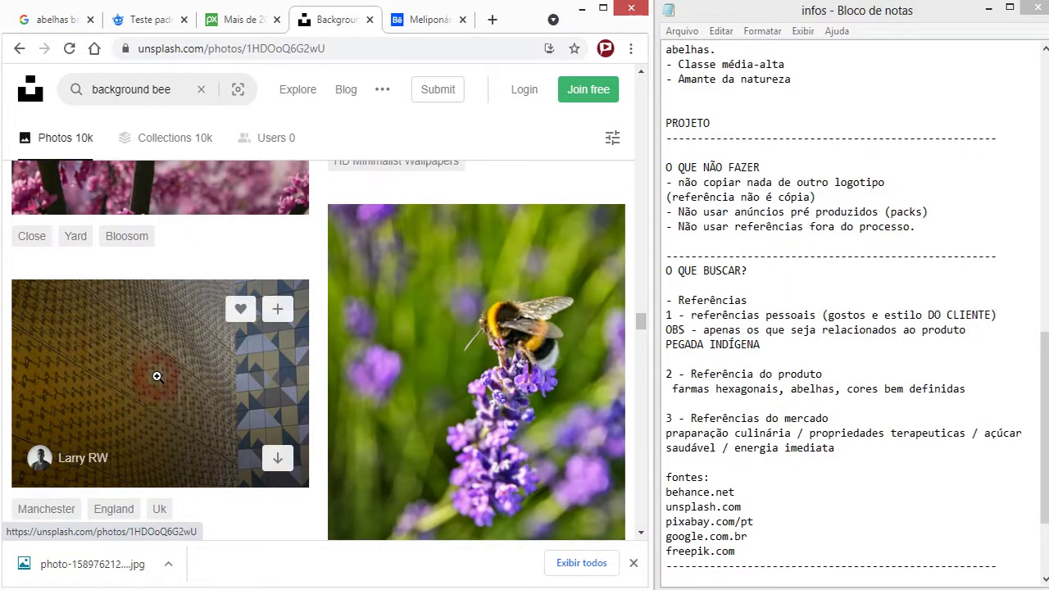
left_click(157, 375)
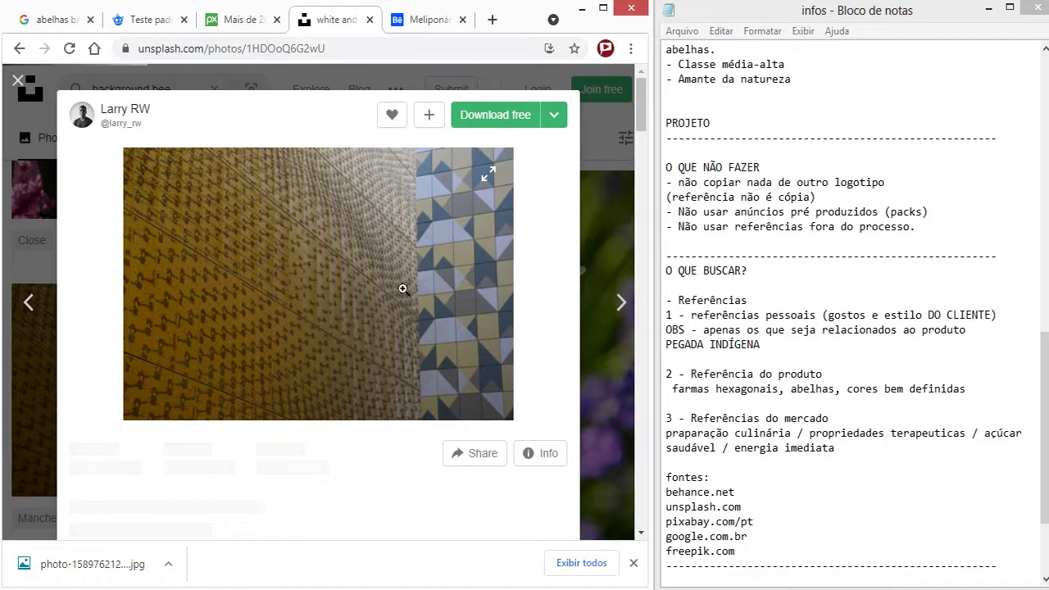
right_click(367, 281)
left_click(434, 336)
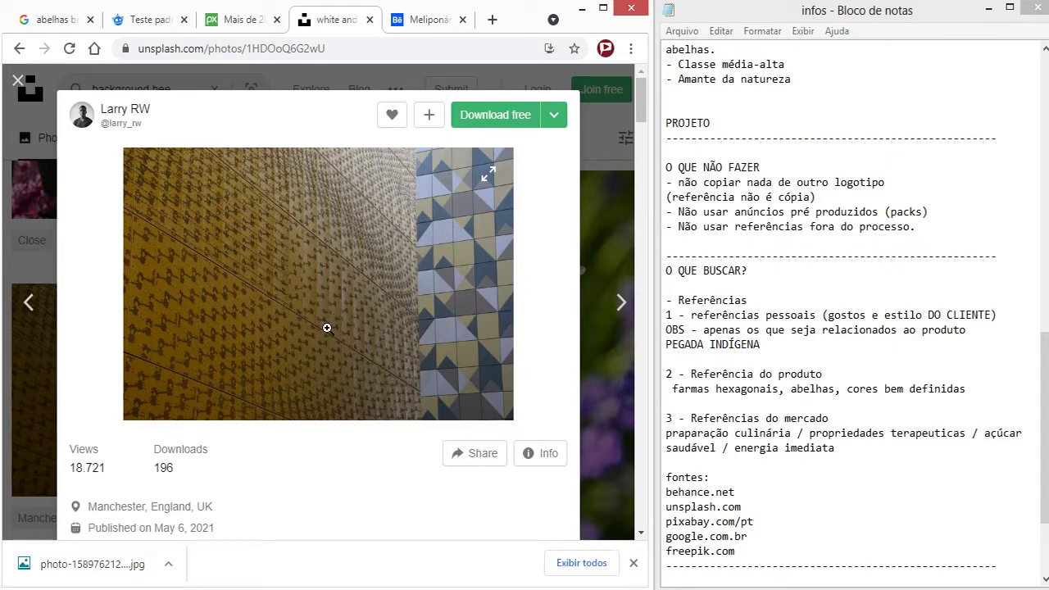
right_click(406, 296)
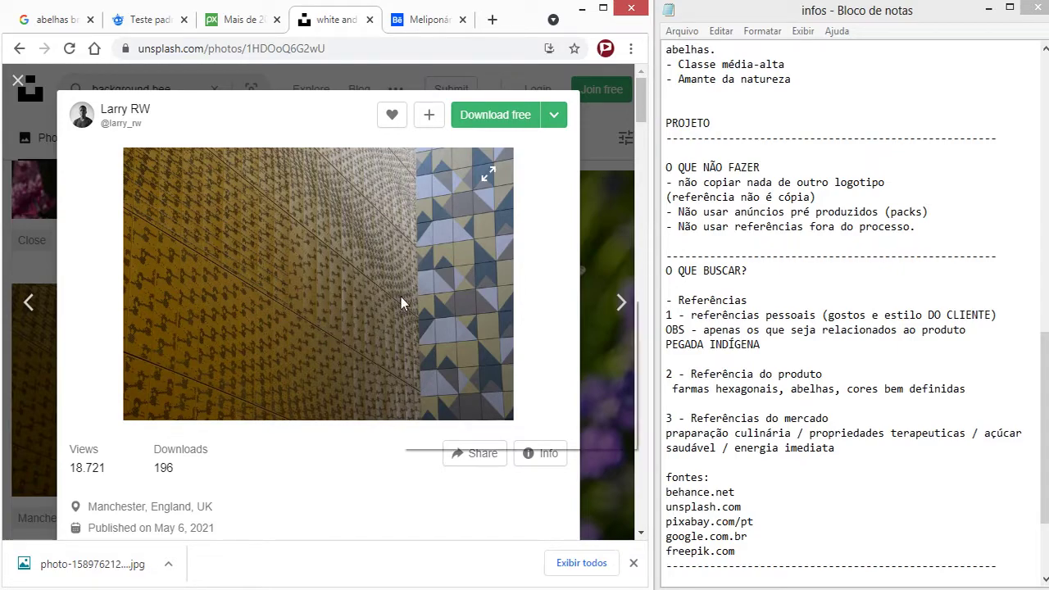
left_click(455, 332)
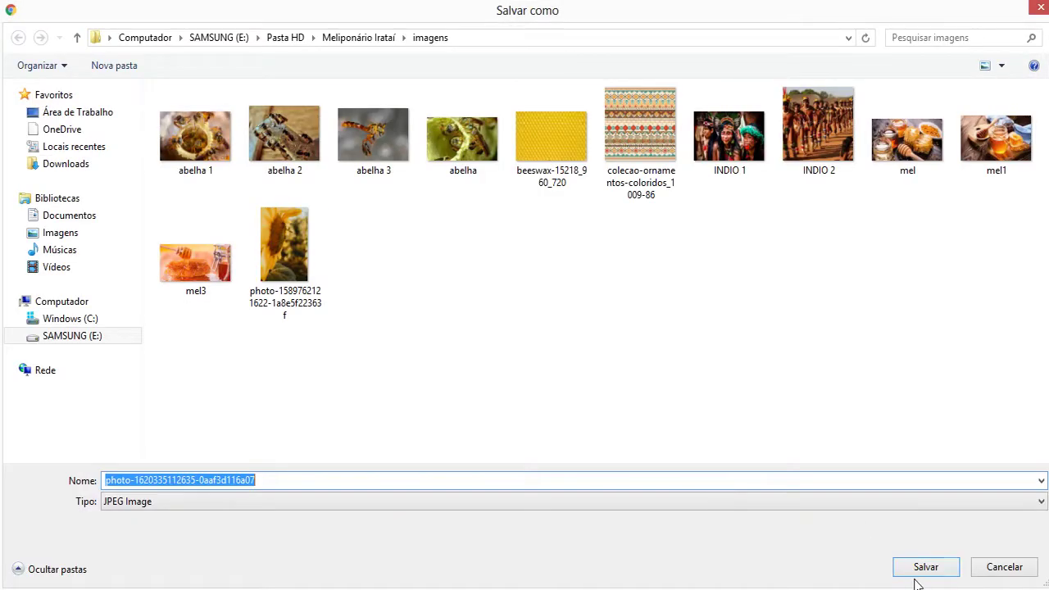
left_click(920, 571)
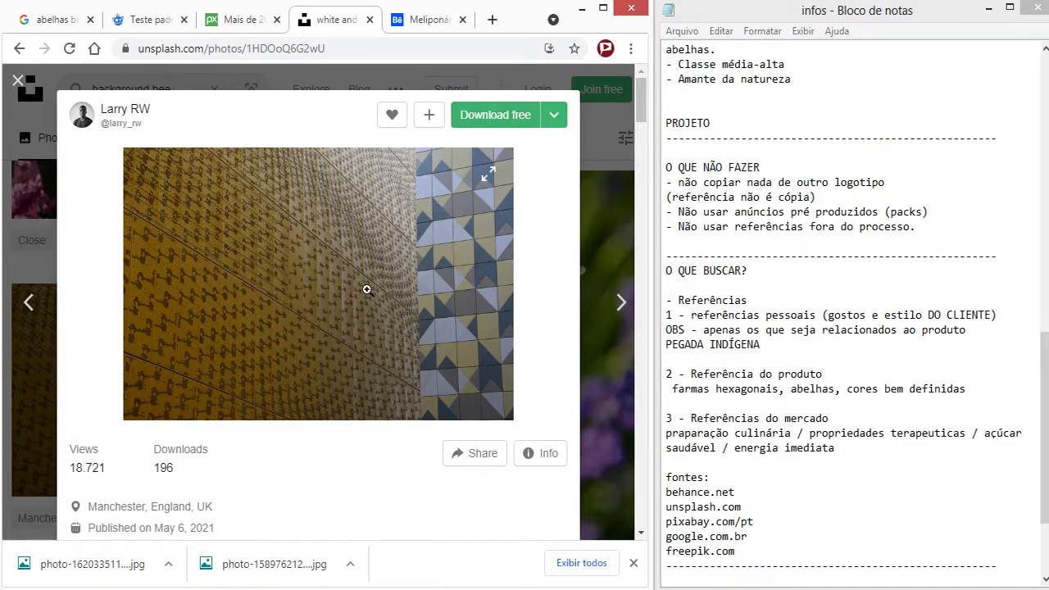
left_click(8, 88)
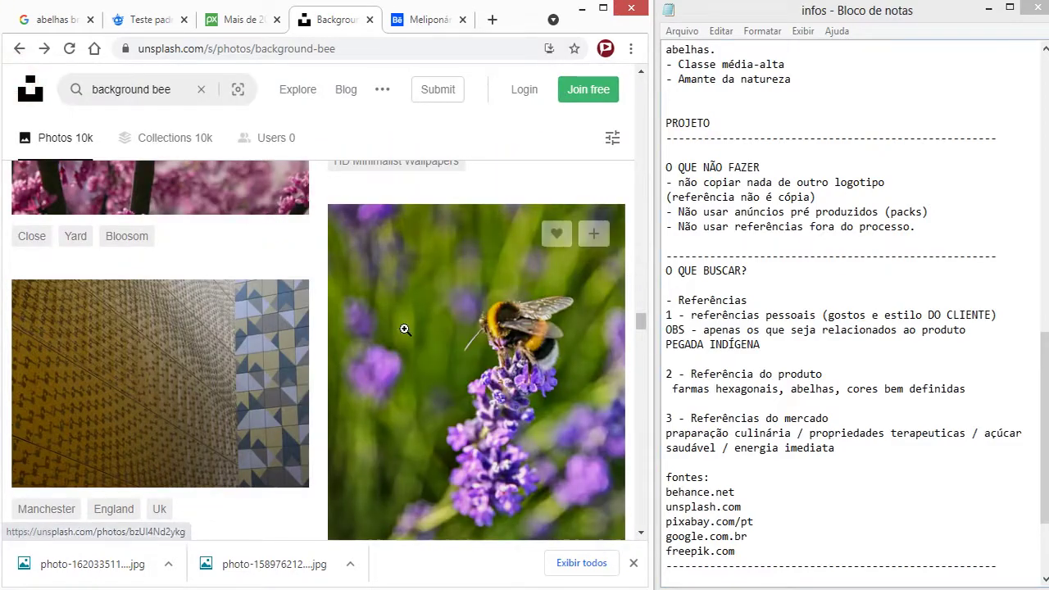
scroll(409, 328, "down", 4)
scroll(422, 332, "down", 6)
scroll(426, 331, "down", 5)
scroll(458, 344, "down", 5)
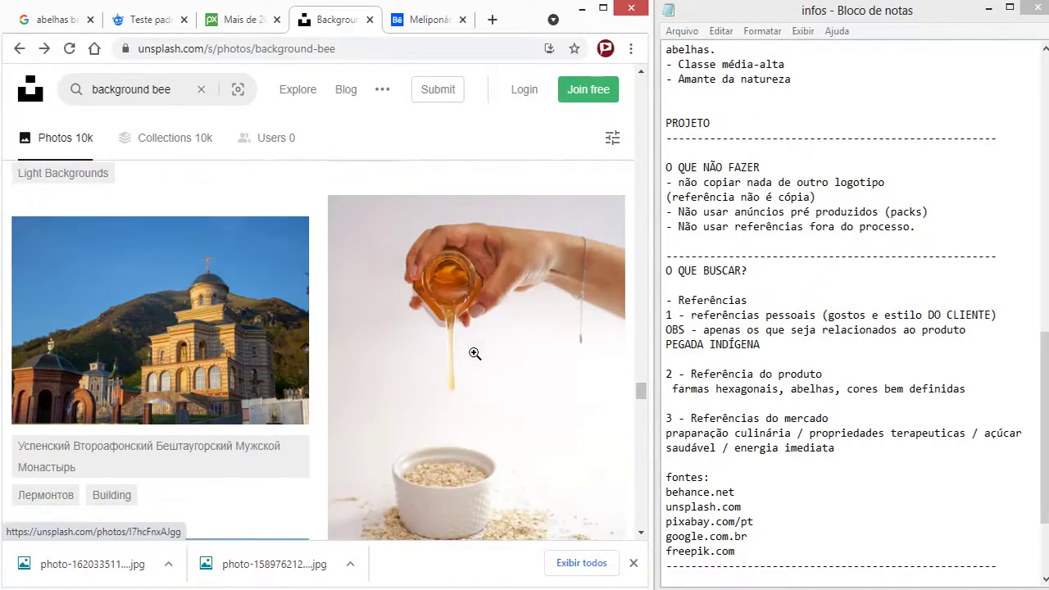
scroll(472, 352, "down", 5)
scroll(505, 355, "down", 5)
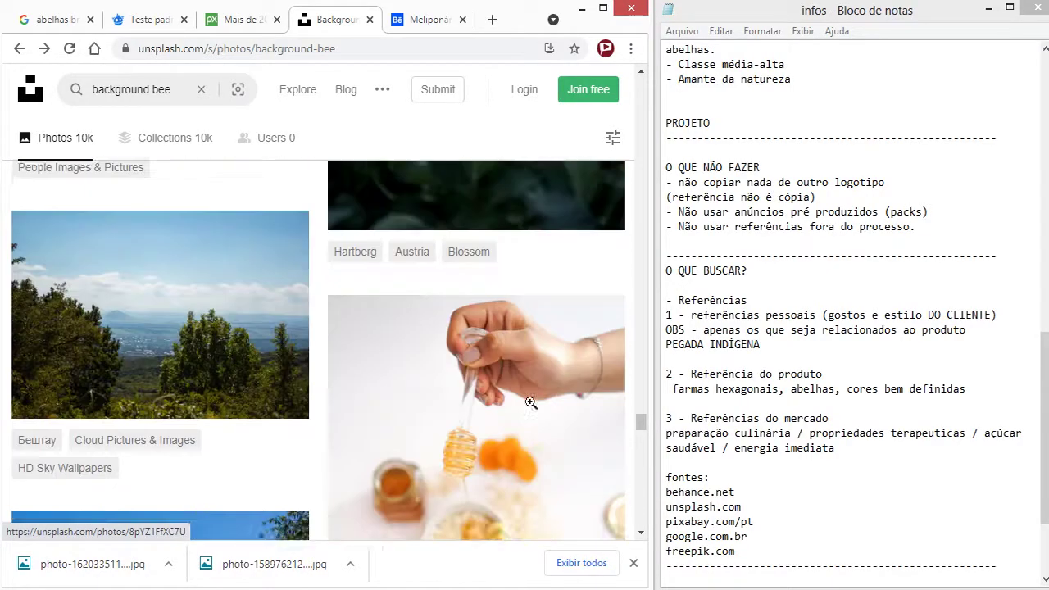
scroll(512, 340, "down", 2)
left_click(496, 301)
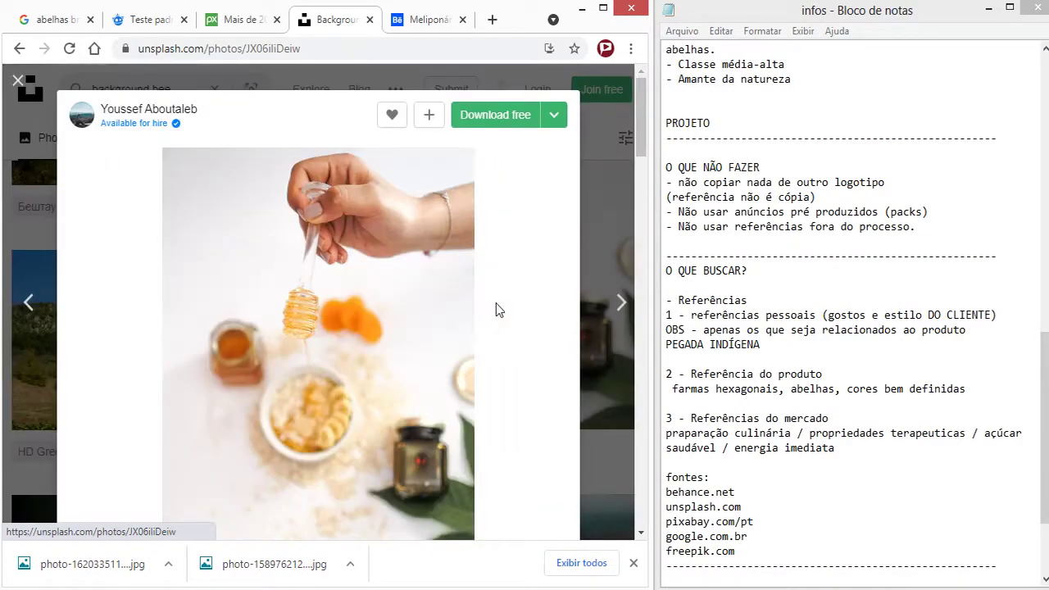
right_click(380, 274)
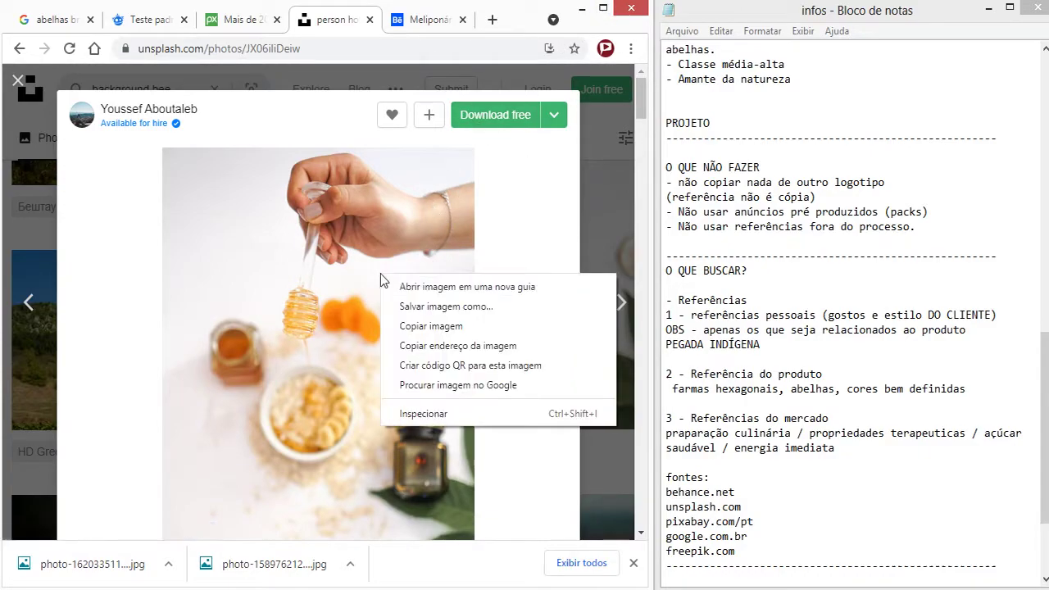
left_click(437, 326)
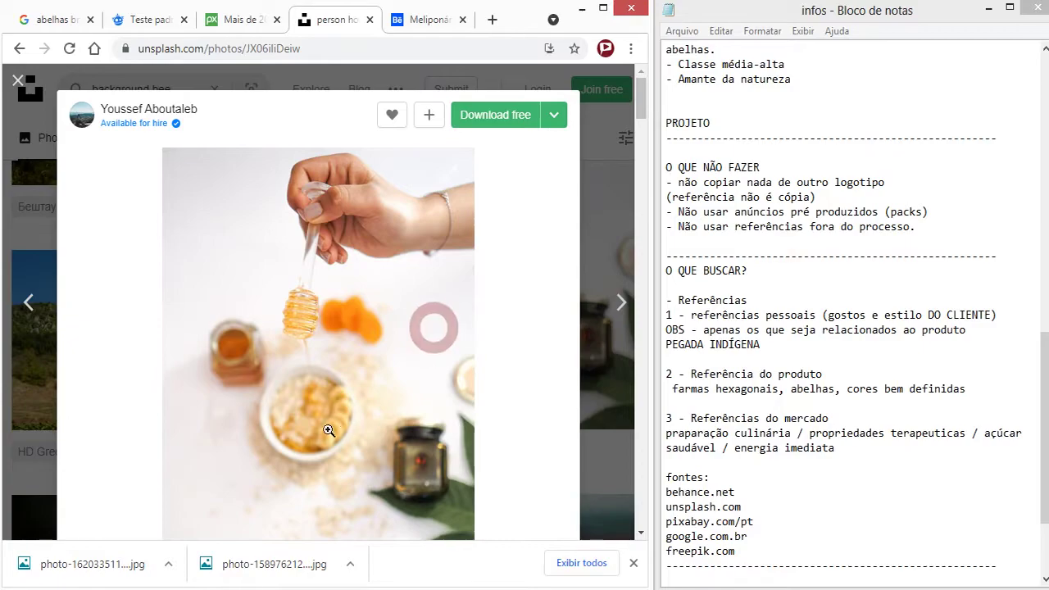
right_click(344, 387)
left_click(410, 421)
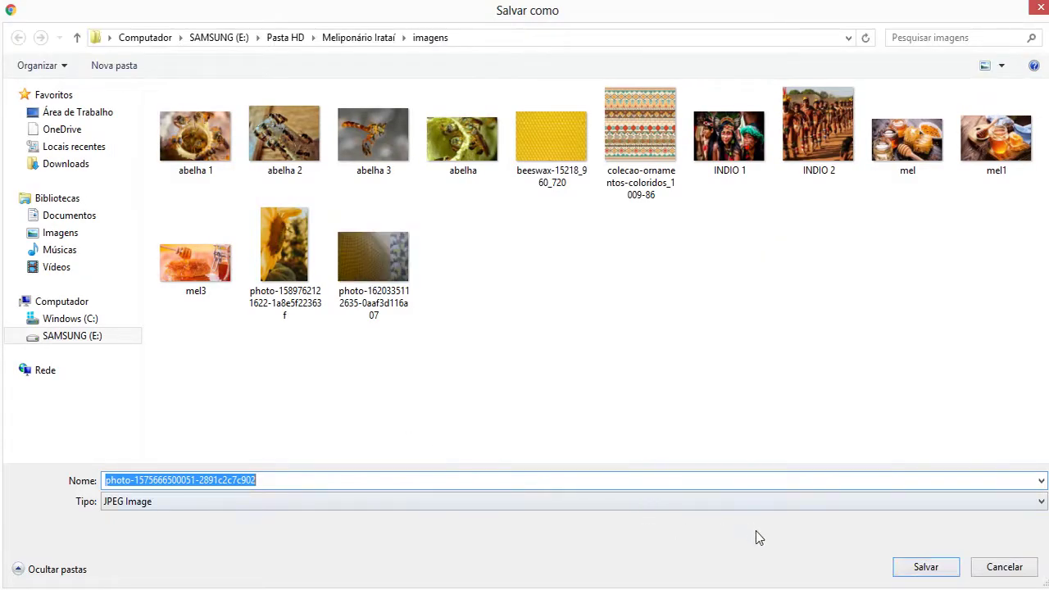
left_click(953, 572)
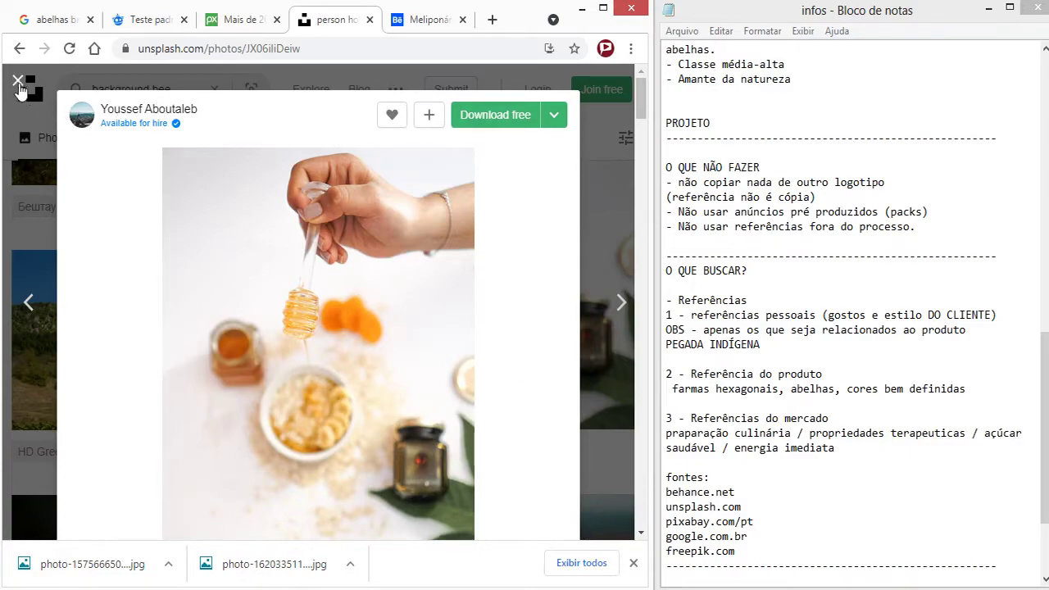
left_click(18, 83)
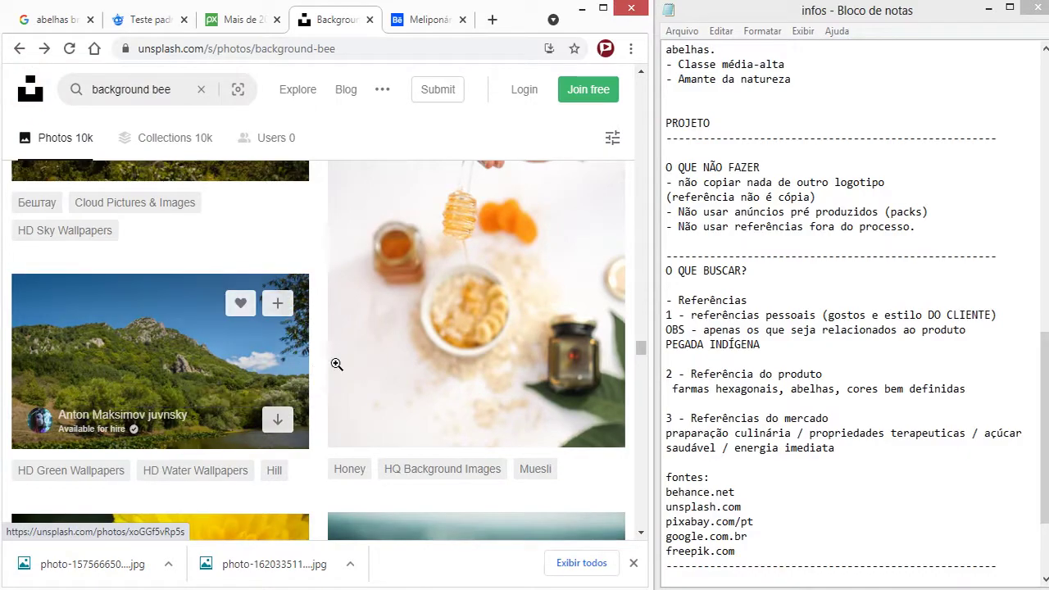
Step: Scroll through more bee results, then bring the Meliponário Irataí File Explorer window forward
scroll(432, 363, "down", 5)
scroll(510, 368, "down", 3)
scroll(557, 372, "down", 4)
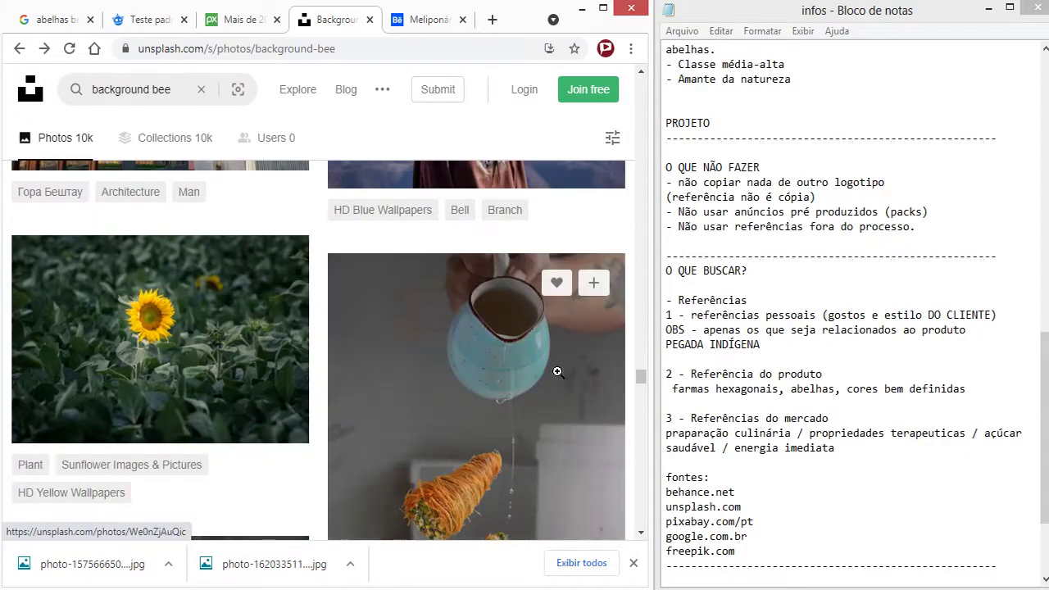
scroll(557, 372, "down", 3)
scroll(557, 372, "down", 4)
scroll(549, 410, "up", 3)
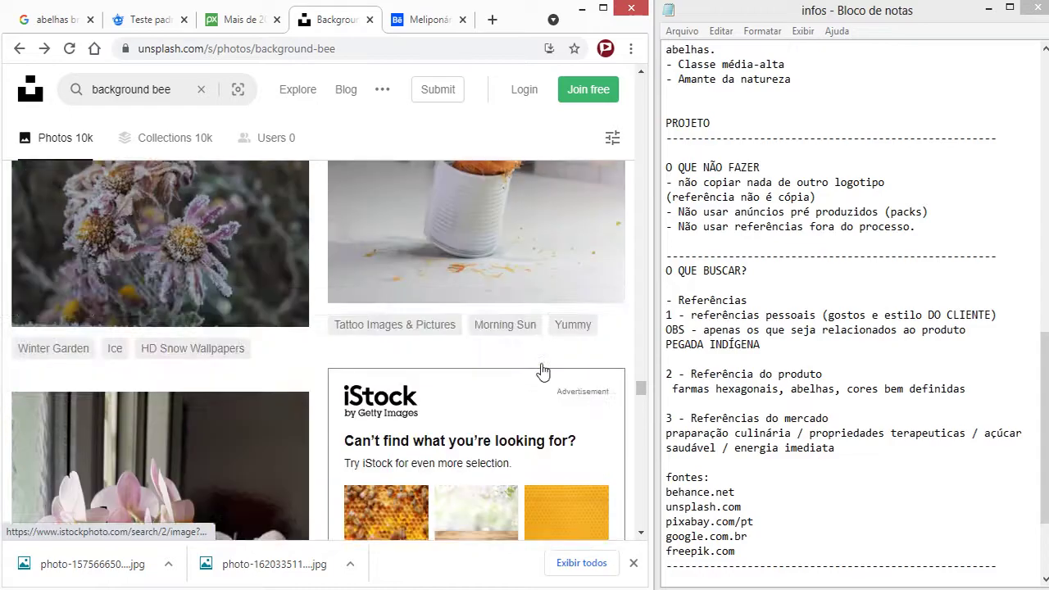
scroll(541, 371, "up", 2)
scroll(519, 426, "down", 5)
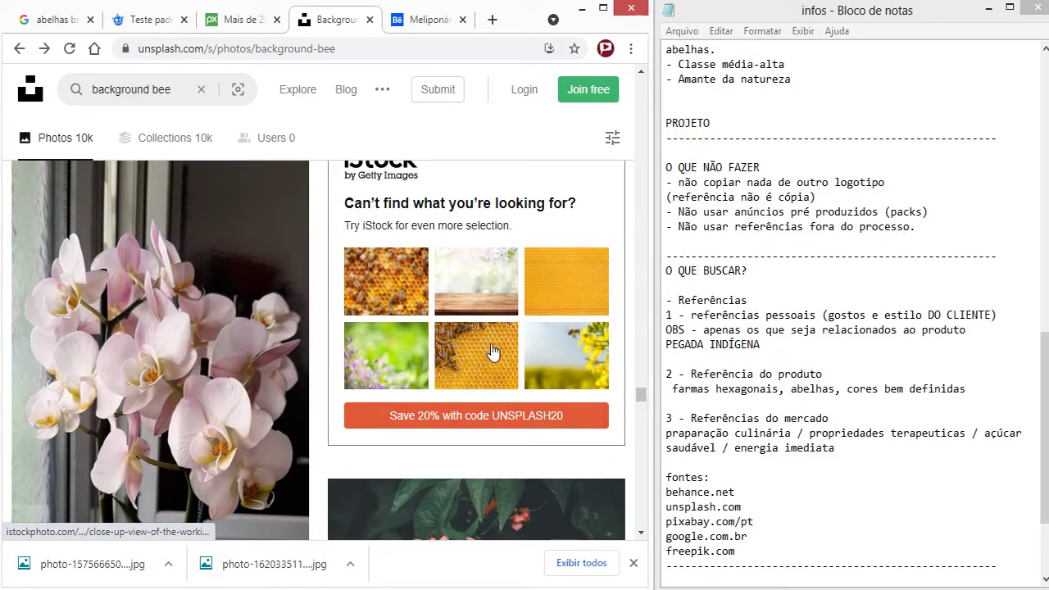
left_click(492, 566)
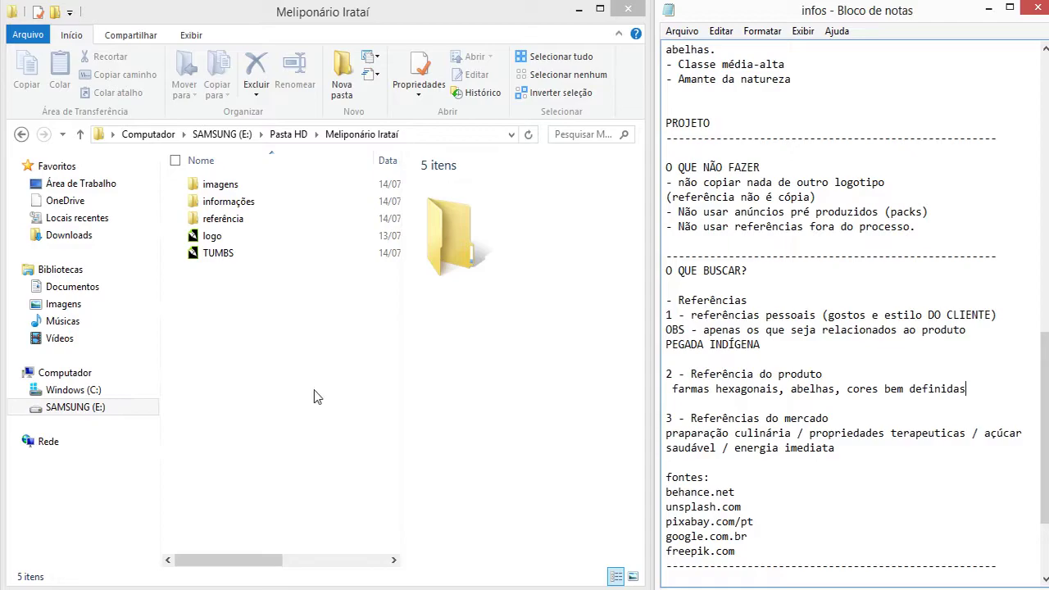
Step: Open the informações folder and save the infos notes file in Notepad
left_click(233, 188)
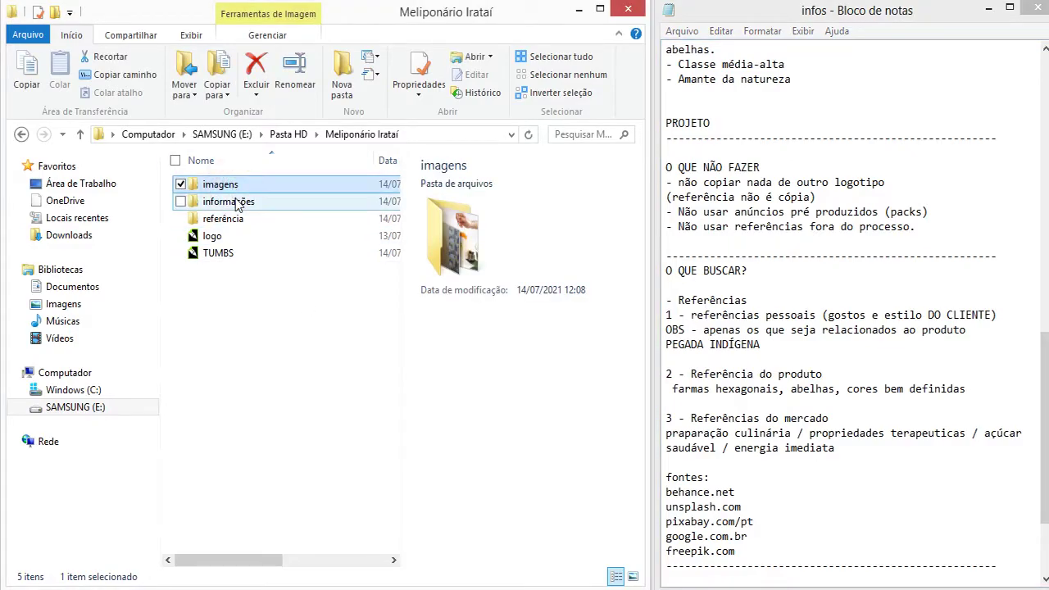
left_click(235, 203)
left_click(235, 218)
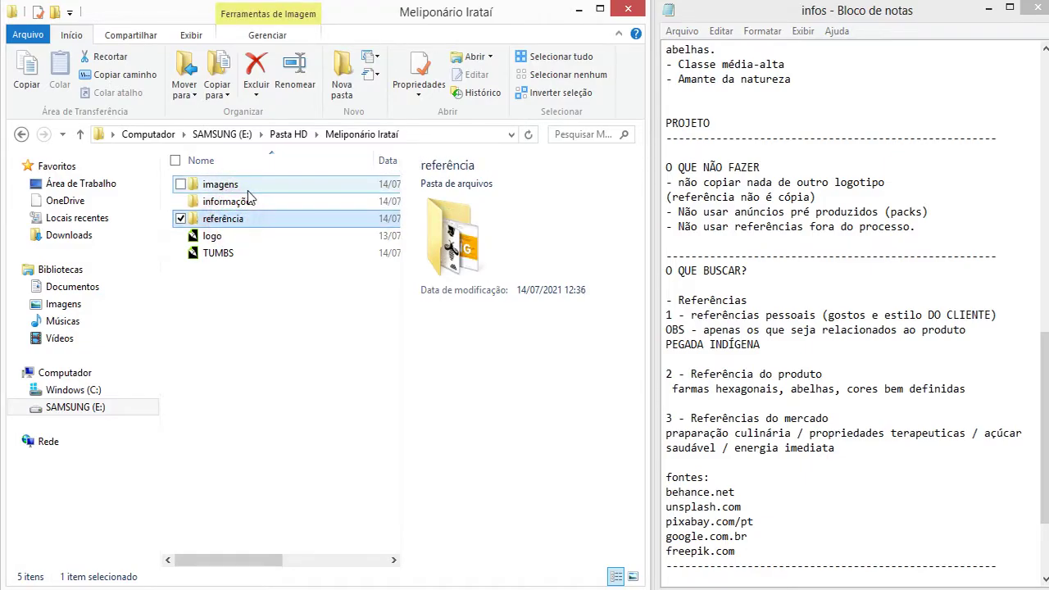
left_click(244, 204)
double_click(244, 203)
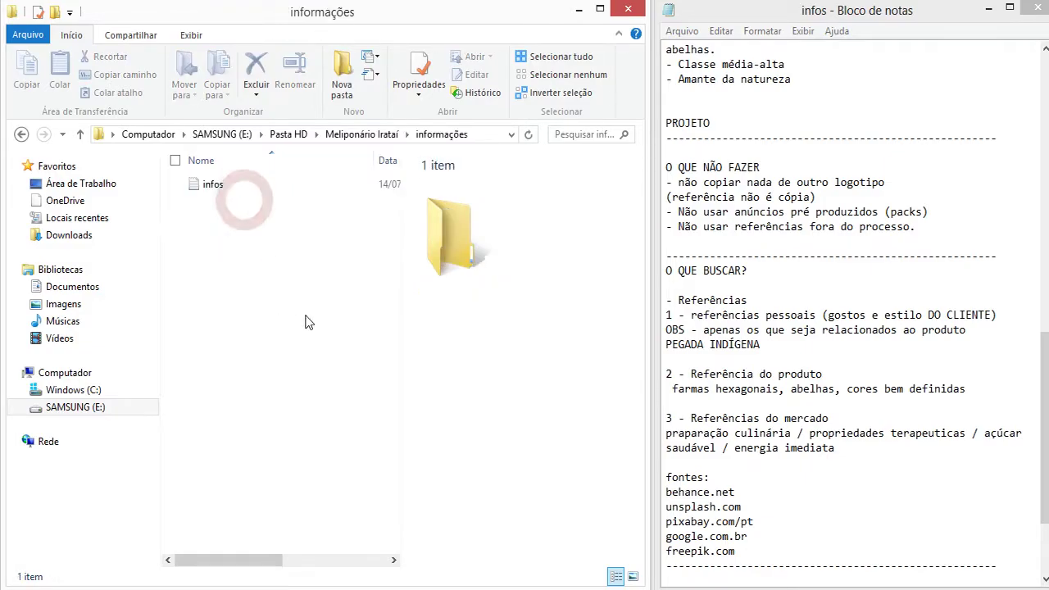
left_click(678, 30)
left_click(565, 85)
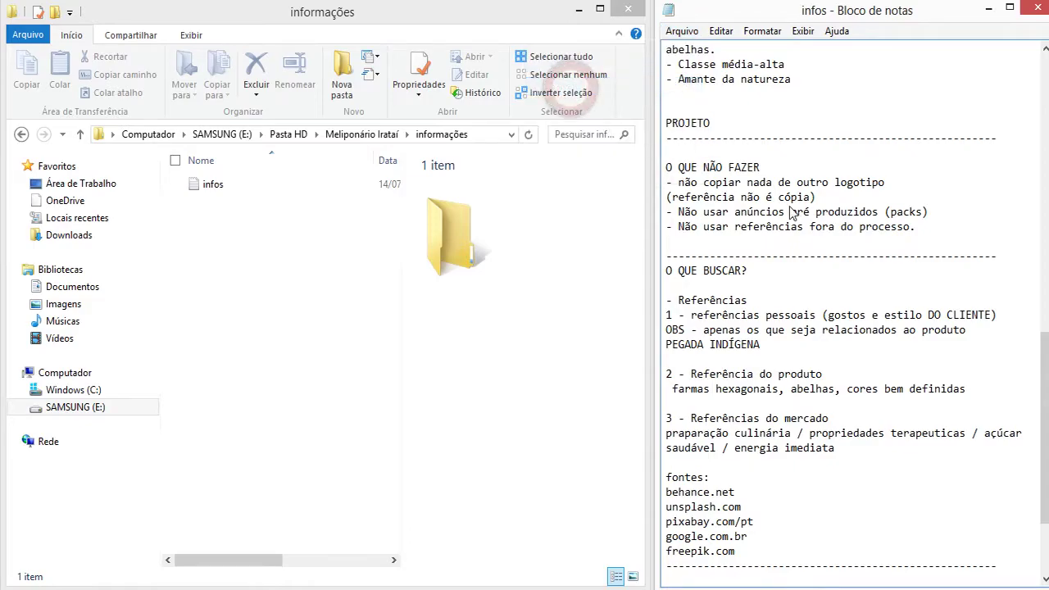
Step: Review the referência and imagens subfolders, then return to the Meliponário Irataí folder
left_click(23, 138)
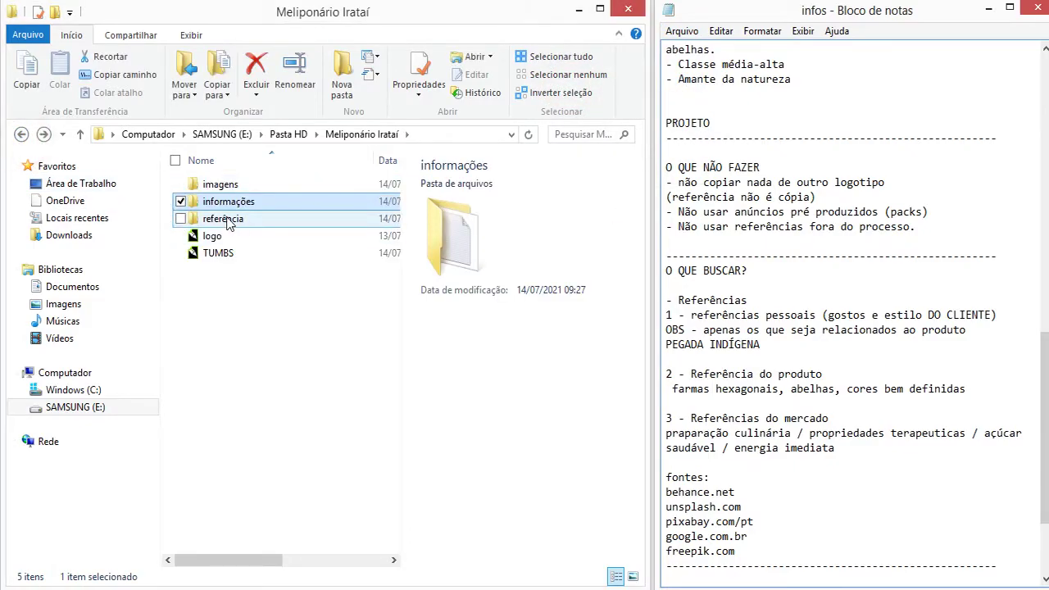
double_click(225, 217)
left_click_drag(390, 374, 393, 378)
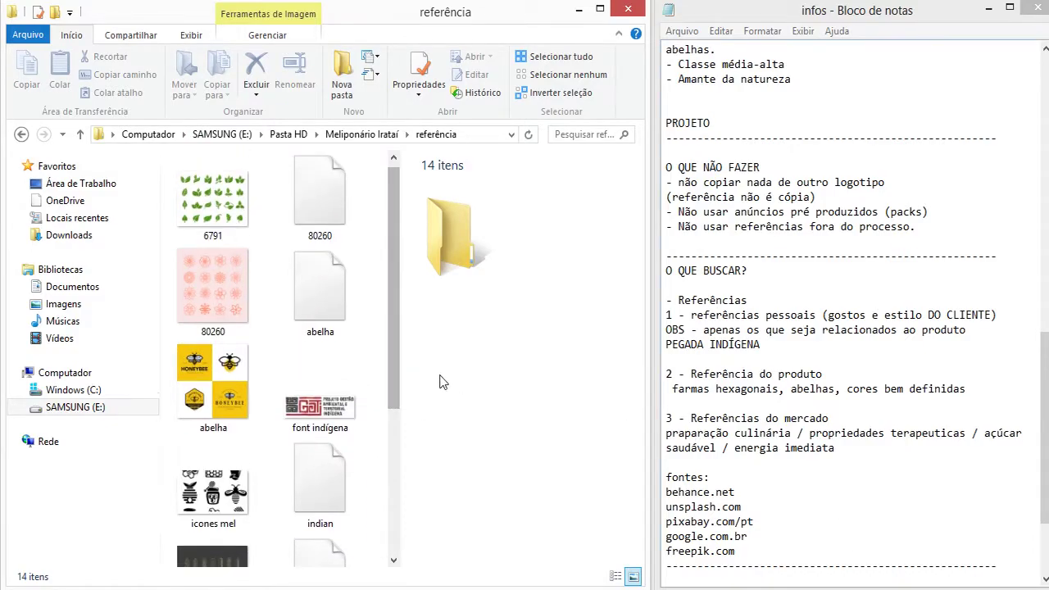
left_click(19, 134)
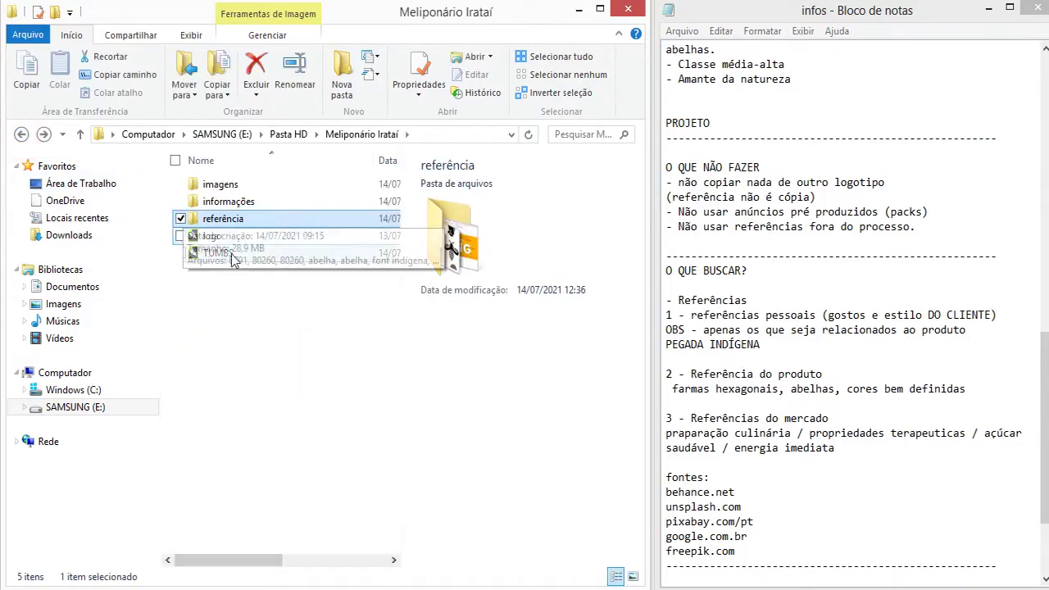
double_click(254, 185)
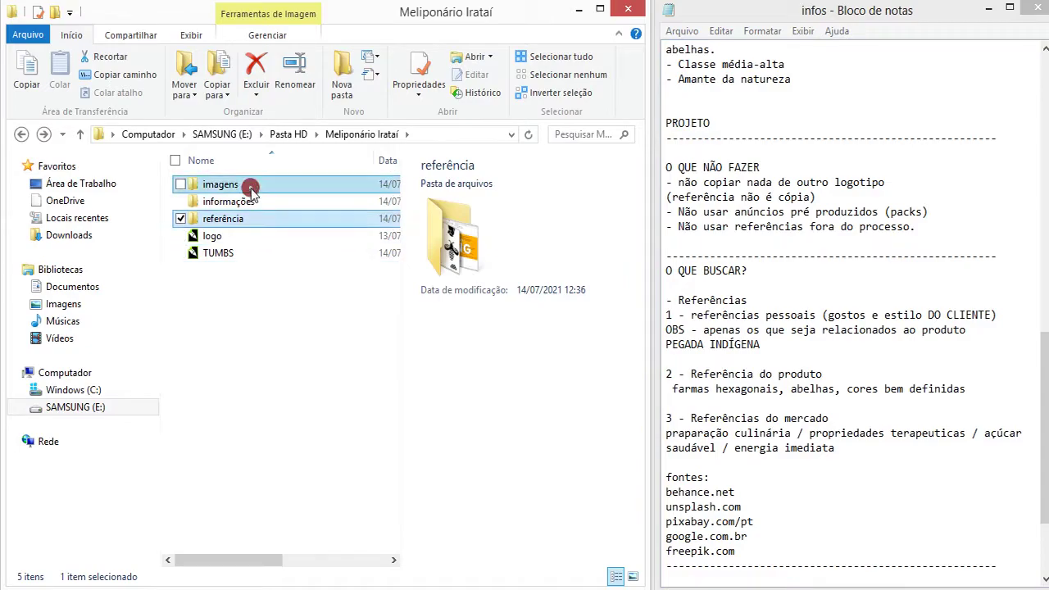
left_click_drag(389, 358, 391, 449)
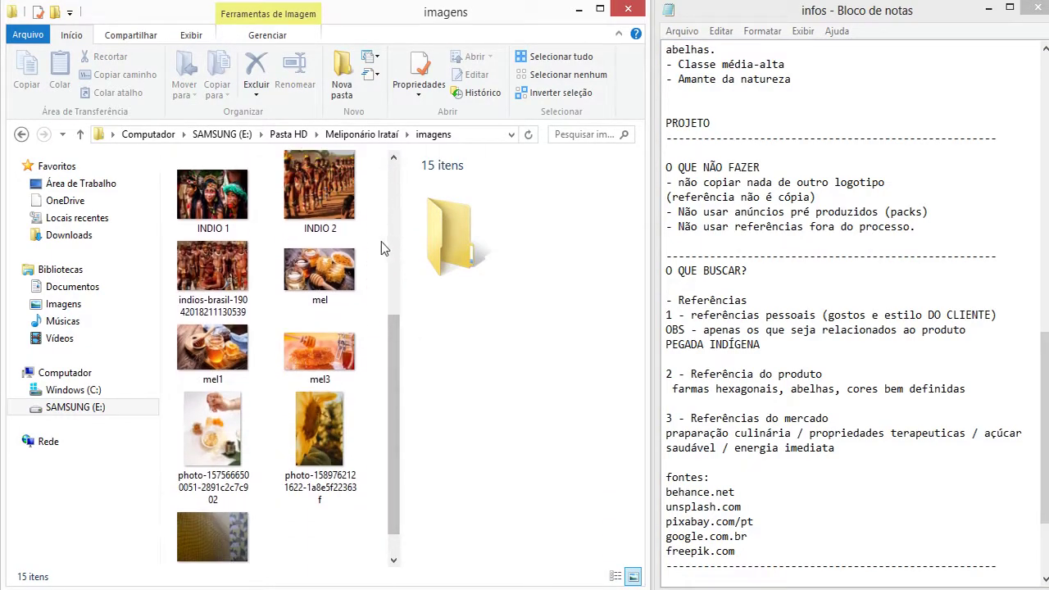
left_click_drag(402, 249, 593, 279)
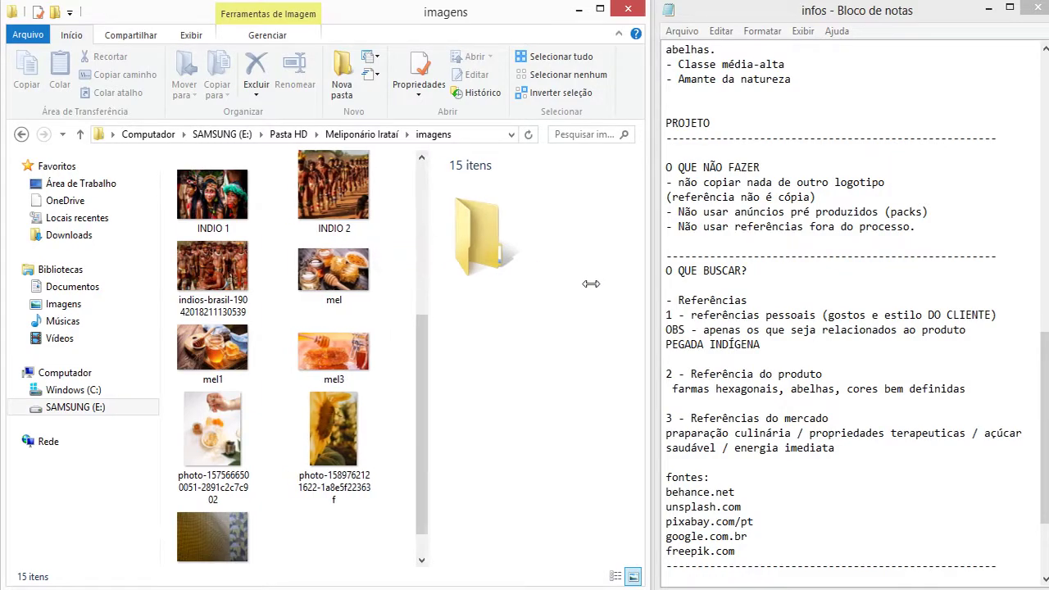
left_click_drag(423, 358, 448, 211)
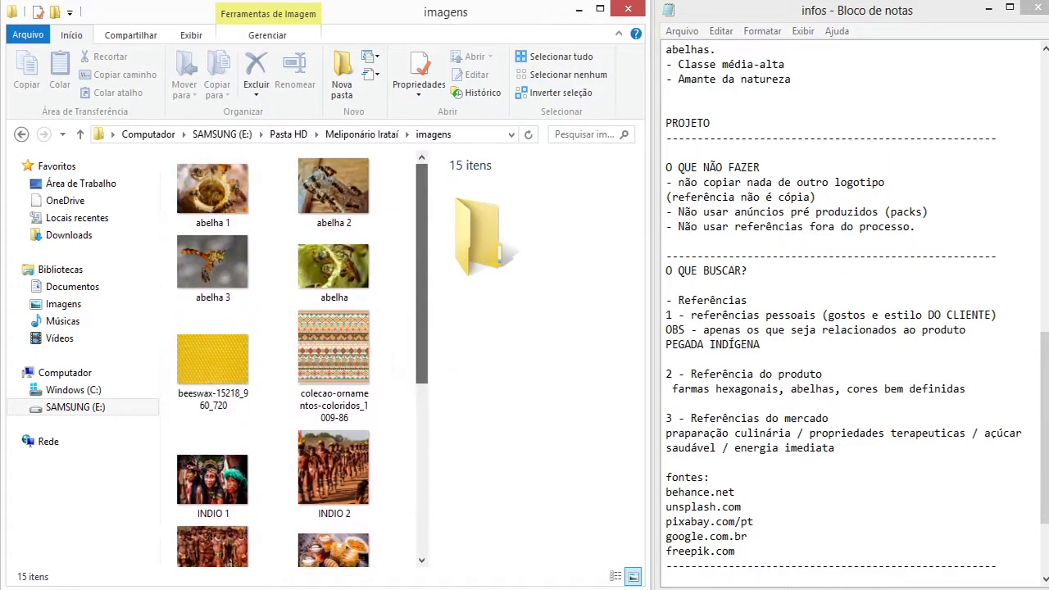
left_click(22, 135)
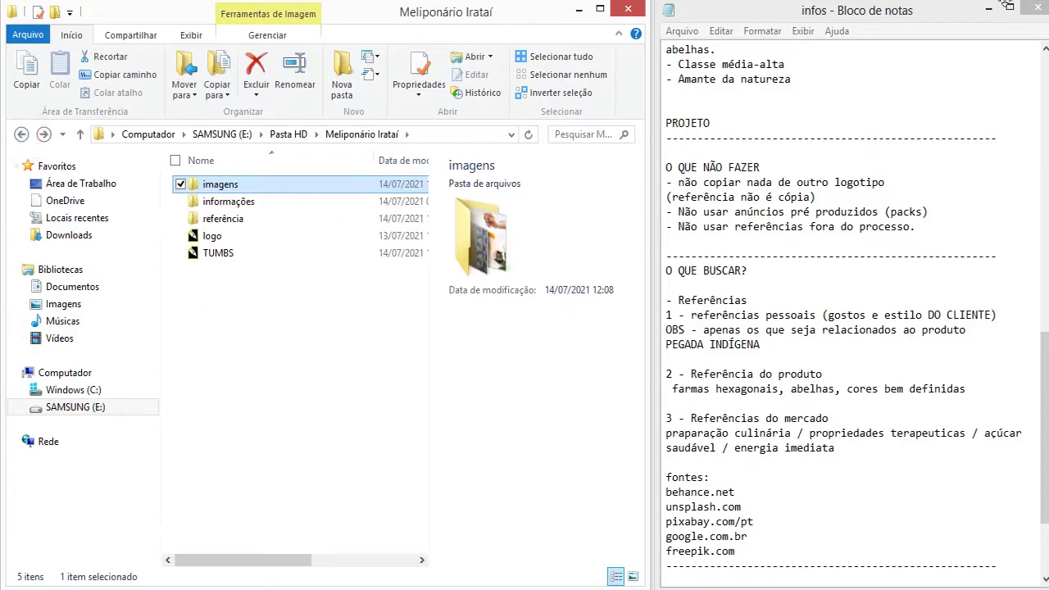
Step: Minimize the project folder, load the Google homepage in Chrome, and dismiss its promo card
left_click(578, 11)
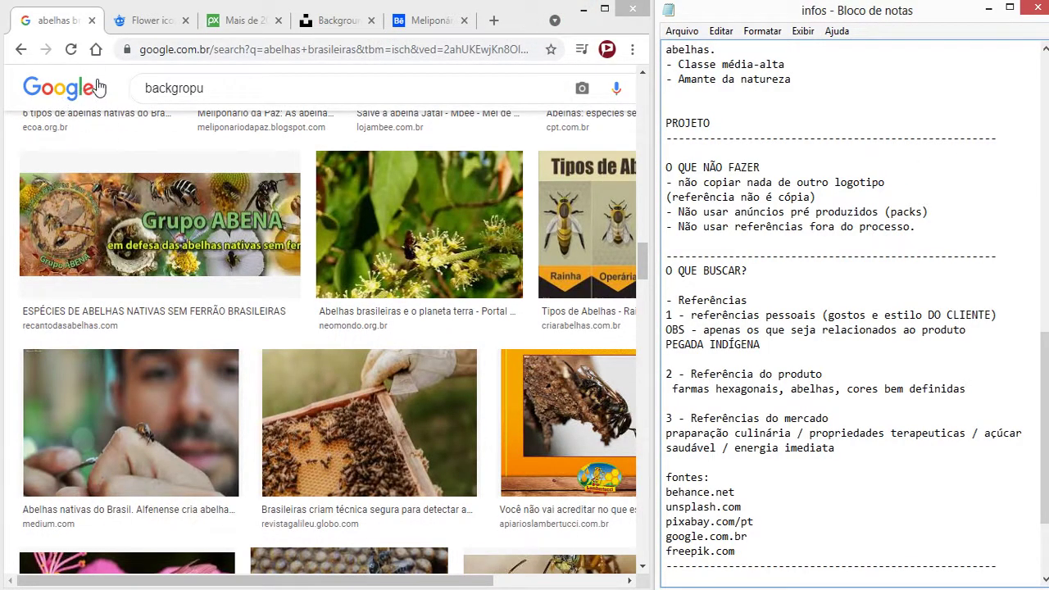
left_click(99, 87)
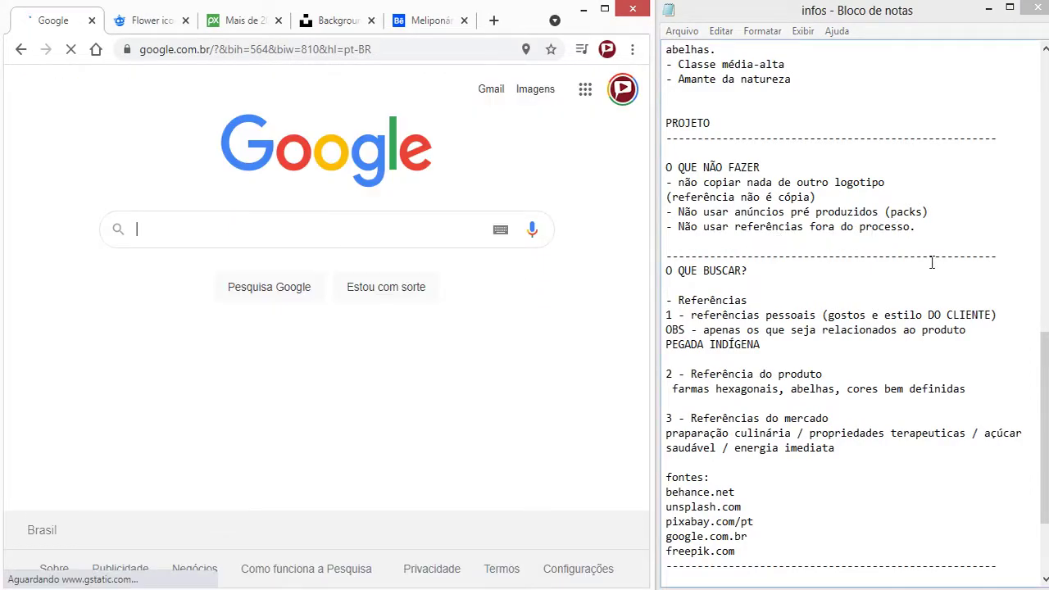
left_click(934, 434)
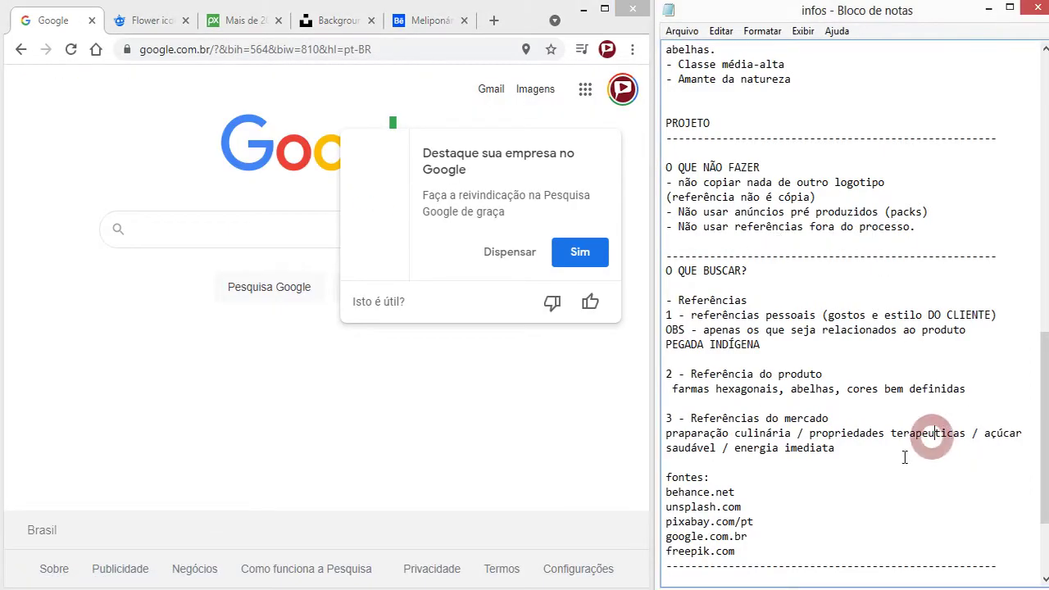
left_click(524, 261)
Step: Review the infos notes in Notepad, placing the cursor after pixabay.com/pt
left_click(890, 517)
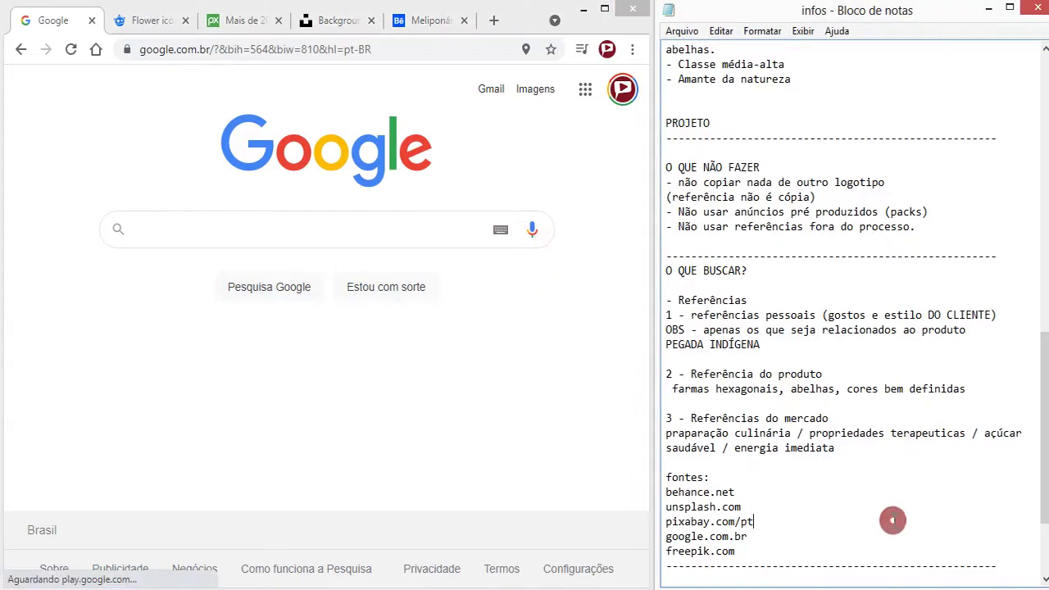
scroll(891, 501, "down", 3)
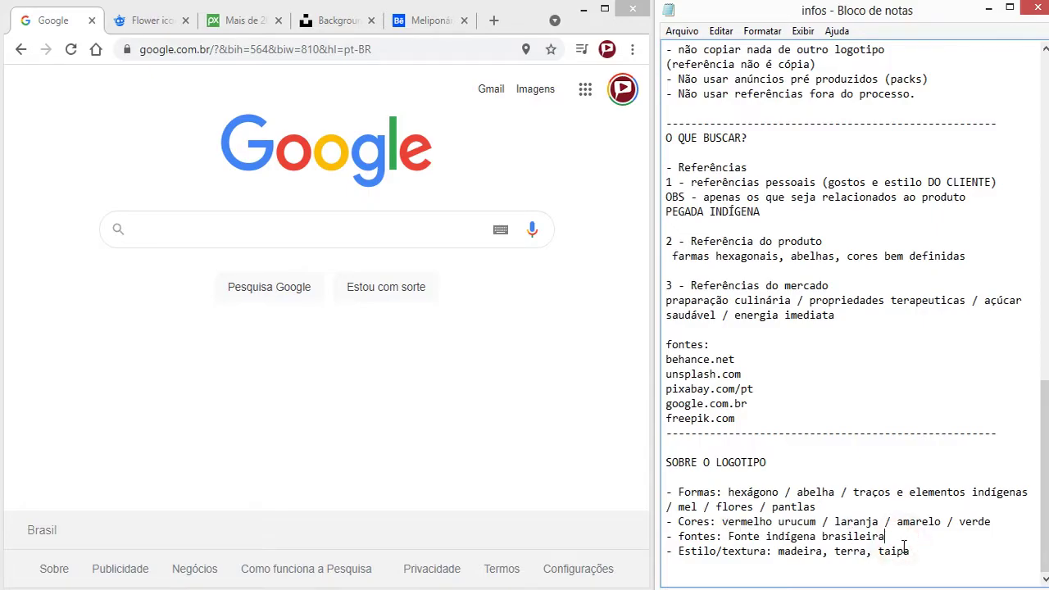
scroll(264, 409, "up", 5)
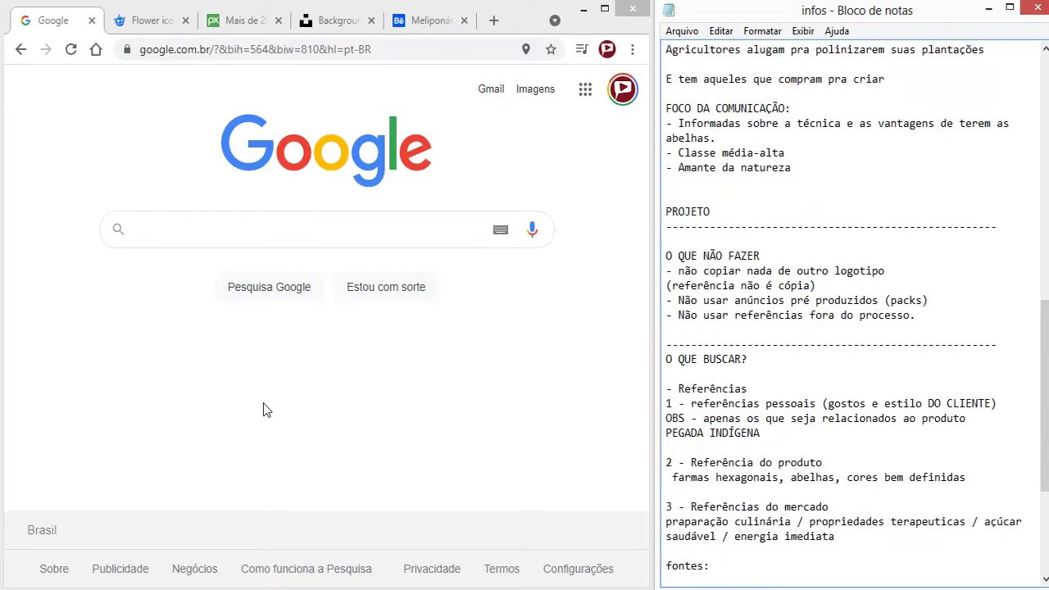
Step: Search Google for 'fontes indígenas' and switch to image results
left_click(292, 230)
type("f")
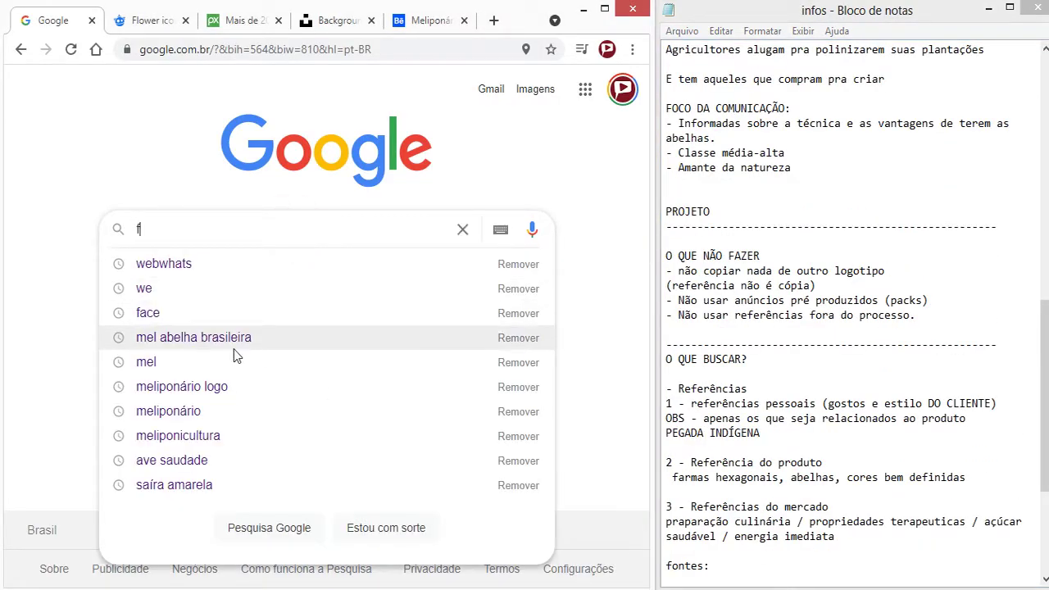
type("ontes ind")
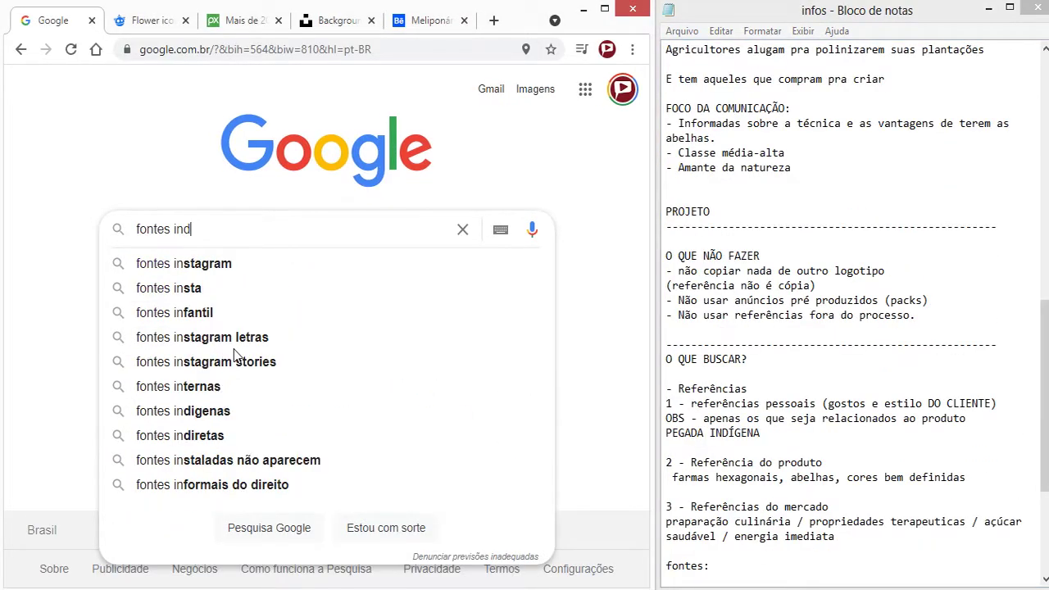
type("ígenas")
key("Return")
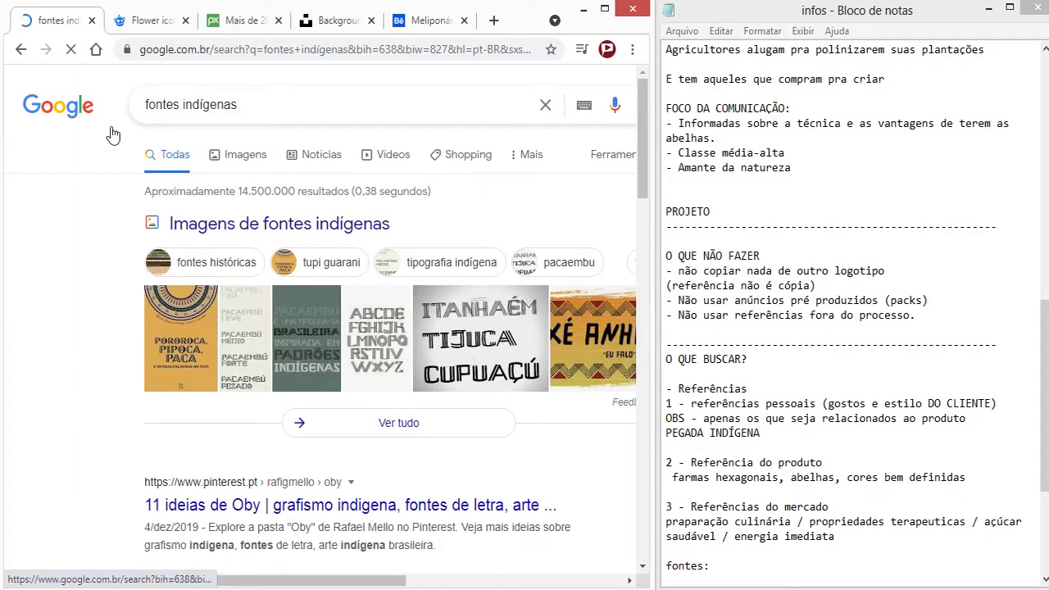
left_click(236, 160)
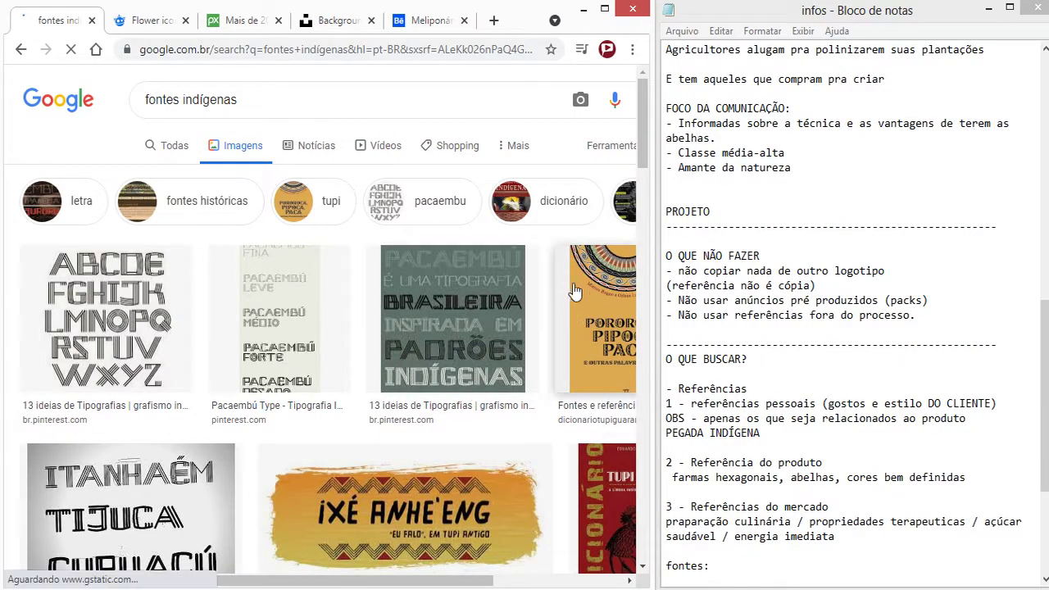
Step: Browse the 'fontes indígenas' image results, including hidden columns, then return to the top rows
scroll(469, 401, "down", 2)
scroll(469, 402, "down", 1)
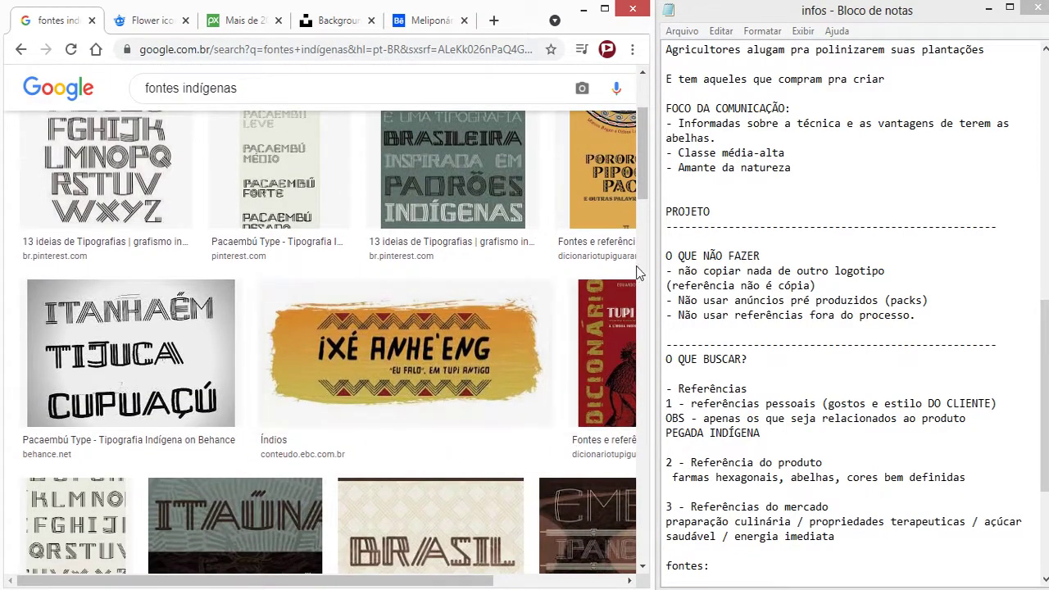
scroll(611, 344, "down", 2)
scroll(524, 431, "down", 1)
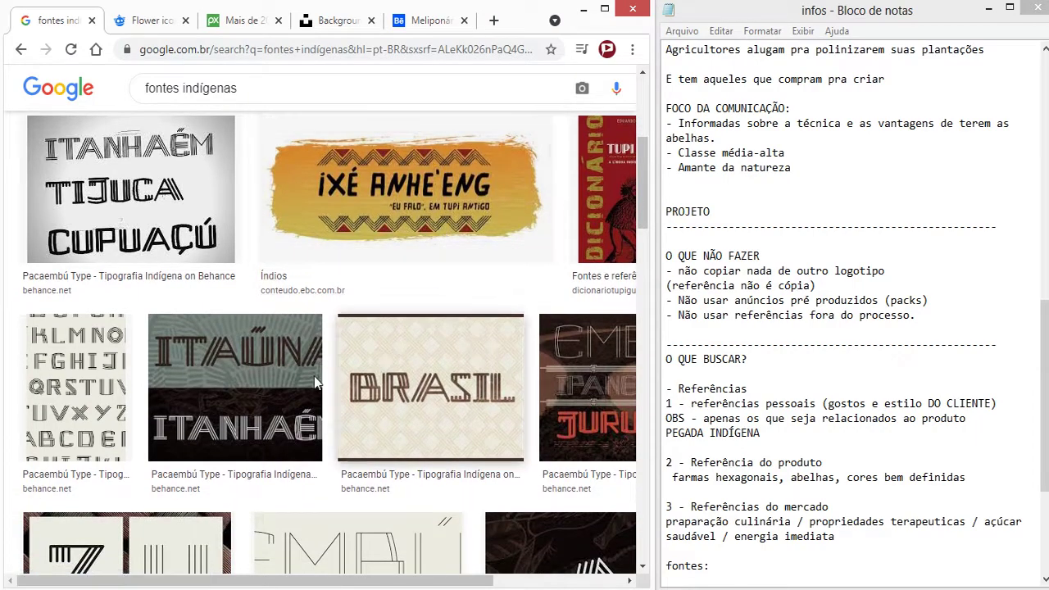
left_click_drag(300, 583, 428, 582)
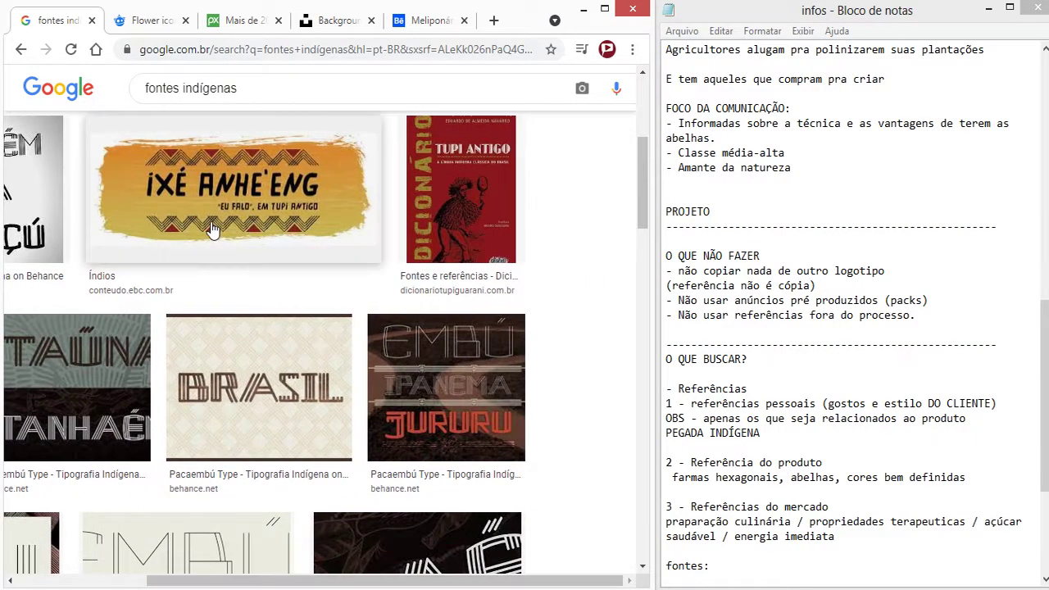
scroll(228, 366, "up", 2)
scroll(271, 371, "up", 2)
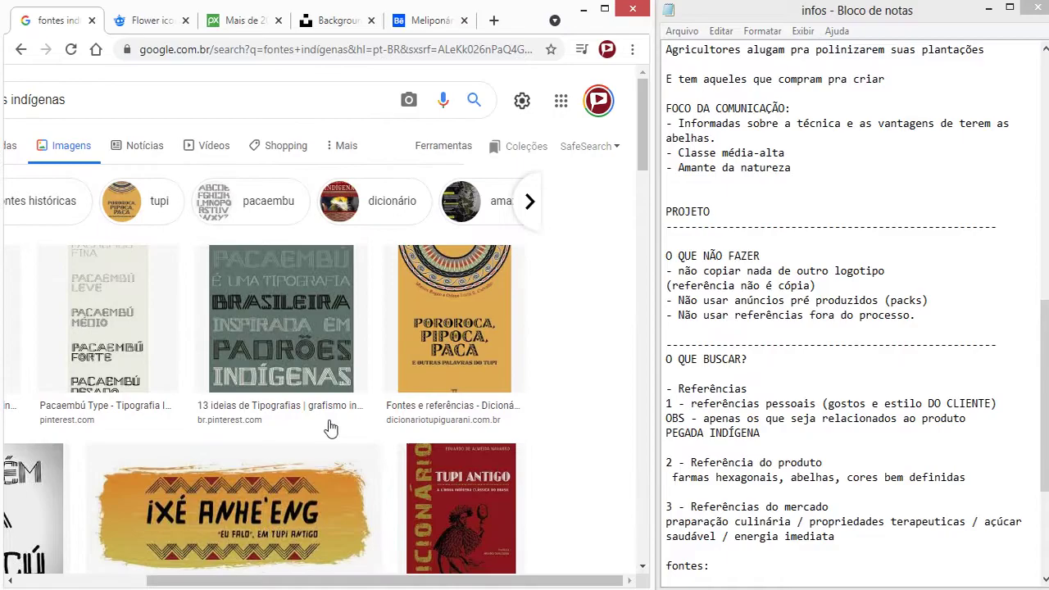
left_click_drag(344, 580, 262, 581)
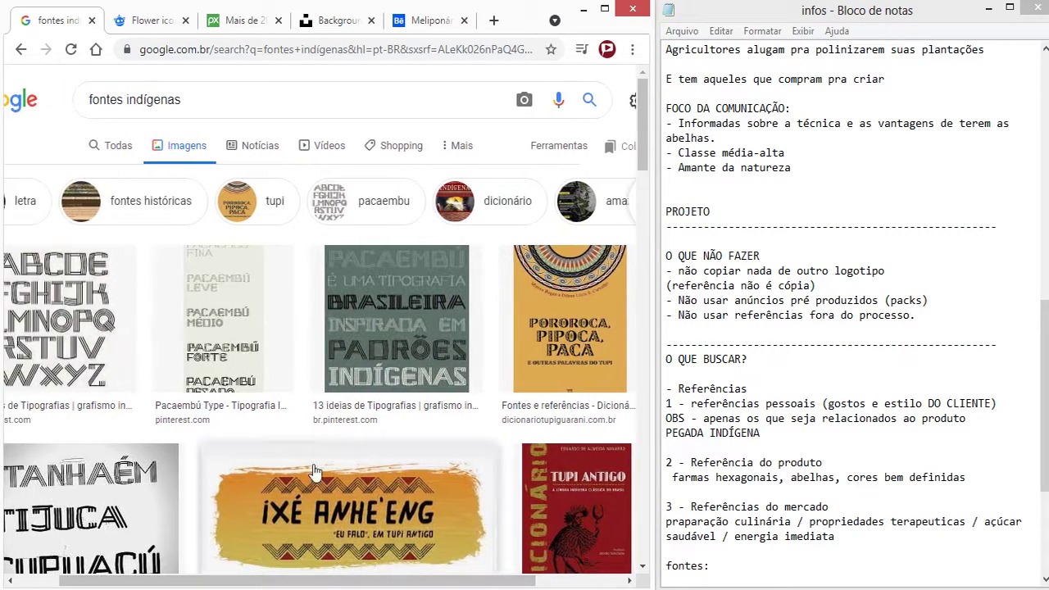
scroll(398, 401, "down", 5)
scroll(398, 401, "down", 3)
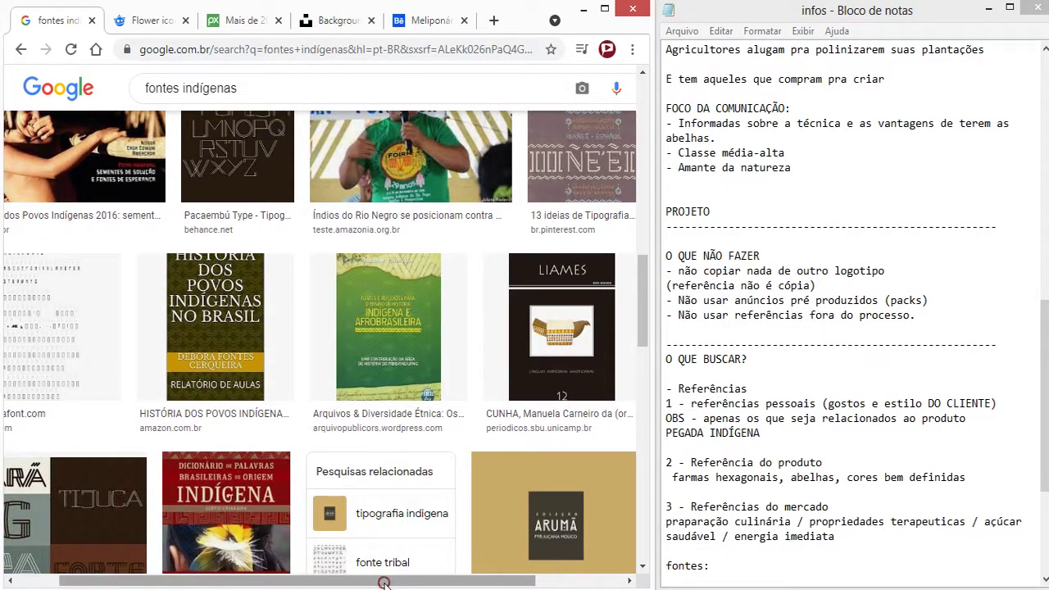
left_click_drag(384, 582, 354, 582)
scroll(483, 409, "down", 5)
scroll(497, 417, "down", 5)
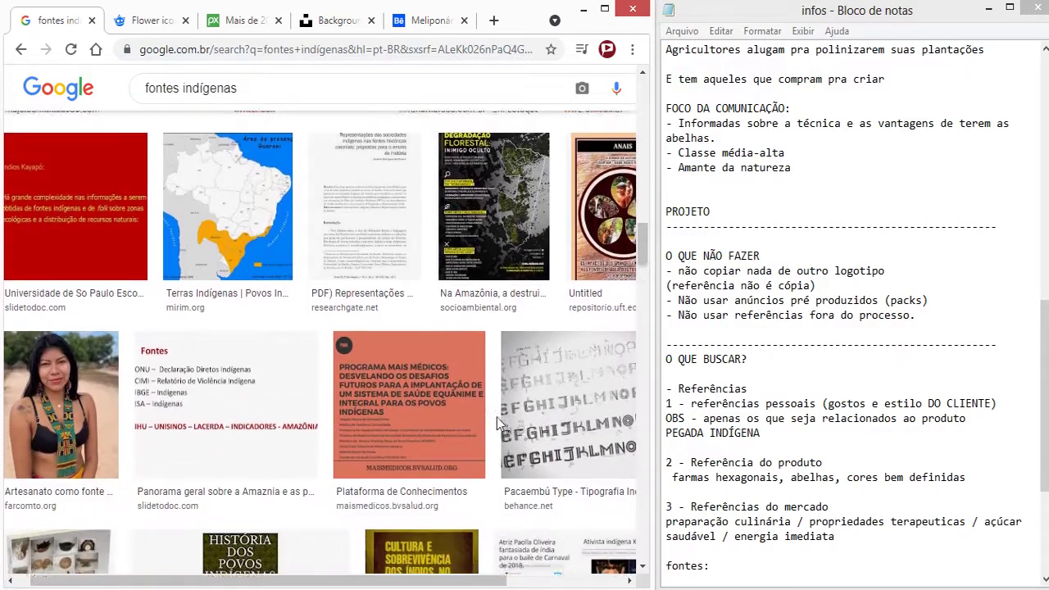
scroll(497, 417, "down", 3)
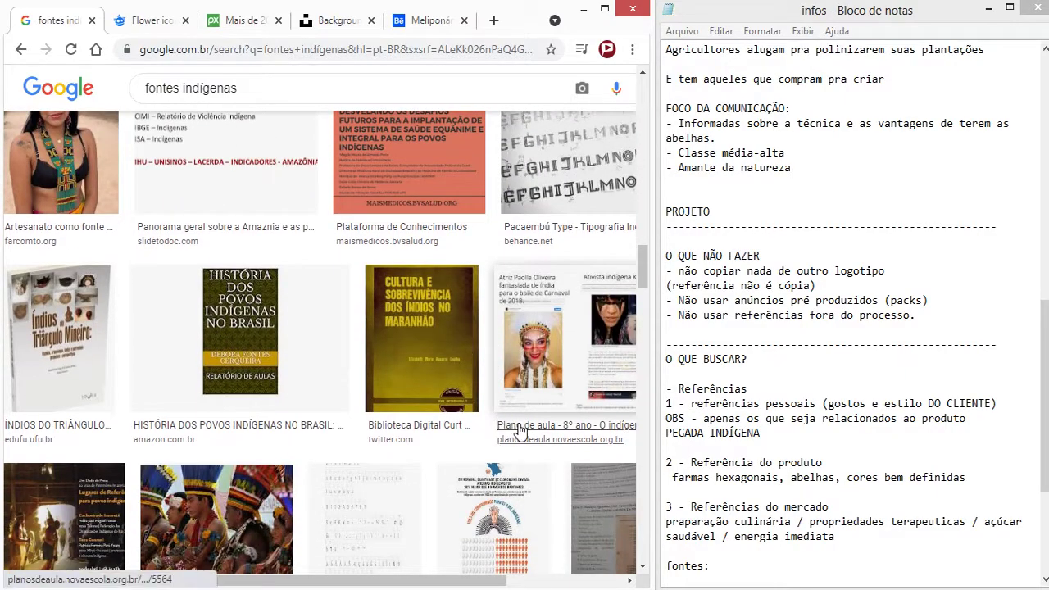
scroll(520, 432, "down", 3)
scroll(522, 402, "down", 3)
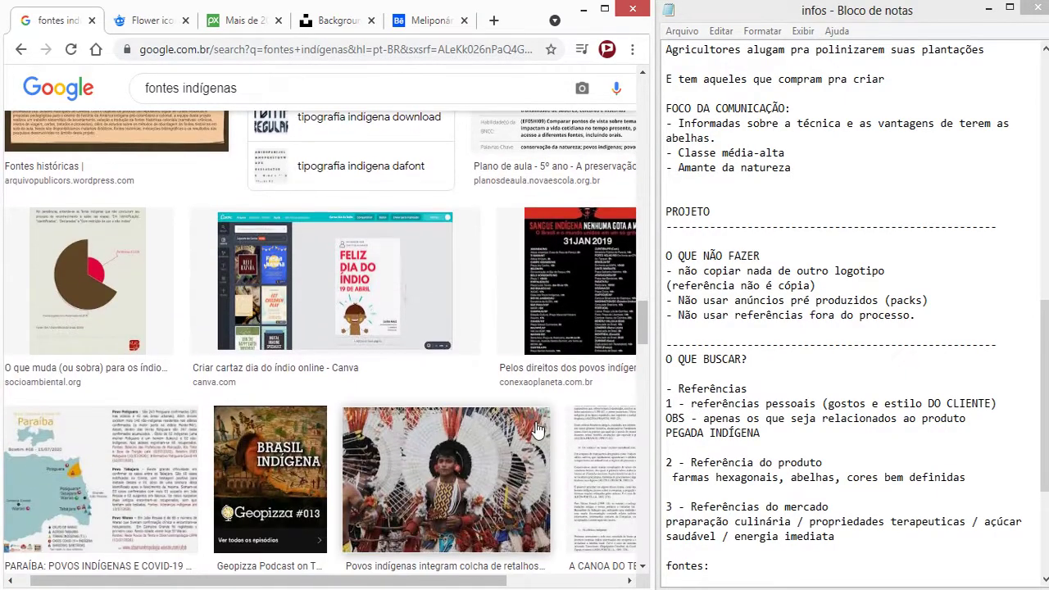
scroll(536, 430, "down", 3)
scroll(458, 422, "up", 2)
scroll(398, 418, "up", 5)
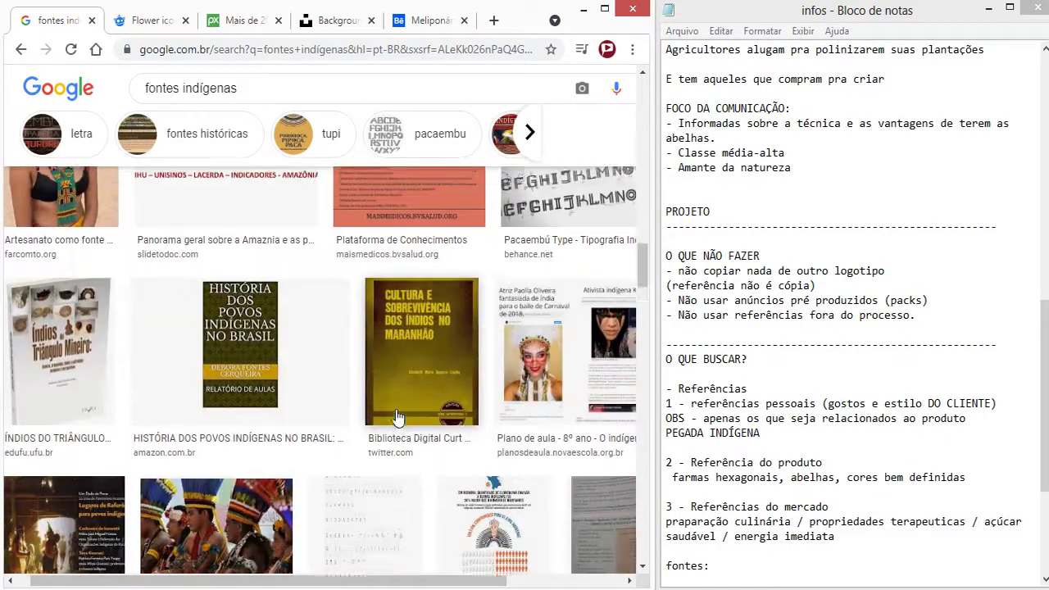
scroll(397, 417, "down", 5)
scroll(390, 434, "up", 3)
scroll(390, 430, "up", 3)
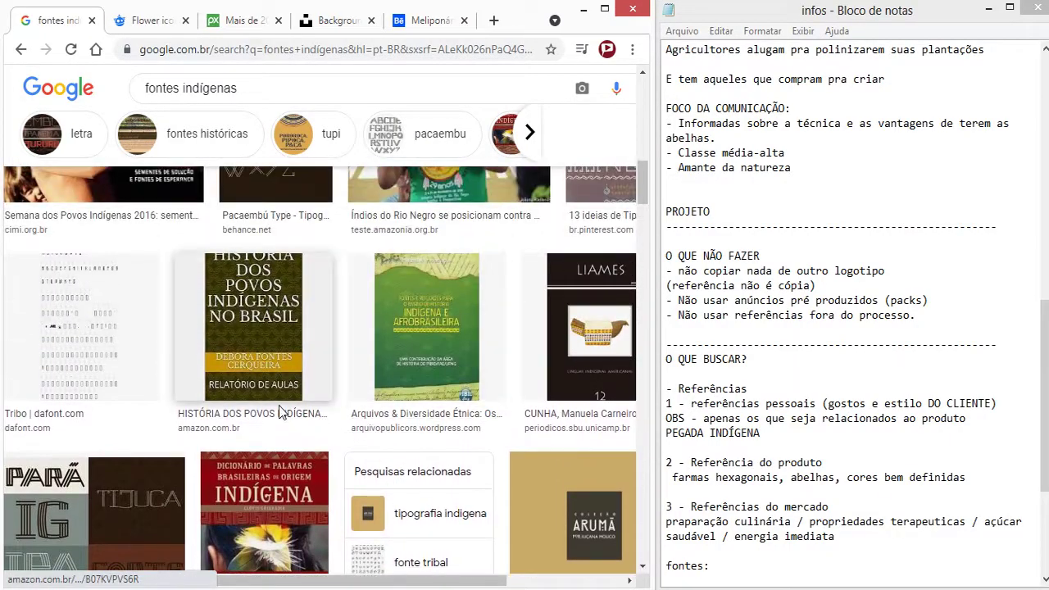
scroll(341, 426, "up", 4)
scroll(361, 426, "up", 1)
scroll(361, 426, "up", 4)
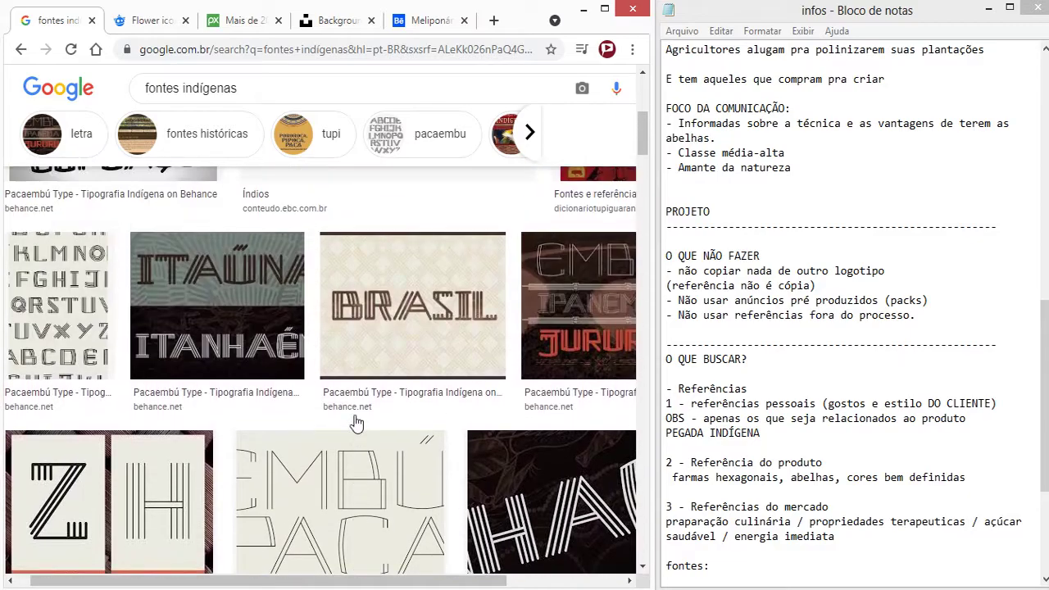
scroll(338, 305, "down", 1)
scroll(381, 402, "up", 4)
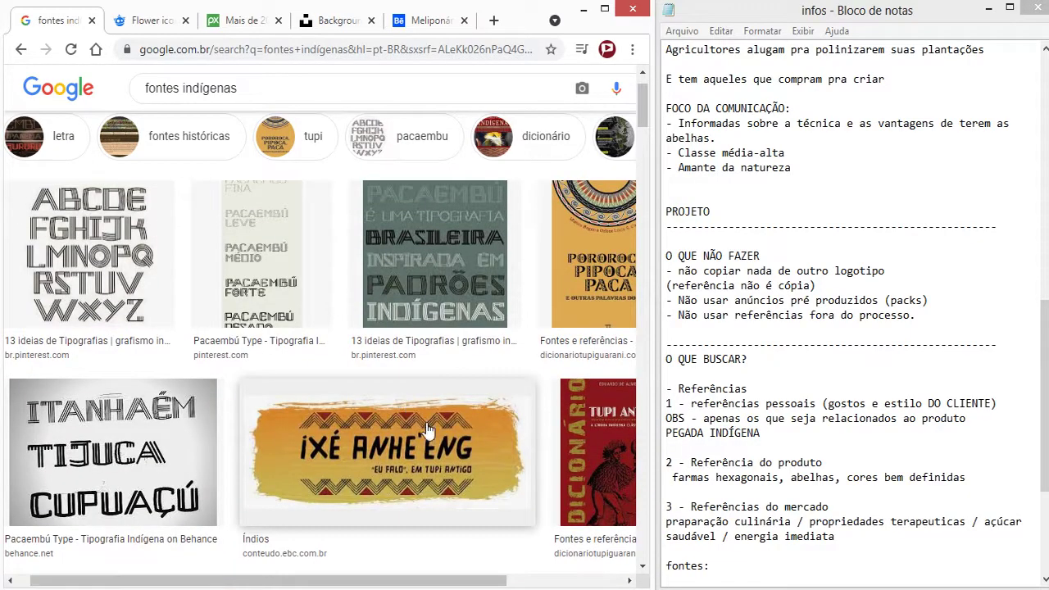
Step: Preview the Ixé Anhe'eng image, maximize Chrome to full screen, and browse related images
left_click(436, 475)
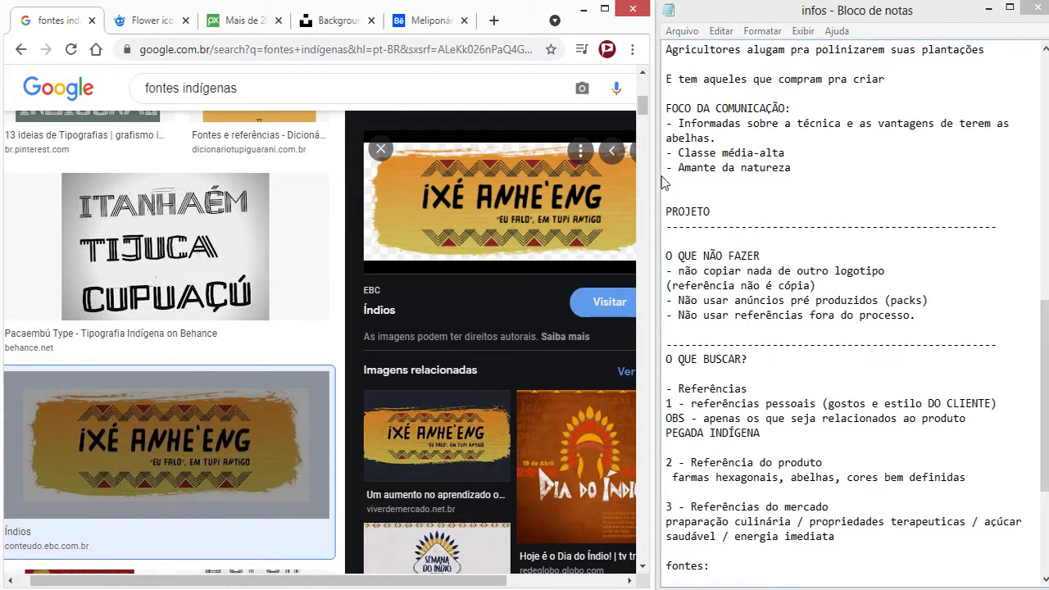
left_click_drag(652, 170, 1047, 169)
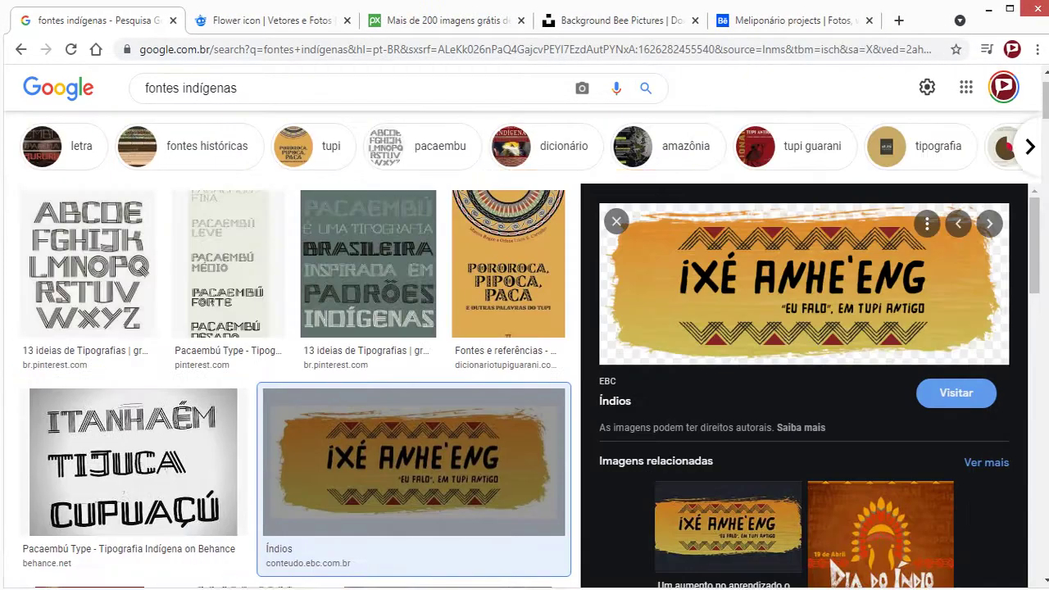
scroll(904, 330, "down", 3)
scroll(903, 331, "down", 3)
scroll(907, 352, "down", 3)
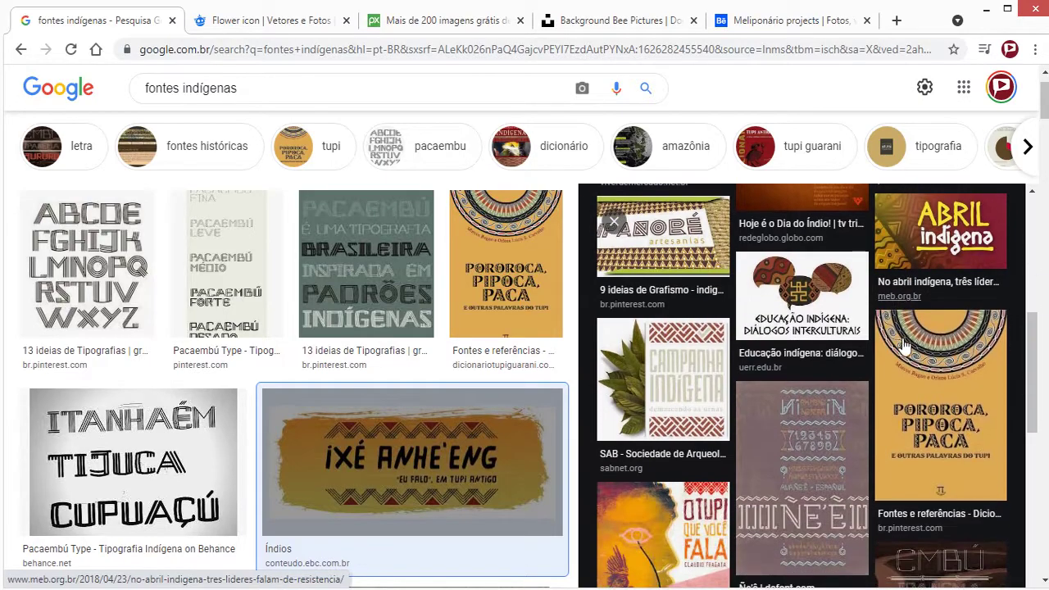
scroll(909, 366, "down", 3)
scroll(907, 368, "up", 3)
scroll(883, 374, "up", 1)
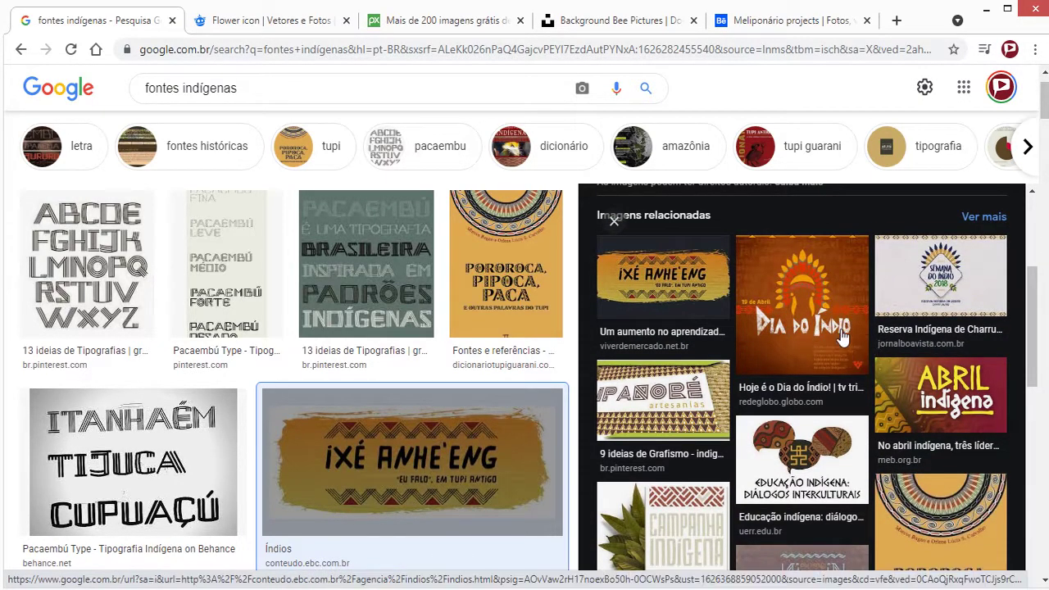
scroll(738, 383, "down", 3)
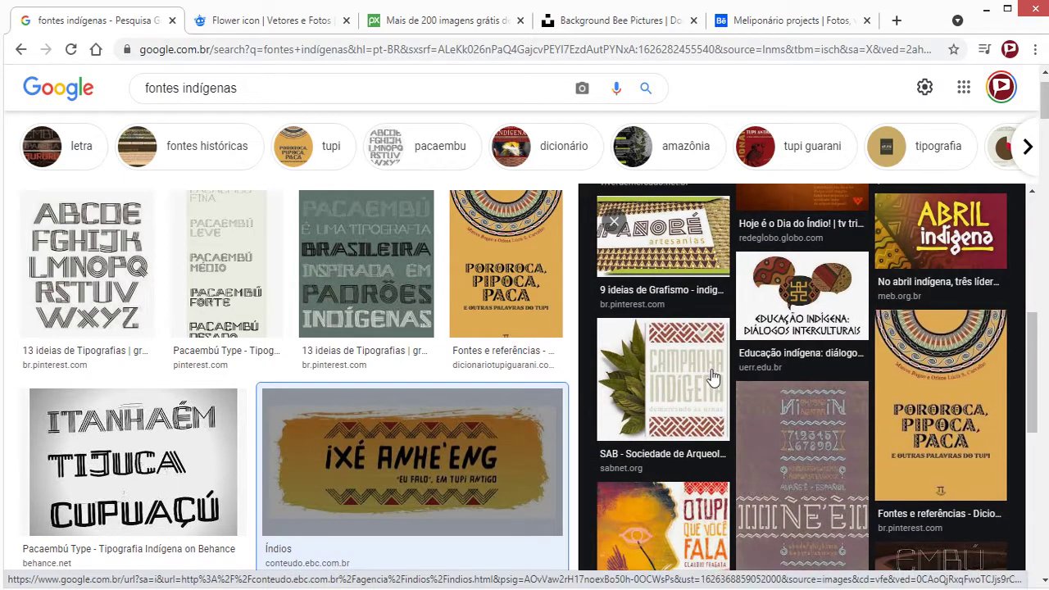
scroll(706, 385, "down", 2)
scroll(800, 374, "down", 1)
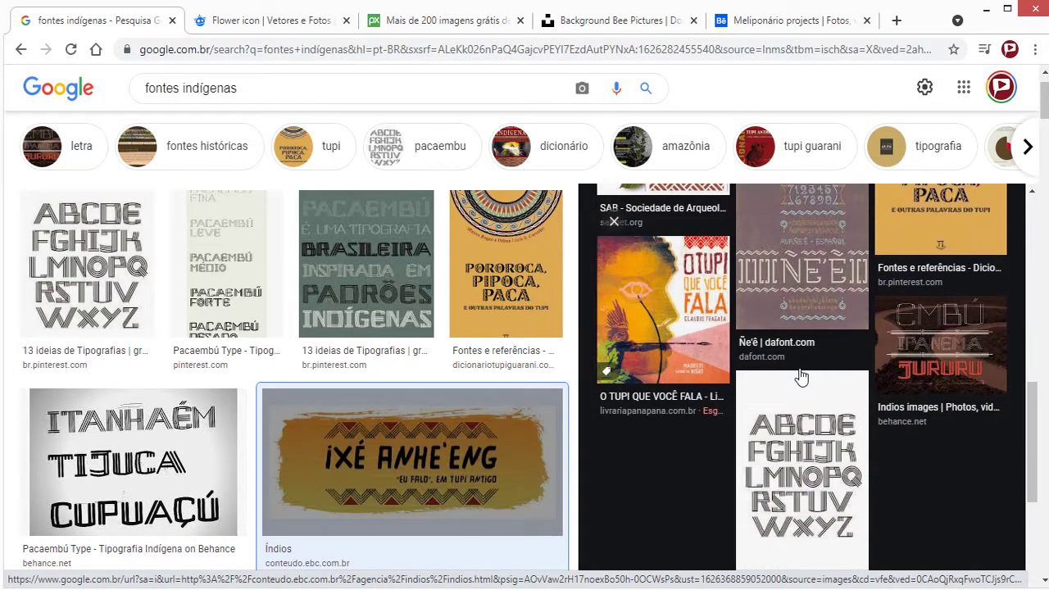
scroll(800, 375, "up", 1)
scroll(909, 392, "up", 3)
scroll(909, 393, "up", 3)
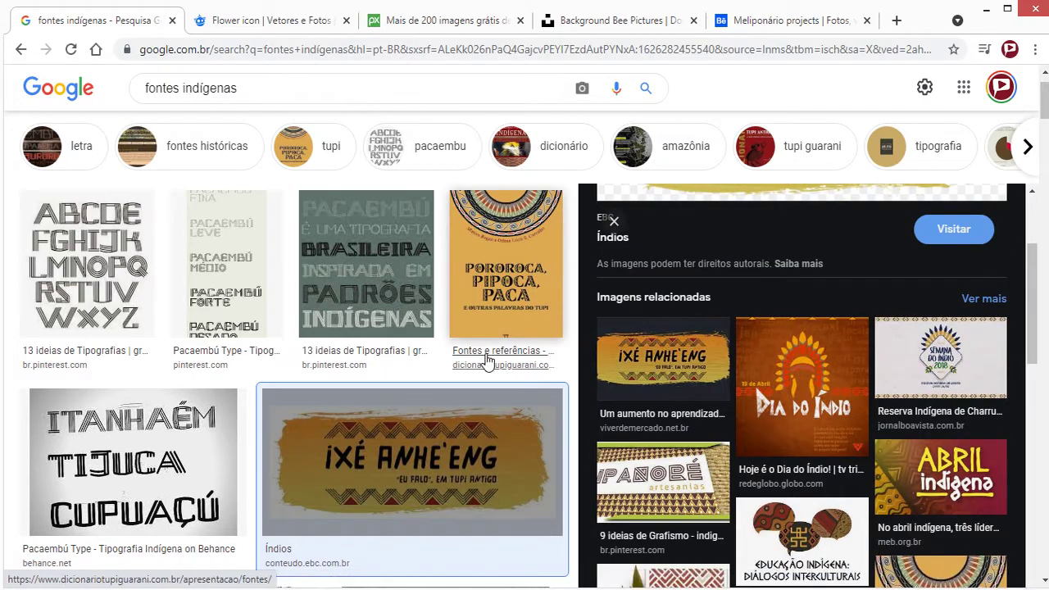
Step: Close the image preview and scroll through the 'fontes indígenas' results back to the top
left_click(416, 458)
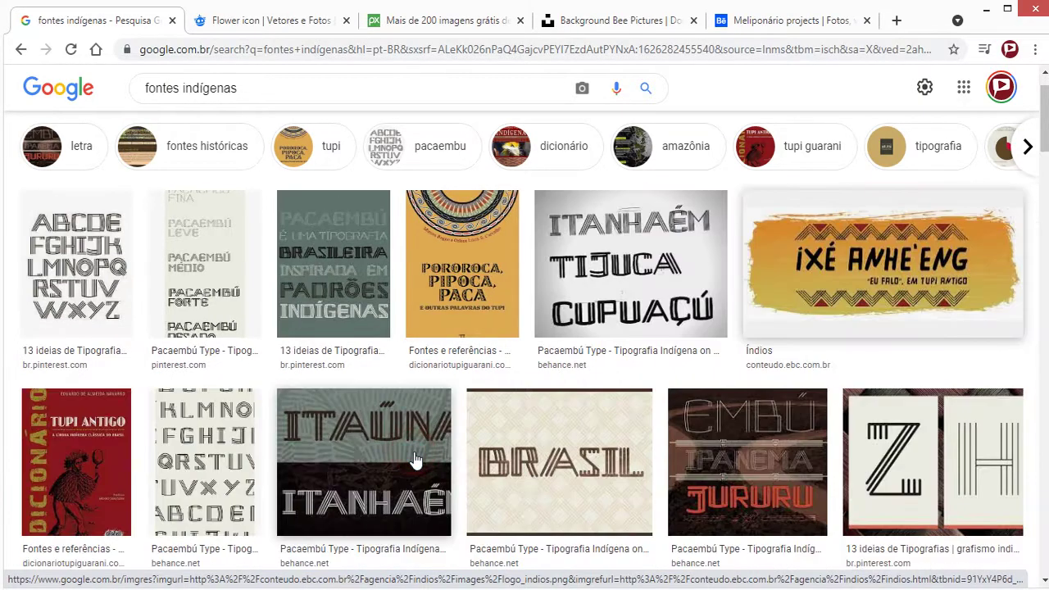
scroll(765, 276, "down", 3)
scroll(737, 318, "down", 2)
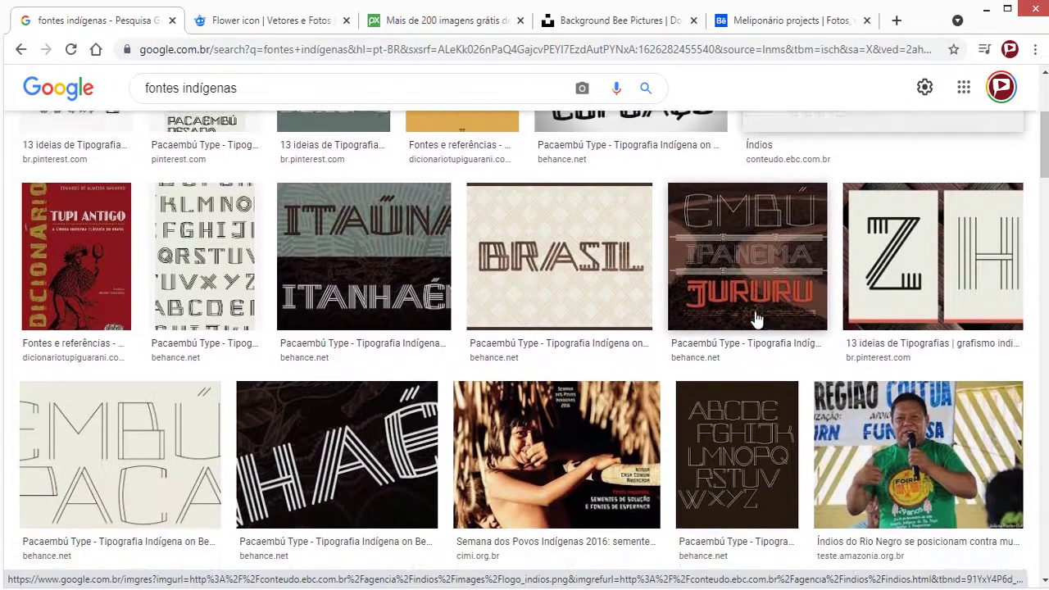
scroll(752, 315, "down", 3)
scroll(753, 318, "down", 3)
scroll(756, 319, "down", 1)
scroll(754, 315, "down", 1)
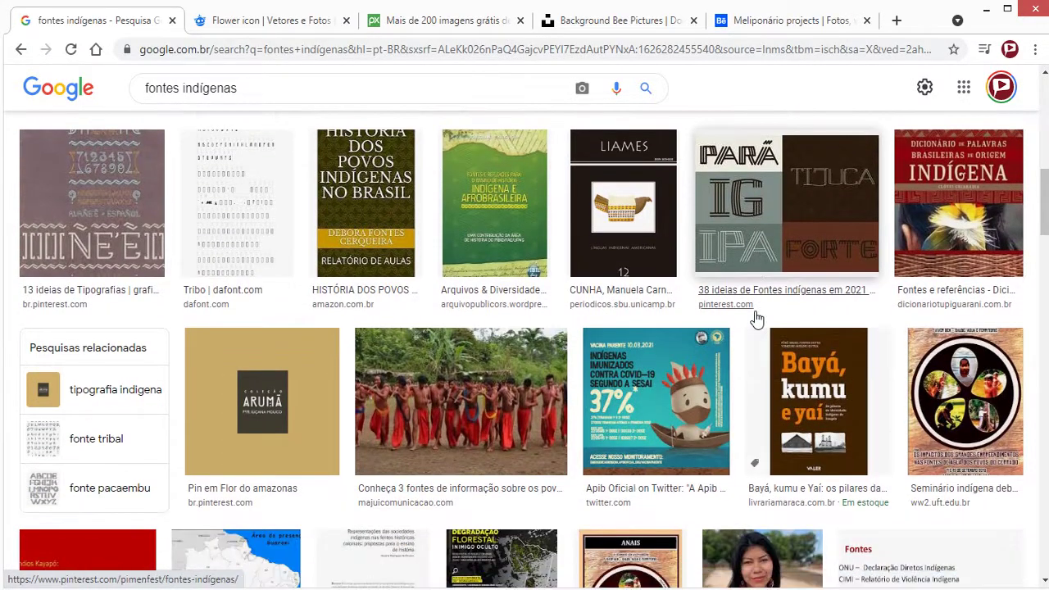
scroll(758, 317, "down", 3)
scroll(758, 318, "down", 3)
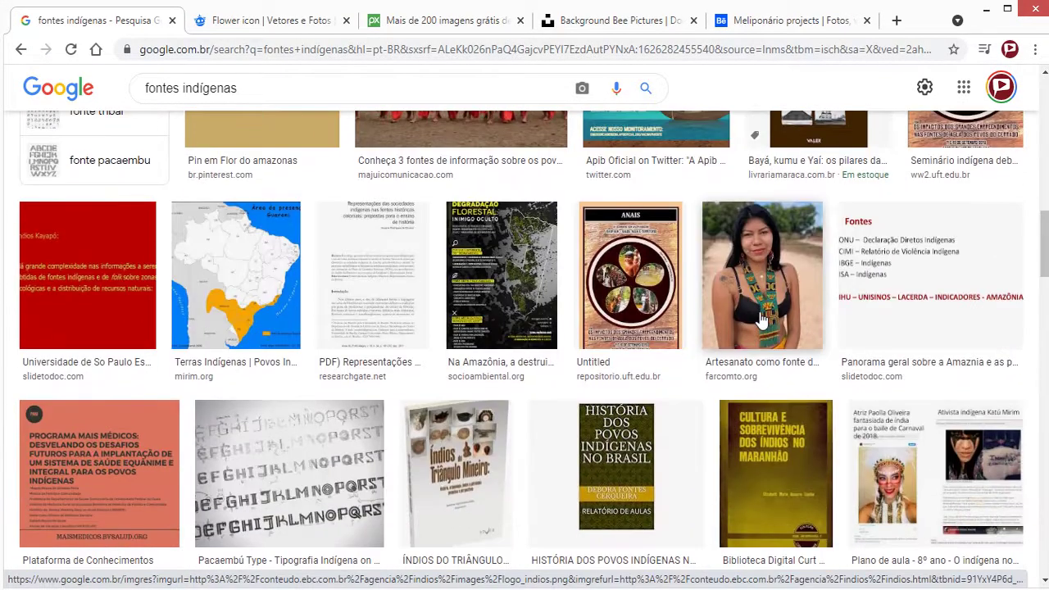
scroll(762, 320, "down", 3)
scroll(763, 321, "down", 3)
scroll(765, 322, "down", 3)
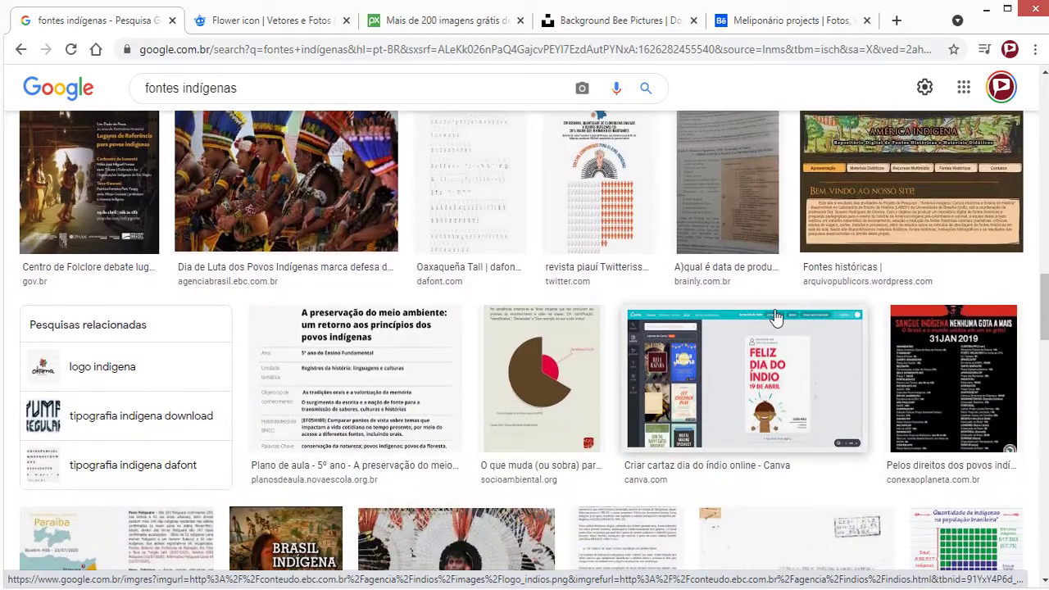
scroll(766, 323, "down", 3)
scroll(766, 332, "down", 3)
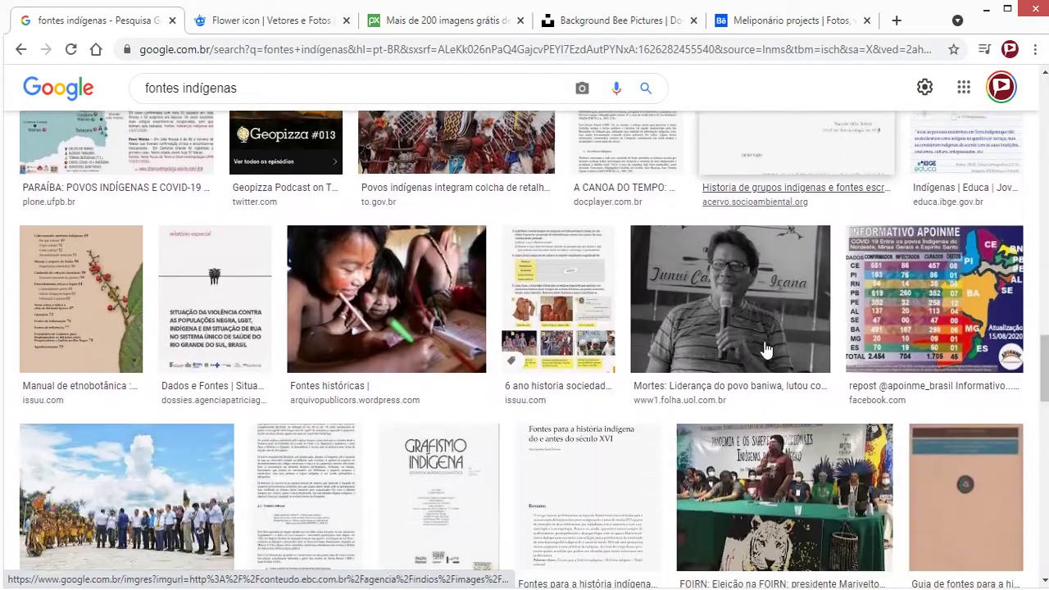
scroll(766, 342, "down", 2)
scroll(766, 347, "down", 3)
scroll(766, 347, "down", 3)
scroll(766, 346, "down", 6)
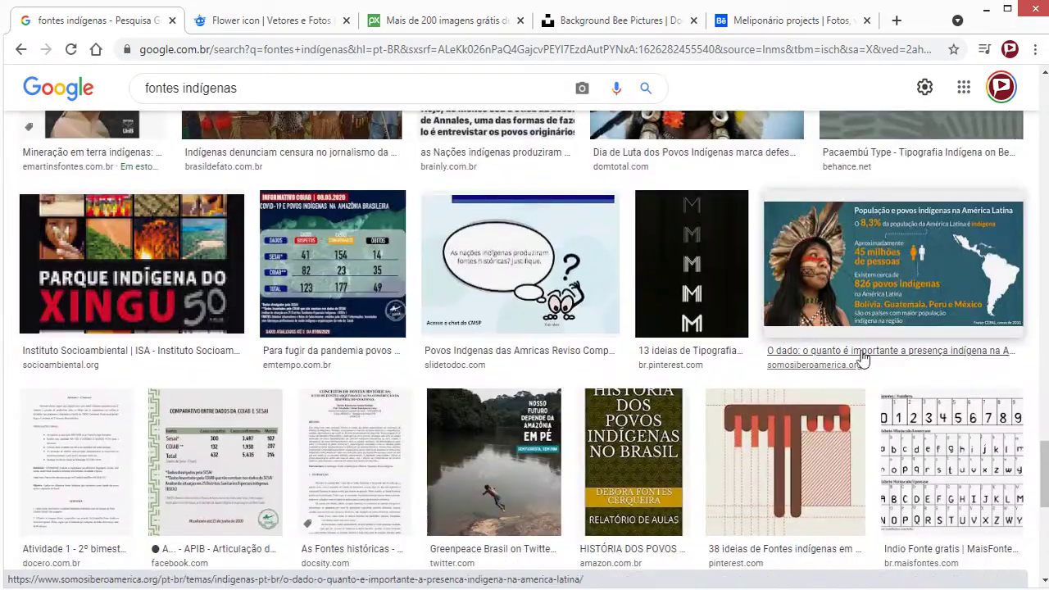
scroll(766, 346, "up", 8)
scroll(1042, 432, "down", 4)
scroll(1042, 245, "down", 5)
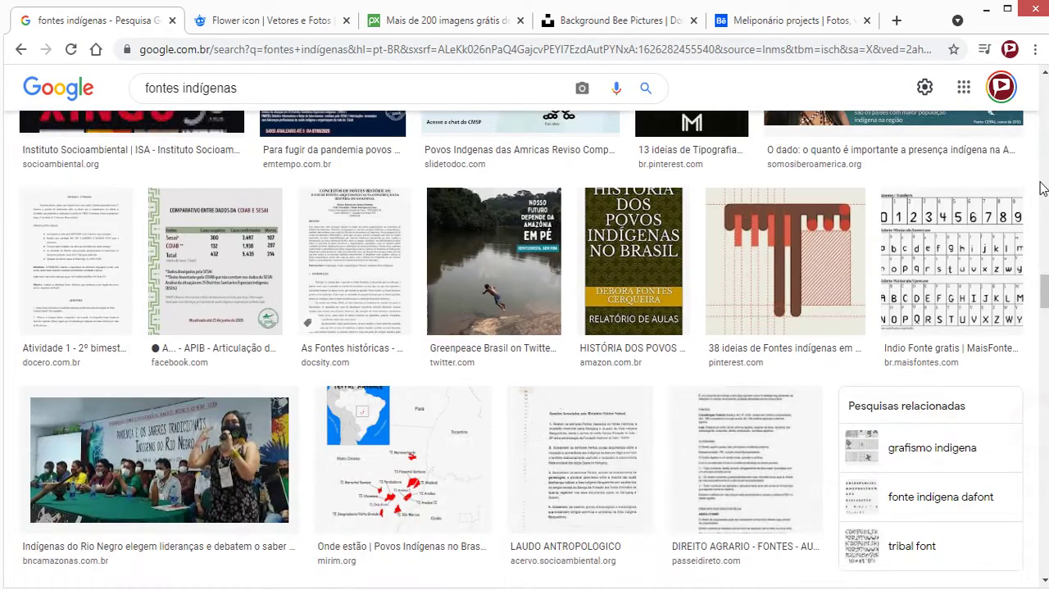
scroll(1042, 146, "up", 7)
left_click_drag(1045, 277, 1044, 91)
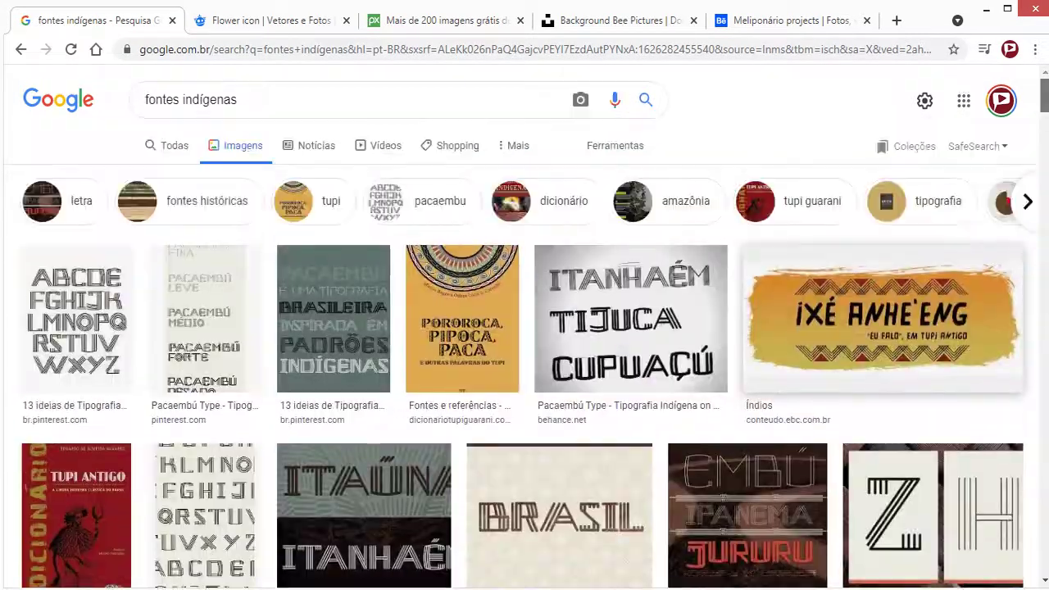
Step: Rerun the search as 'fonte indígenas' and scroll down through the image results
left_click(181, 99)
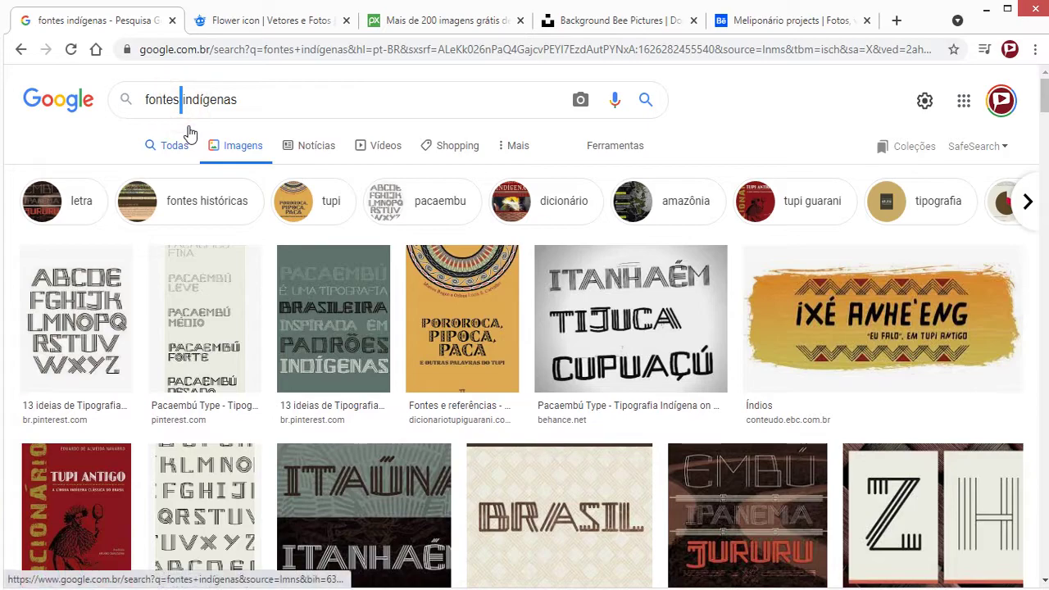
key("Return")
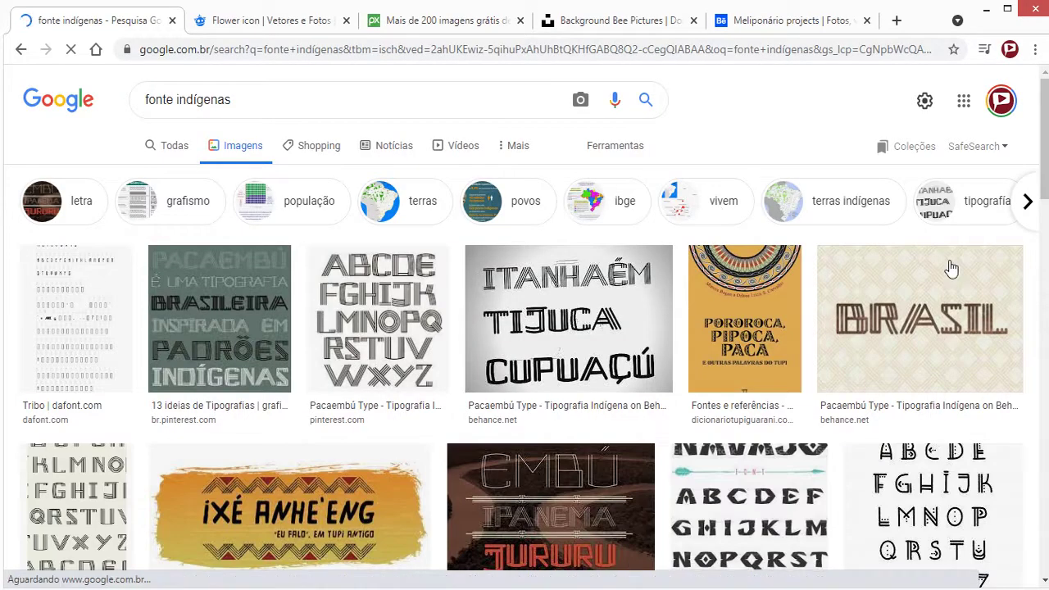
scroll(959, 344, "down", 1)
scroll(281, 453, "down", 1)
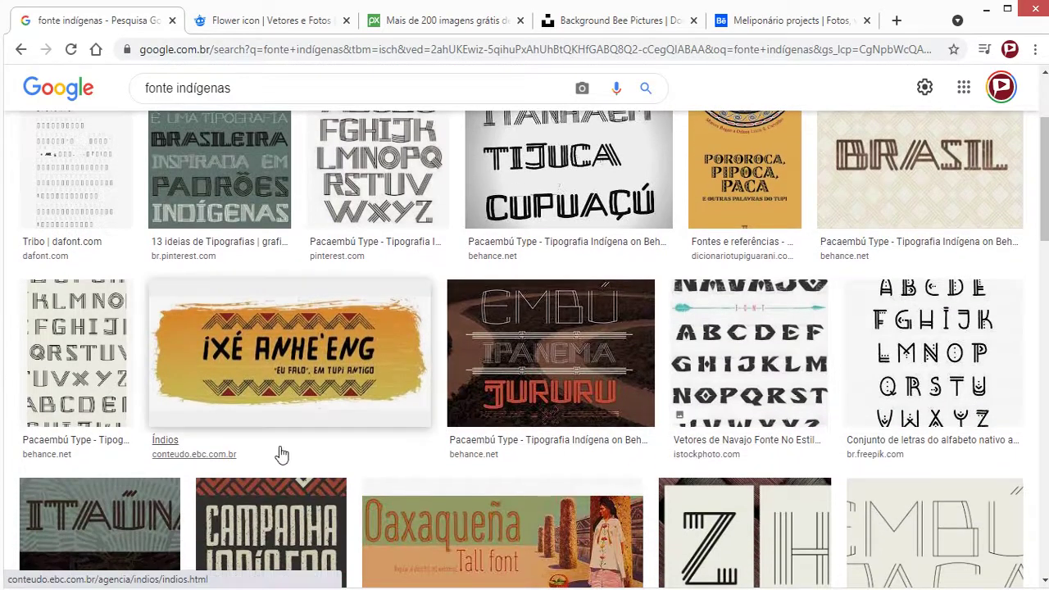
scroll(326, 485, "down", 2)
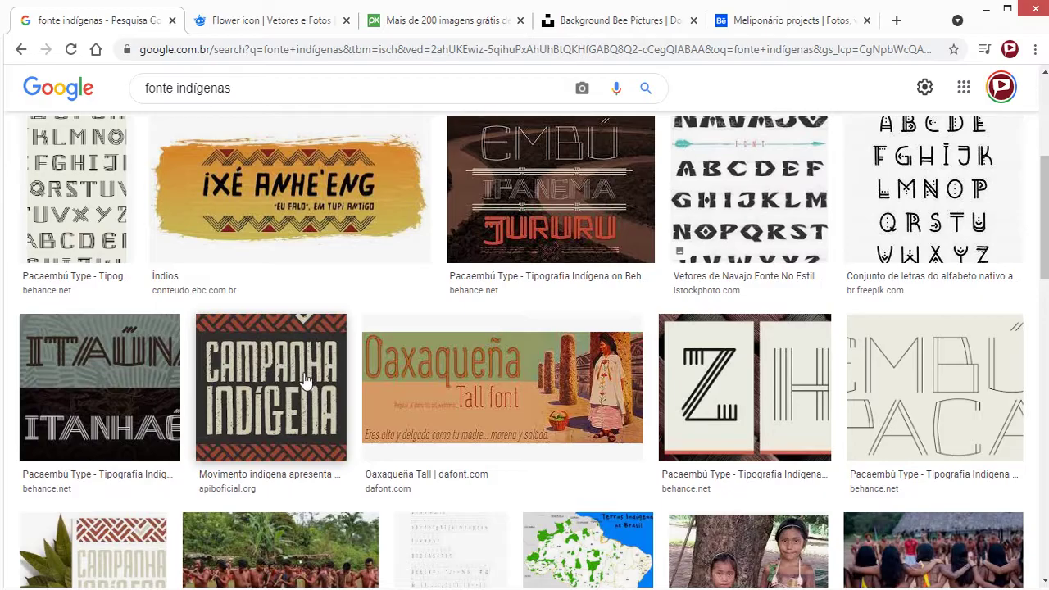
scroll(899, 333, "down", 2)
scroll(905, 331, "down", 2)
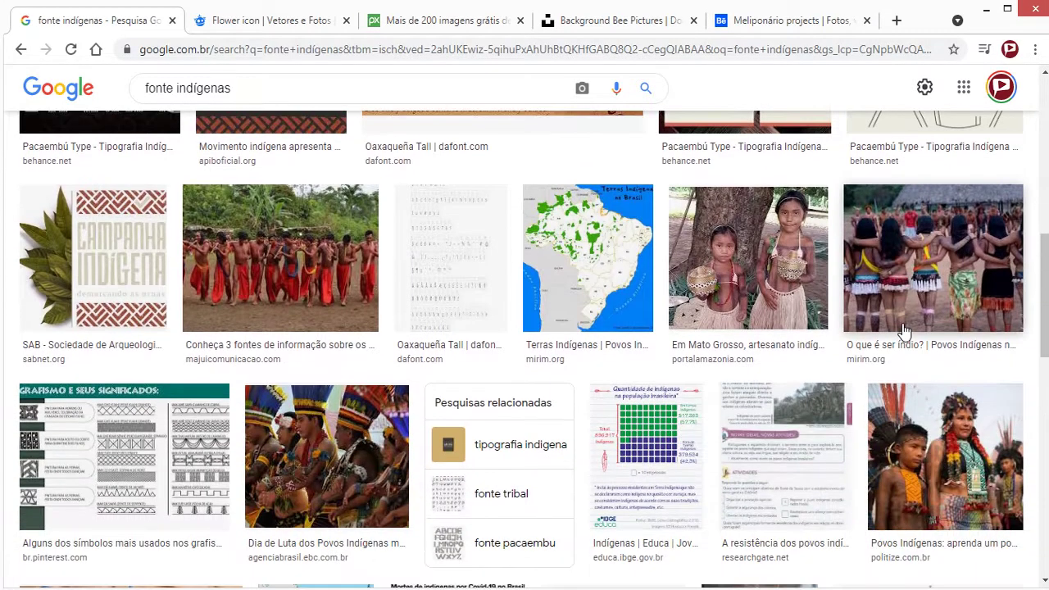
scroll(905, 331, "down", 1)
scroll(904, 328, "down", 4)
scroll(905, 320, "down", 3)
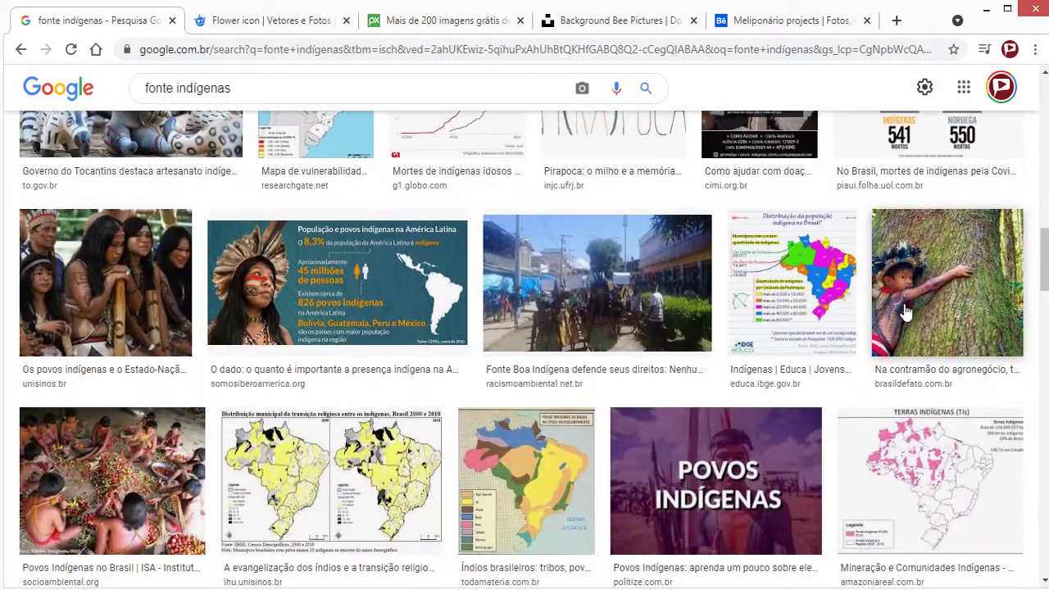
scroll(905, 312, "down", 3)
scroll(904, 314, "down", 2)
scroll(904, 315, "down", 3)
scroll(903, 317, "down", 1)
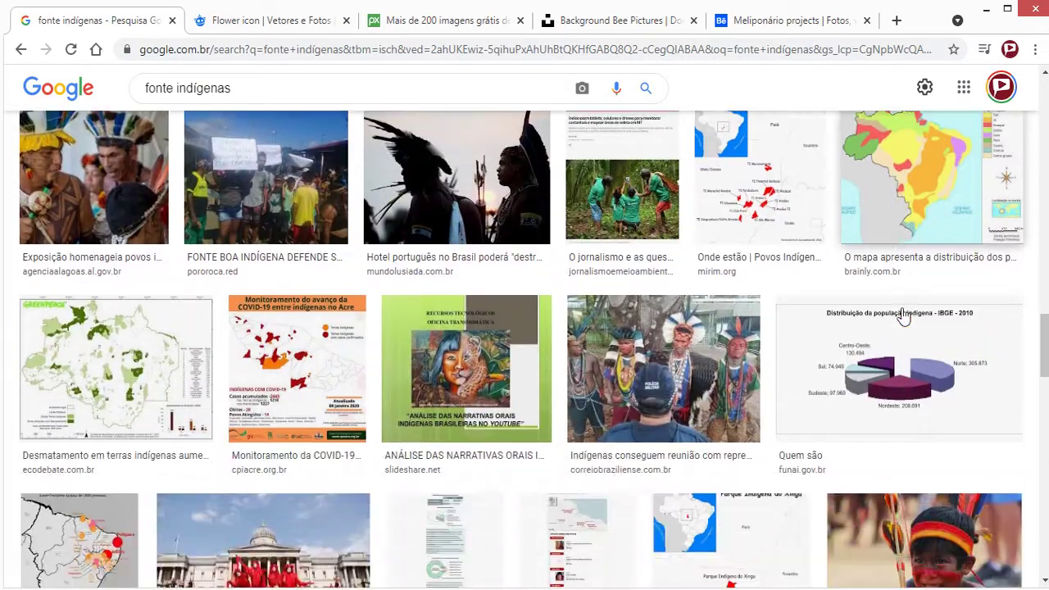
scroll(902, 317, "down", 4)
scroll(902, 316, "down", 3)
scroll(902, 314, "down", 1)
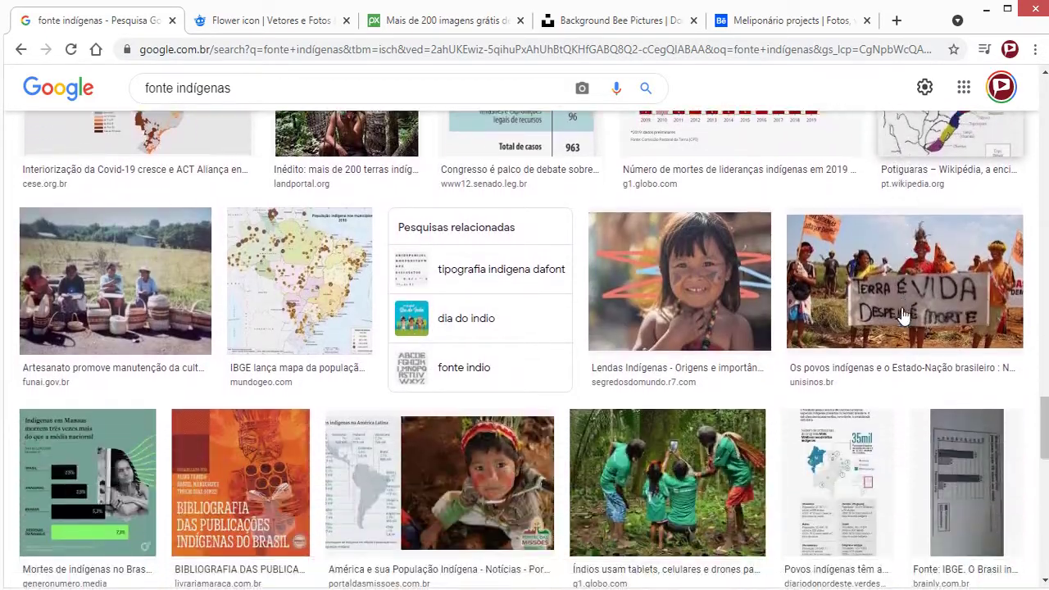
scroll(902, 315, "down", 2)
scroll(901, 313, "down", 4)
scroll(893, 316, "down", 1)
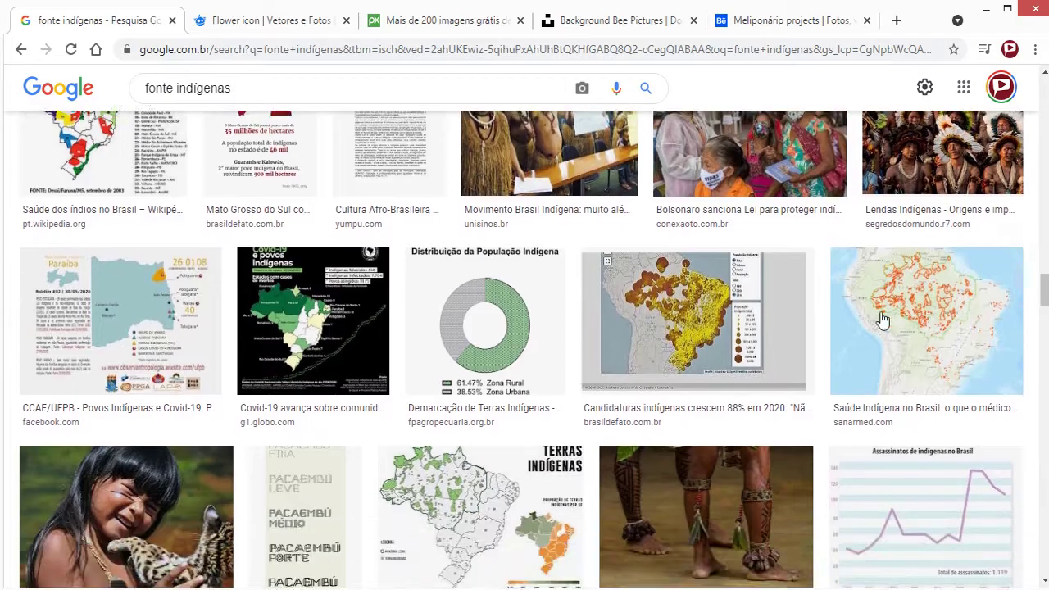
scroll(885, 319, "down", 6)
scroll(892, 320, "down", 3)
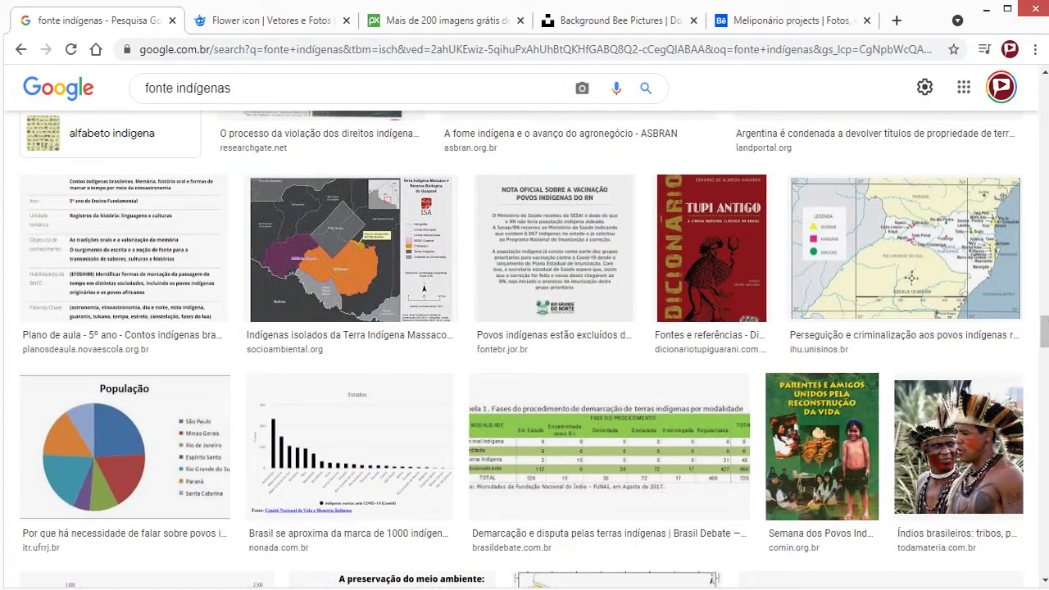
Step: Return to the top of the 'fonte indígenas' results near the Índios image
left_click(1043, 119)
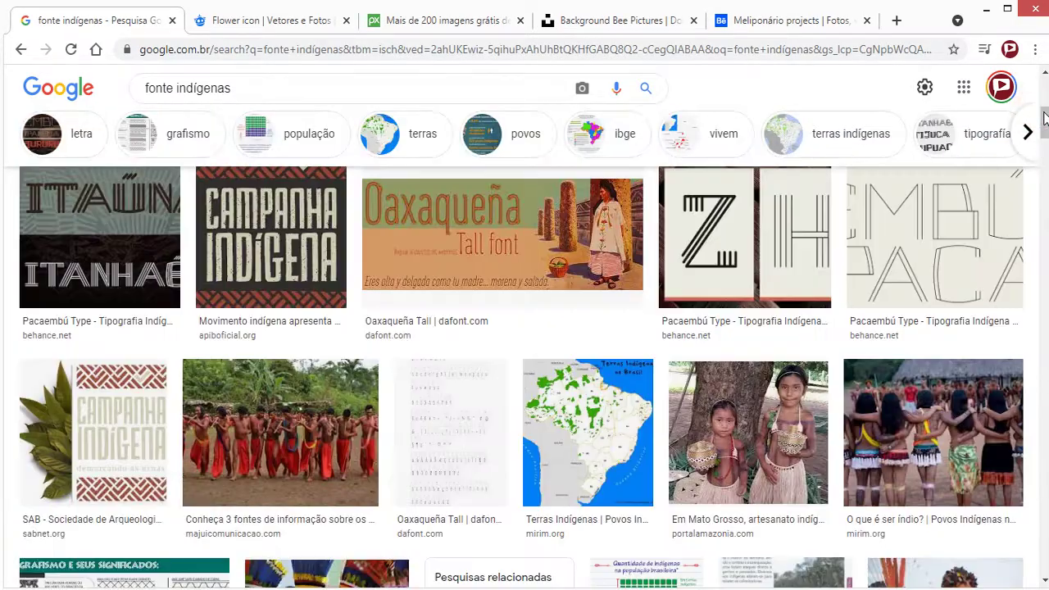
scroll(369, 304, "up", 2)
scroll(369, 304, "down", 2)
scroll(246, 394, "up", 6)
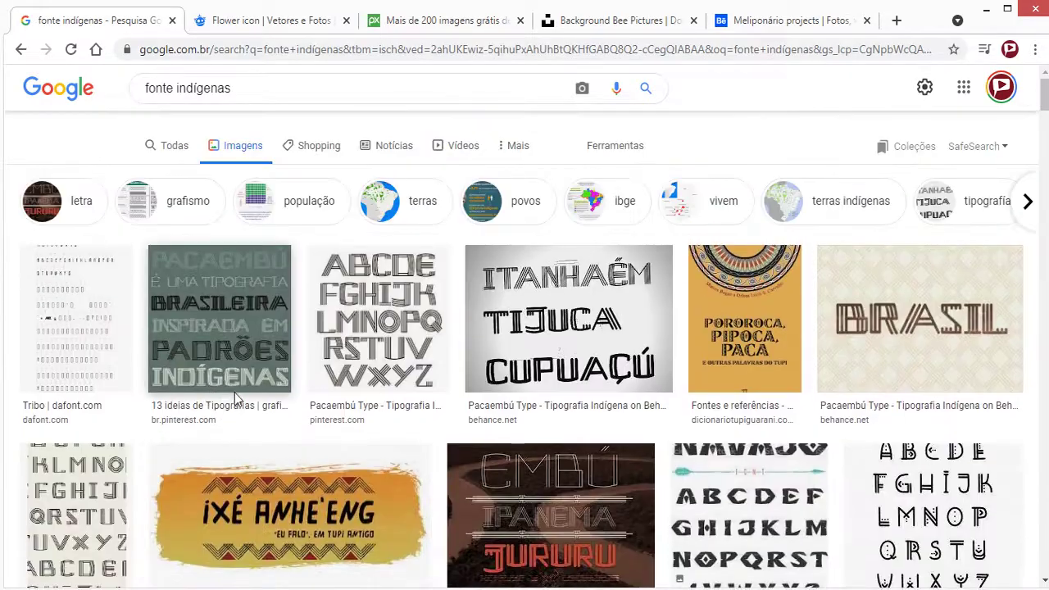
scroll(324, 375, "down", 2)
left_click(299, 362)
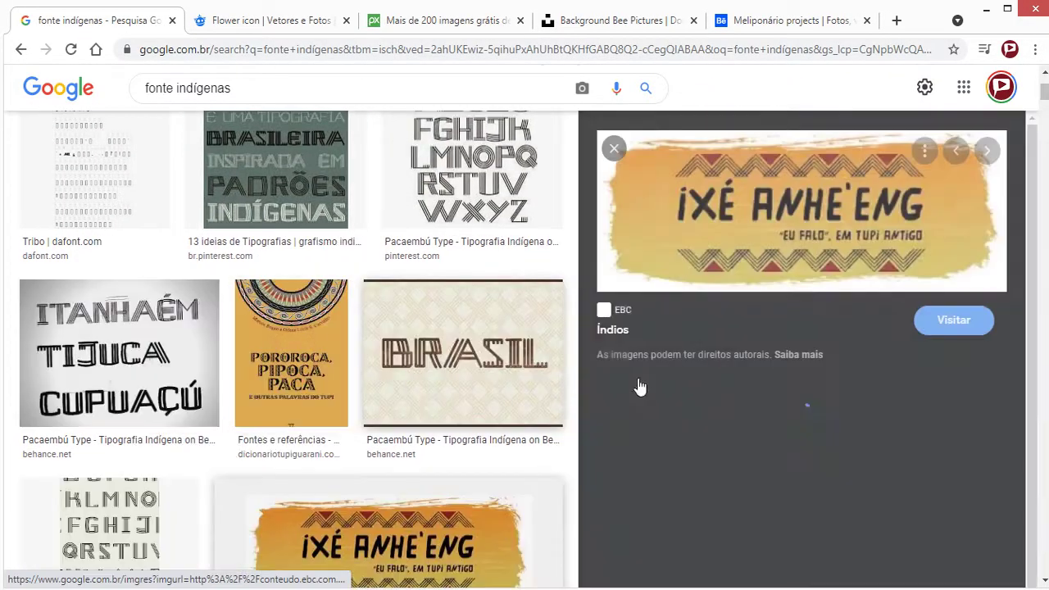
scroll(907, 352, "down", 3)
scroll(907, 352, "down", 2)
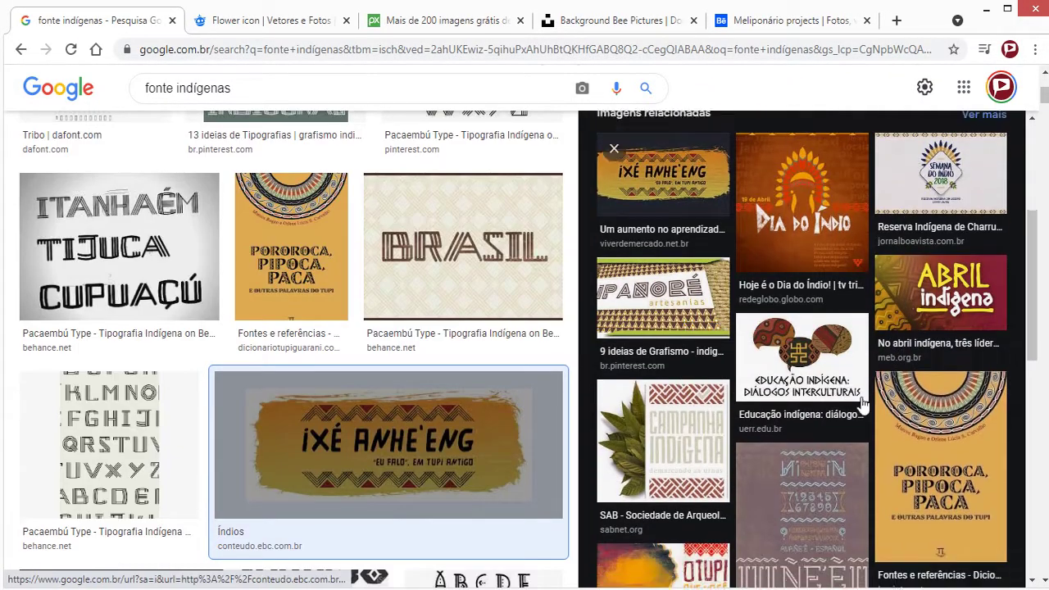
scroll(861, 403, "down", 3)
scroll(876, 412, "up", 3)
scroll(870, 434, "up", 4)
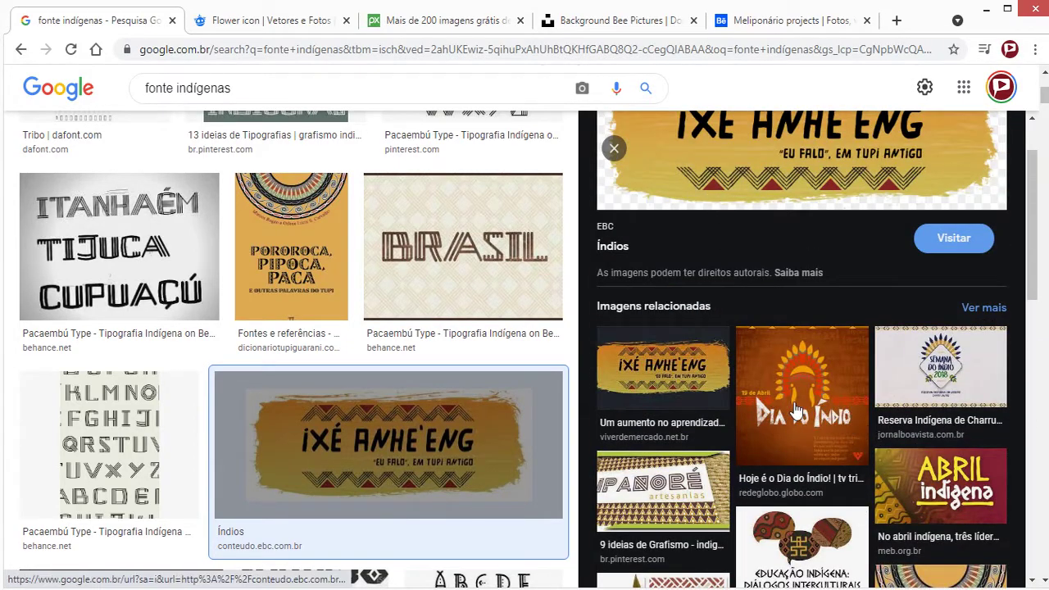
scroll(852, 393, "up", 1)
right_click(726, 179)
left_click(670, 215)
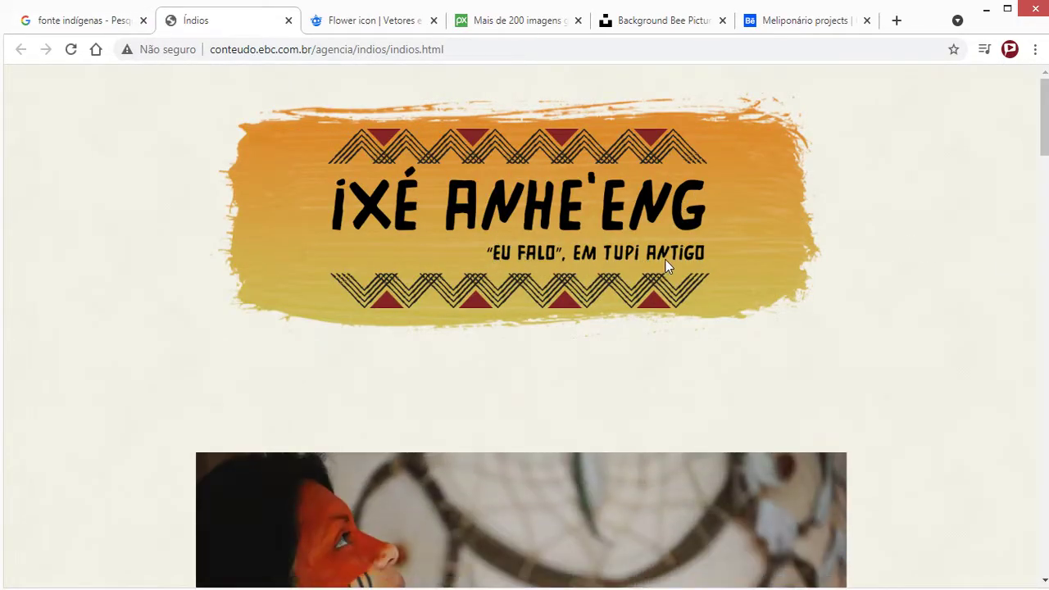
scroll(864, 262, "down", 6)
scroll(868, 266, "down", 6)
scroll(879, 295, "down", 7)
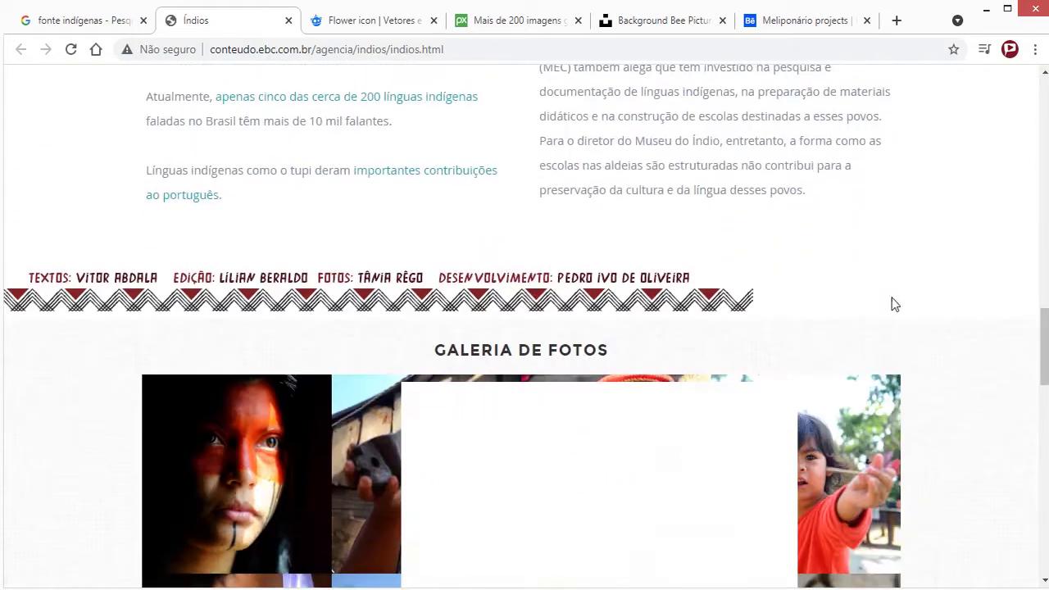
scroll(892, 304, "down", 5)
scroll(892, 304, "down", 5)
scroll(892, 303, "down", 6)
scroll(786, 301, "down", 2)
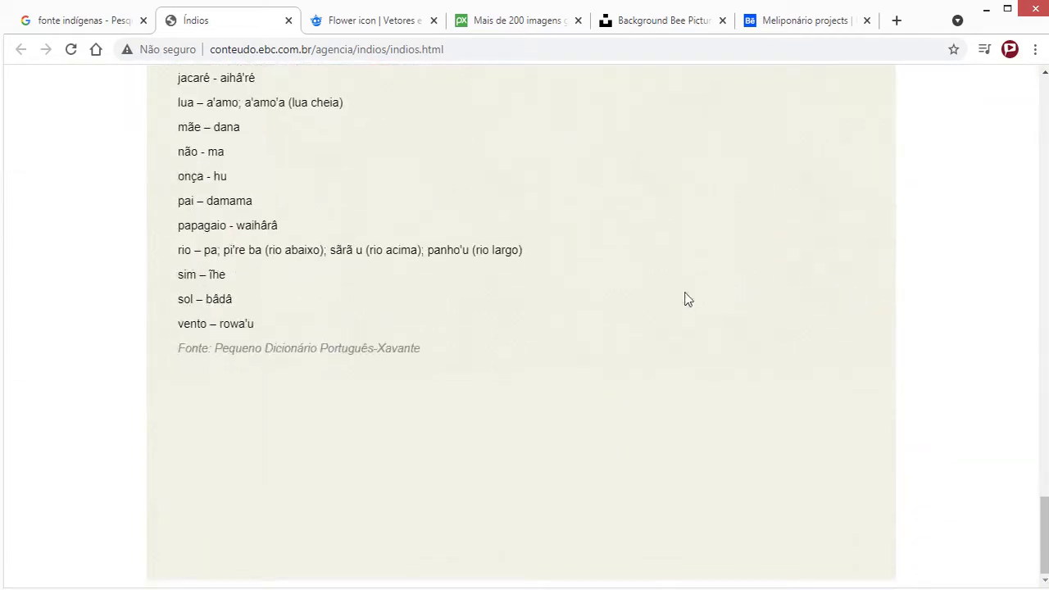
Step: Close the Índios article and preview the Educação indígena image from the results
left_click(288, 21)
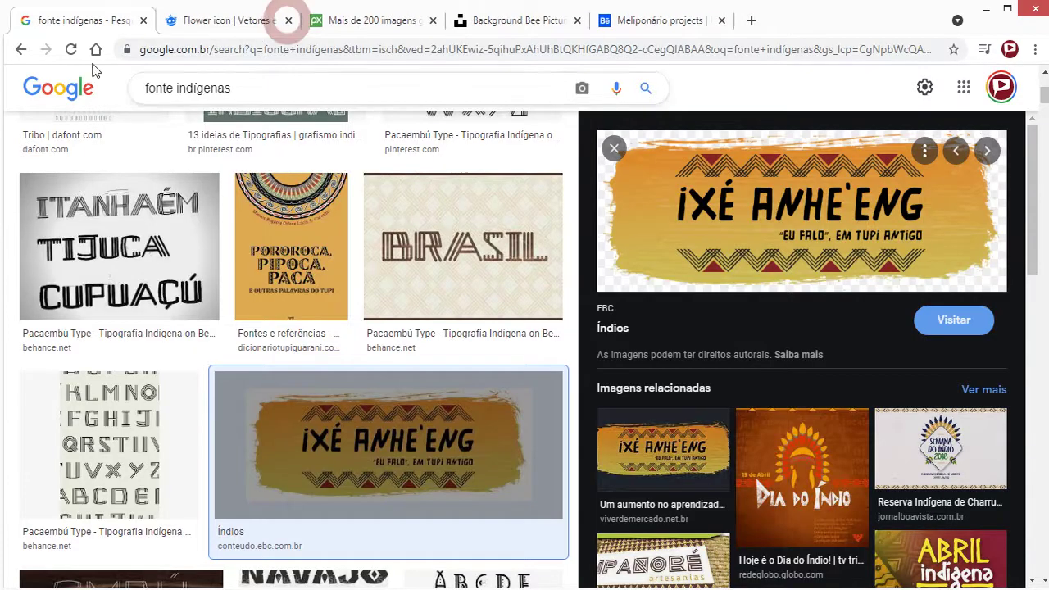
scroll(875, 338, "down", 1)
scroll(901, 369, "down", 2)
scroll(966, 426, "down", 3)
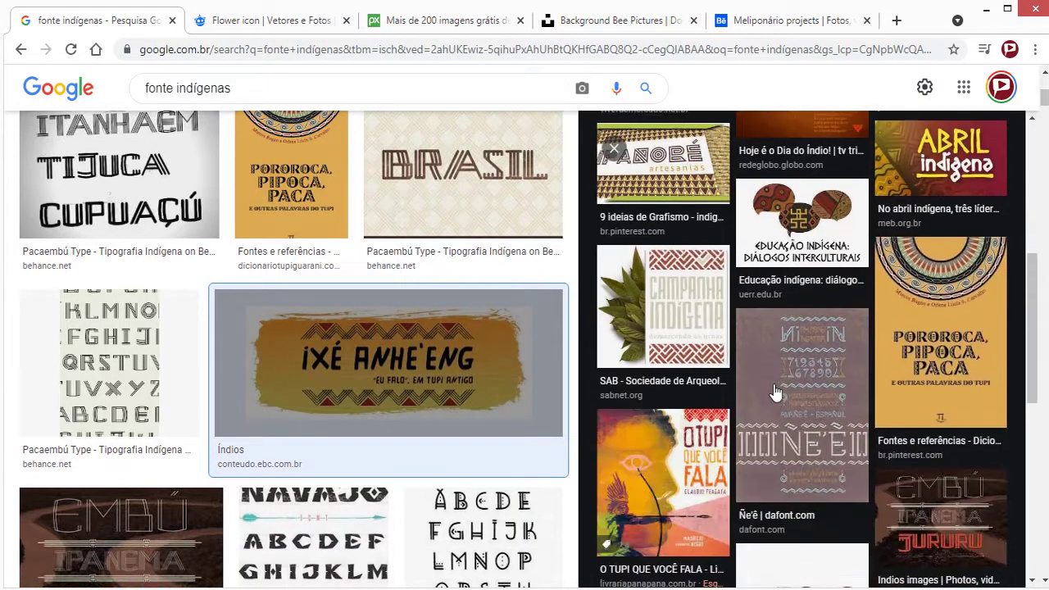
left_click(800, 240)
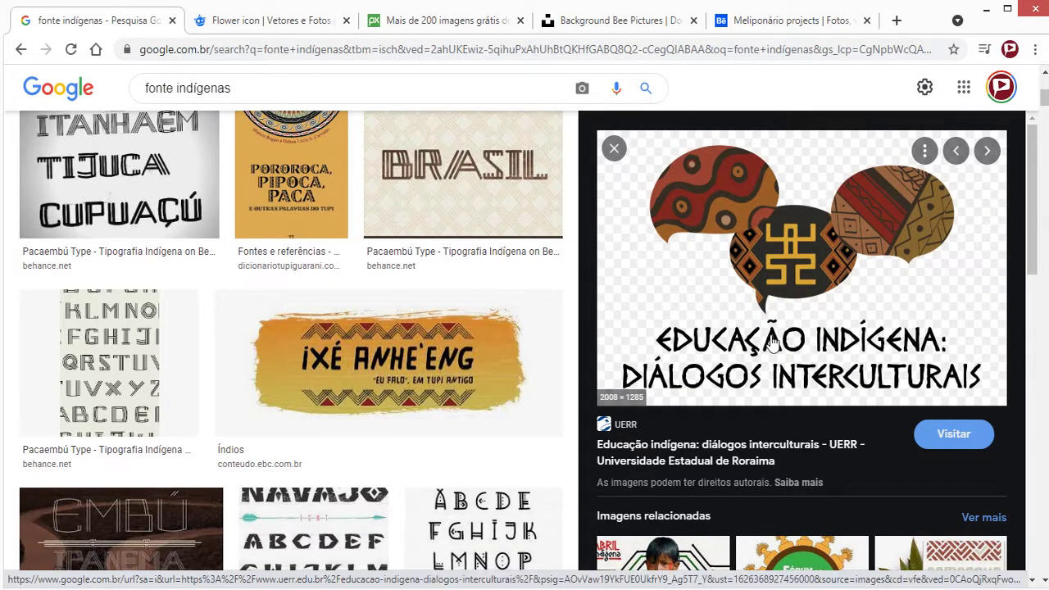
Step: Preview the LALI indigenous languages lab image, then the Projeto GATI logo
scroll(787, 363, "down", 2)
scroll(845, 313, "down", 2)
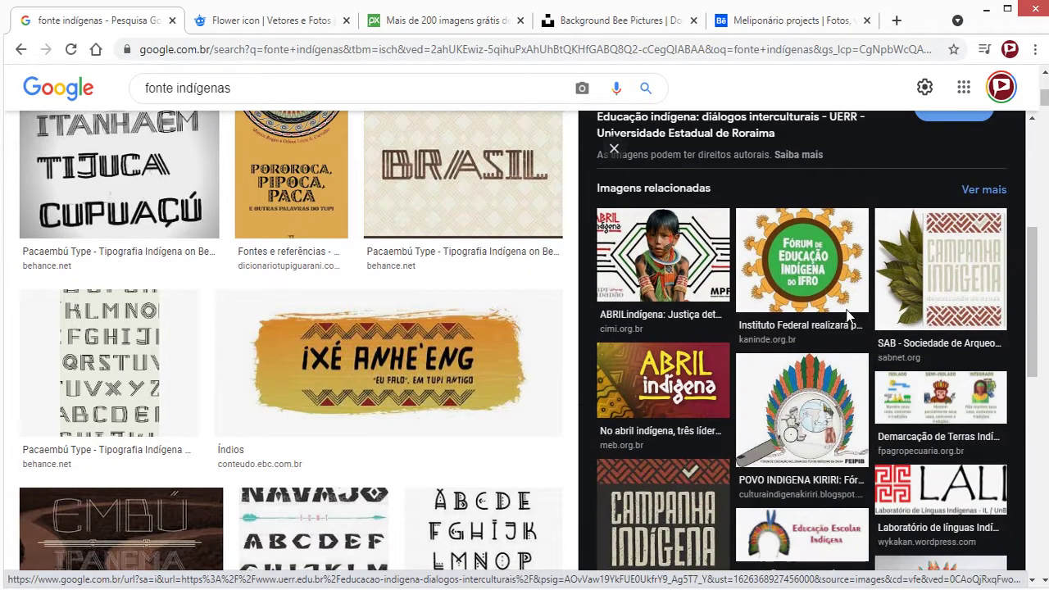
scroll(857, 306, "down", 1)
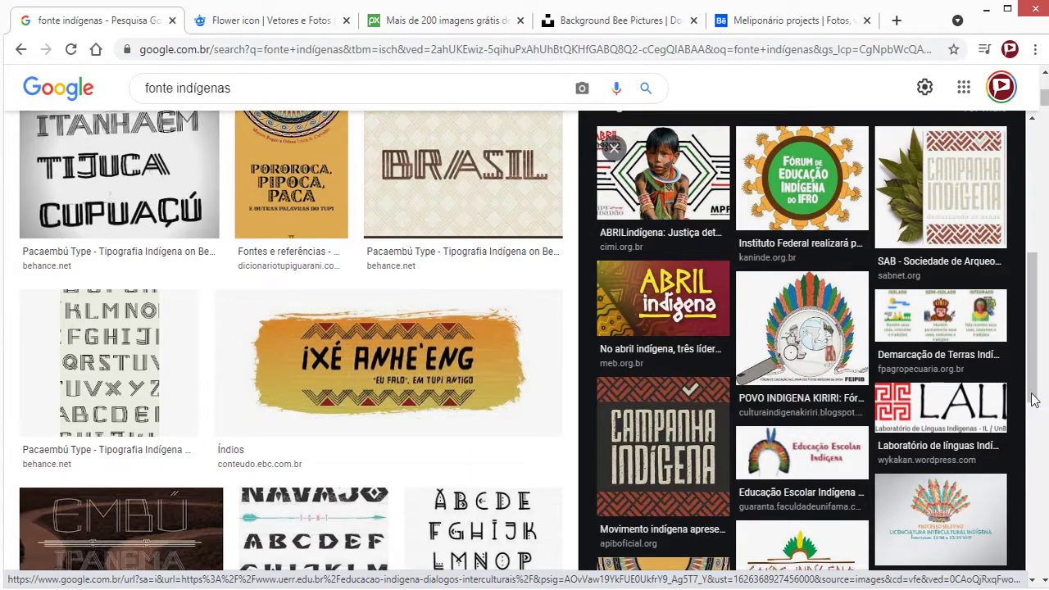
scroll(828, 377, "down", 1)
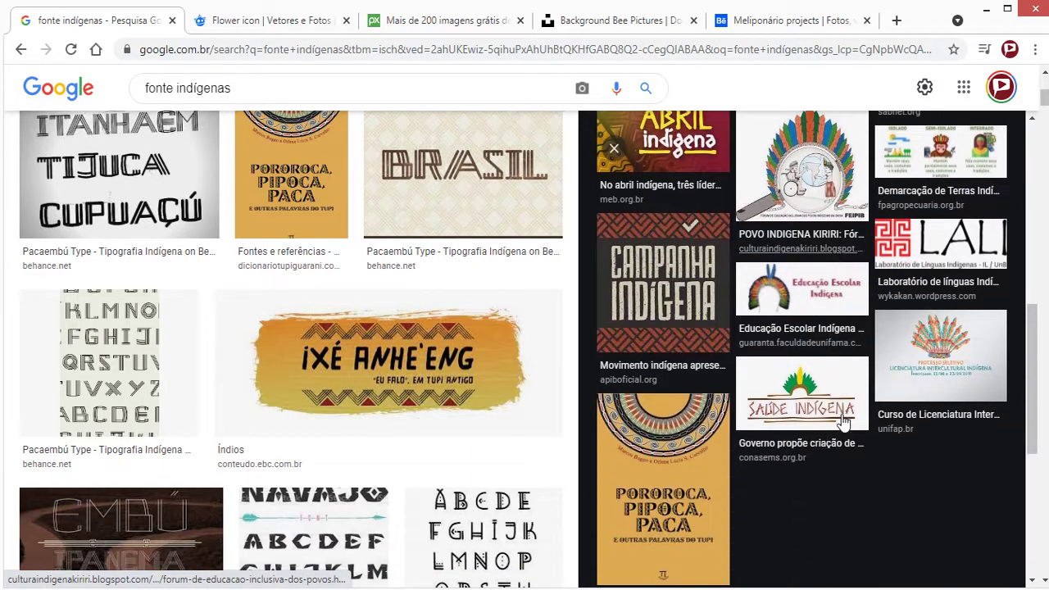
scroll(874, 334, "down", 1)
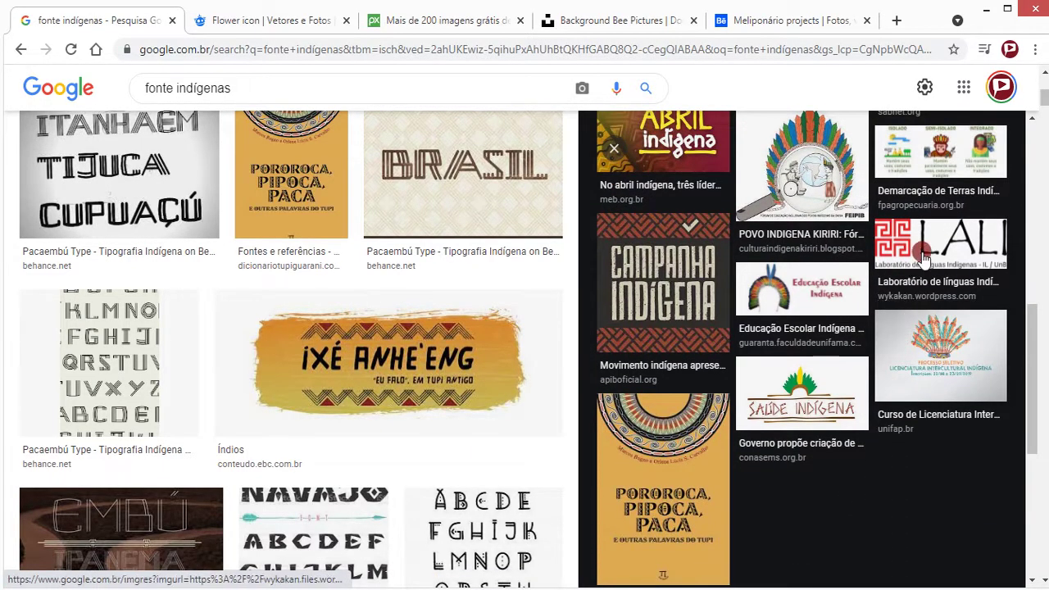
left_click(923, 259)
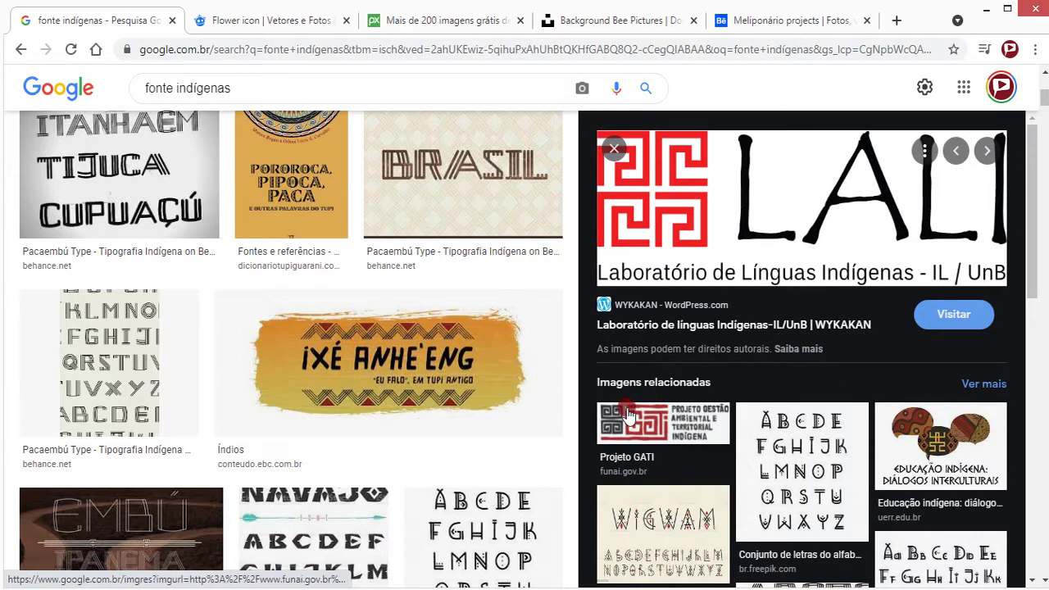
left_click(627, 416)
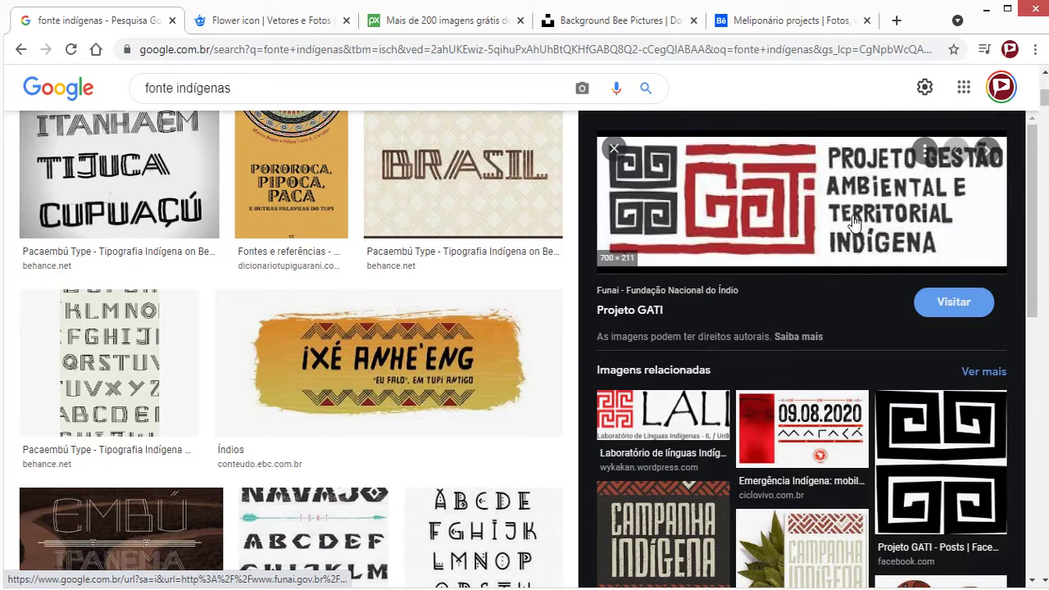
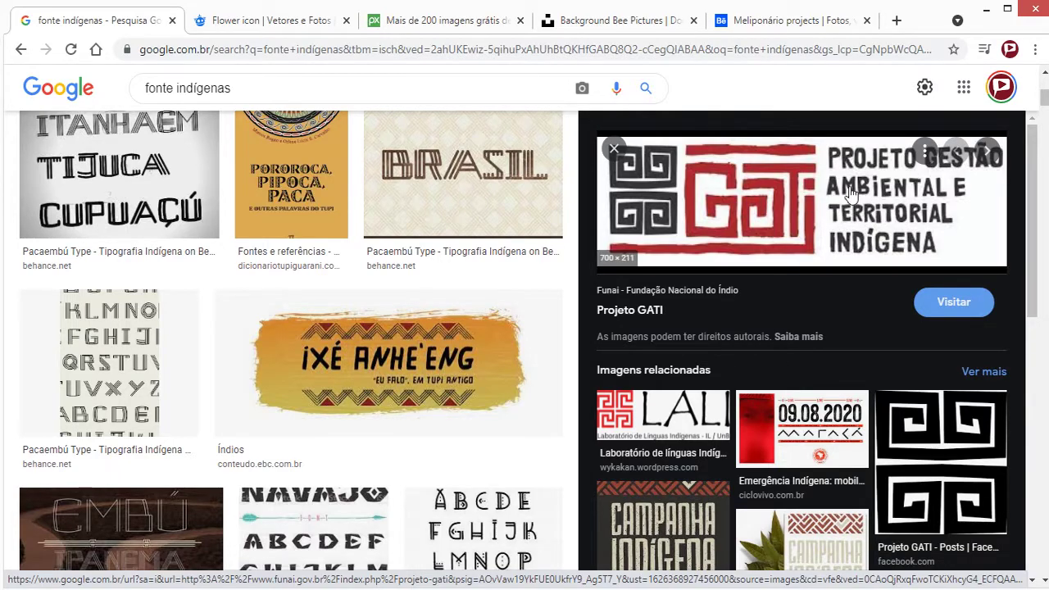
Step: Copy the GATI indigenous project logo image from Chrome and minimize the browser
right_click(903, 217)
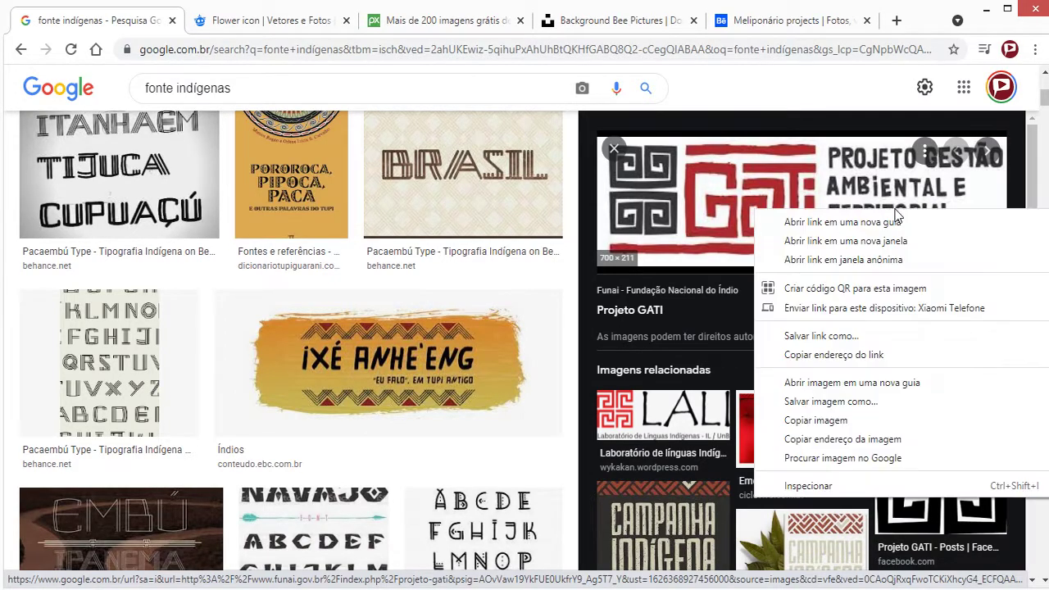
left_click(841, 424)
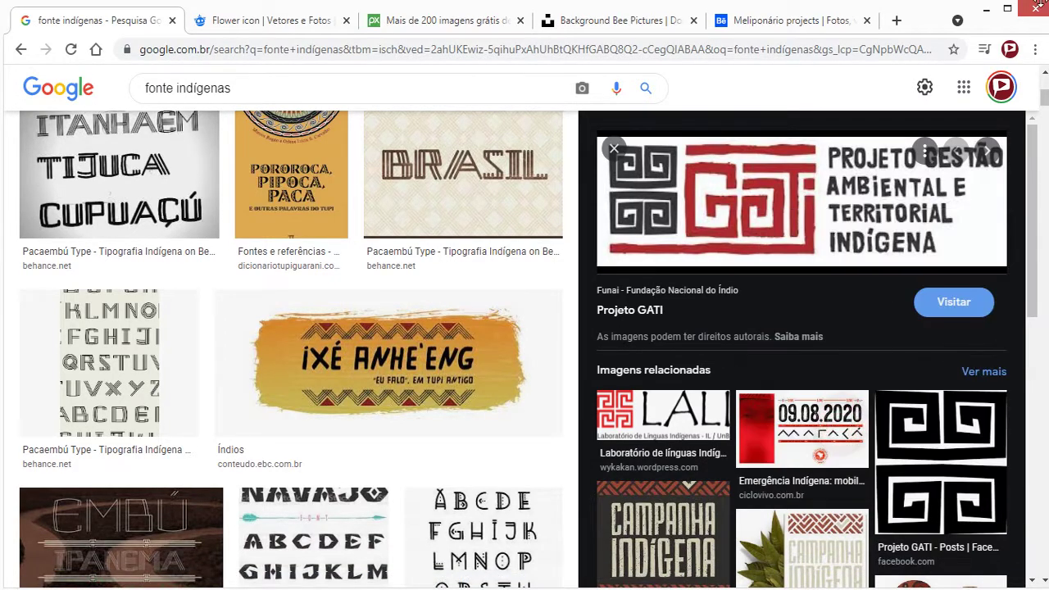
left_click(992, 10)
Step: Paste the GATI logo bitmap onto the blank A4 page and zoom in and out to check it
left_click(475, 283)
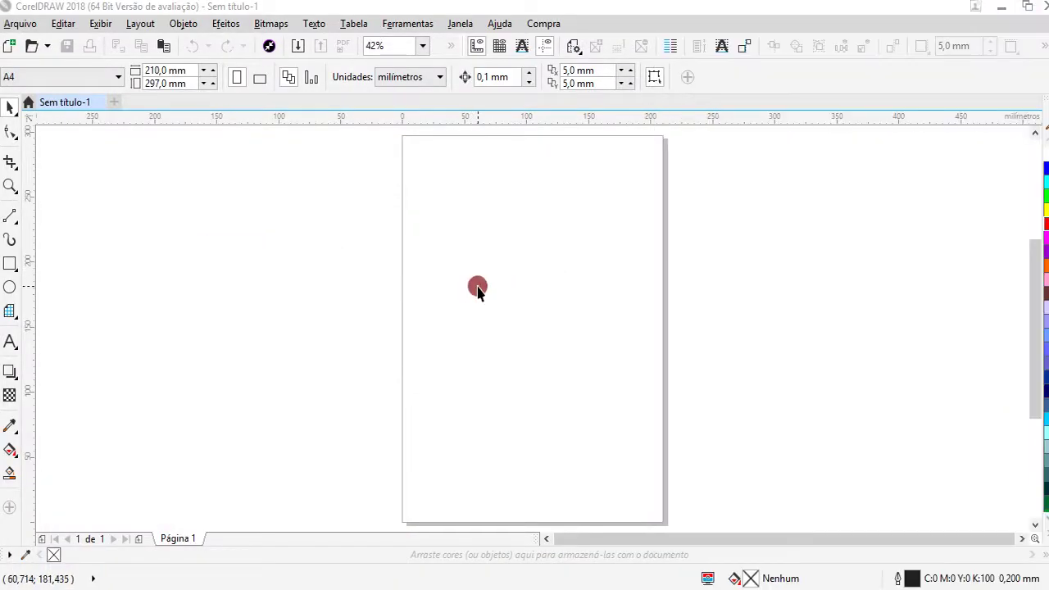
key("ctrl+v")
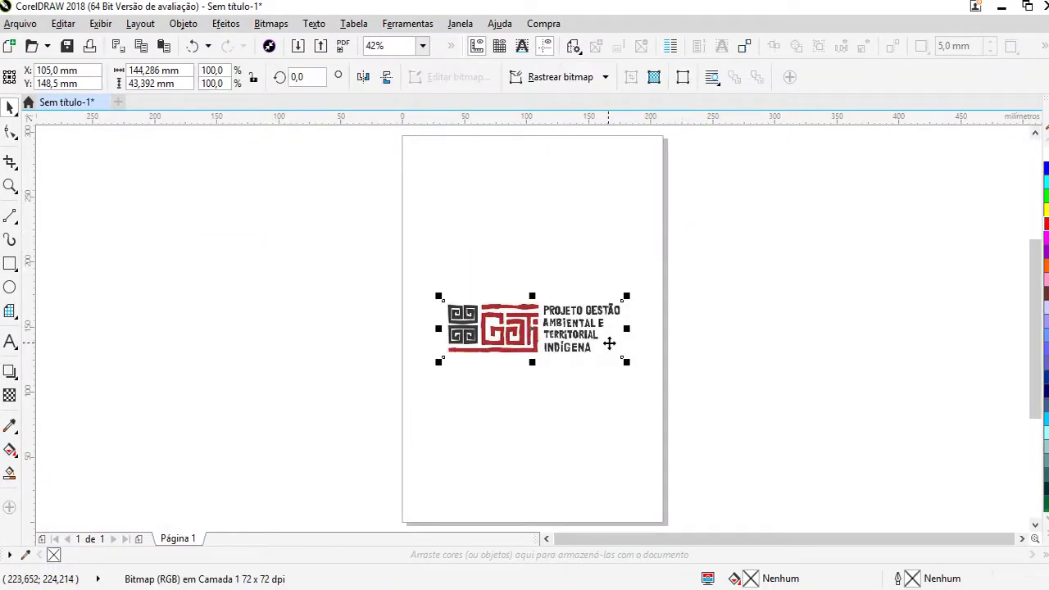
left_click(604, 245)
scroll(562, 344, "up", 3)
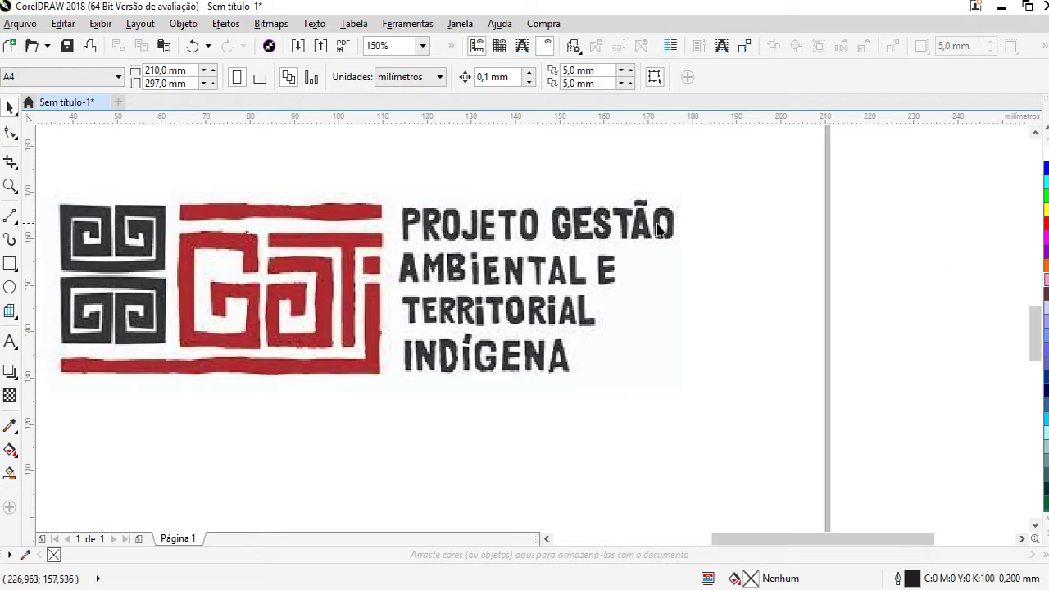
scroll(674, 302, "up", 3)
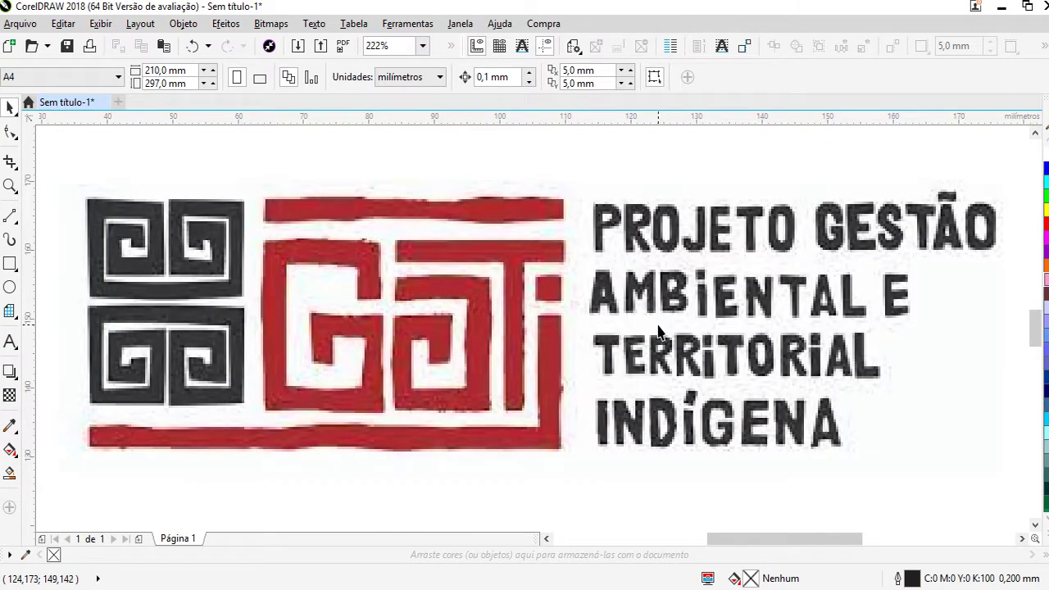
scroll(658, 332, "down", 3)
scroll(658, 332, "down", 3)
scroll(693, 287, "up", 3)
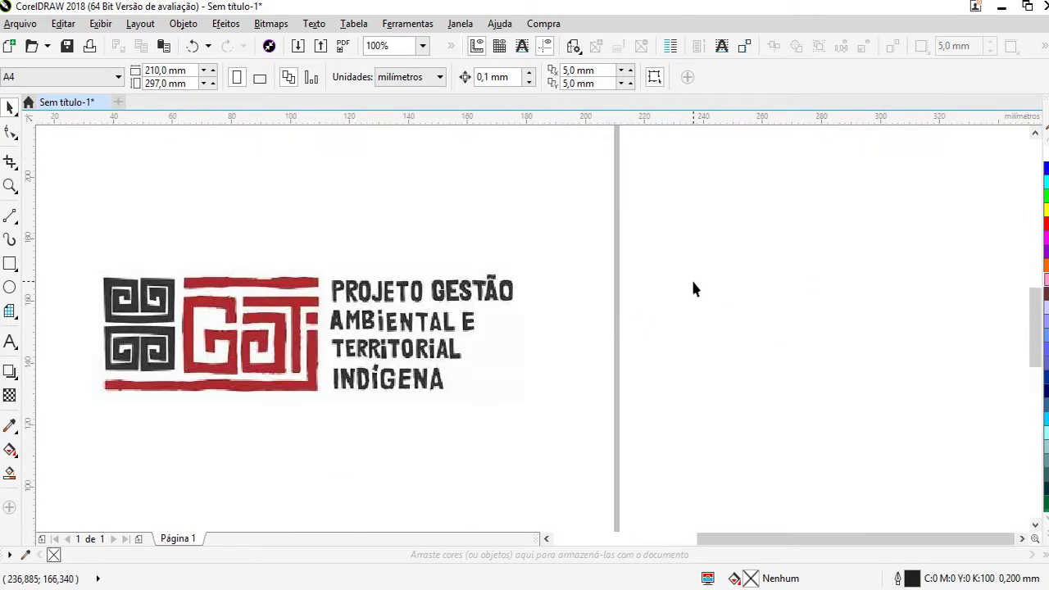
scroll(455, 283, "down", 2)
scroll(438, 265, "up", 2)
scroll(435, 244, "down", 2)
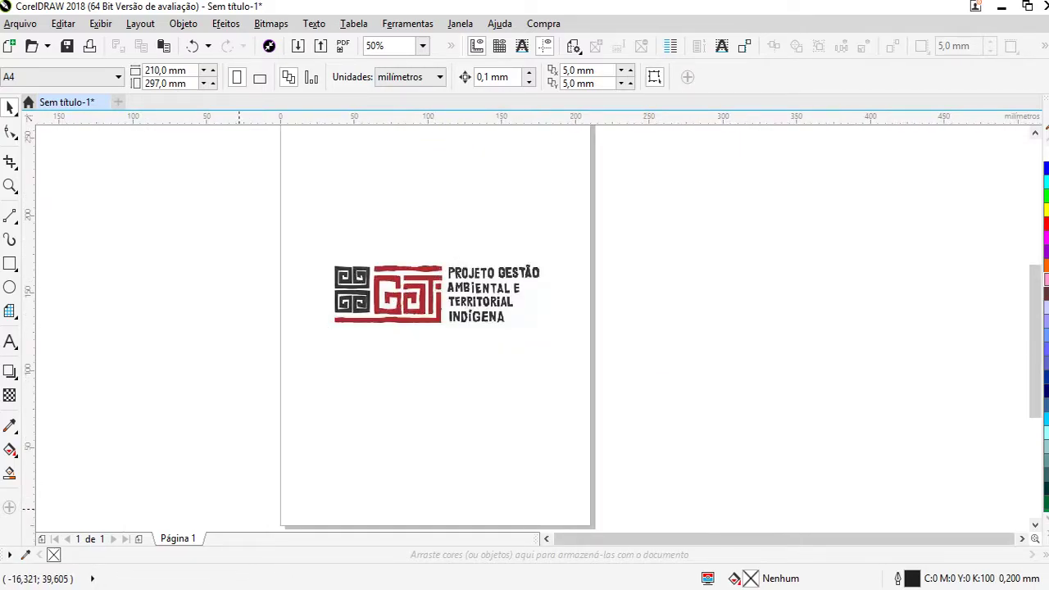
key("alt+Tab")
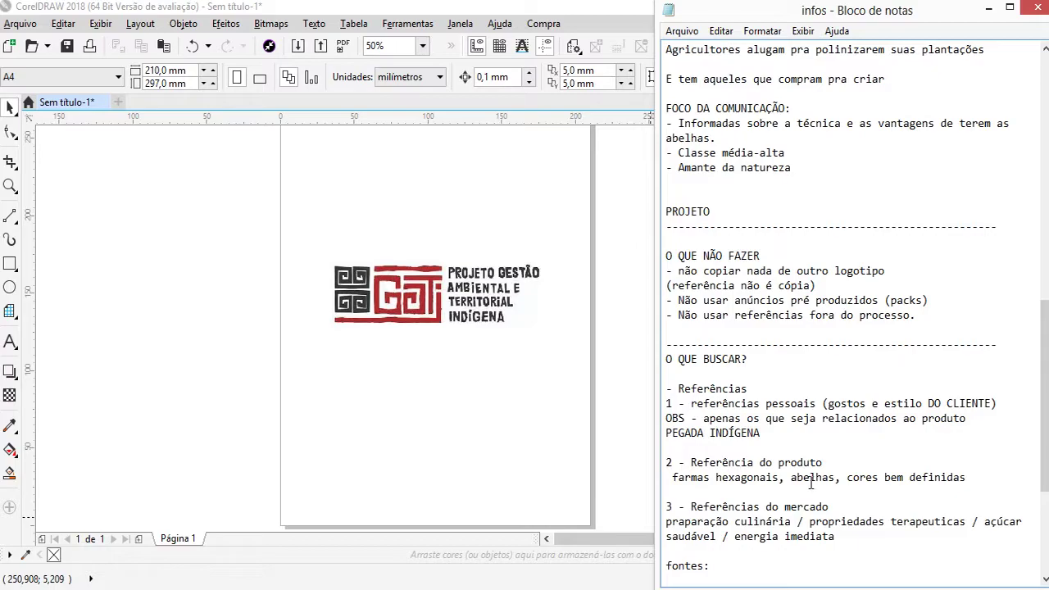
scroll(783, 459, "down", 2)
scroll(786, 504, "down", 2)
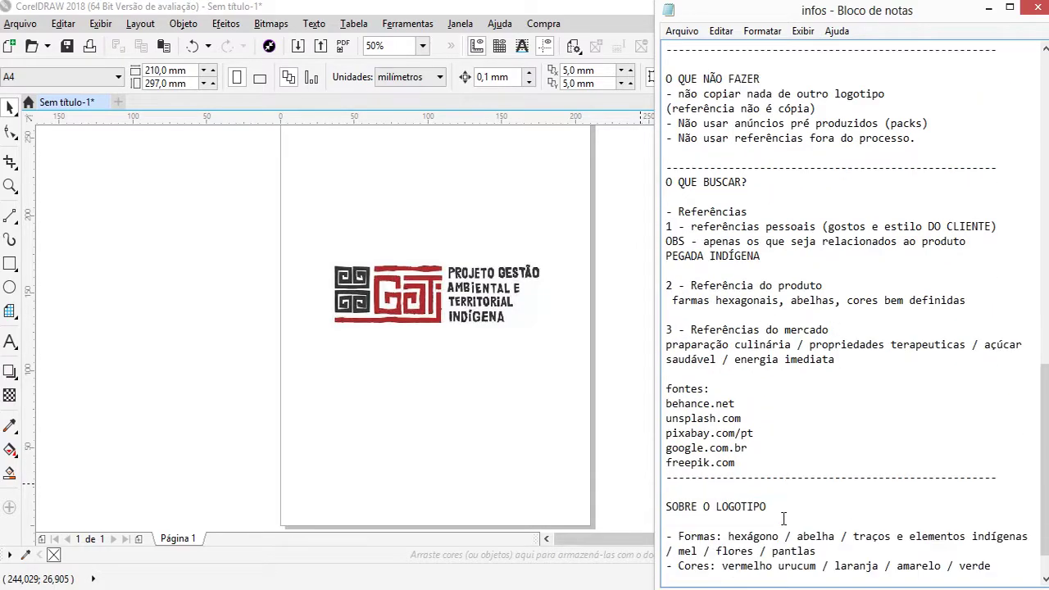
scroll(791, 515, "down", 1)
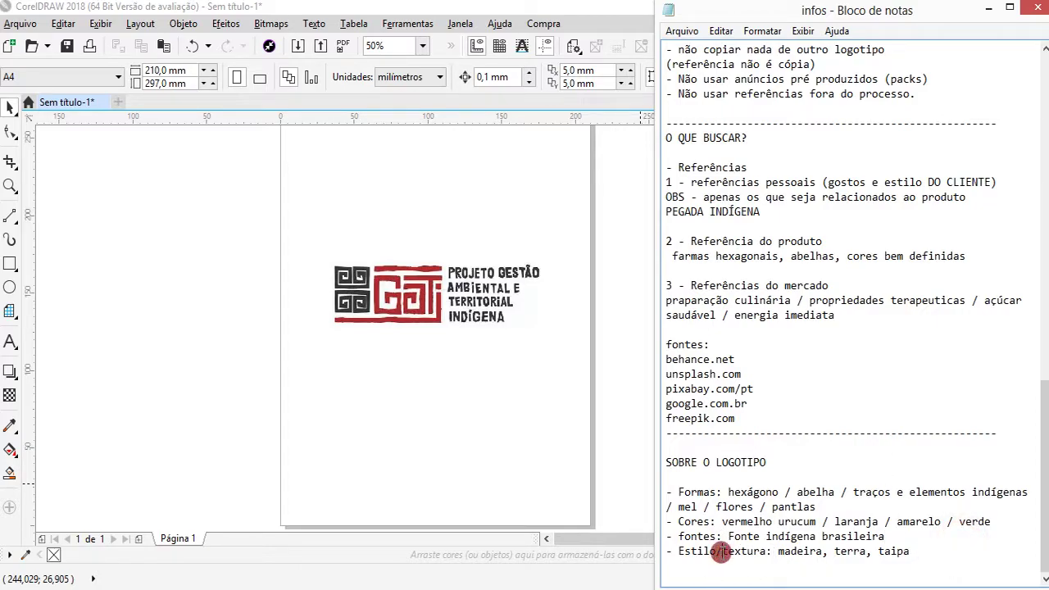
double_click(781, 549)
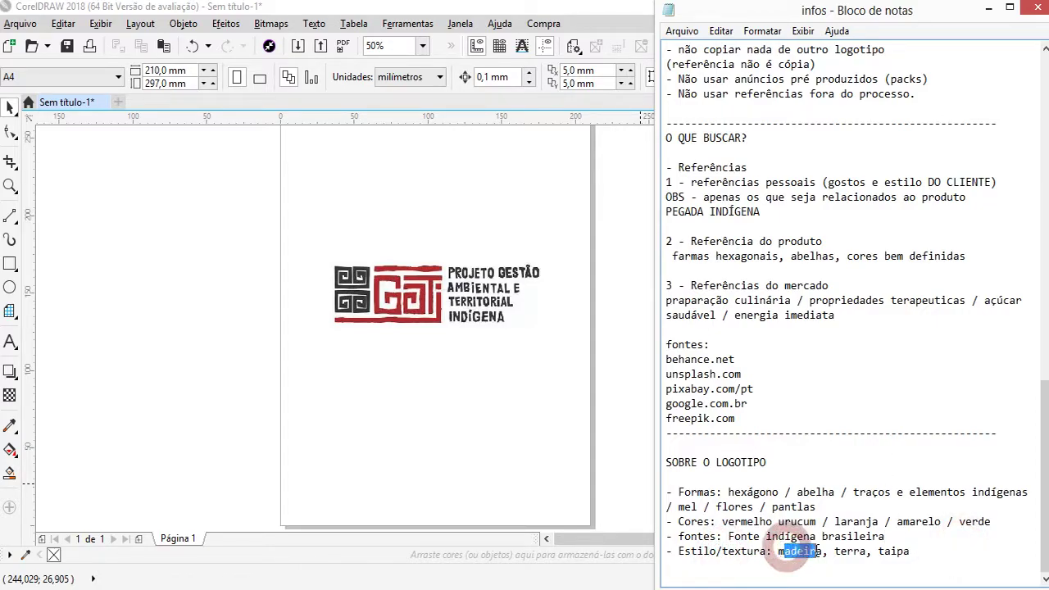
left_click(515, 461)
mouse_move(155, 576)
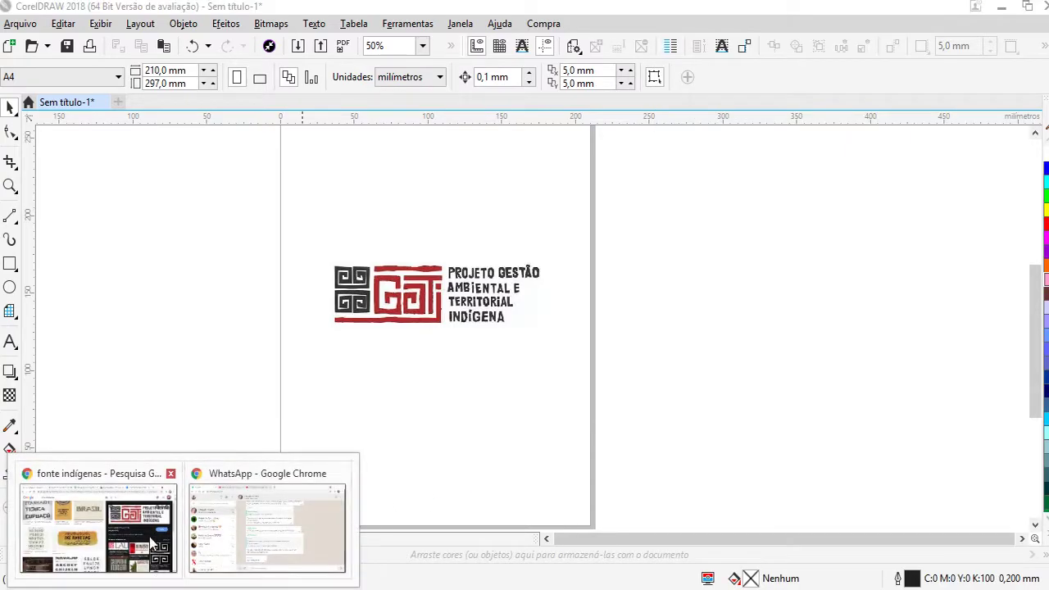
Step: Return to Chrome's Pixabay tab with the background bee image results
left_click(141, 542)
left_click(450, 20)
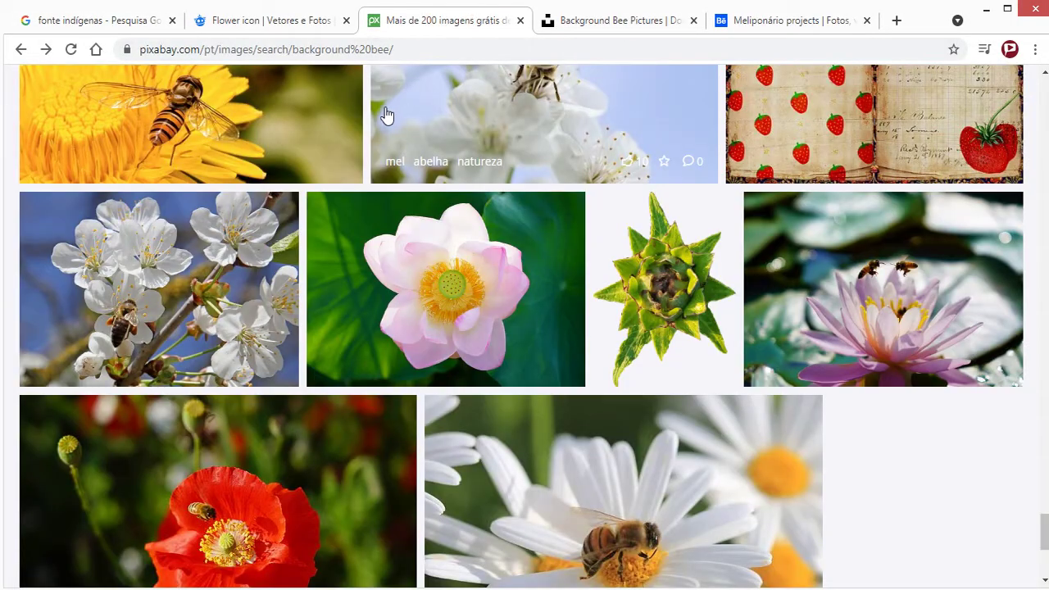
scroll(369, 303, "down", 8)
scroll(274, 229, "up", 5)
scroll(274, 230, "up", 5)
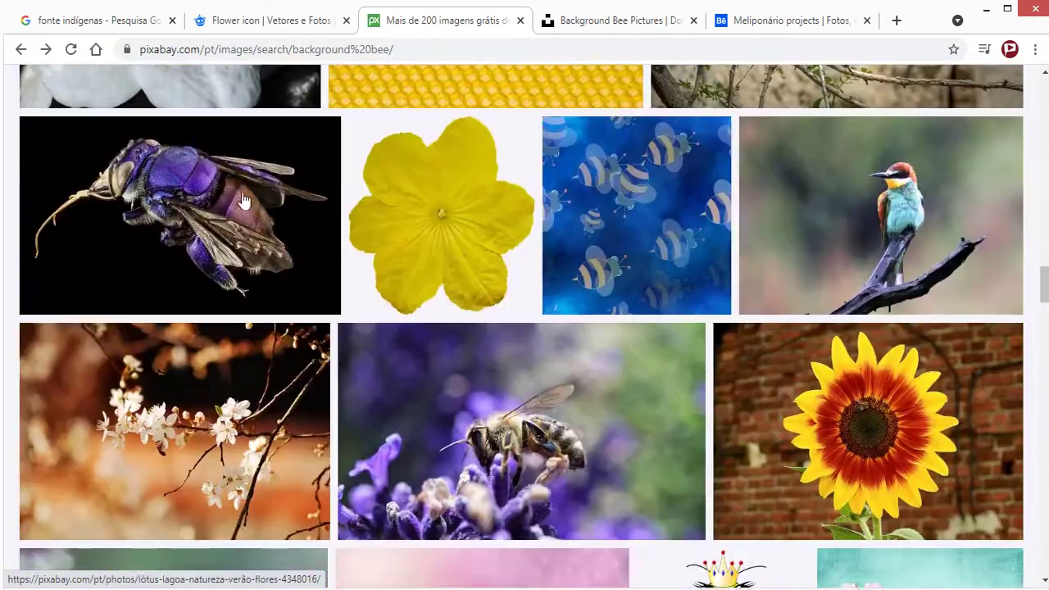
scroll(273, 229, "up", 2)
scroll(1024, 114, "up", 5)
scroll(1024, 114, "up", 5)
Step: Search Pixabay for 'texture wood' and browse the 8 free results
triple_click(309, 82)
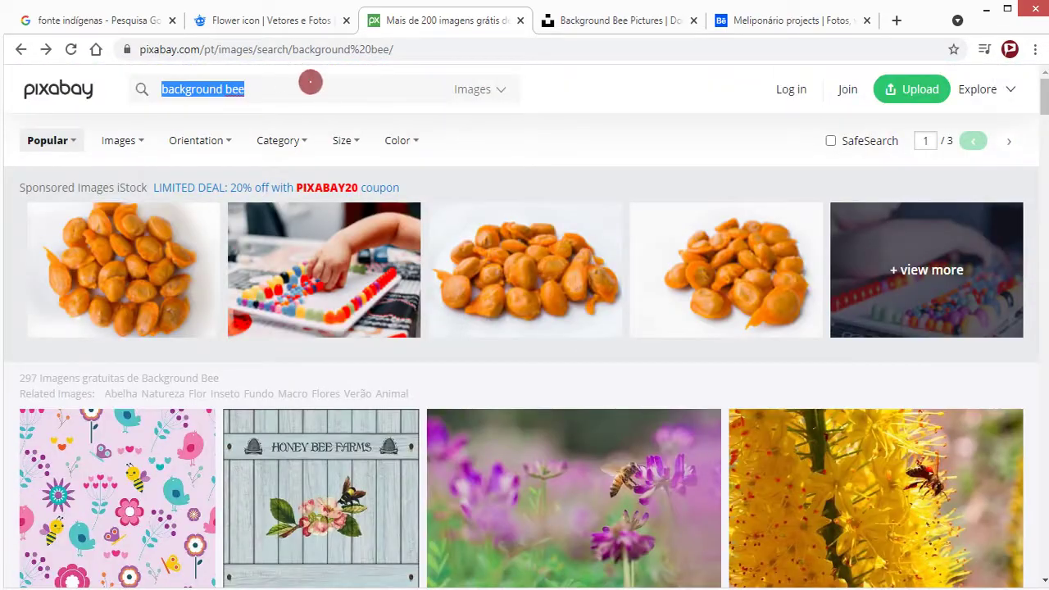
type("texture ")
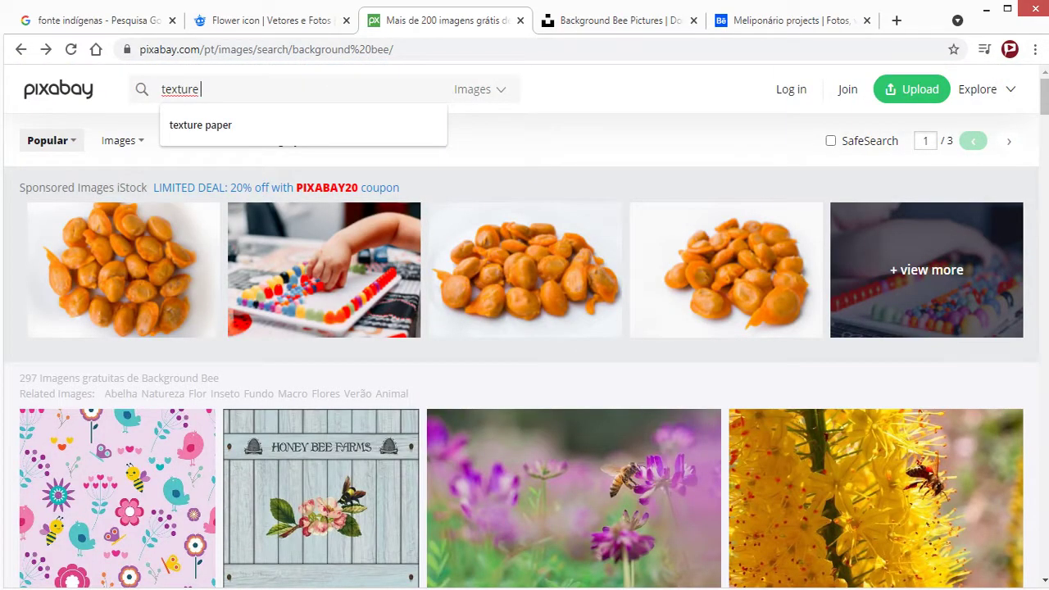
type("wood")
key("Return")
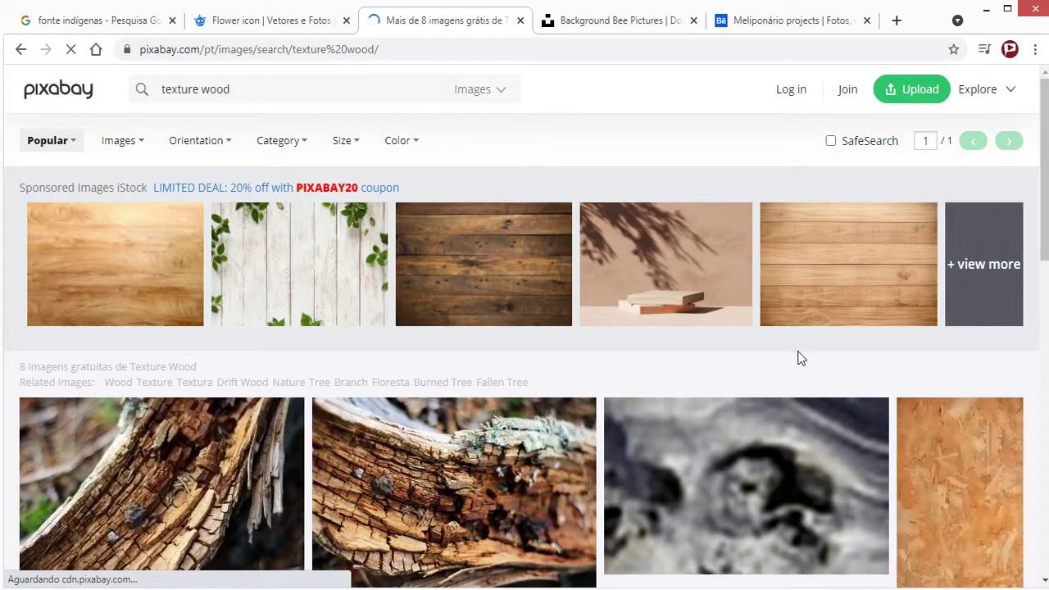
scroll(844, 385, "down", 4)
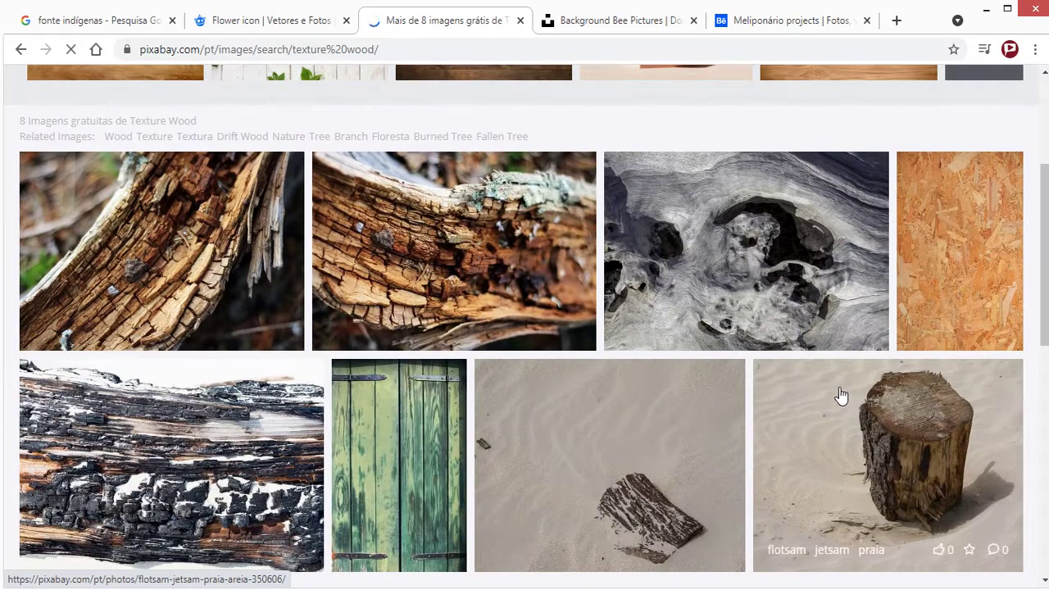
scroll(817, 394, "down", 4)
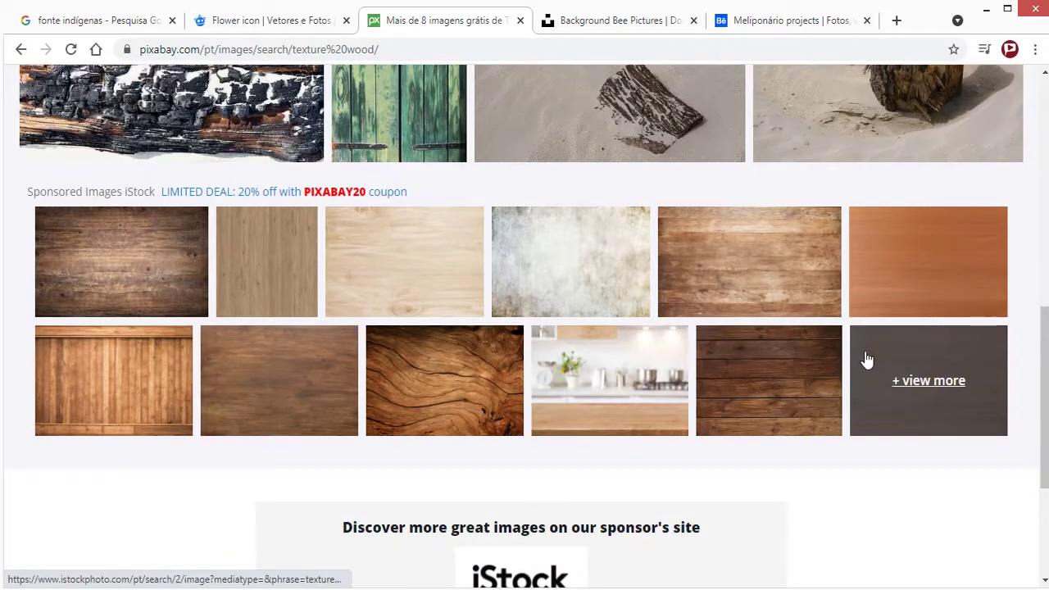
scroll(820, 386, "up", 3)
scroll(822, 387, "up", 1)
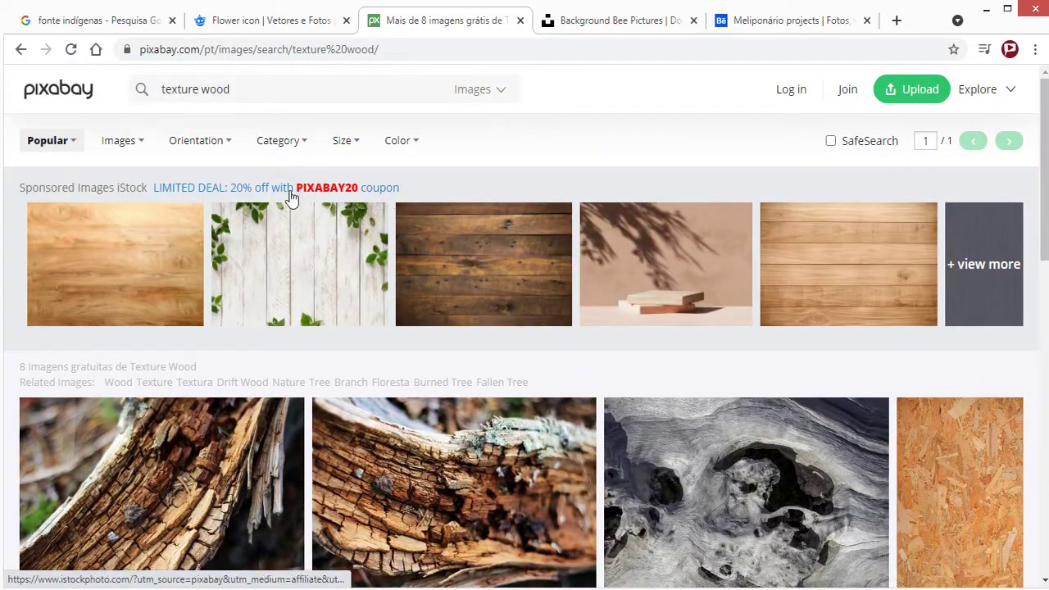
Step: Replace the search with 'madeira' and scroll through the wood results
triple_click(266, 95)
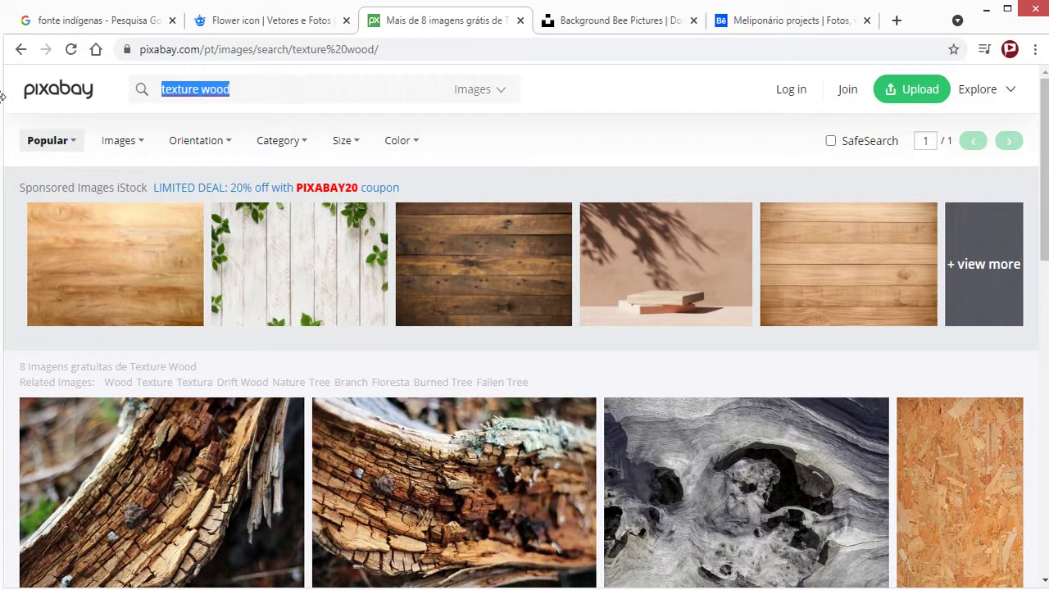
type("madeira")
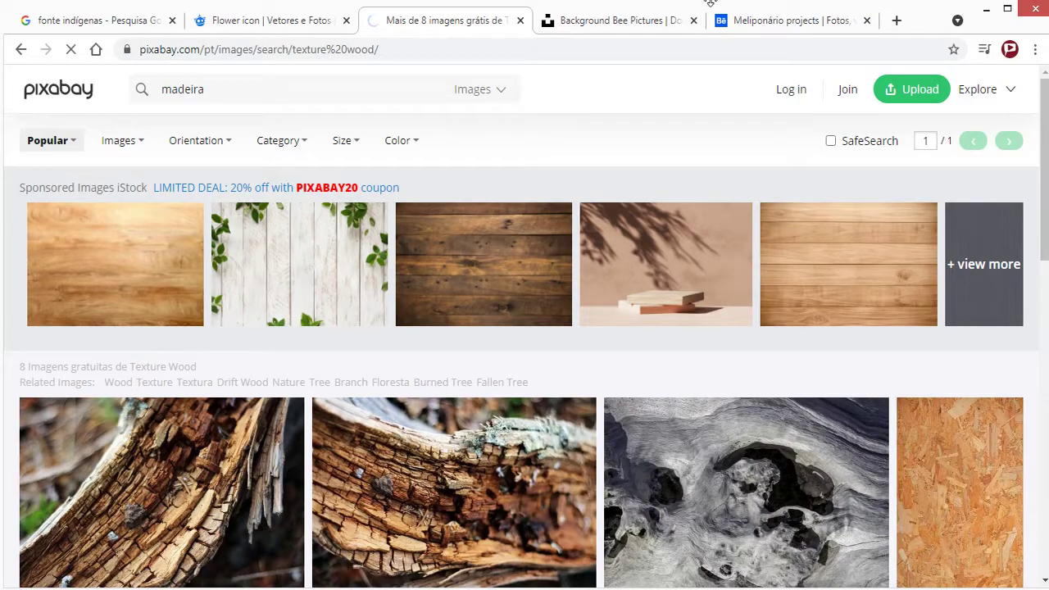
scroll(721, 398, "down", 1)
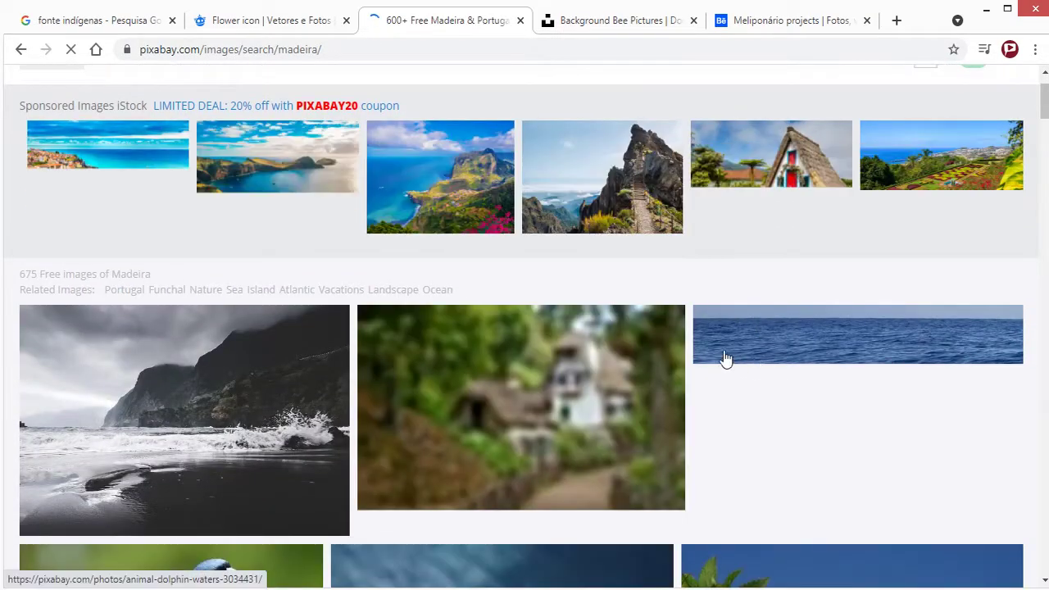
scroll(725, 358, "down", 4)
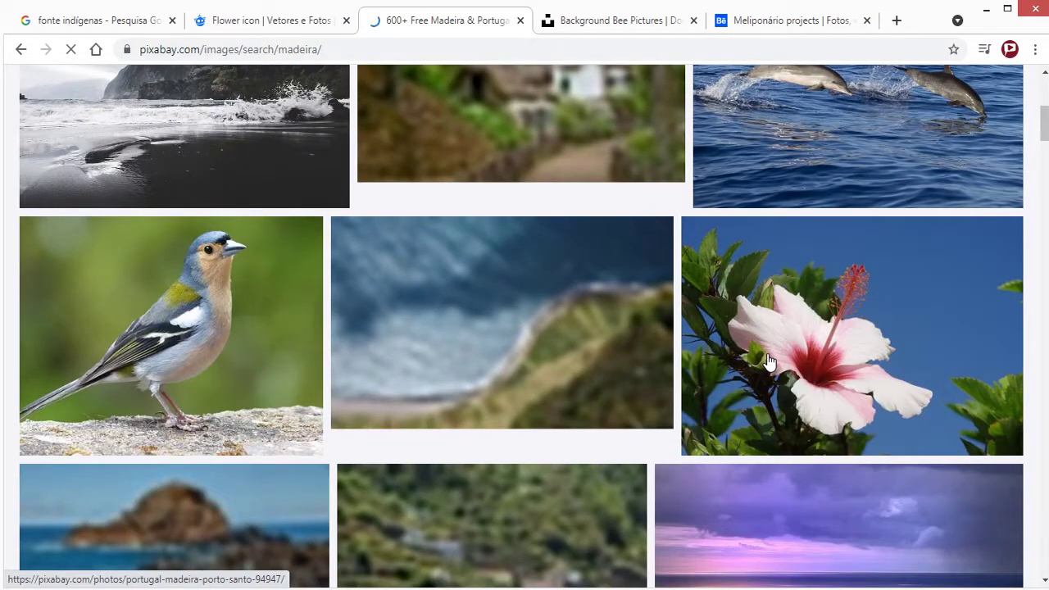
scroll(1018, 445, "down", 5)
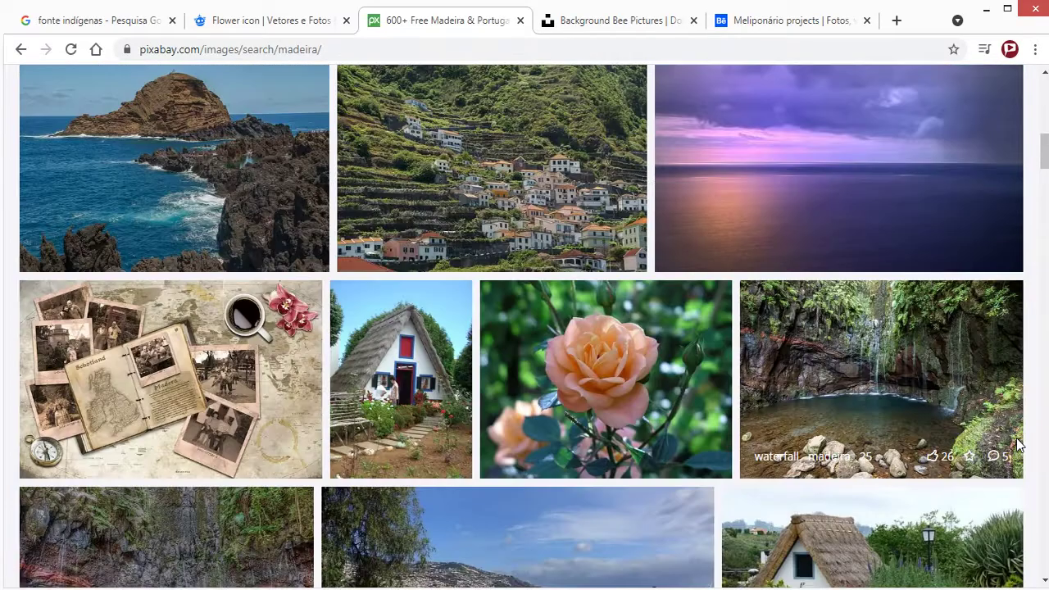
scroll(1016, 442, "down", 3)
scroll(1015, 439, "down", 3)
scroll(1001, 427, "down", 4)
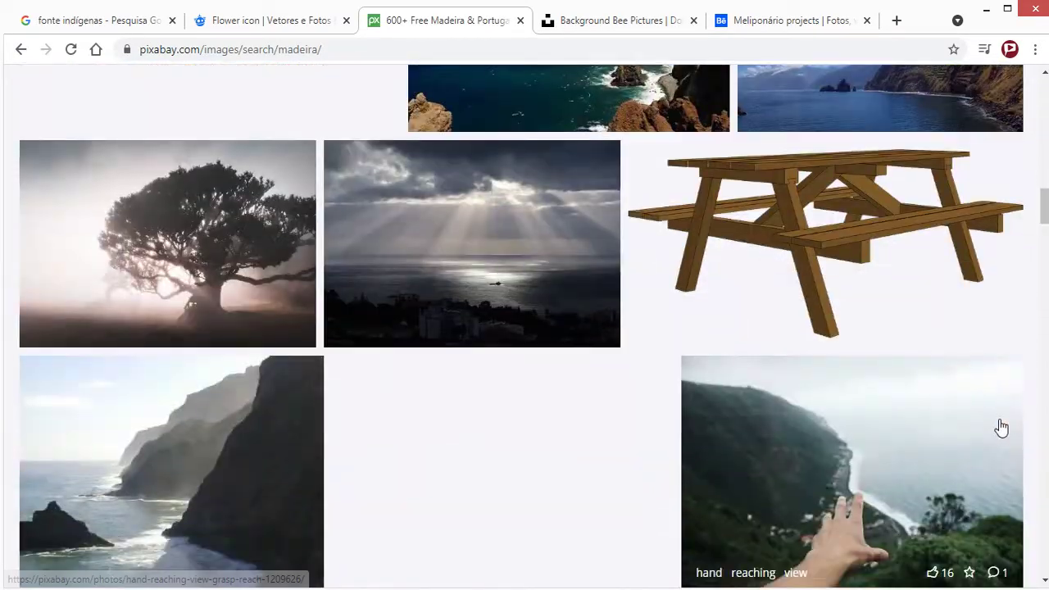
scroll(959, 437, "down", 5)
key("Home")
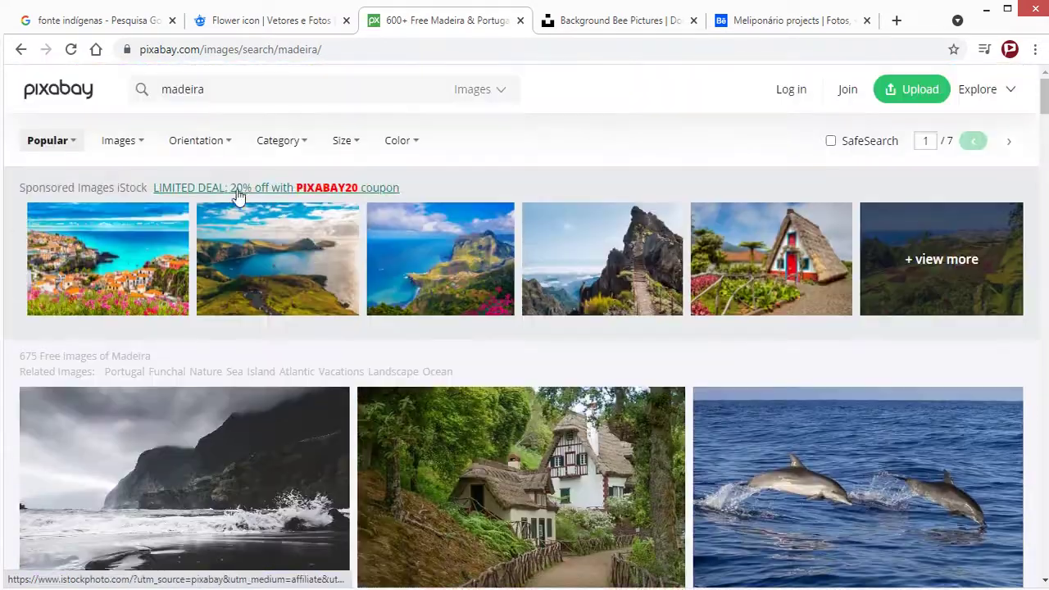
Step: Edit the query to 'madeira texture' and browse its 6.046 free wood images
left_click(164, 88)
left_click(231, 99)
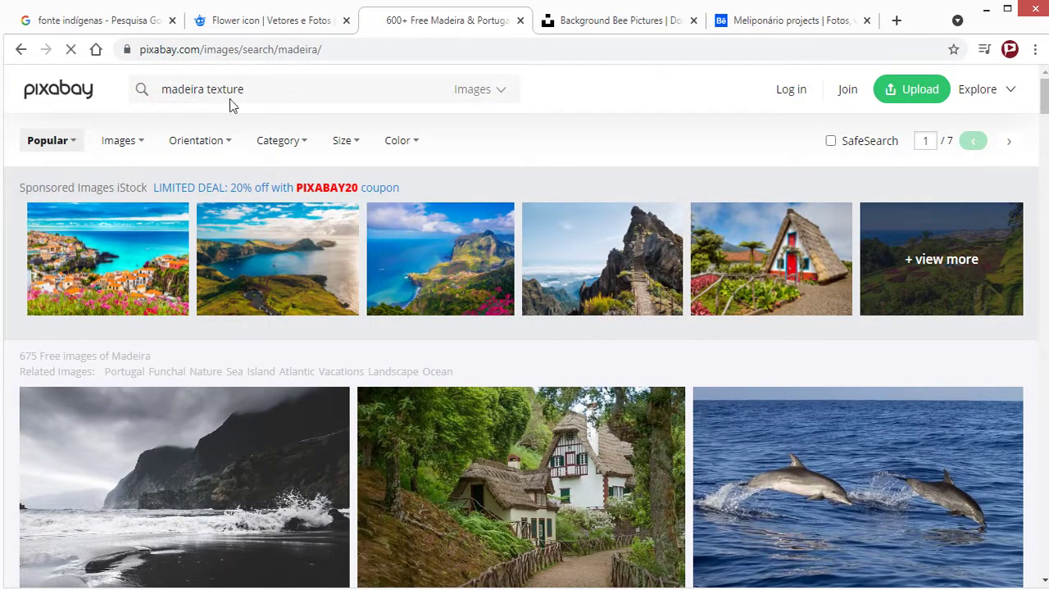
left_click(270, 94)
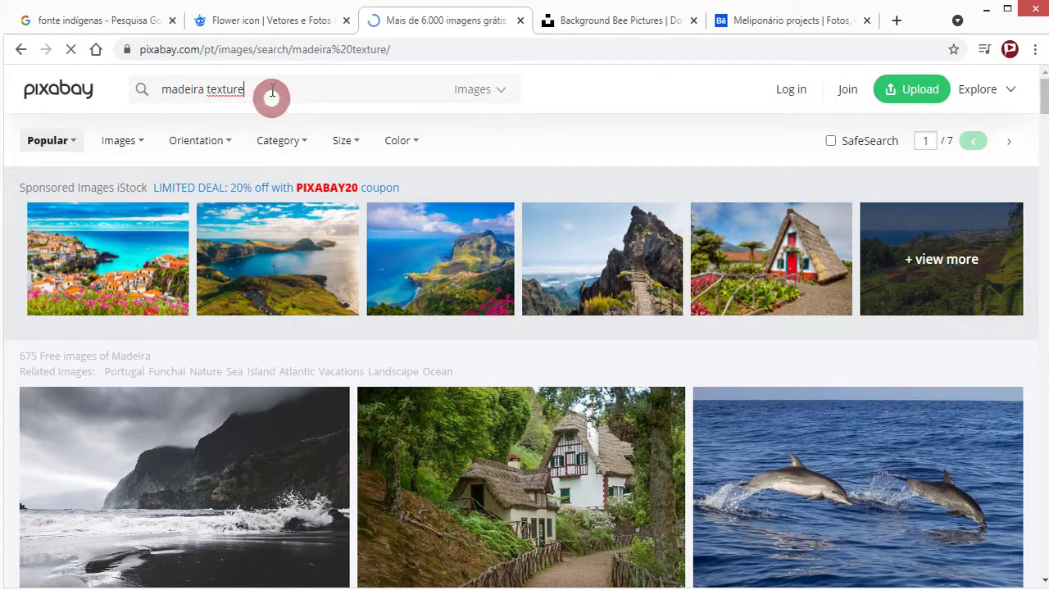
left_click(271, 89)
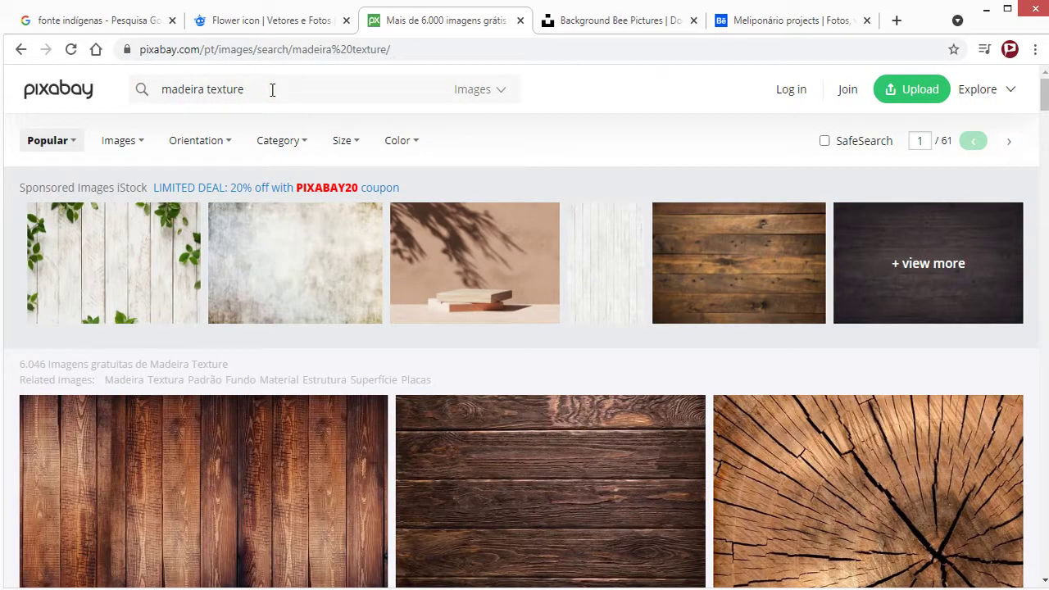
scroll(637, 416, "down", 3)
scroll(440, 363, "down", 2)
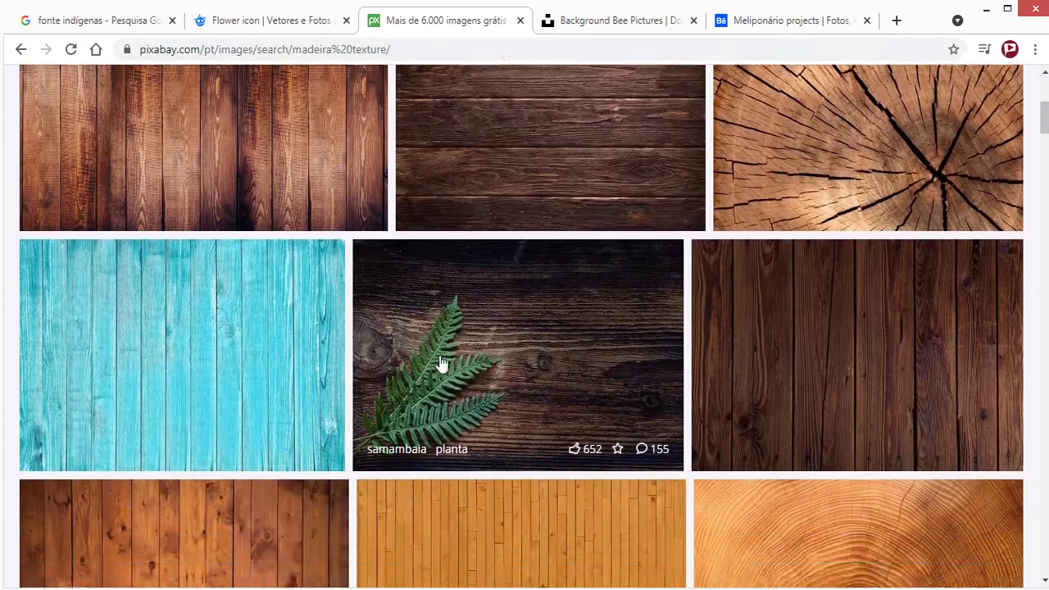
scroll(687, 459, "up", 4)
scroll(669, 461, "down", 4)
scroll(674, 466, "up", 4)
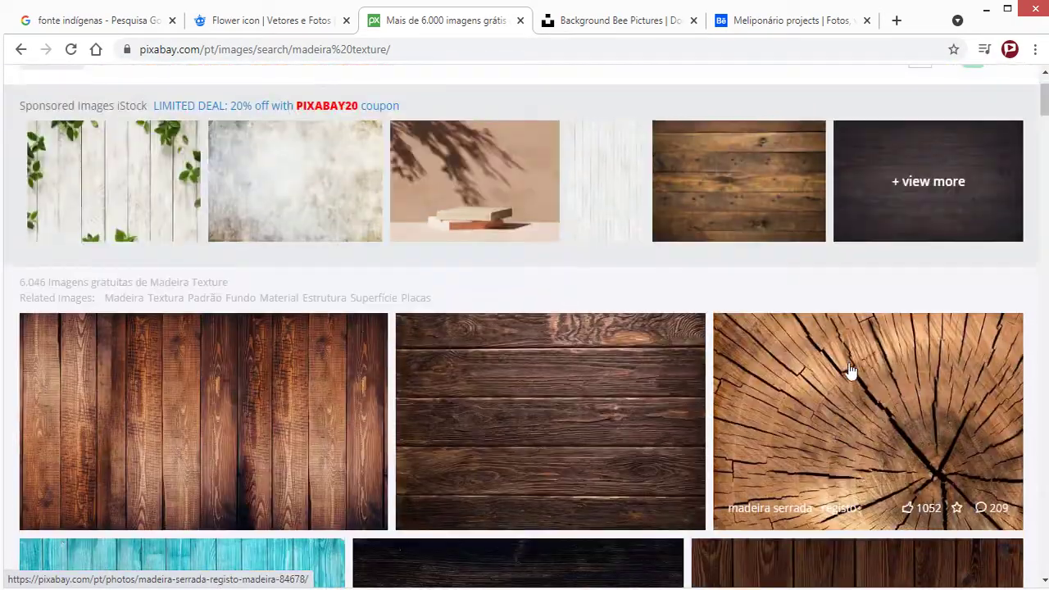
Step: Open the cracked tree-stump wood photo, then abandon saving its webp copy
left_click(829, 414)
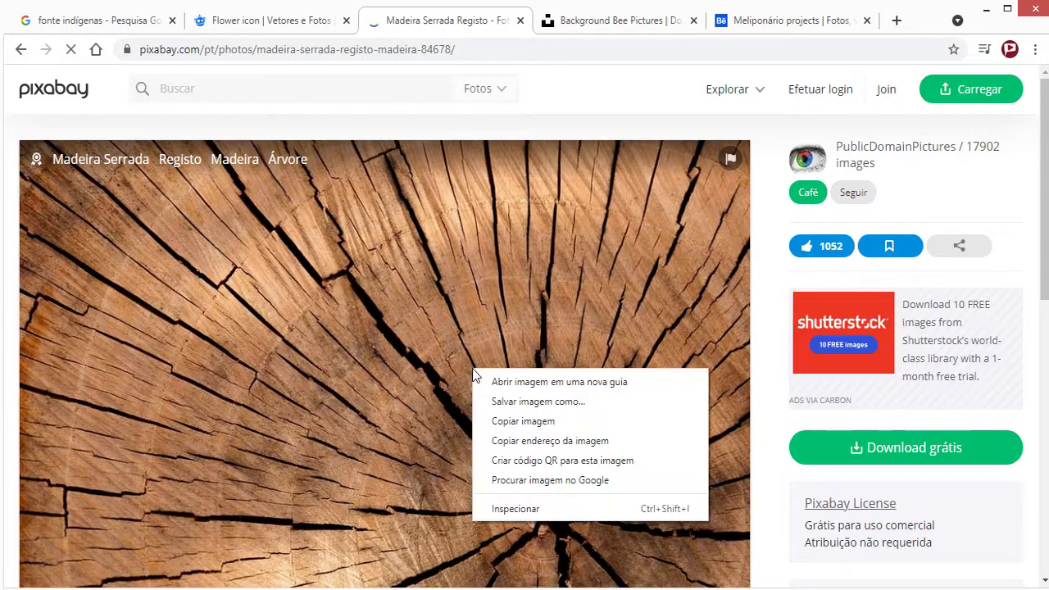
right_click(473, 370)
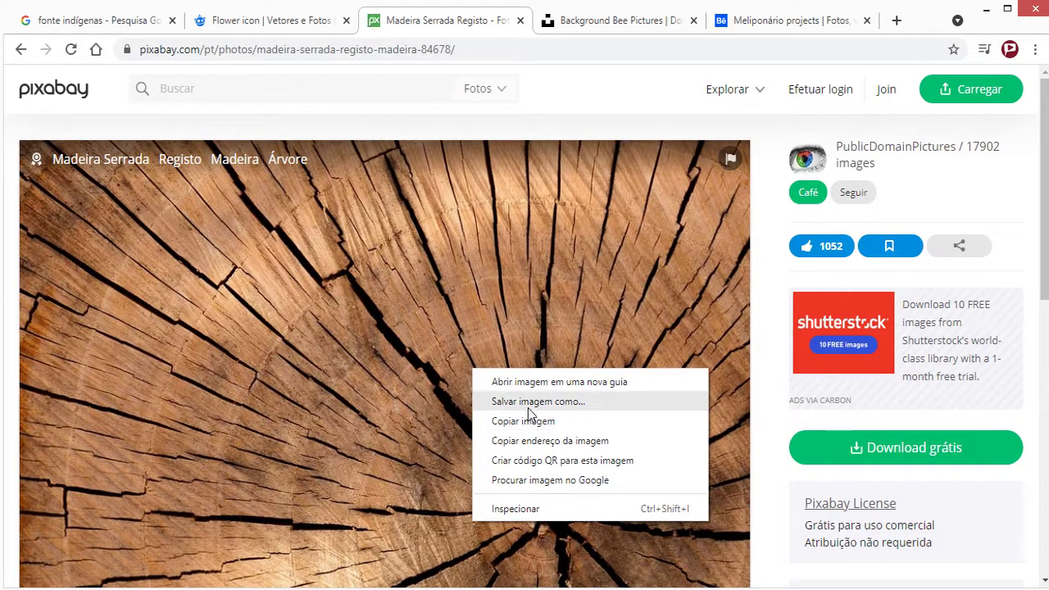
left_click(528, 404)
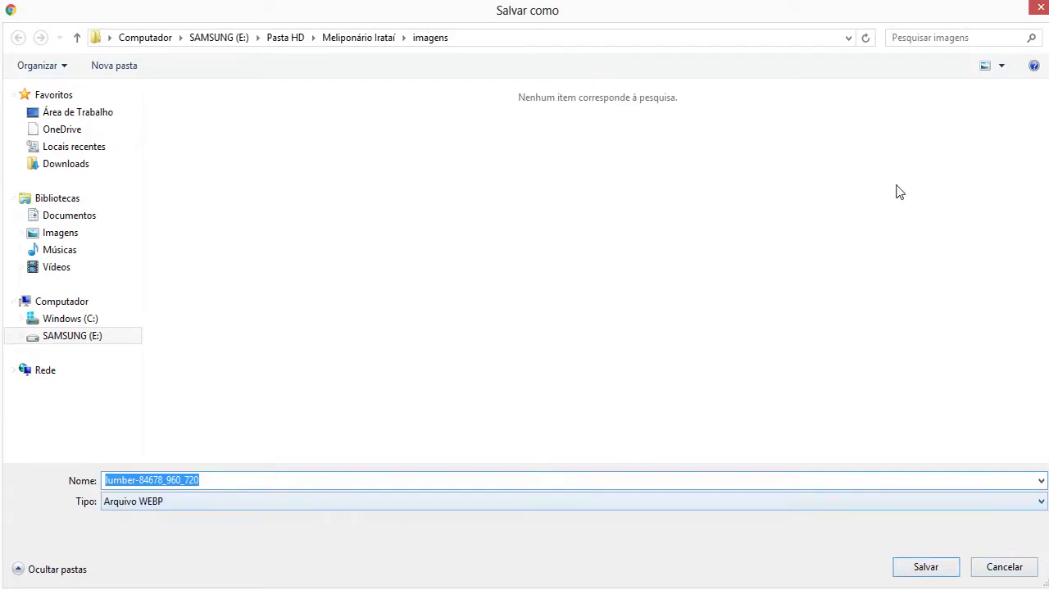
left_click(1039, 10)
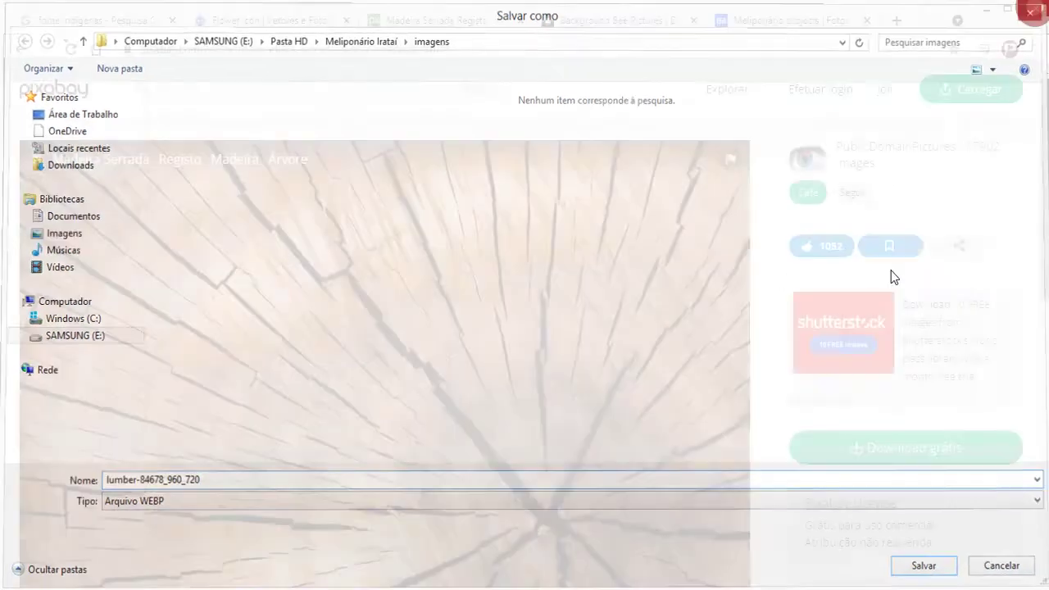
Step: Download the stump photo at 1280×853 JPG after passing the reCAPTCHA tractor challenge
scroll(883, 364, "down", 2)
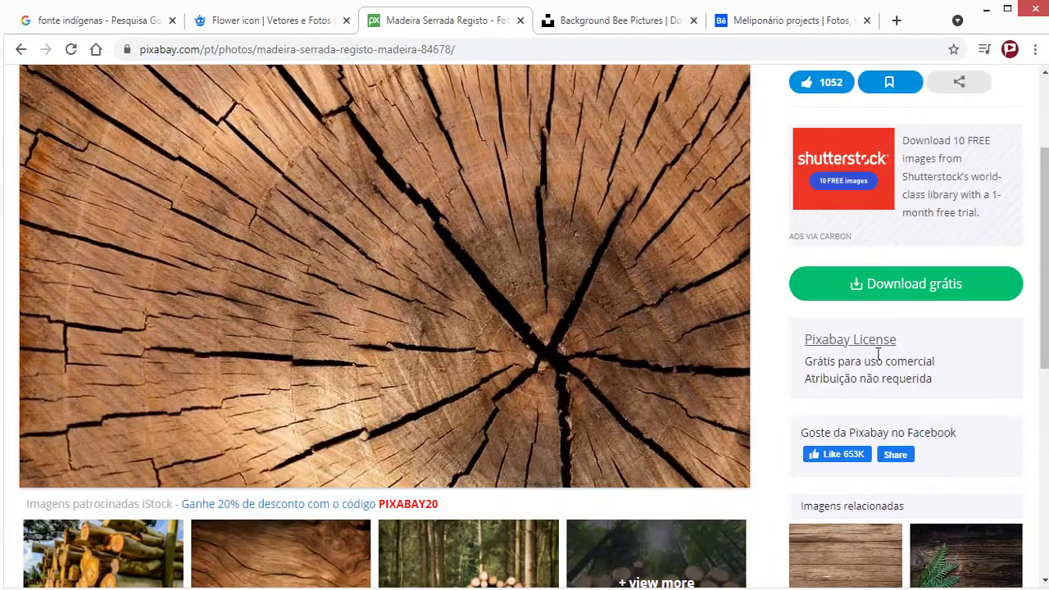
left_click(857, 284)
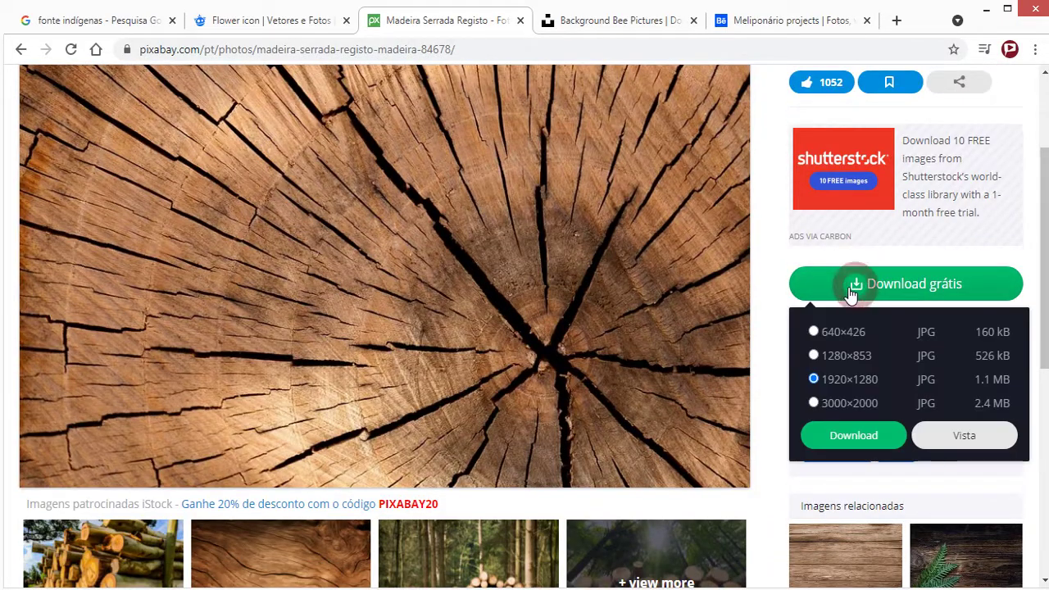
left_click(833, 360)
left_click(840, 435)
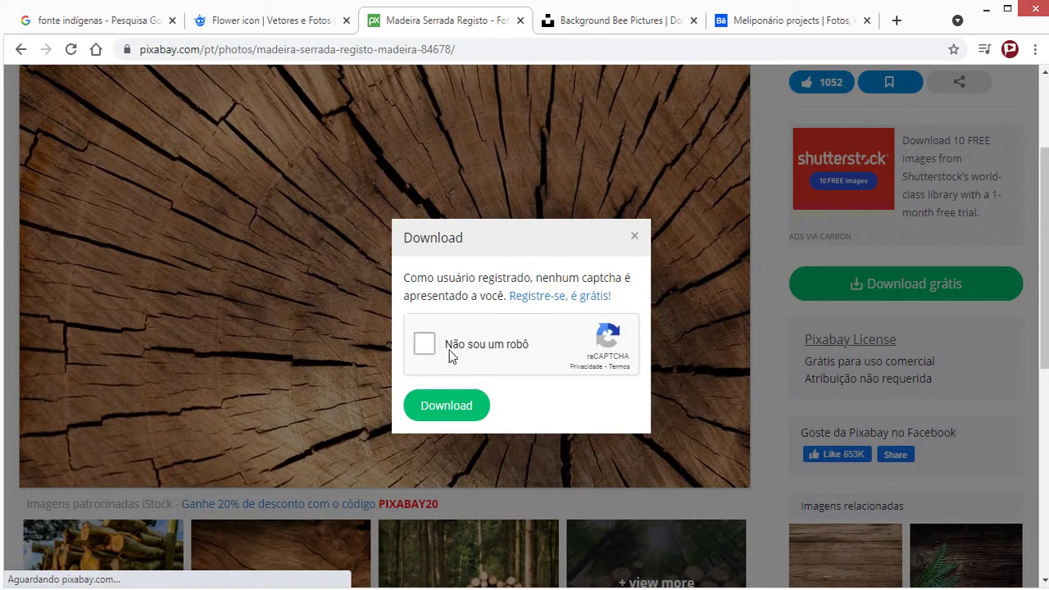
left_click(412, 345)
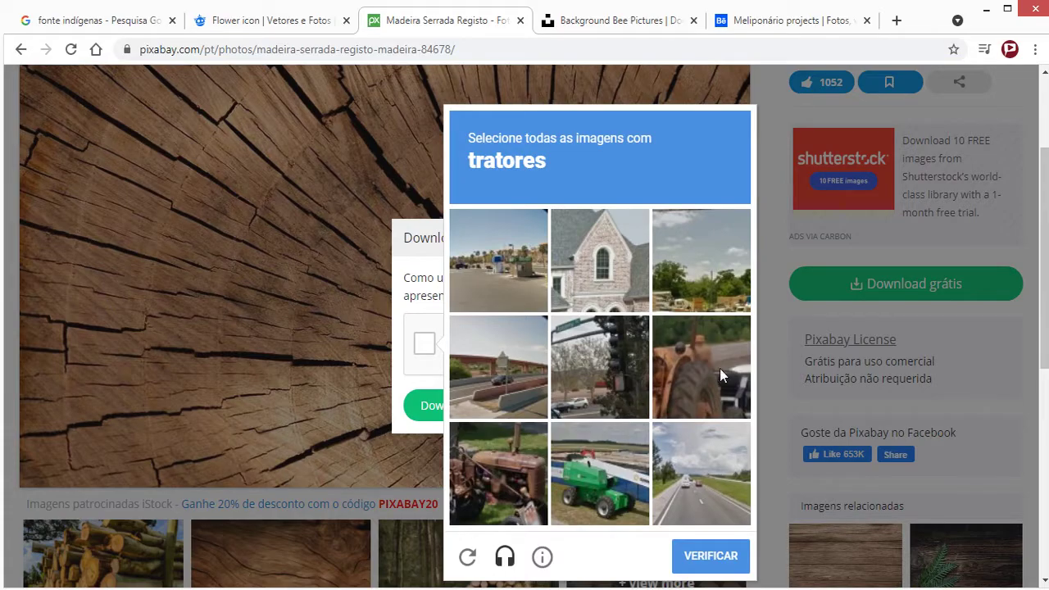
left_click(683, 383)
left_click(522, 478)
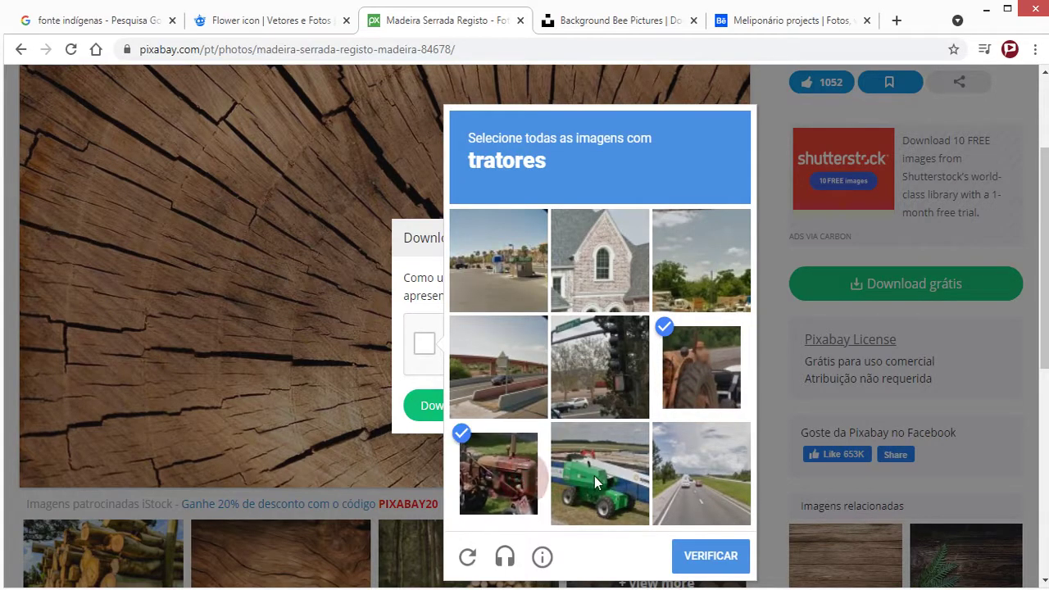
left_click(593, 476)
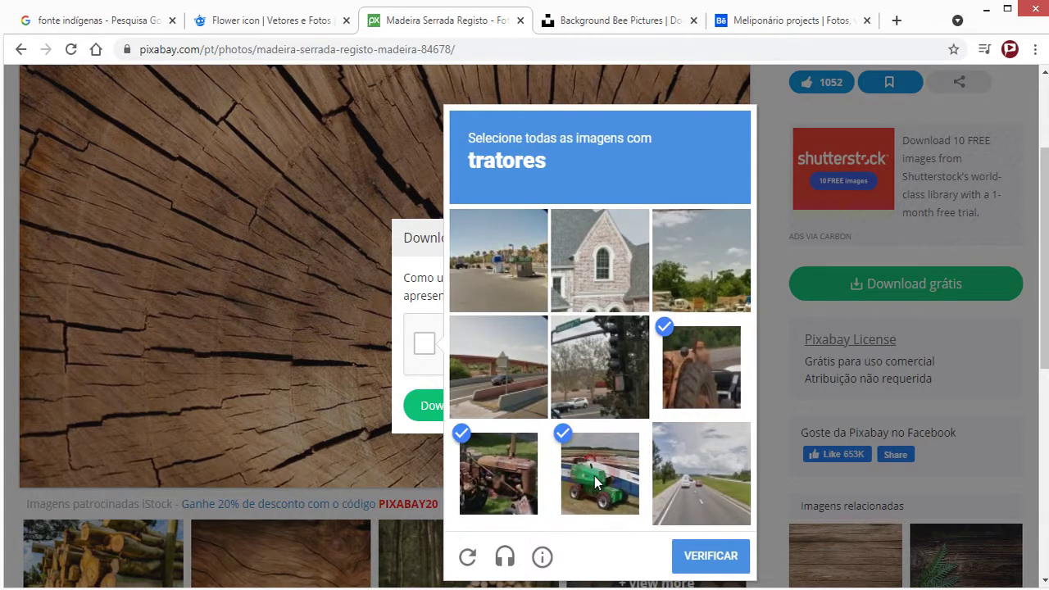
left_click(710, 568)
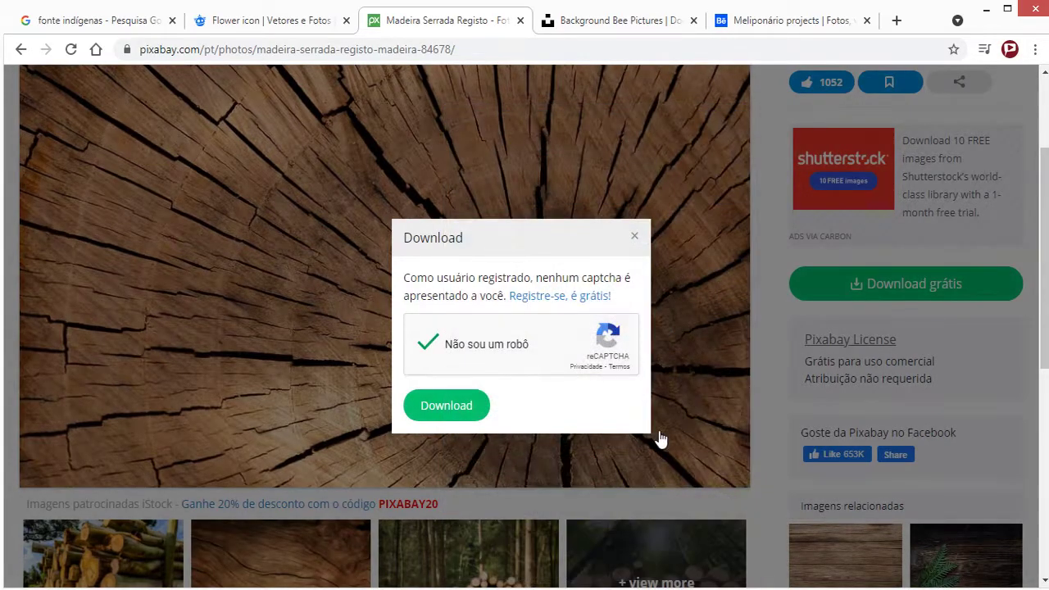
left_click(435, 410)
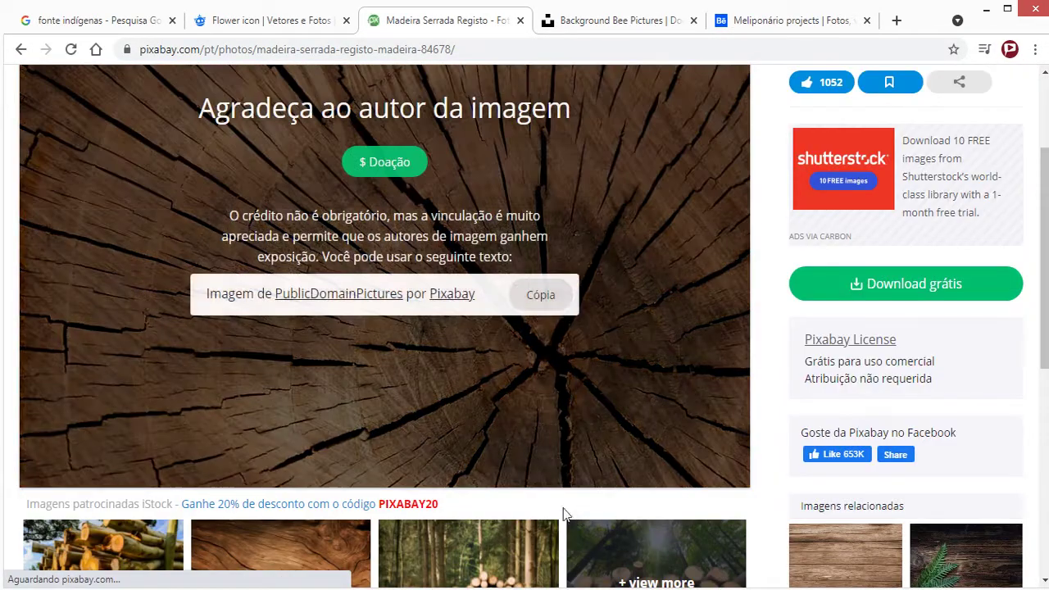
Step: Go back to the madeira texture results and scroll further through the wood textures
left_click(21, 50)
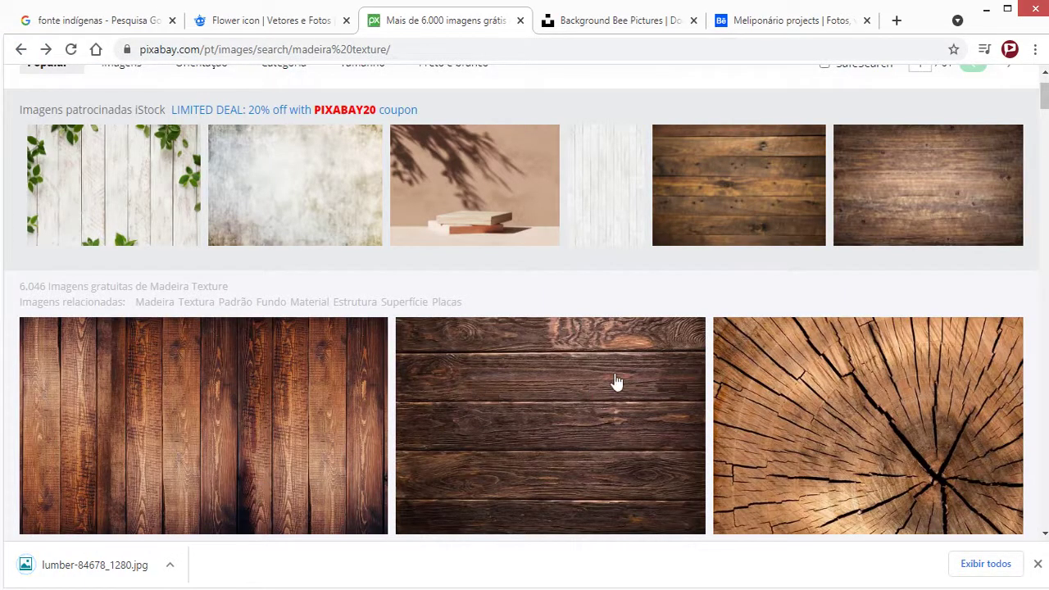
scroll(863, 292, "down", 4)
scroll(866, 273, "down", 2)
scroll(852, 273, "down", 1)
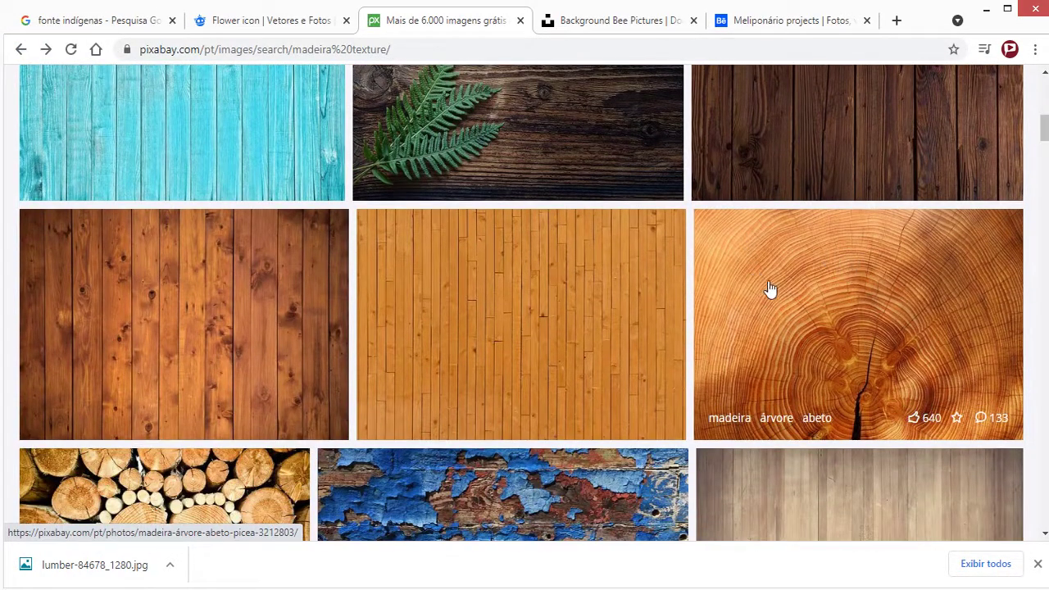
scroll(748, 304, "down", 3)
scroll(655, 465, "down", 2)
scroll(777, 389, "down", 1)
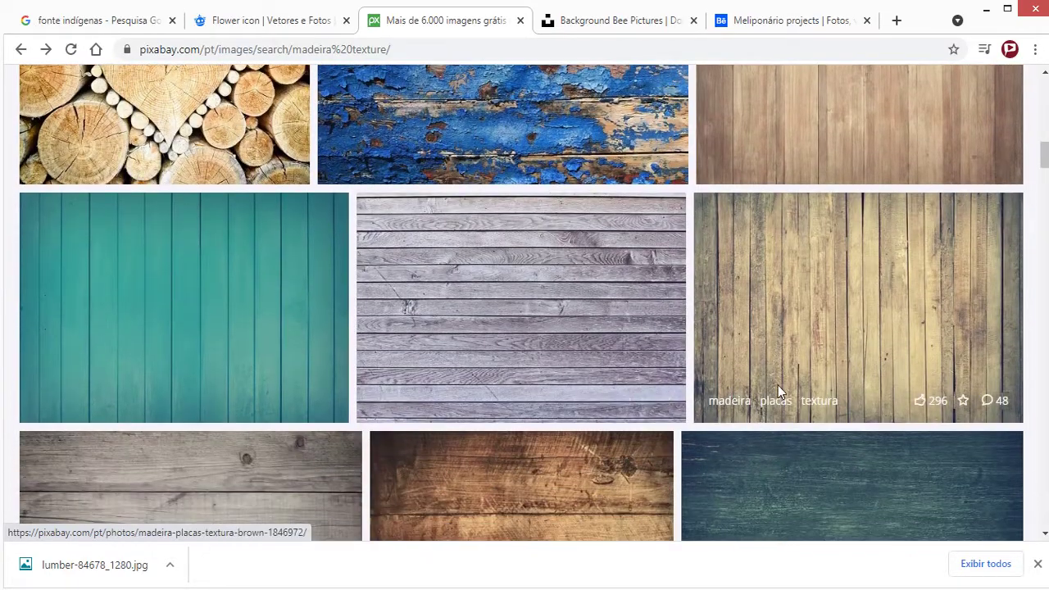
scroll(775, 382, "up", 2)
scroll(779, 369, "down", 3)
scroll(737, 327, "down", 2)
scroll(638, 342, "down", 2)
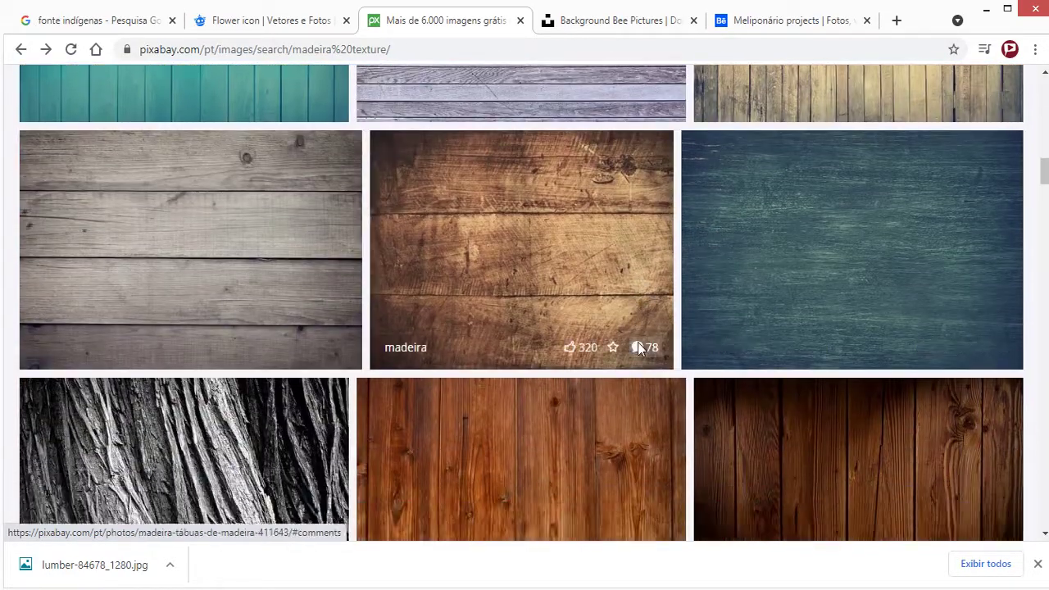
scroll(634, 339, "down", 3)
scroll(671, 320, "down", 1)
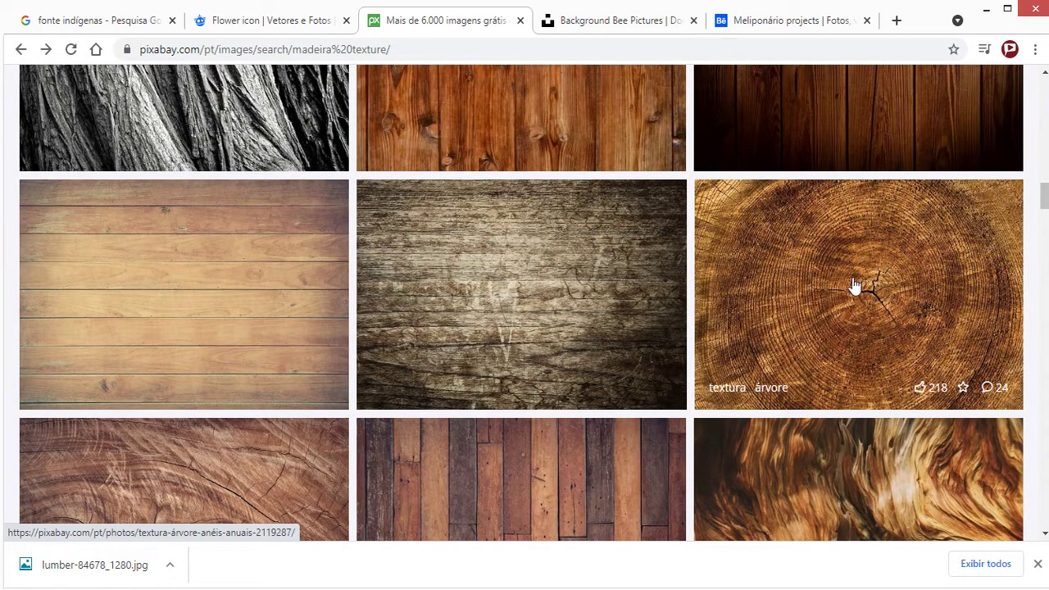
Step: Copy lumber-84678_1280.jpg from the download bar into the Meliponário Irataí imagens folder
left_click_drag(97, 560, 172, 568)
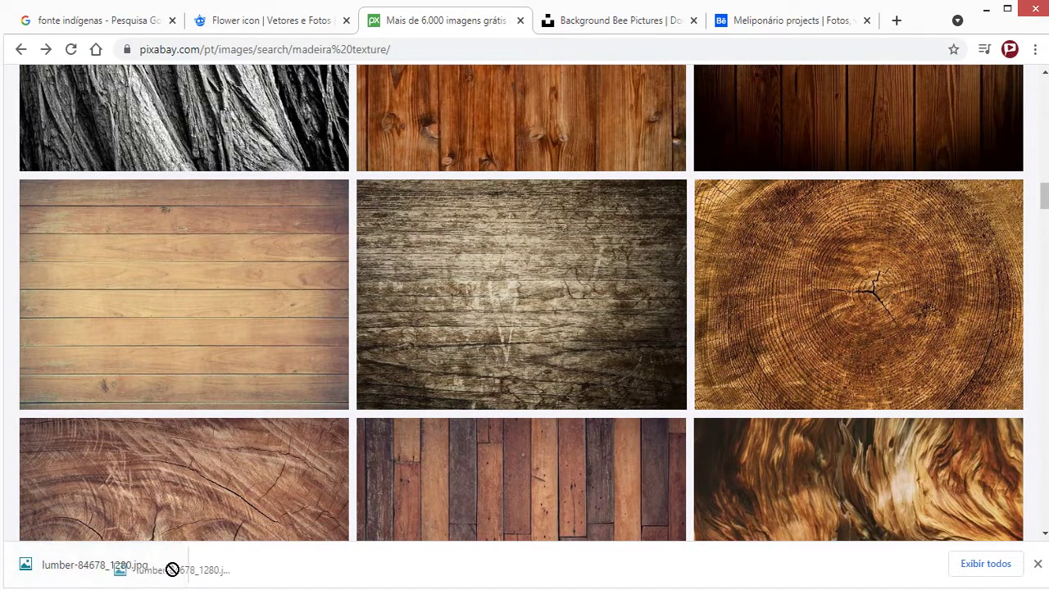
key("alt+Tab")
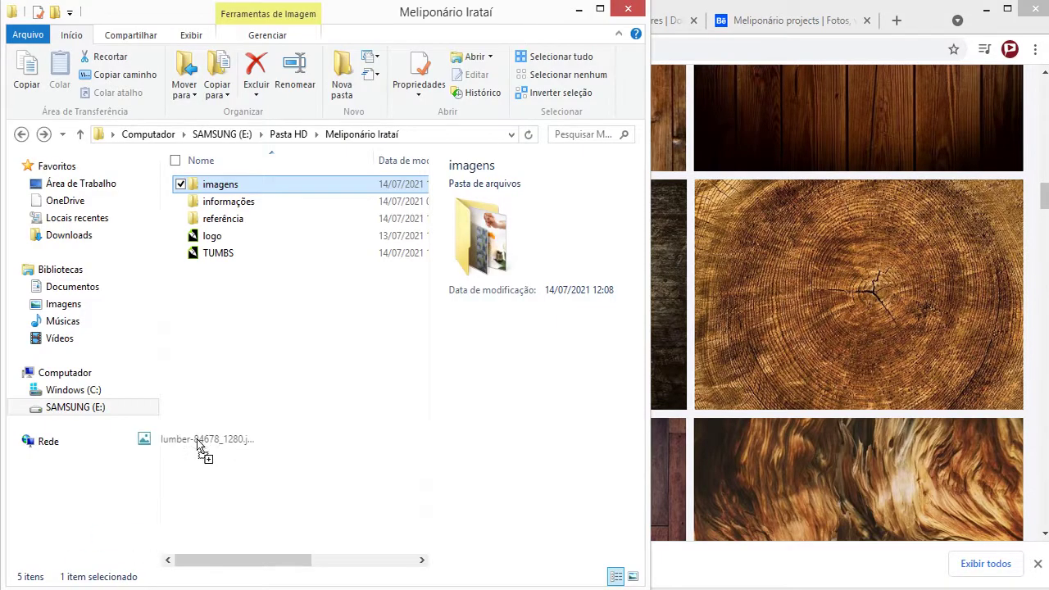
mouse_move(198, 445)
left_mouse_down()
mouse_move(235, 188)
mouse_move(223, 193)
left_mouse_up()
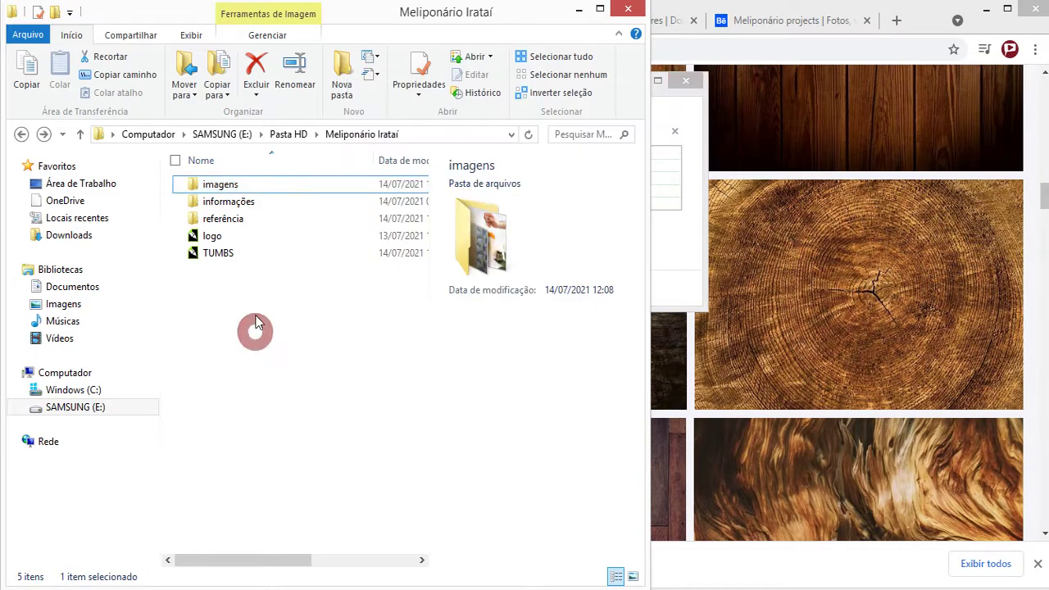
double_click(219, 183)
left_click_drag(421, 348, 441, 475)
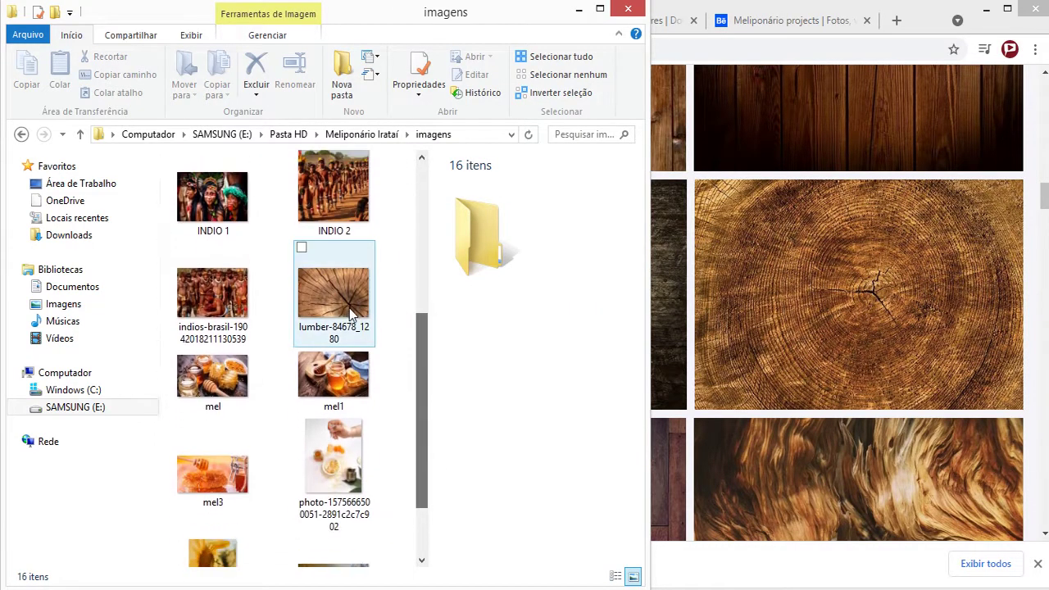
left_click(422, 437)
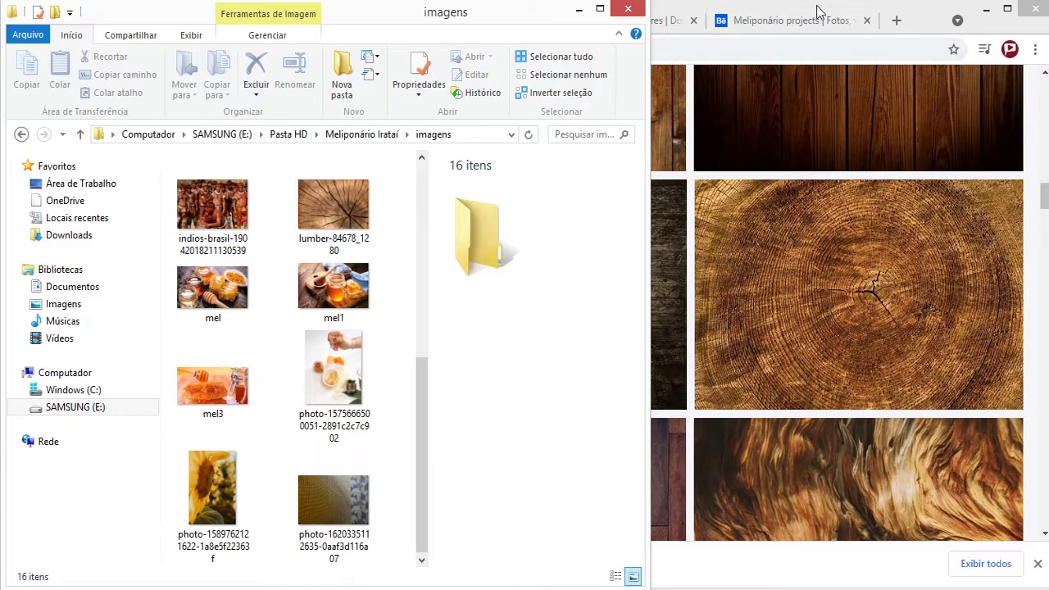
left_click(909, 12)
Step: Scroll down and back up through the madeira texture results
scroll(843, 270, "down", 3)
scroll(835, 344, "down", 4)
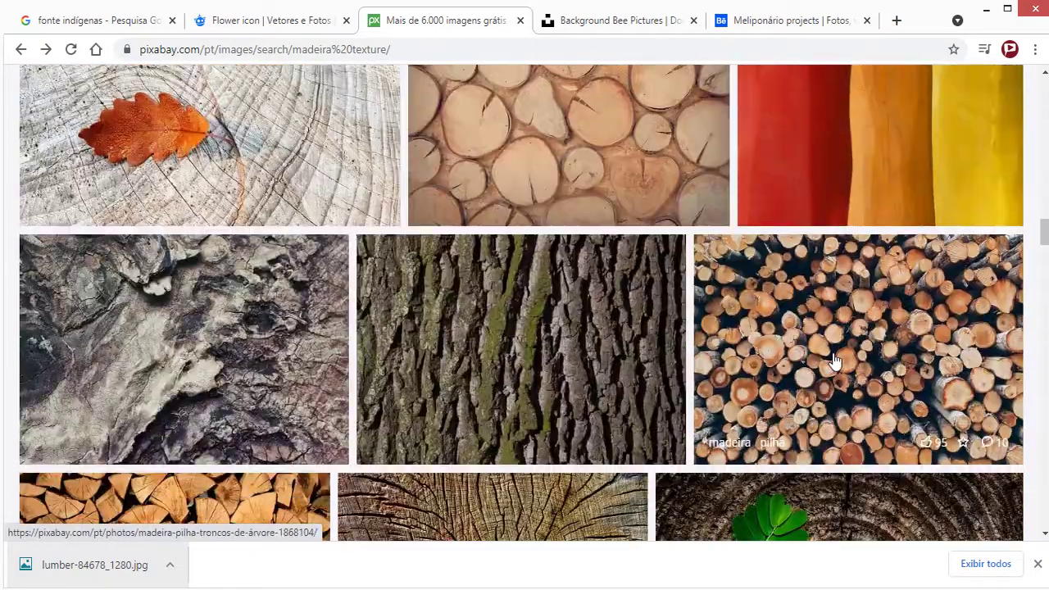
scroll(832, 359, "down", 4)
scroll(831, 344, "down", 4)
scroll(815, 340, "down", 2)
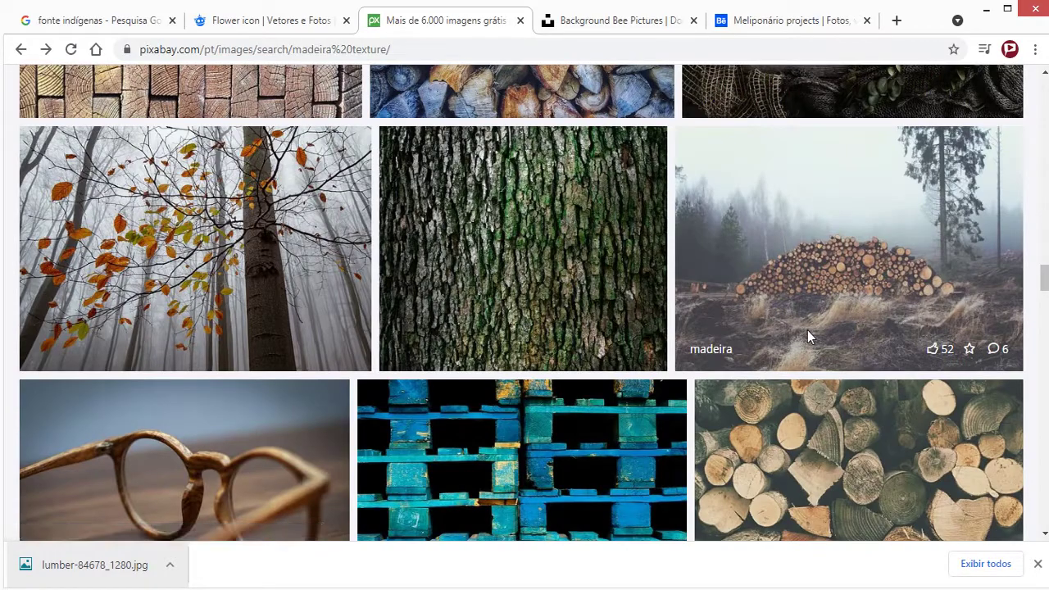
scroll(806, 336, "down", 6)
scroll(798, 326, "down", 3)
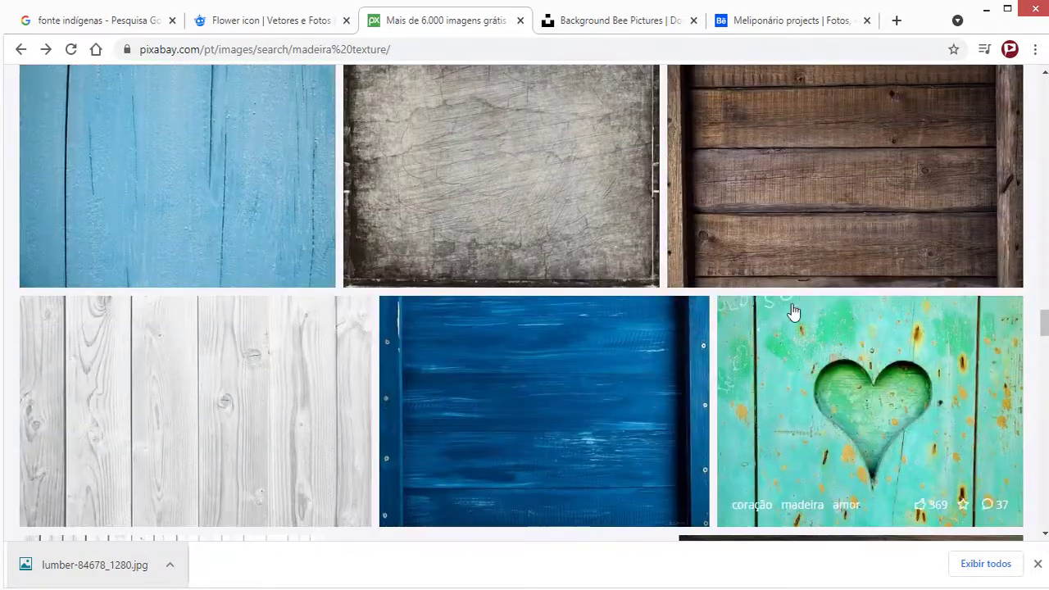
scroll(702, 402, "up", 4)
scroll(576, 328, "up", 4)
scroll(508, 330, "up", 4)
scroll(527, 381, "up", 5)
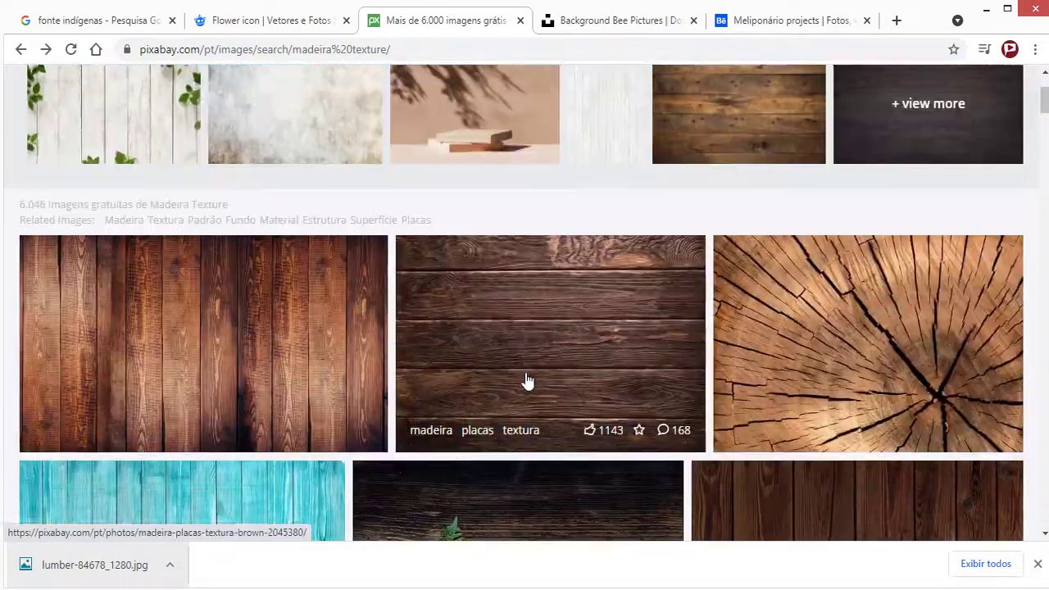
scroll(526, 381, "up", 3)
Step: Check the Notepad brief's texture line (madeira, terra, taipa), then return to Pixabay
left_click(510, 584)
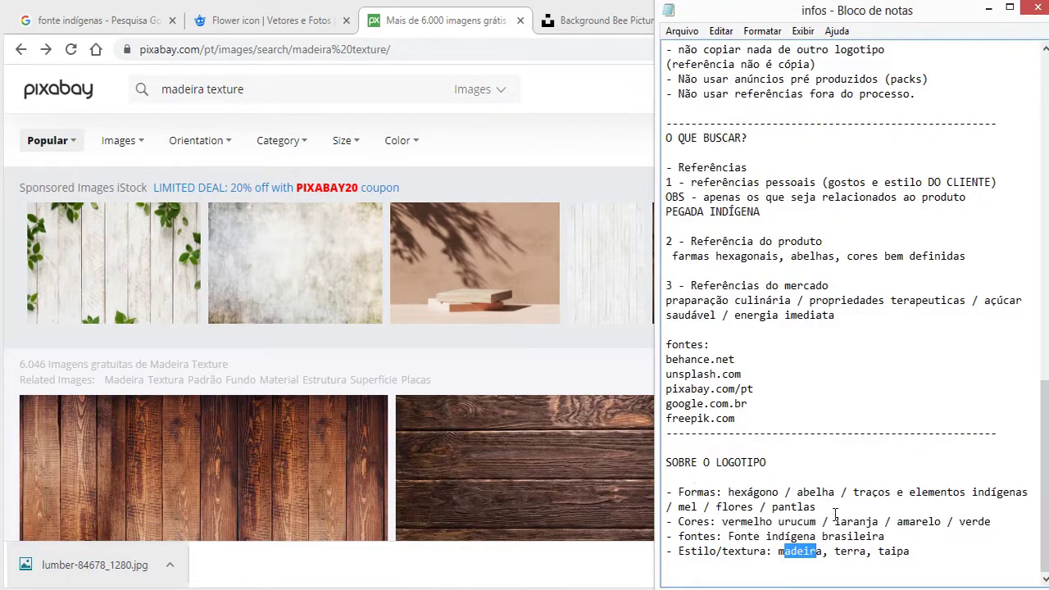
left_click(849, 553)
scroll(459, 262, "up", 2)
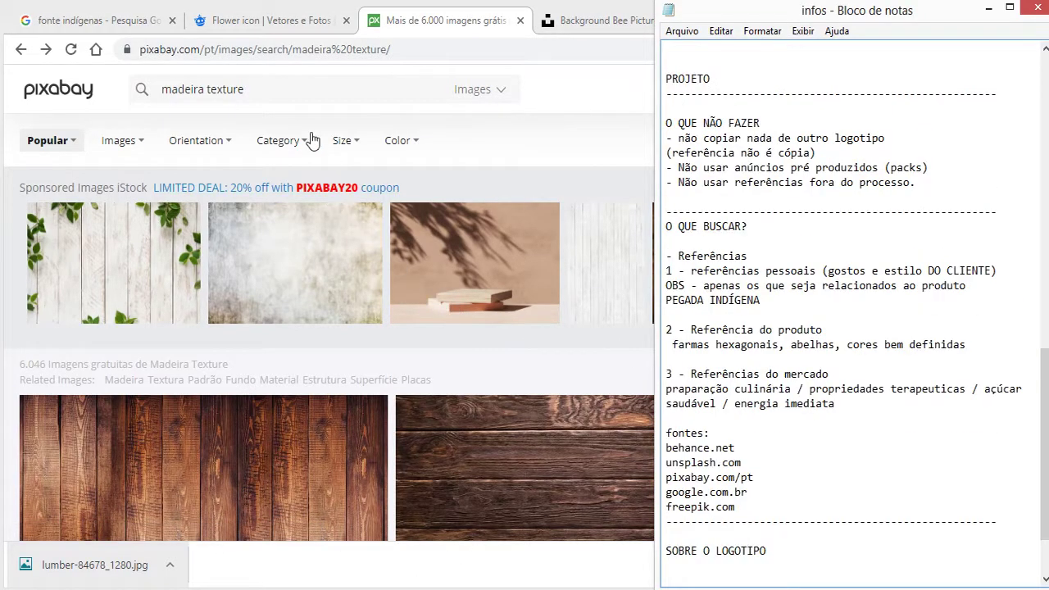
left_click(244, 88)
Step: Search Pixabay for 'terra textura' and scroll through the cracked earth and soil textures
triple_click(276, 89)
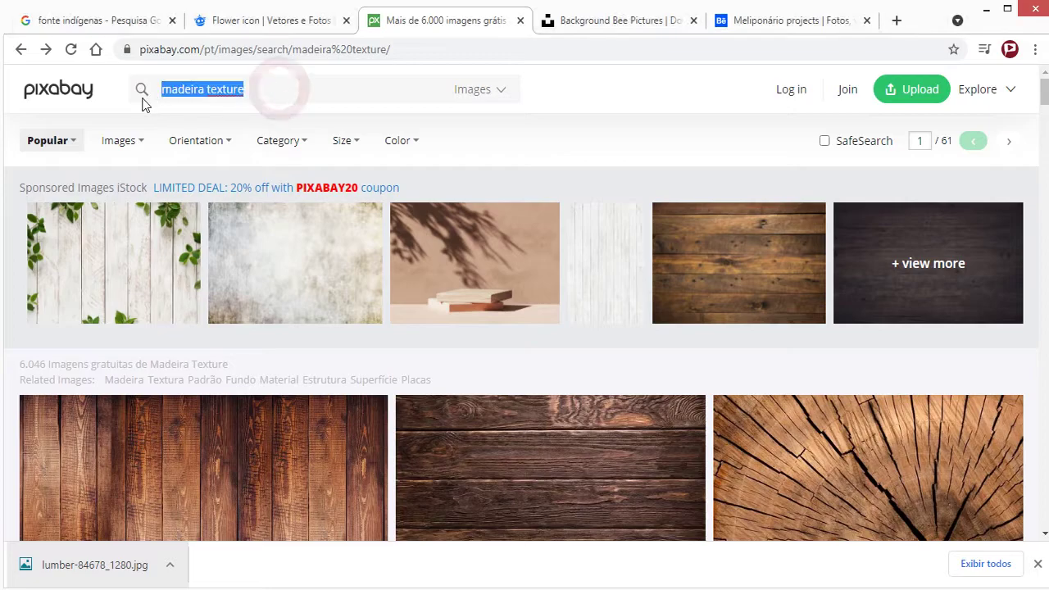
type("terra text")
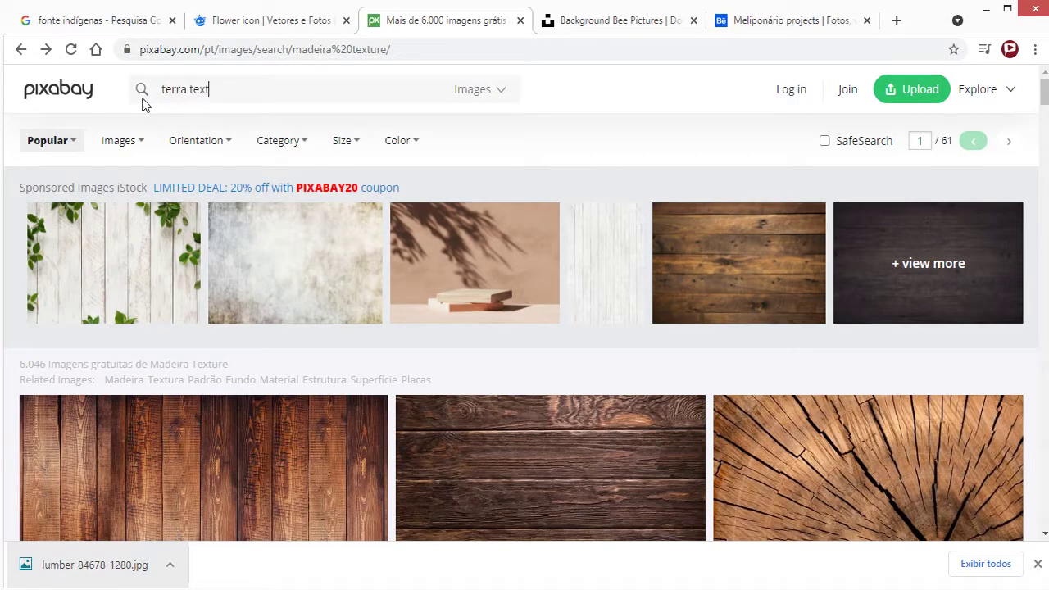
type("ura")
key("Return")
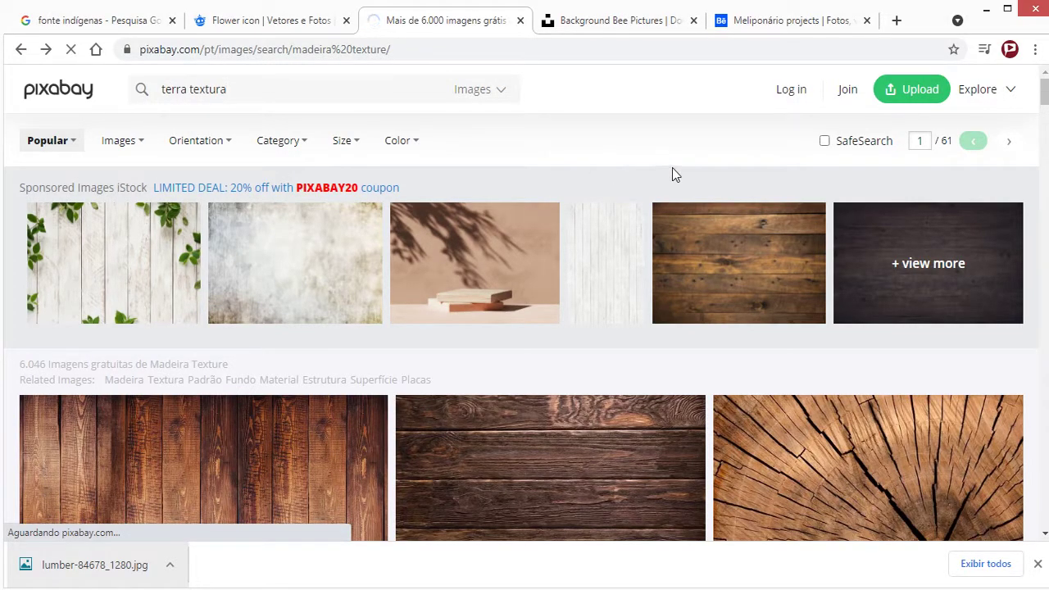
scroll(721, 278, "down", 4)
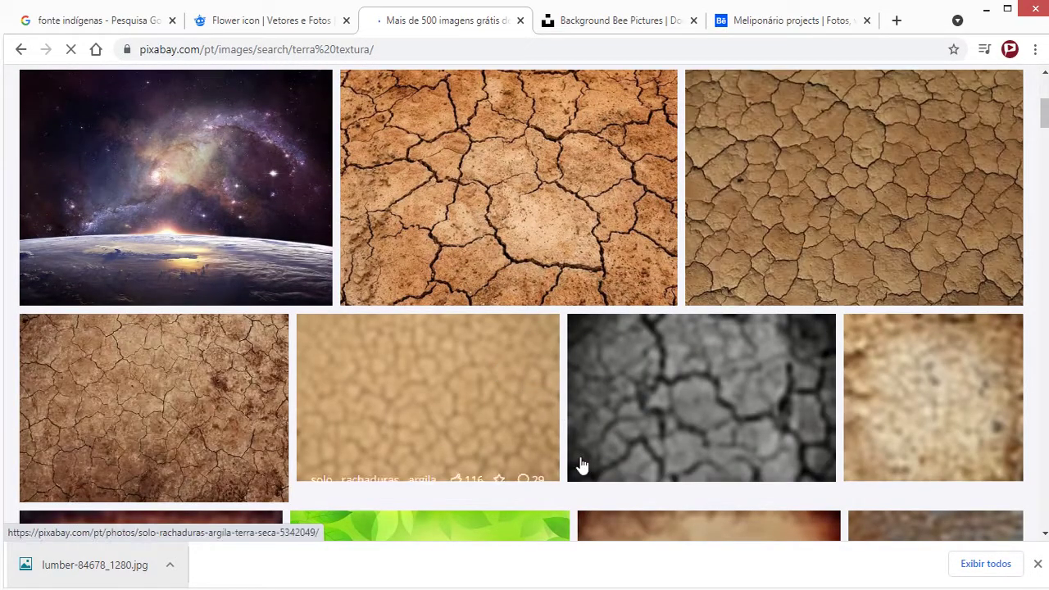
scroll(718, 456, "down", 4)
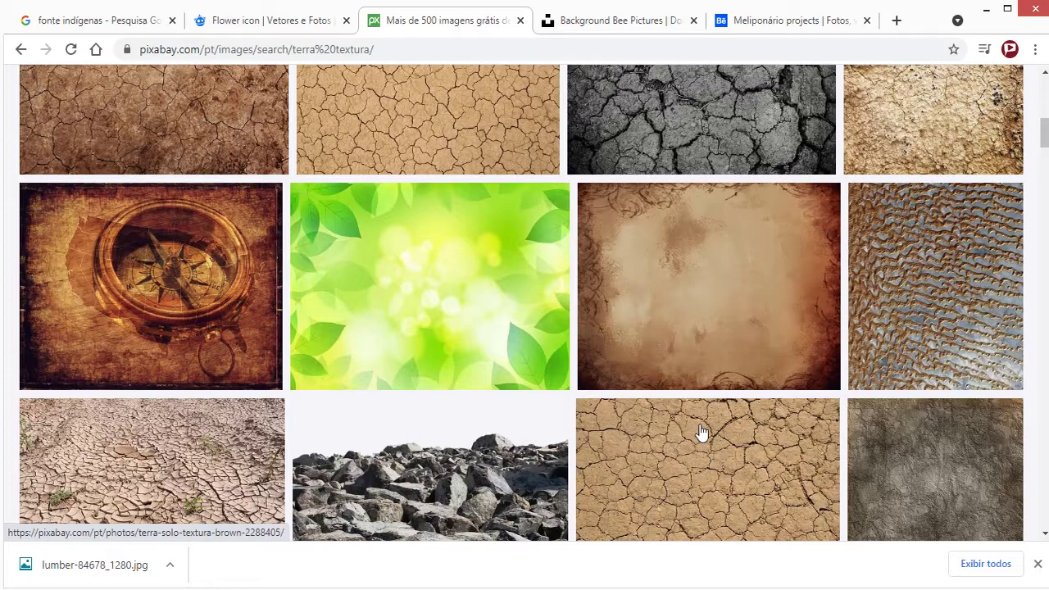
scroll(700, 431, "down", 4)
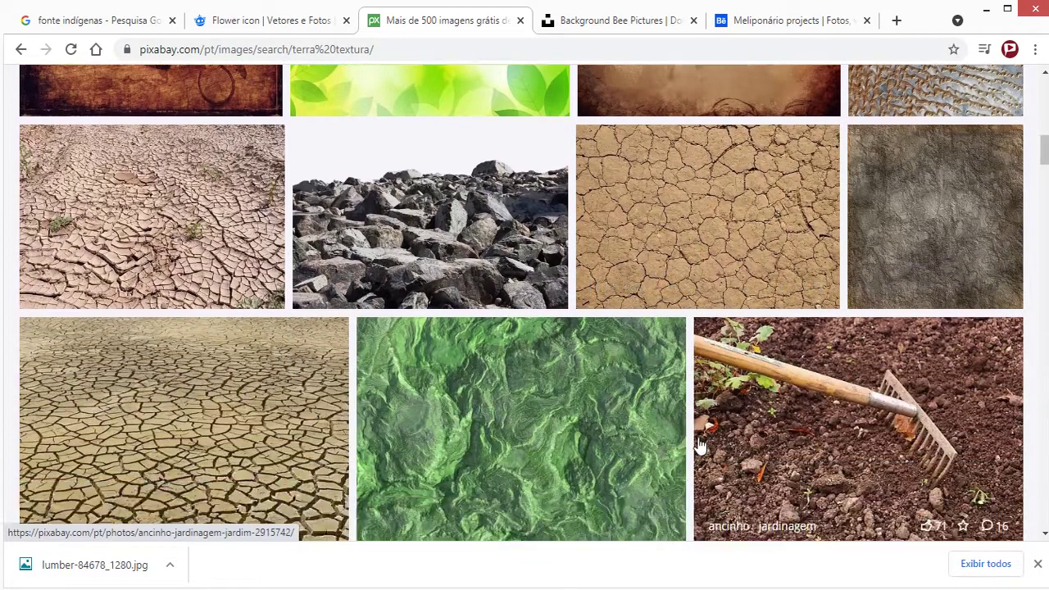
scroll(699, 445, "down", 4)
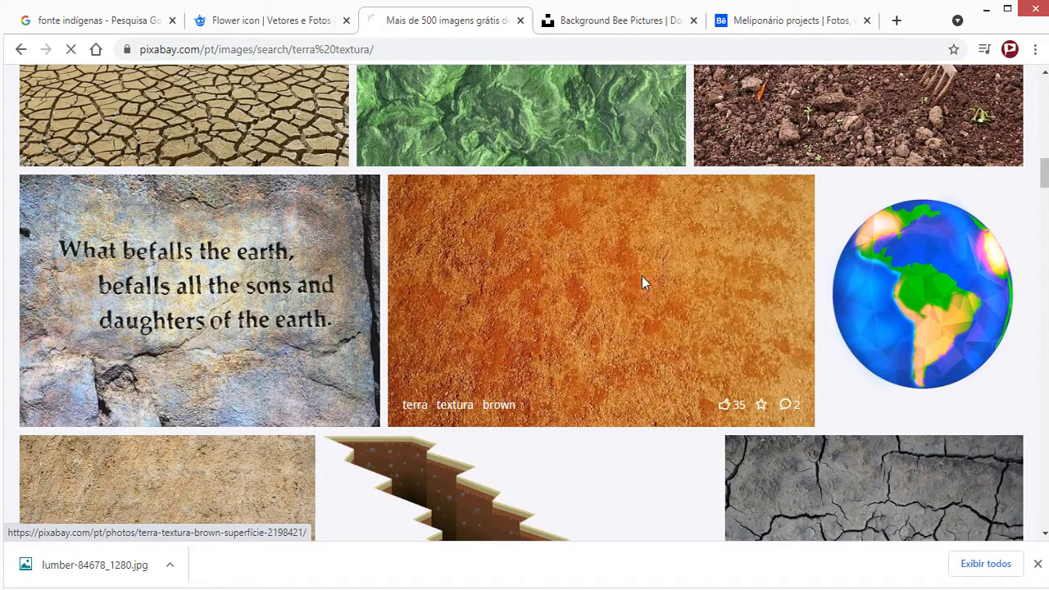
Step: Save the orange earth photo as land-2198421_960_720.jpg in imagens, then return to results
left_click(648, 296)
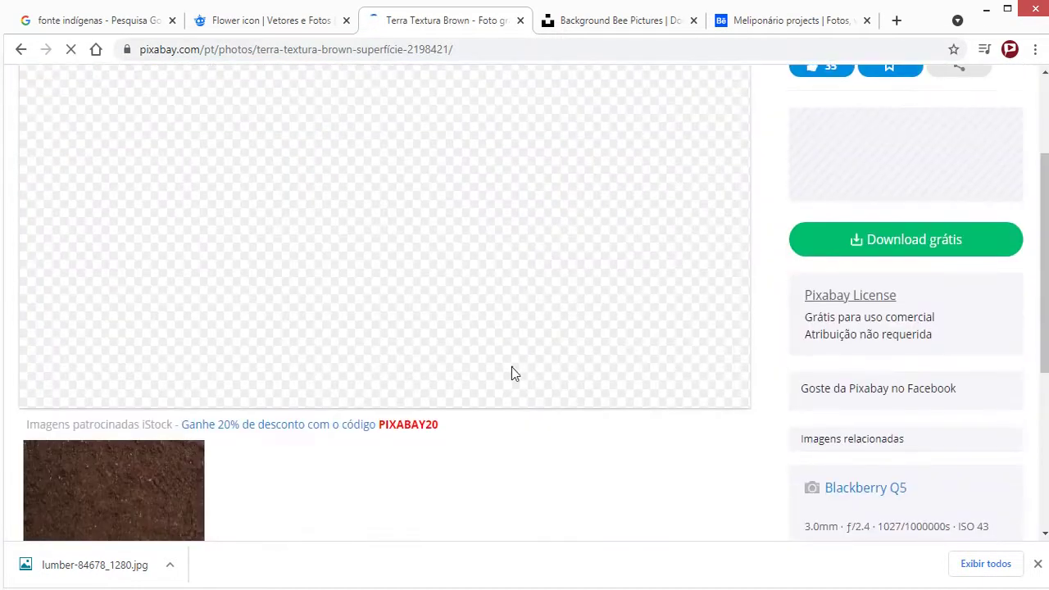
scroll(639, 401, "up", 2)
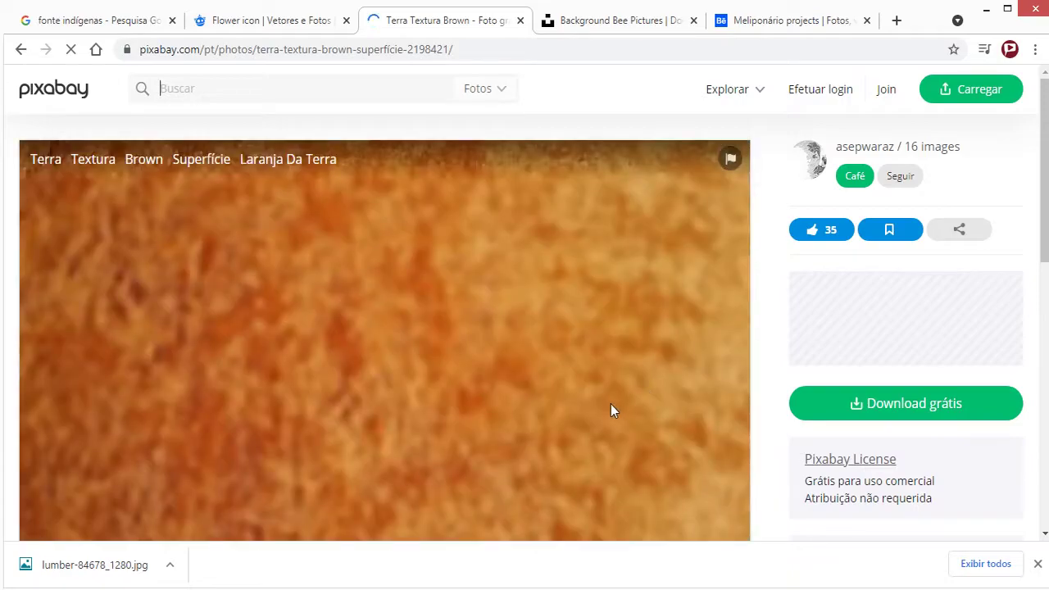
right_click(611, 404)
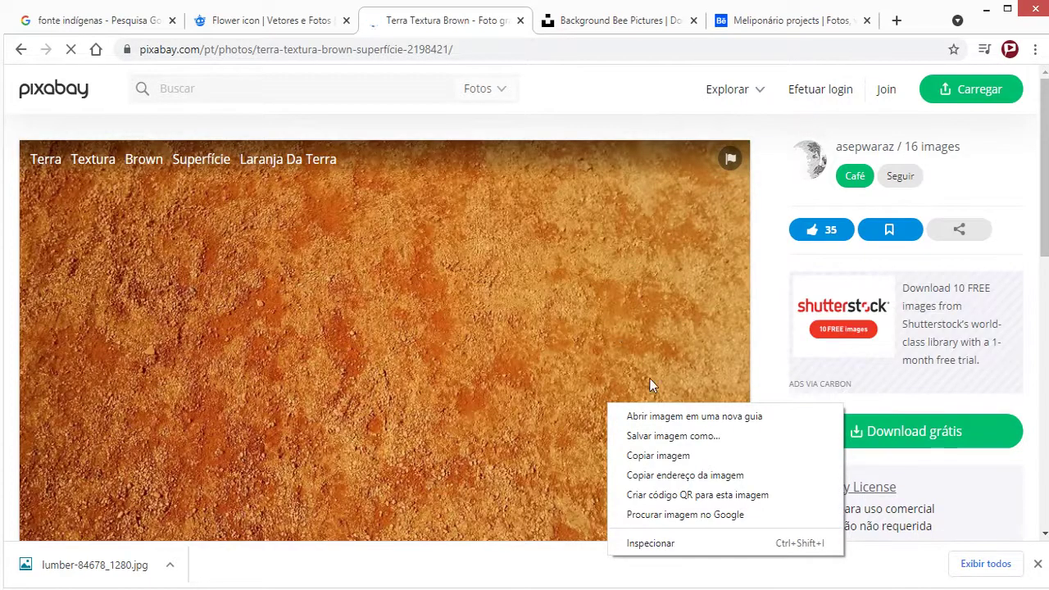
left_click(661, 459)
right_click(562, 354)
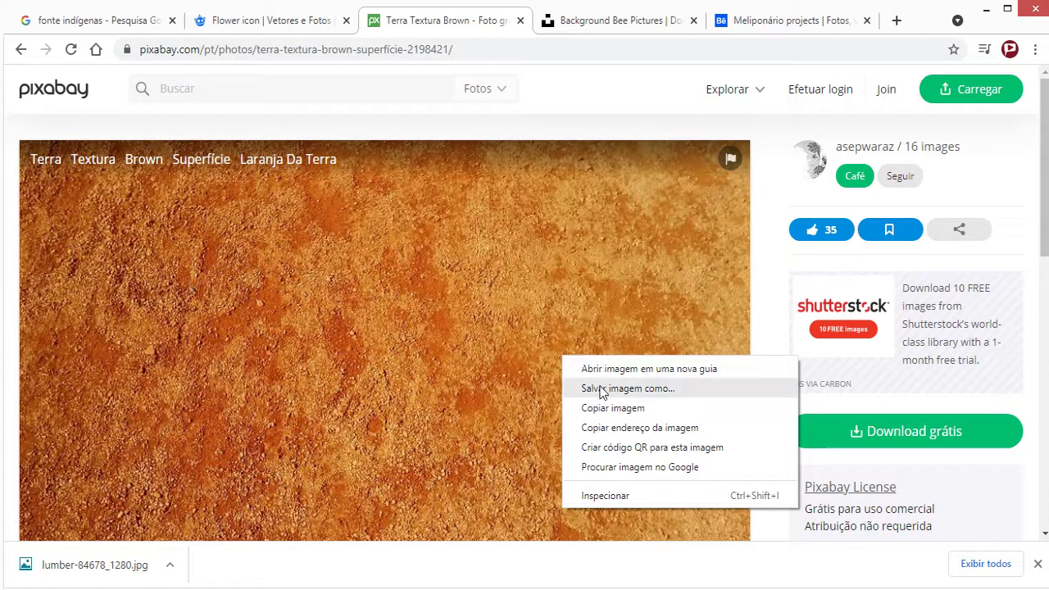
left_click(572, 393)
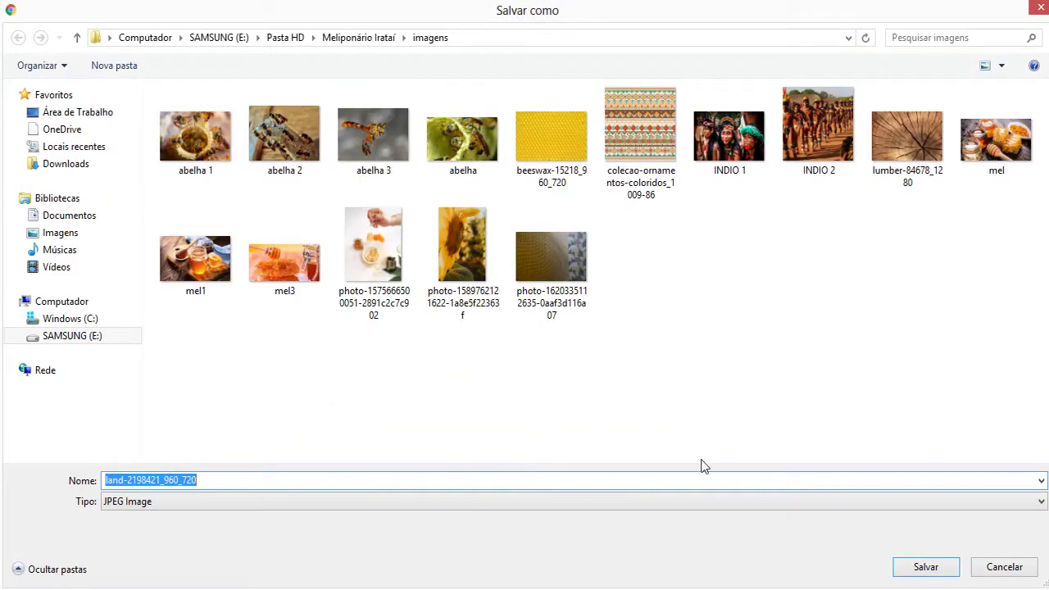
left_click(917, 565)
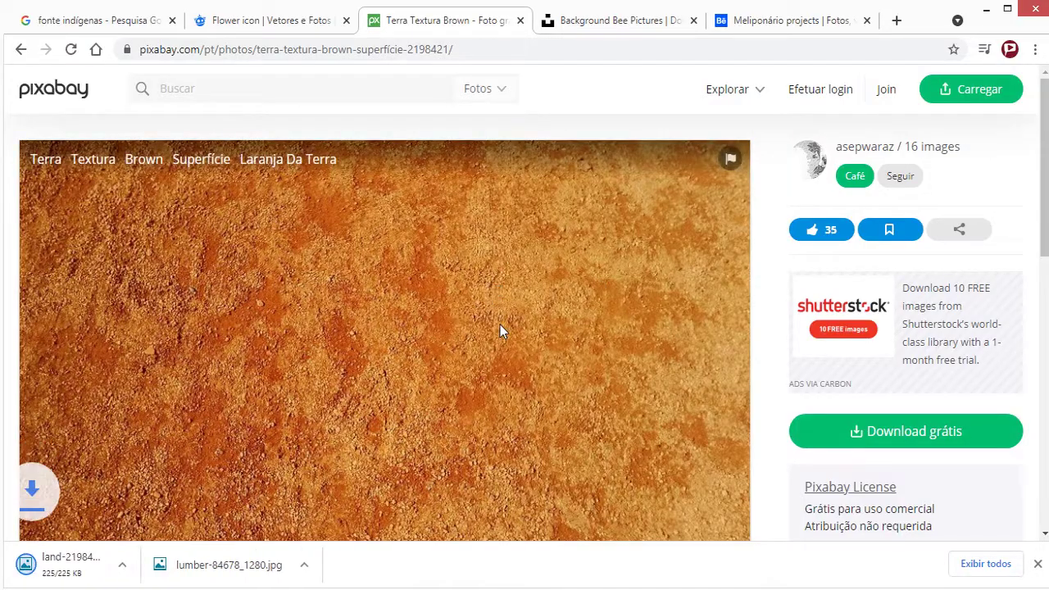
scroll(524, 336, "down", 5)
left_click(21, 50)
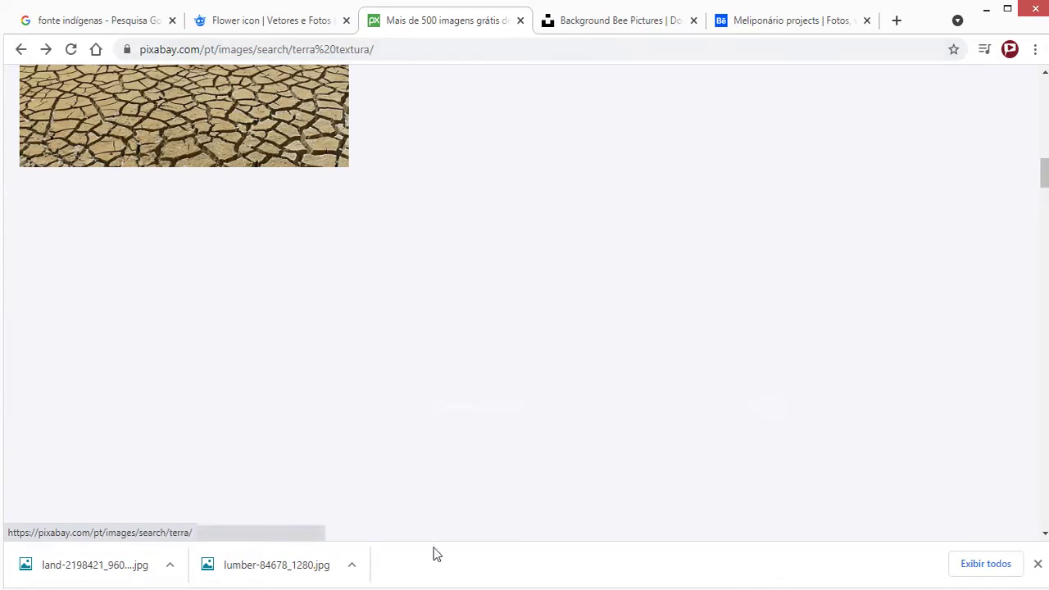
scroll(566, 398, "down", 5)
Step: Save the Pixabay sandy yellow soil photo as ground-1247893_960_720.jpg in the imagens folder
scroll(574, 393, "down", 4)
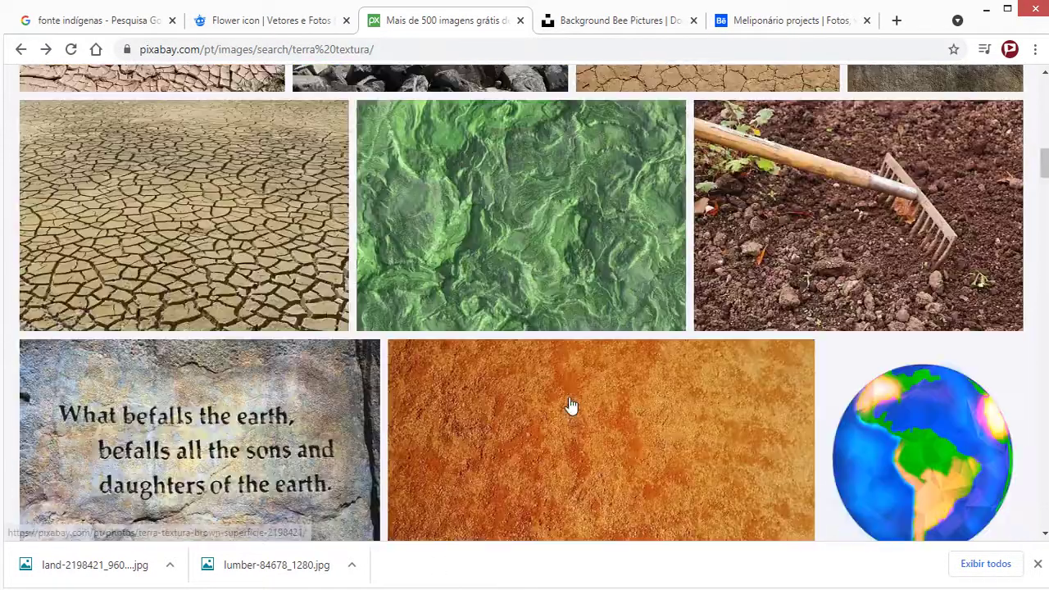
scroll(568, 404, "down", 4)
scroll(527, 405, "down", 1)
left_click(183, 305)
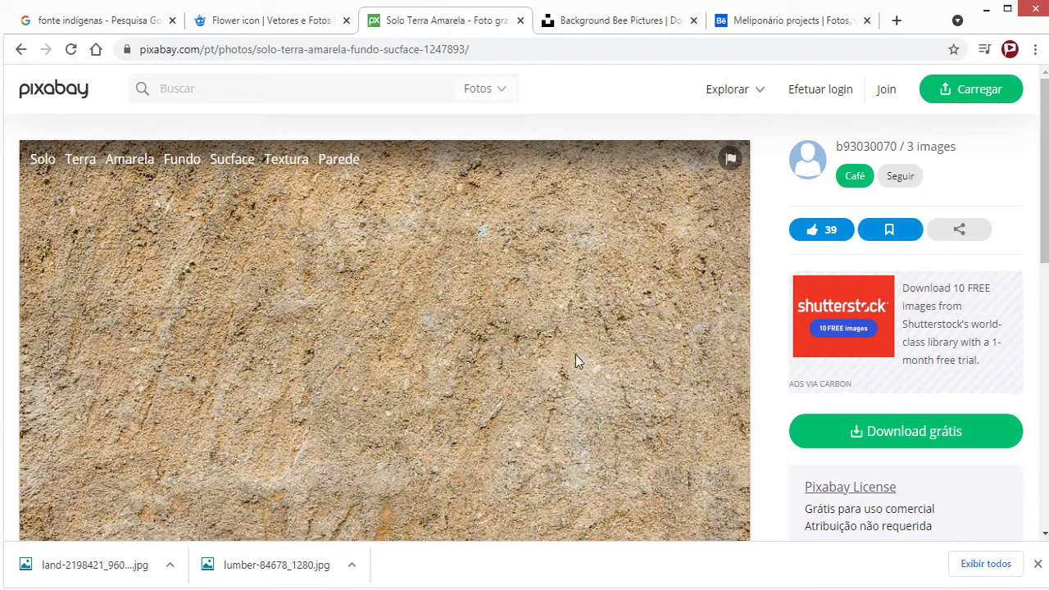
right_click(575, 354)
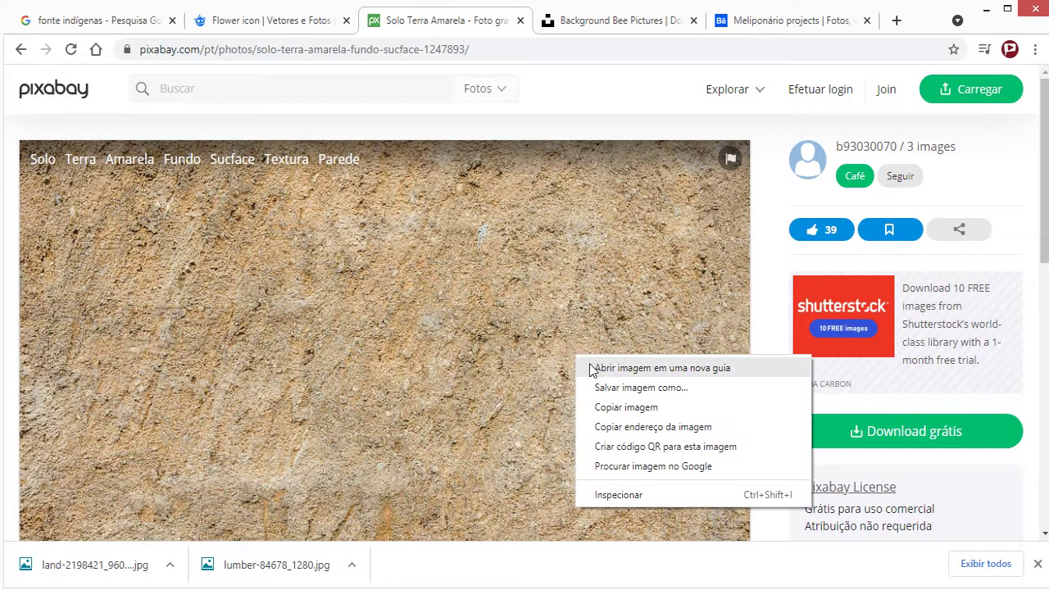
left_click(598, 397)
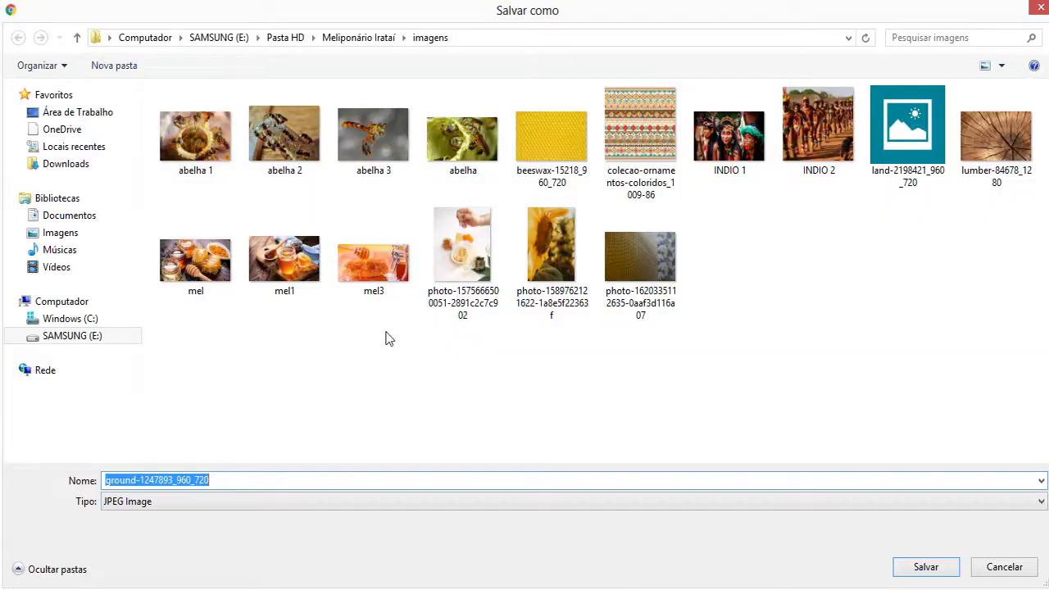
left_click(950, 565)
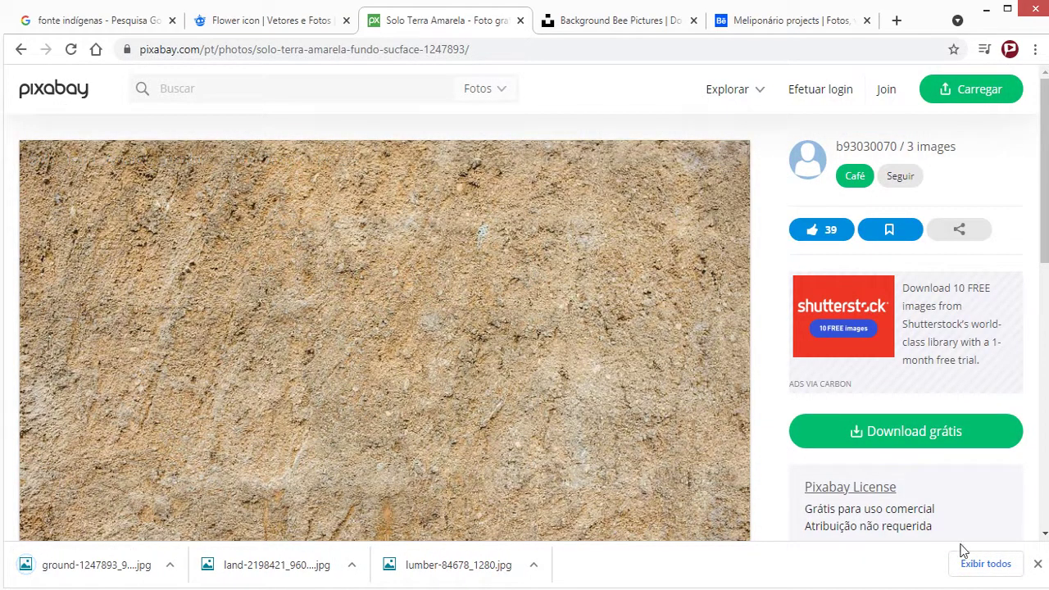
left_click(1037, 566)
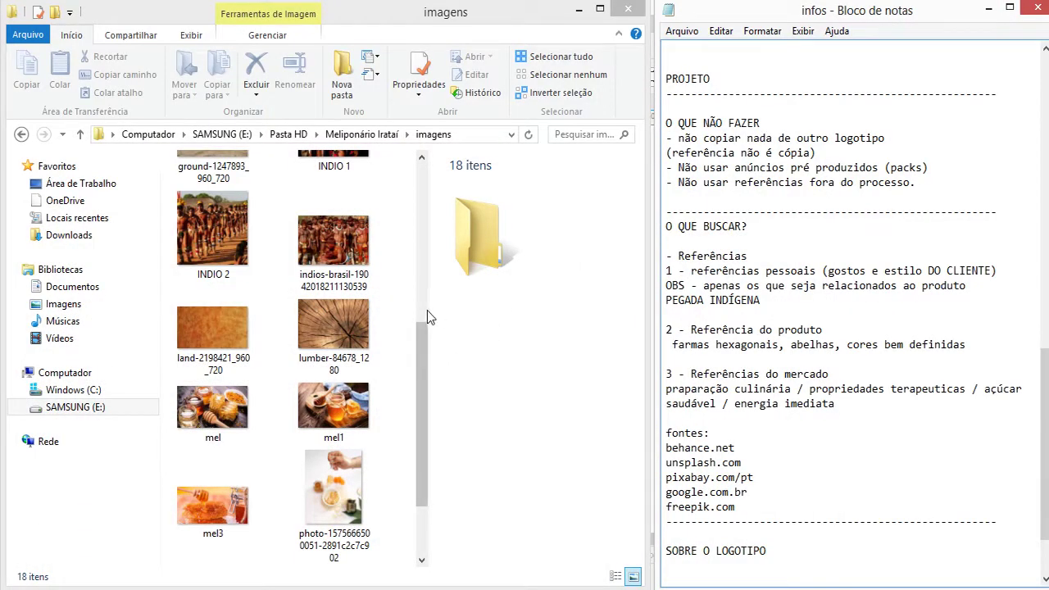
Step: In File Explorer, reopen the imagens folder from the Meliponário Irataí project folder
left_click(428, 310)
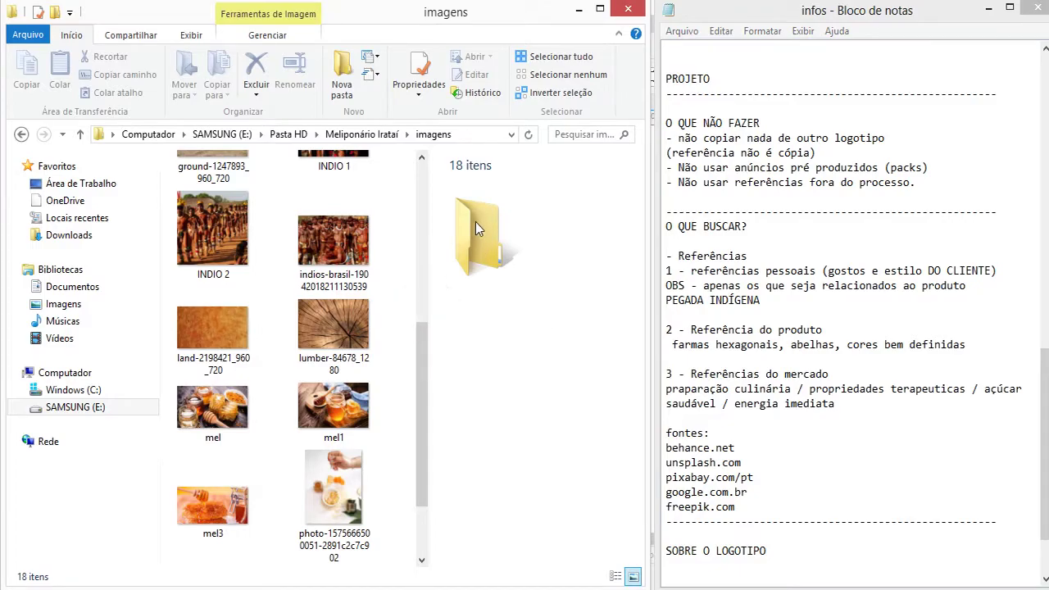
left_click(644, 147)
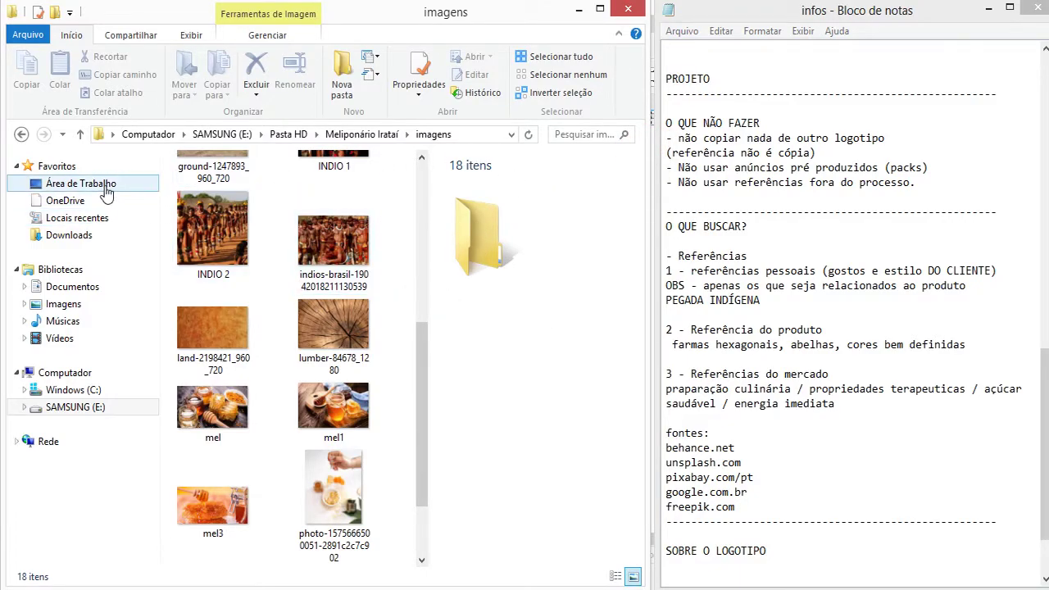
left_click(361, 133)
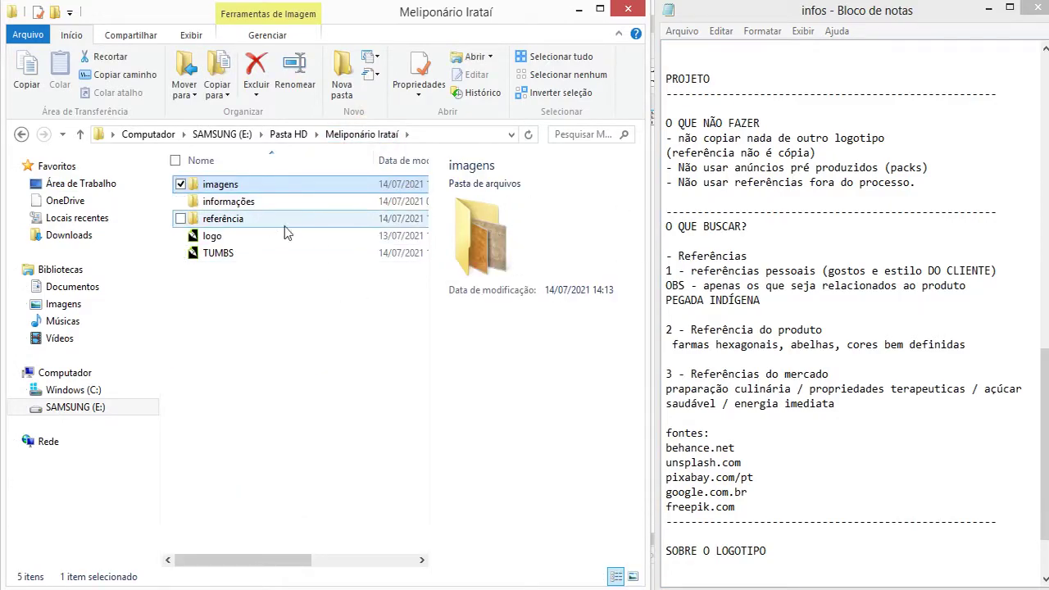
double_click(267, 187)
scroll(316, 274, "down", 3)
scroll(316, 275, "down", 3)
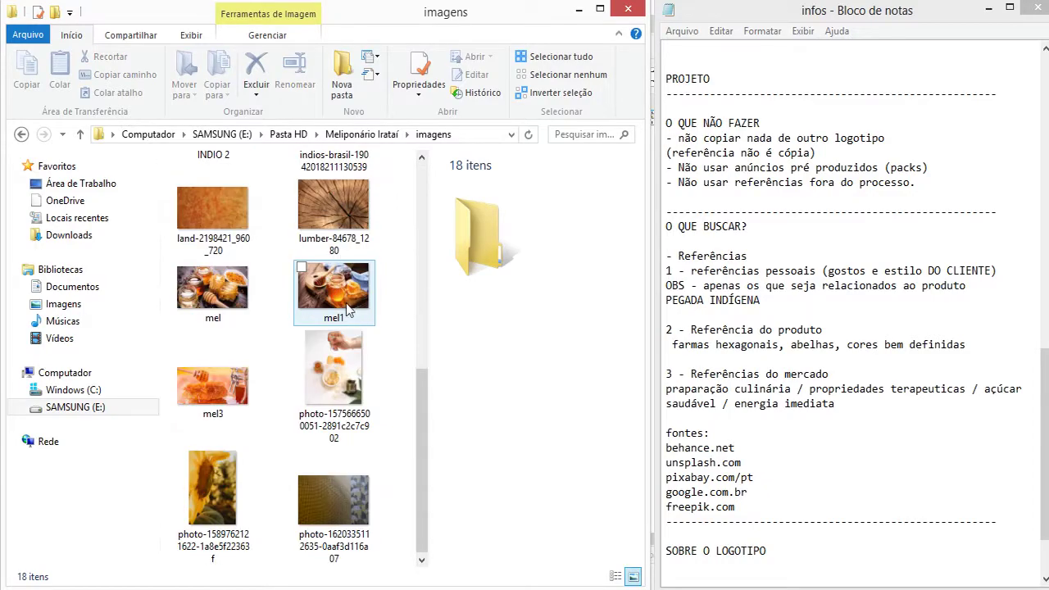
Step: Widen the folder window to three columns, then bring Chrome back to the front
left_click(723, 11)
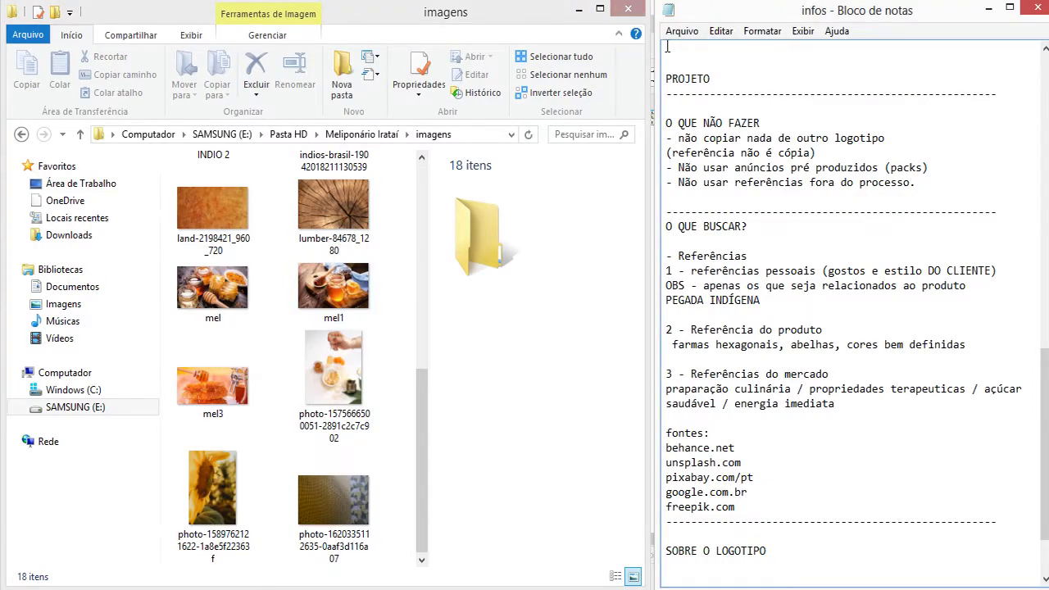
left_click_drag(647, 43, 652, 42)
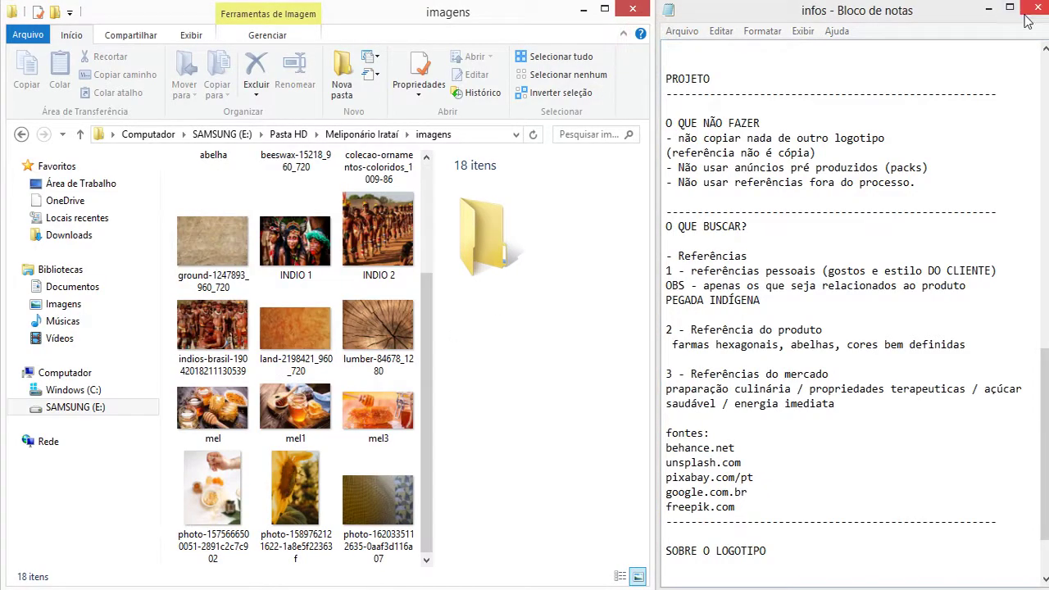
left_click(959, 19)
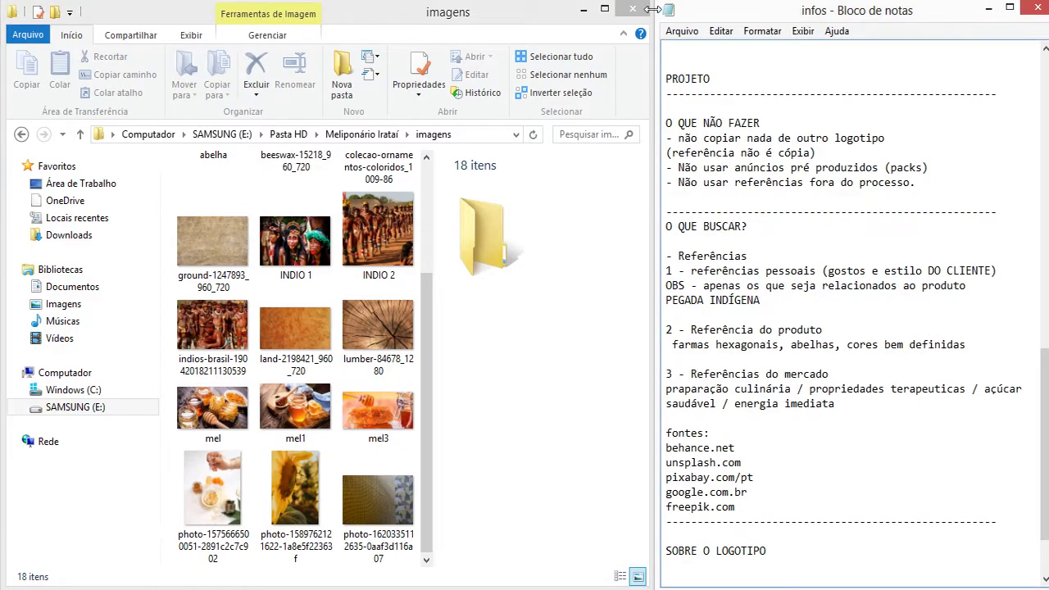
left_click(583, 8)
left_click(627, 369)
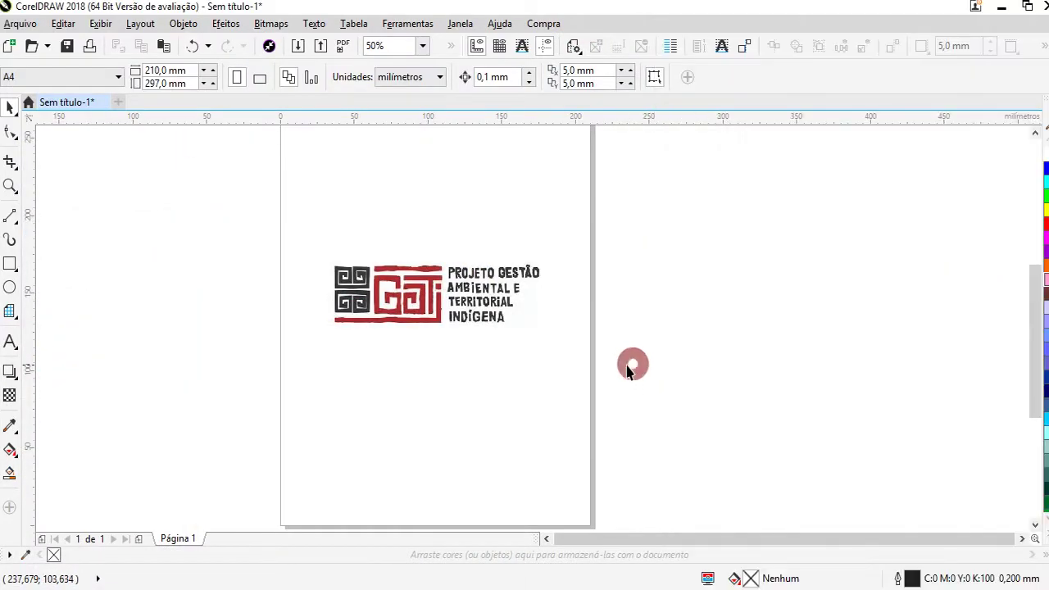
left_click(183, 588)
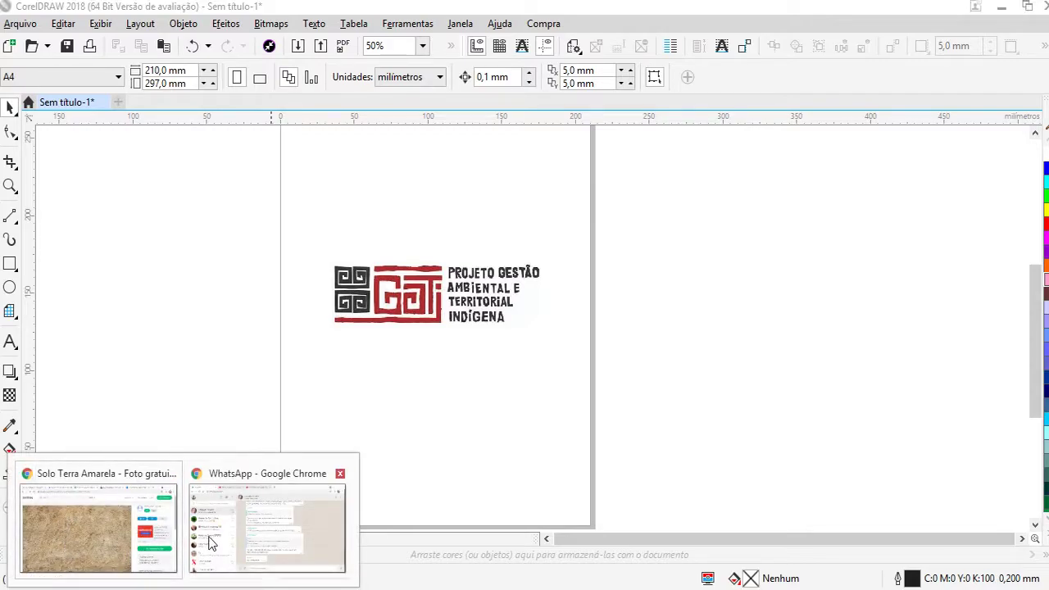
left_click(78, 520)
Step: On the Freepik tab, replace the flower icon search with a 'pattern' search
left_click(287, 22)
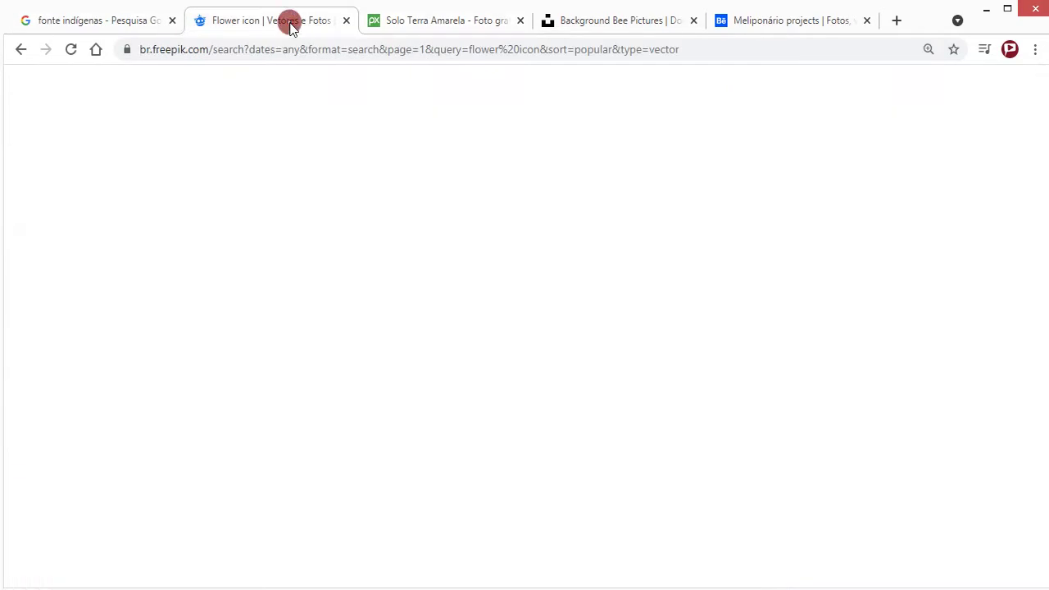
triple_click(774, 121)
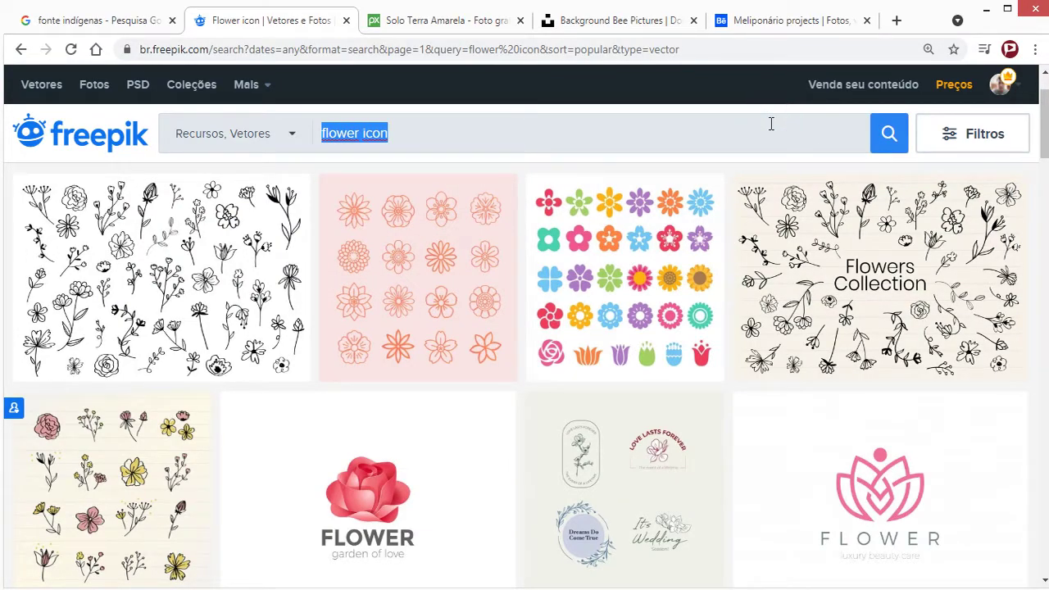
type("pattern")
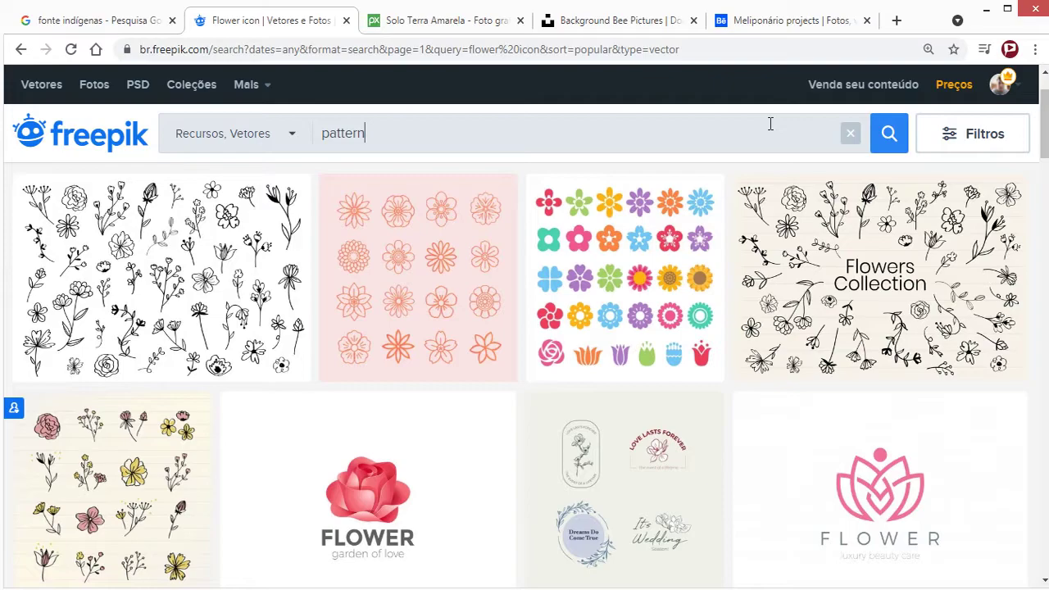
key("Return")
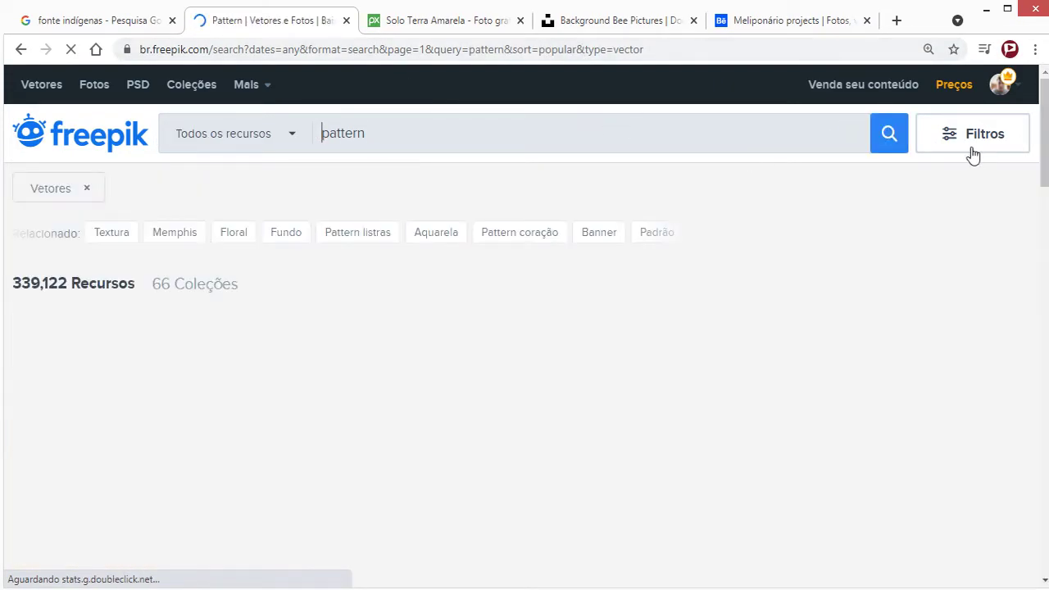
Step: Keep the Vetores filter and browse the 339,122 pattern vector results
left_click(946, 137)
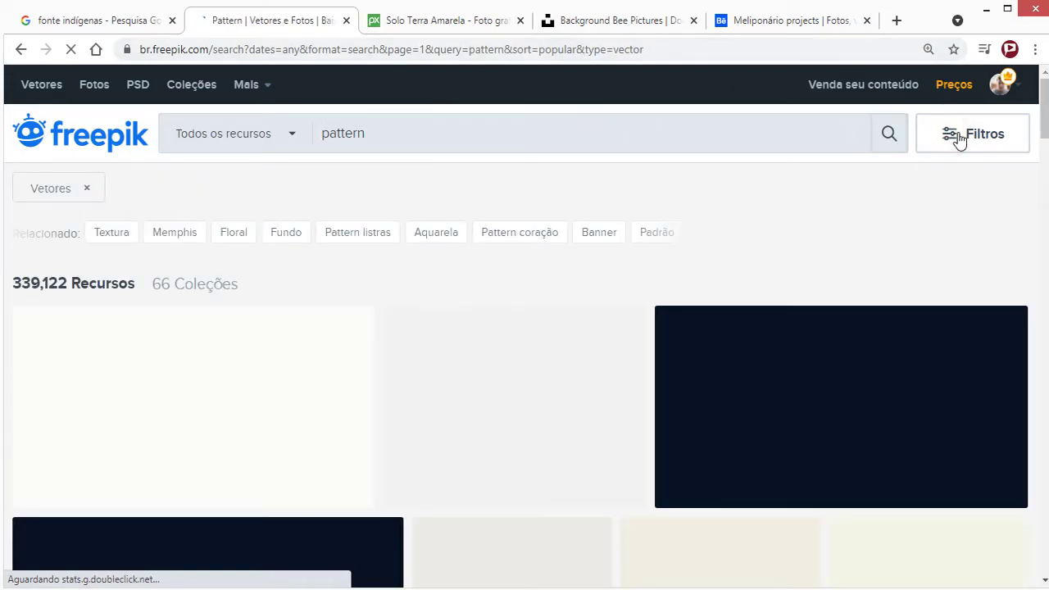
left_click(954, 141)
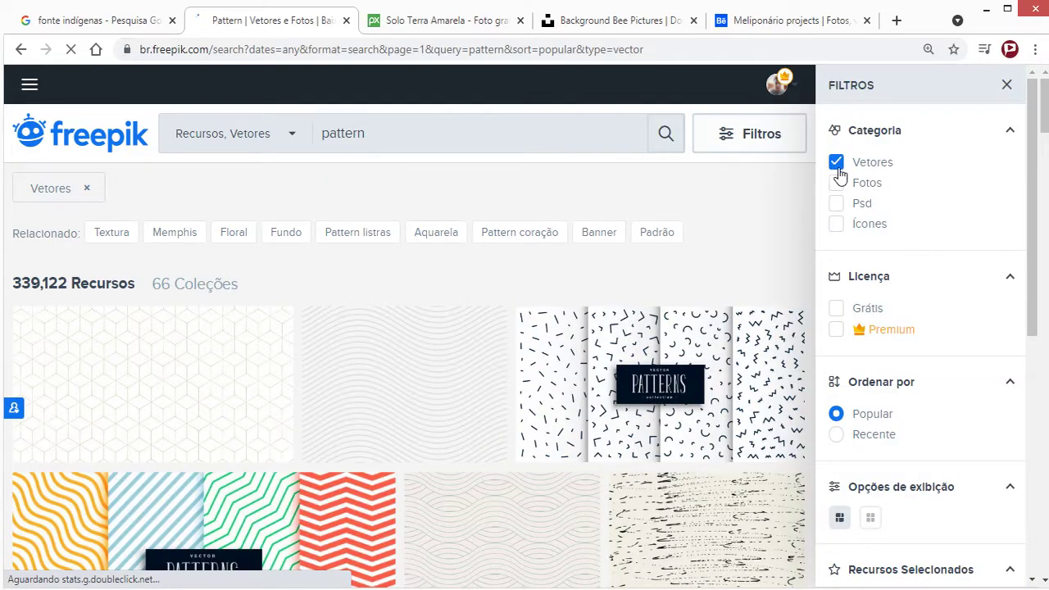
left_click(578, 136)
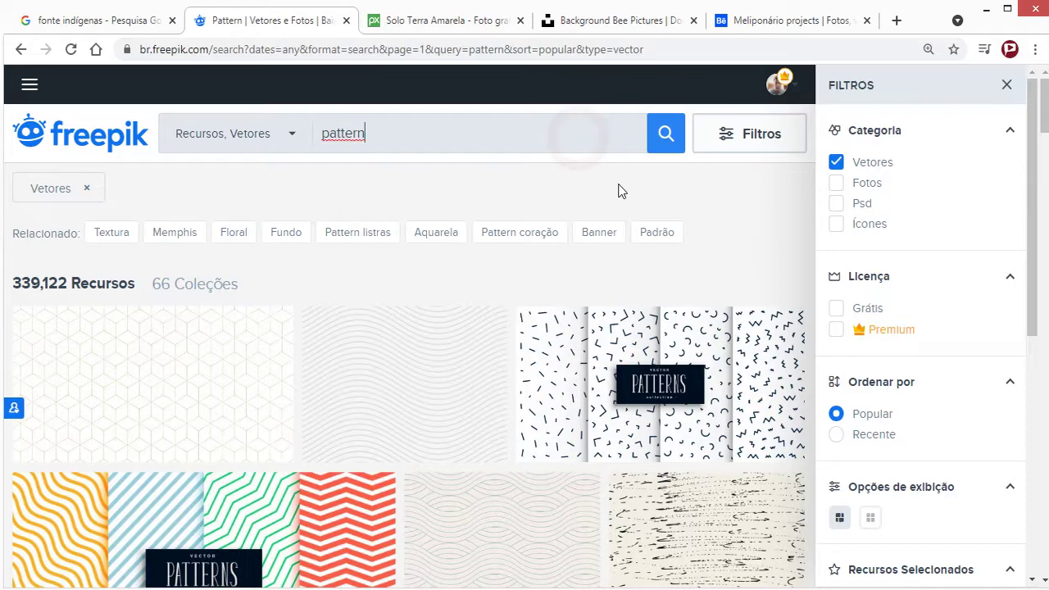
left_click(1002, 88)
scroll(663, 327, "down", 3)
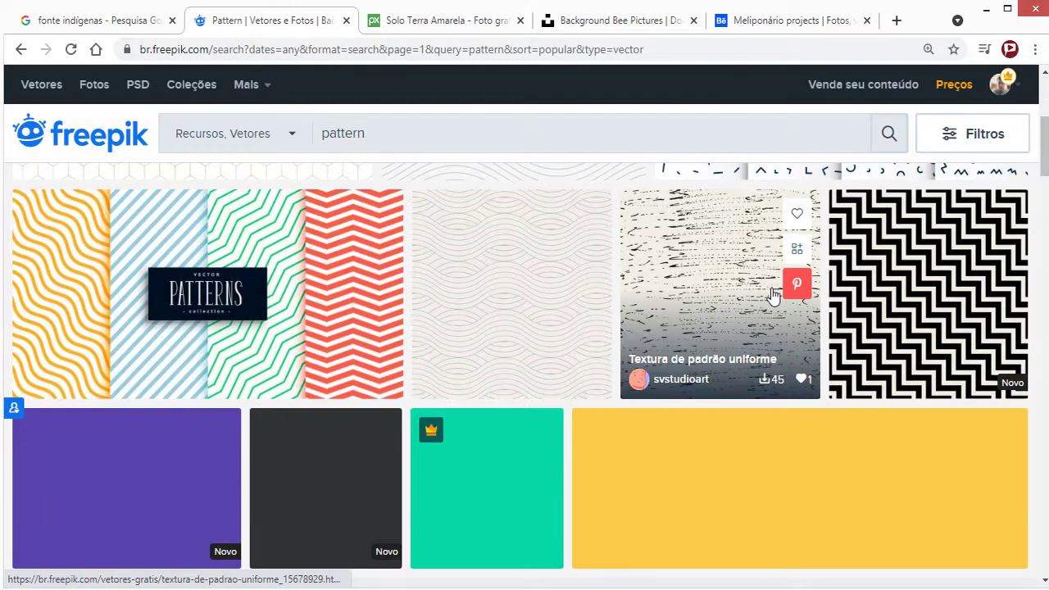
scroll(777, 304, "down", 3)
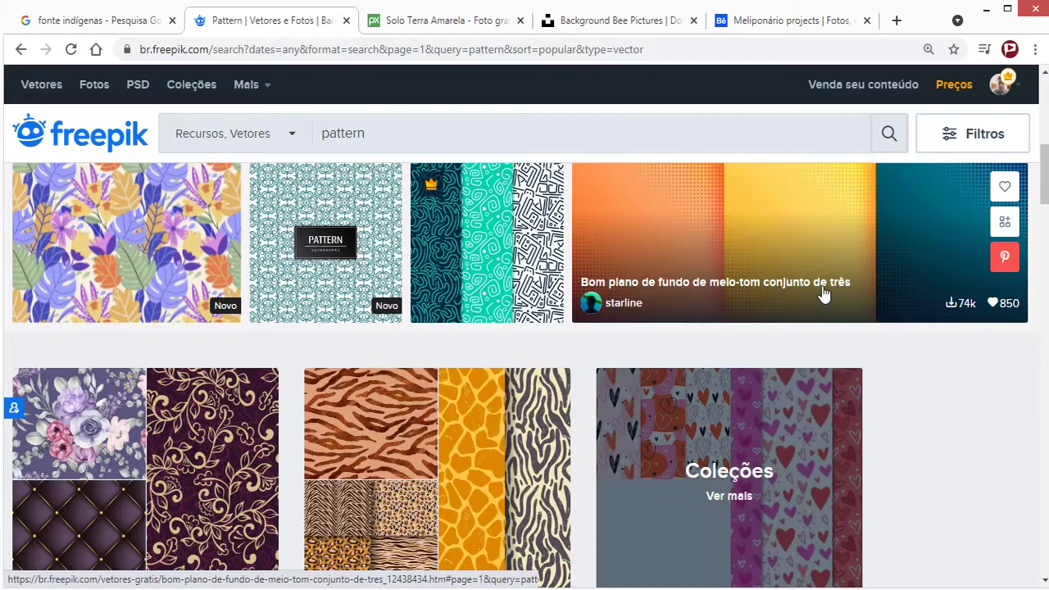
scroll(823, 295, "down", 2)
scroll(821, 295, "down", 4)
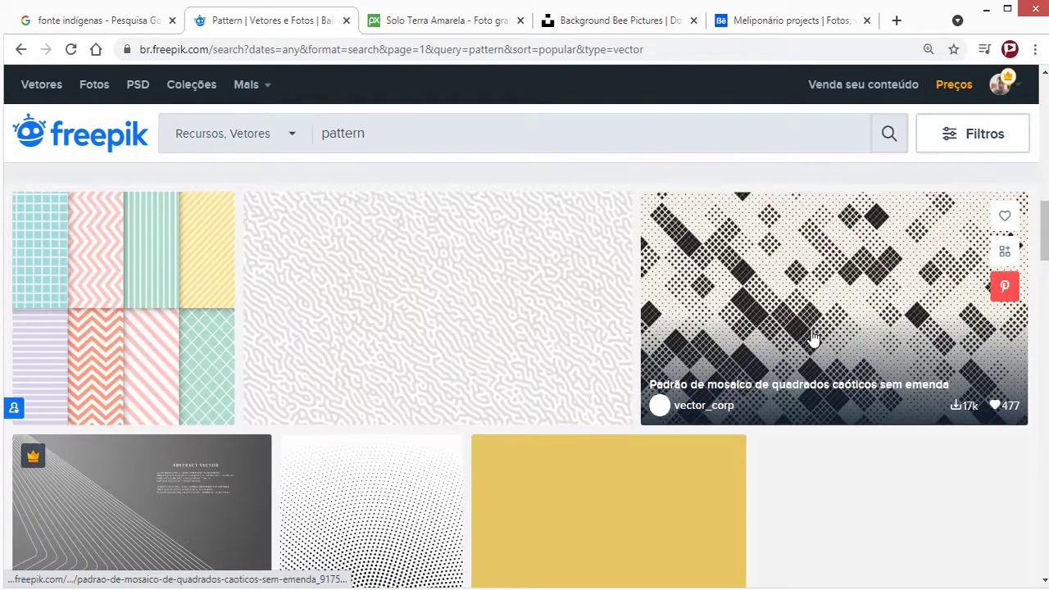
scroll(538, 445, "up", 10)
scroll(437, 237, "up", 2)
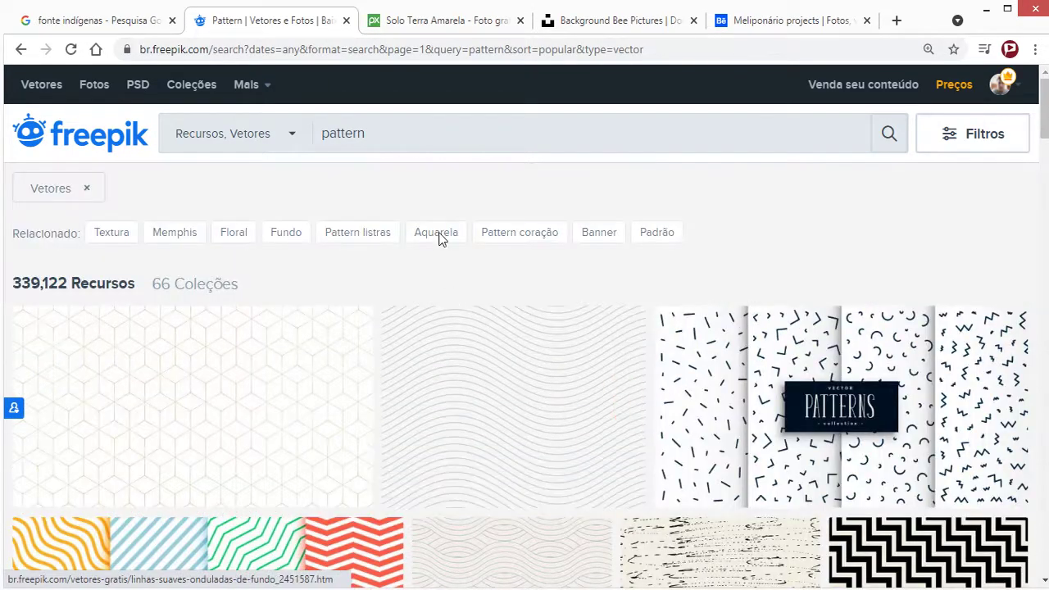
Step: Refine the search to 'pattern indian' and scroll through the first results page
left_click(391, 134)
type("in")
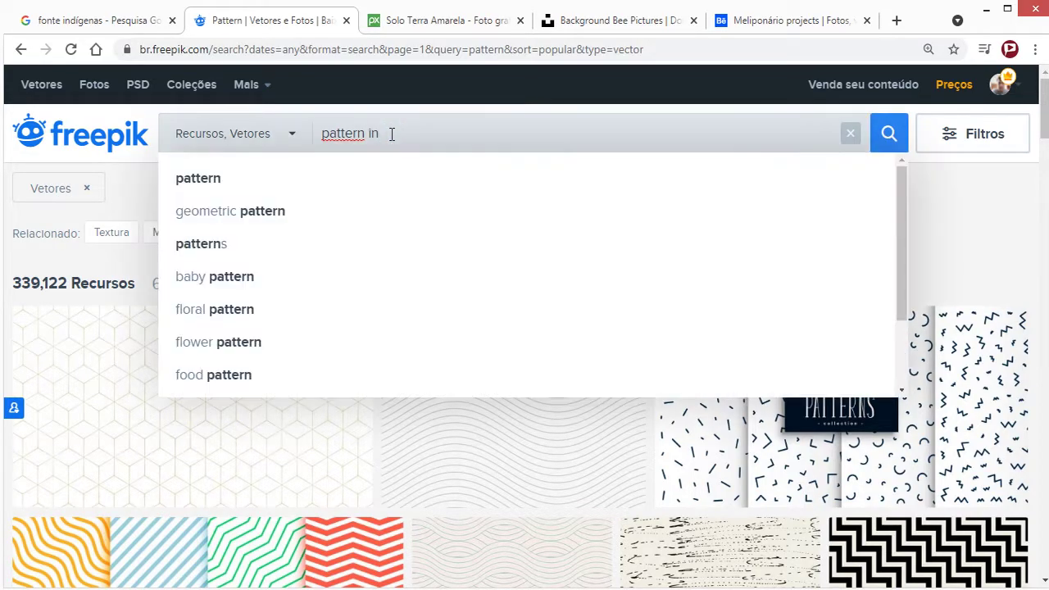
type("dian")
key("Return")
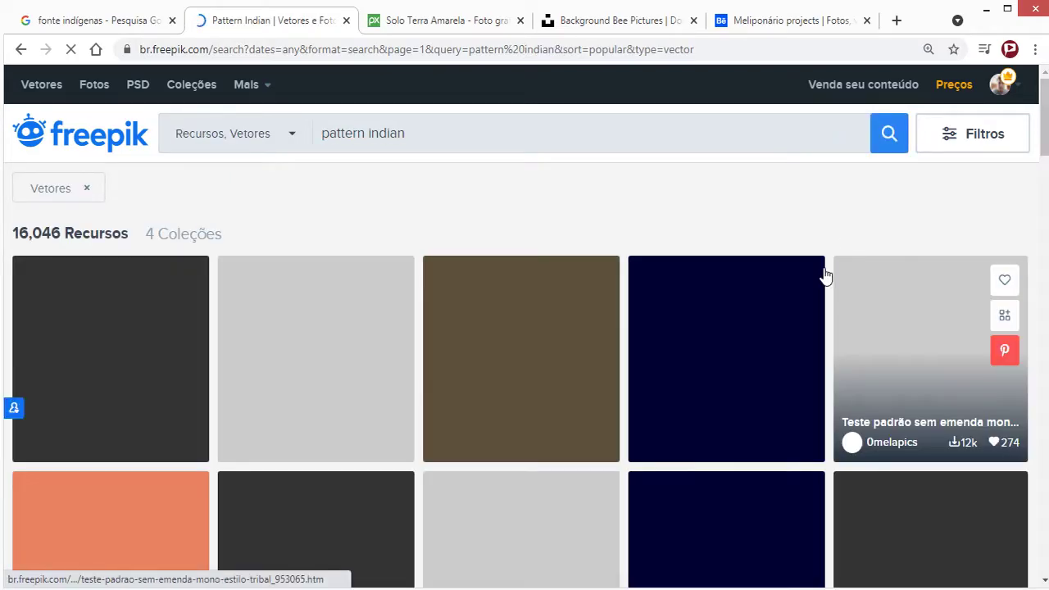
scroll(760, 299, "down", 1)
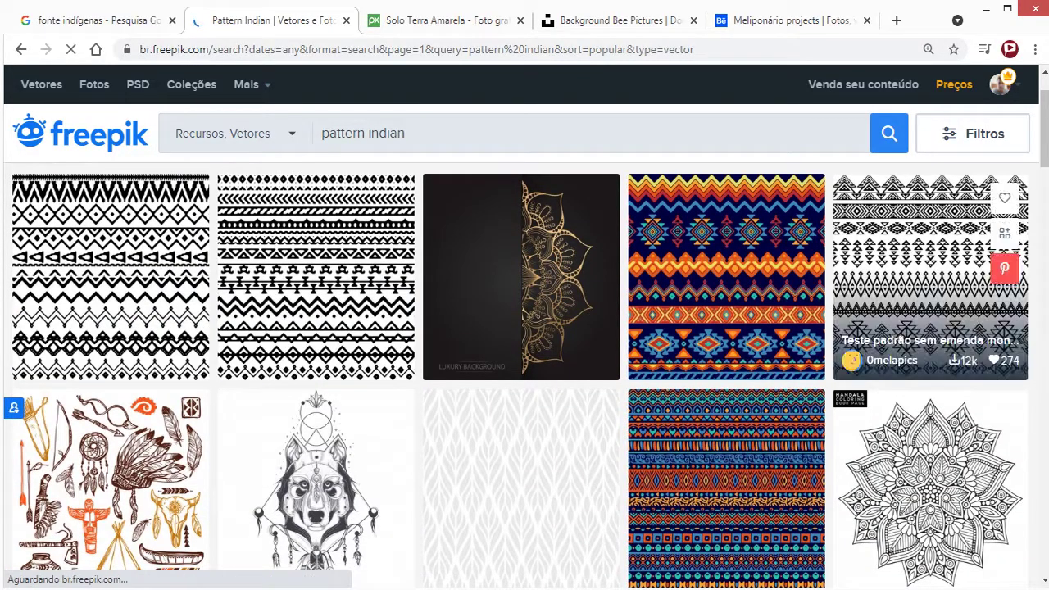
scroll(999, 330, "down", 1)
scroll(999, 368, "down", 1)
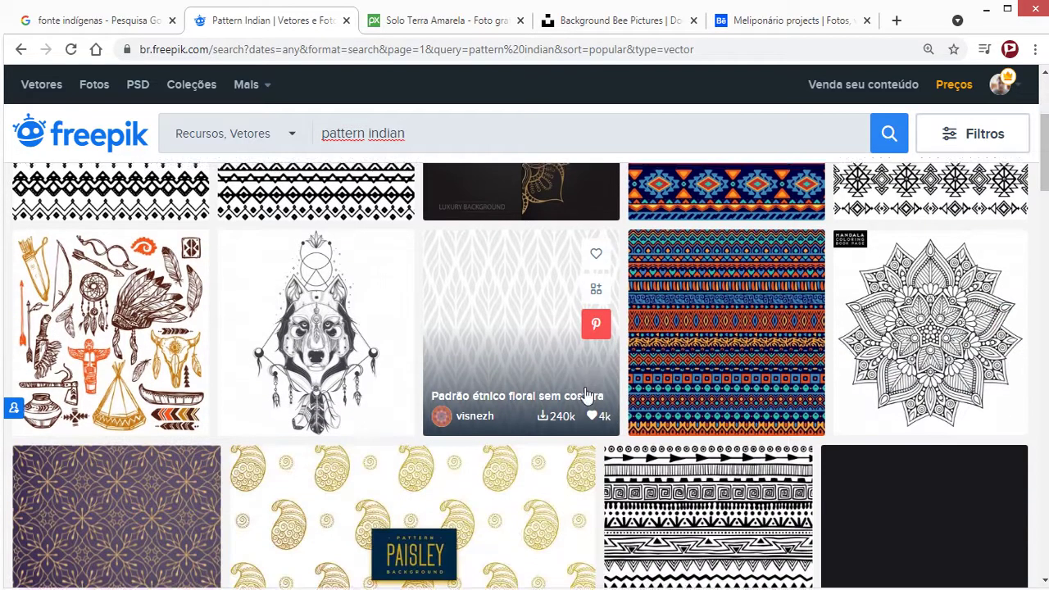
scroll(1020, 461, "down", 2)
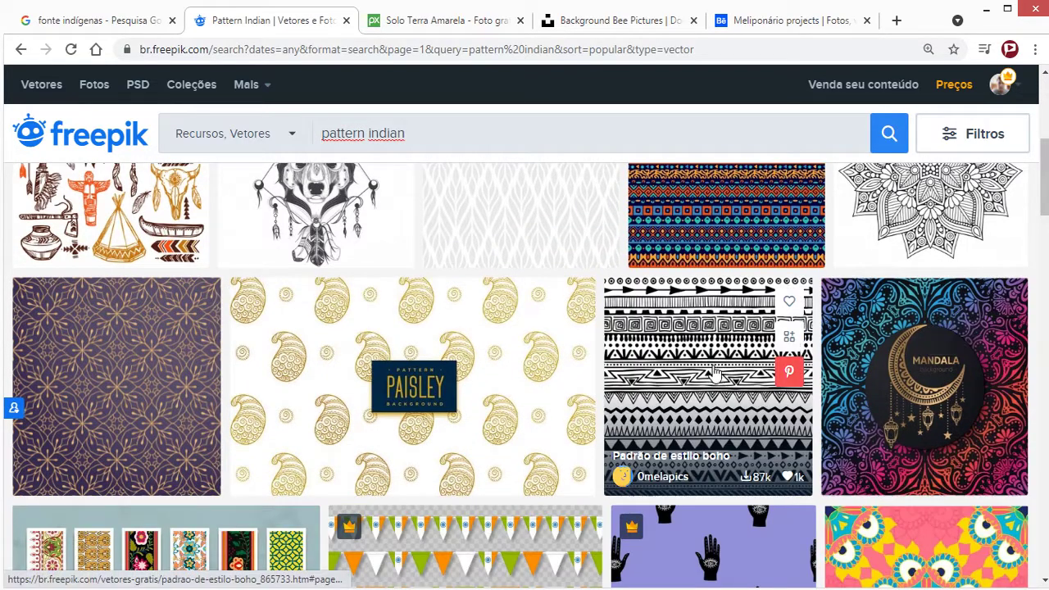
scroll(680, 346, "down", 2)
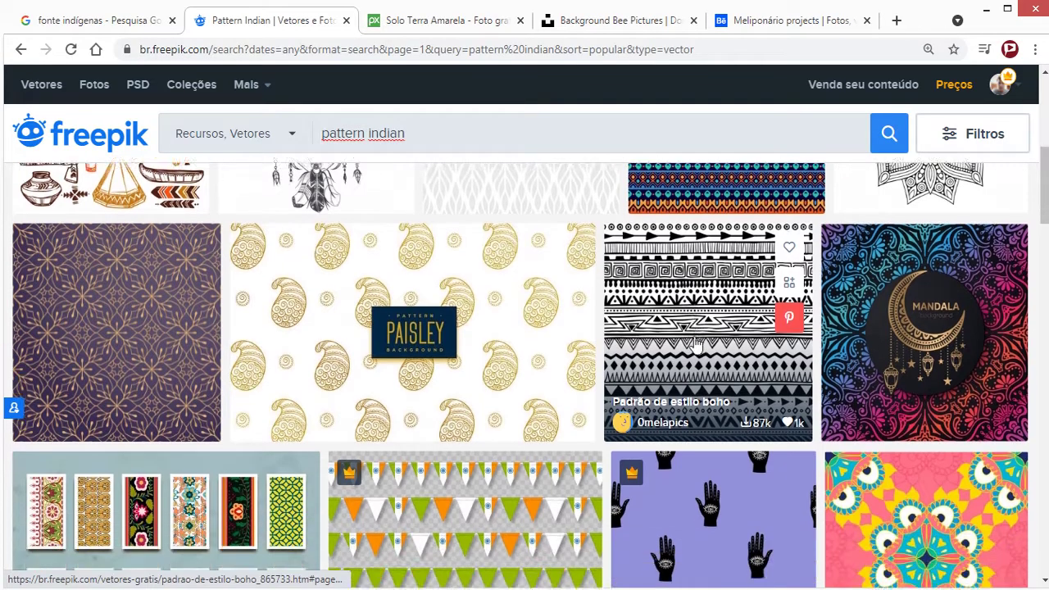
scroll(695, 342, "down", 2)
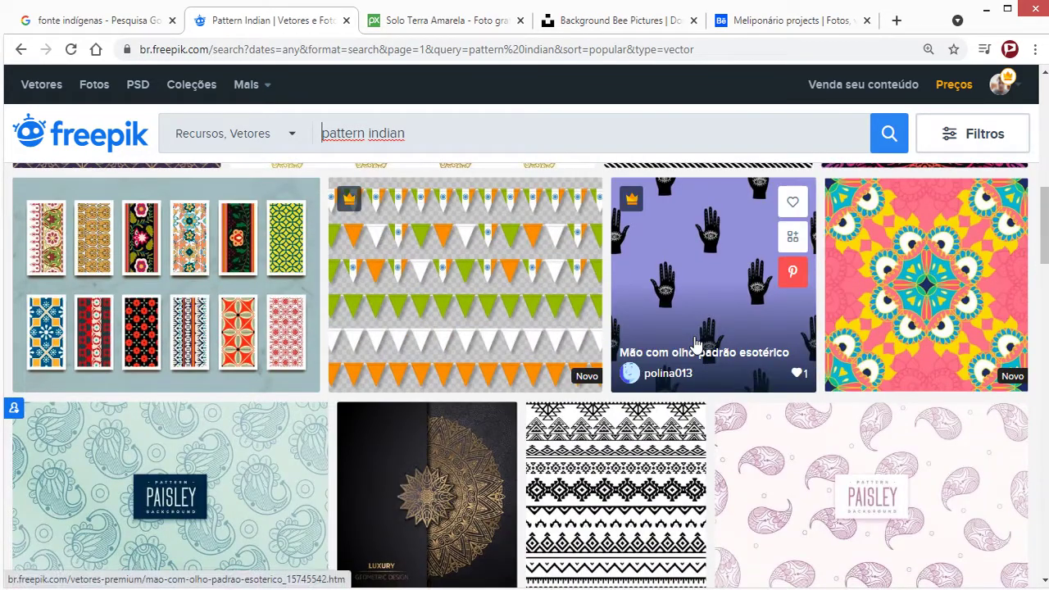
scroll(695, 342, "down", 1)
scroll(694, 344, "down", 2)
scroll(695, 344, "down", 2)
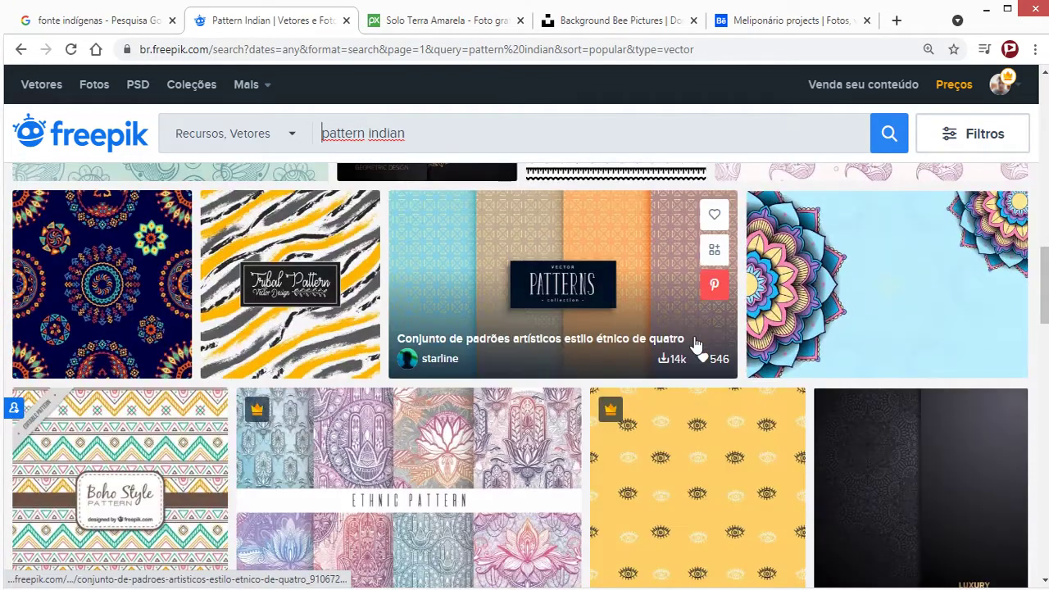
scroll(694, 344, "down", 1)
scroll(719, 363, "down", 3)
scroll(718, 363, "down", 1)
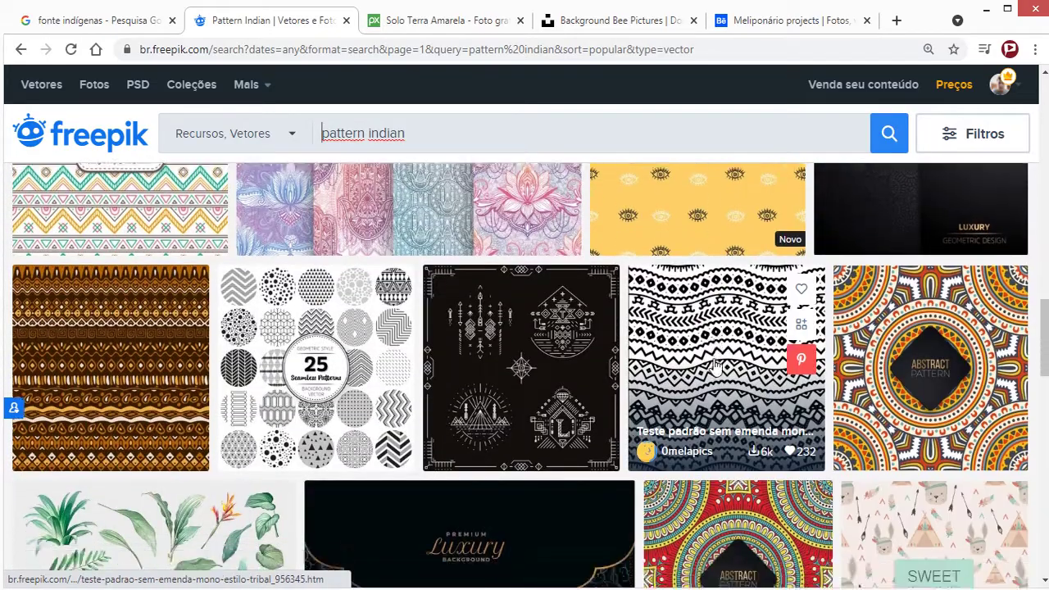
scroll(724, 362, "down", 2)
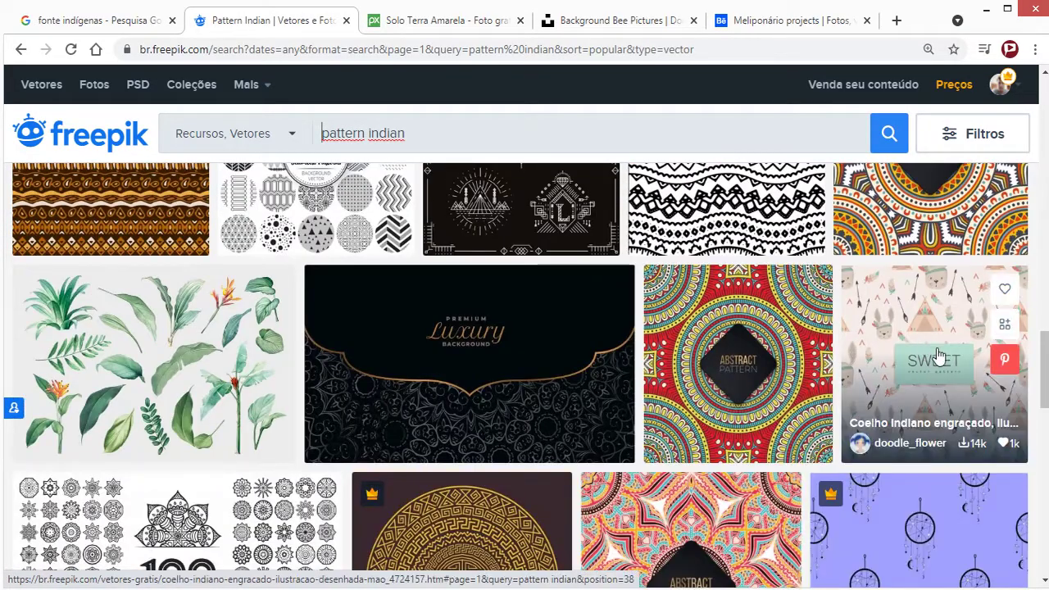
scroll(955, 327, "up", 2)
scroll(694, 364, "down", 2)
scroll(693, 383, "down", 2)
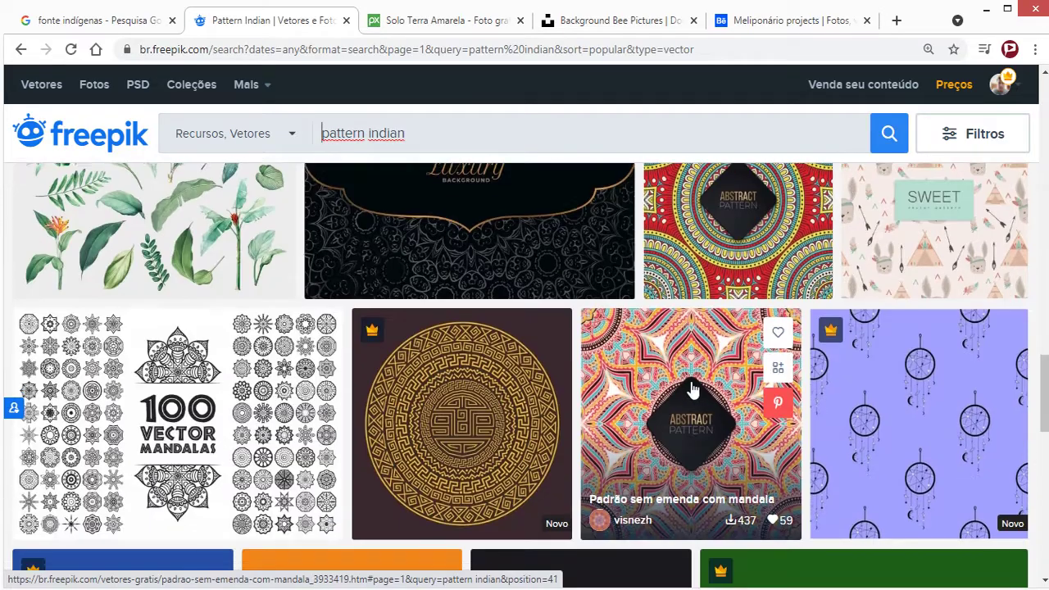
scroll(700, 385, "down", 1)
scroll(700, 385, "down", 3)
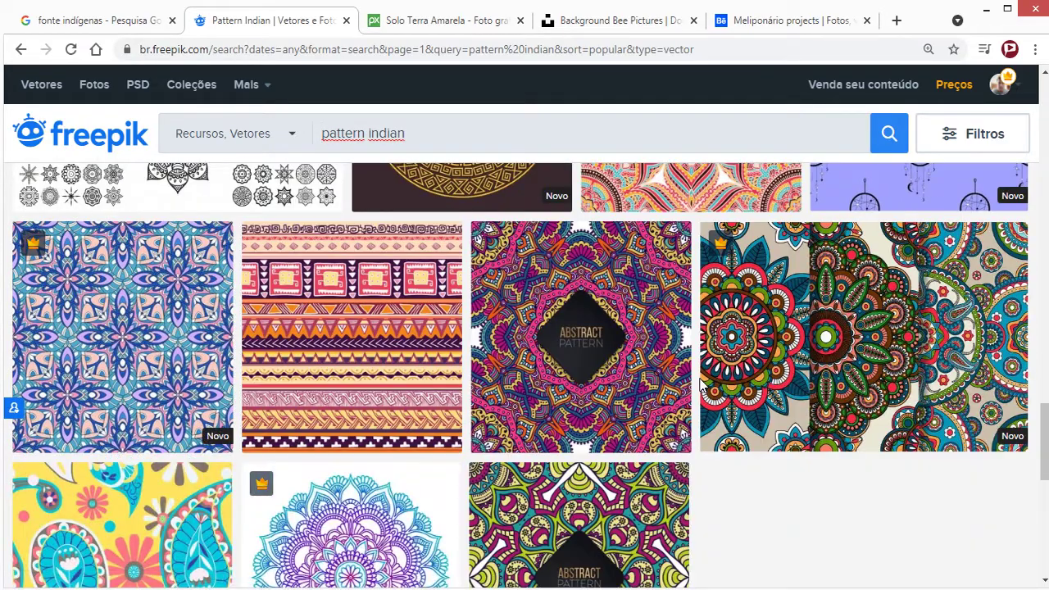
scroll(703, 370, "down", 1)
scroll(702, 370, "down", 3)
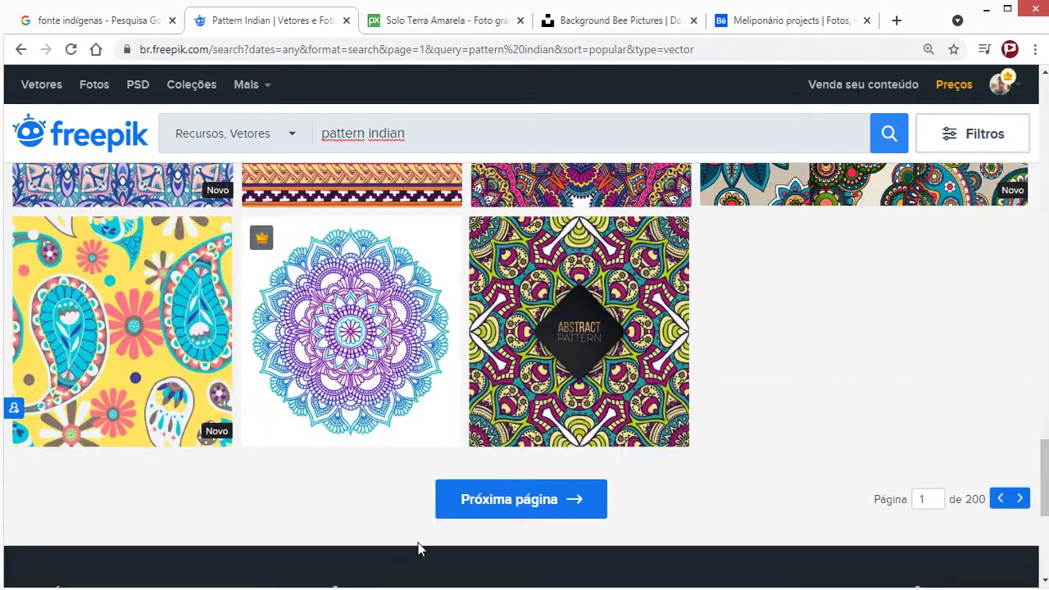
Step: Go to page 2 and scroll to the black-and-white tribal eagle-and-feather pattern
left_click(482, 501)
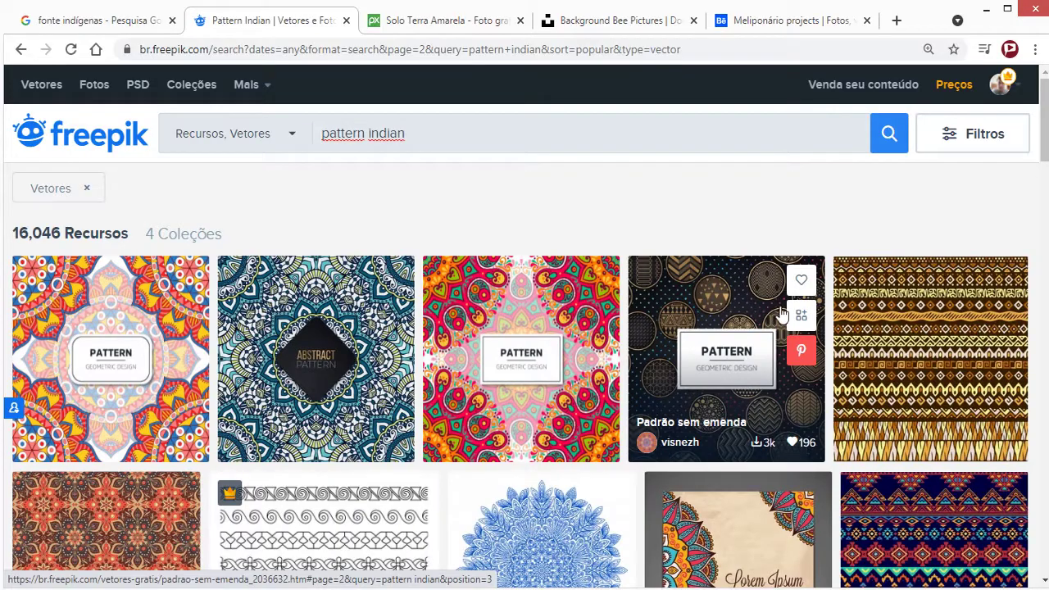
scroll(880, 332, "down", 2)
scroll(824, 332, "down", 2)
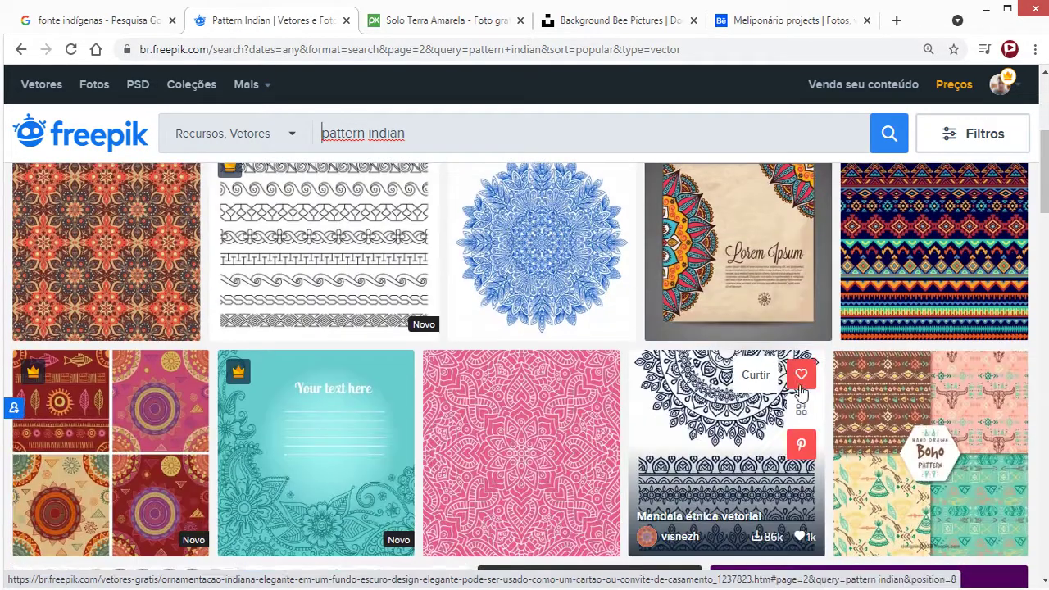
scroll(791, 363, "down", 1)
scroll(790, 363, "down", 1)
scroll(783, 373, "down", 1)
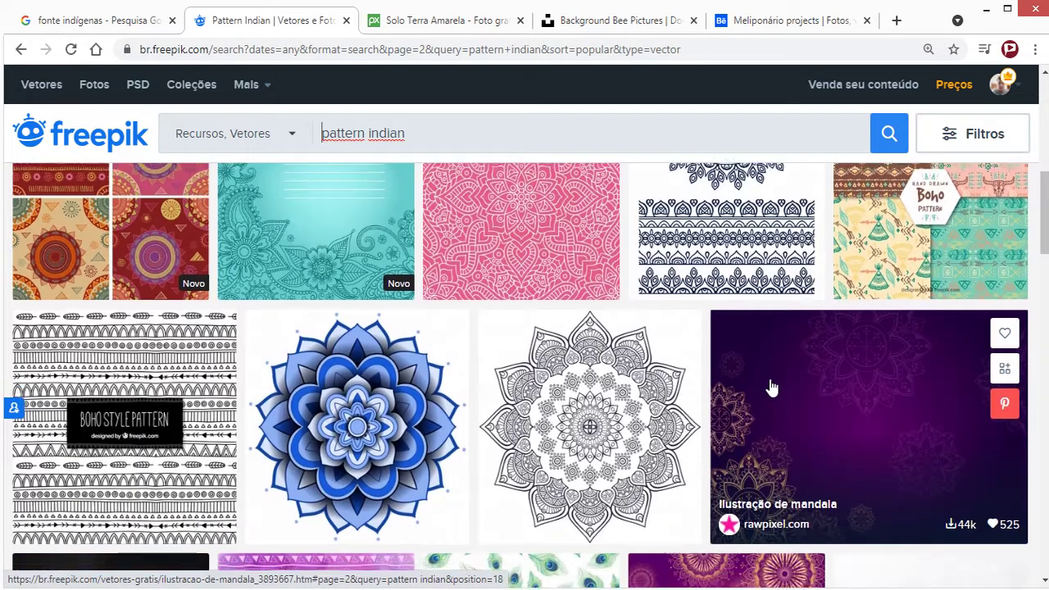
scroll(772, 381, "down", 2)
scroll(769, 396, "down", 2)
scroll(768, 396, "down", 2)
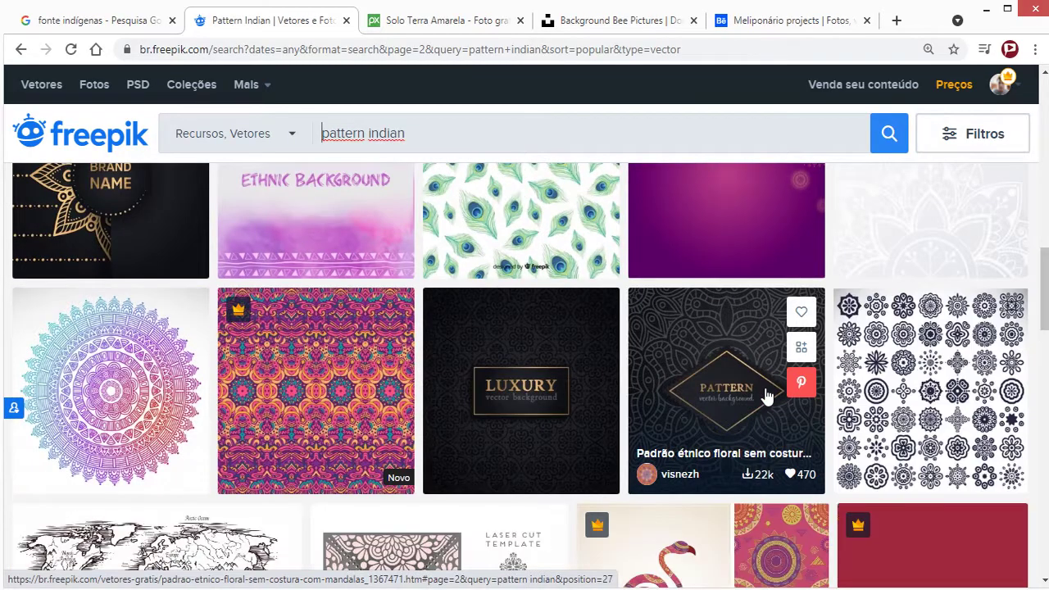
scroll(769, 400, "down", 2)
scroll(769, 401, "down", 5)
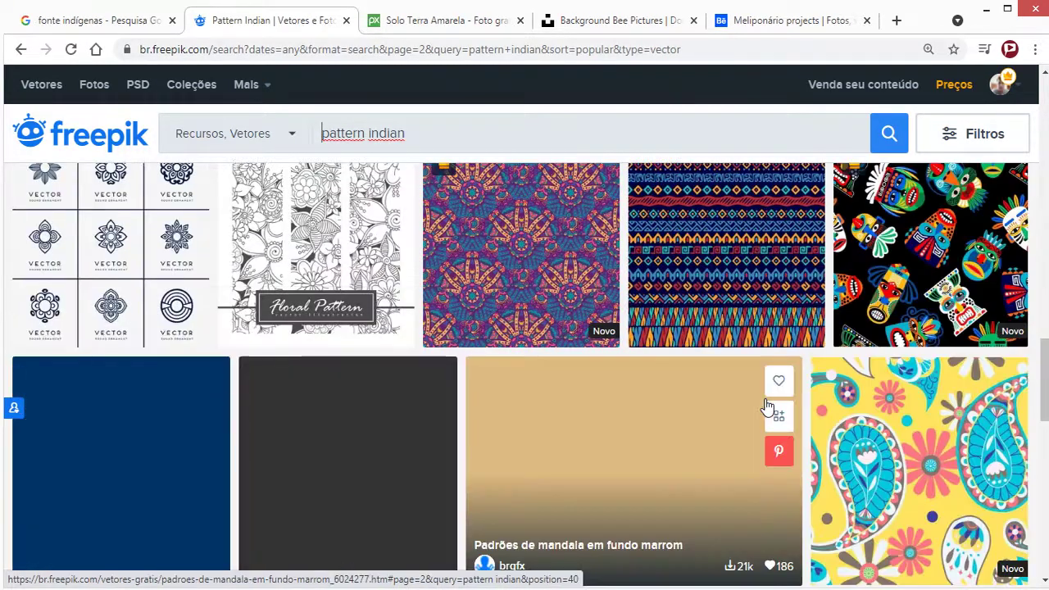
scroll(768, 405, "down", 5)
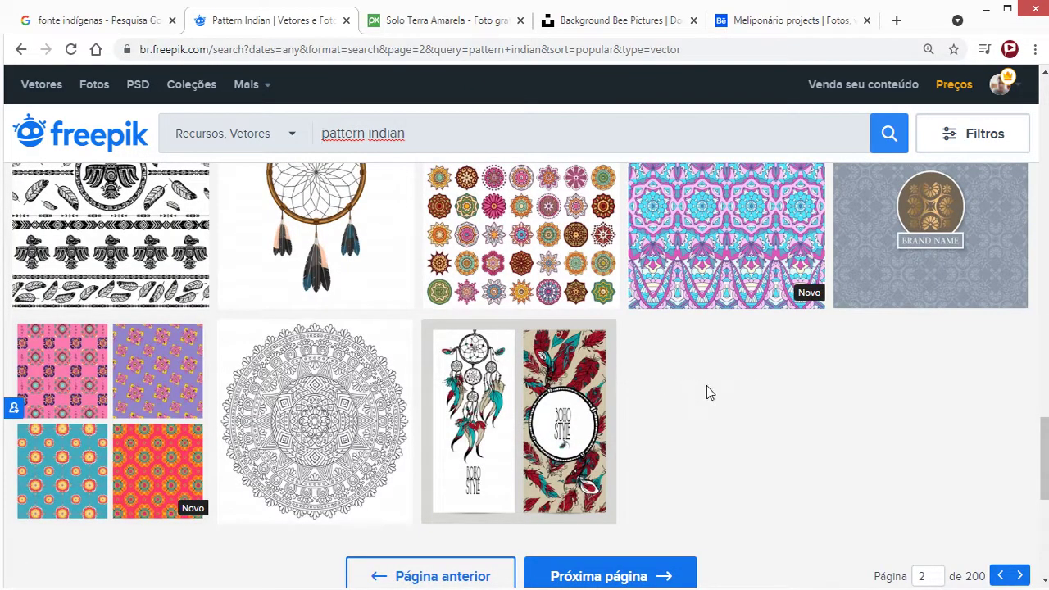
scroll(697, 424, "up", 1)
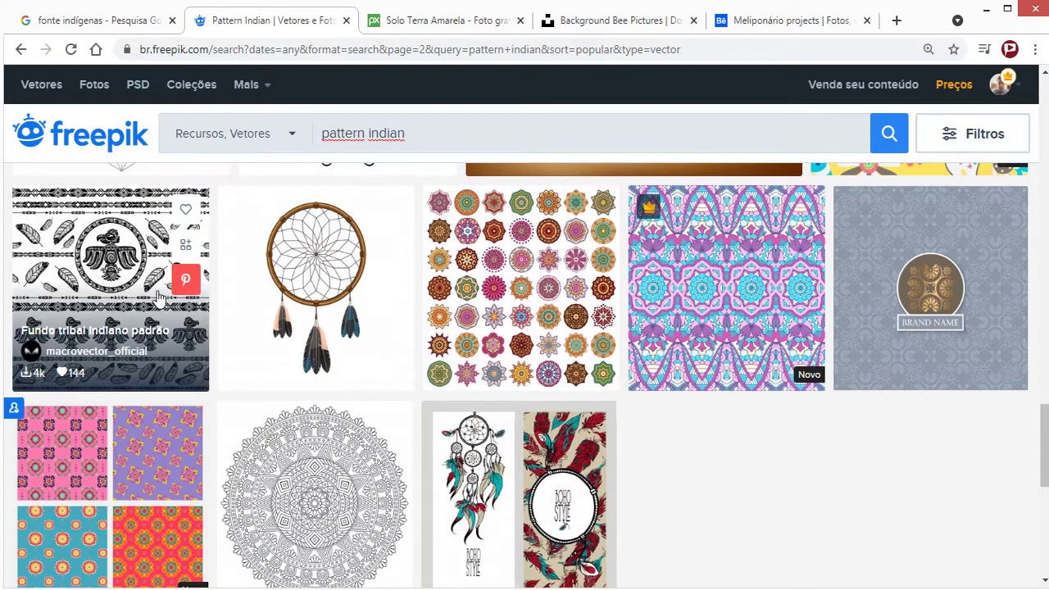
Step: Download the tribal eagle-and-feather pattern, then open the referência folder in File Explorer
left_click(124, 305)
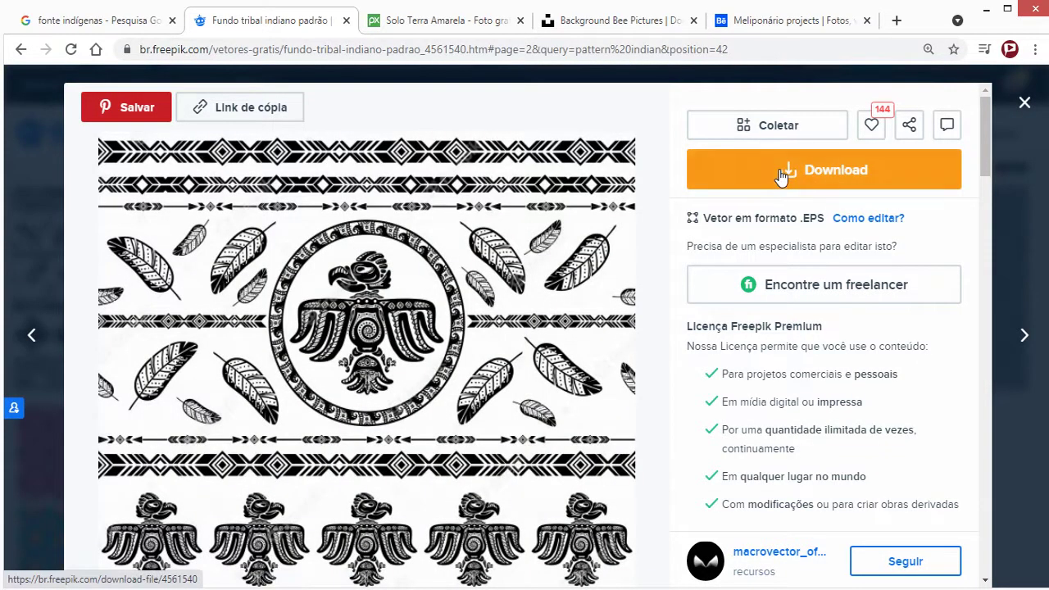
left_click(780, 174)
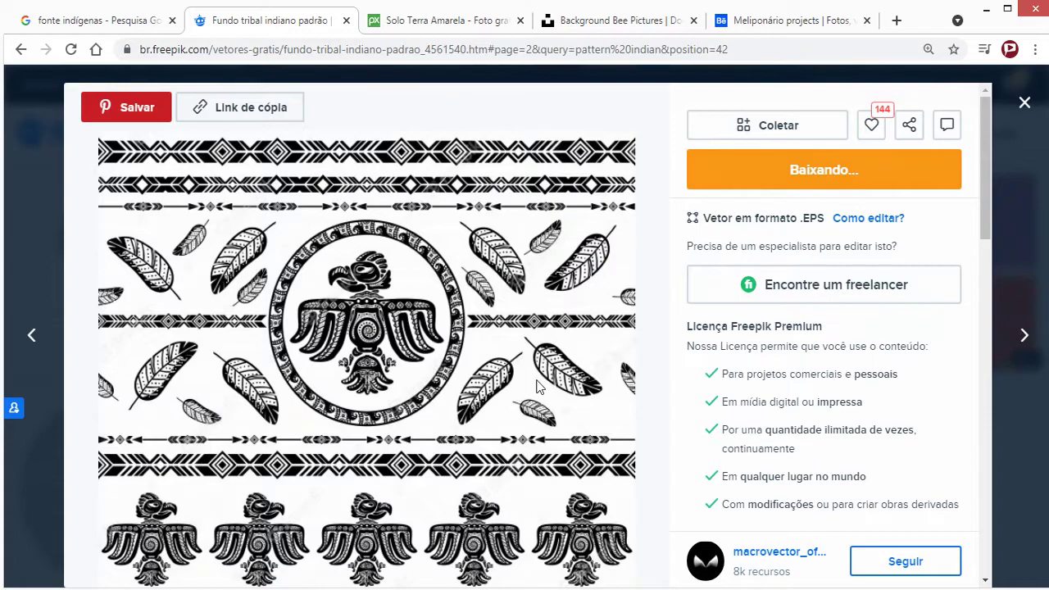
key("alt+Tab")
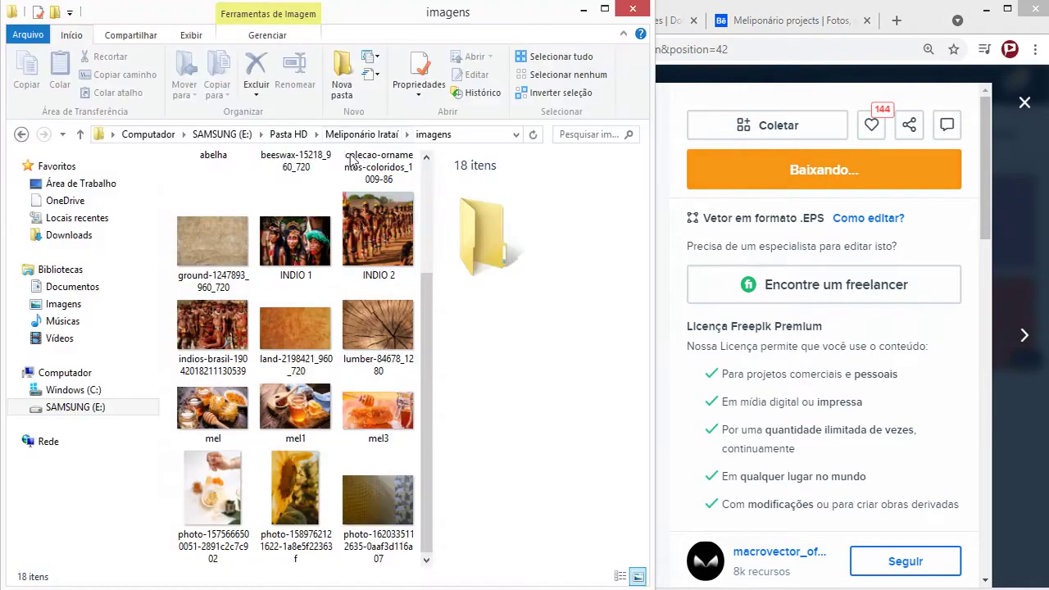
left_click(339, 135)
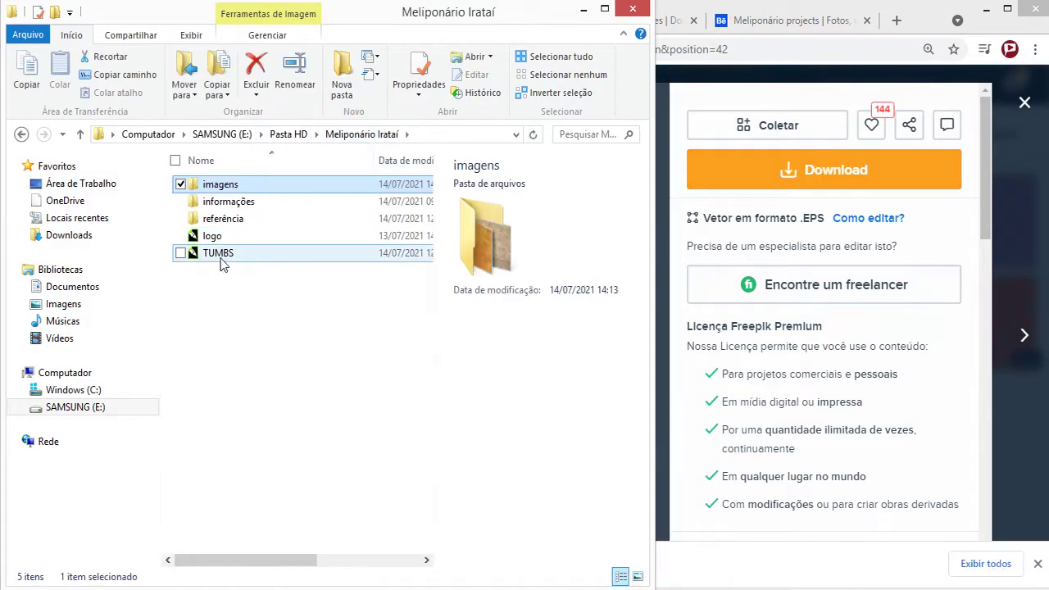
double_click(217, 215)
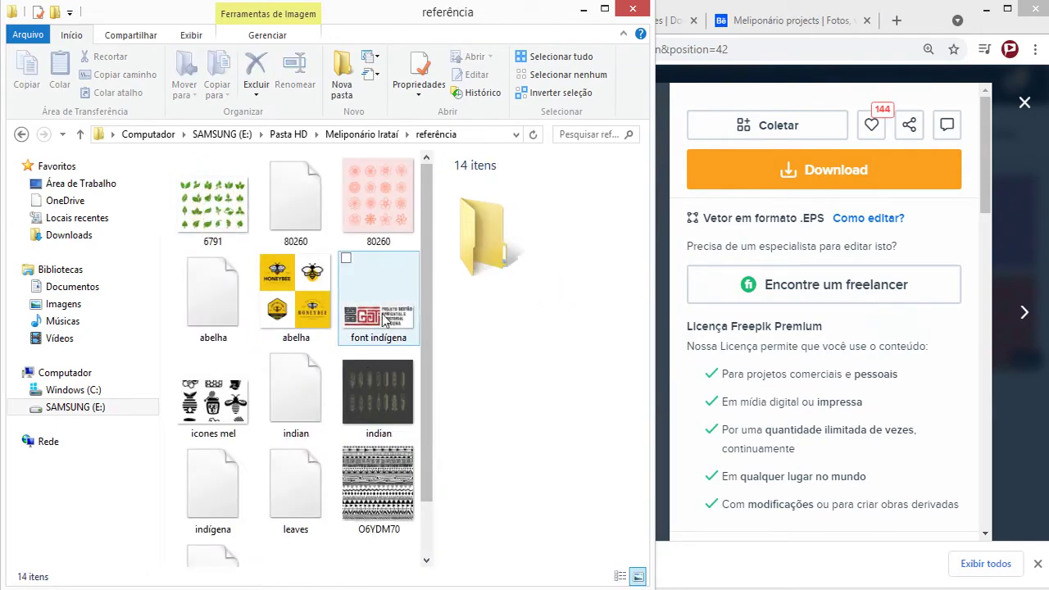
scroll(426, 454, "down", 2)
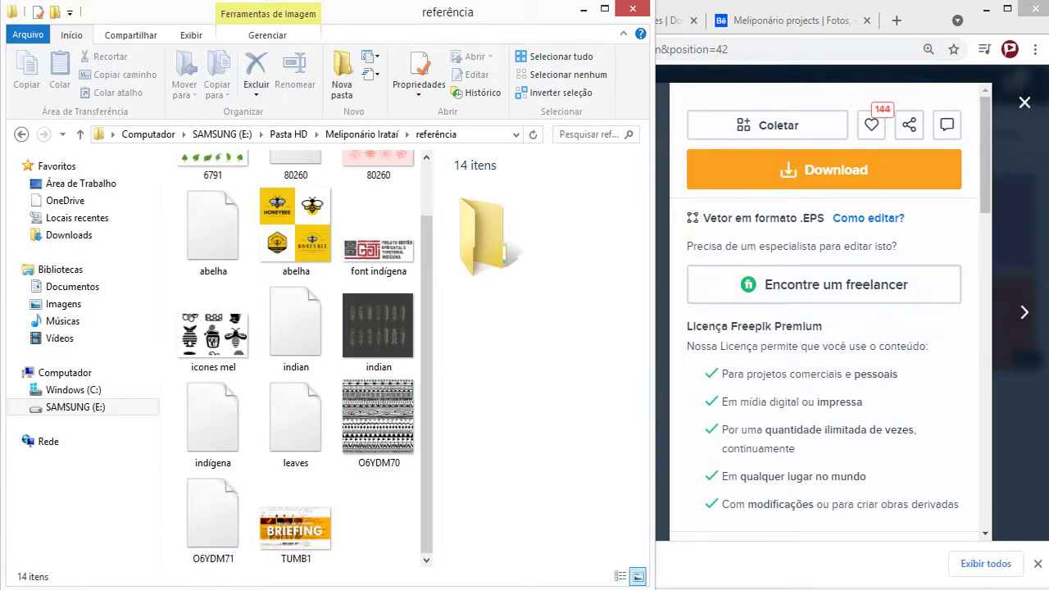
Step: Close the Freepik download confirmation and return to the page 2 results
left_click(1020, 100)
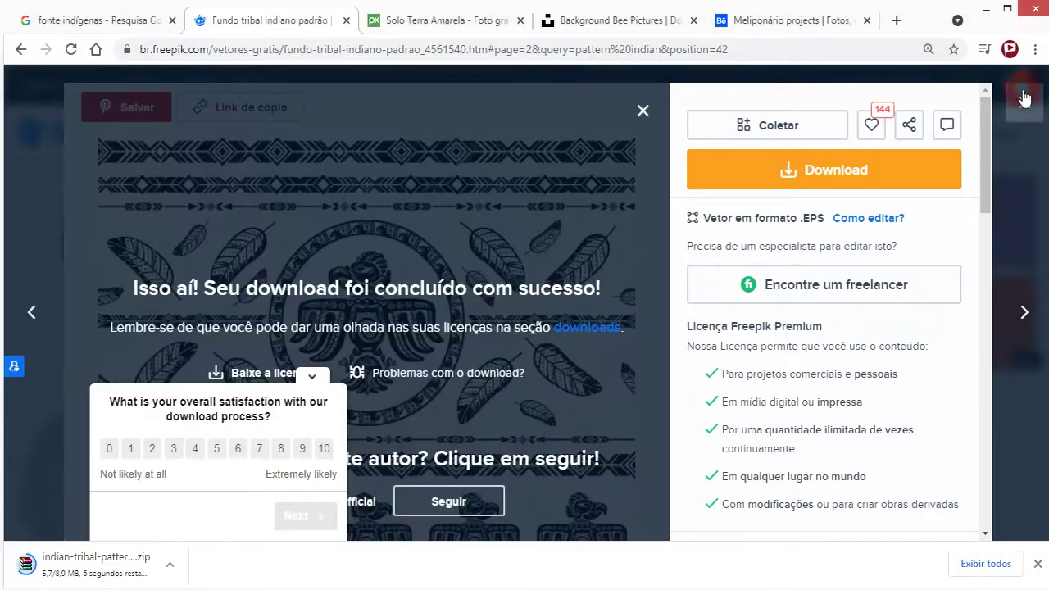
left_click(316, 288)
scroll(773, 256, "down", 2)
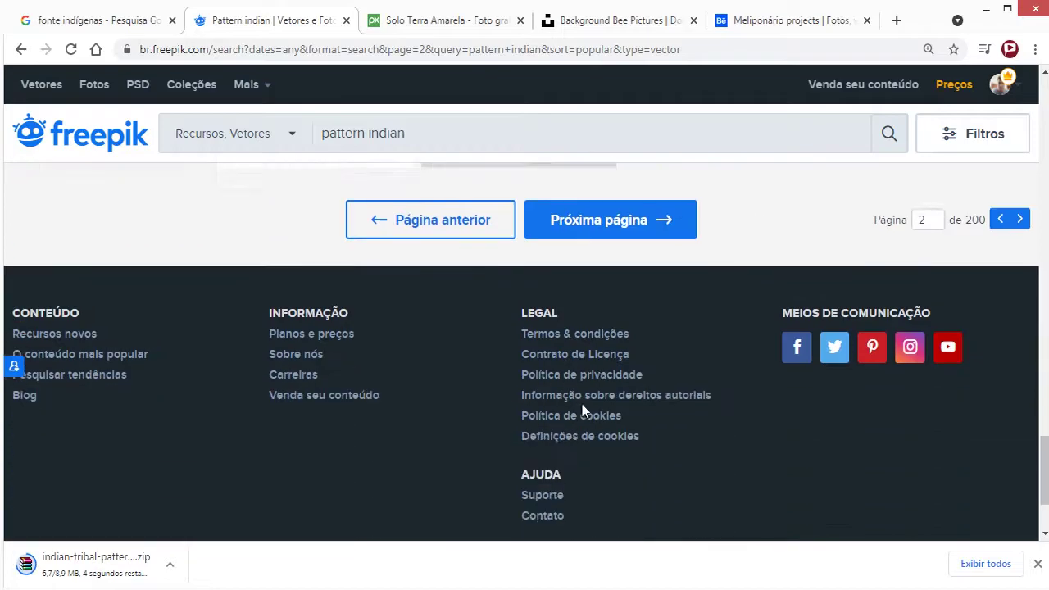
Step: Go to page 3 of the pattern indian vector results and scroll through them
left_click(610, 218)
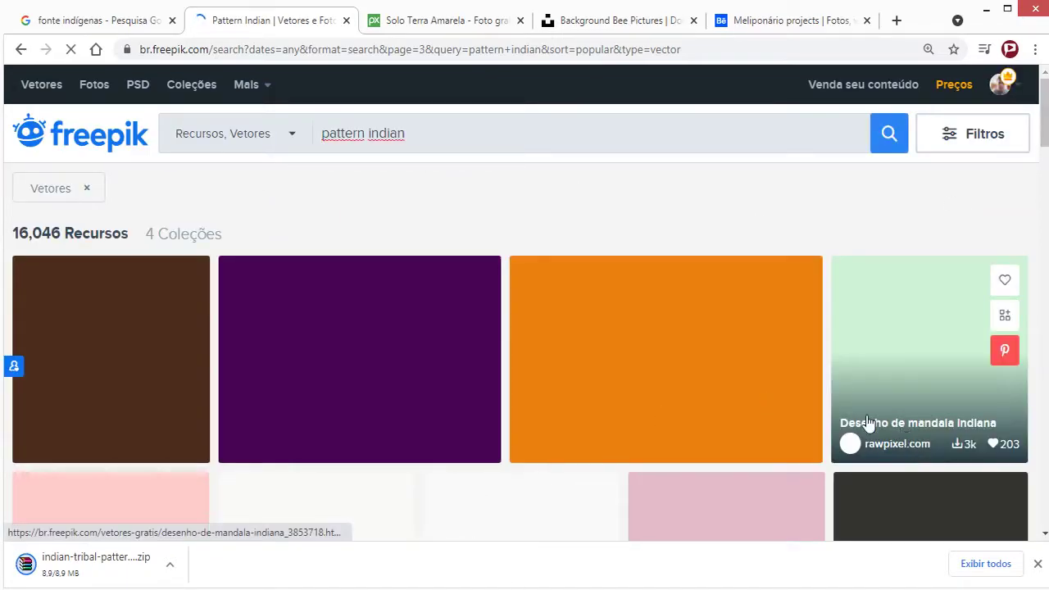
scroll(811, 280, "down", 1)
scroll(811, 280, "down", 2)
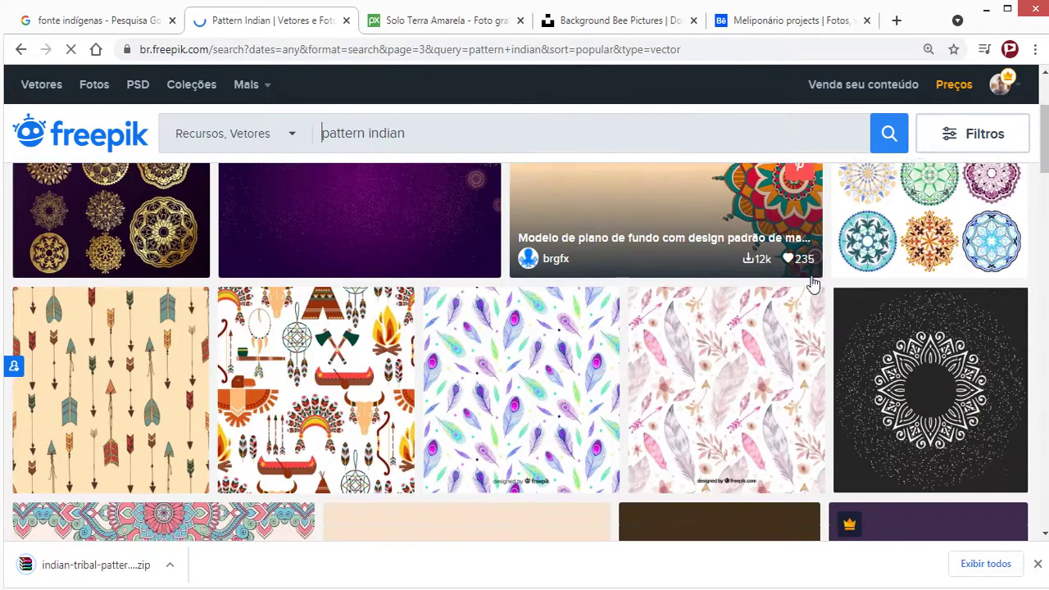
scroll(811, 282, "down", 1)
scroll(811, 283, "down", 2)
scroll(811, 283, "down", 1)
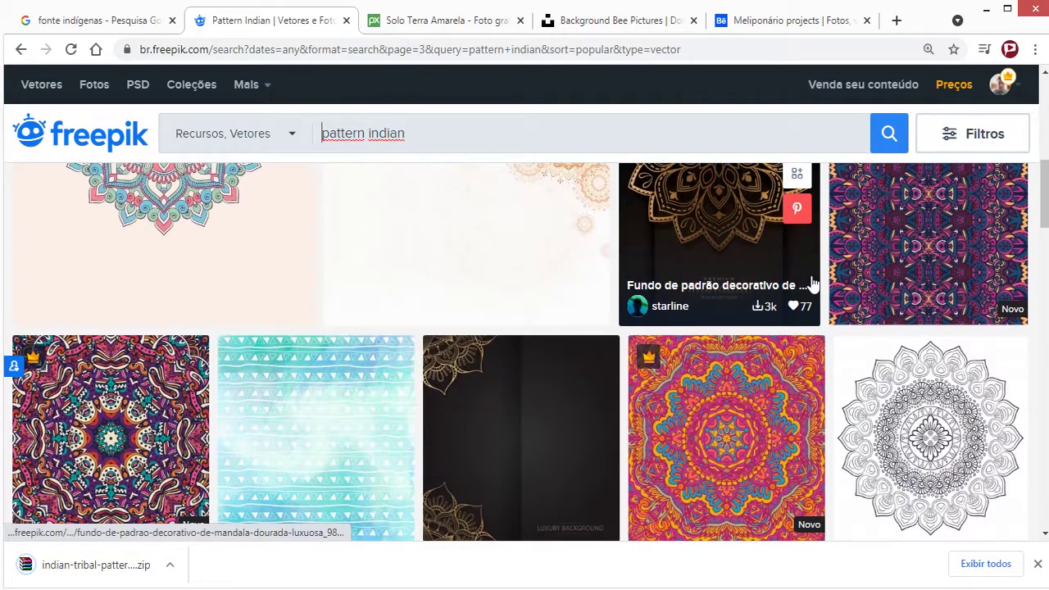
scroll(811, 283, "down", 1)
scroll(811, 283, "down", 1)
scroll(811, 283, "down", 1)
scroll(811, 282, "down", 2)
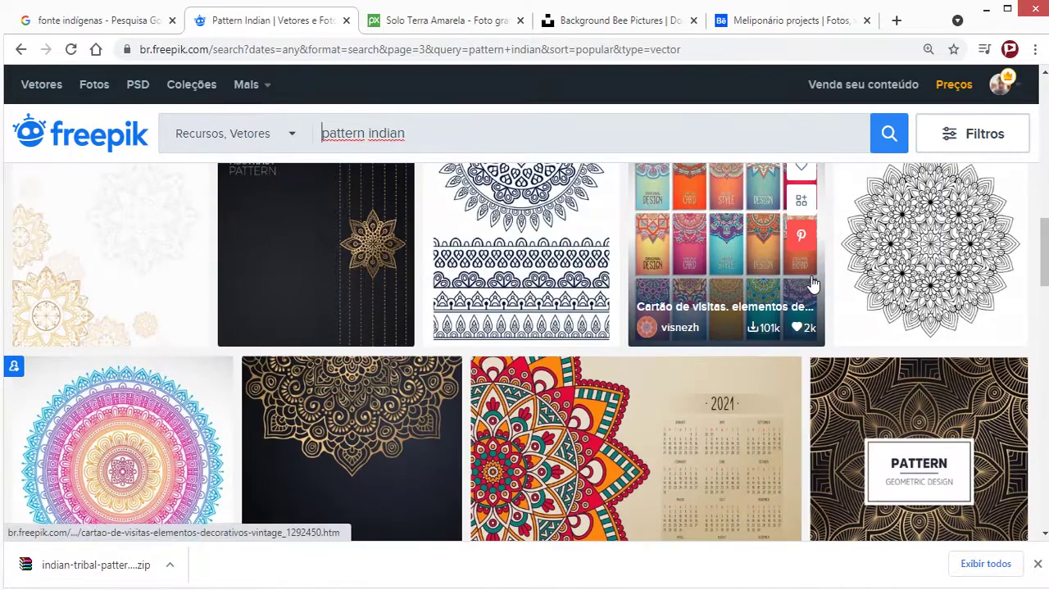
scroll(811, 283, "down", 2)
scroll(811, 283, "down", 2)
scroll(811, 283, "down", 2)
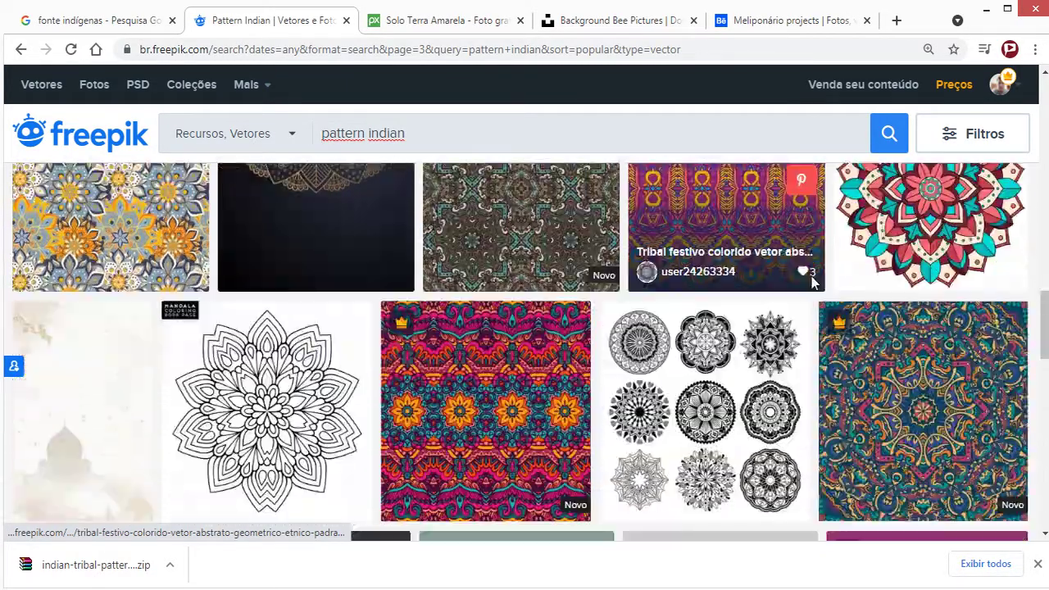
scroll(811, 283, "down", 2)
scroll(809, 291, "down", 2)
scroll(809, 291, "down", 2)
scroll(807, 290, "down", 1)
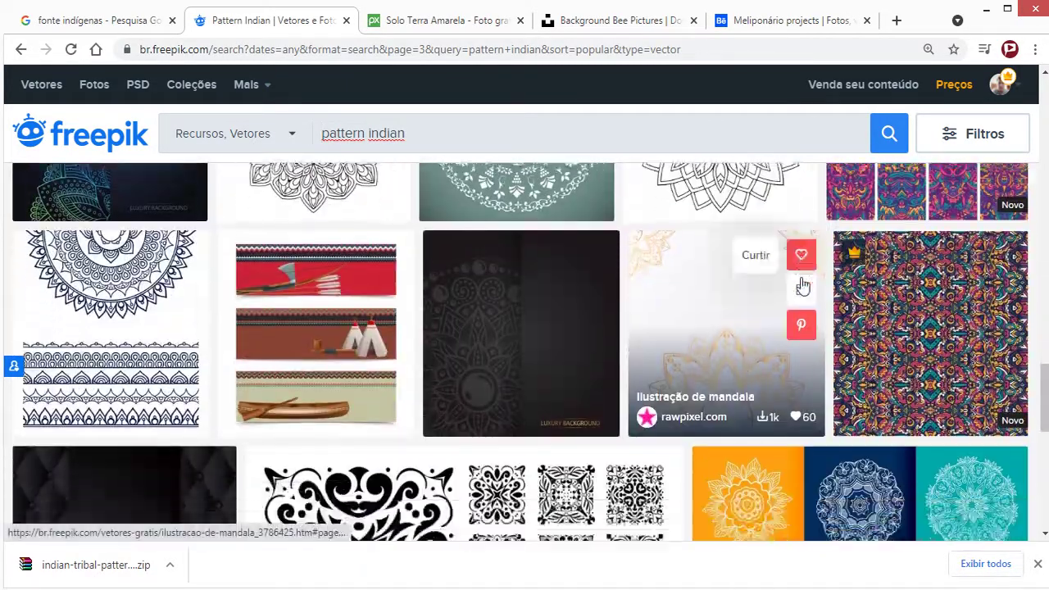
scroll(798, 289, "down", 3)
scroll(796, 287, "down", 3)
scroll(796, 287, "down", 2)
Step: Open the downloaded tribal pattern zip from the download bar
scroll(683, 346, "up", 5)
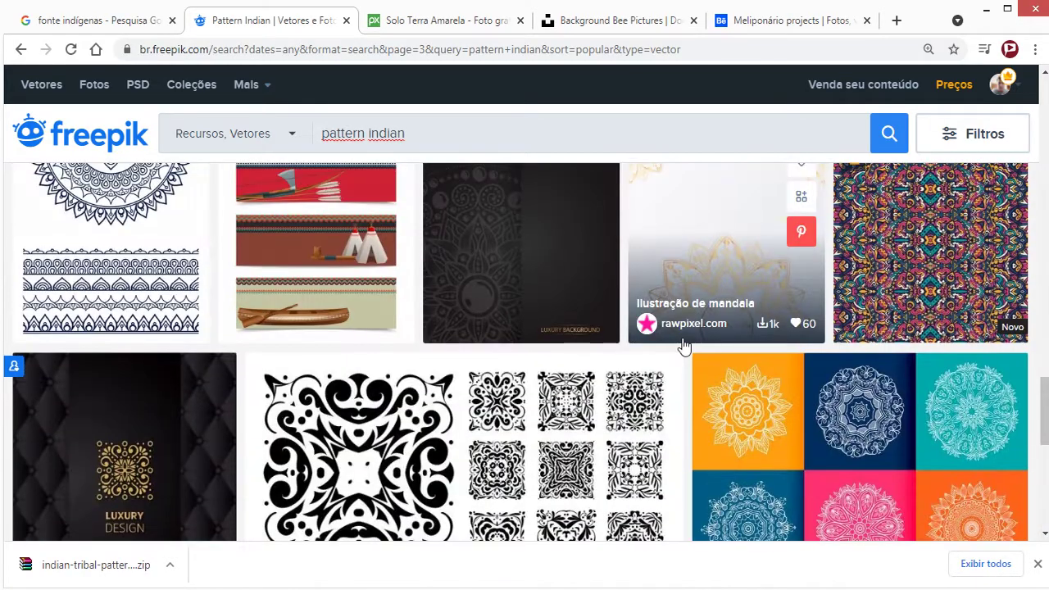
scroll(573, 327, "up", 5)
scroll(485, 305, "up", 5)
scroll(485, 304, "up", 3)
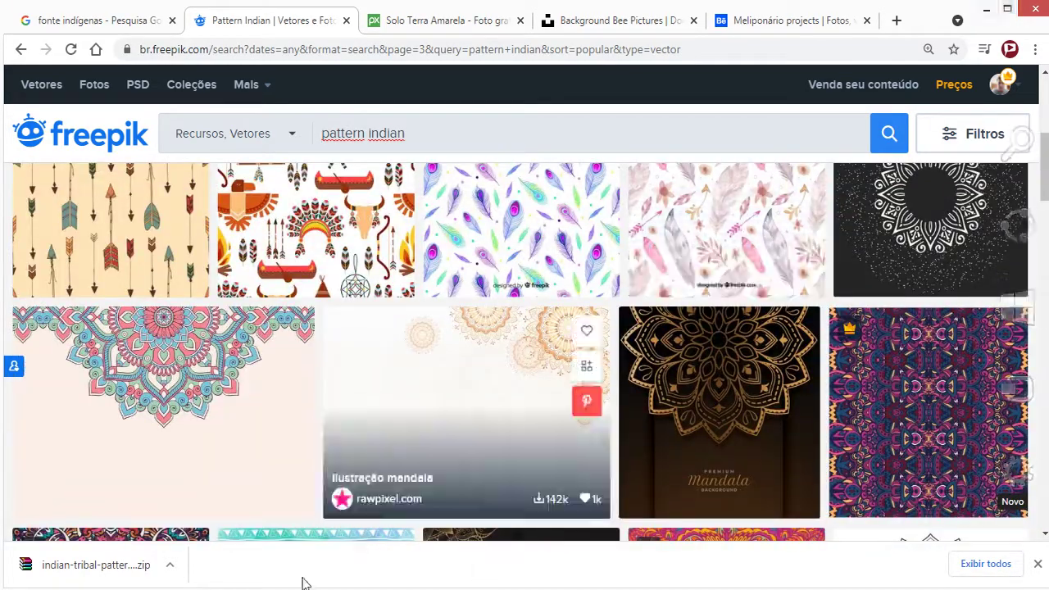
left_click(115, 579)
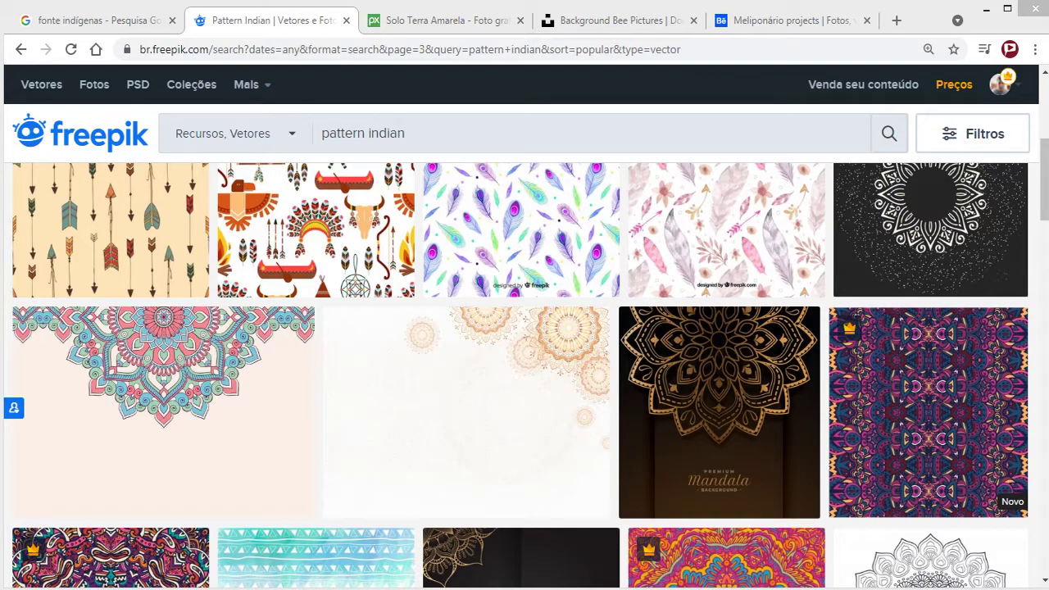
left_click(918, 23)
Step: Paste the two extracted 4586 files into referência and select the 4586 JPG
key("alt+Tab")
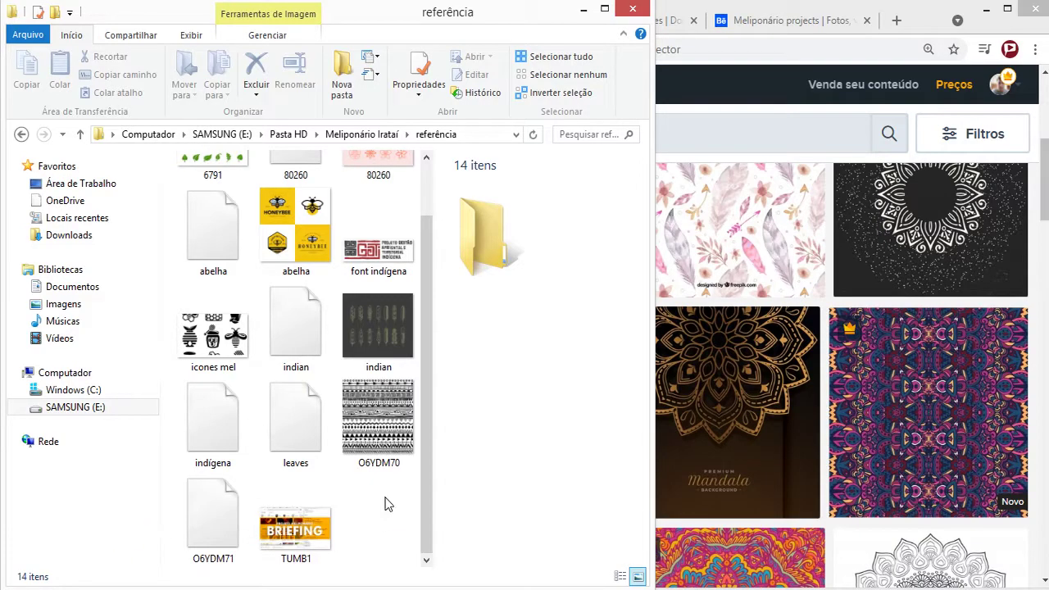
key("ctrl+v")
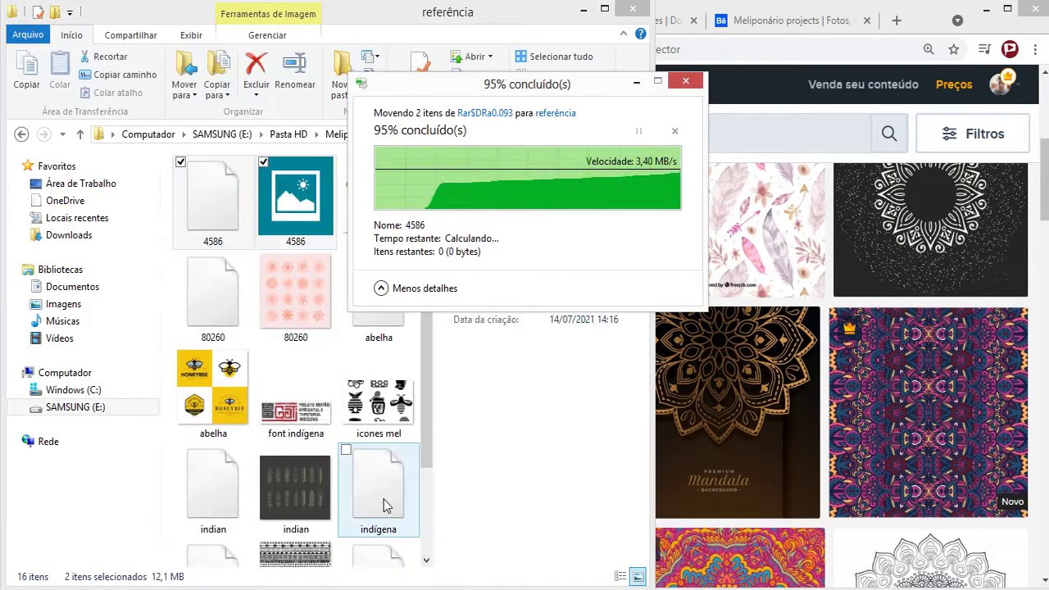
scroll(300, 531, "down", 3)
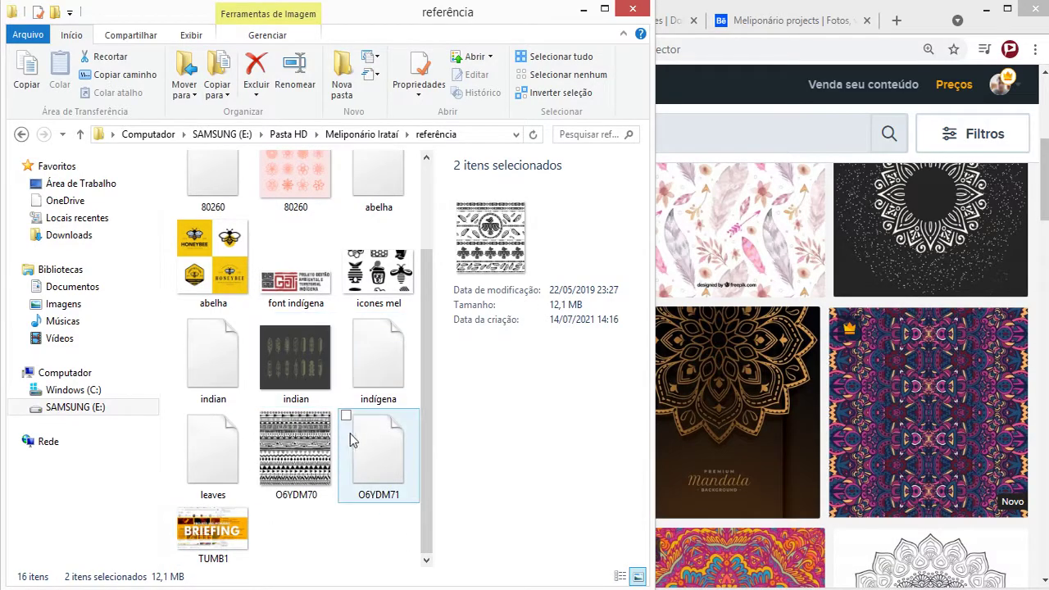
scroll(384, 366, "up", 3)
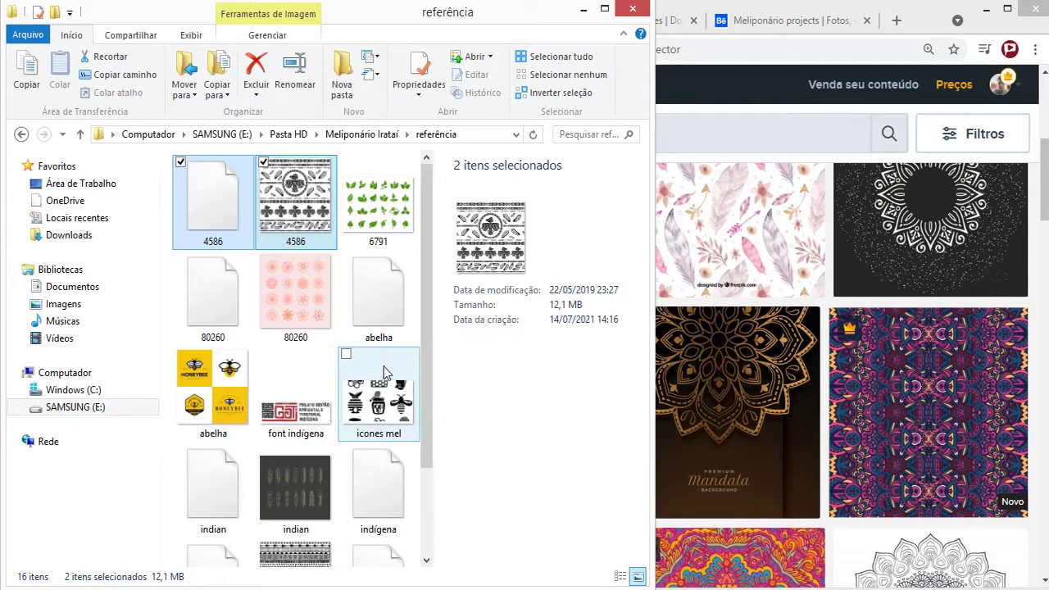
left_click(295, 201)
left_click(934, 19)
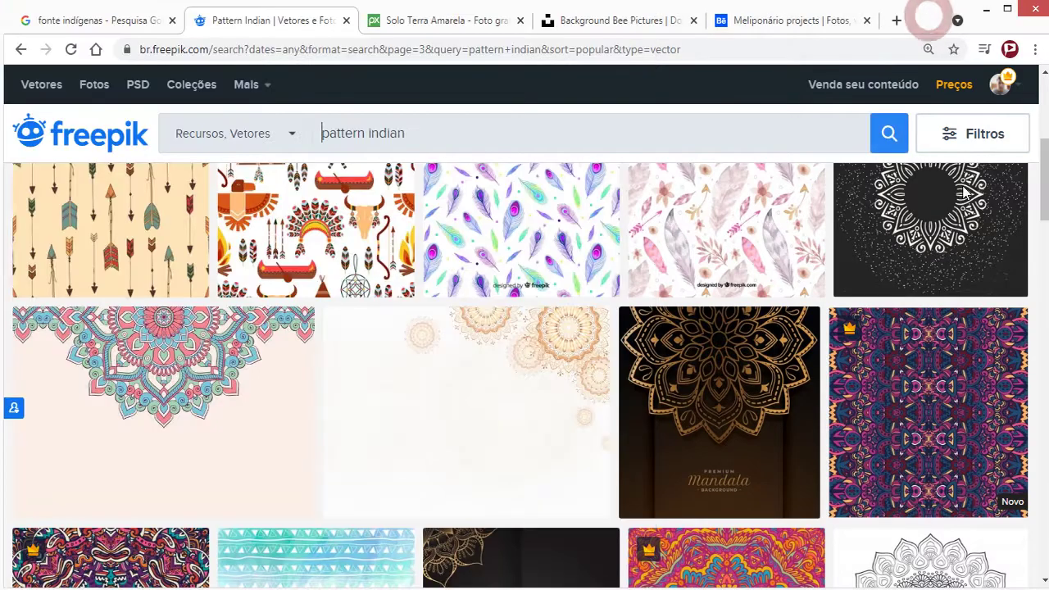
scroll(524, 368, "down", 5)
Step: Show the infos notes and return File Explorer to the Meliponário Irataí project folder
left_click(984, 10)
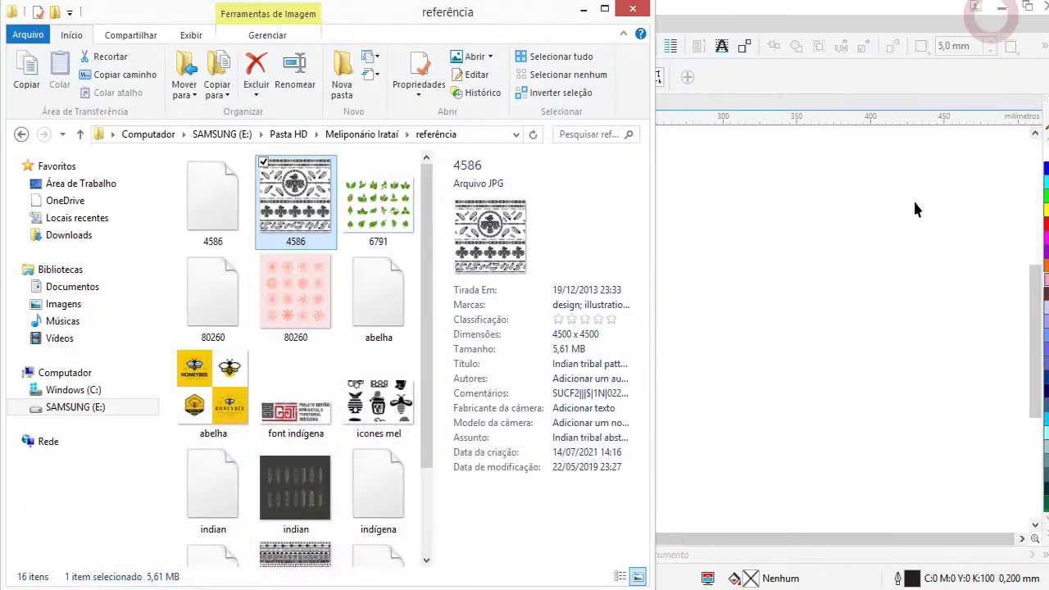
key("alt+Tab")
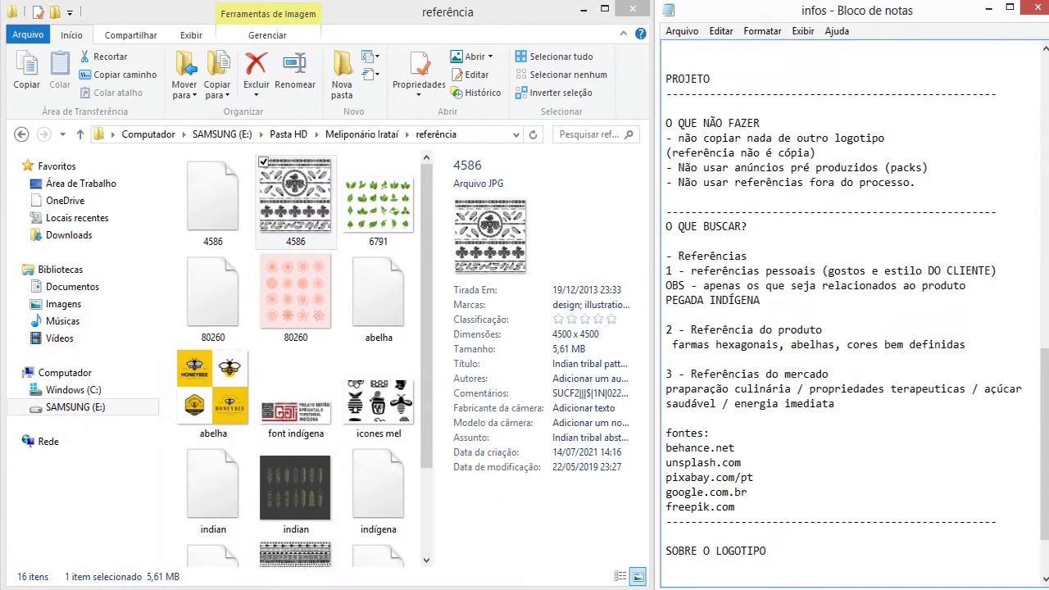
scroll(856, 457, "down", 2)
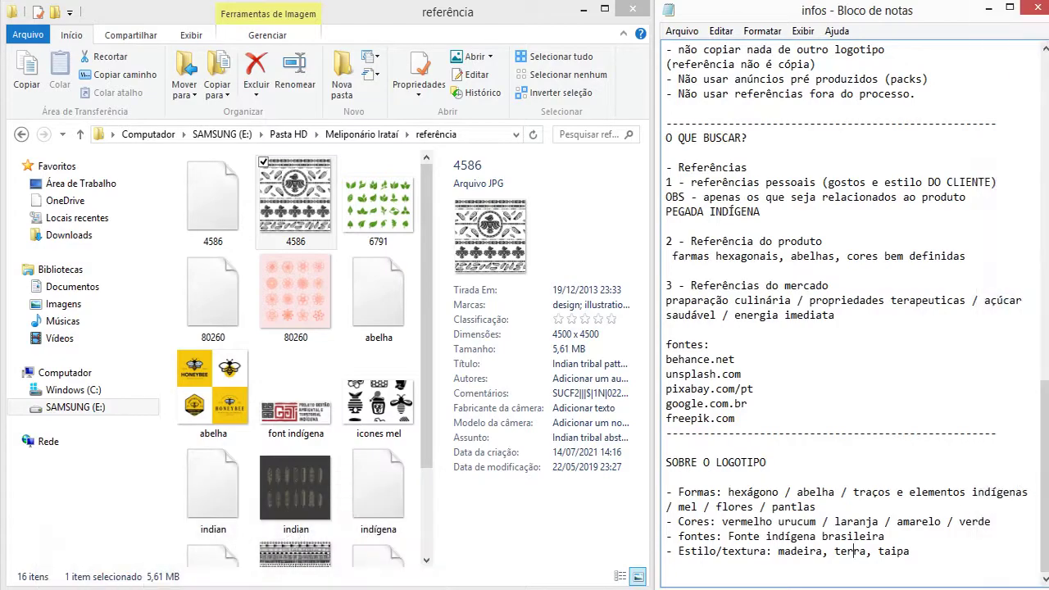
left_click(365, 136)
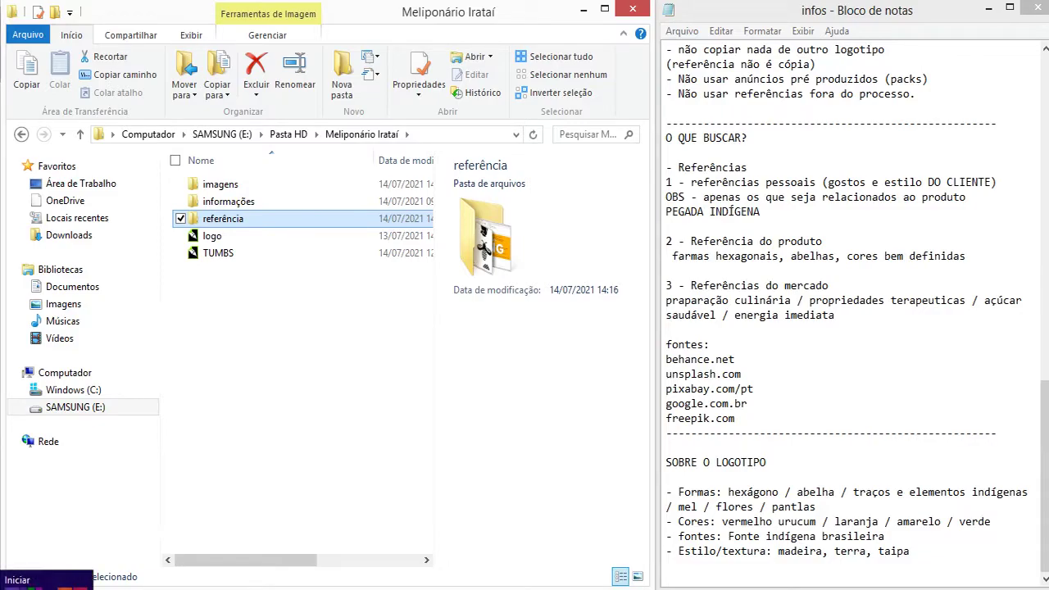
key("alt+Tab")
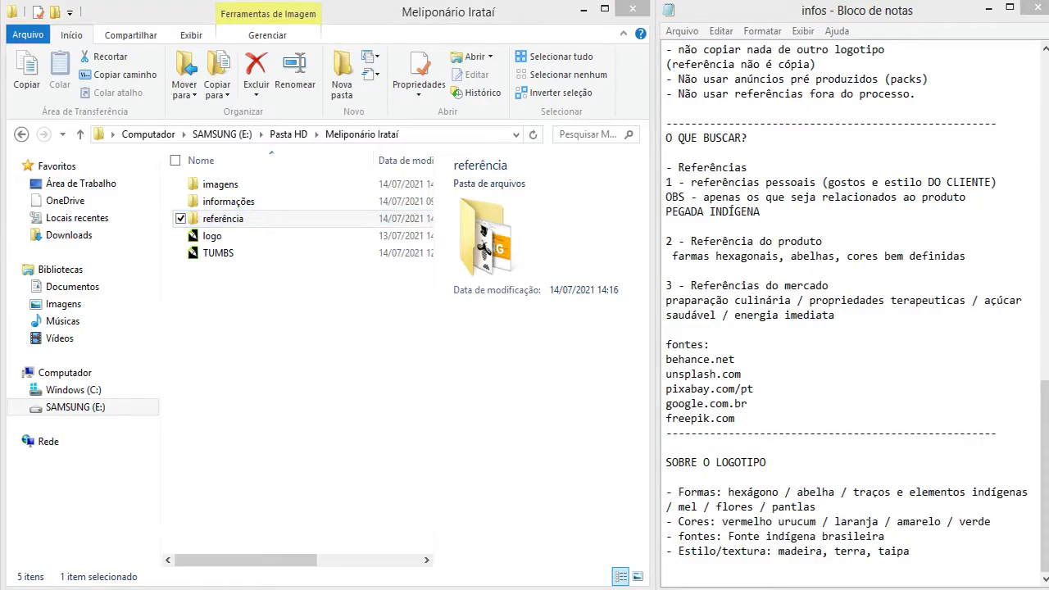